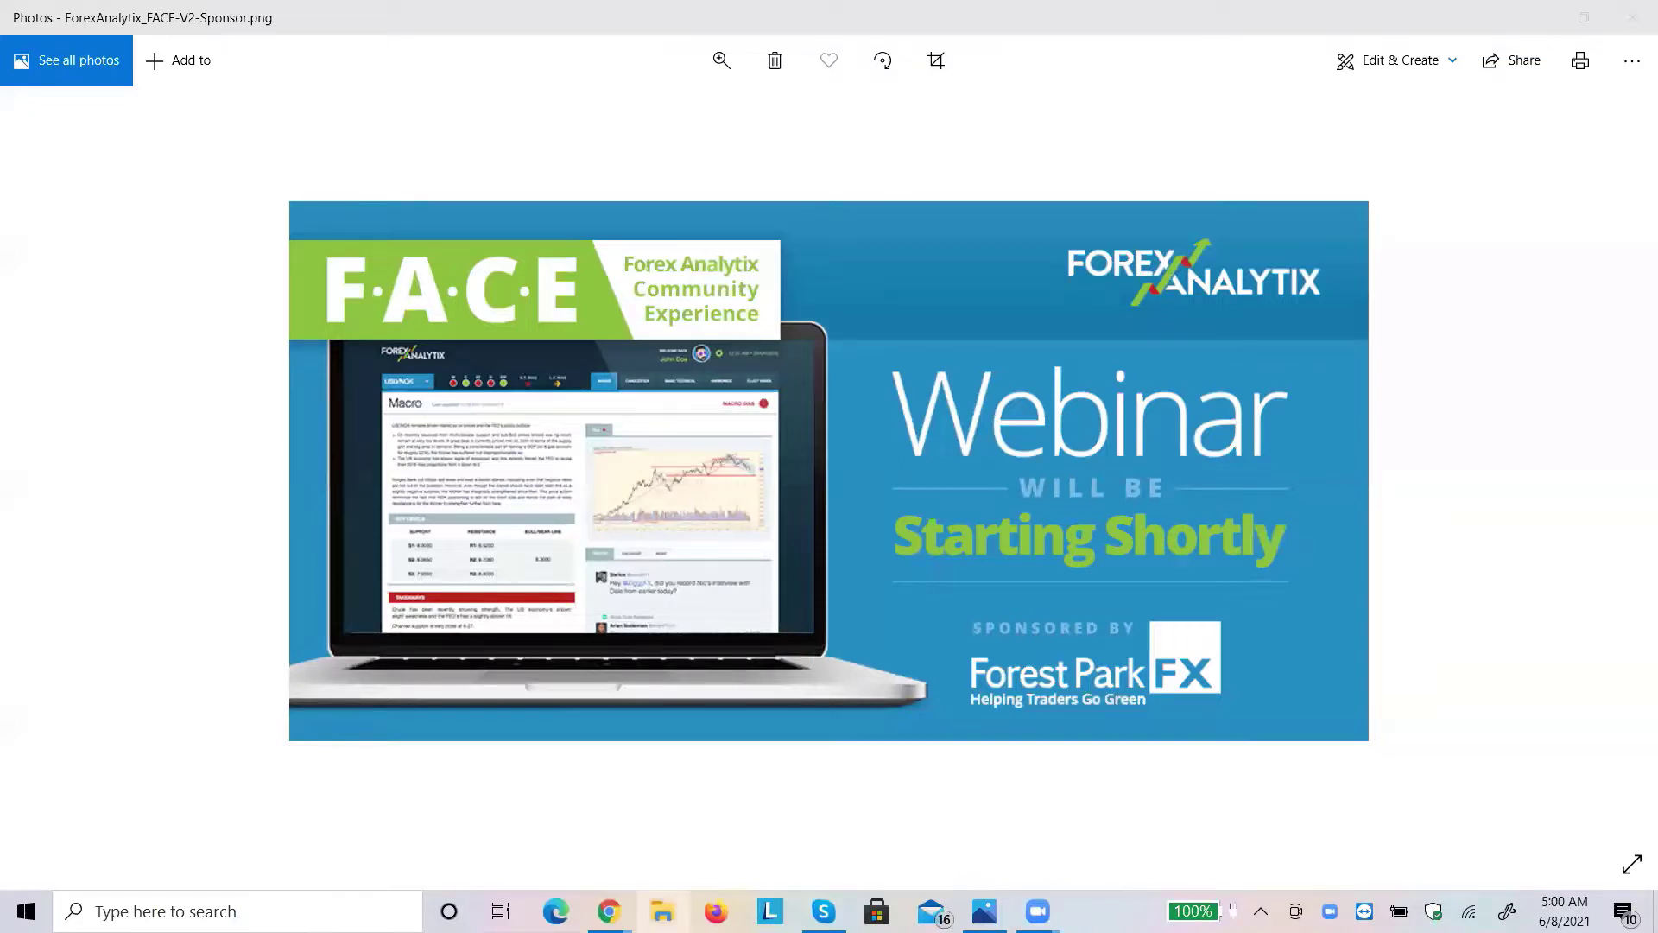
Step: Bring the Chrome window with the Zoom 'Launch Meeting' page to the front
{"action": "mouse_move", "coordinate": [609, 911]}
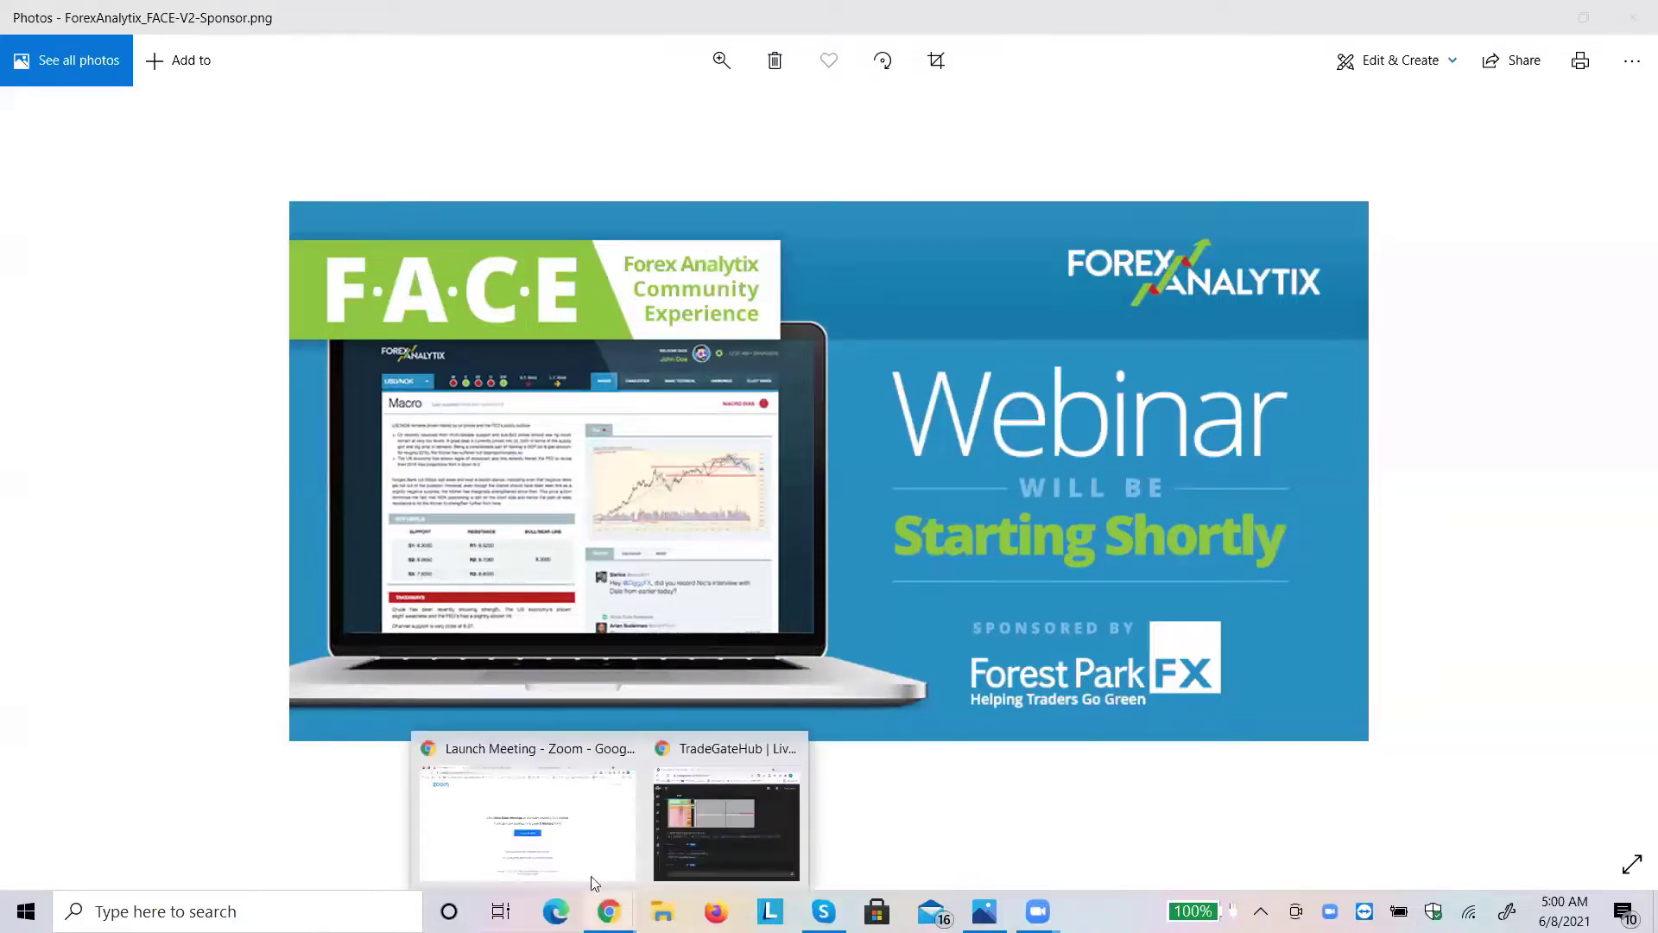
{"action": "left_click", "coordinate": [580, 825]}
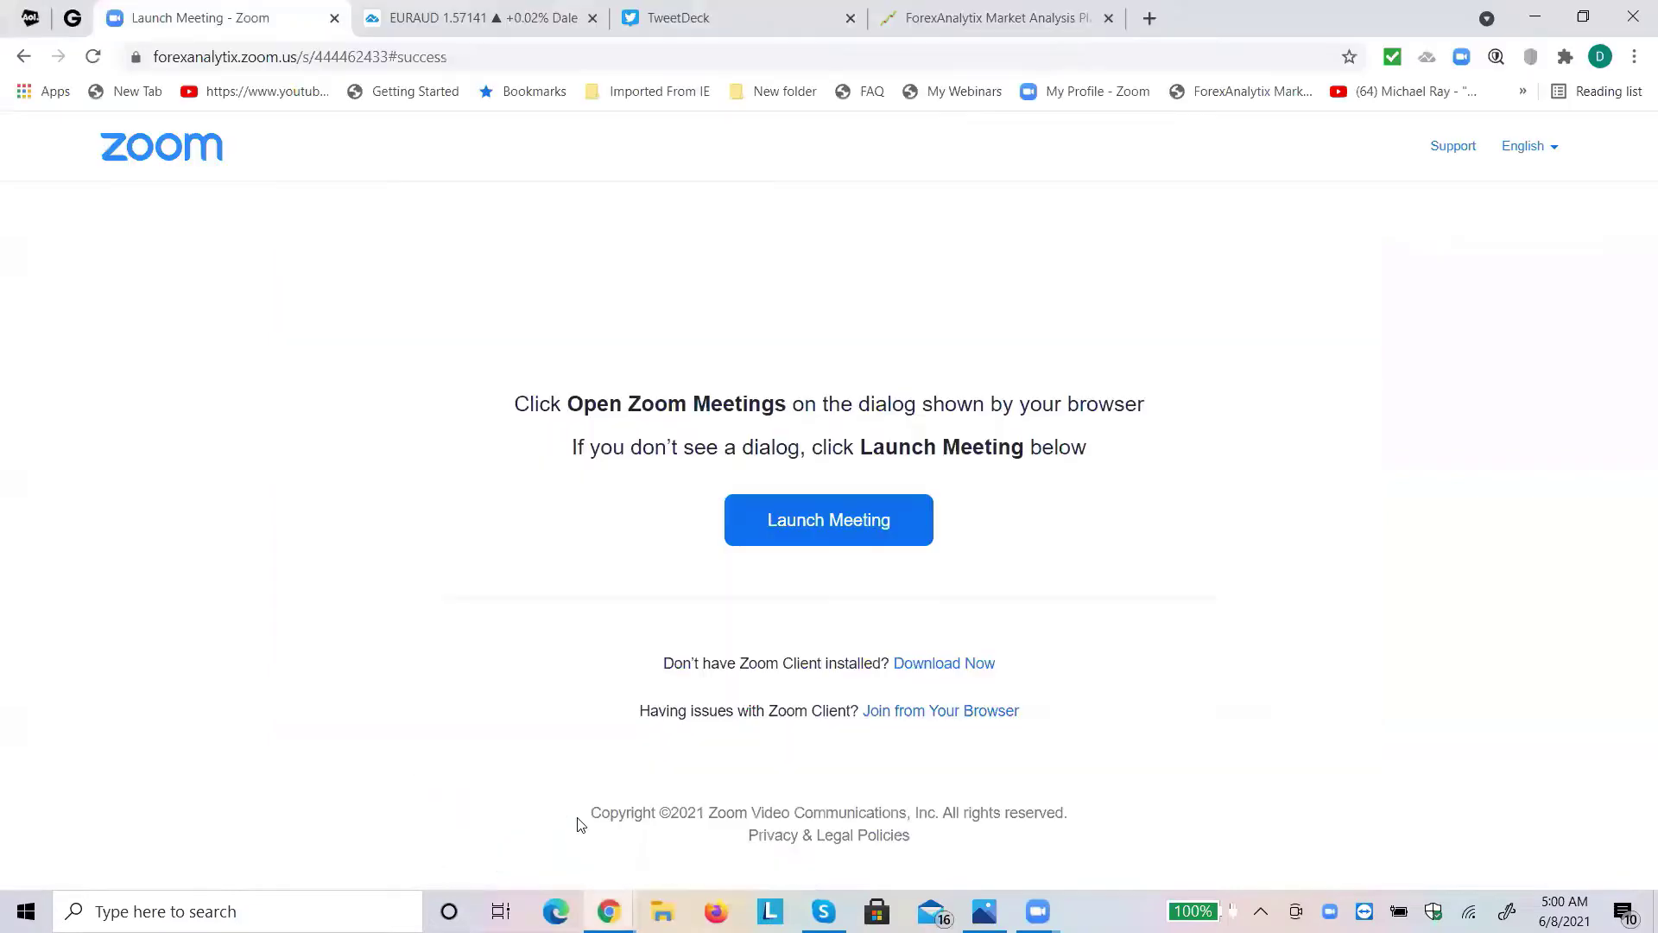
Step: In the TradingView tab, step through EURUSD, AUDUSD and USDJPY, ending on the US10Y yield chart
{"action": "left_click", "coordinate": [414, 20]}
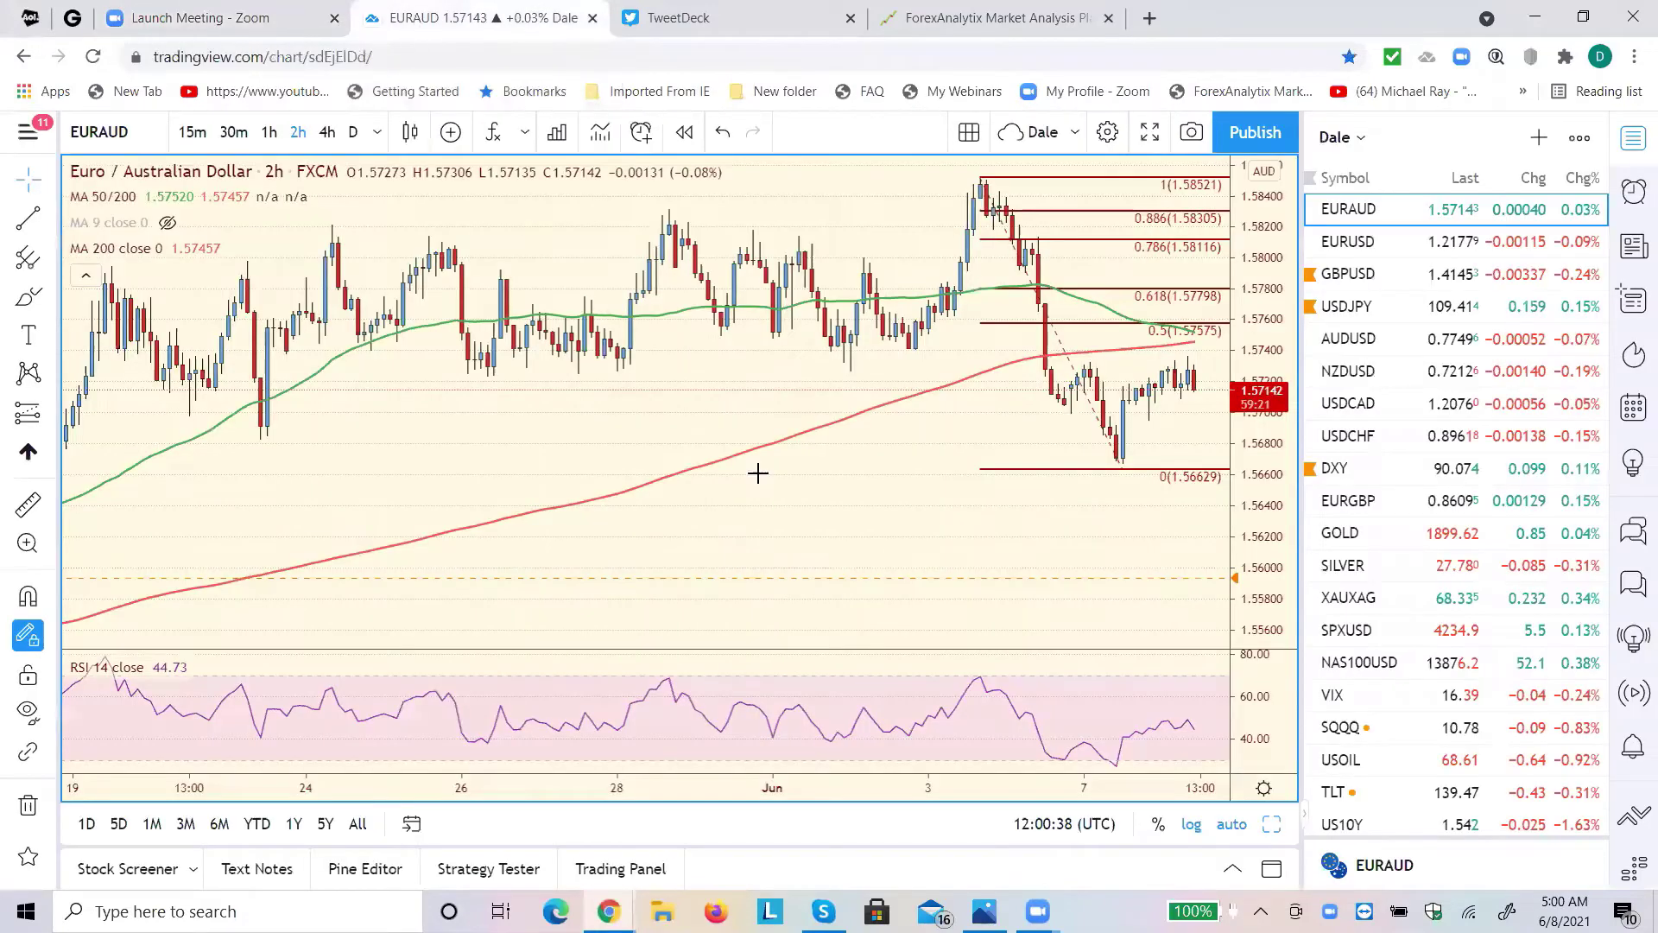
{"action": "left_click", "coordinate": [1335, 250]}
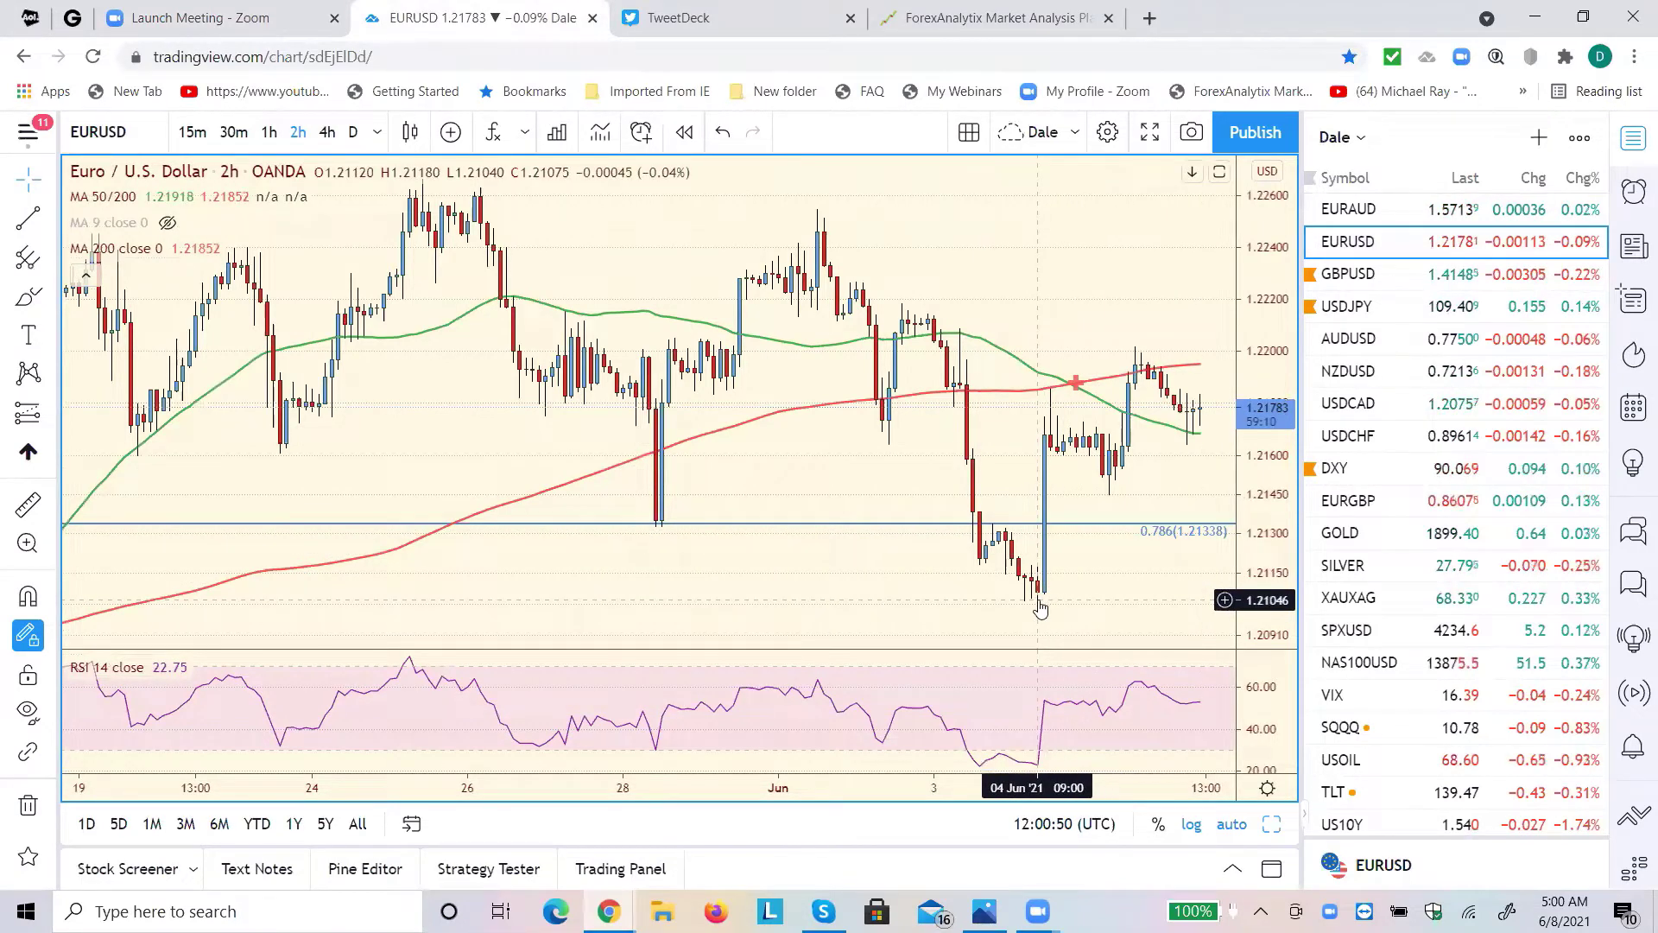
{"action": "left_click", "coordinate": [1357, 343]}
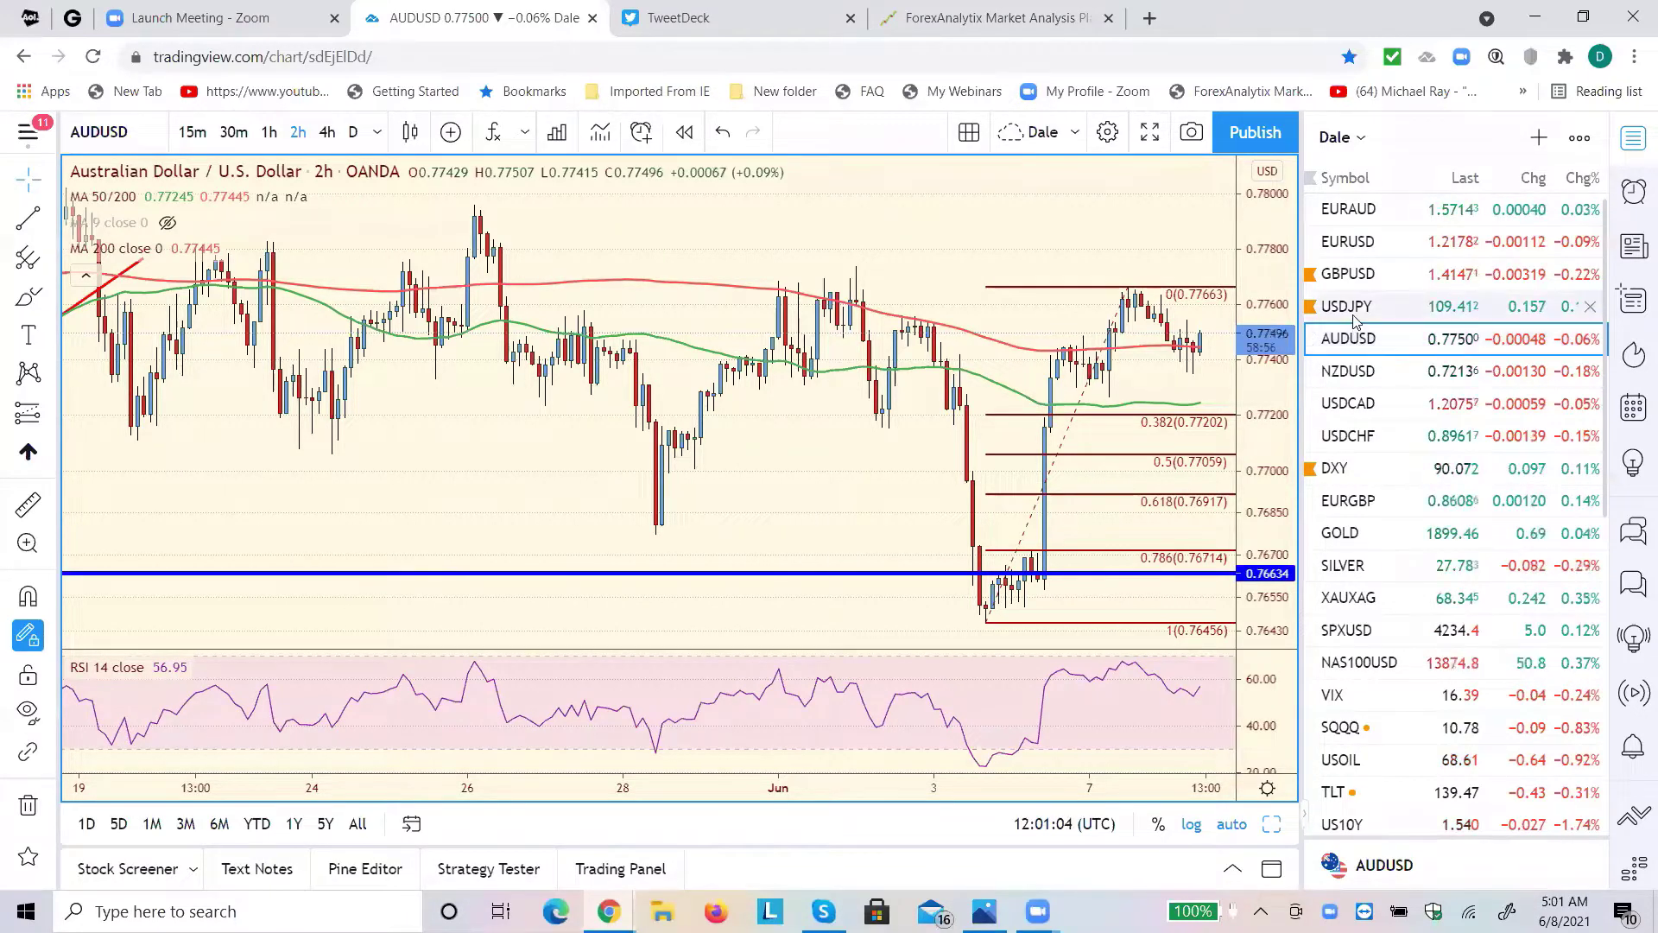
{"action": "left_click", "coordinate": [1354, 320]}
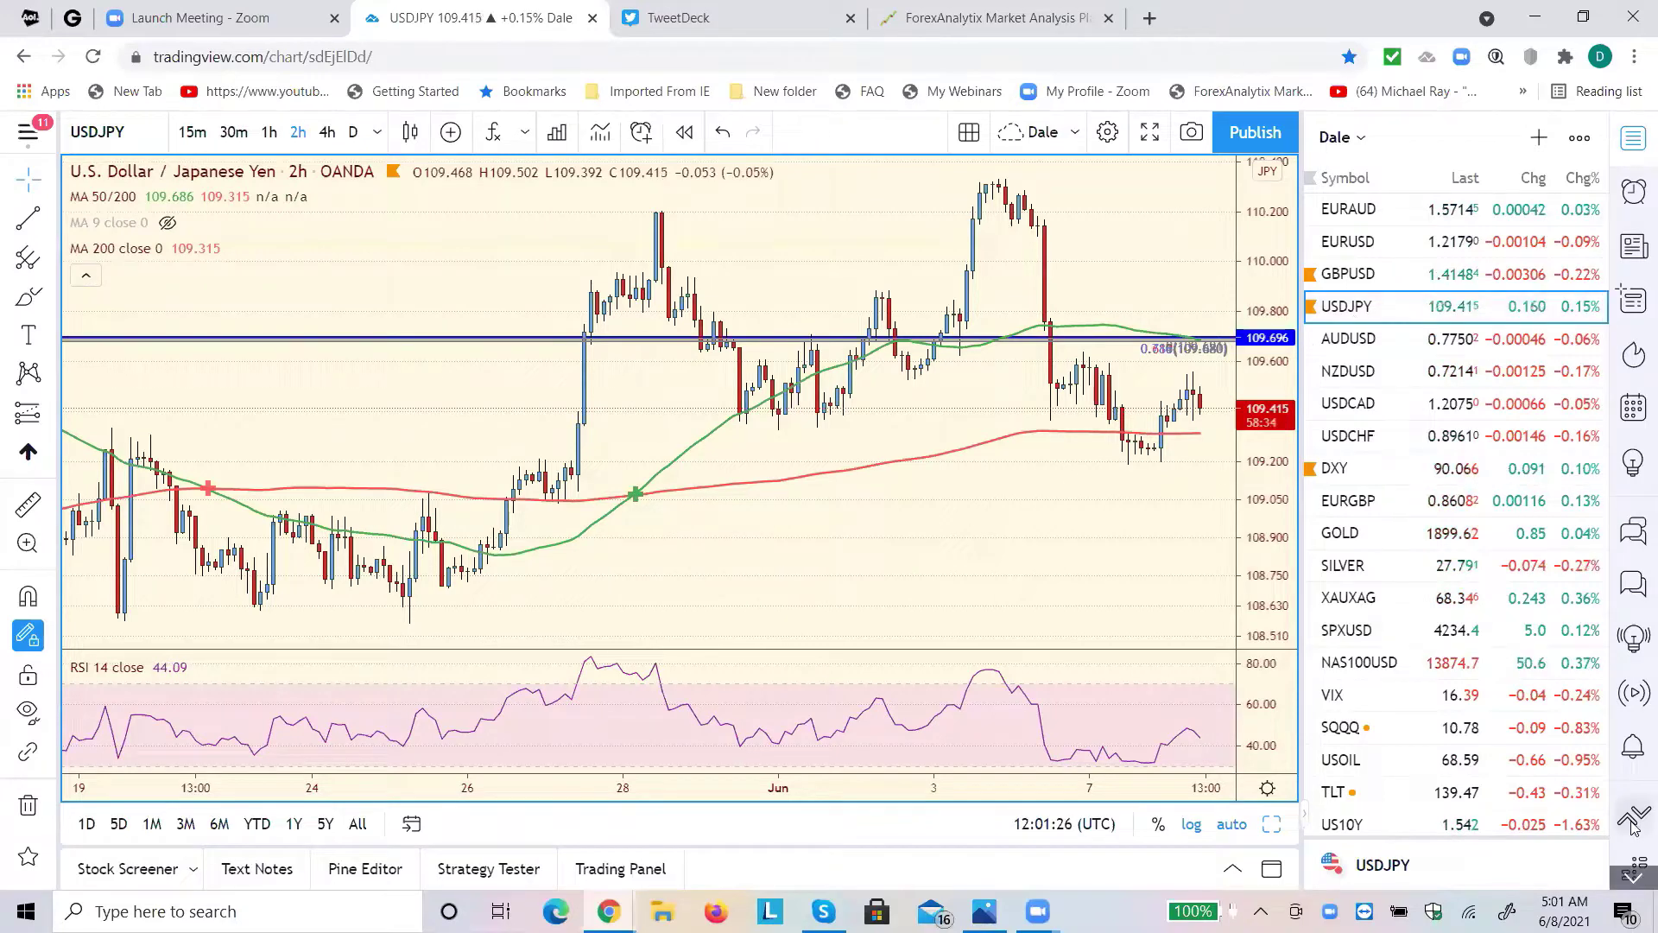
{"action": "left_click", "coordinate": [1343, 826]}
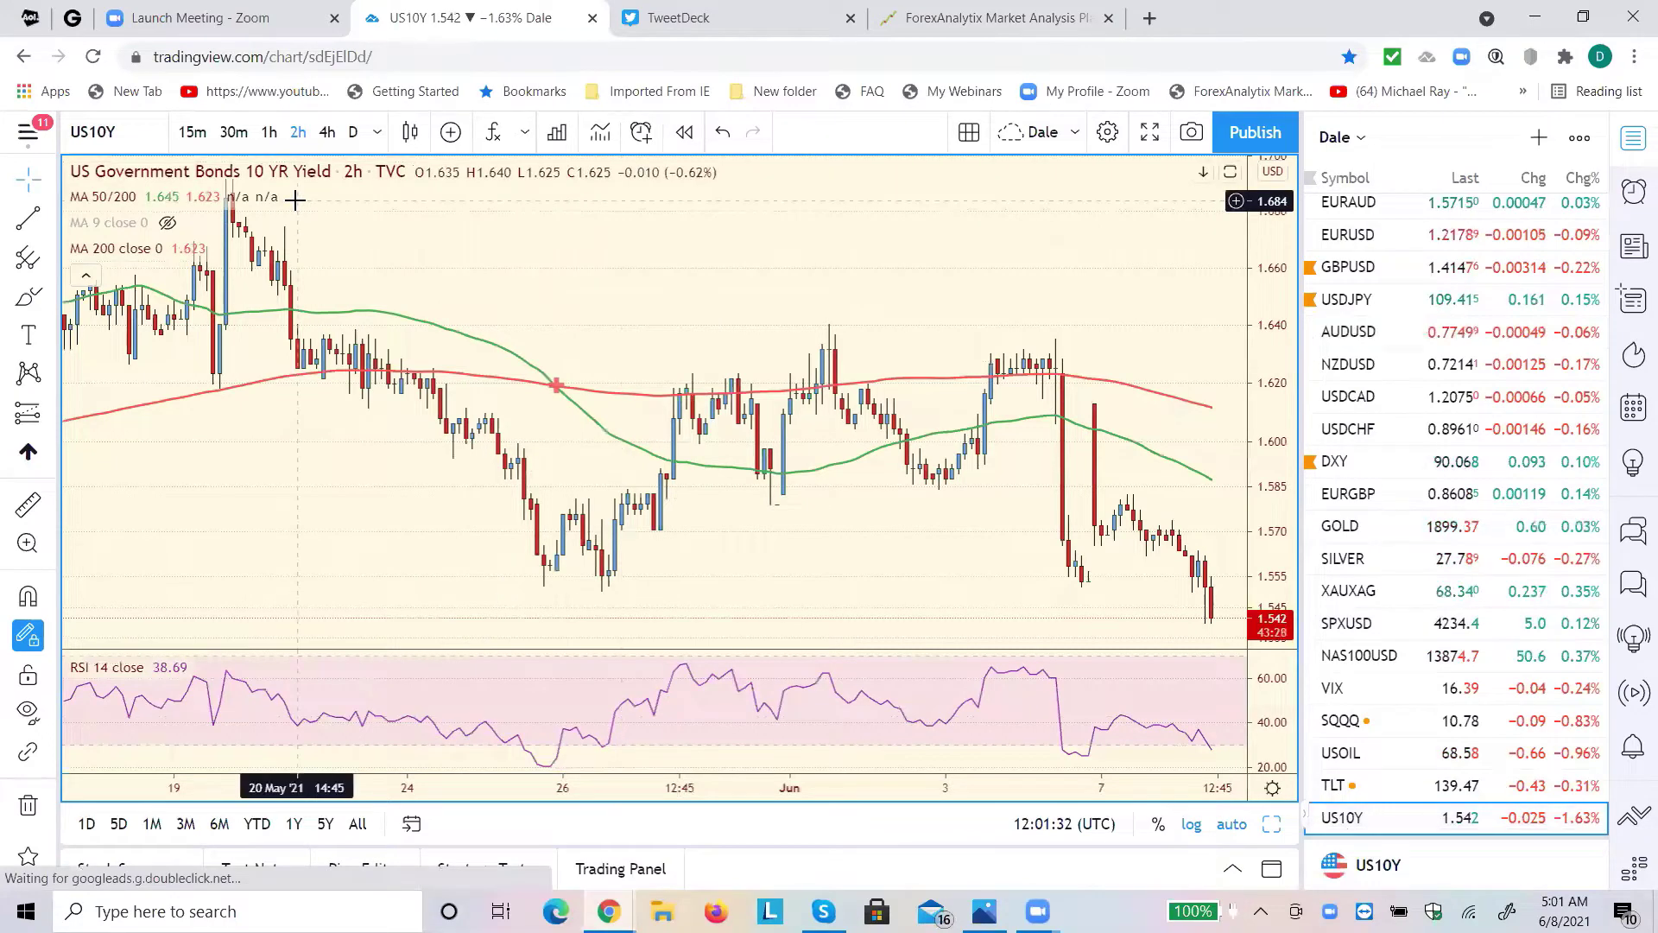
Step: Show US10Y as daily candles, then review SPXUSD, NAS100USD, SPXUSD again and GOLD
{"action": "left_click", "coordinate": [351, 159]}
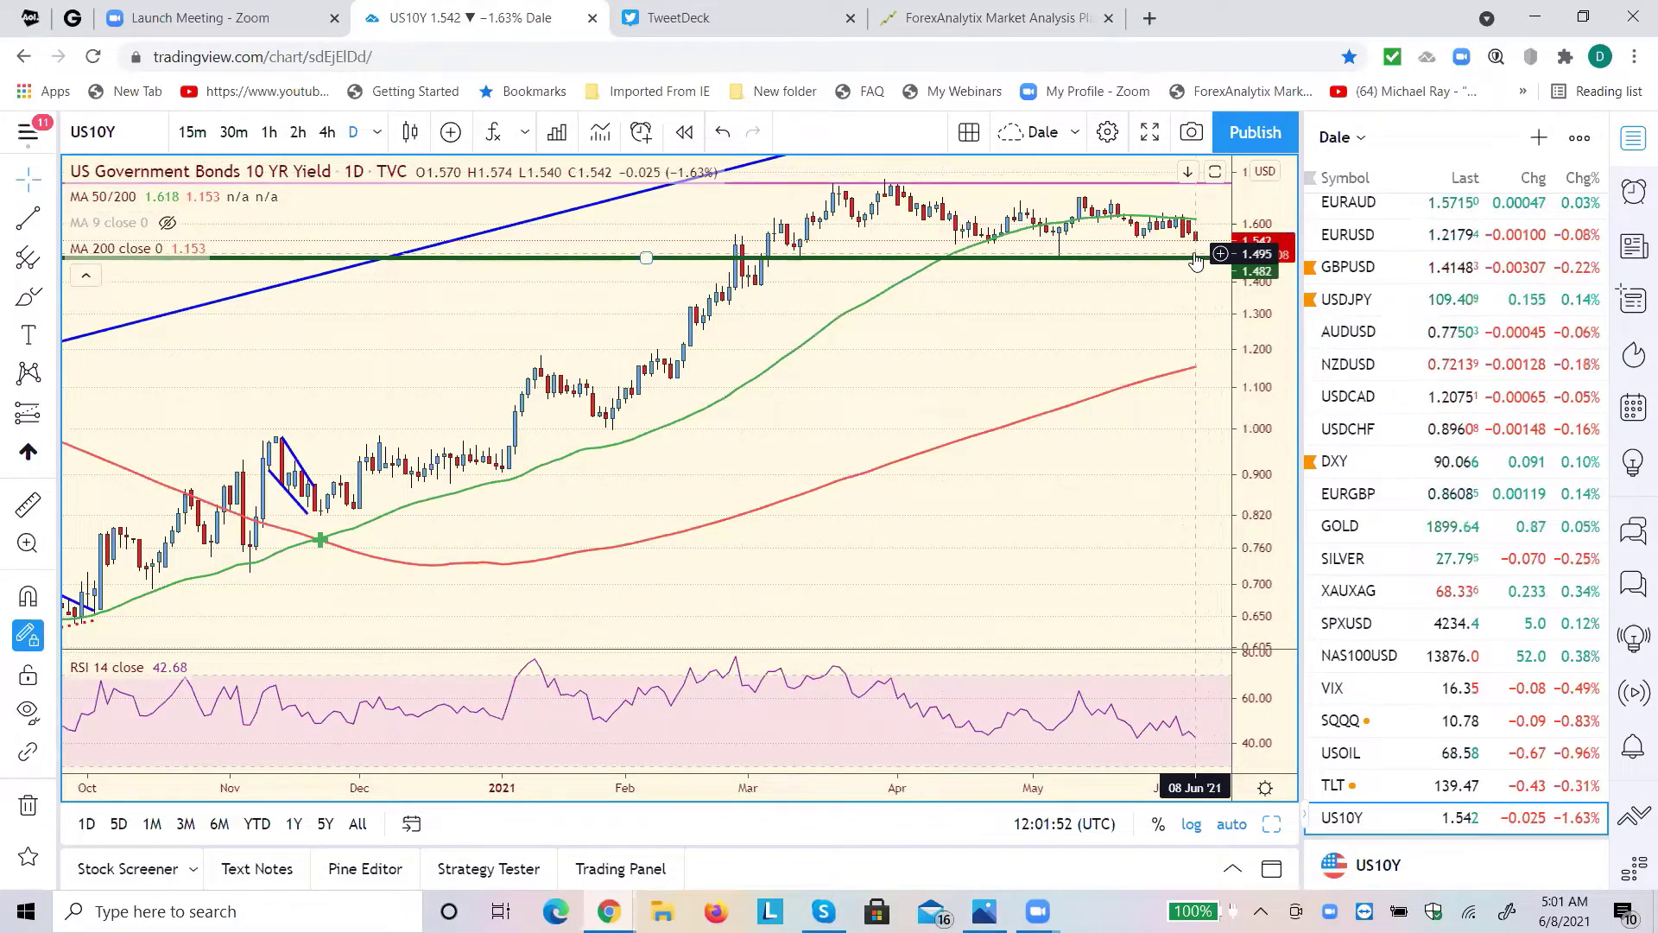
{"action": "left_click", "coordinate": [1363, 628]}
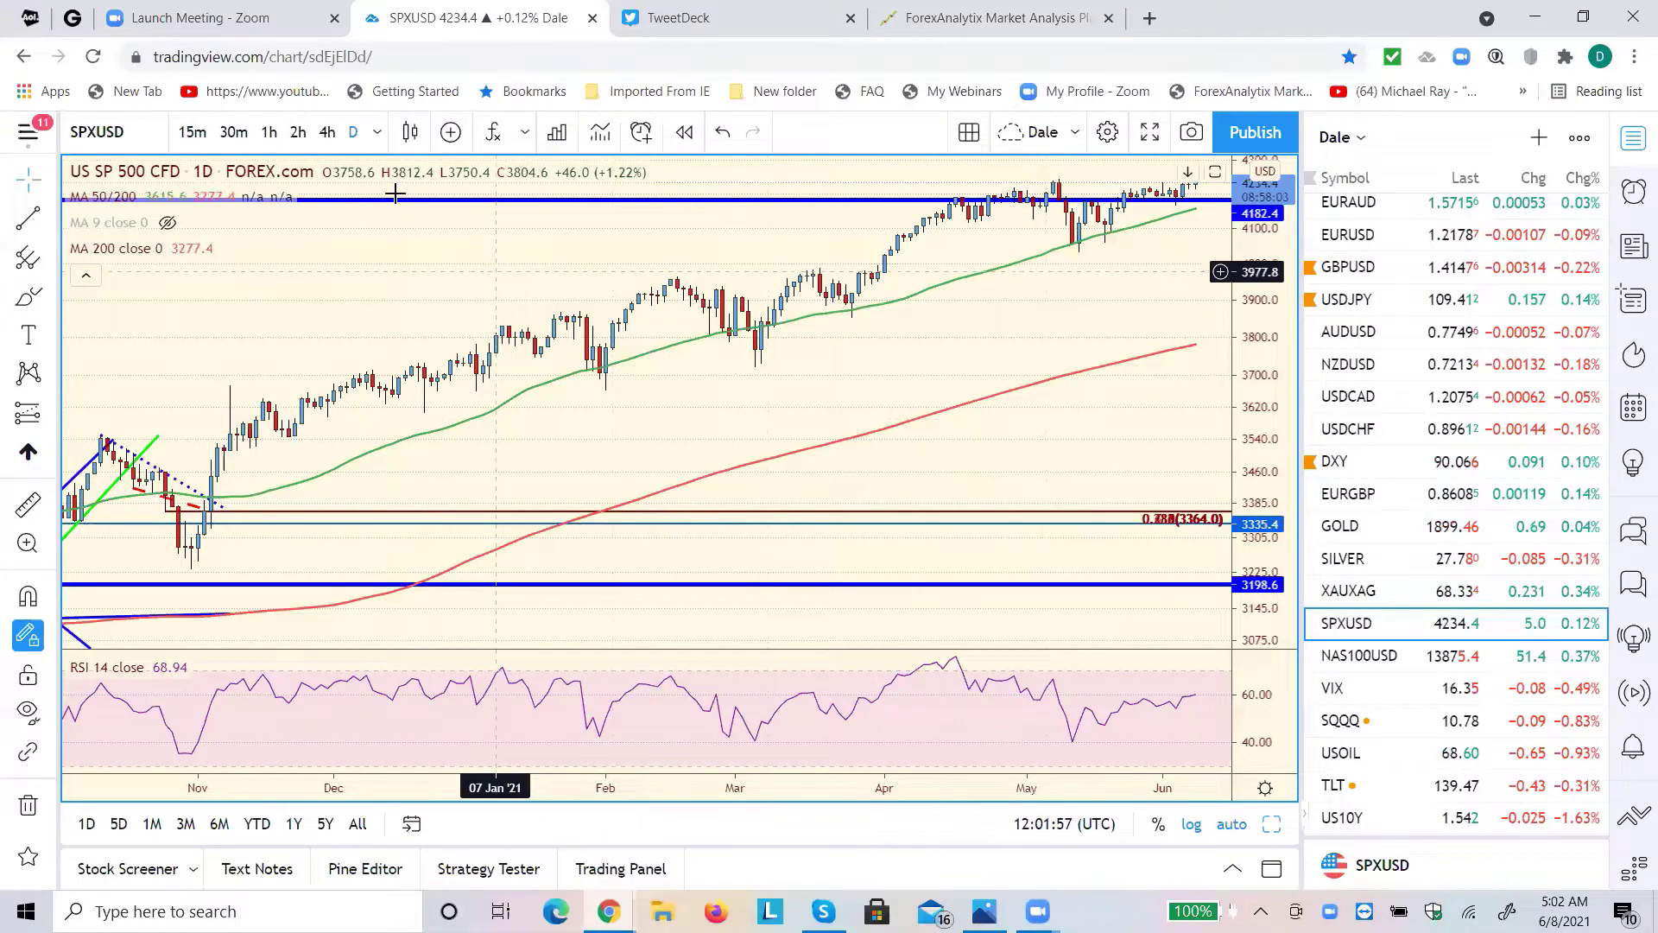
{"action": "left_click", "coordinate": [1372, 660]}
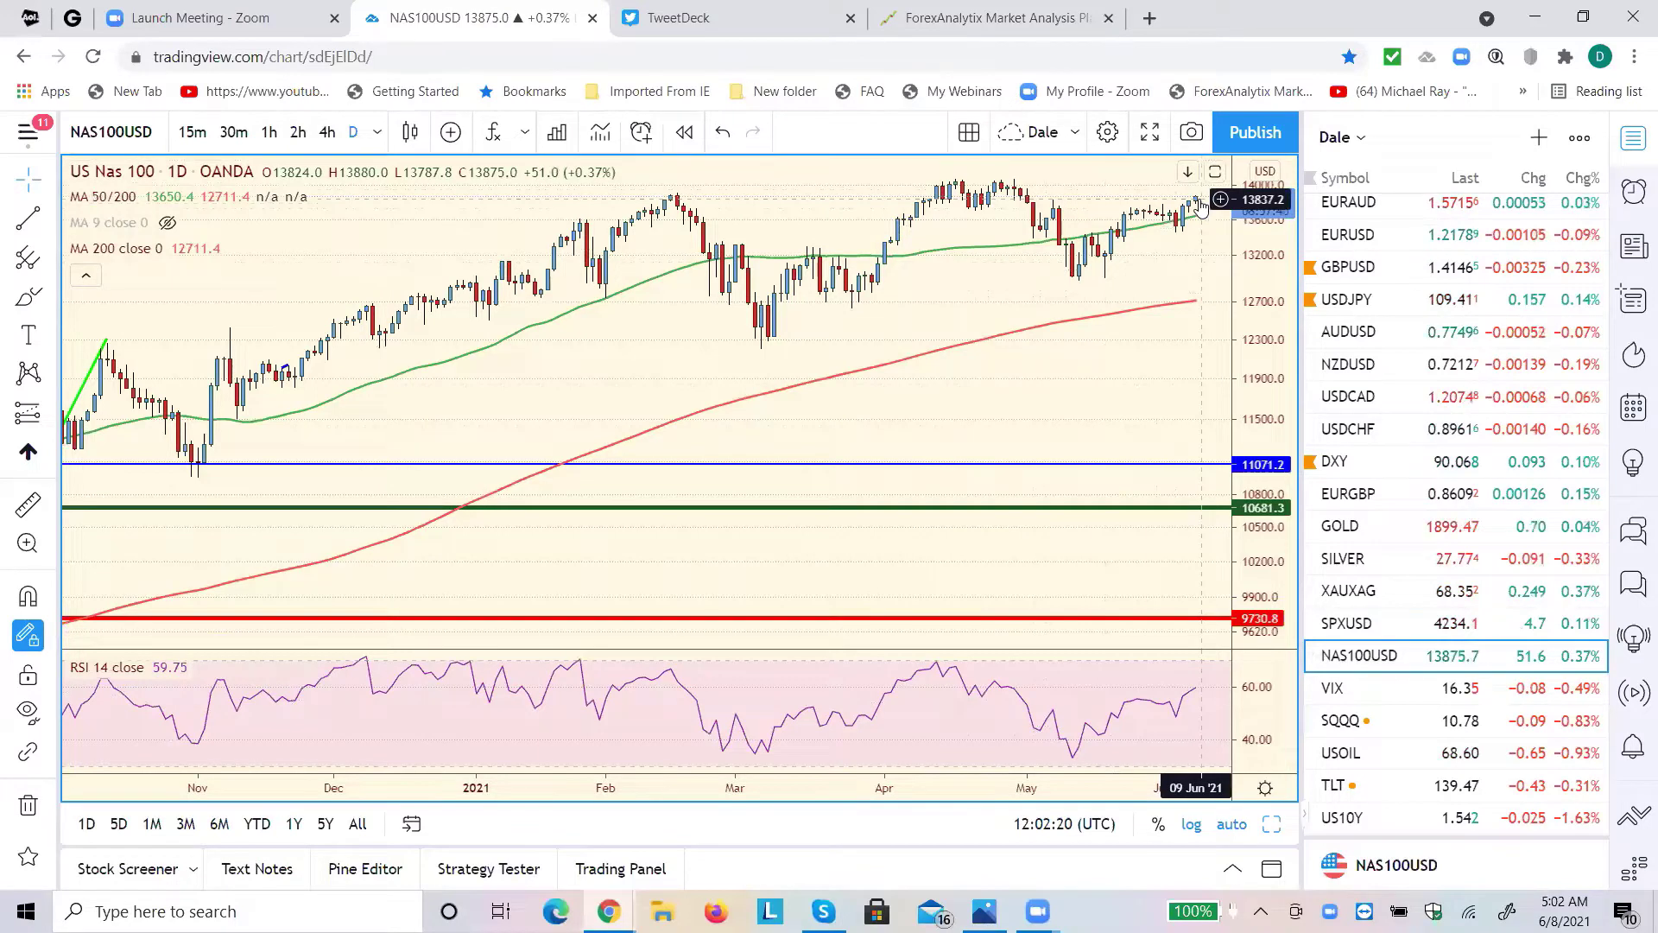
{"action": "left_click", "coordinate": [1338, 623]}
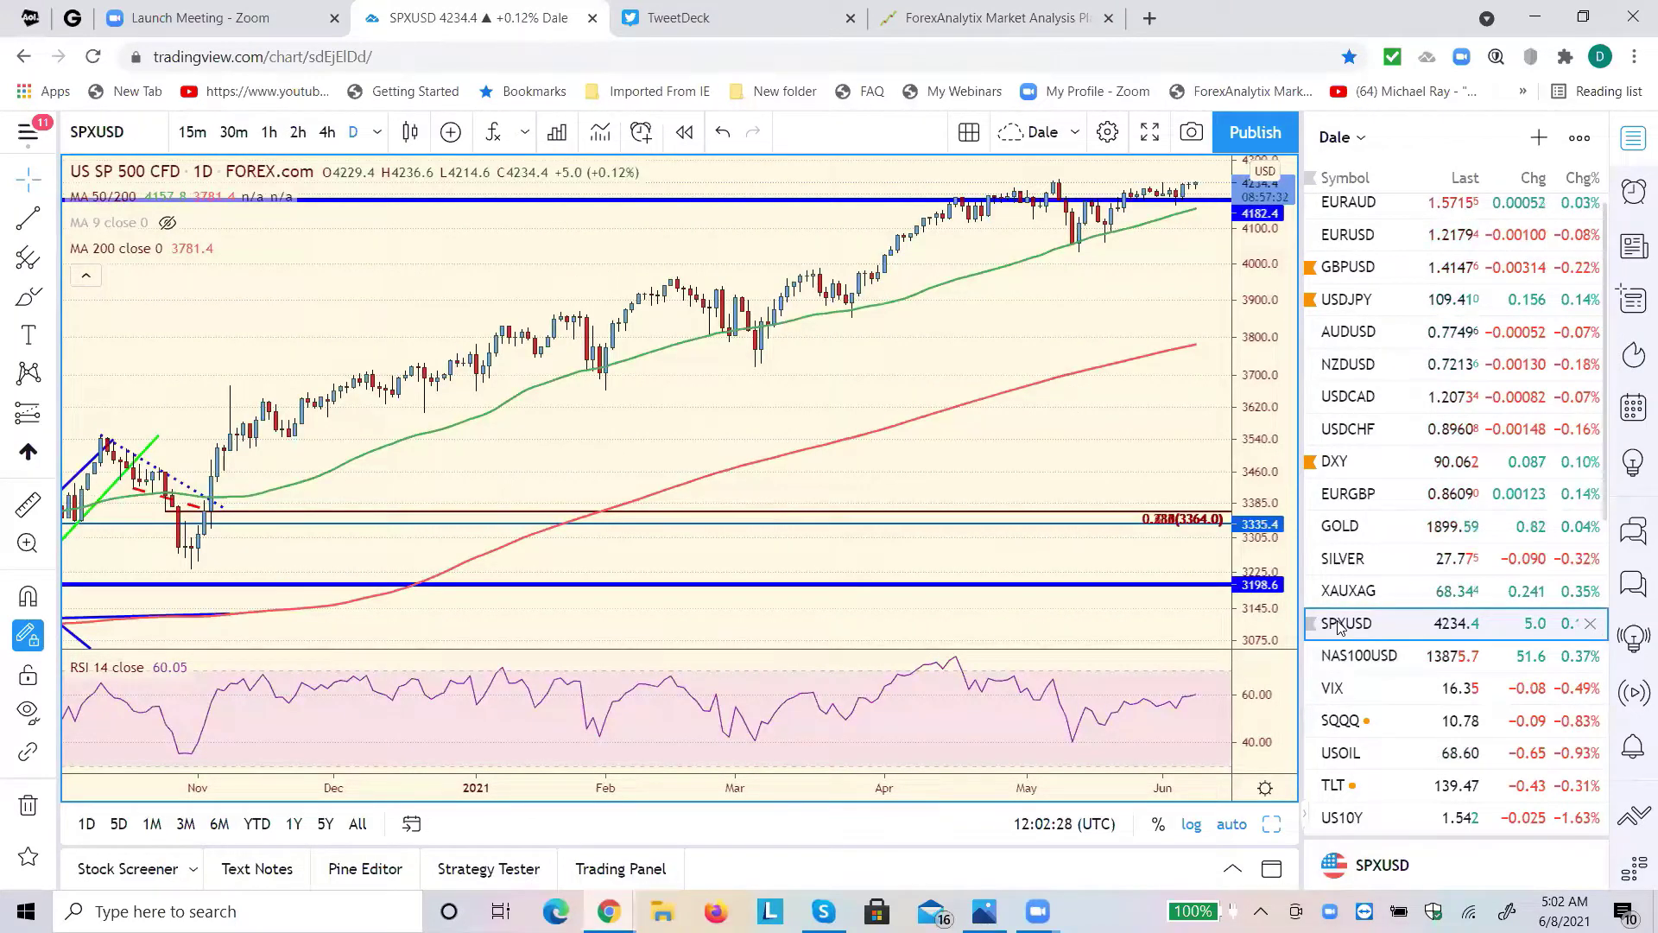
{"action": "left_click", "coordinate": [1344, 537]}
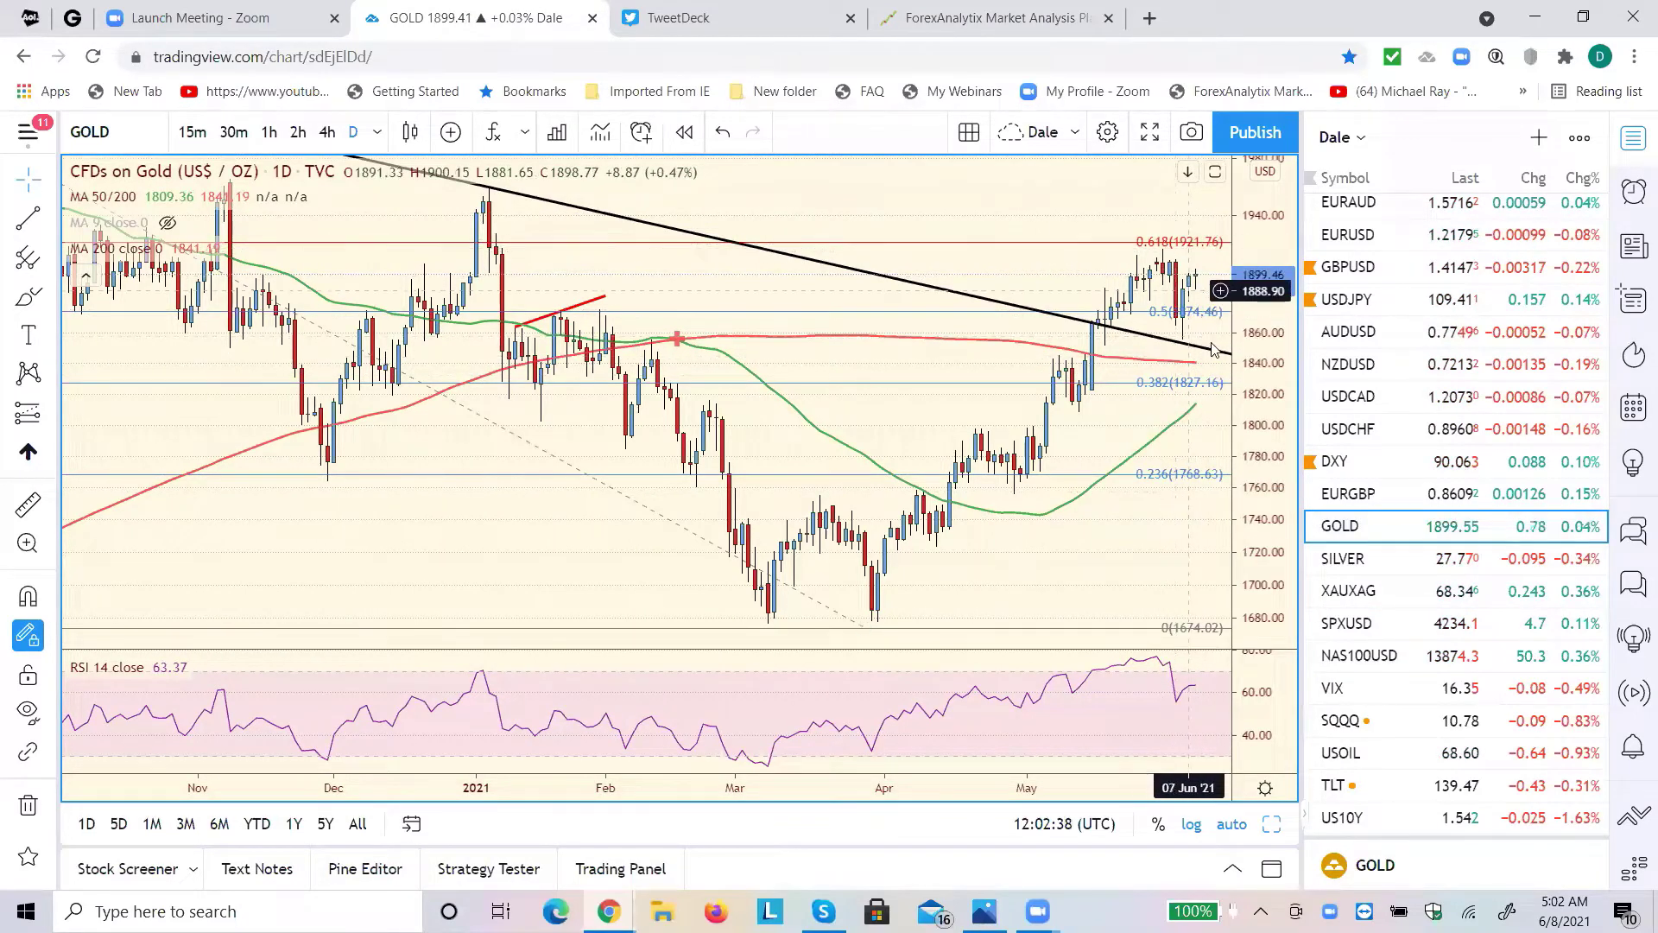
Step: View SILVER on daily and then 2-hour candles, then switch to EURUSD
{"action": "left_click", "coordinate": [1339, 559]}
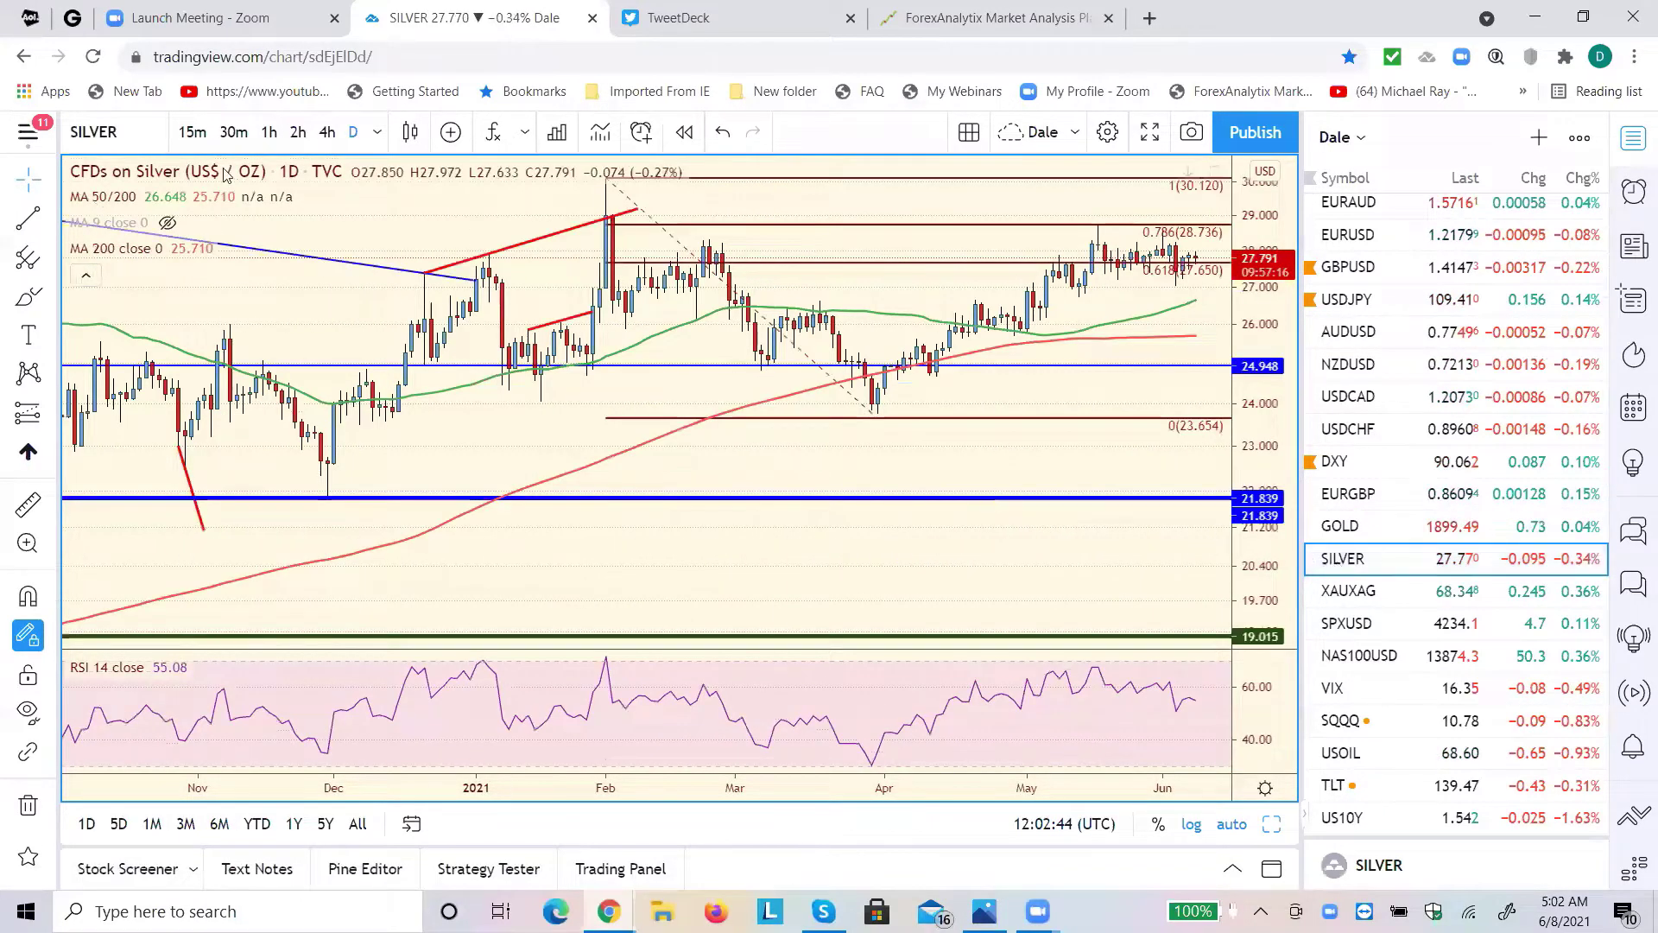
{"action": "left_click", "coordinate": [299, 135]}
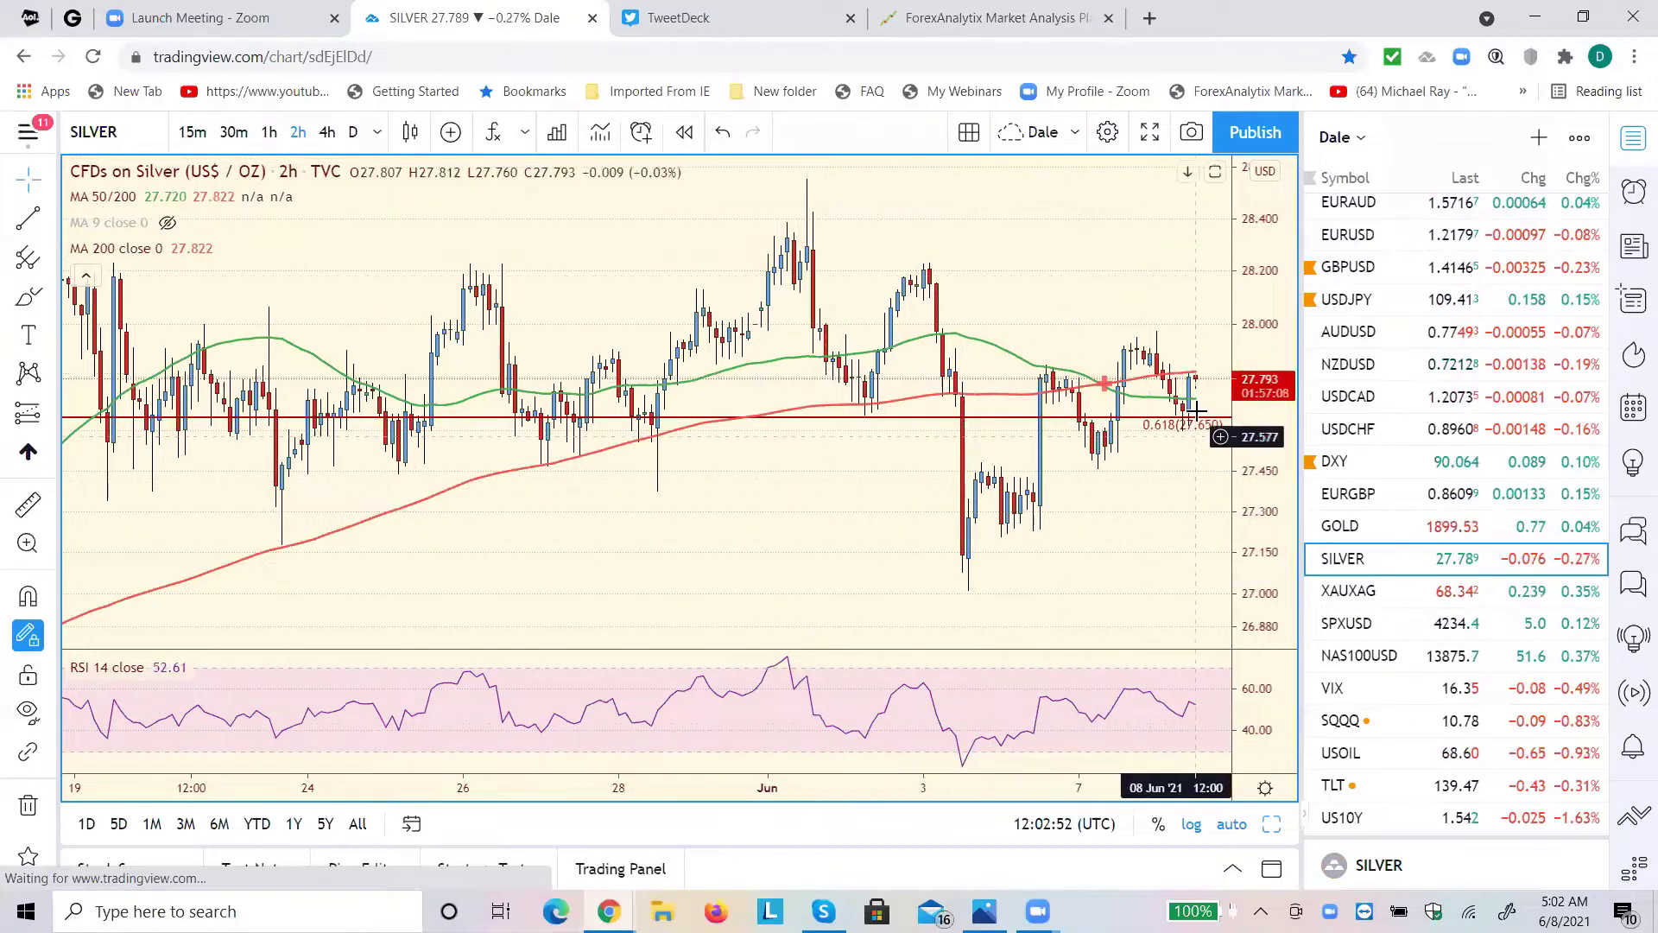
{"action": "left_click", "coordinate": [1329, 236]}
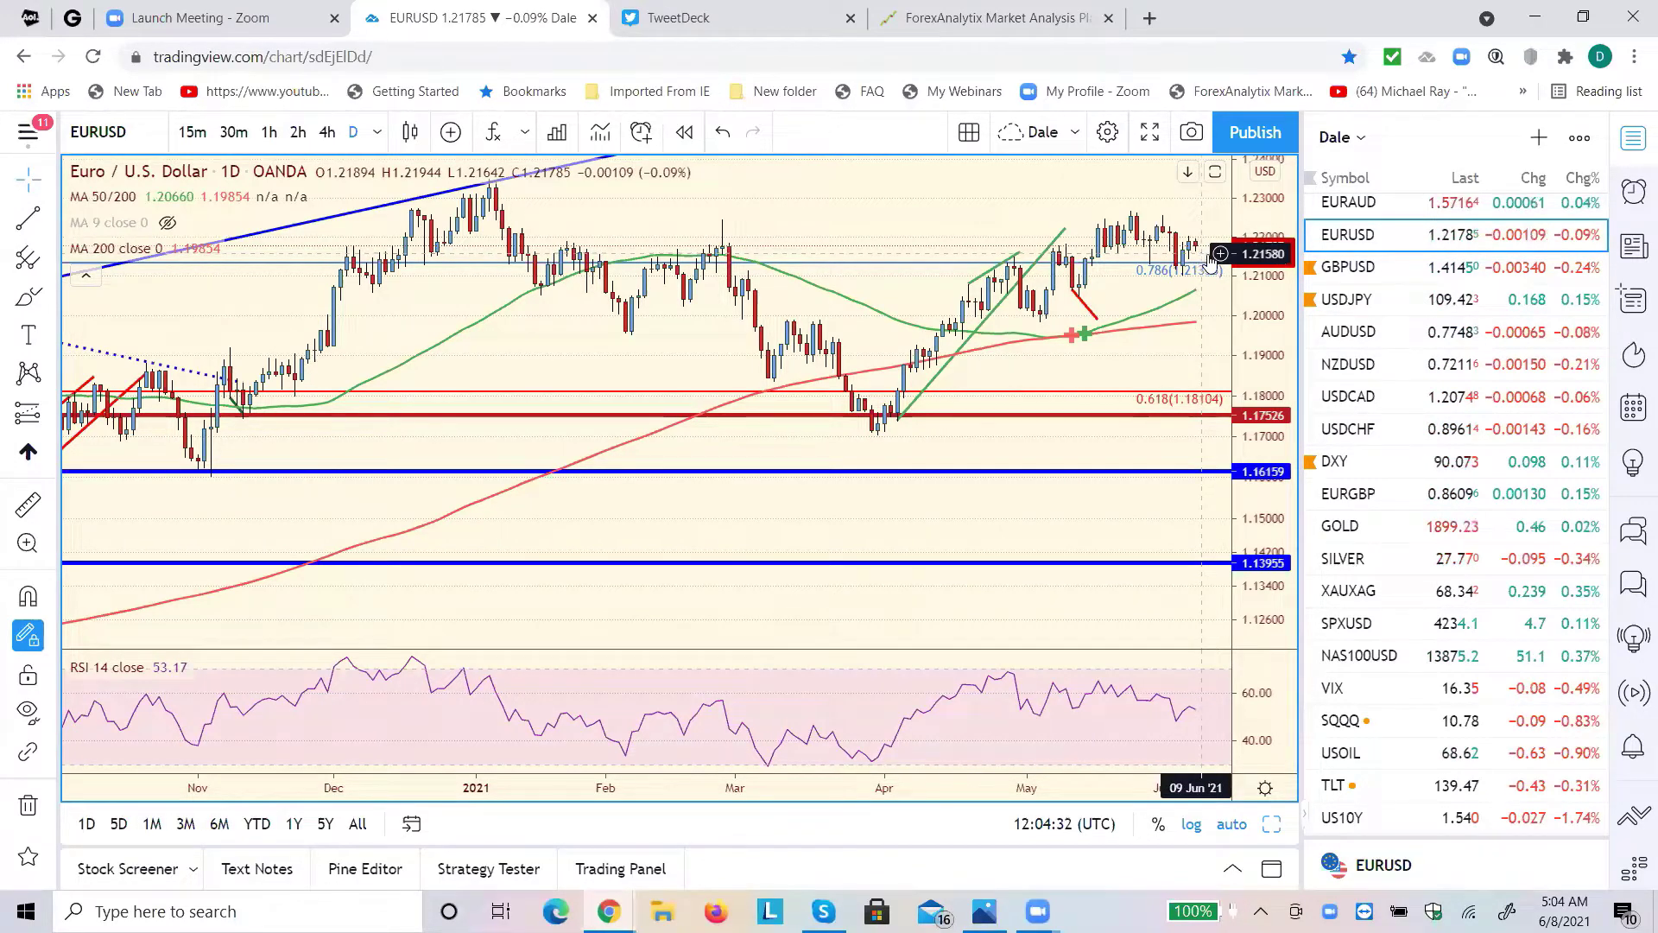
Step: Review the daily GBPUSD chart, then move on to daily USDCAD
{"action": "left_click", "coordinate": [1353, 269]}
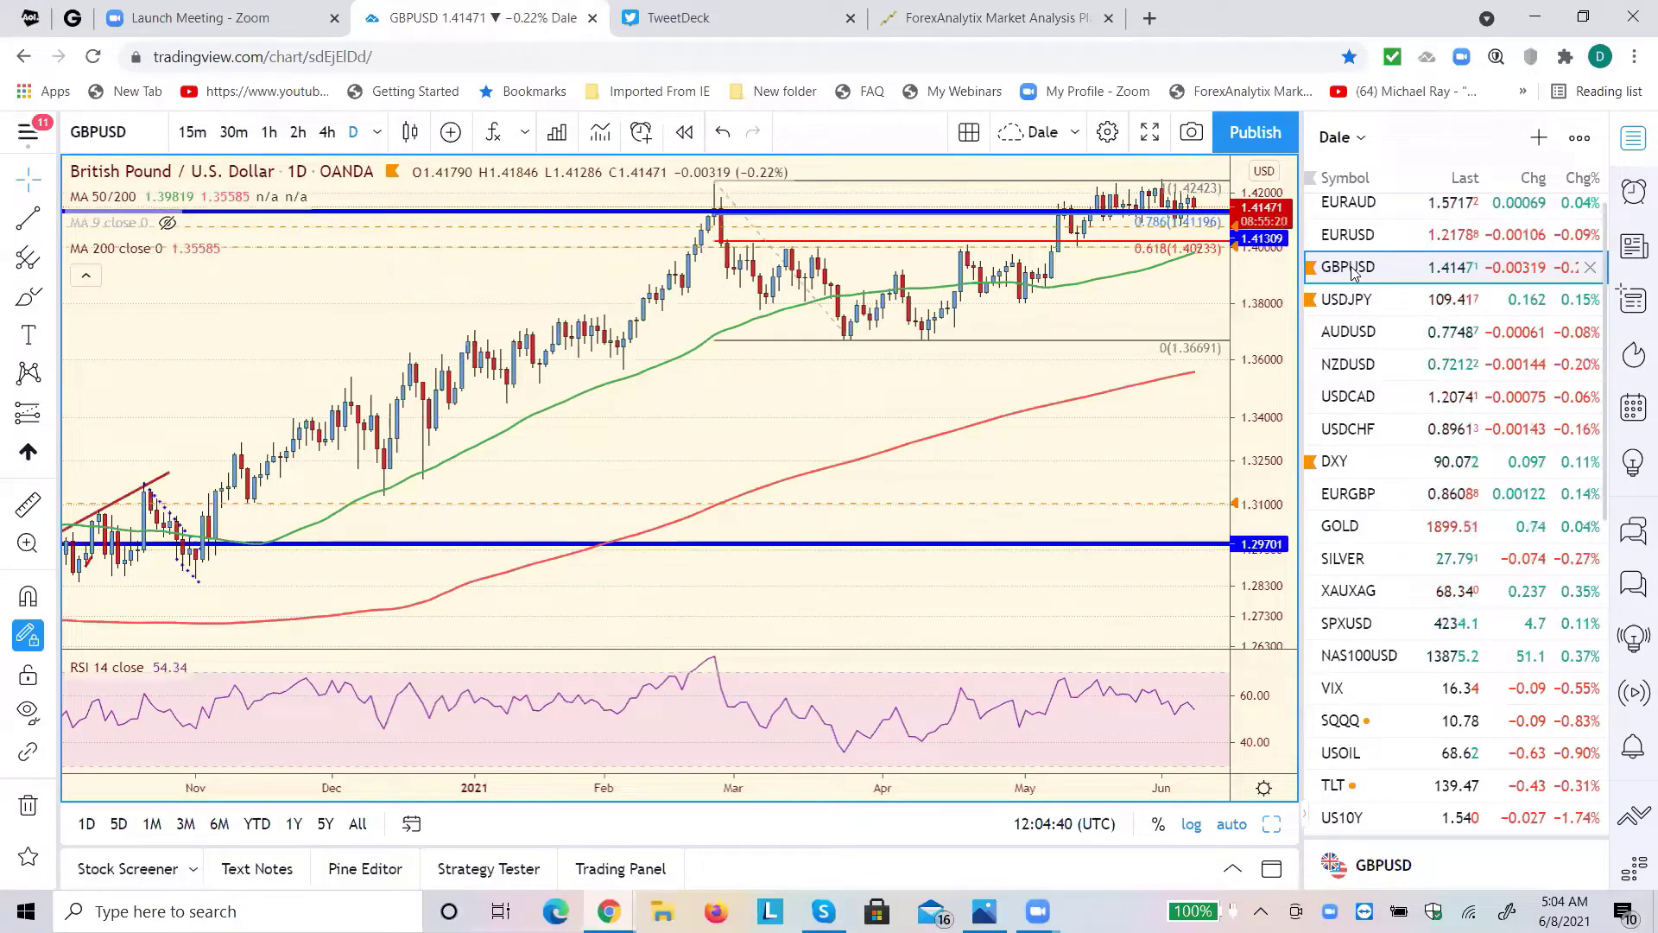
{"action": "left_click", "coordinate": [1350, 399]}
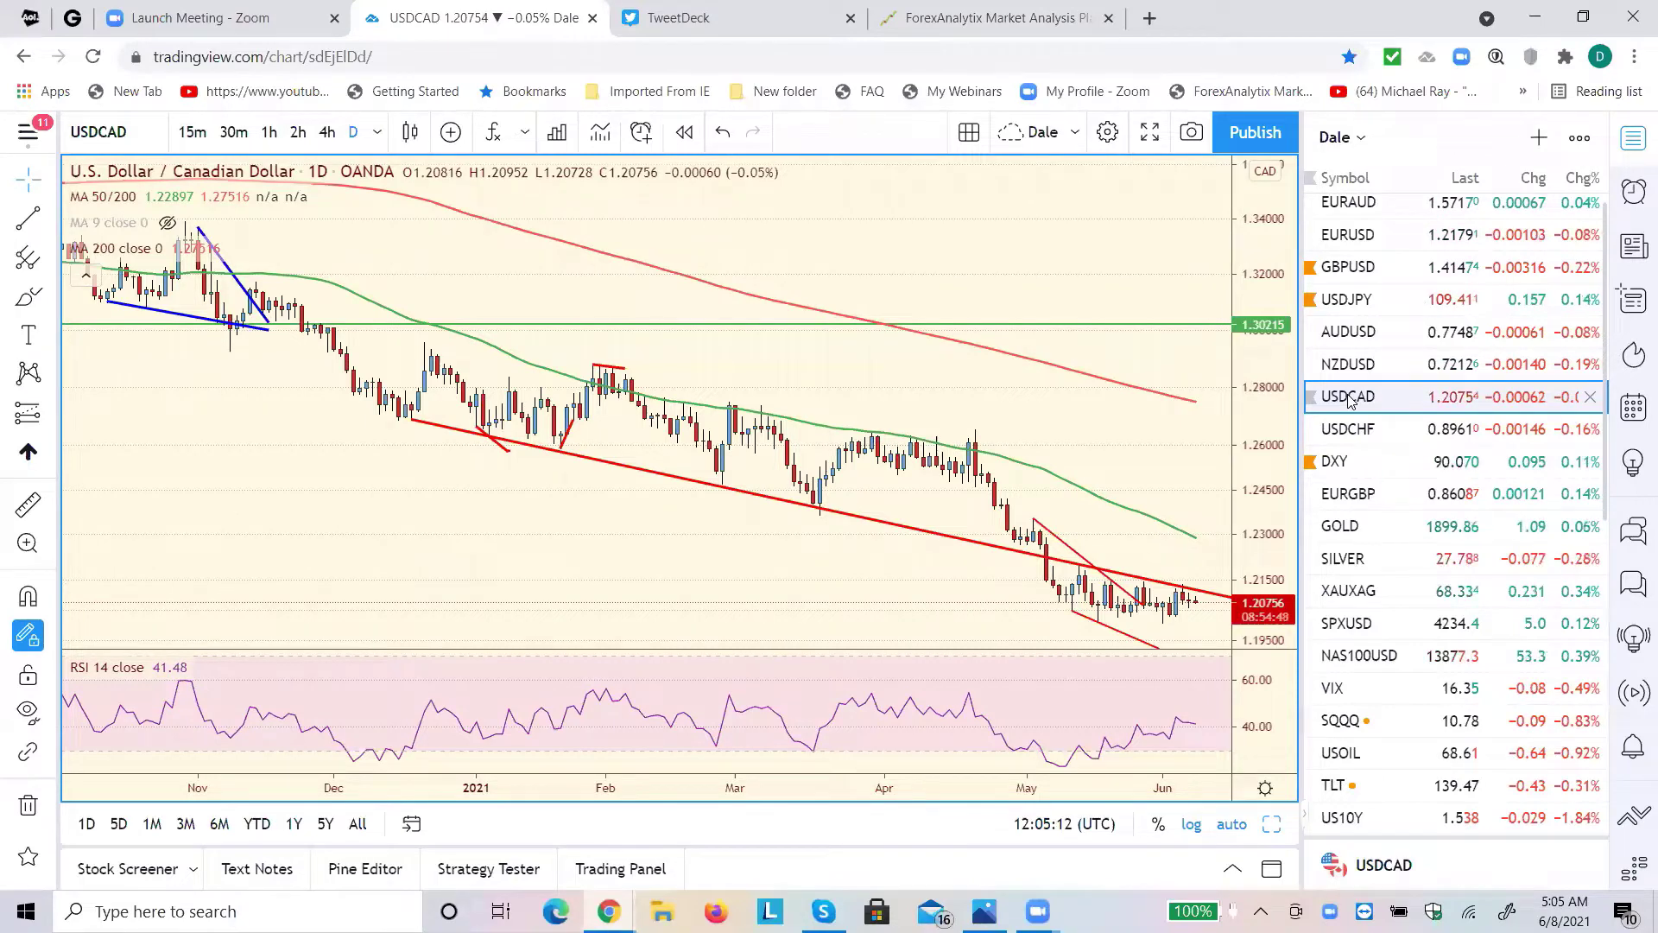
Step: Check the DXY and SPXUSD charts, then show the daily USOIL chart
{"action": "left_click", "coordinate": [1345, 464]}
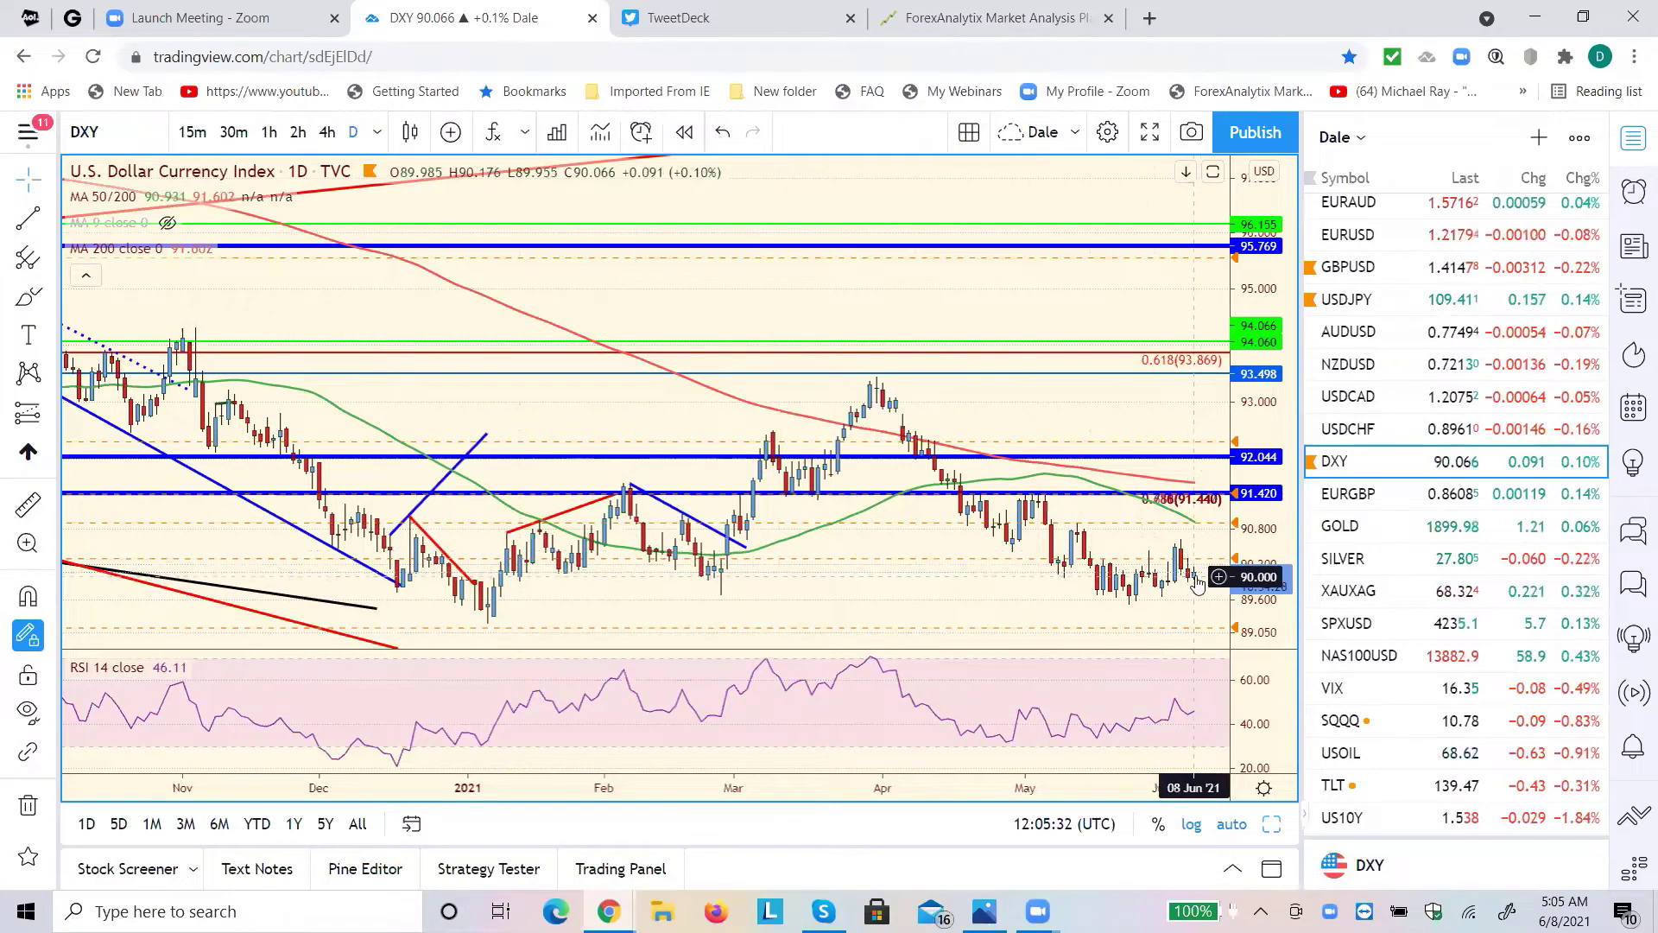
{"action": "left_click", "coordinate": [1345, 623]}
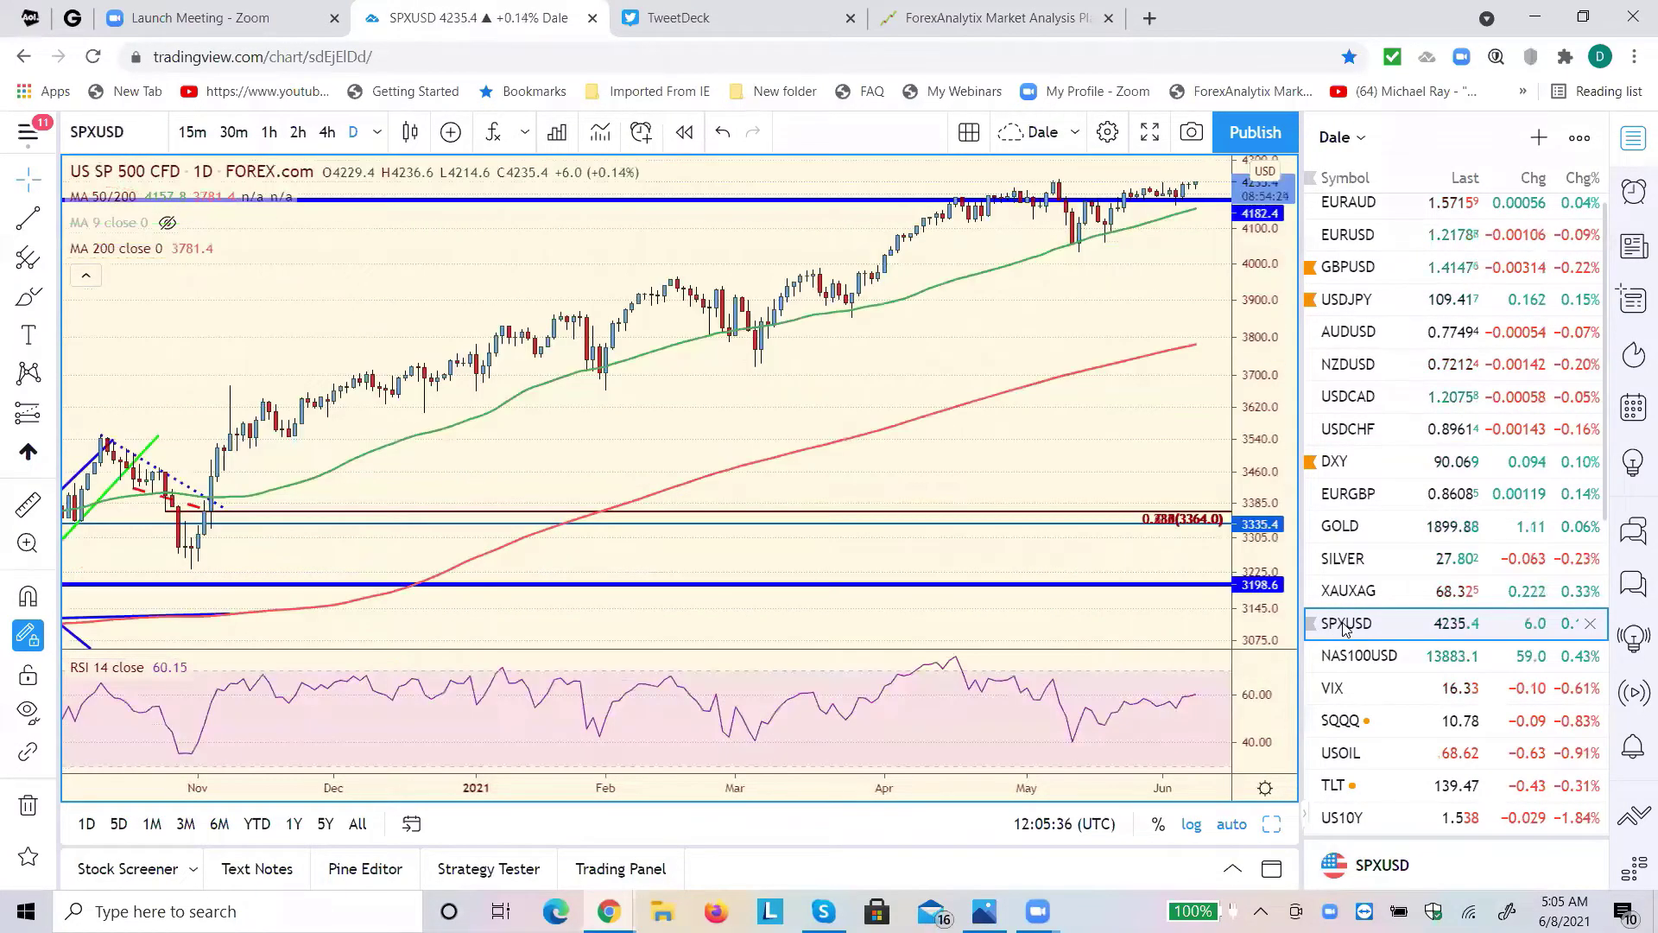
{"action": "left_click", "coordinate": [1343, 753]}
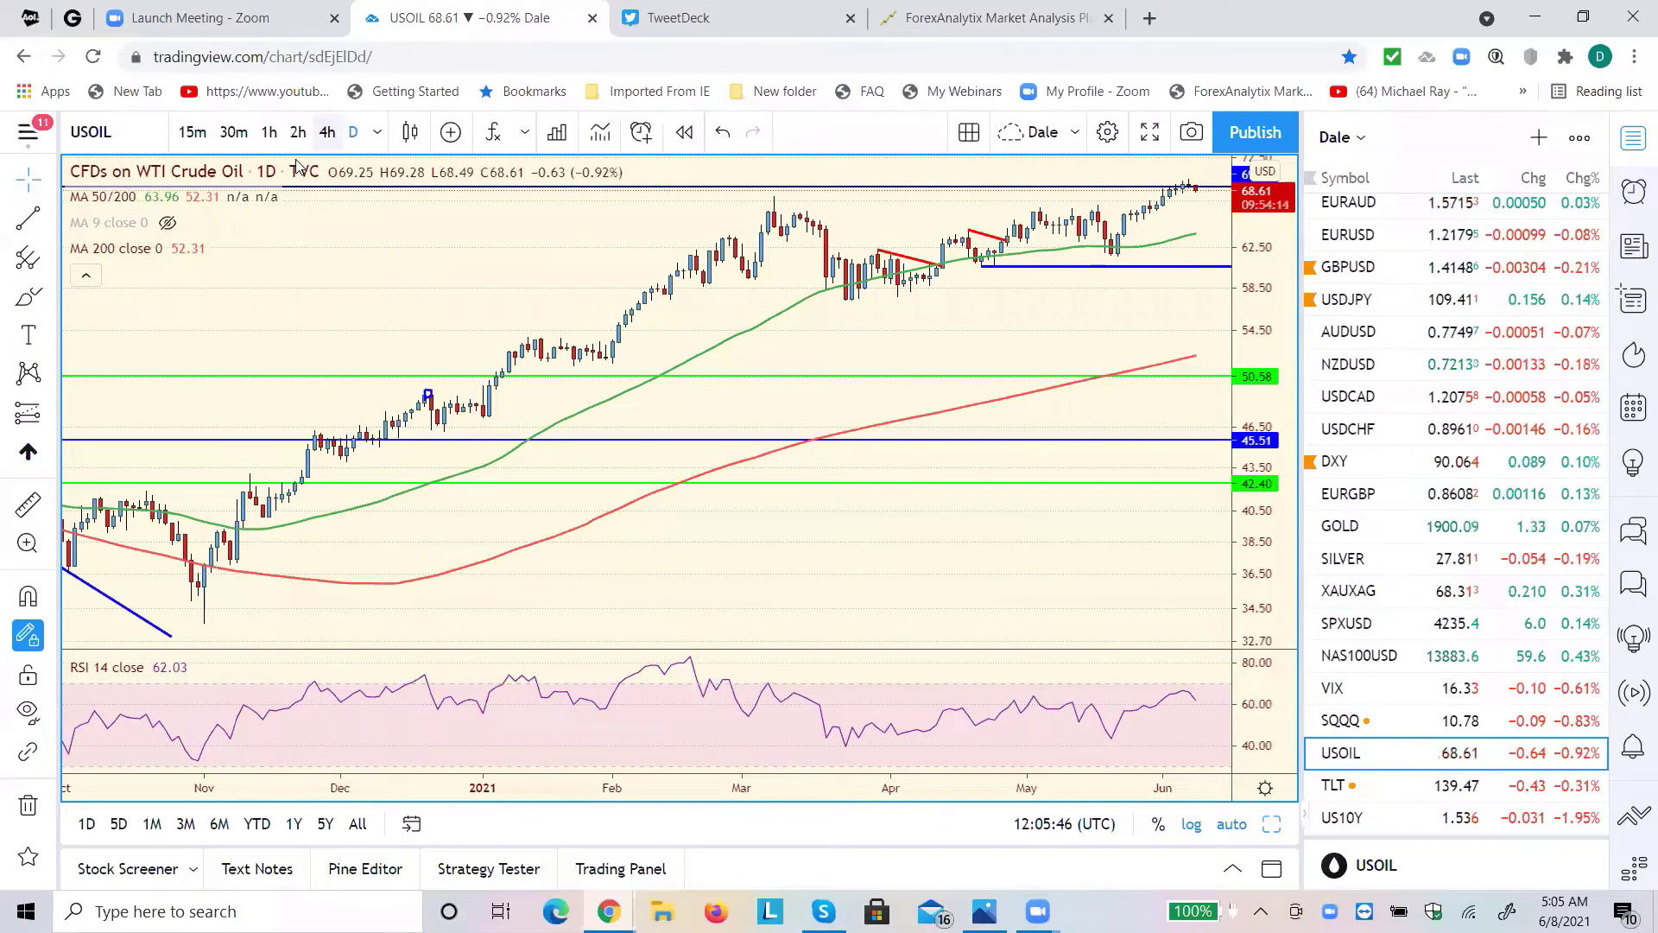
Step: Show crude oil as 4-hour candles, then switch to USDCAD and then AUDUSD
{"action": "left_click", "coordinate": [328, 131]}
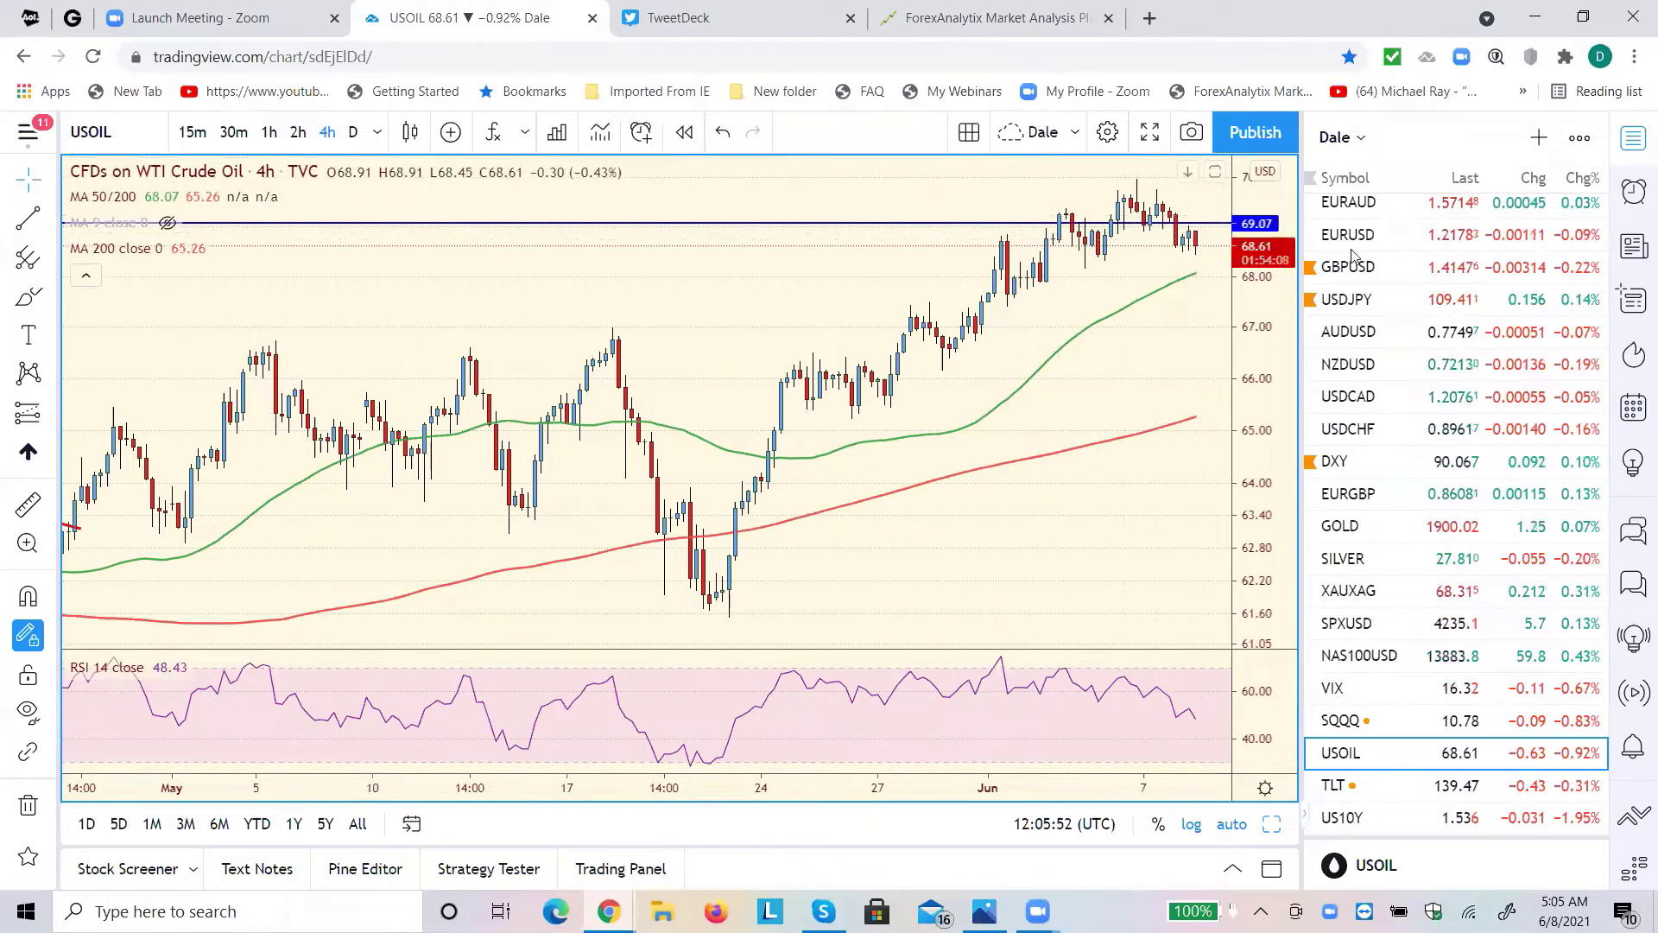
{"action": "left_click", "coordinate": [1354, 396]}
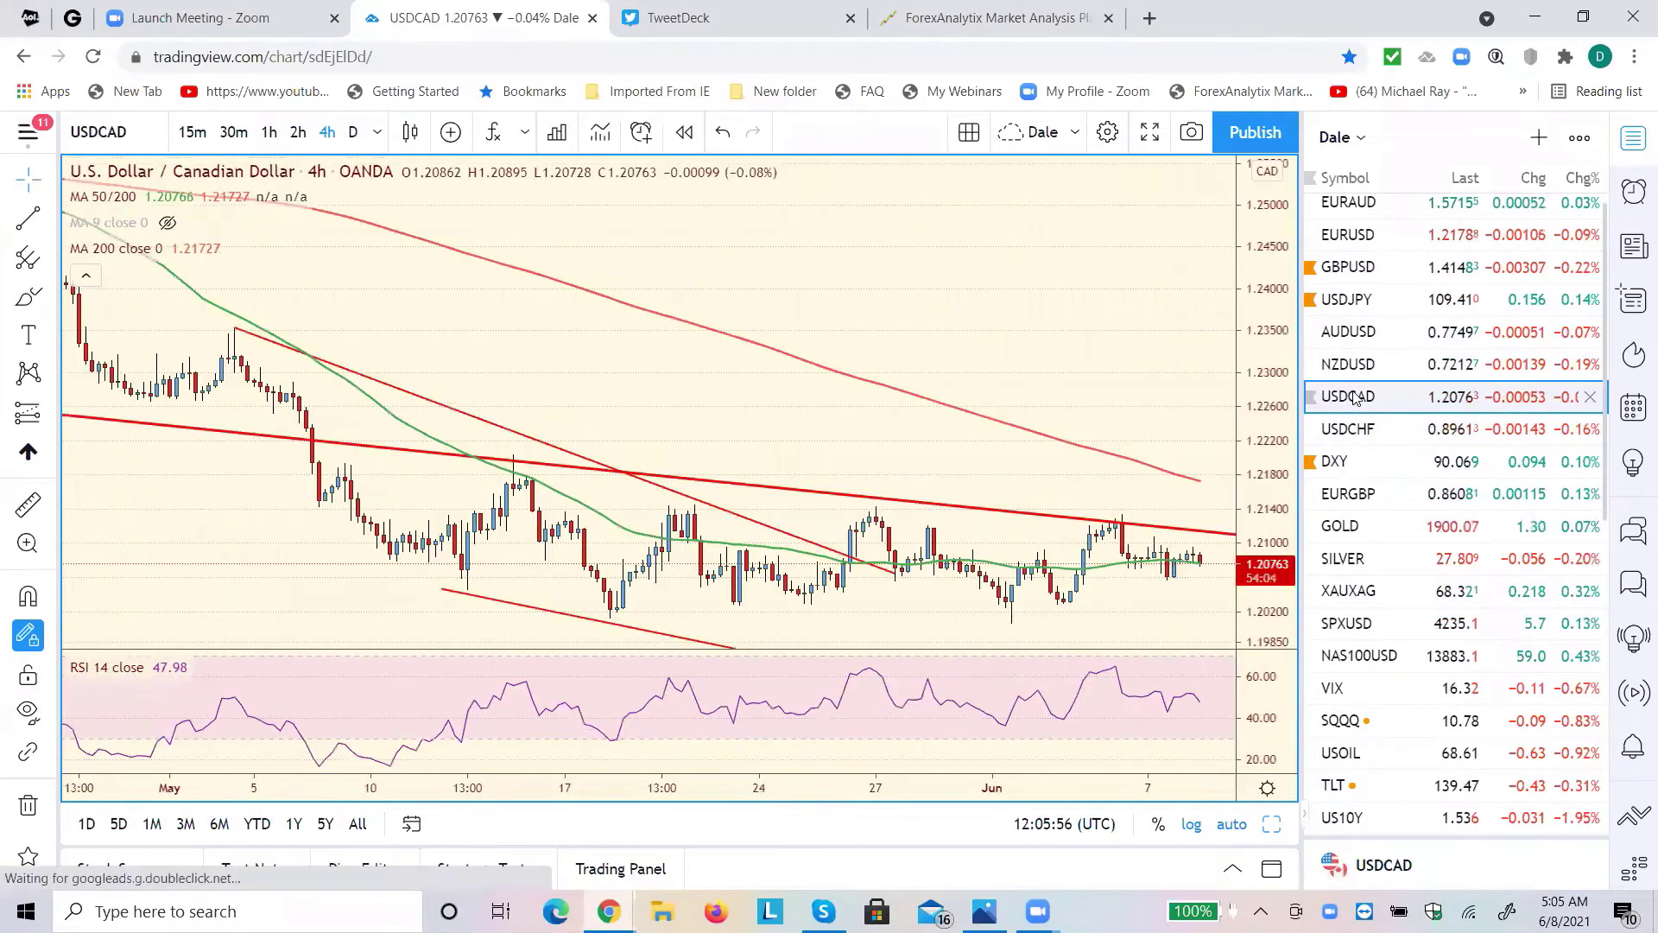
{"action": "left_click", "coordinate": [1353, 337]}
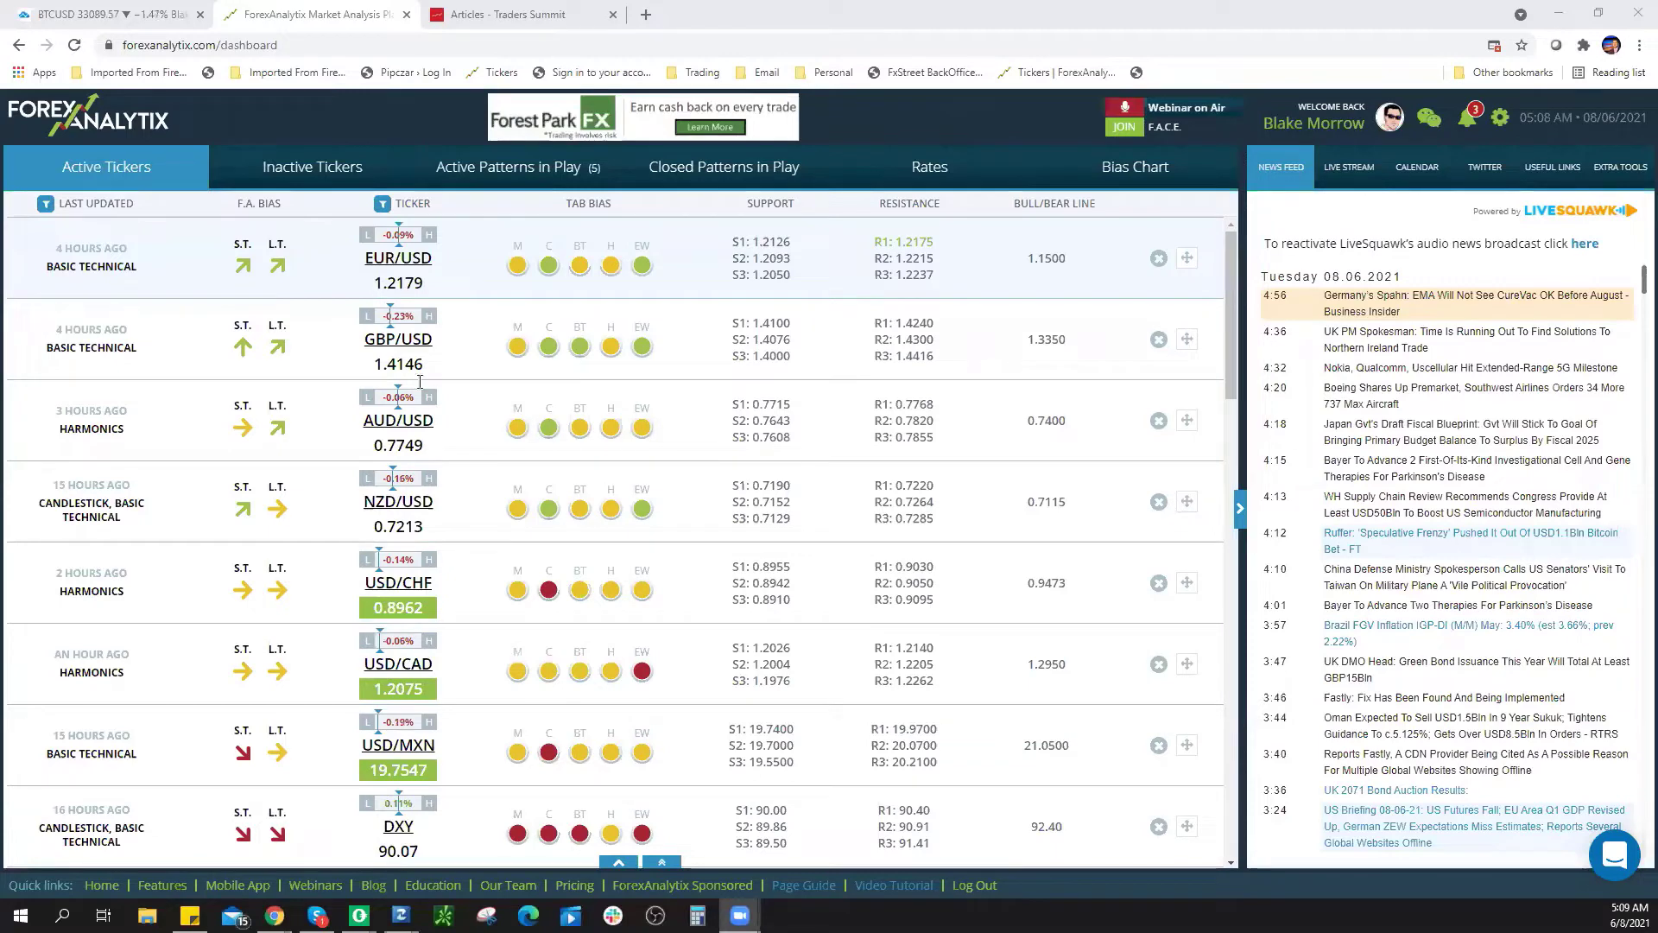
Step: Return to the BTCUSD chart and change its interval from 4h to 1D
{"action": "left_click", "coordinate": [114, 18]}
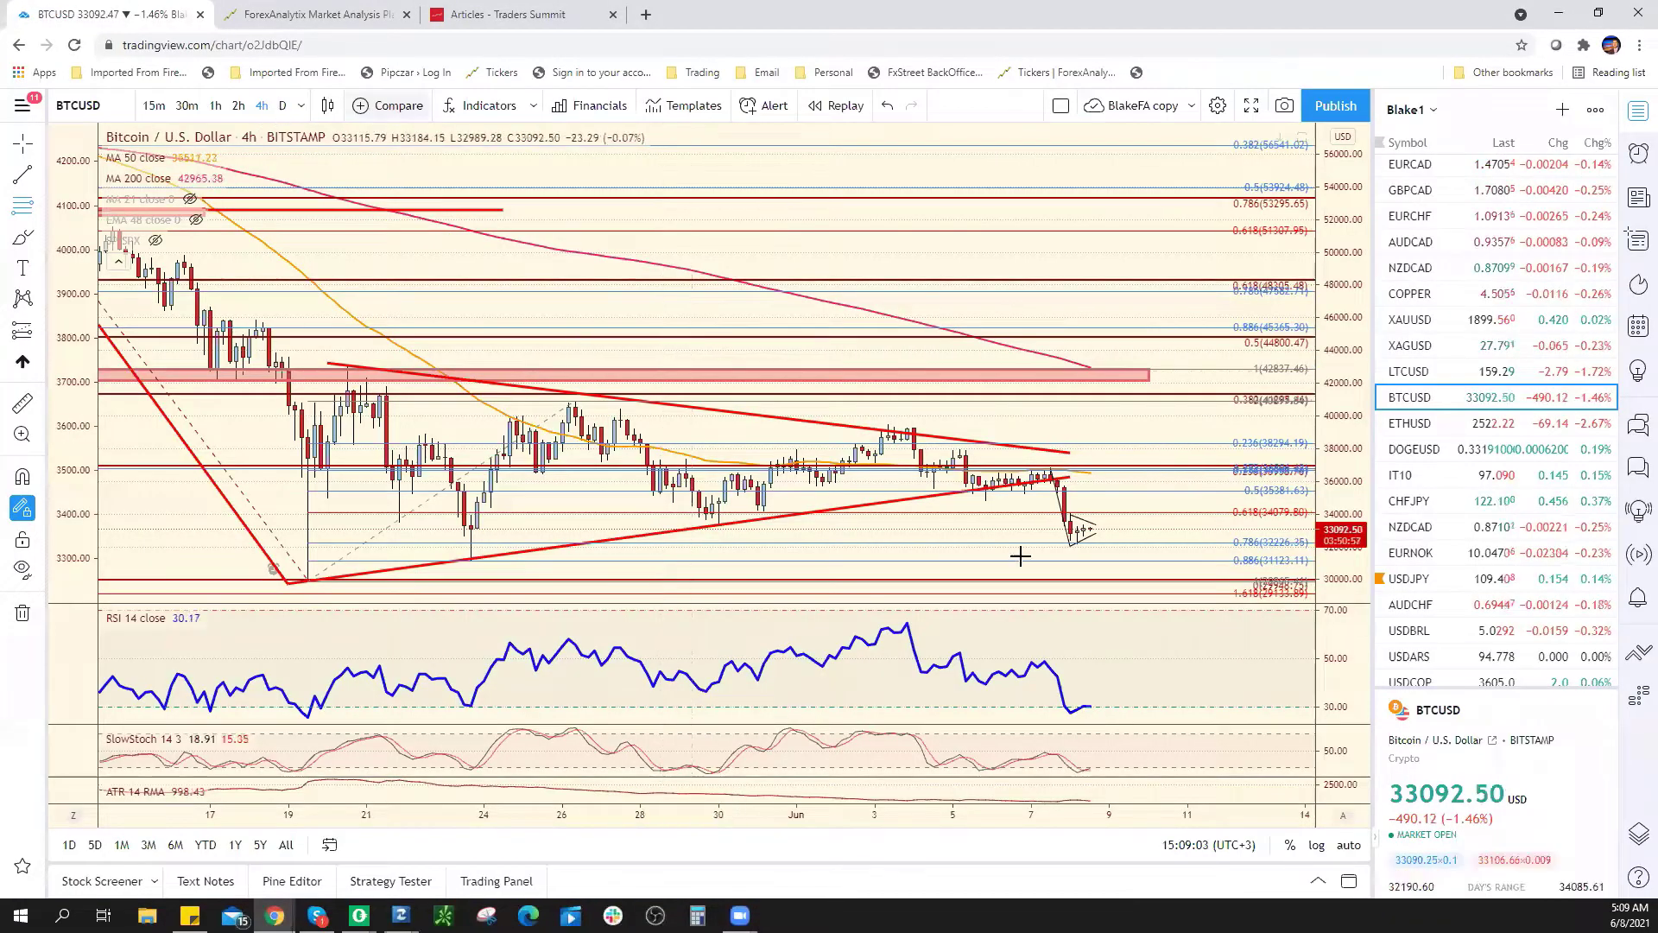
{"action": "key", "text": "d"}
{"action": "key", "text": "Return"}
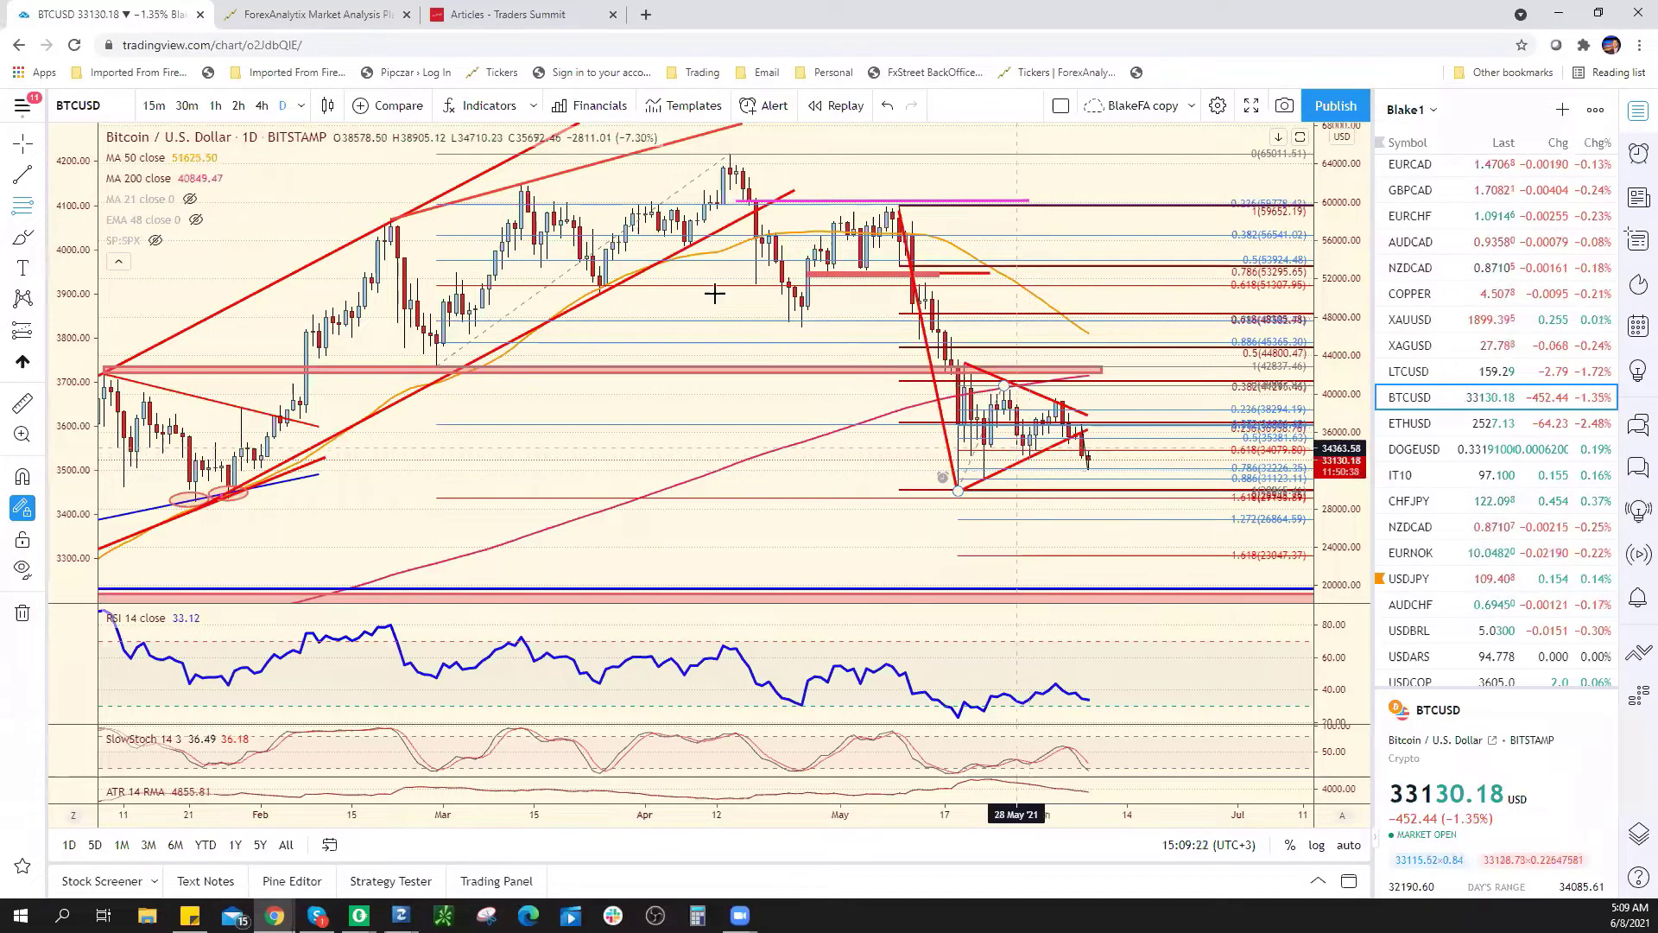
Step: Open the BTC/USD Basic Technical write-up from Active Tickers and highlight its intraday Bitcoin update
{"action": "key", "text": "ctrl+Tab"}
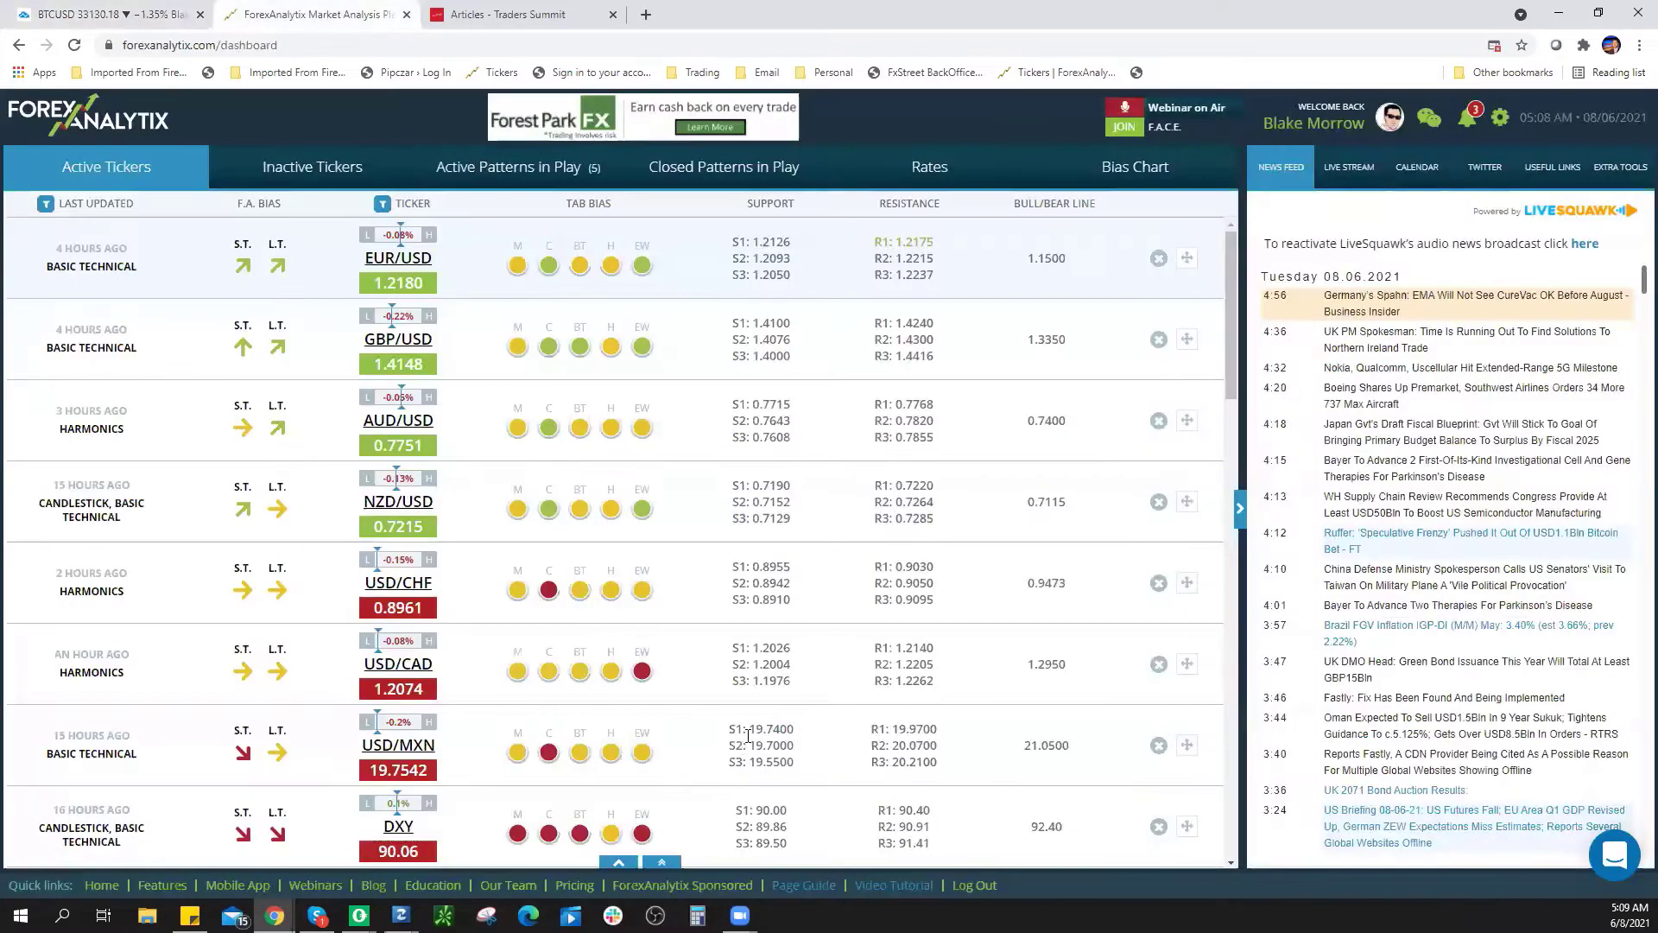
{"action": "scroll", "coordinate": [750, 741], "scroll_direction": "down", "scroll_amount": 10}
{"action": "scroll", "coordinate": [750, 741], "scroll_direction": "down", "scroll_amount": 1}
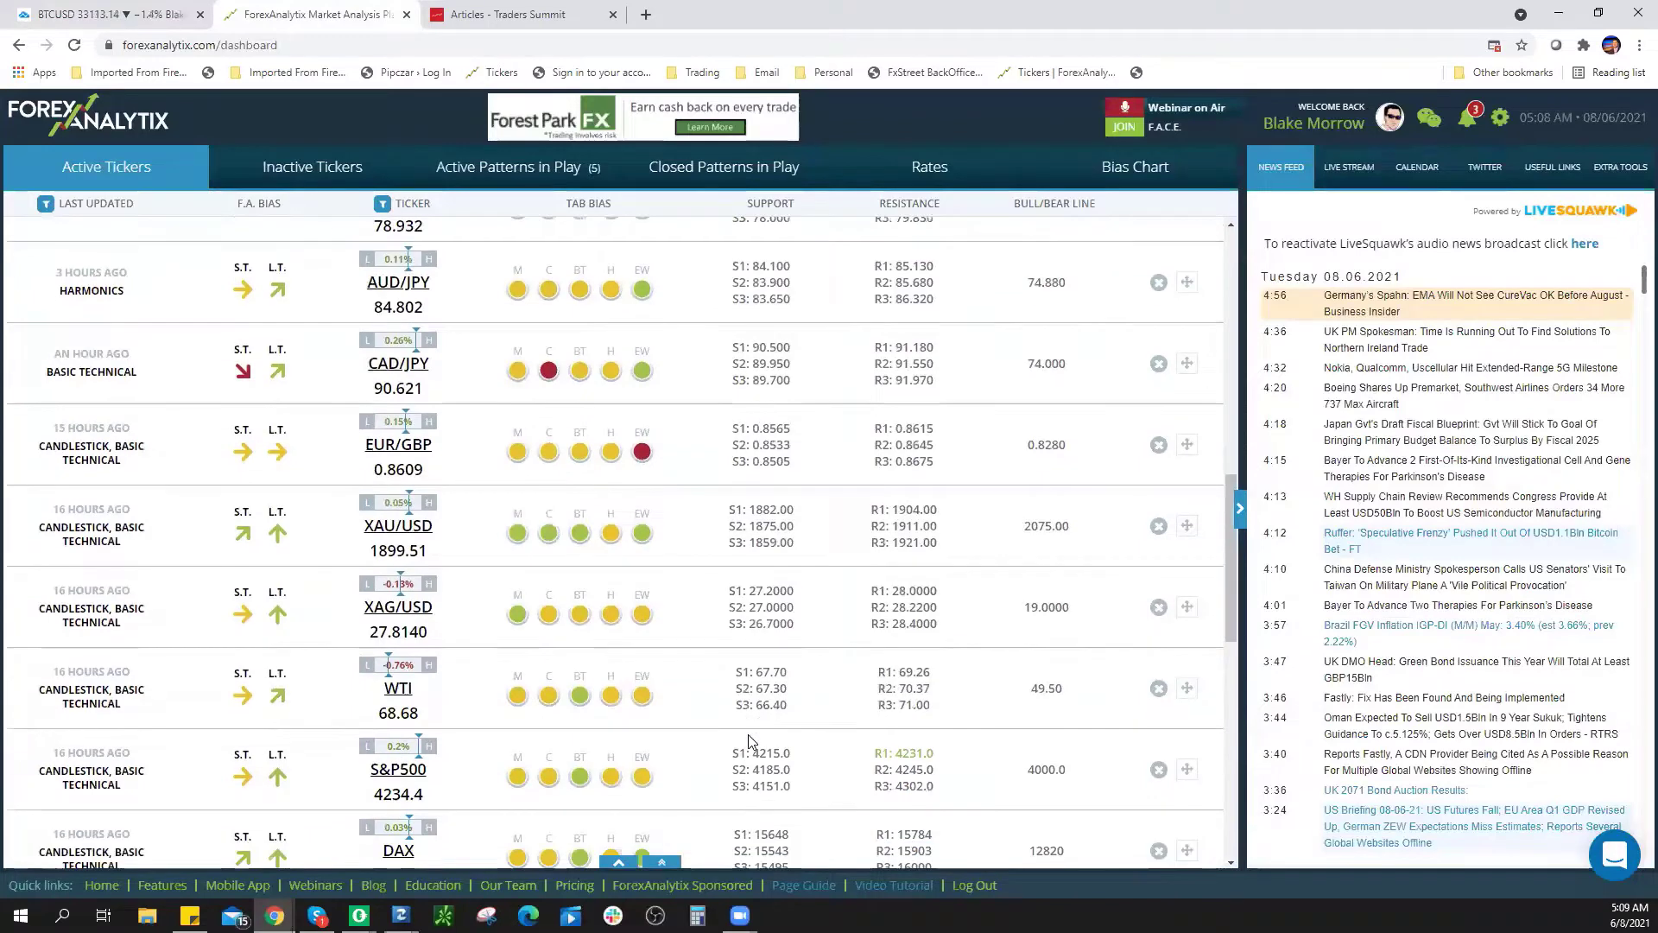
{"action": "scroll", "coordinate": [750, 741], "scroll_direction": "down", "scroll_amount": 6}
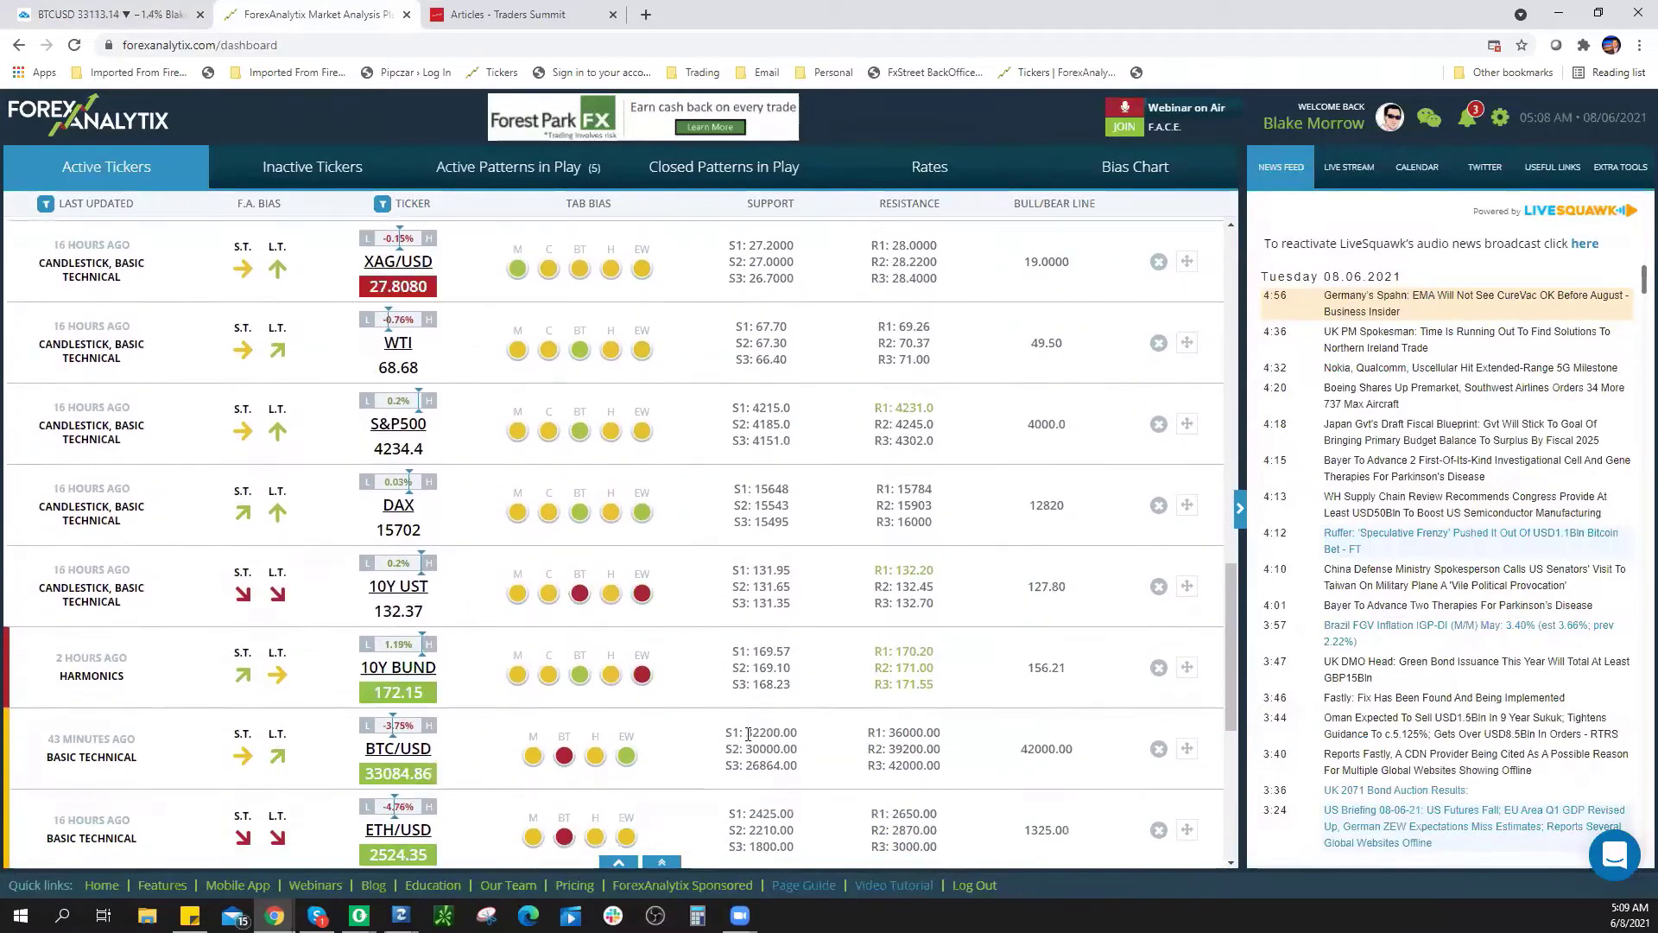
{"action": "left_click", "coordinate": [563, 583]}
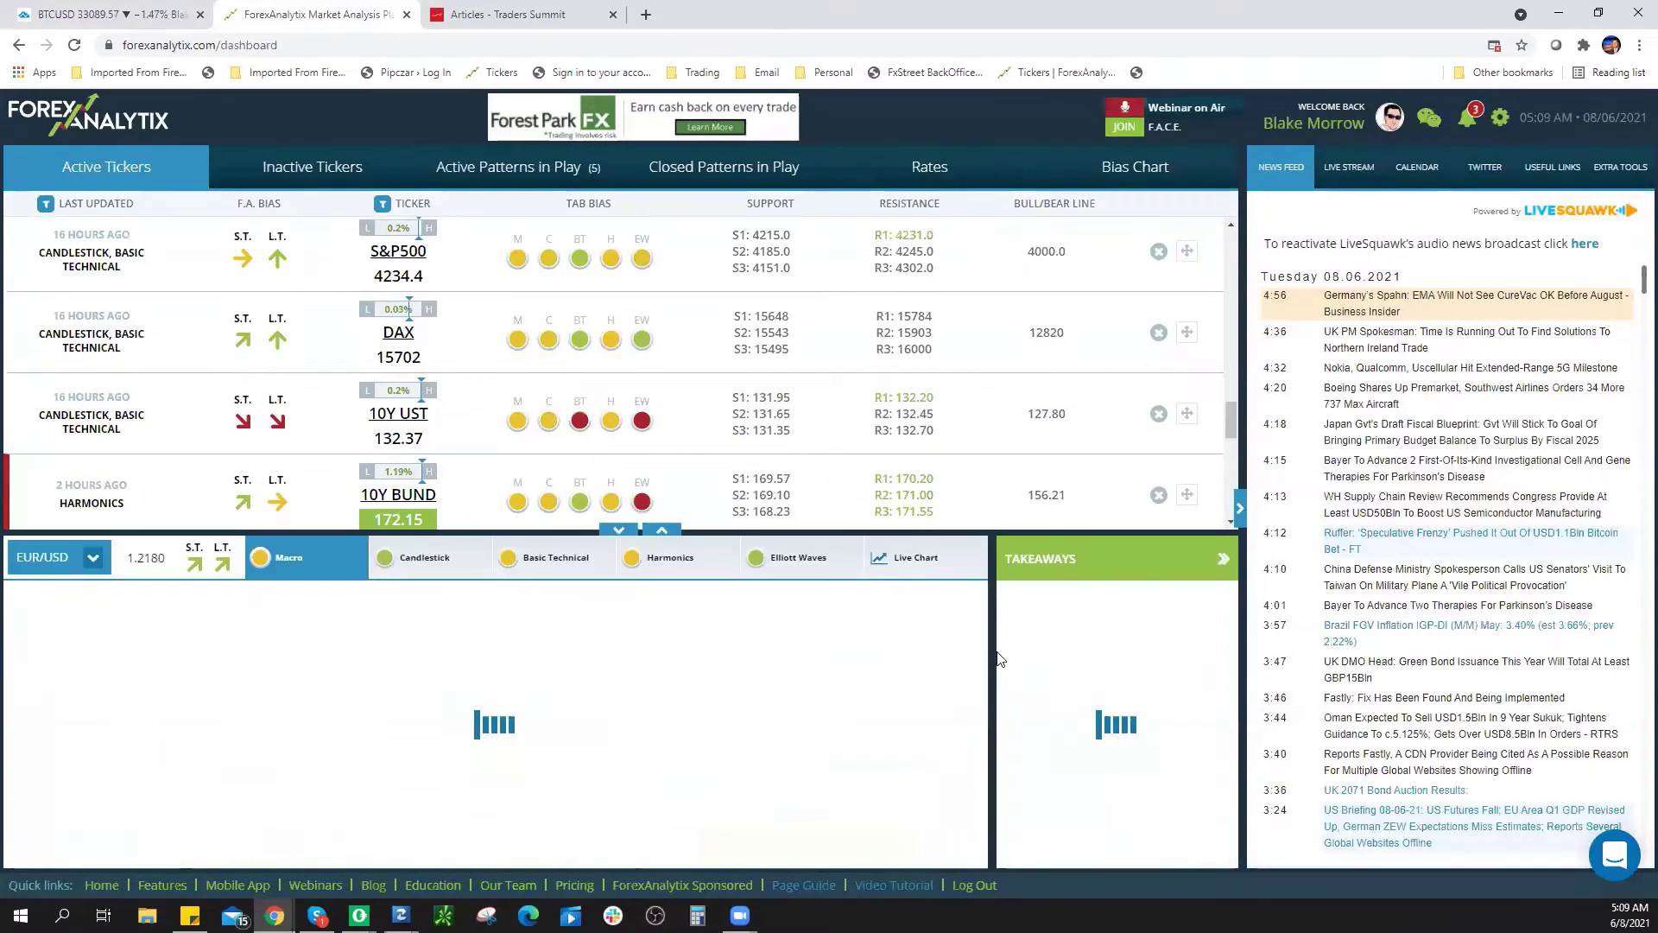
{"action": "scroll", "coordinate": [491, 787], "scroll_direction": "down", "scroll_amount": 3}
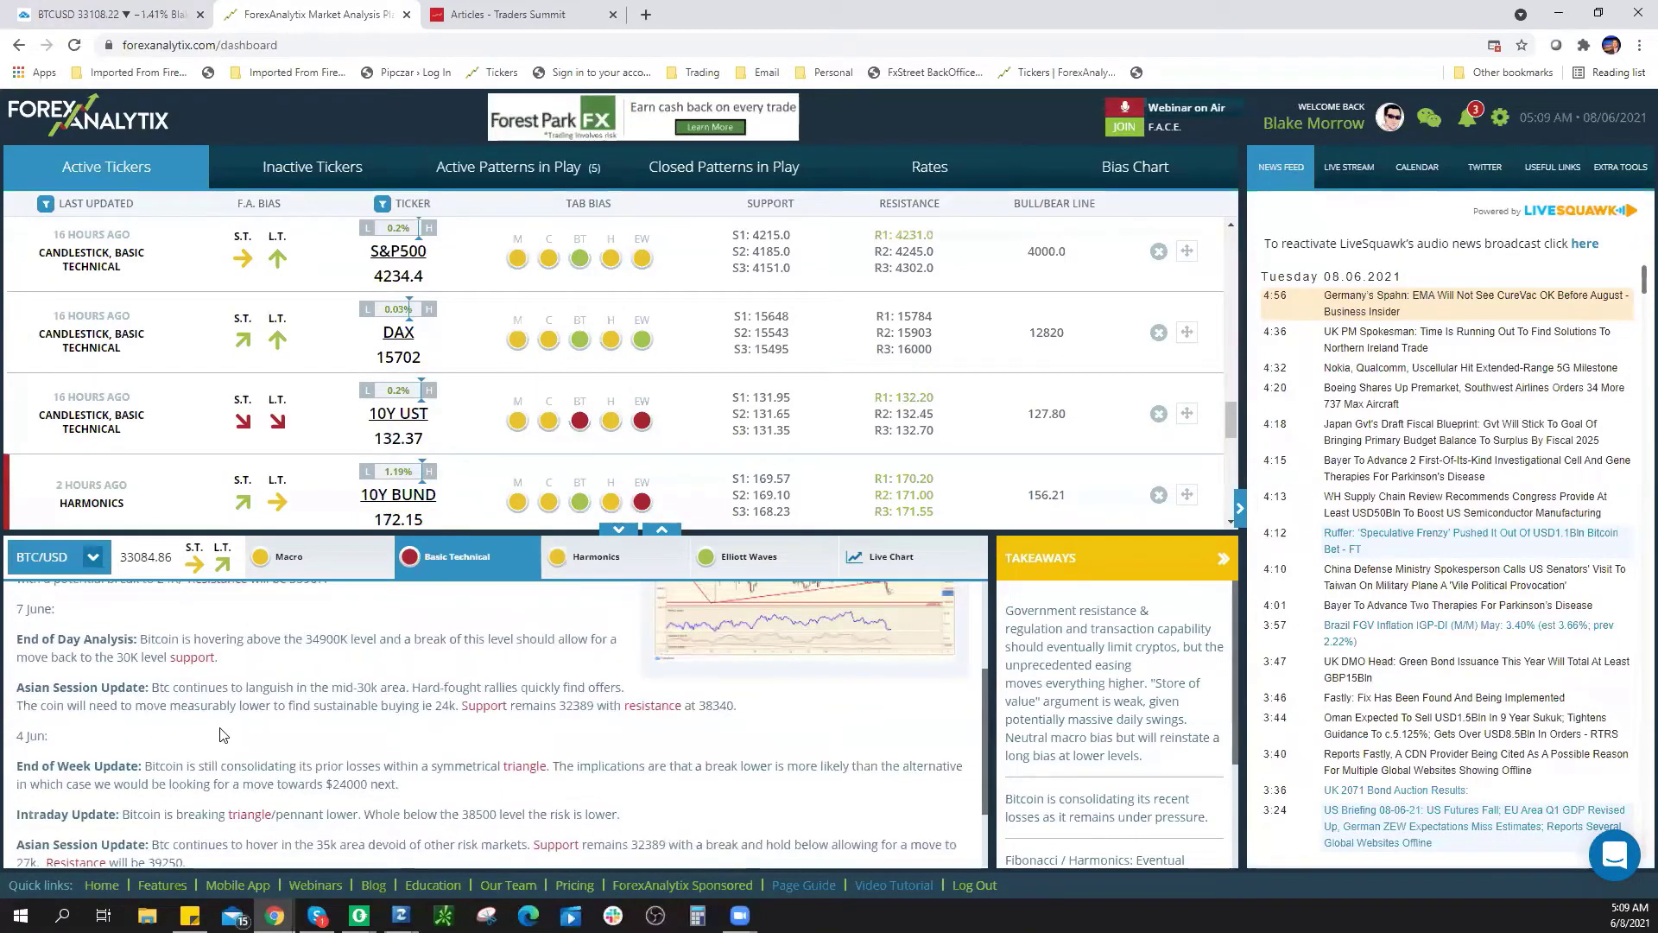
{"action": "scroll", "coordinate": [223, 749], "scroll_direction": "down", "scroll_amount": 1}
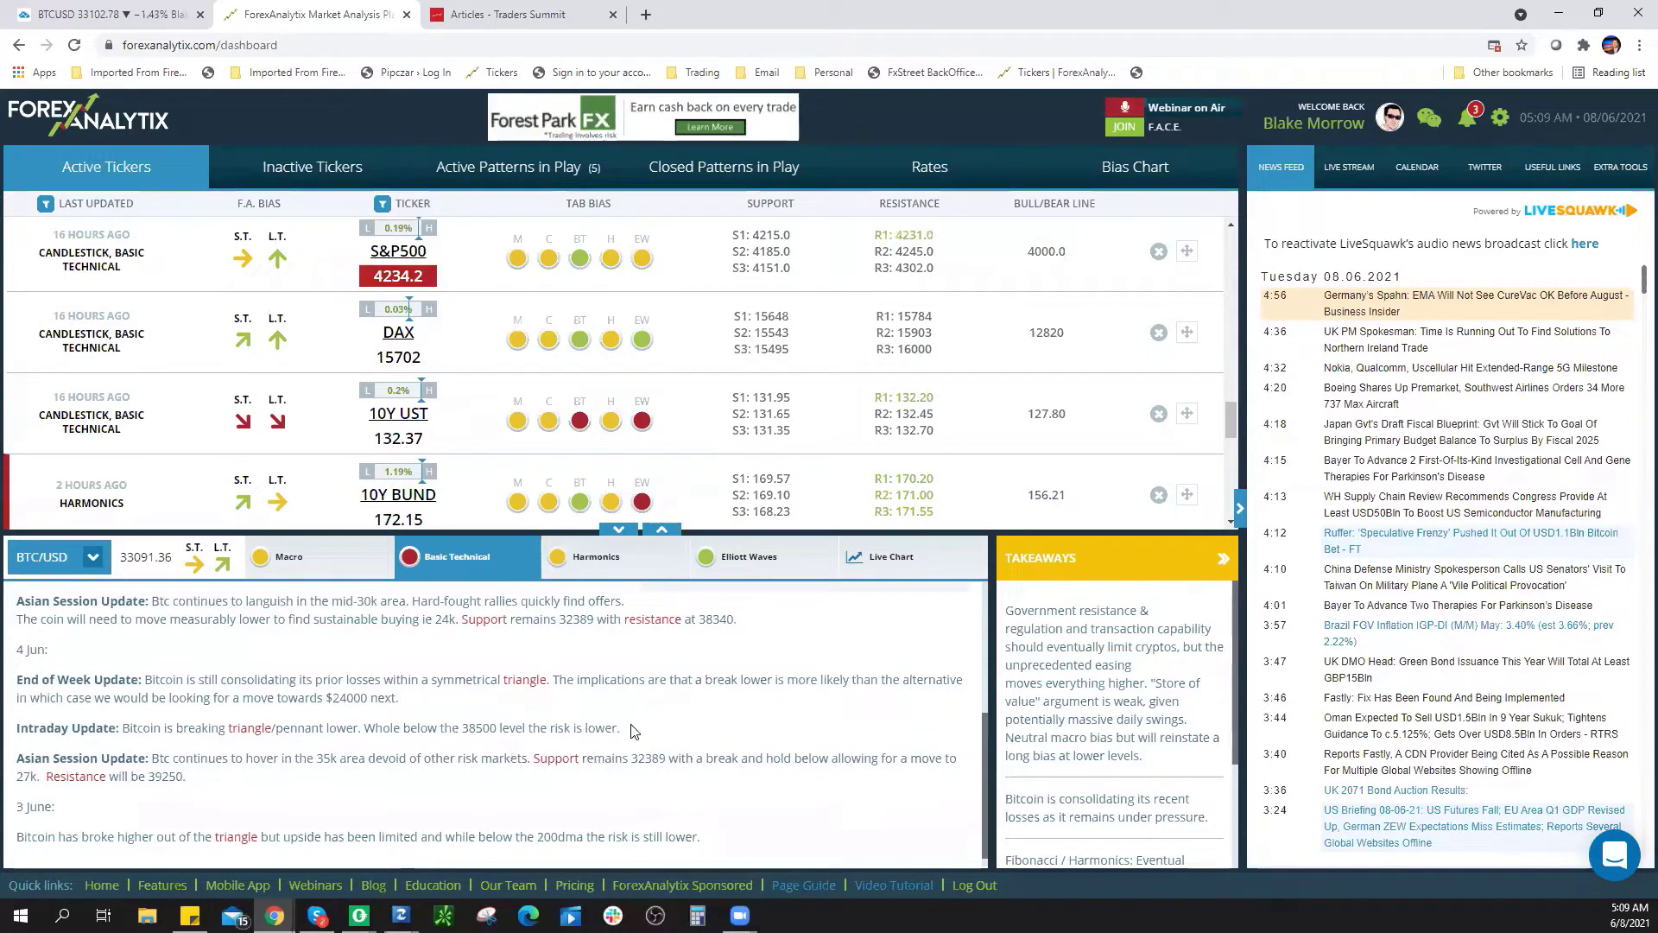
{"action": "left_click_drag", "start_coordinate": [631, 730], "coordinate": [126, 727]}
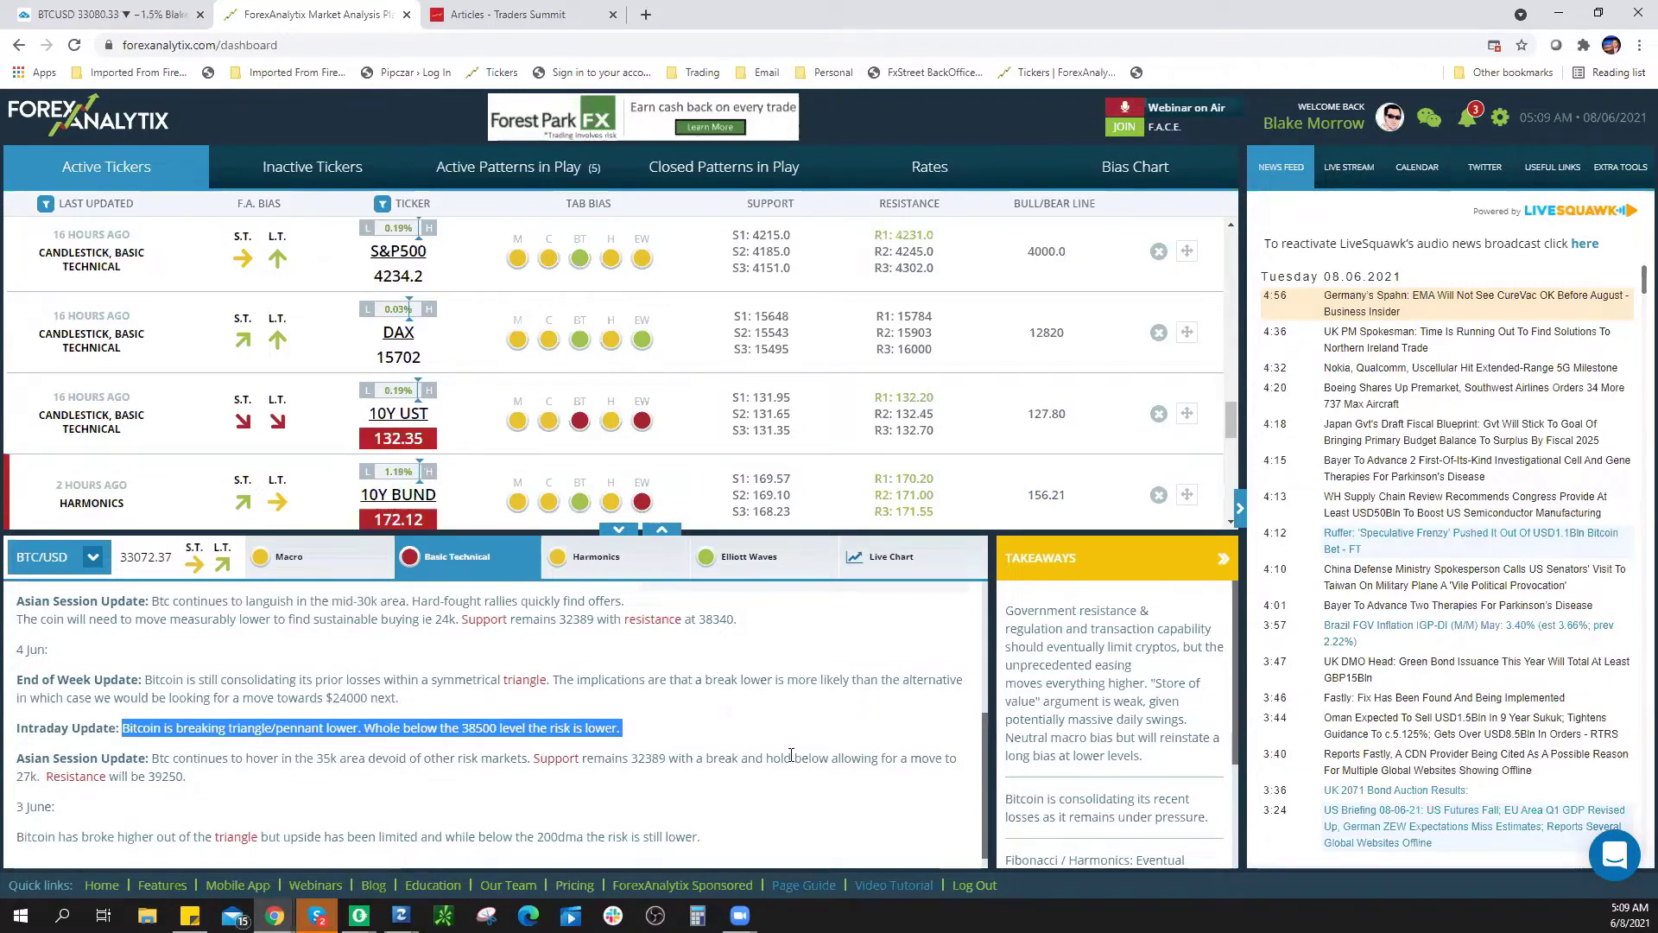
Step: Switch the write-up's chart to 4 Hour, view it enlarged, then close it
{"action": "scroll", "coordinate": [791, 756], "scroll_direction": "up", "scroll_amount": 3}
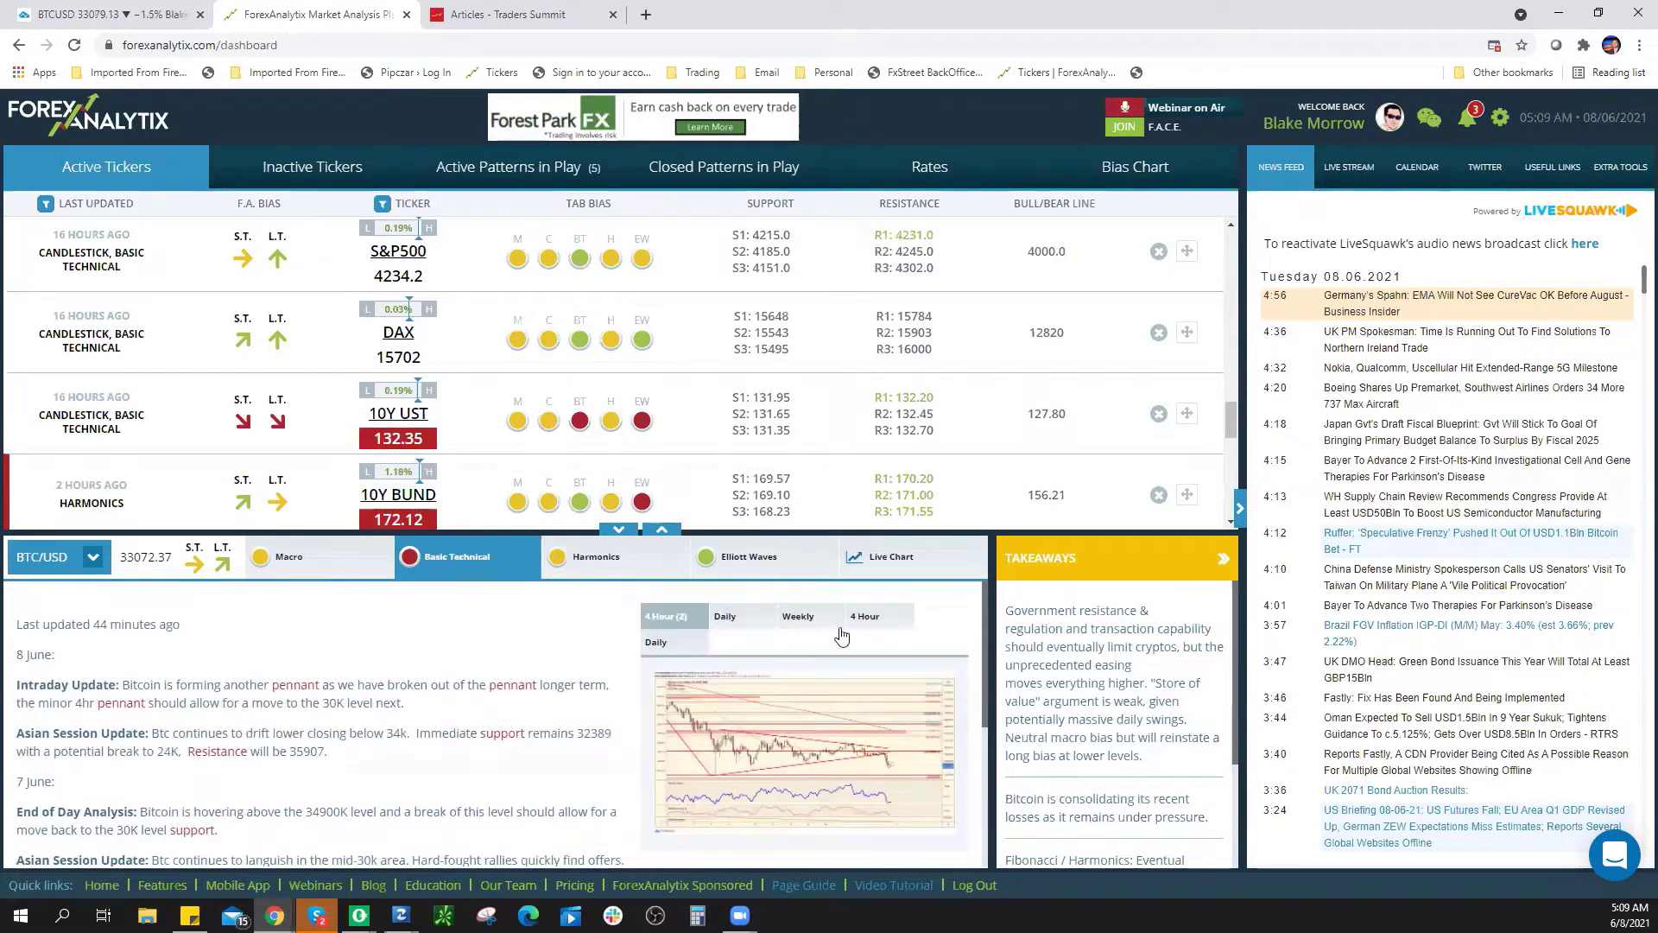
{"action": "left_click", "coordinate": [843, 634]}
{"action": "left_click", "coordinate": [874, 750]}
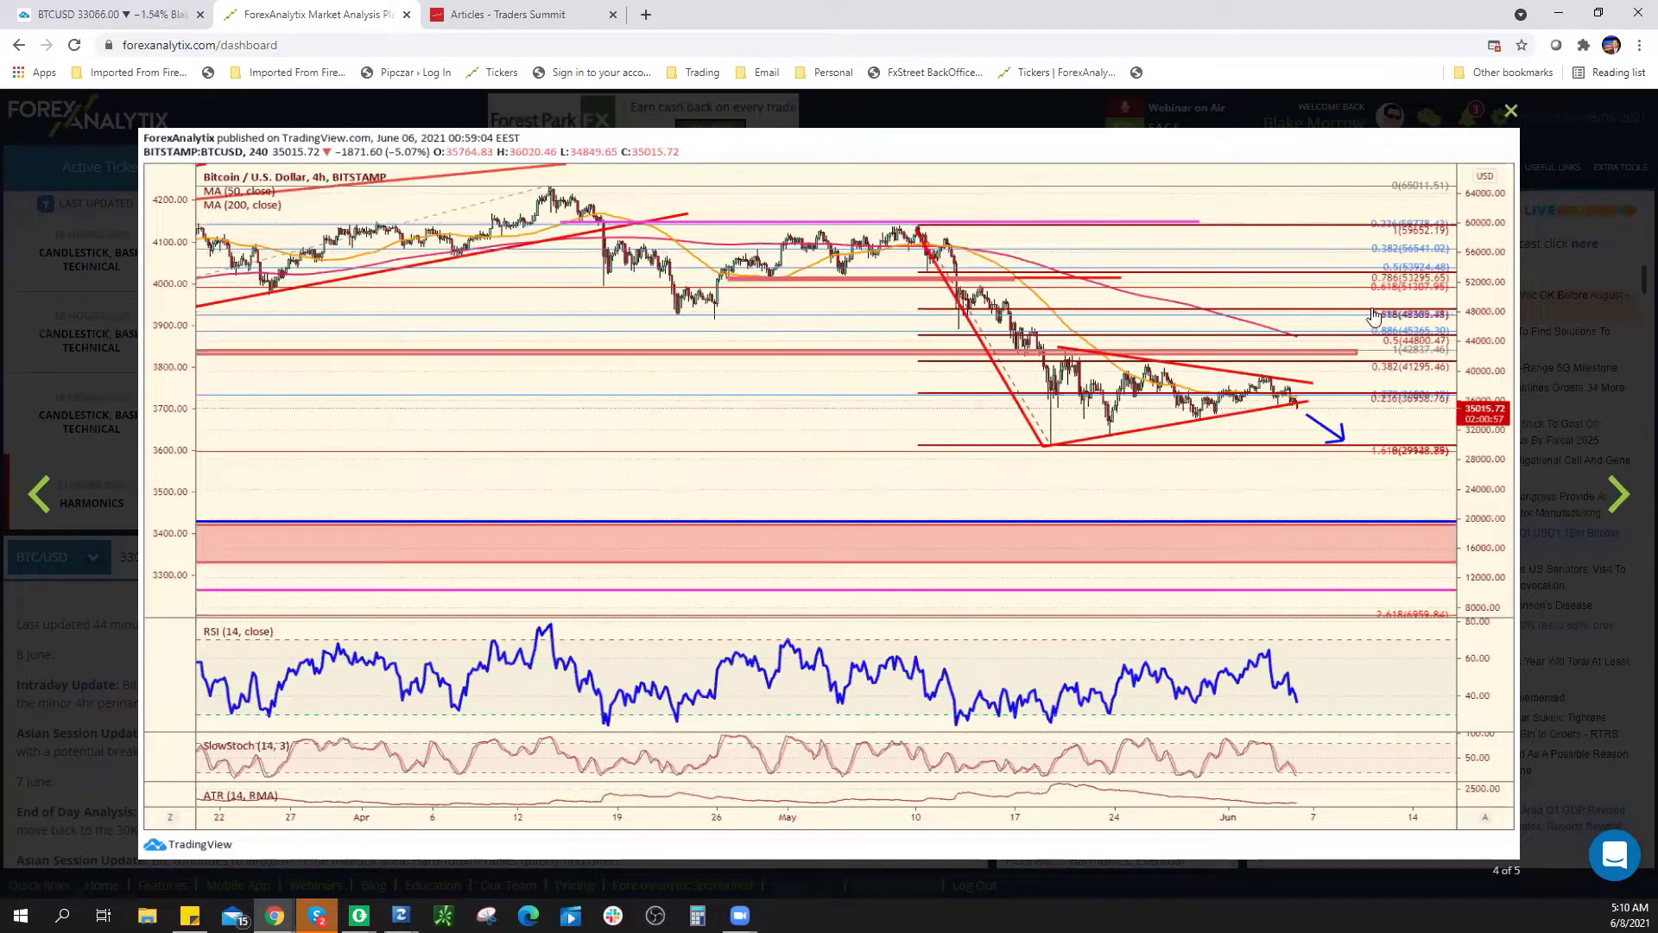
{"action": "key", "text": "Escape"}
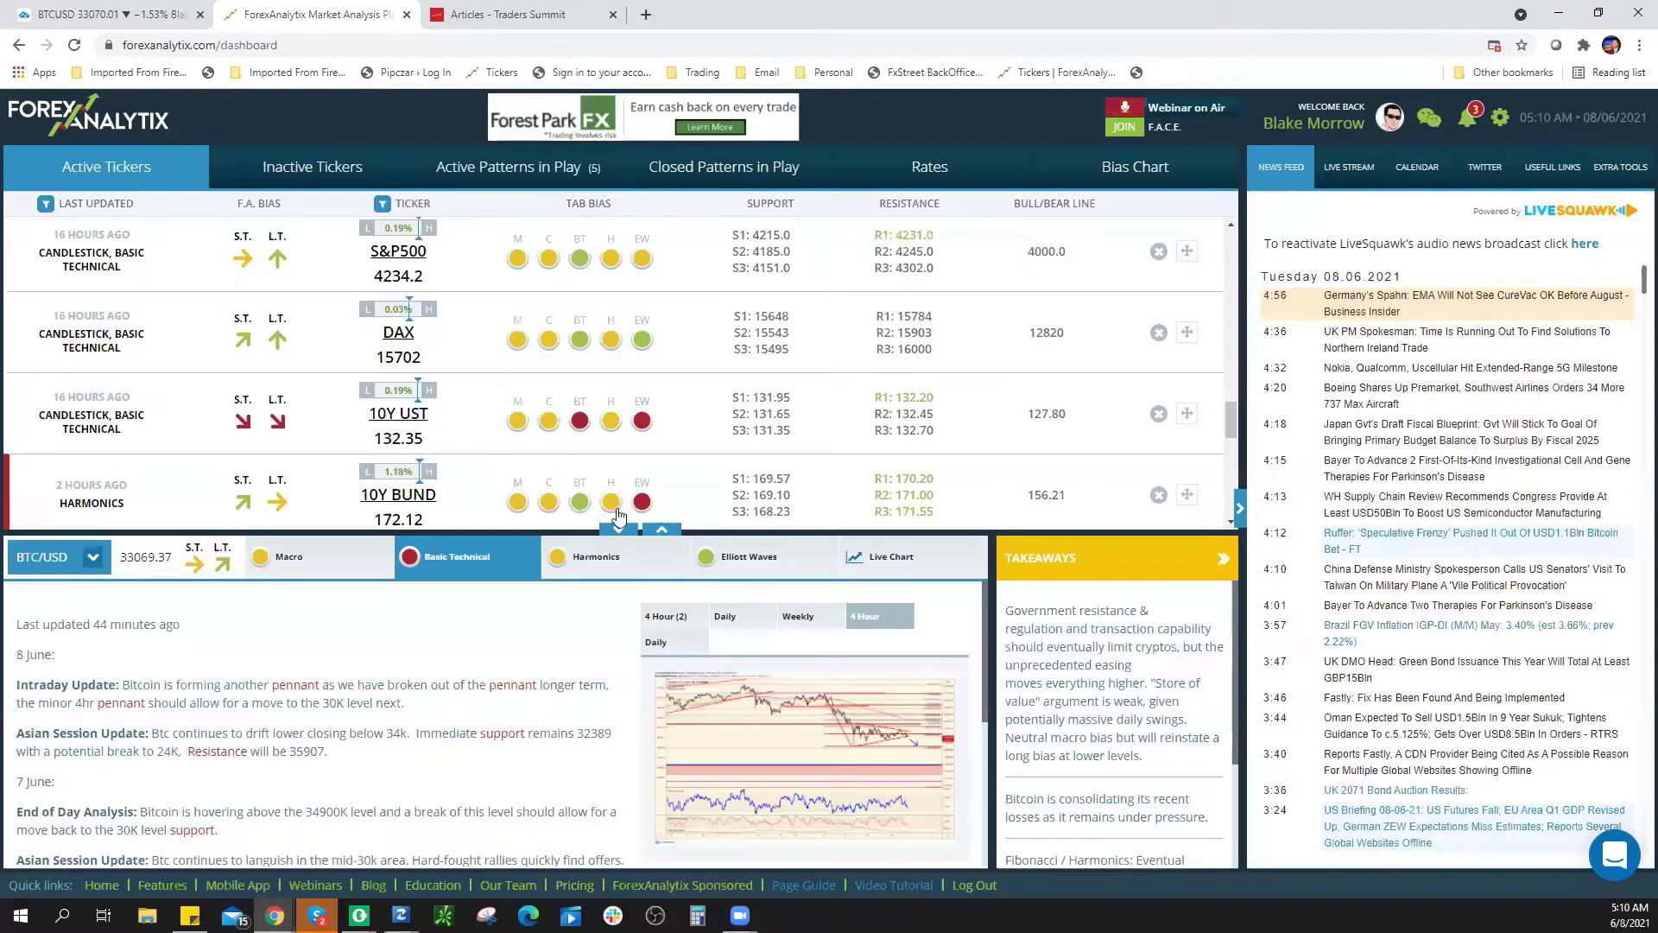
Step: On the daily BTCUSD chart, compress the price scale and move the red trend line onto the newest candles
{"action": "left_click", "coordinate": [99, 16]}
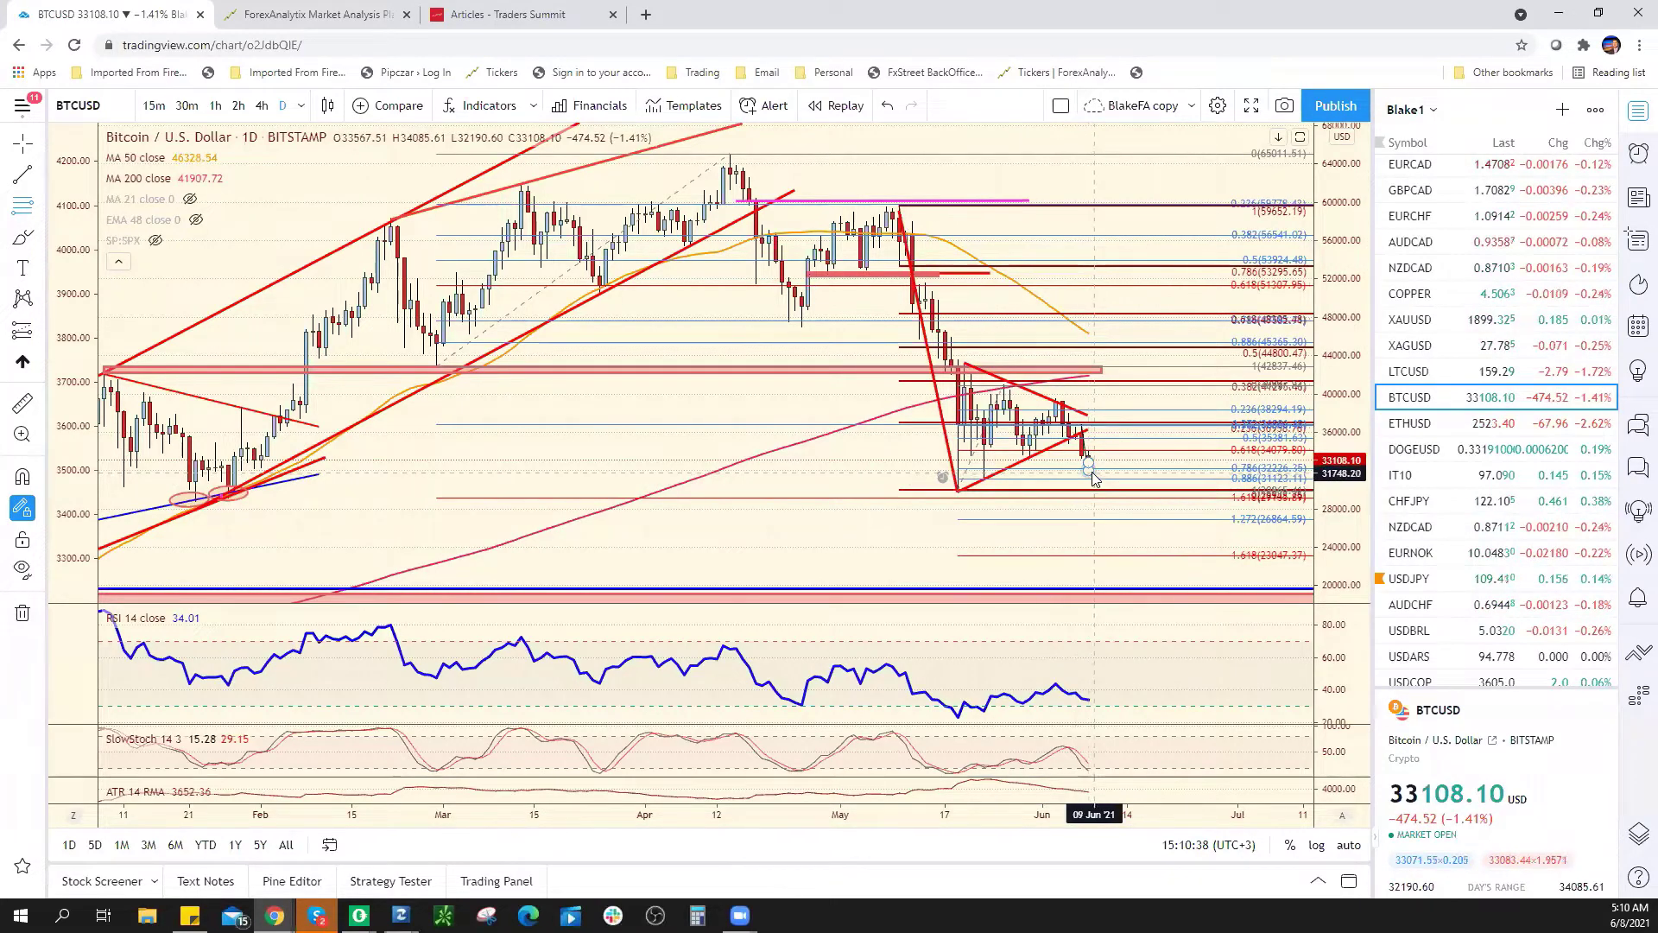
{"action": "scroll", "coordinate": [1092, 475], "scroll_direction": "down", "scroll_amount": 2}
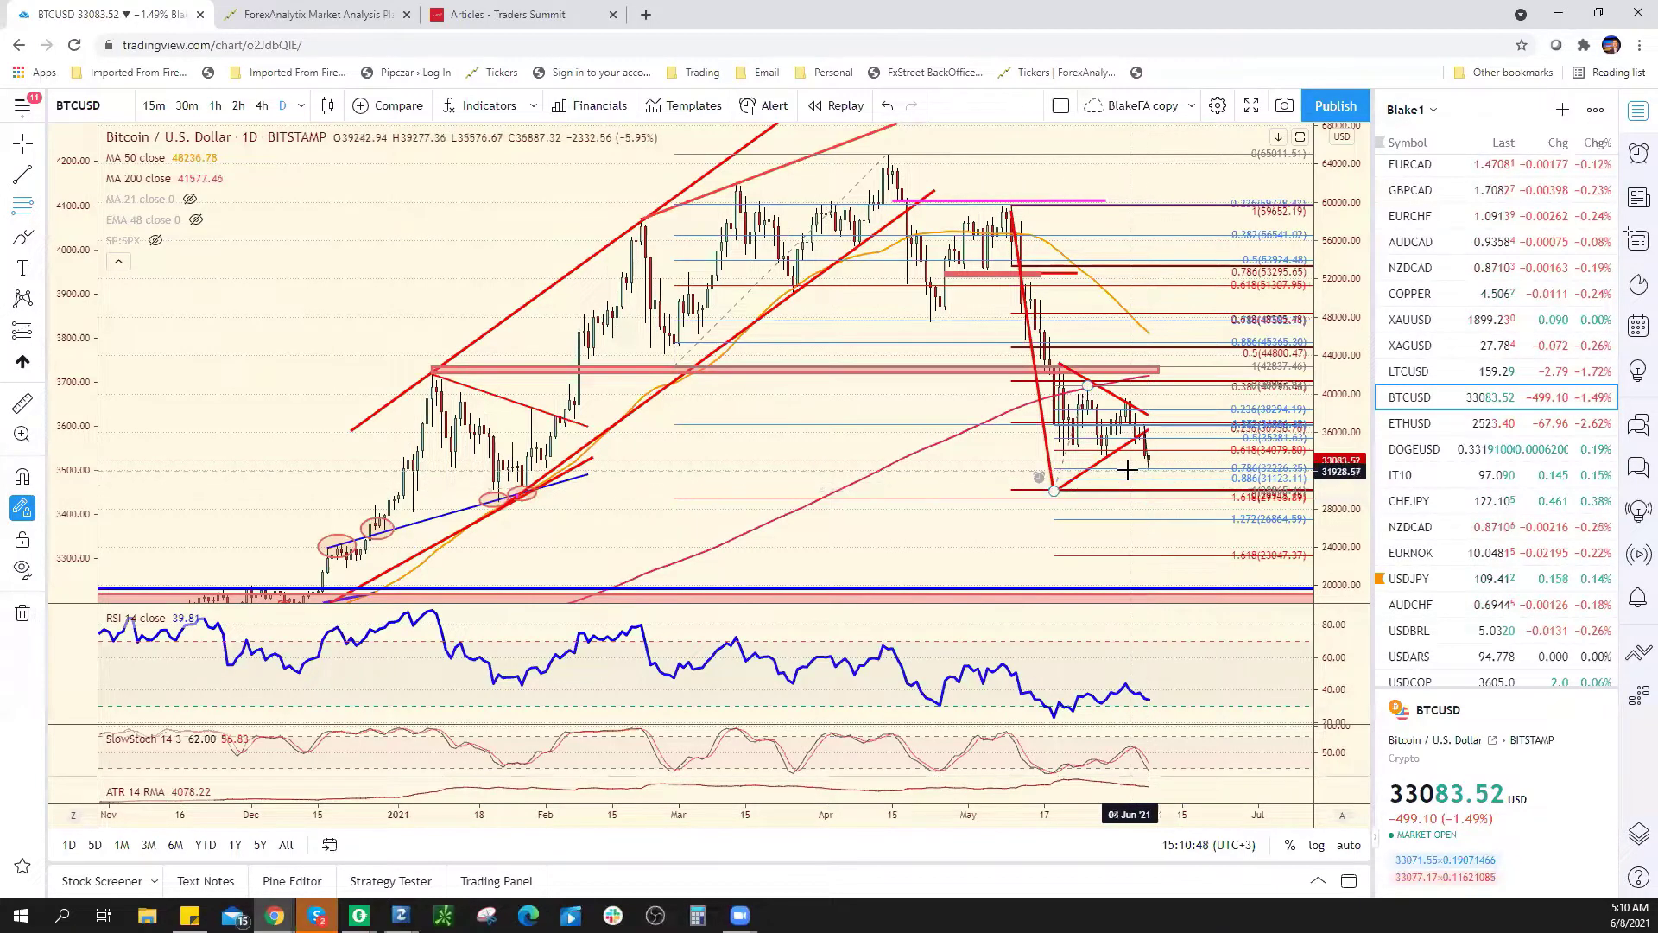
{"action": "left_click_drag", "start_coordinate": [1330, 311], "coordinate": [1330, 483]}
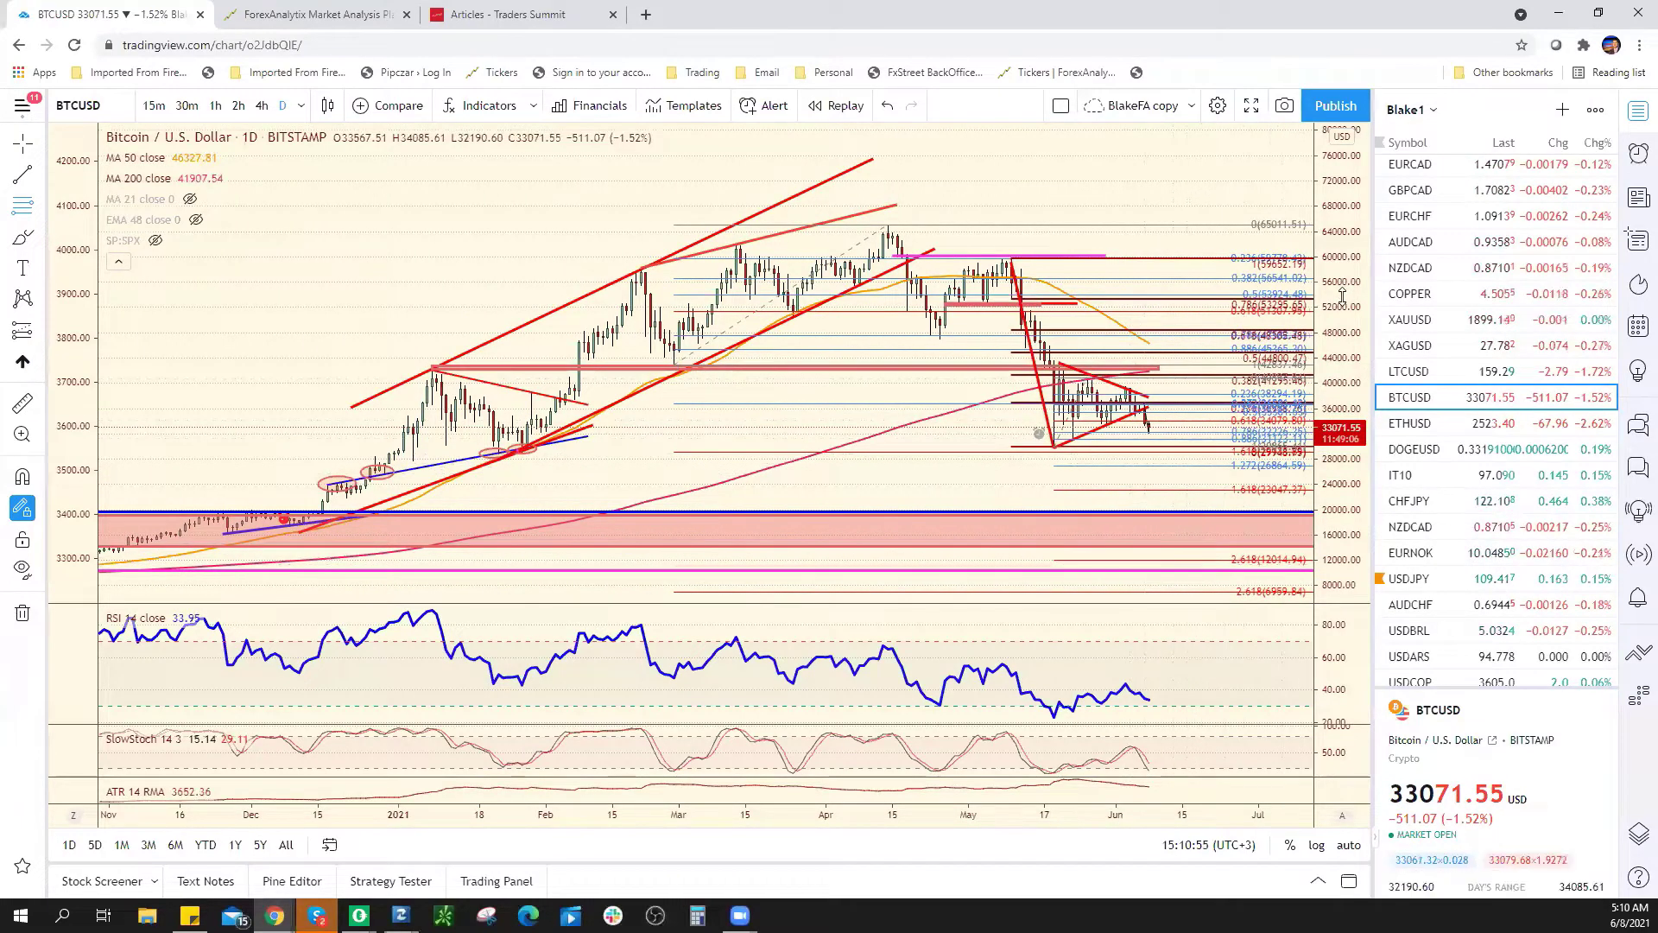
{"action": "left_click_drag", "start_coordinate": [1335, 315], "coordinate": [1335, 367]}
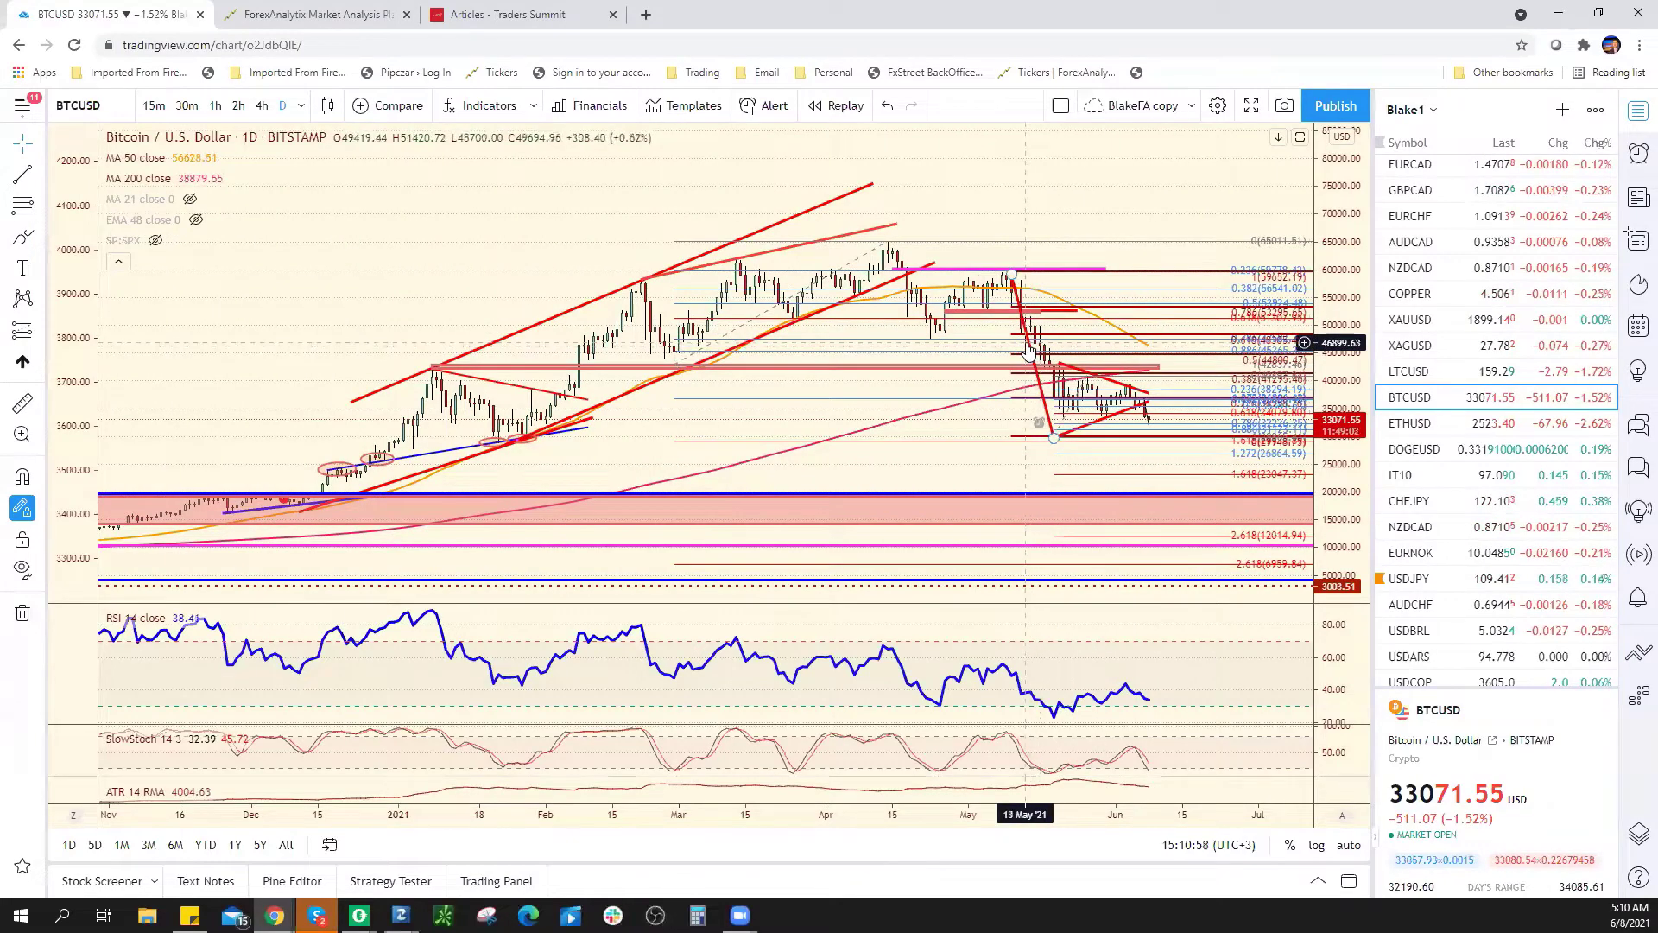
{"action": "left_click_drag", "start_coordinate": [923, 216], "coordinate": [862, 132]}
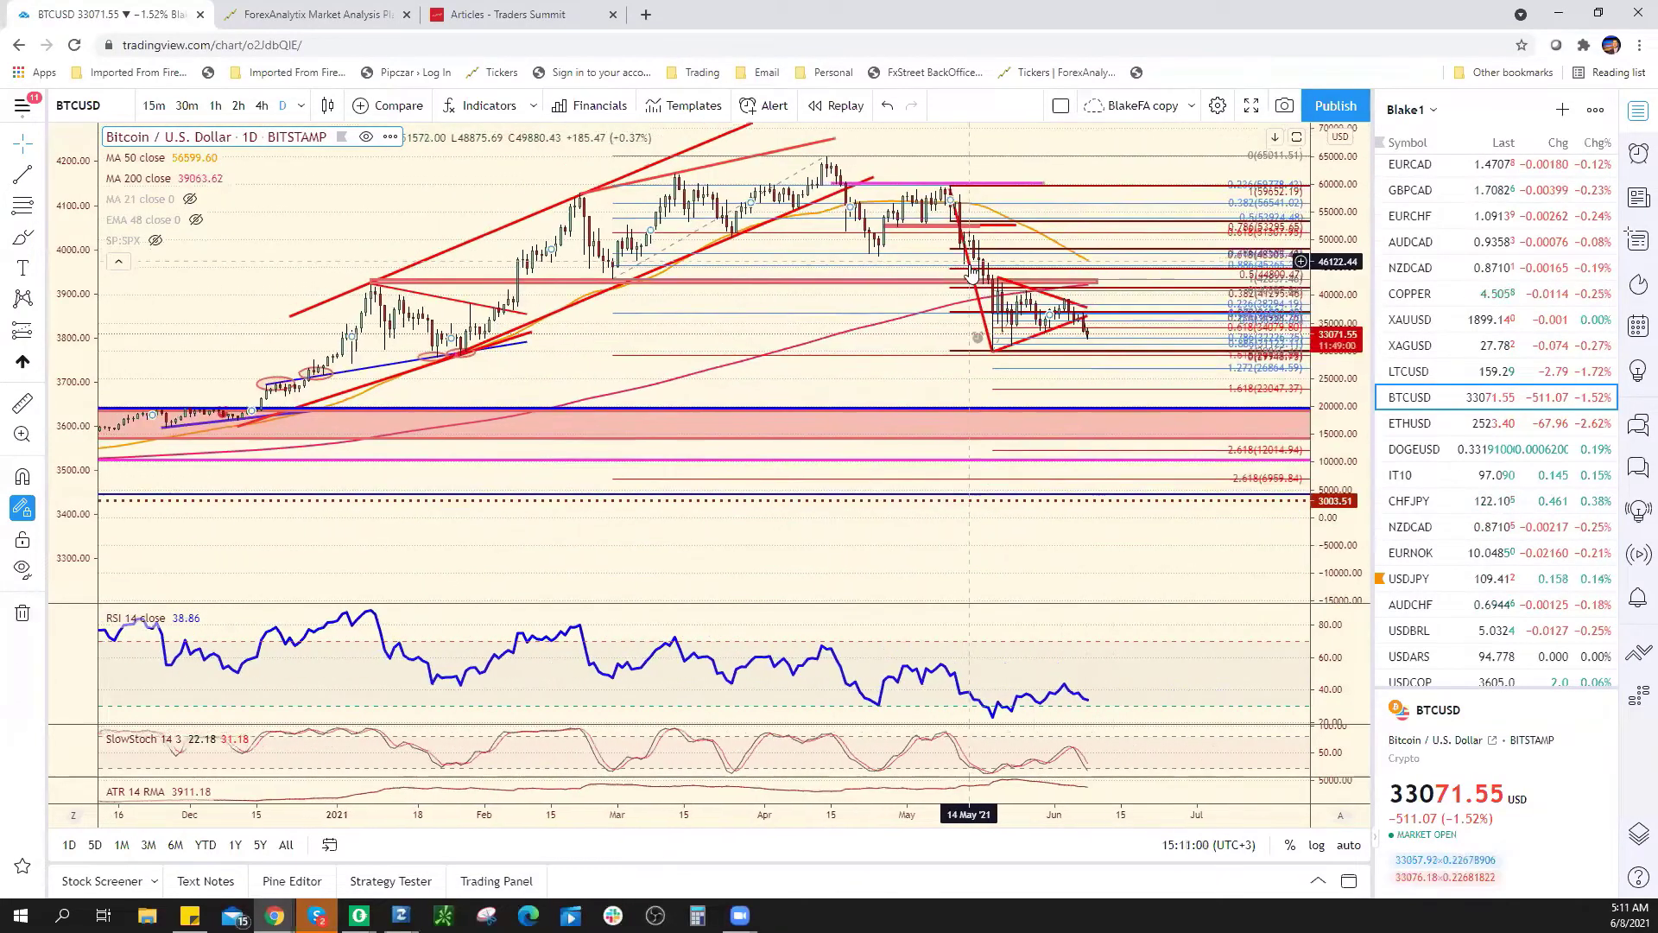
{"action": "left_click", "coordinate": [978, 269]}
{"action": "left_click_drag", "start_coordinate": [978, 268], "coordinate": [1086, 376]}
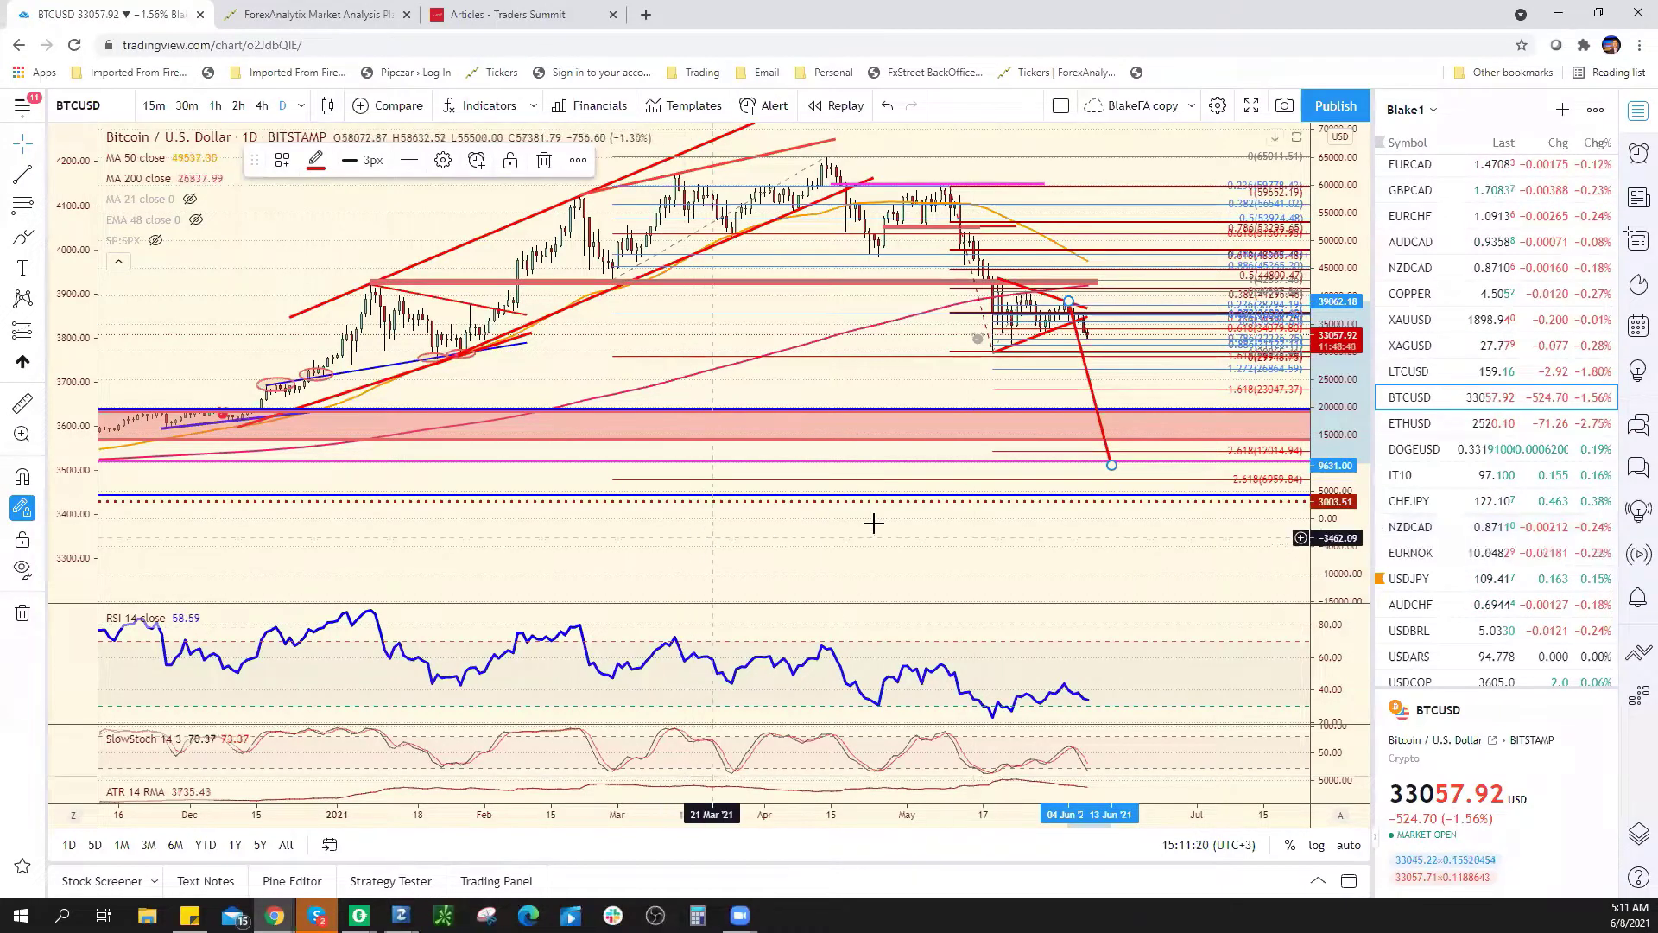
Step: Zoom the BTCUSD time axis out to several years of history, then ease back in slightly
{"action": "scroll", "coordinate": [873, 521], "scroll_direction": "down", "scroll_amount": 5}
{"action": "scroll", "coordinate": [949, 556], "scroll_direction": "down", "scroll_amount": 5}
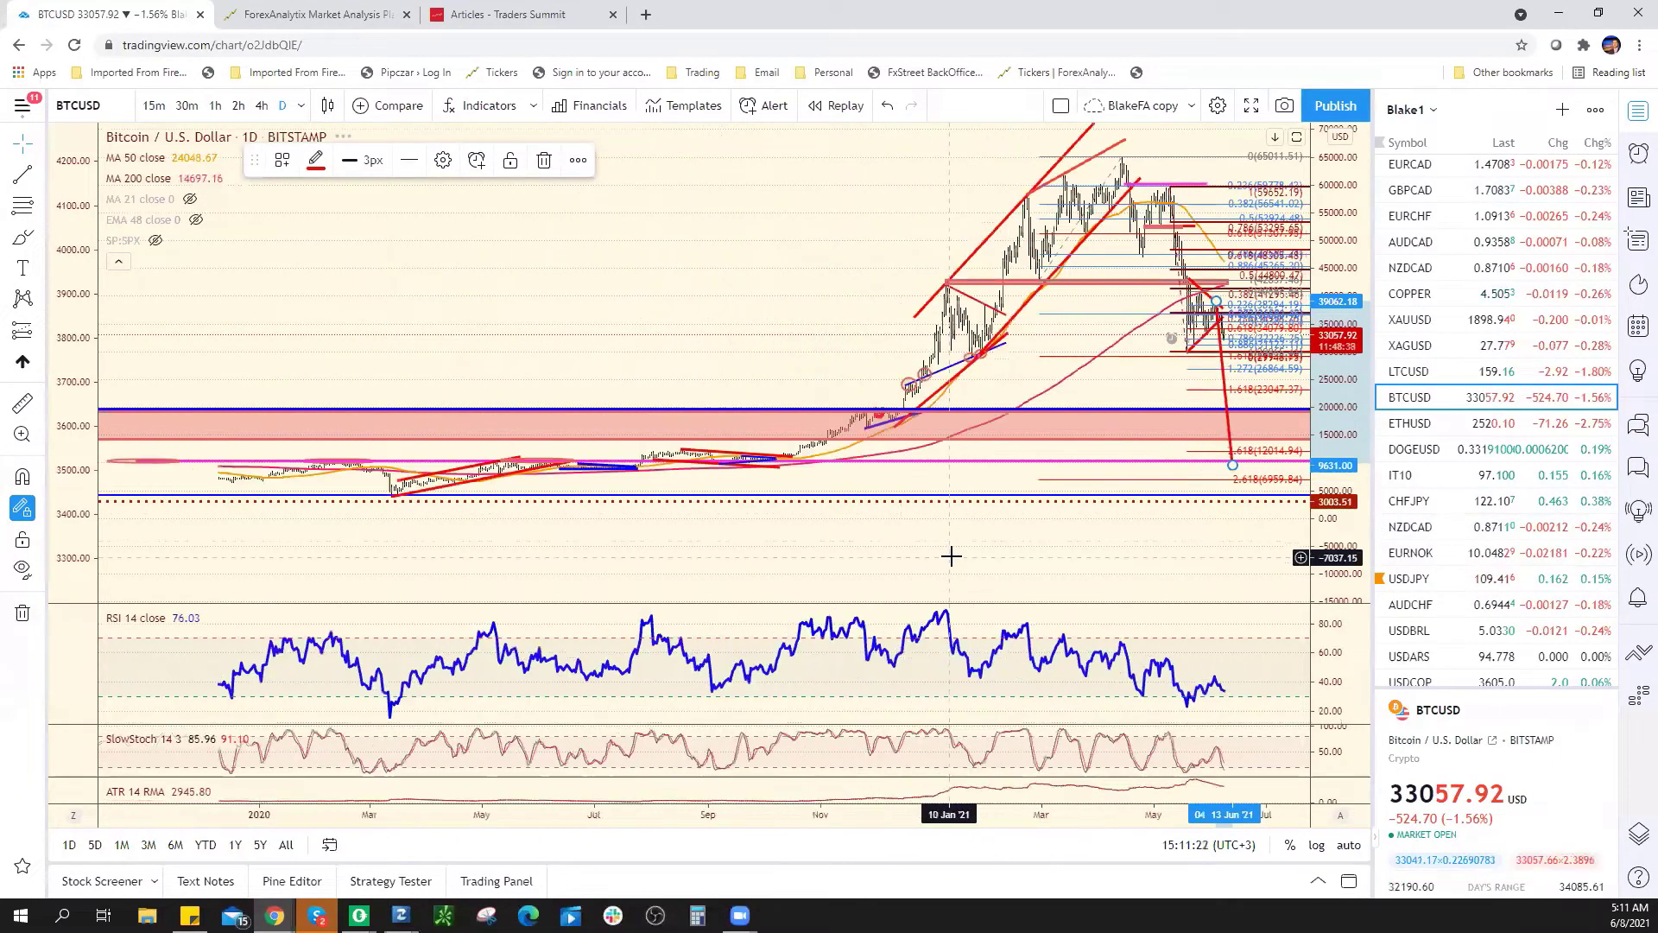
{"action": "scroll", "coordinate": [951, 556], "scroll_direction": "down", "scroll_amount": 3}
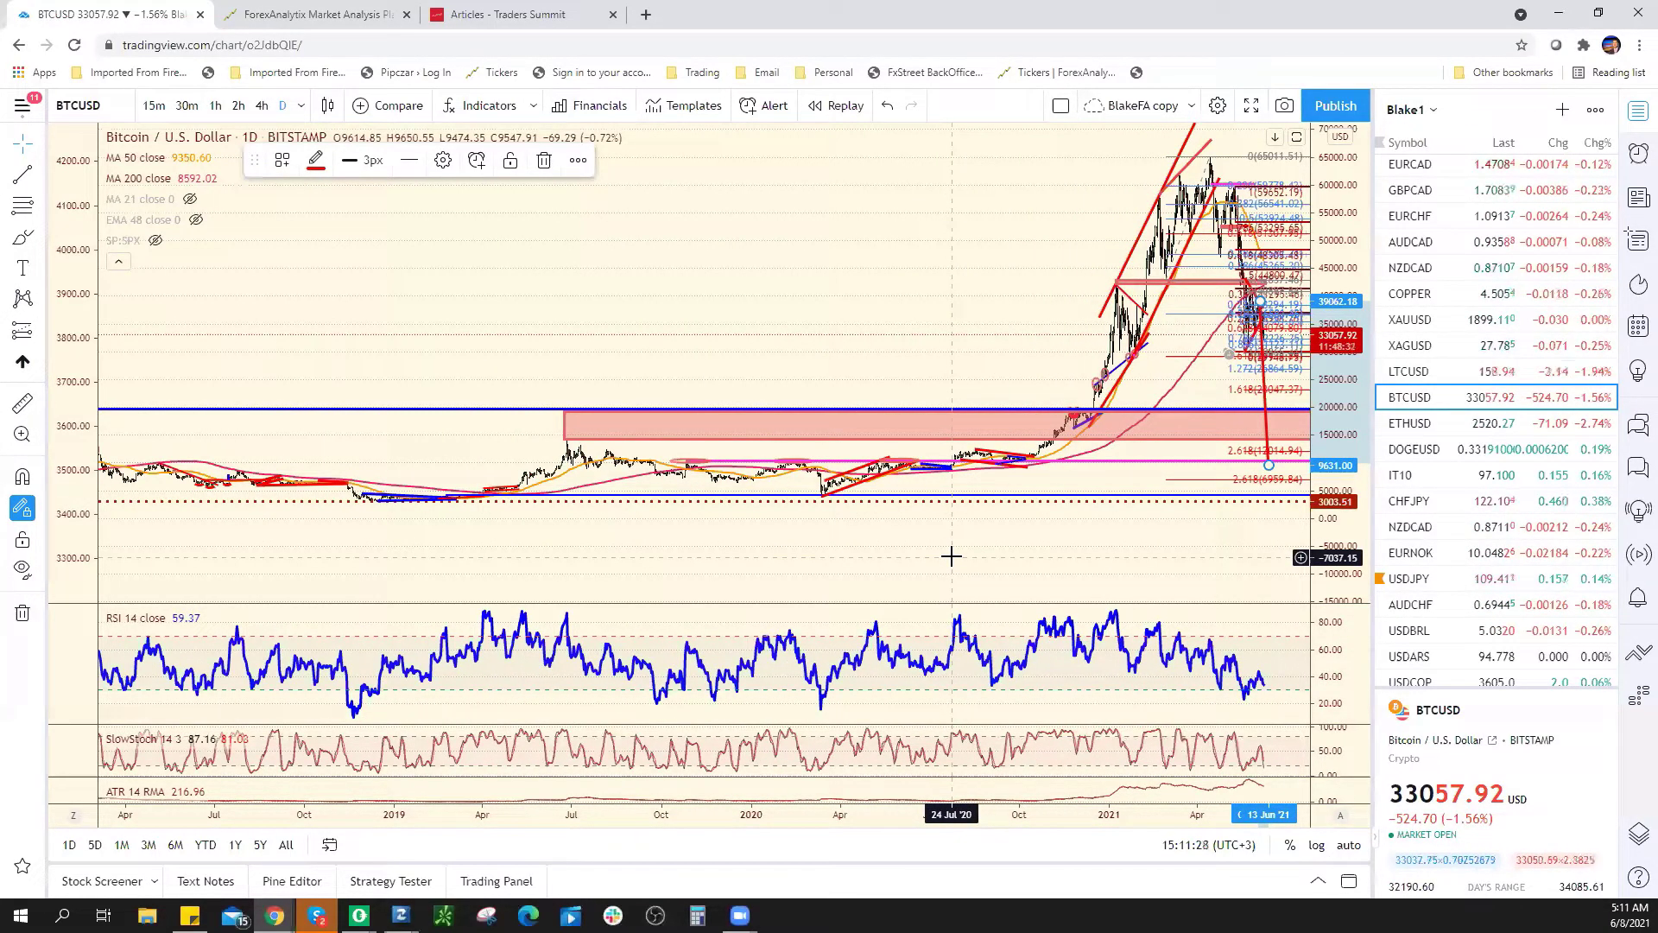
{"action": "scroll", "coordinate": [951, 556], "scroll_direction": "down", "scroll_amount": 4}
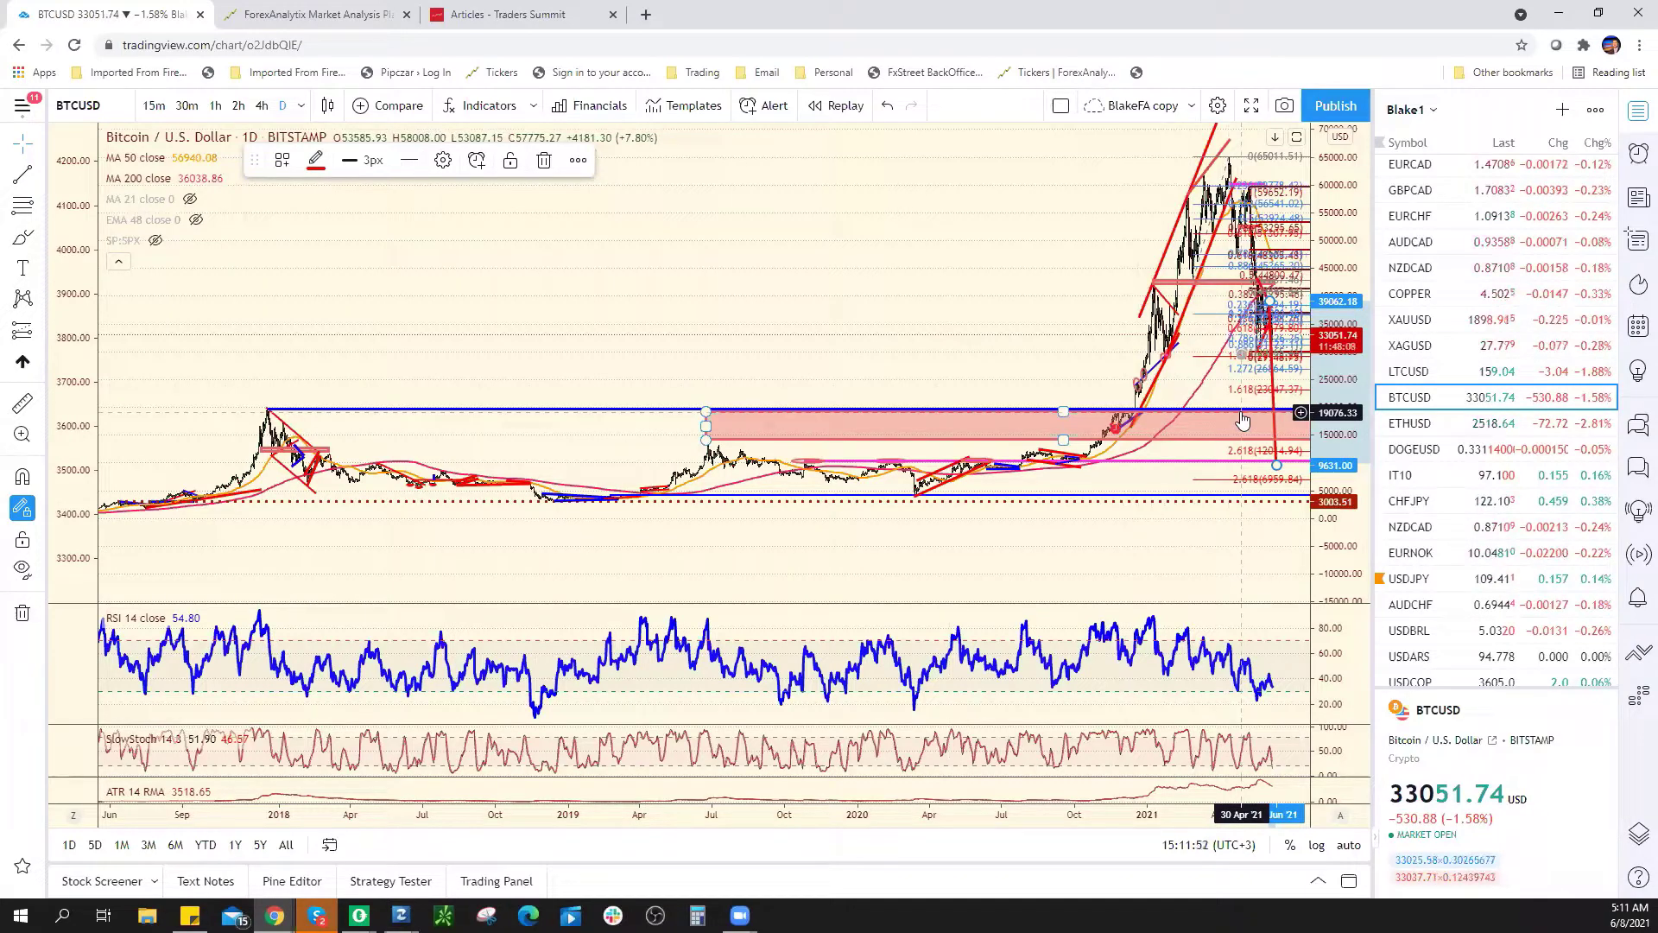
{"action": "scroll", "coordinate": [1203, 380], "scroll_direction": "up", "scroll_amount": 5}
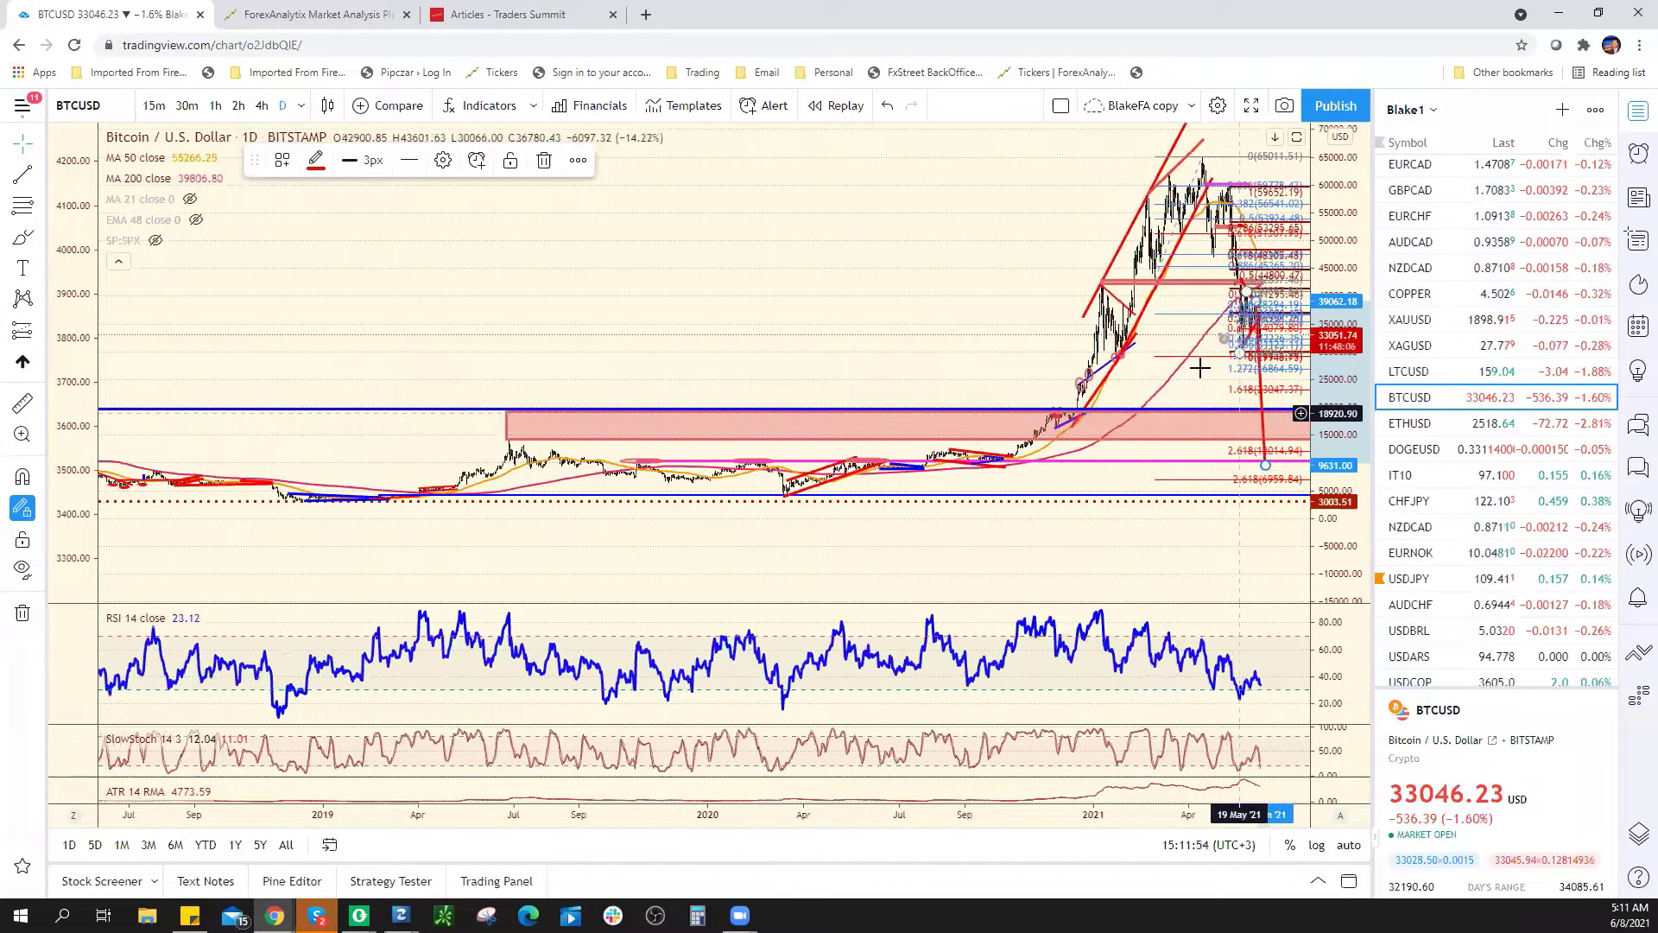
{"action": "scroll", "coordinate": [1203, 380], "scroll_direction": "up", "scroll_amount": 3}
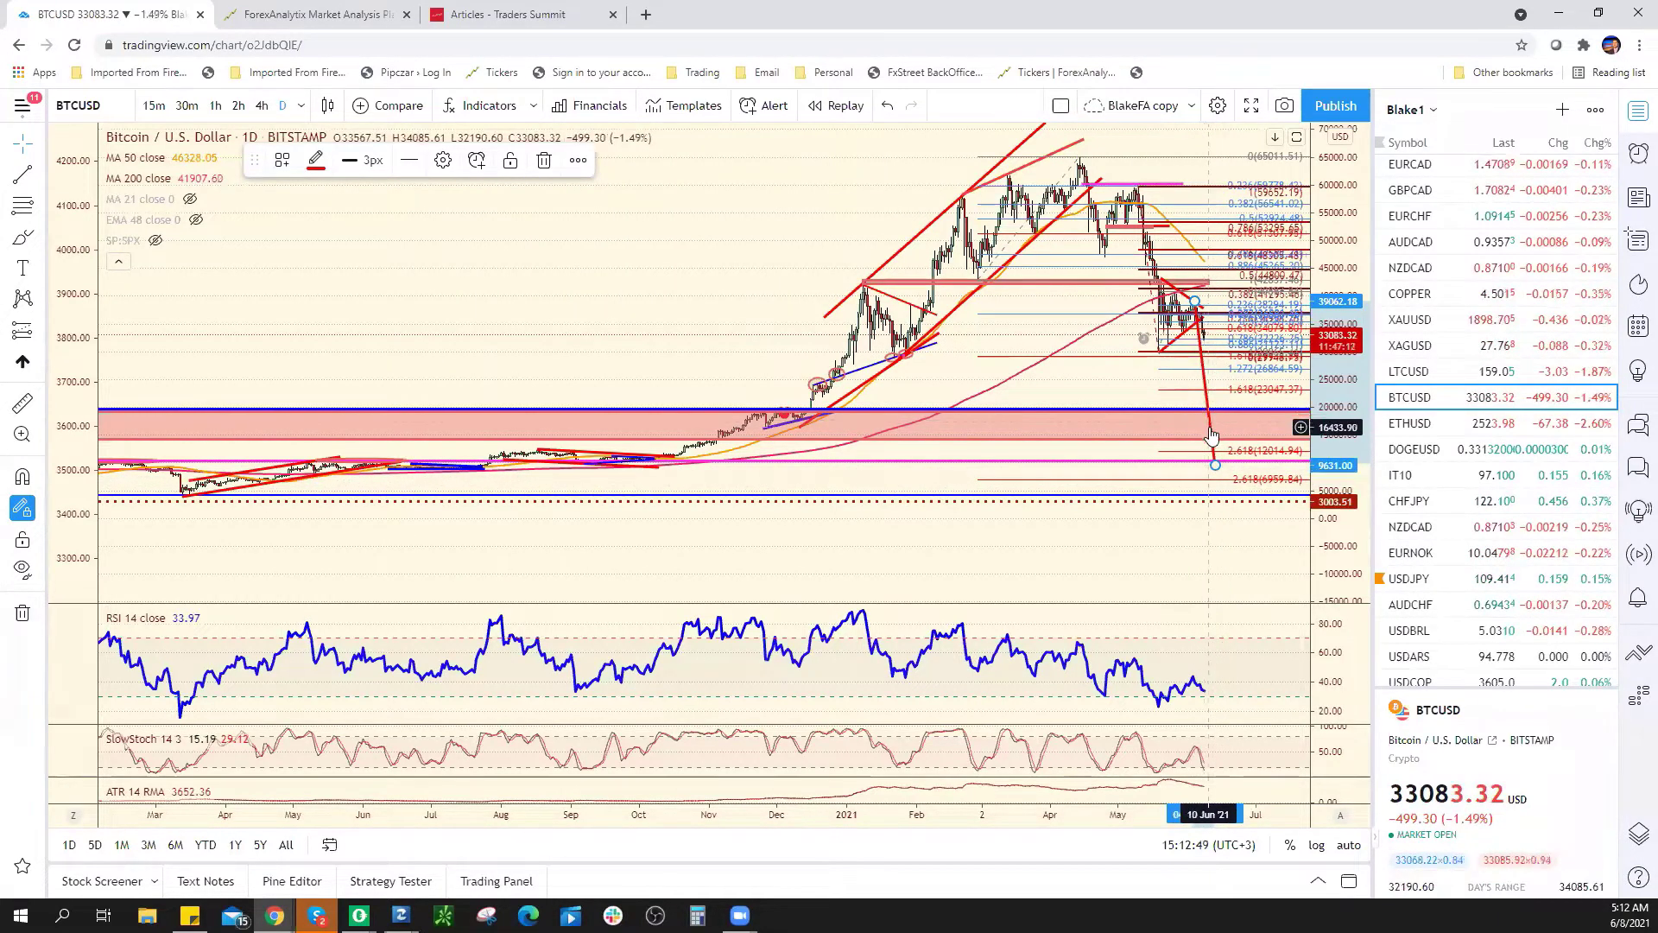
{"action": "scroll", "coordinate": [1212, 434], "scroll_direction": "down", "scroll_amount": 5}
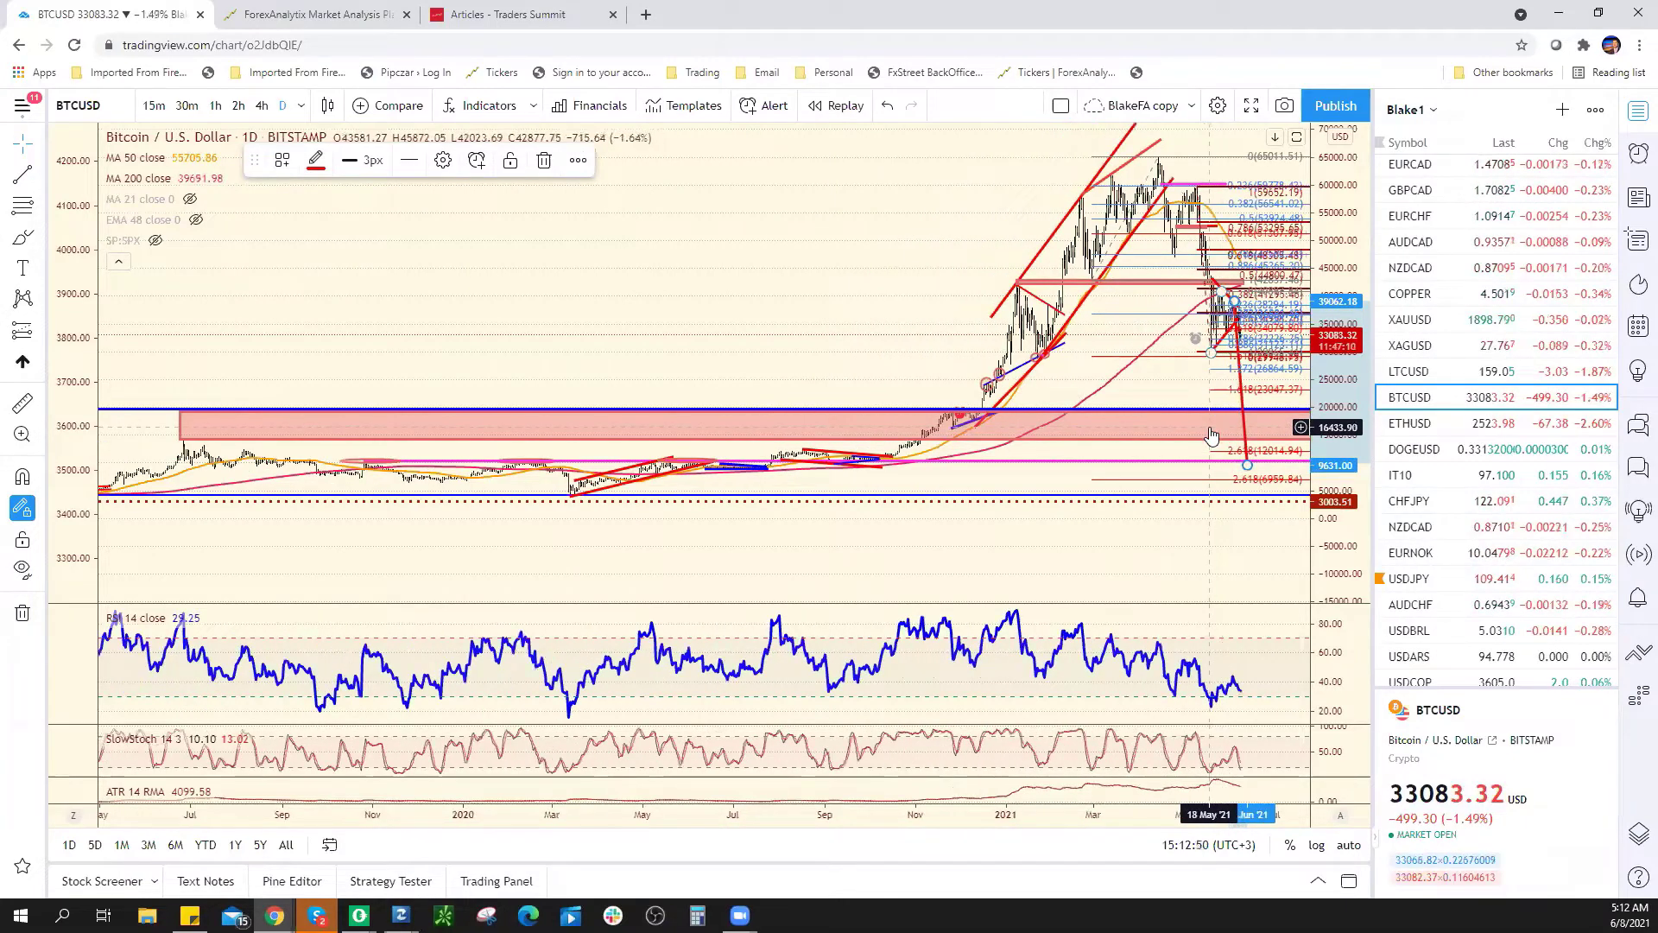
{"action": "scroll", "coordinate": [1211, 435], "scroll_direction": "down", "scroll_amount": 5}
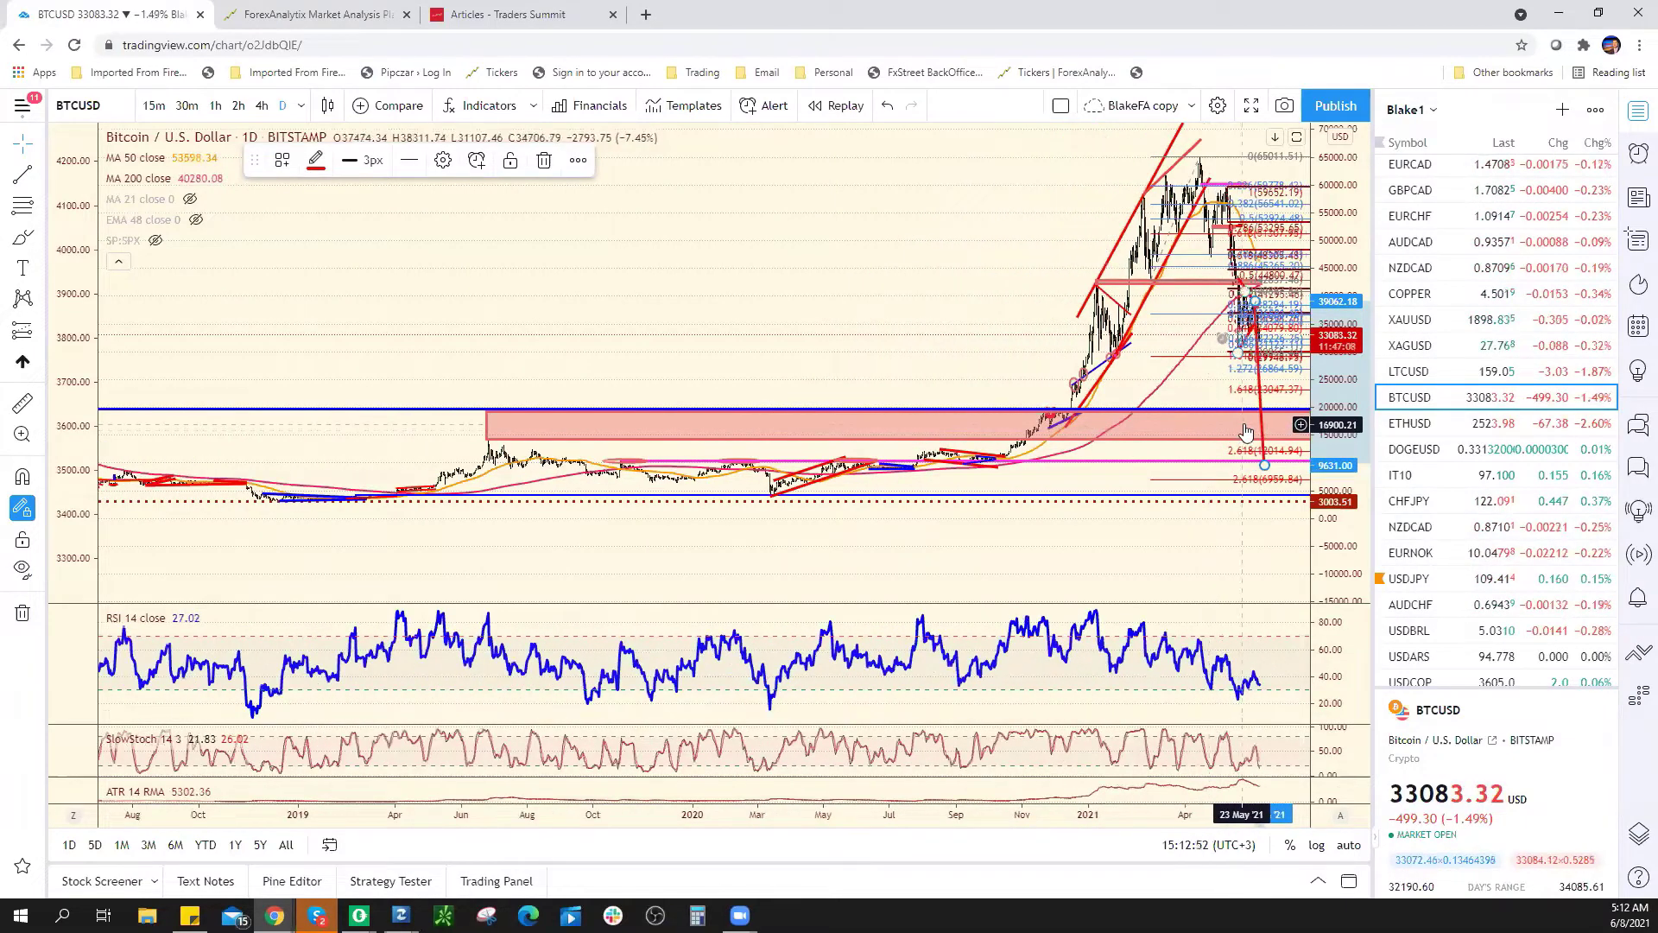
{"action": "scroll", "coordinate": [1246, 432], "scroll_direction": "up", "scroll_amount": 3}
Step: Move the red trend line up and left, leaving space right of the last BTCUSD candles
{"action": "scroll", "coordinate": [673, 348], "scroll_direction": "up", "scroll_amount": 5}
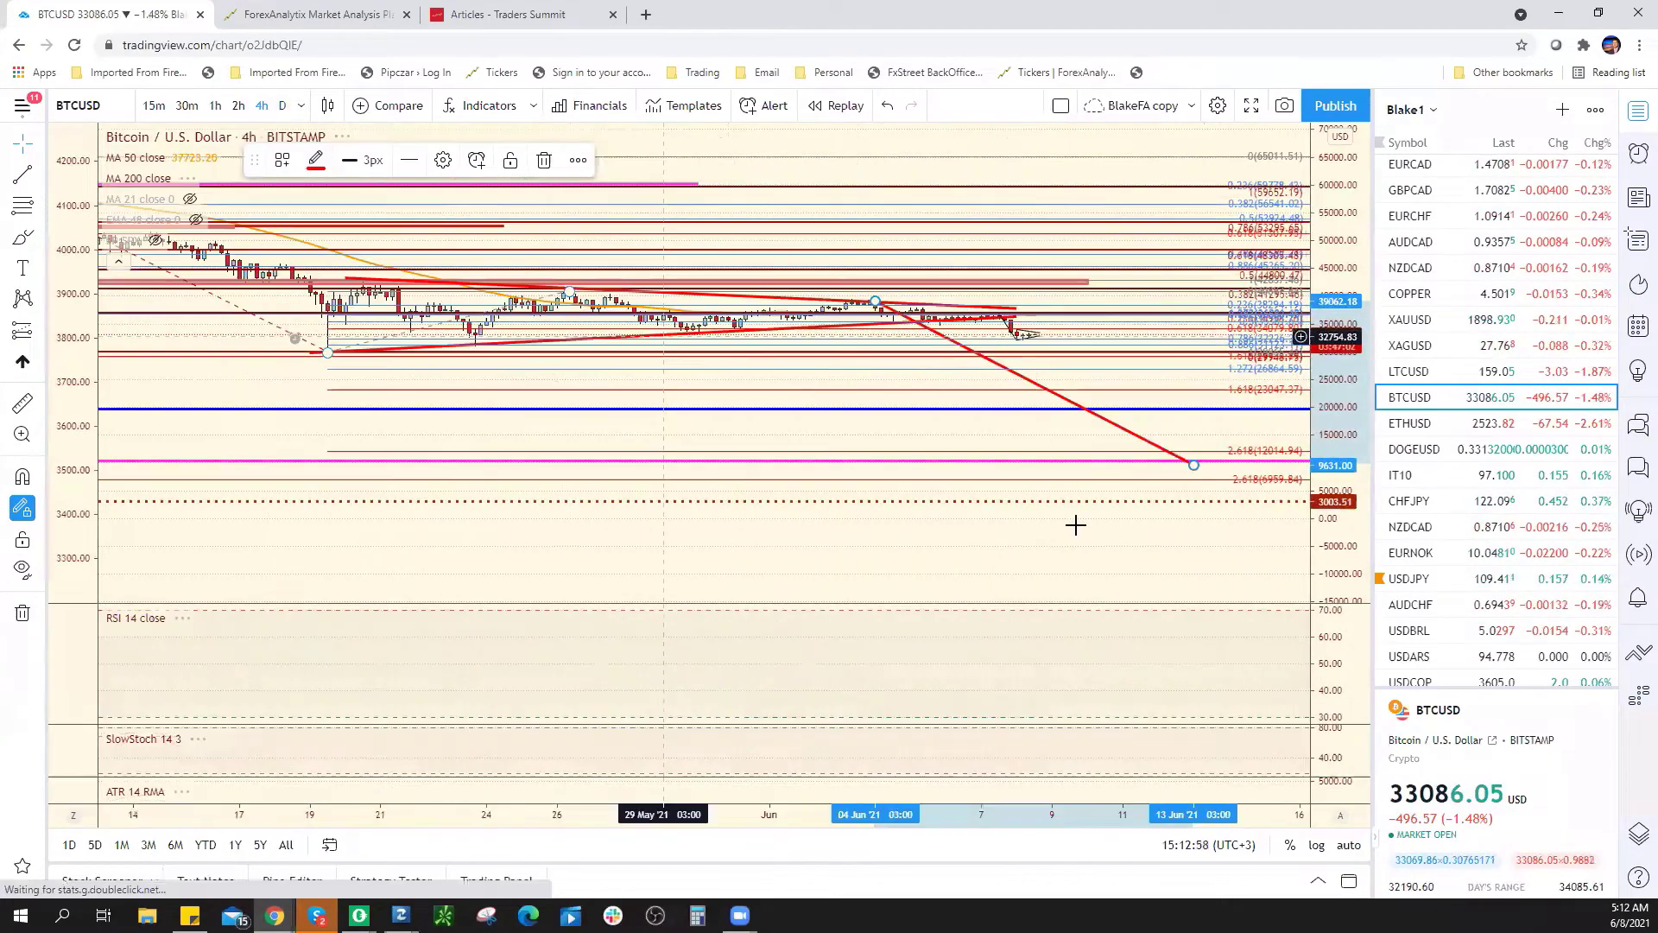
{"action": "scroll", "coordinate": [1120, 592], "scroll_direction": "down", "scroll_amount": 2}
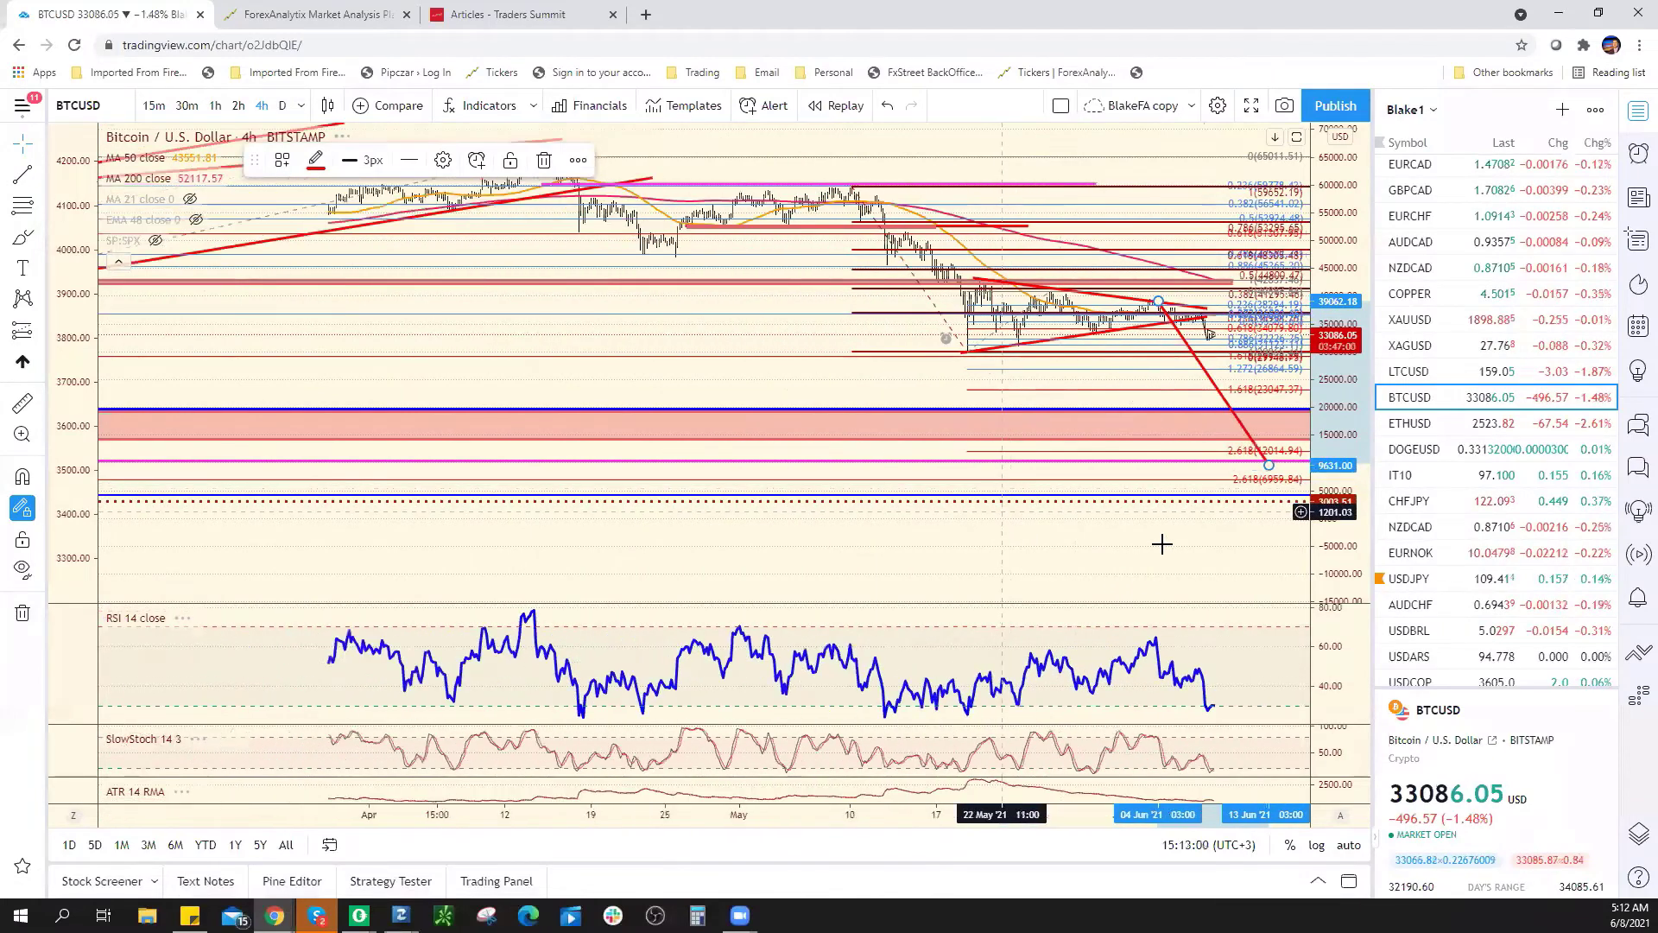
{"action": "left_click_drag", "start_coordinate": [1229, 408], "coordinate": [919, 284]}
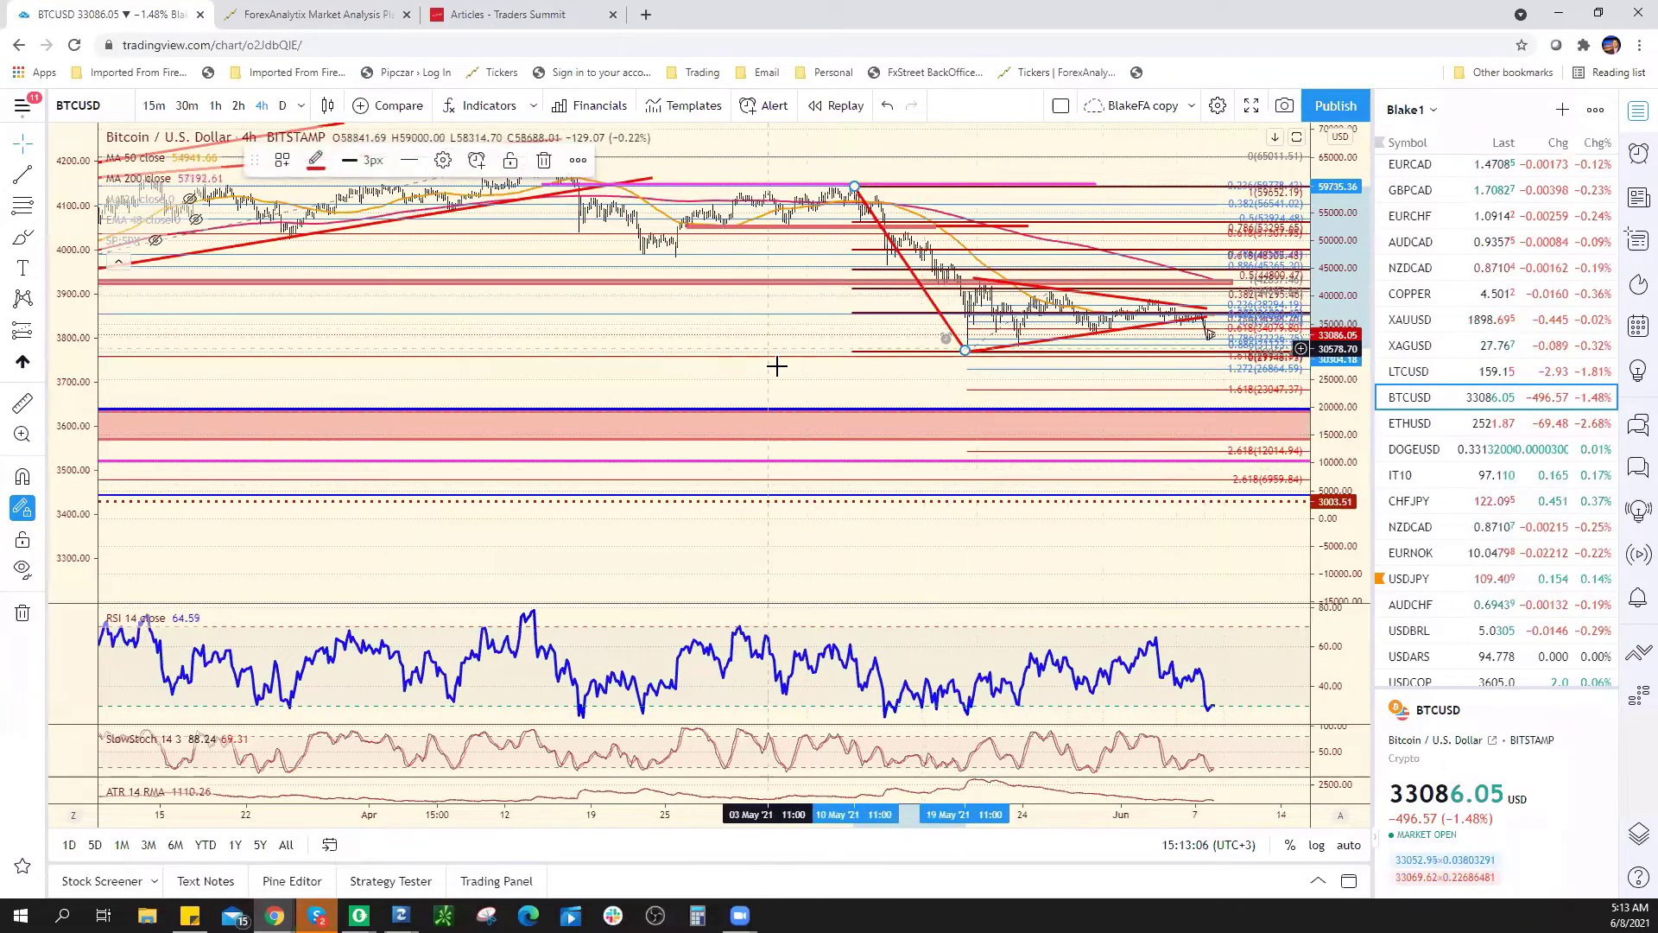
{"action": "left_click", "coordinate": [726, 377]}
{"action": "scroll", "coordinate": [847, 377], "scroll_direction": "right", "scroll_amount": 3}
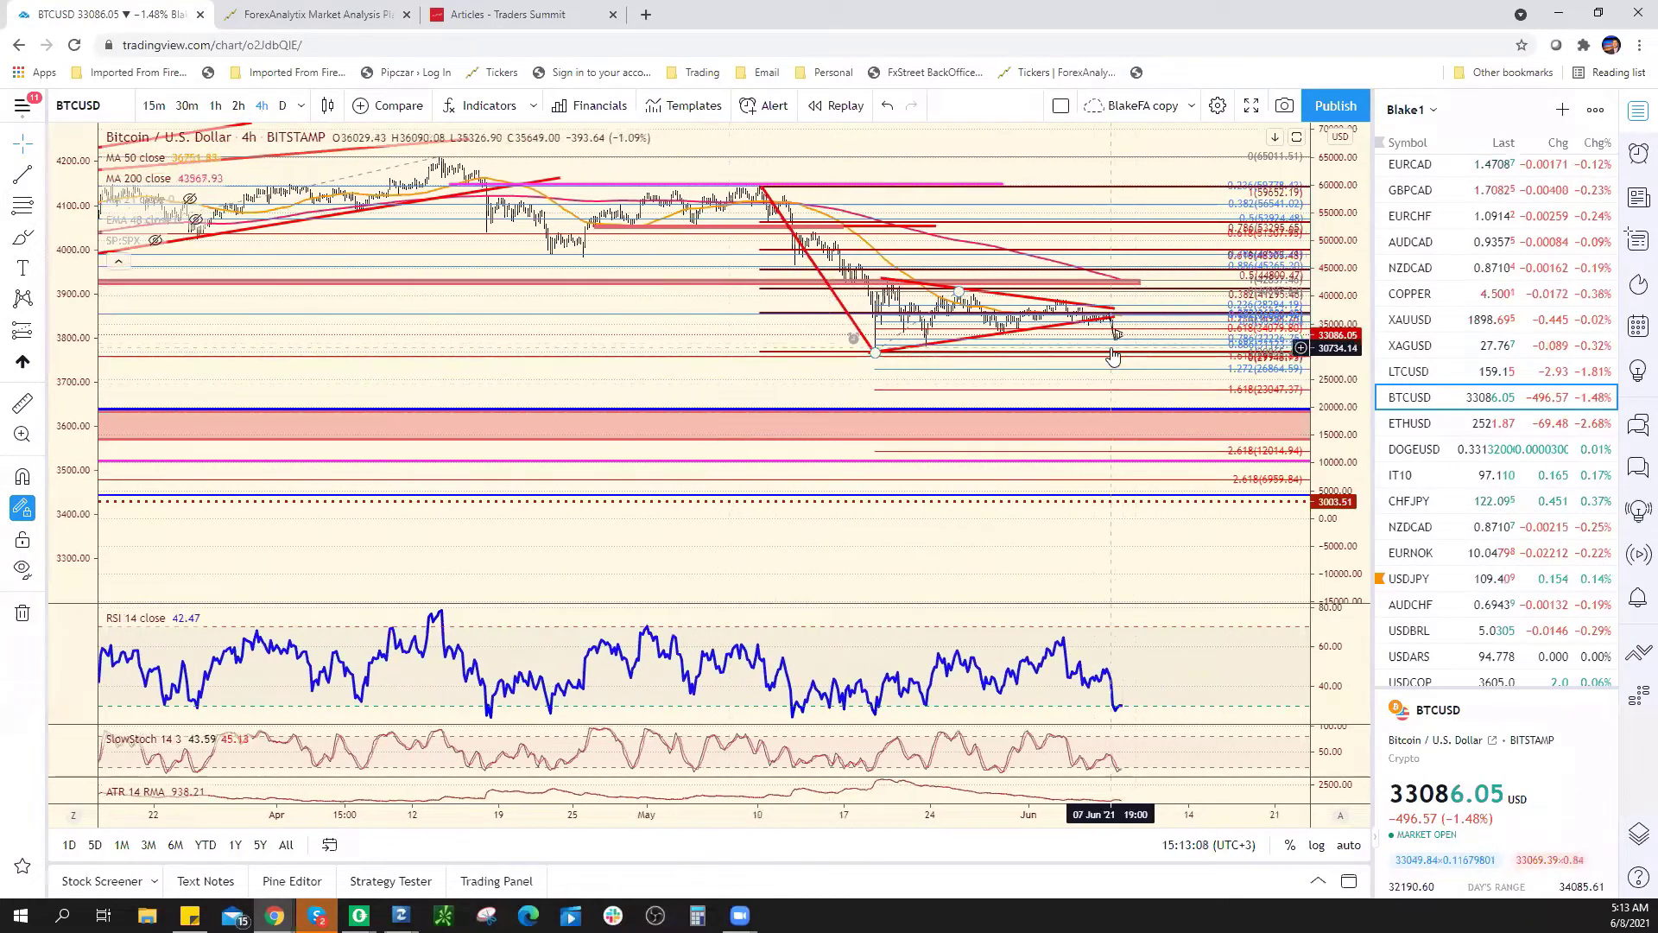
{"action": "left_click", "coordinate": [23, 175]}
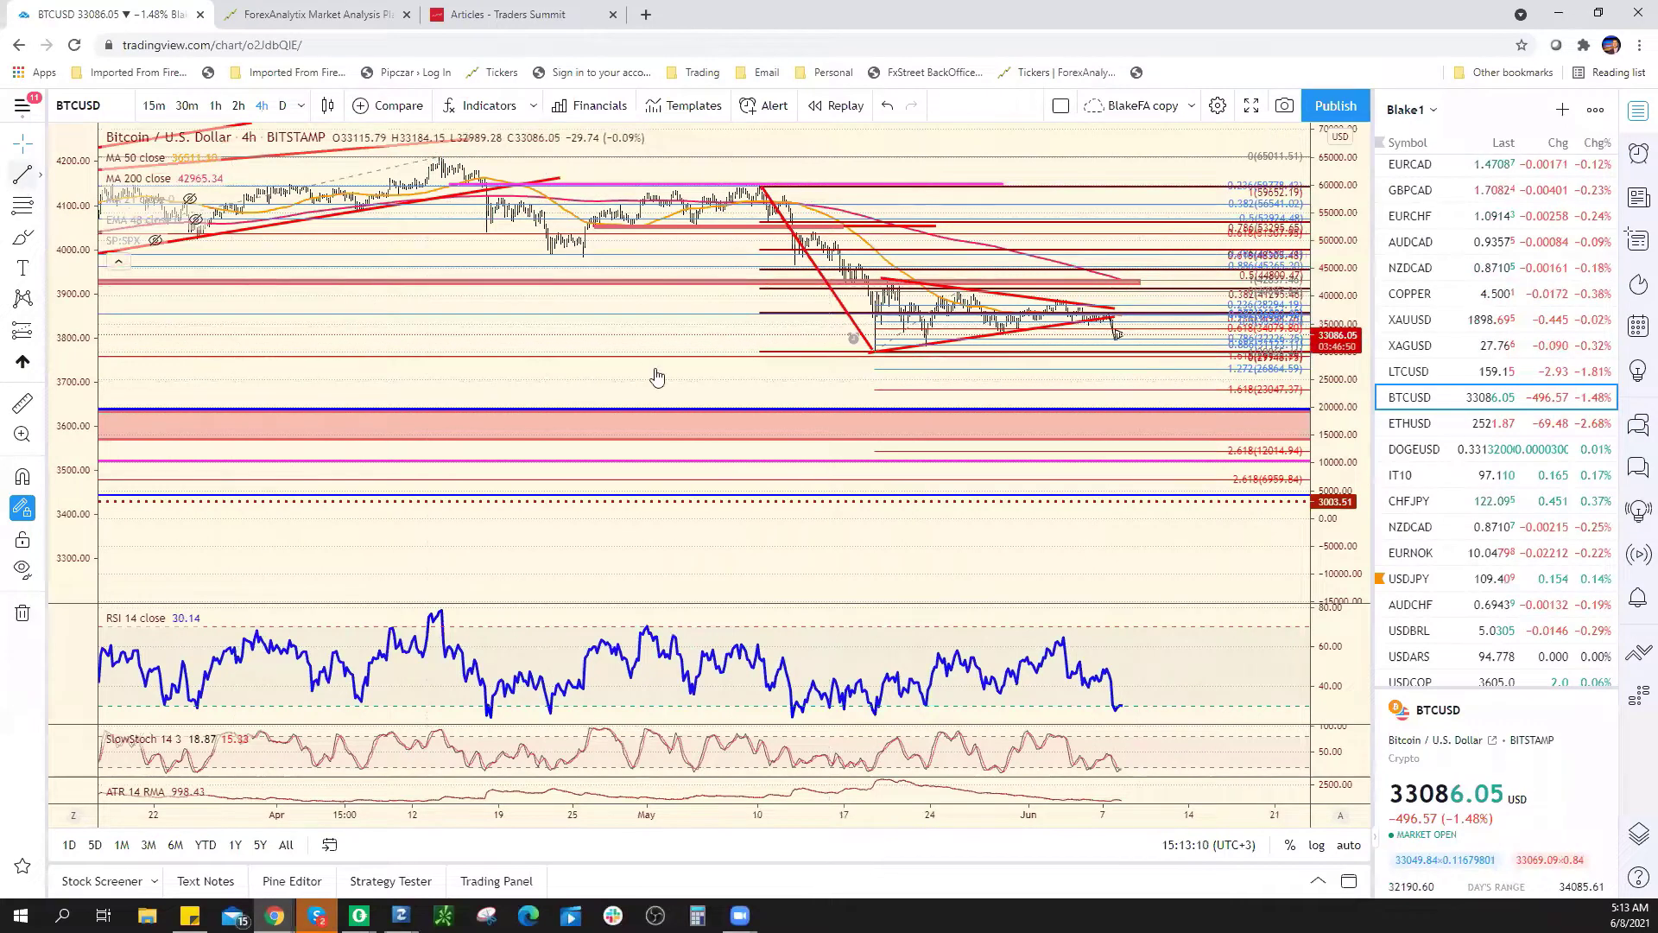
{"action": "left_click", "coordinate": [1138, 380]}
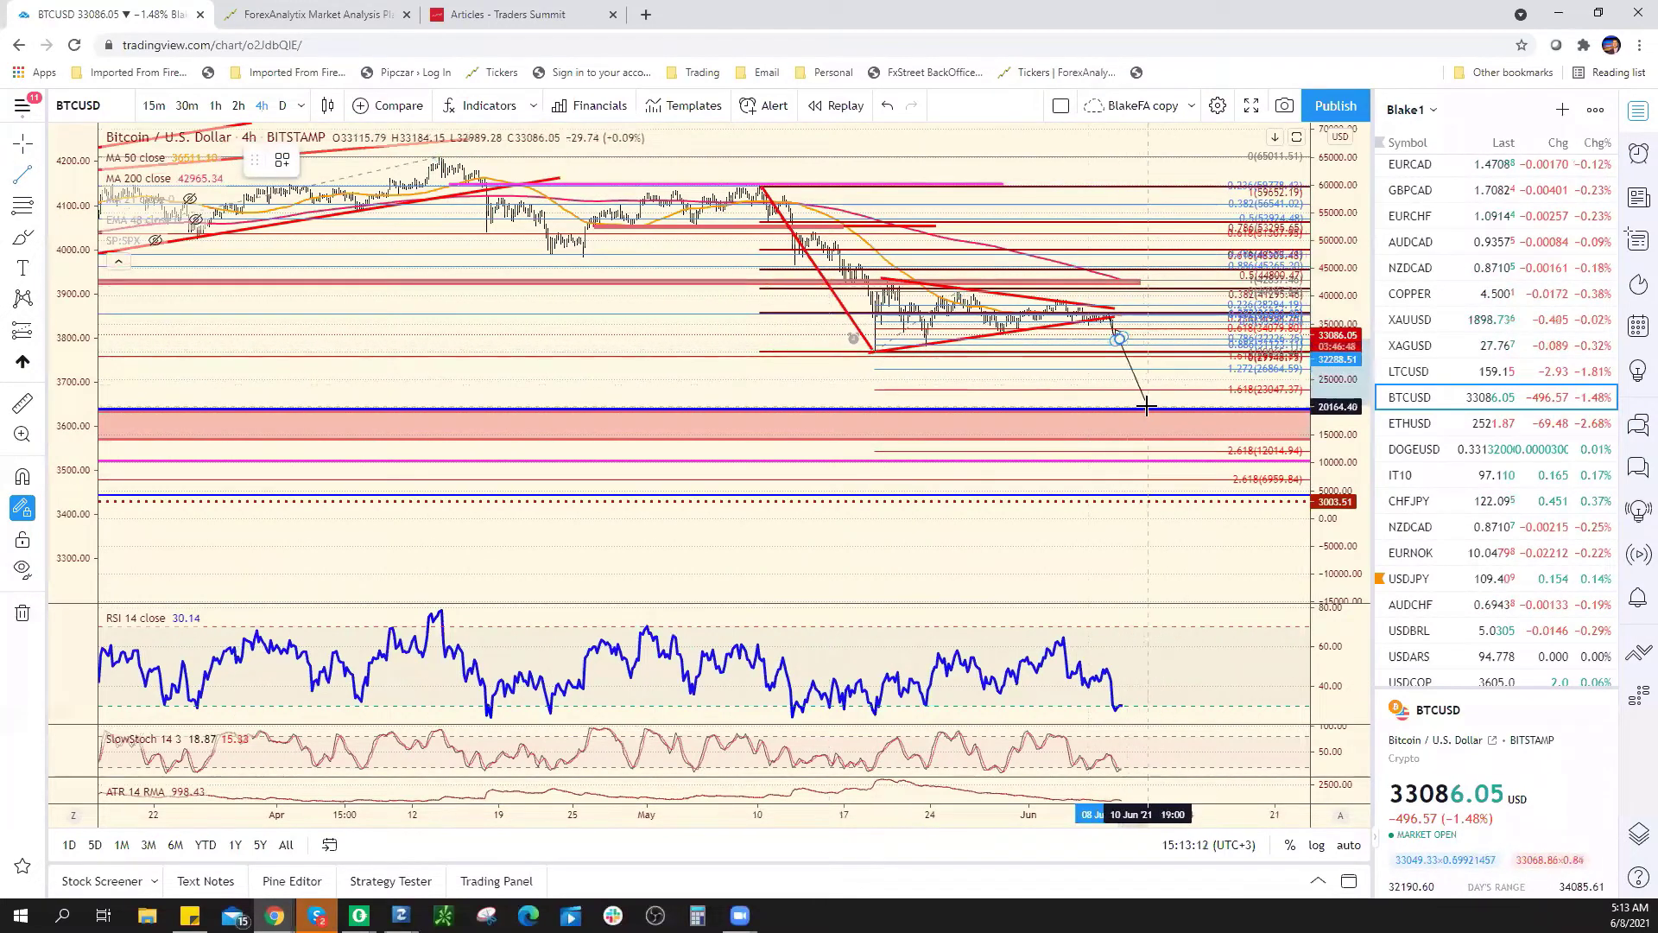
{"action": "left_click", "coordinate": [1147, 409]}
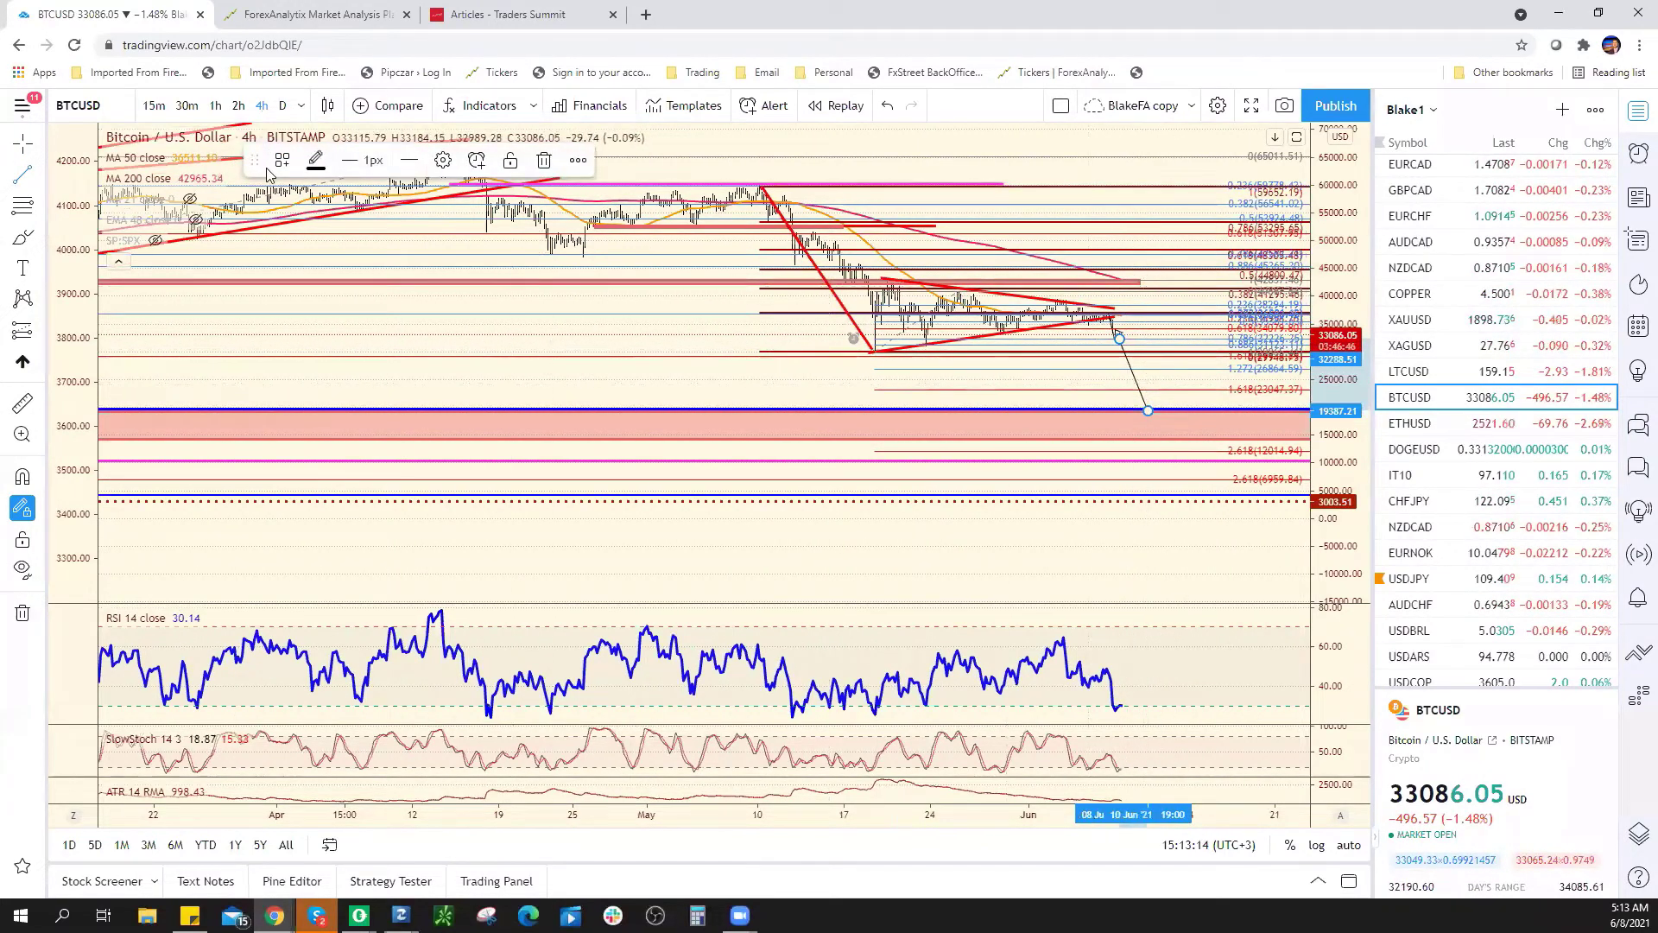
{"action": "left_click", "coordinate": [371, 161]}
{"action": "left_click", "coordinate": [371, 256]}
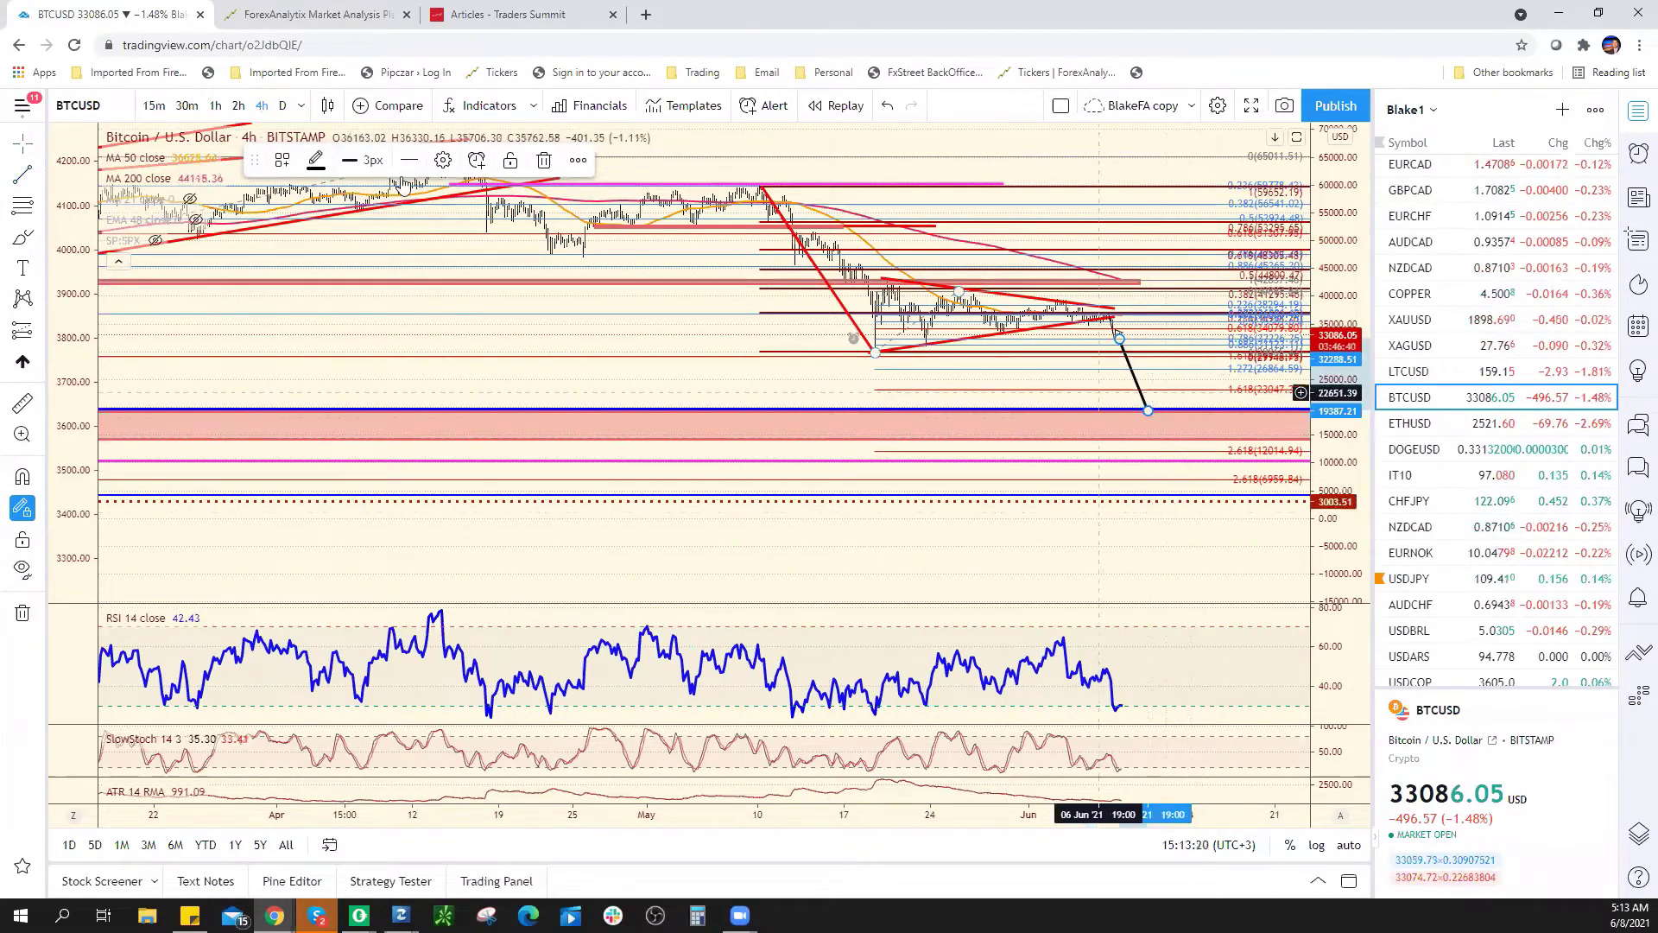
{"action": "left_click", "coordinate": [19, 177]}
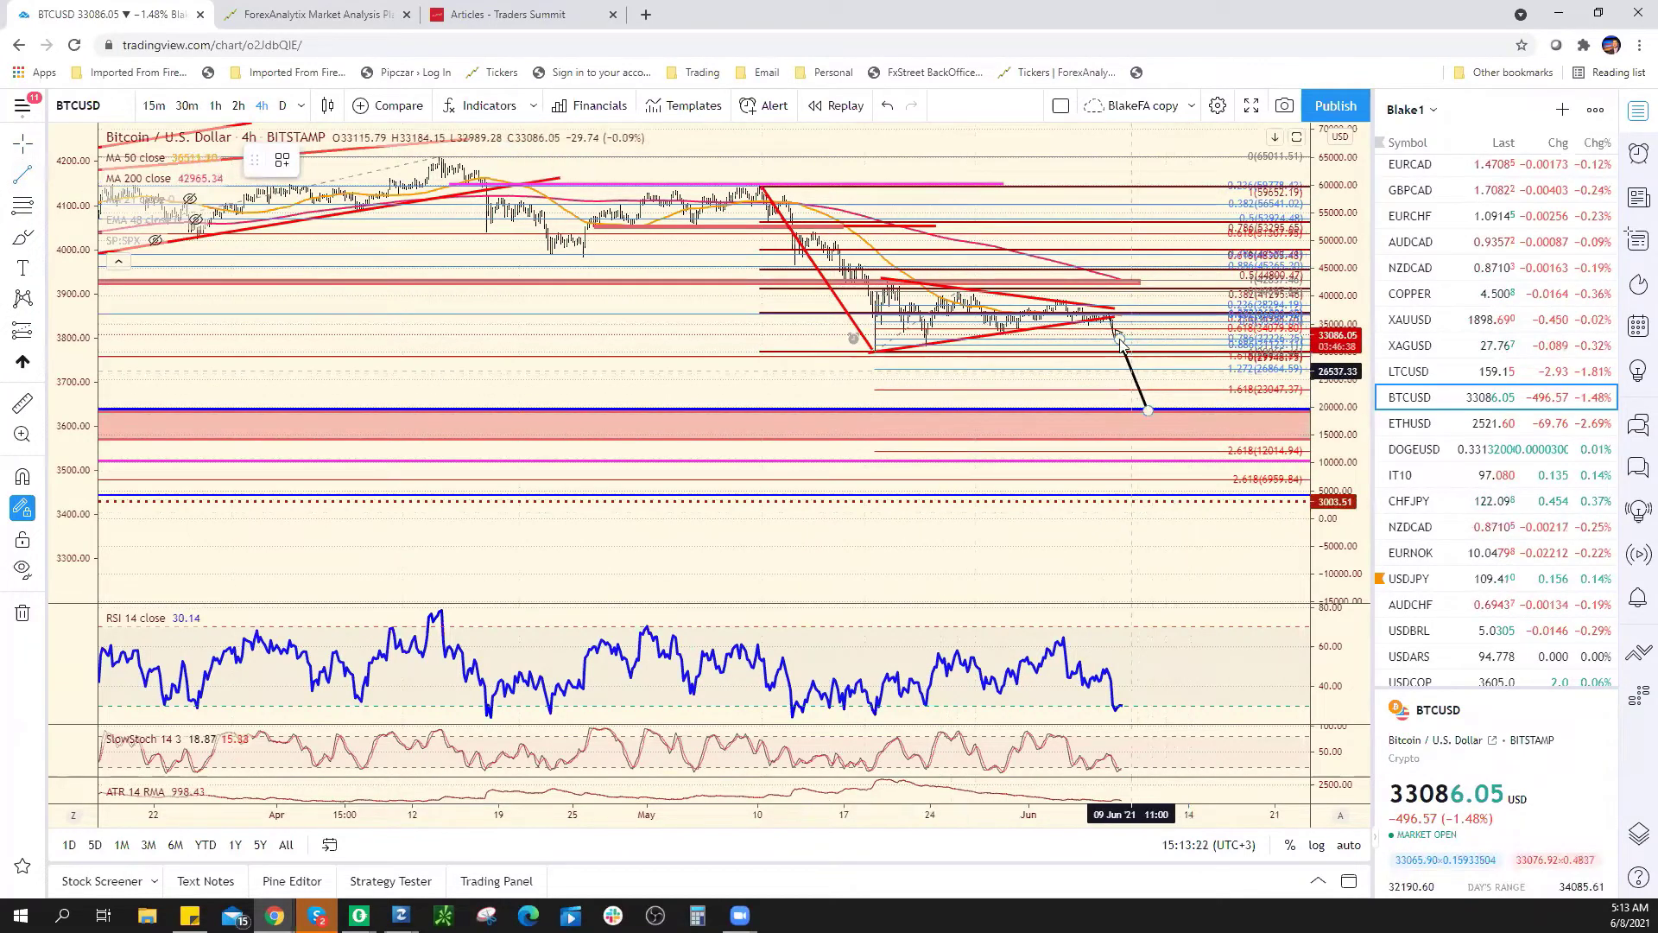
{"action": "left_click", "coordinate": [1147, 409]}
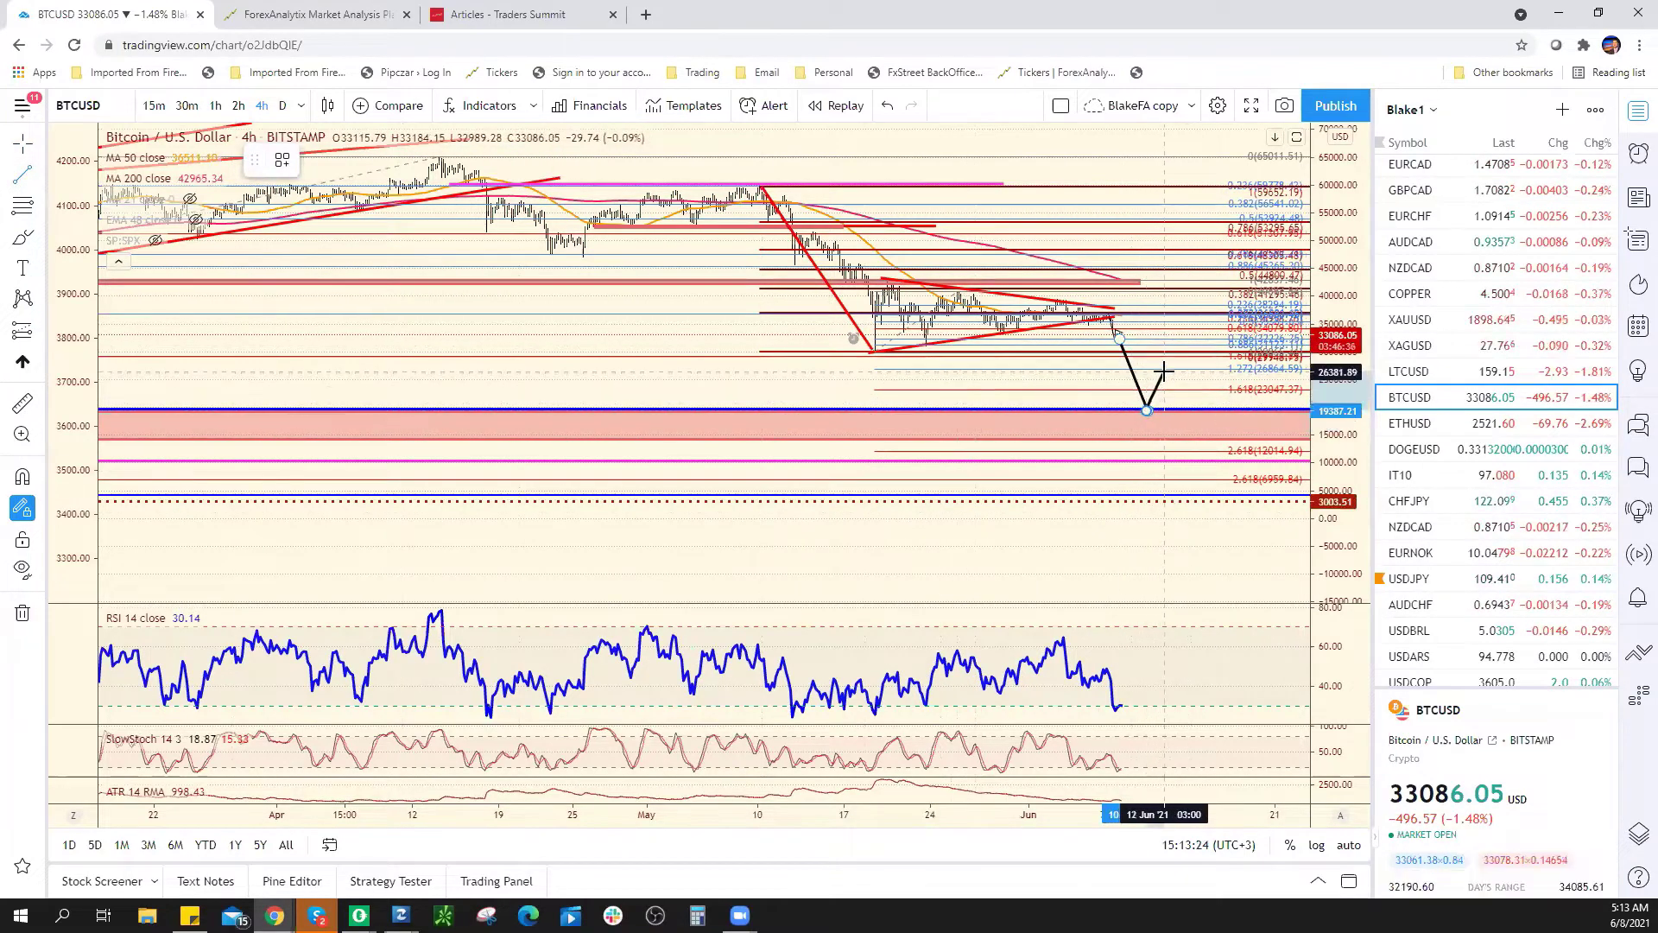
{"action": "left_click", "coordinate": [1163, 367]}
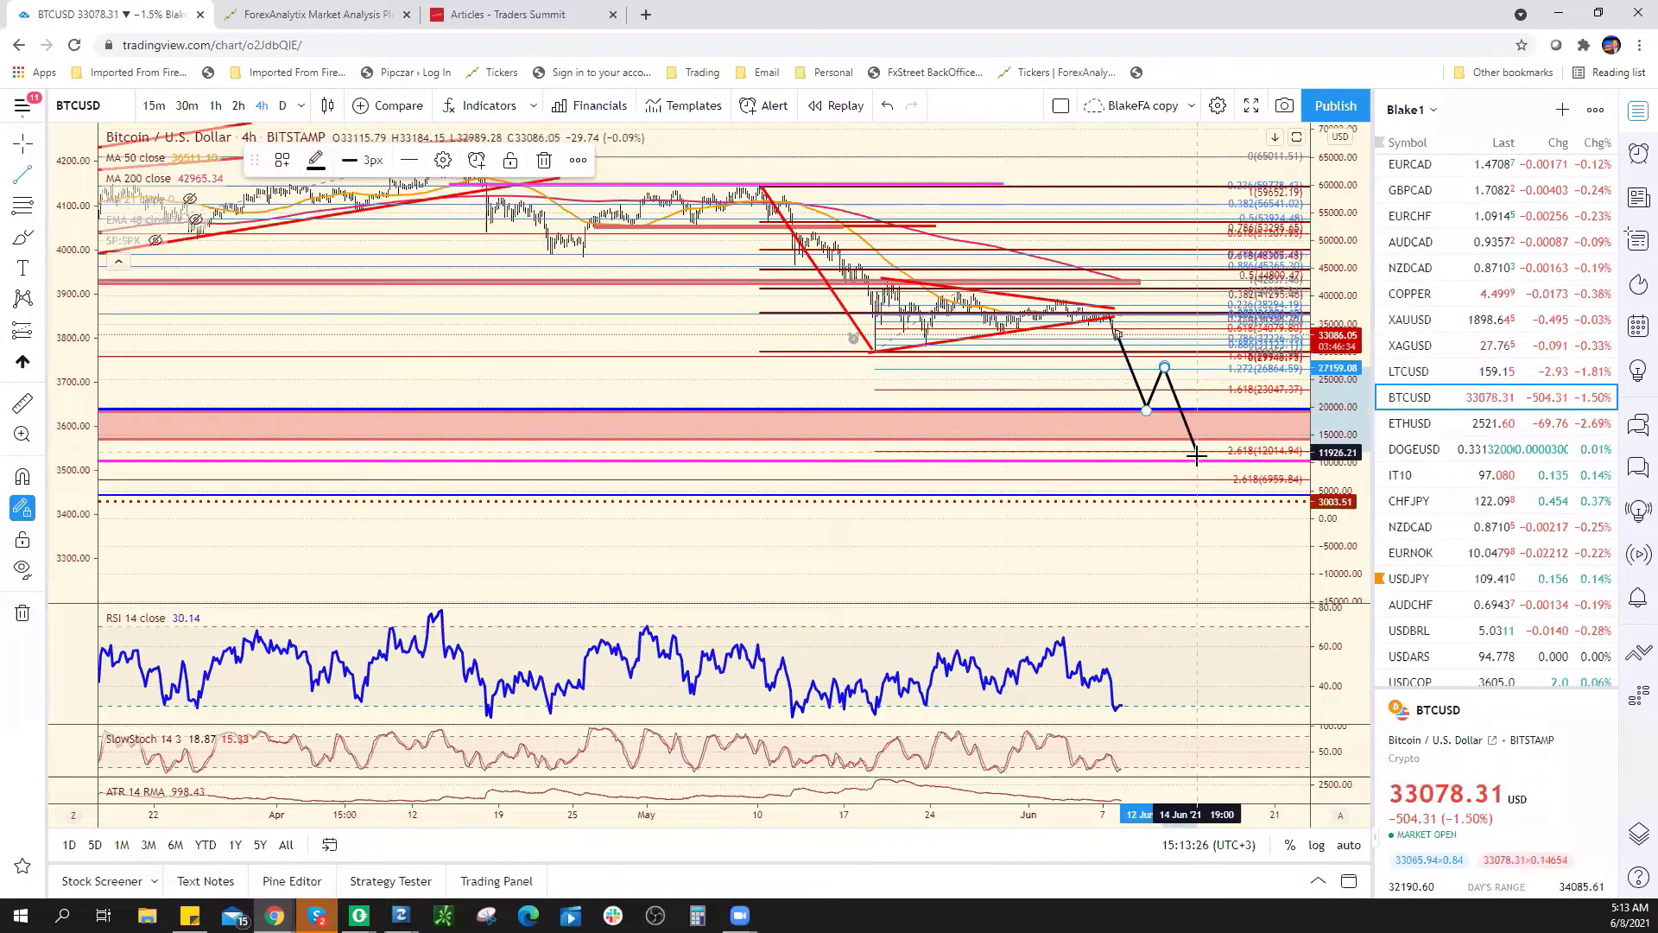
{"action": "key", "text": "Escape"}
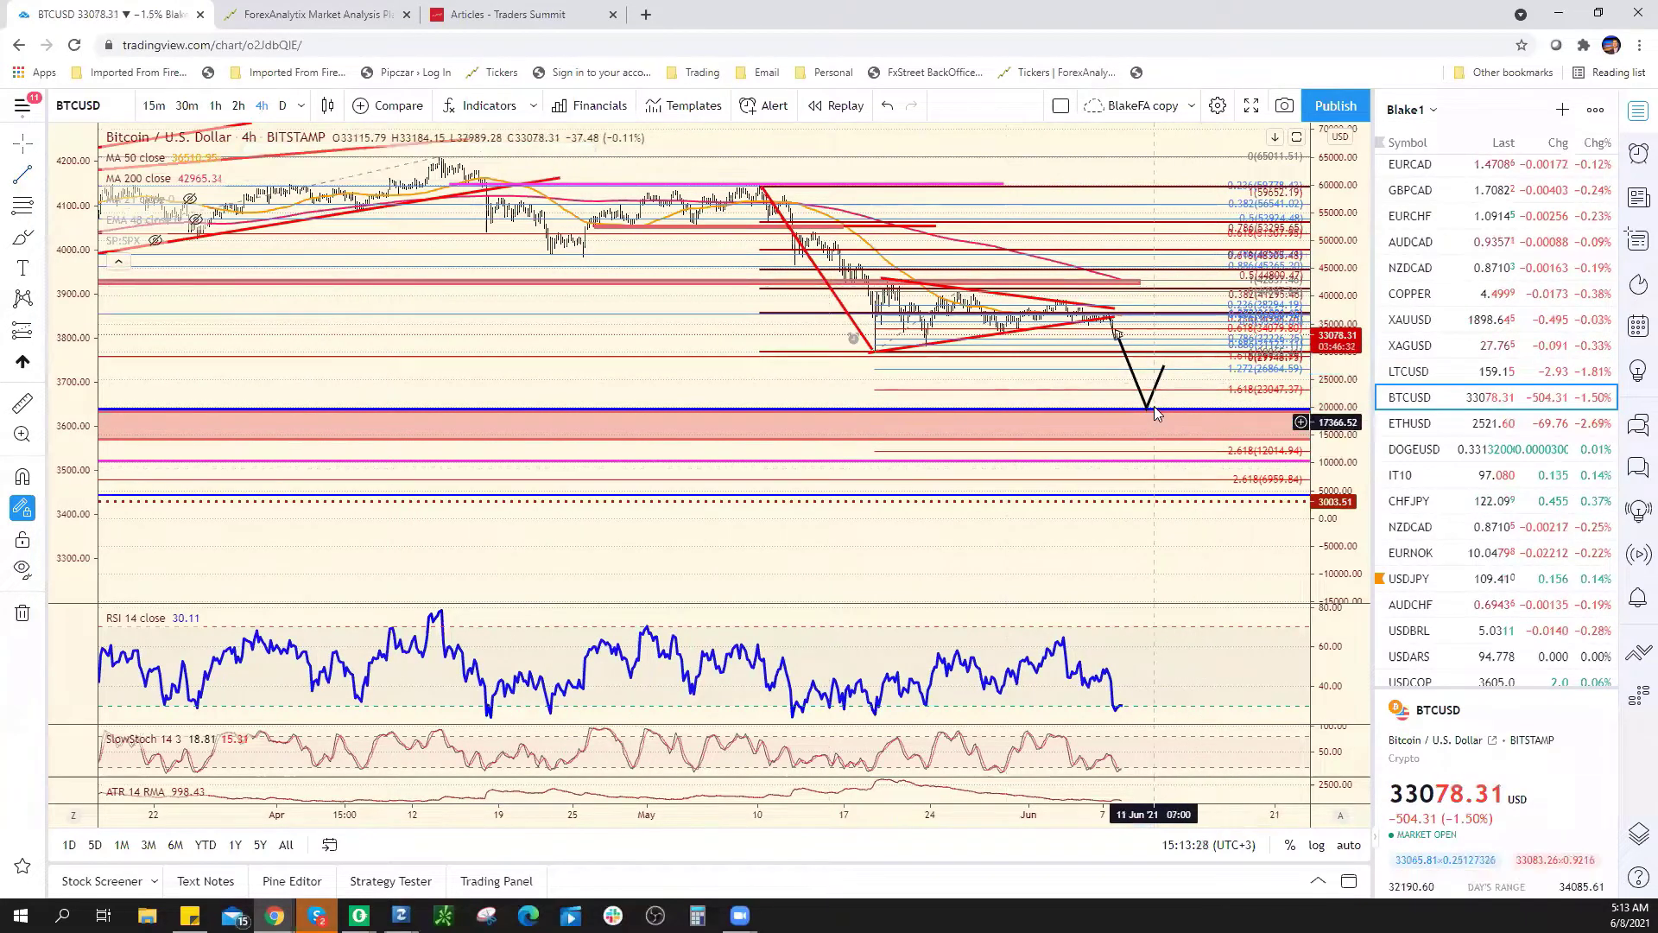
{"action": "right_click", "coordinate": [1161, 381]}
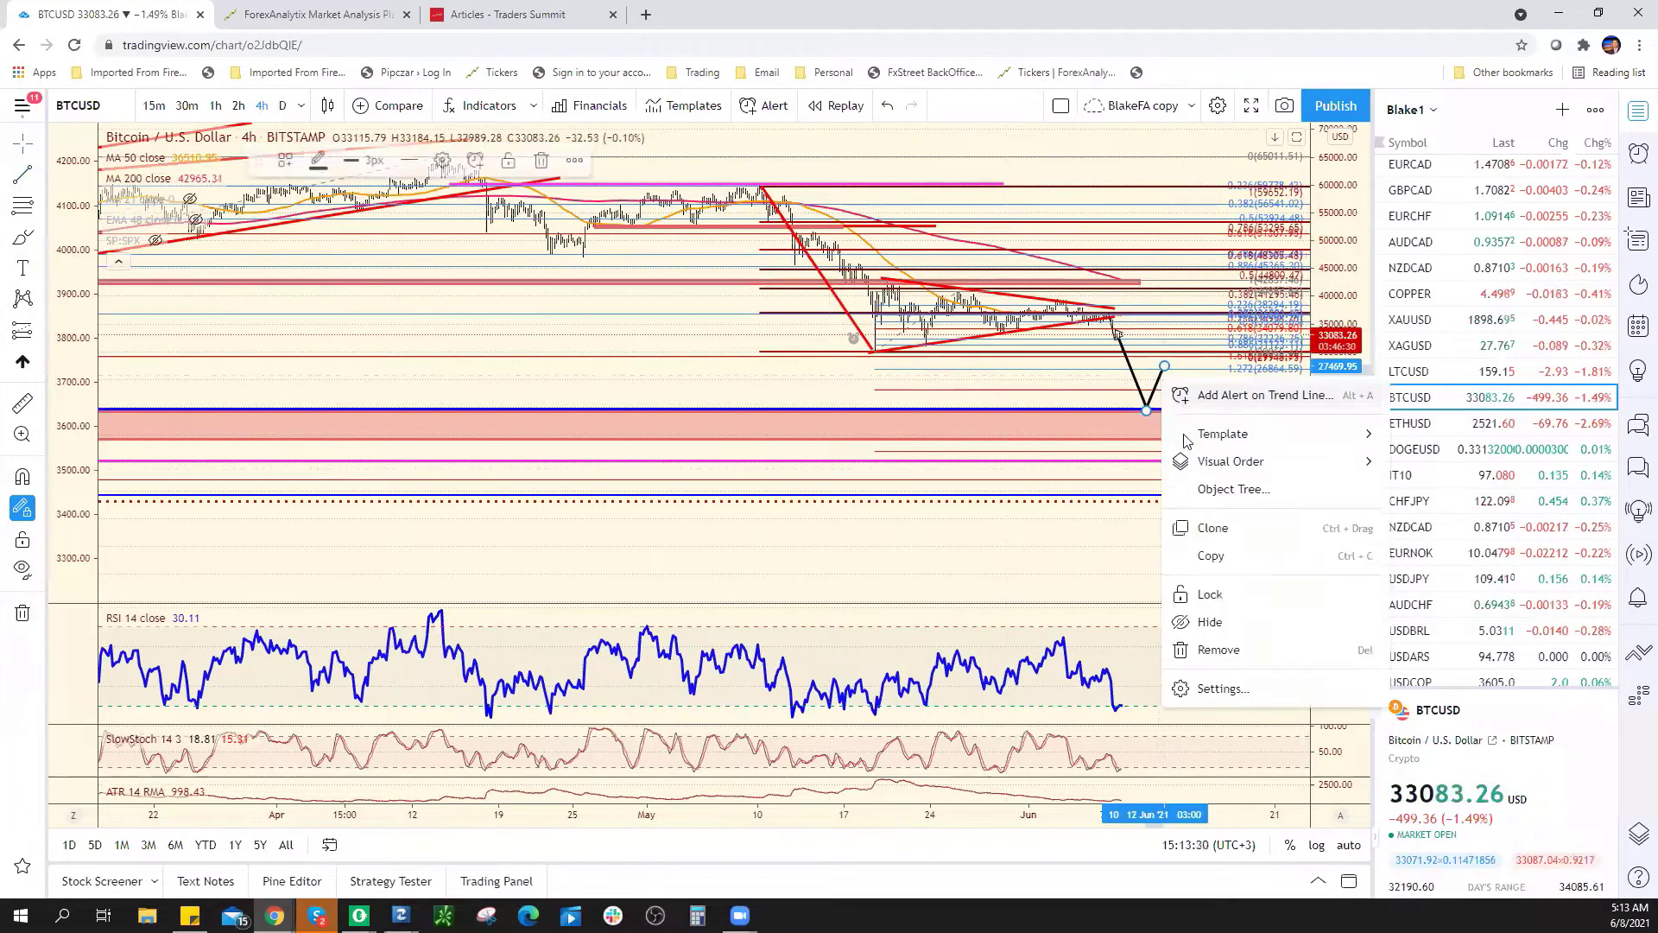
{"action": "left_click", "coordinate": [1214, 646]}
{"action": "right_click", "coordinate": [1131, 377]}
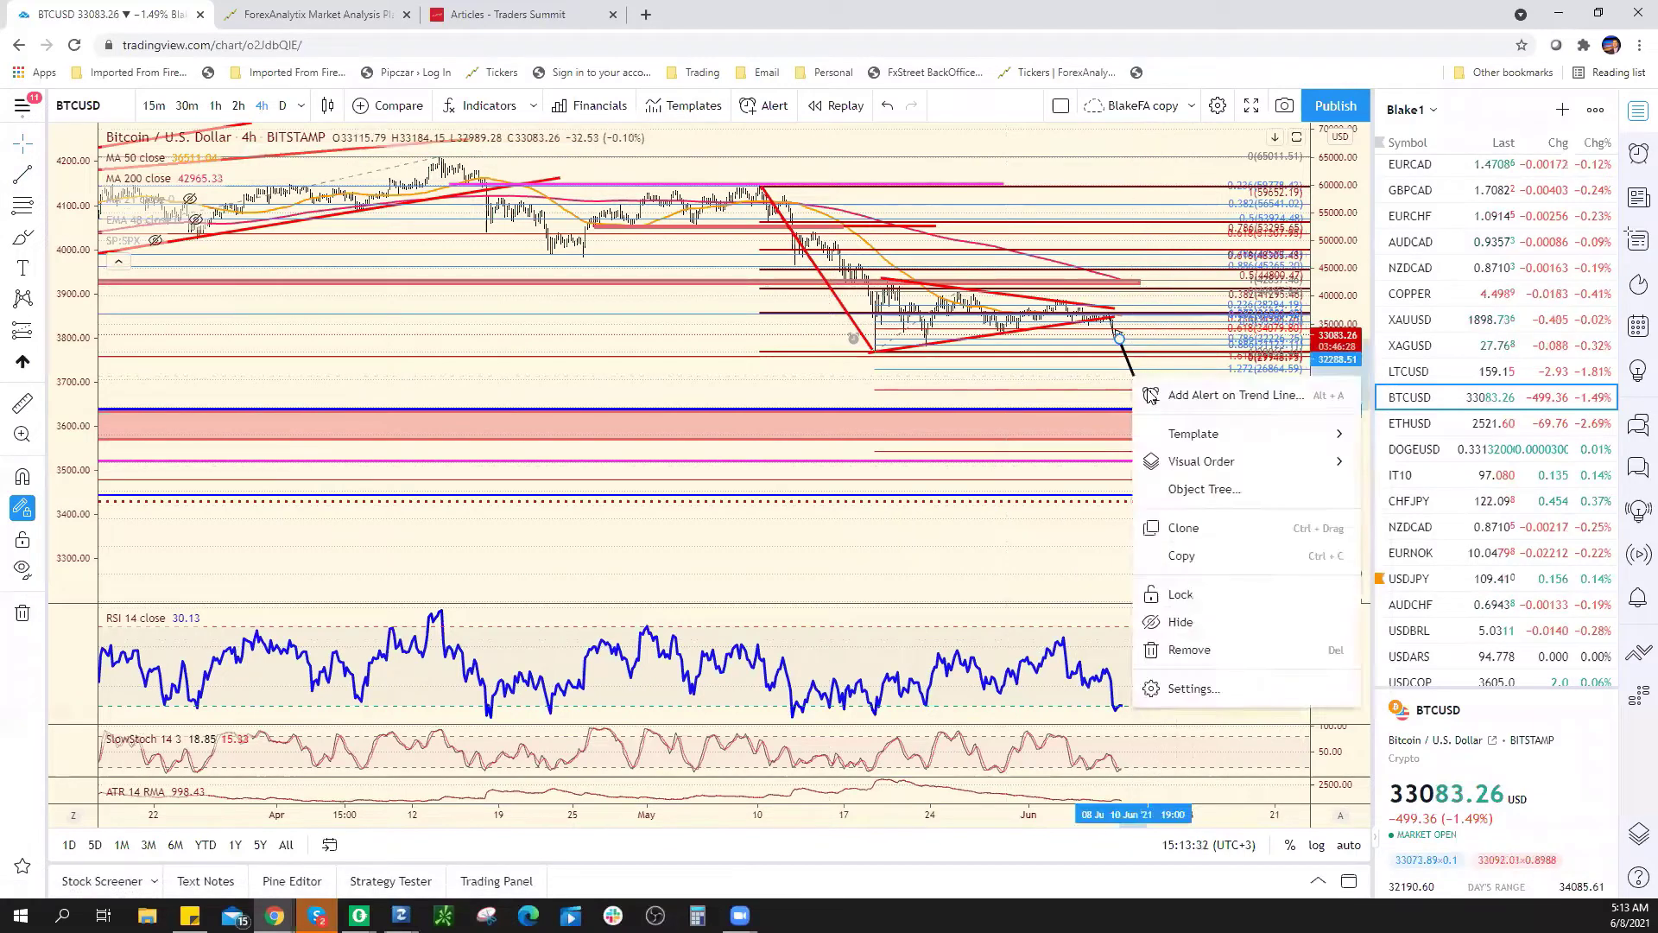
{"action": "left_click", "coordinate": [1248, 660]}
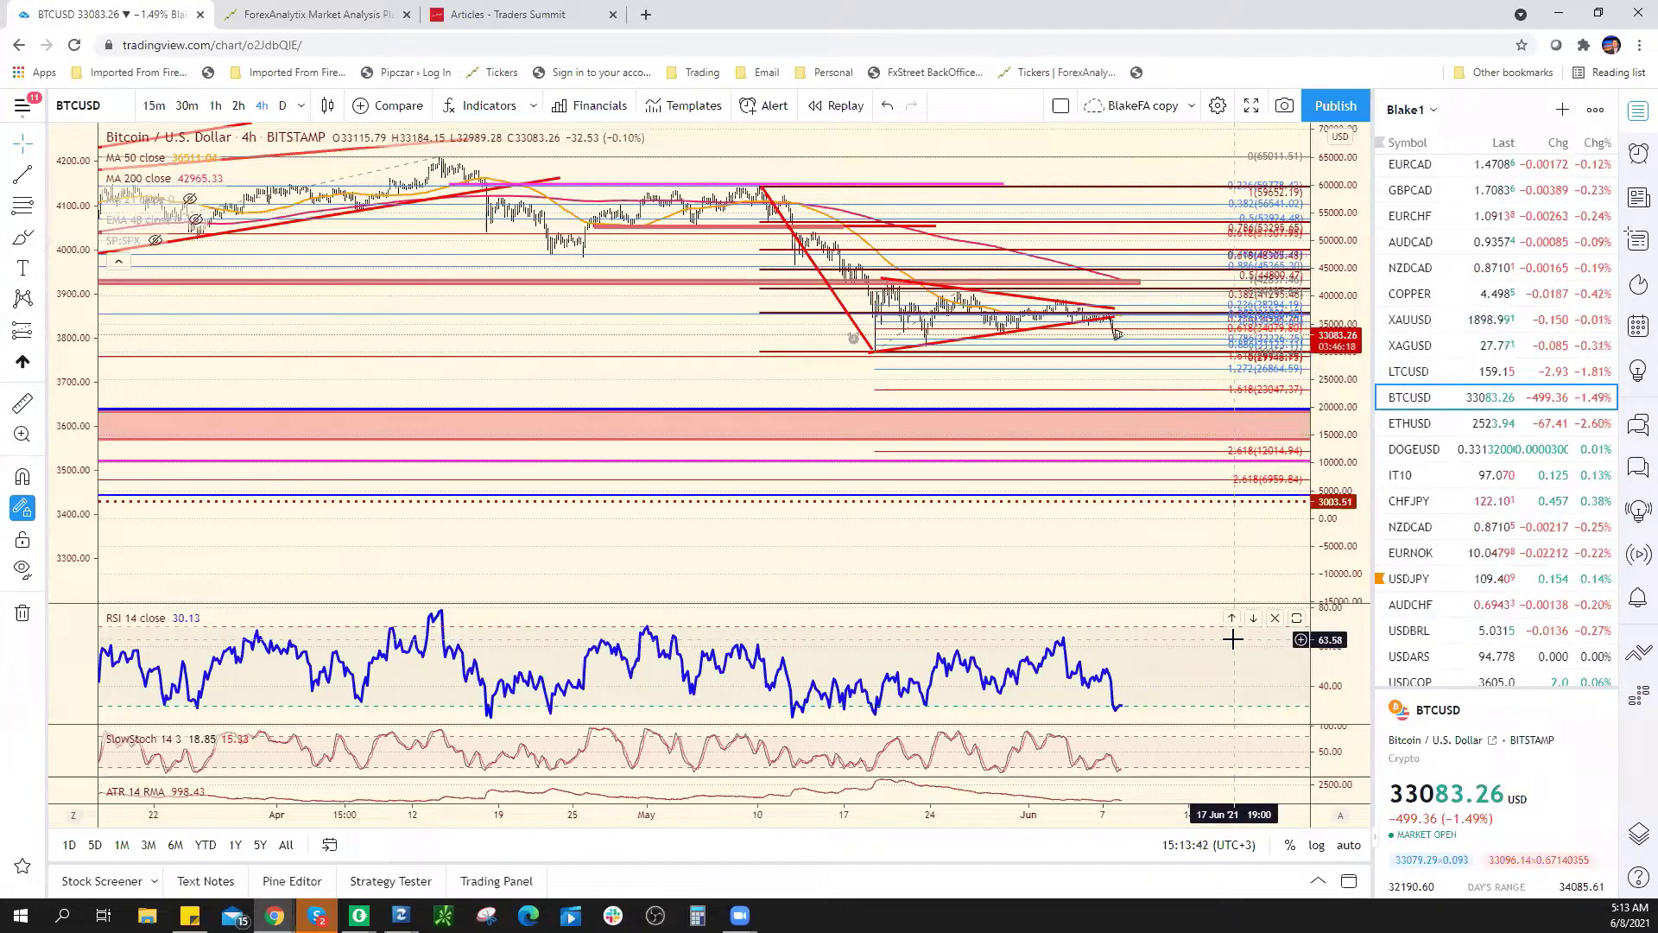
Step: Draw a rectangle ahead of the latest BTCUSD candles from about 29,640 down to 20,000
{"action": "scroll", "coordinate": [1154, 469], "scroll_direction": "down", "scroll_amount": 3}
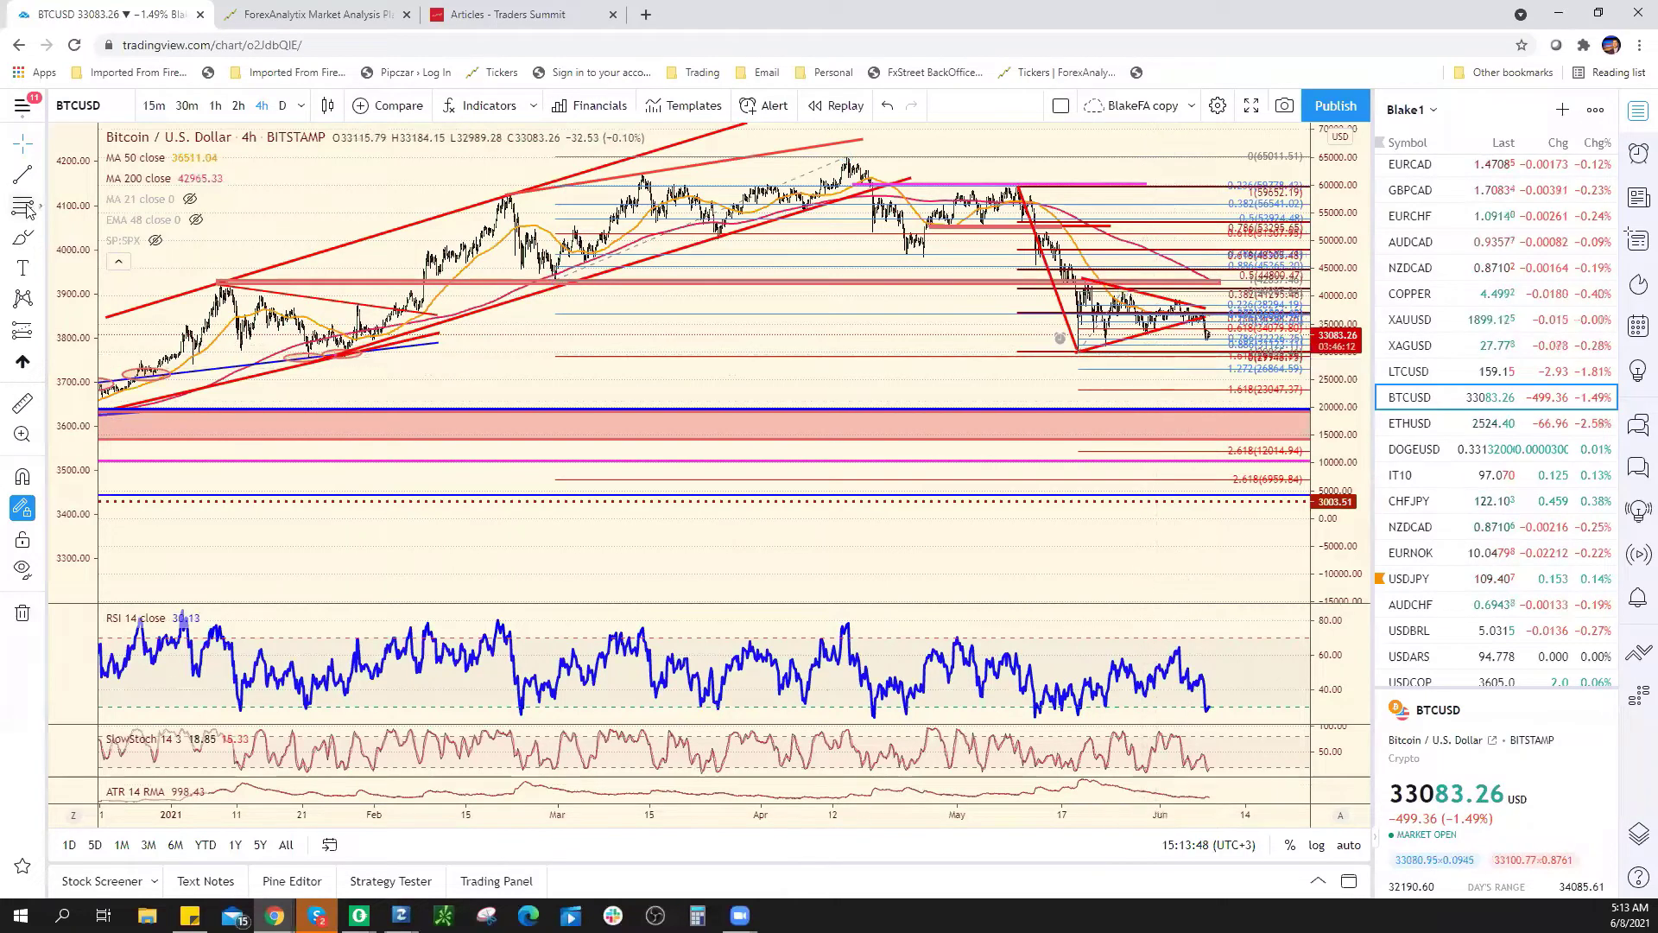
{"action": "left_click", "coordinate": [38, 237]}
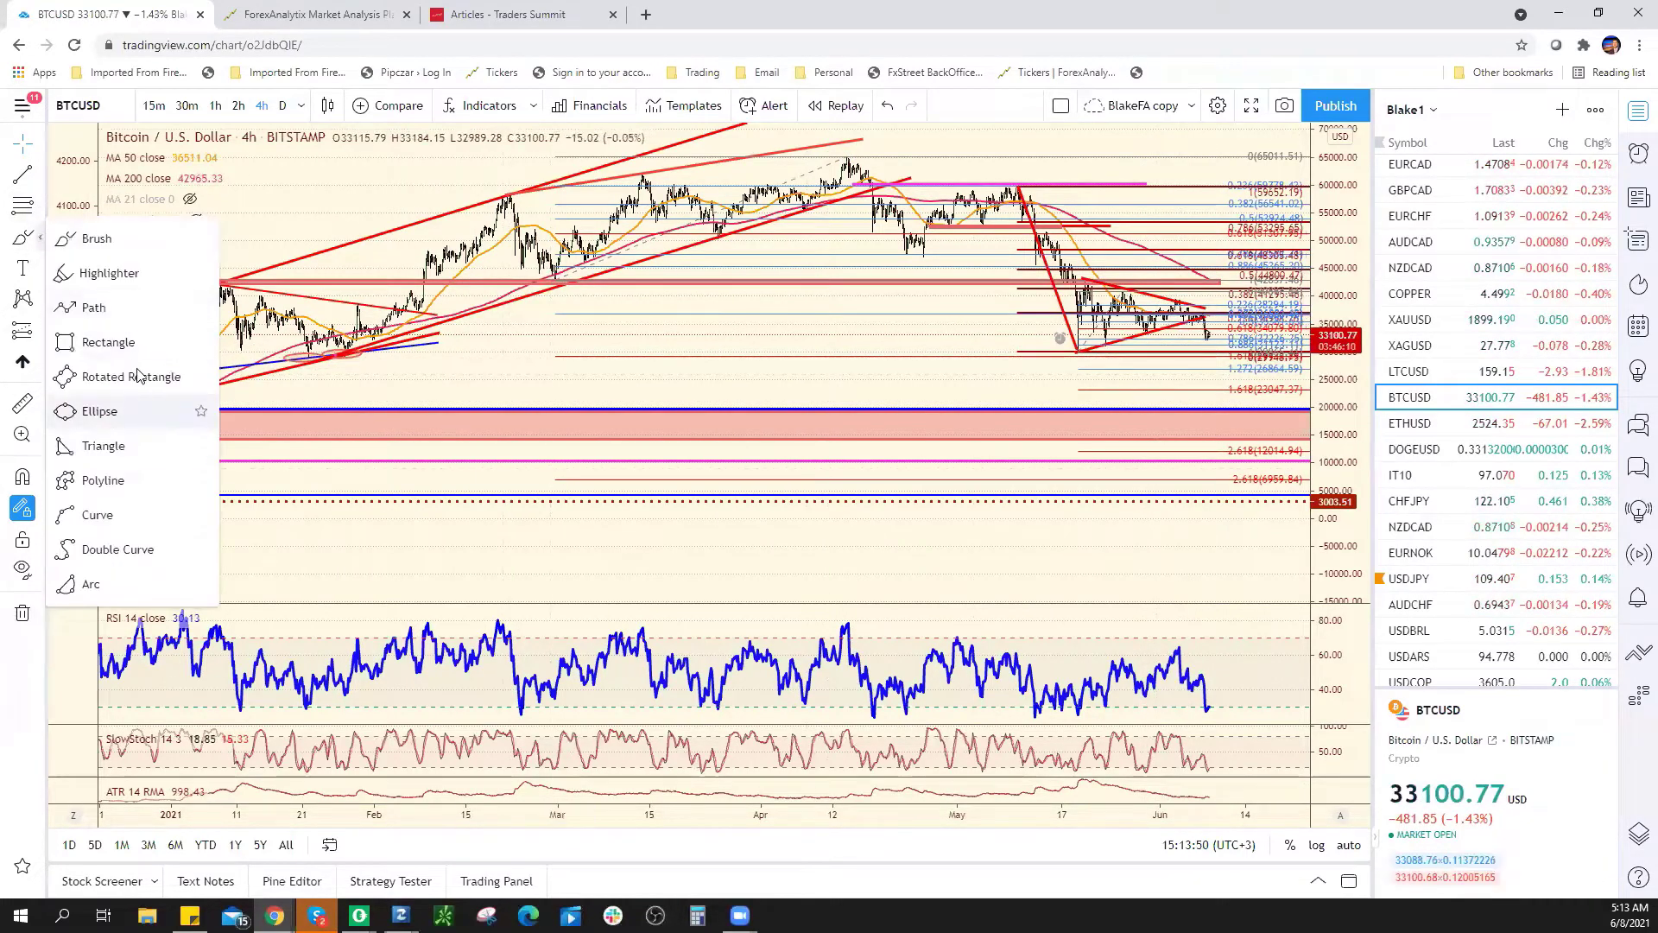
{"action": "left_click", "coordinate": [108, 342]}
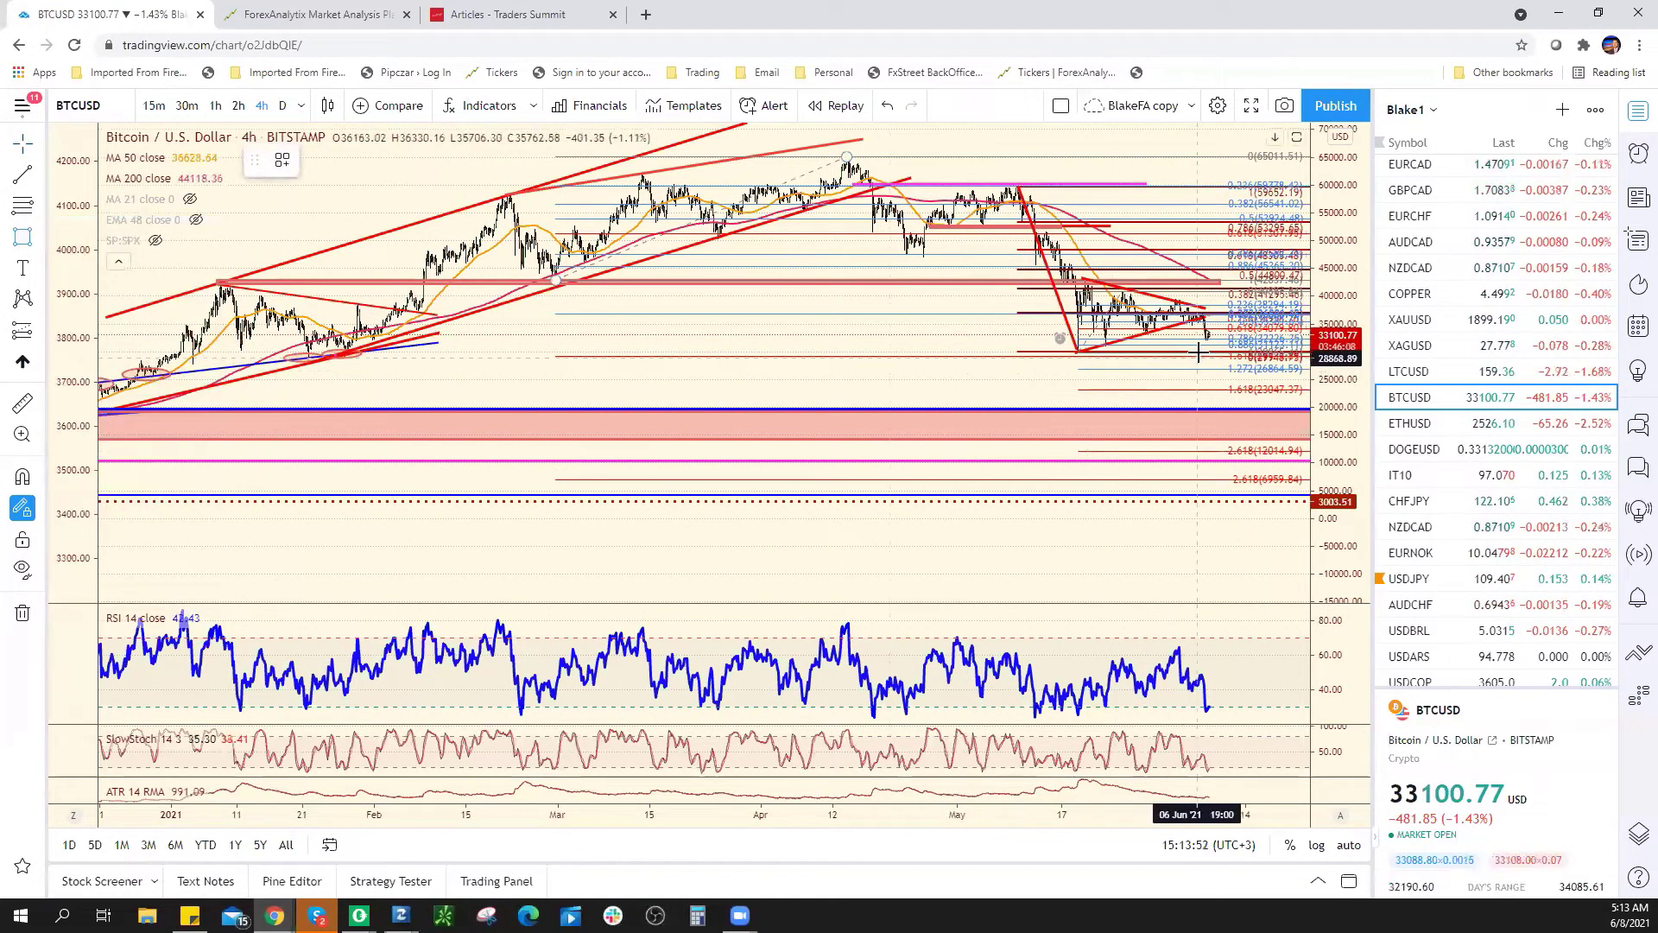
{"action": "left_click_drag", "start_coordinate": [1197, 352], "coordinate": [1243, 407]}
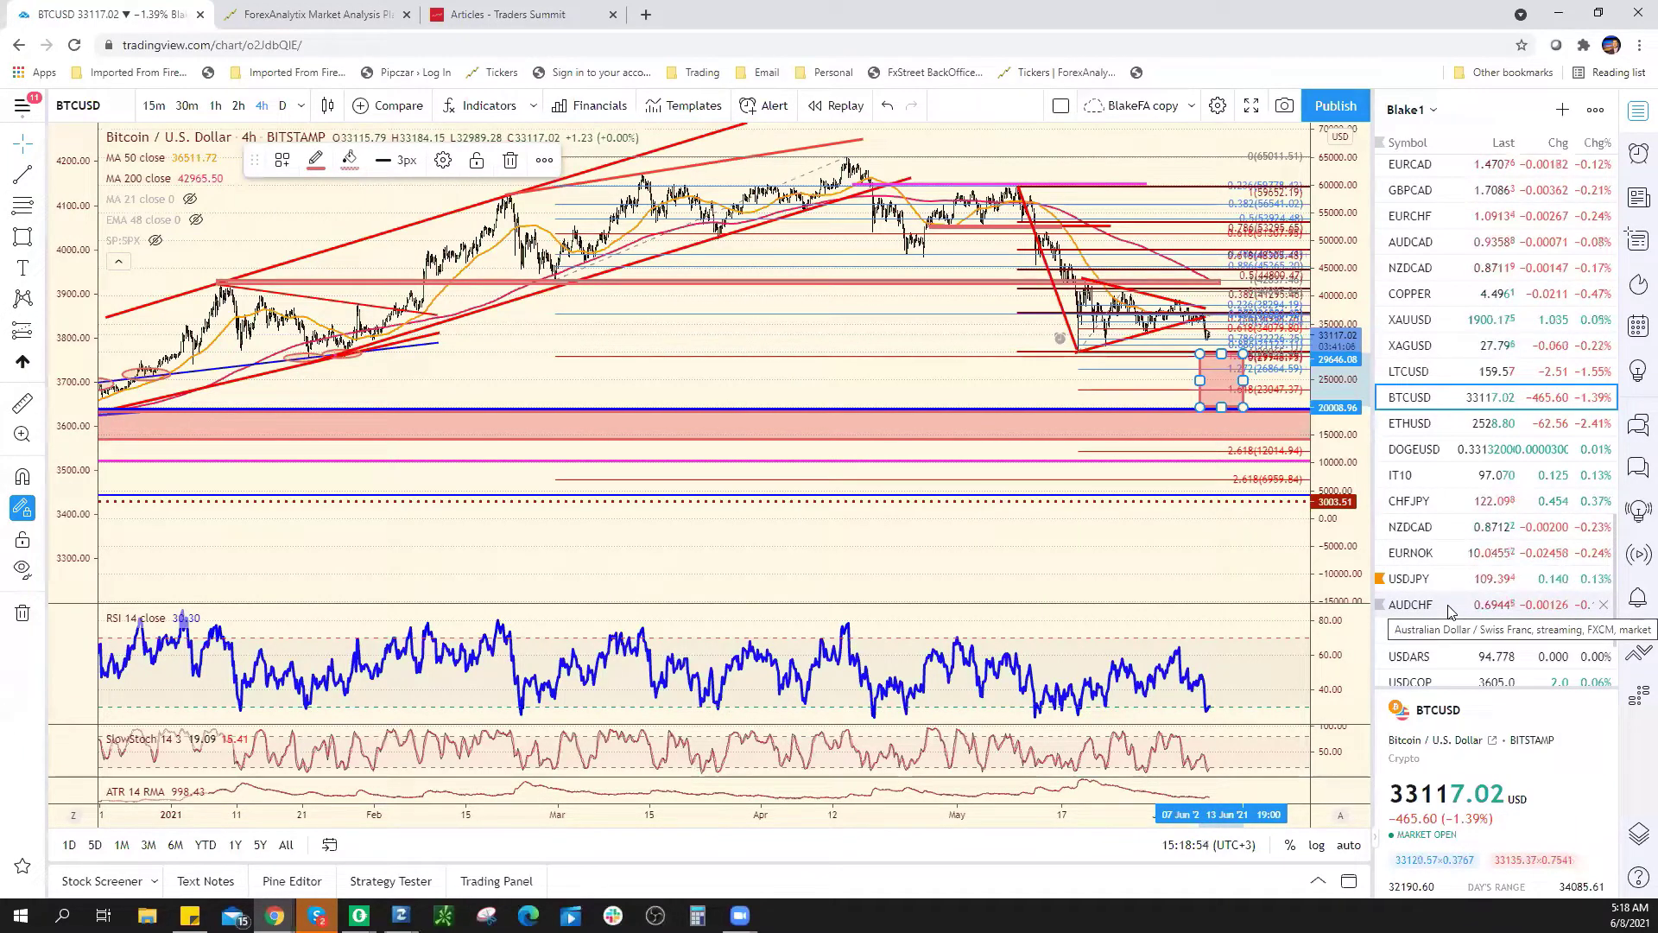
Step: Zoom the 4-hour BTCUSD chart out and back in around the 29,646–20,009 box
{"action": "scroll", "coordinate": [1455, 613], "scroll_direction": "down", "scroll_amount": 3}
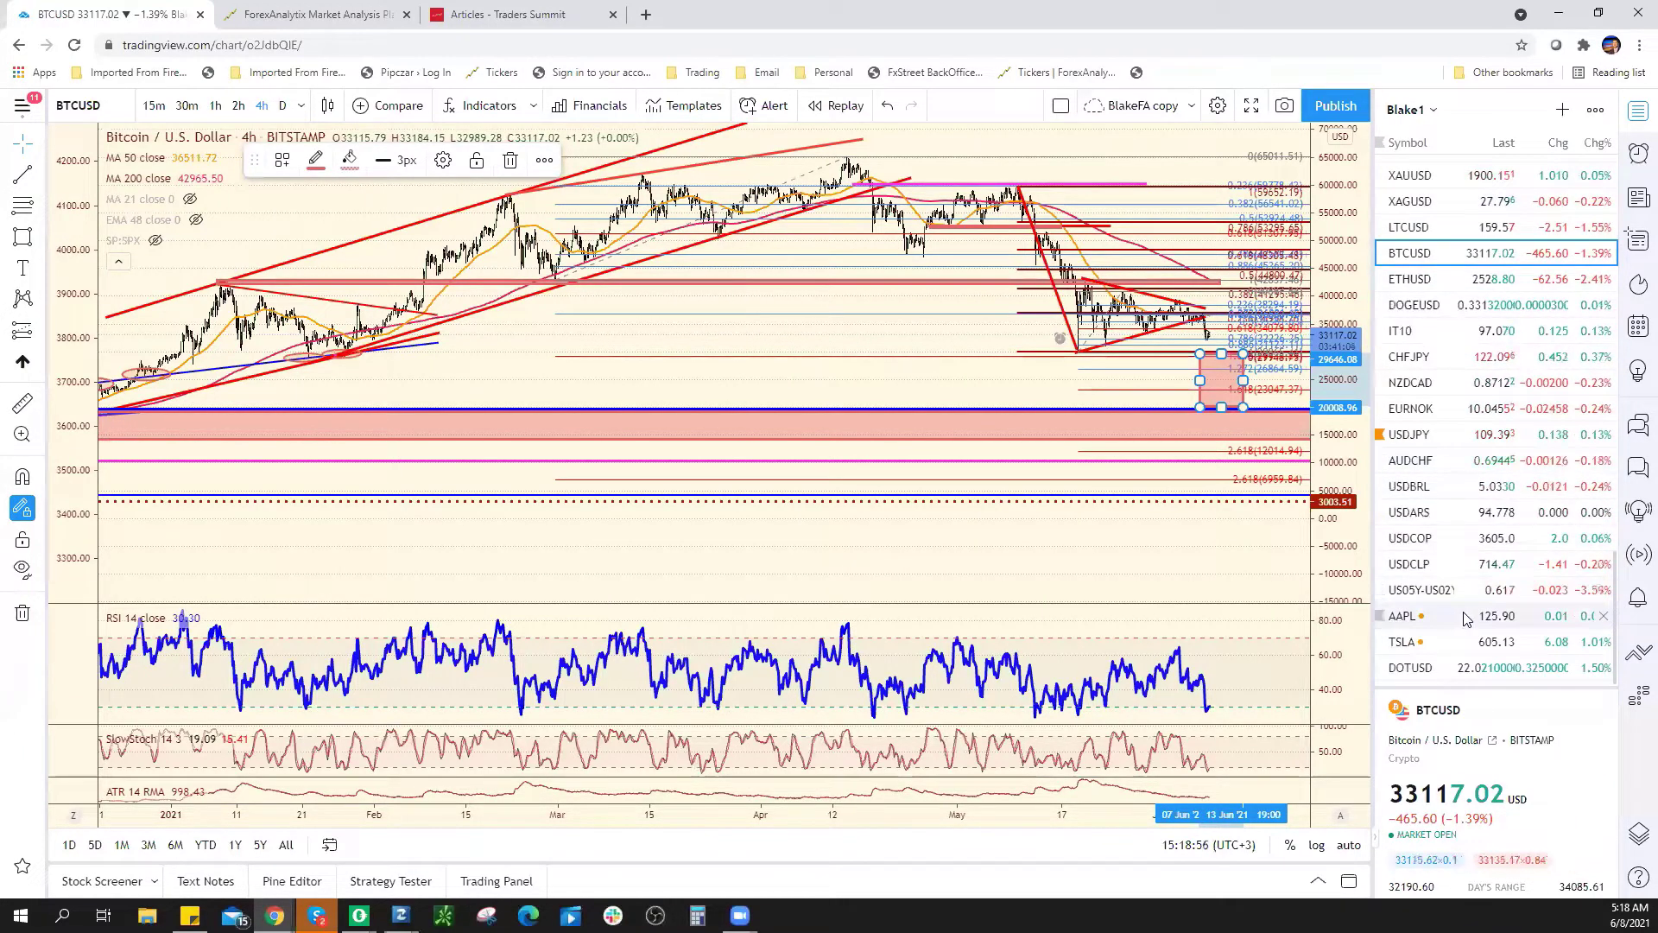
{"action": "scroll", "coordinate": [1465, 616], "scroll_direction": "up", "scroll_amount": 3}
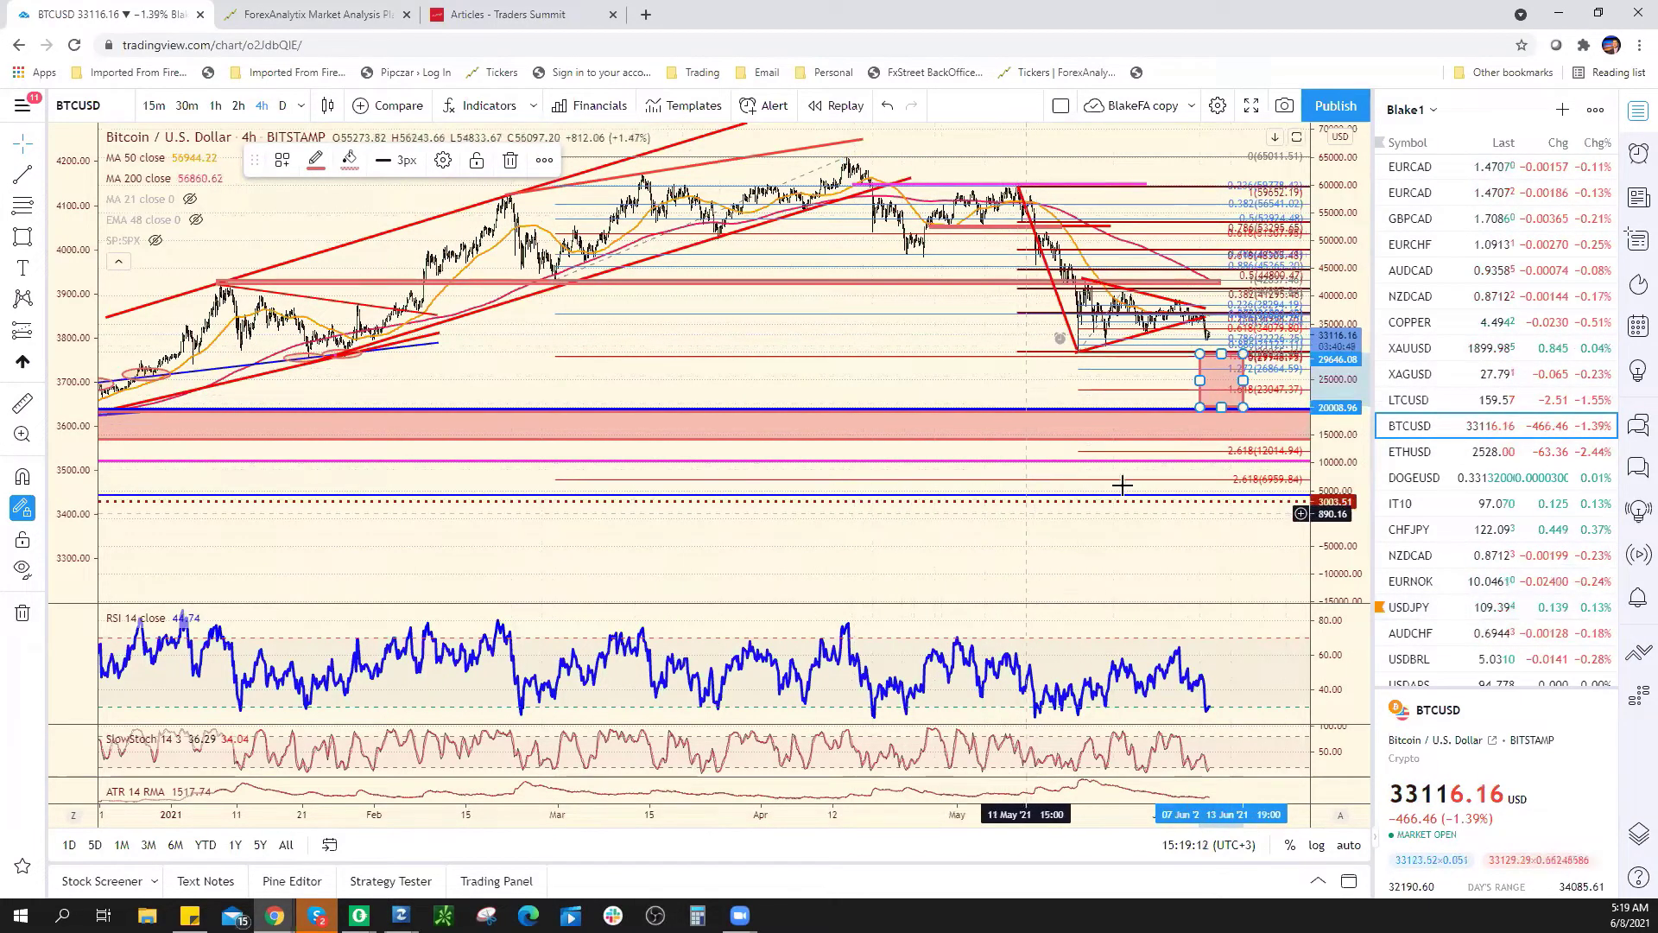
Step: Delete the red shaded box from the BTCUSD chart
{"action": "right_click", "coordinate": [1245, 388]}
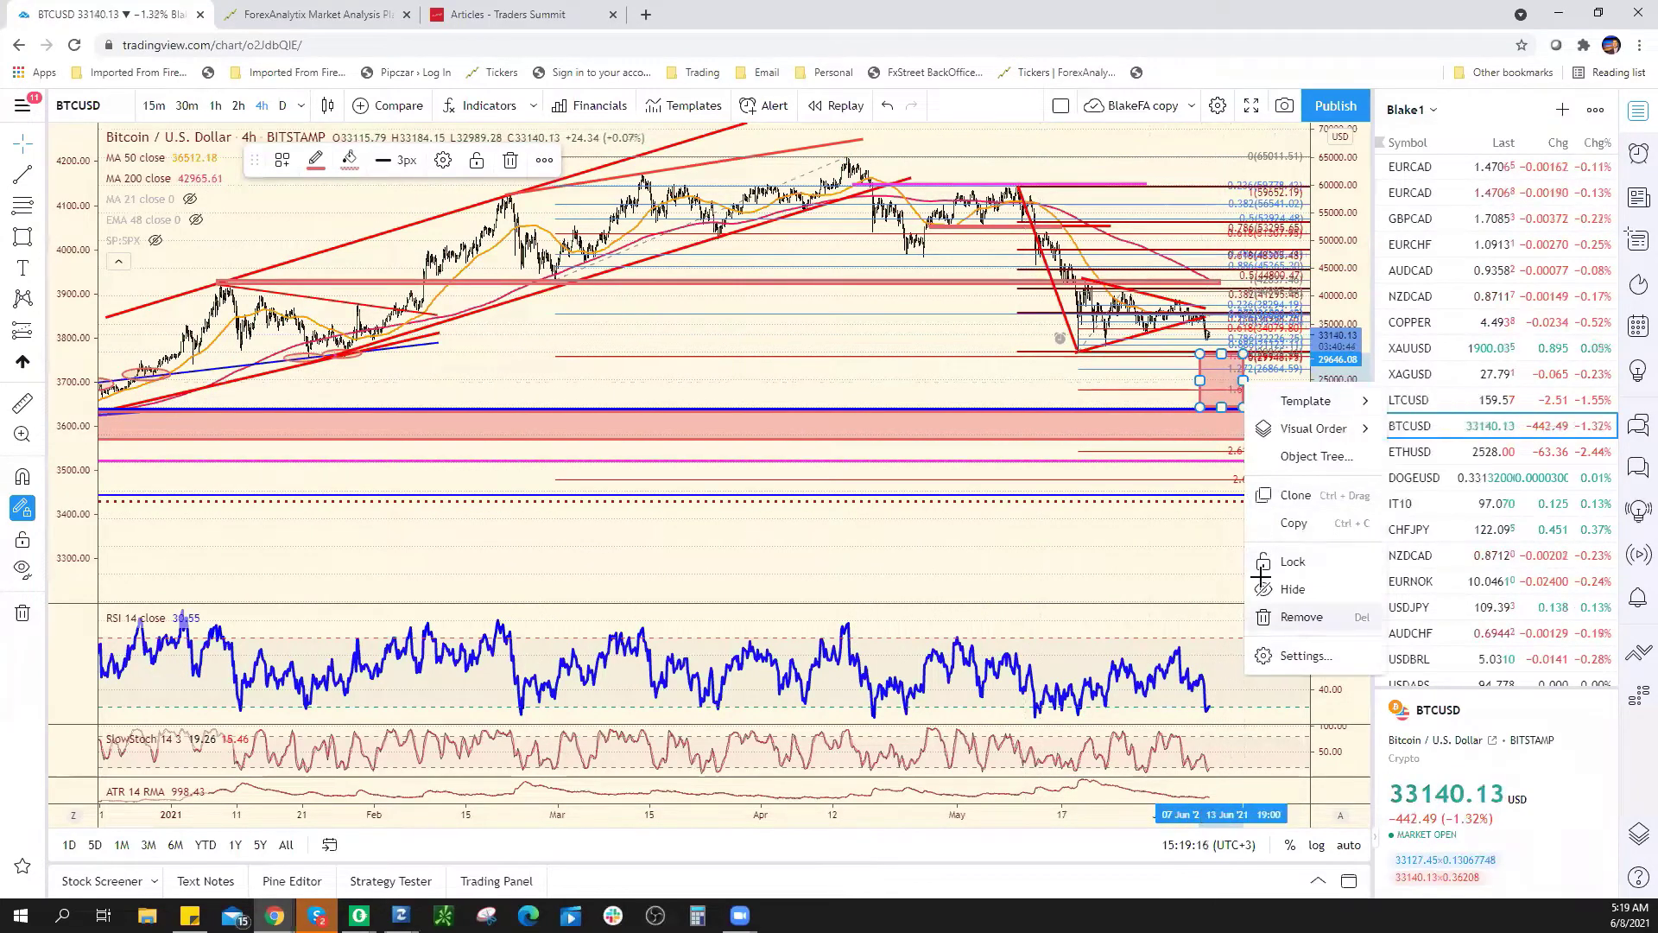
{"action": "left_click", "coordinate": [1277, 614]}
{"action": "scroll", "coordinate": [1207, 430], "scroll_direction": "down", "scroll_amount": 5}
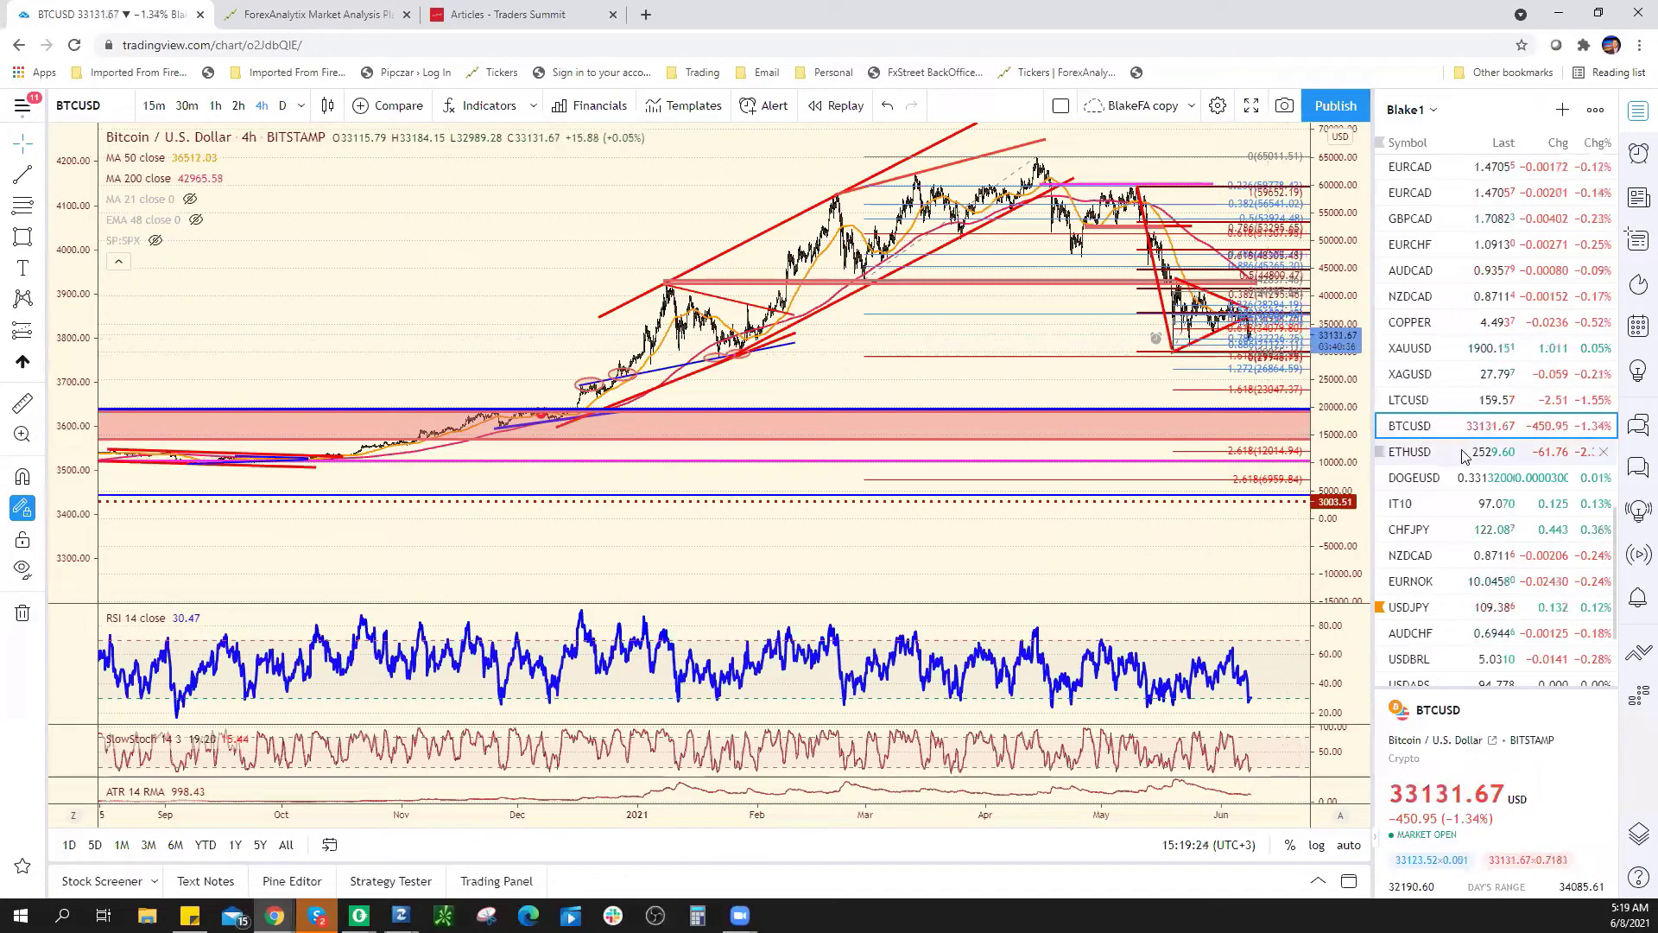
Step: Zoom the time axis to show Bitcoin price history back to September 2020
{"action": "scroll", "coordinate": [1470, 457], "scroll_direction": "up", "scroll_amount": 5}
{"action": "scroll", "coordinate": [1473, 458], "scroll_direction": "up", "scroll_amount": 4}
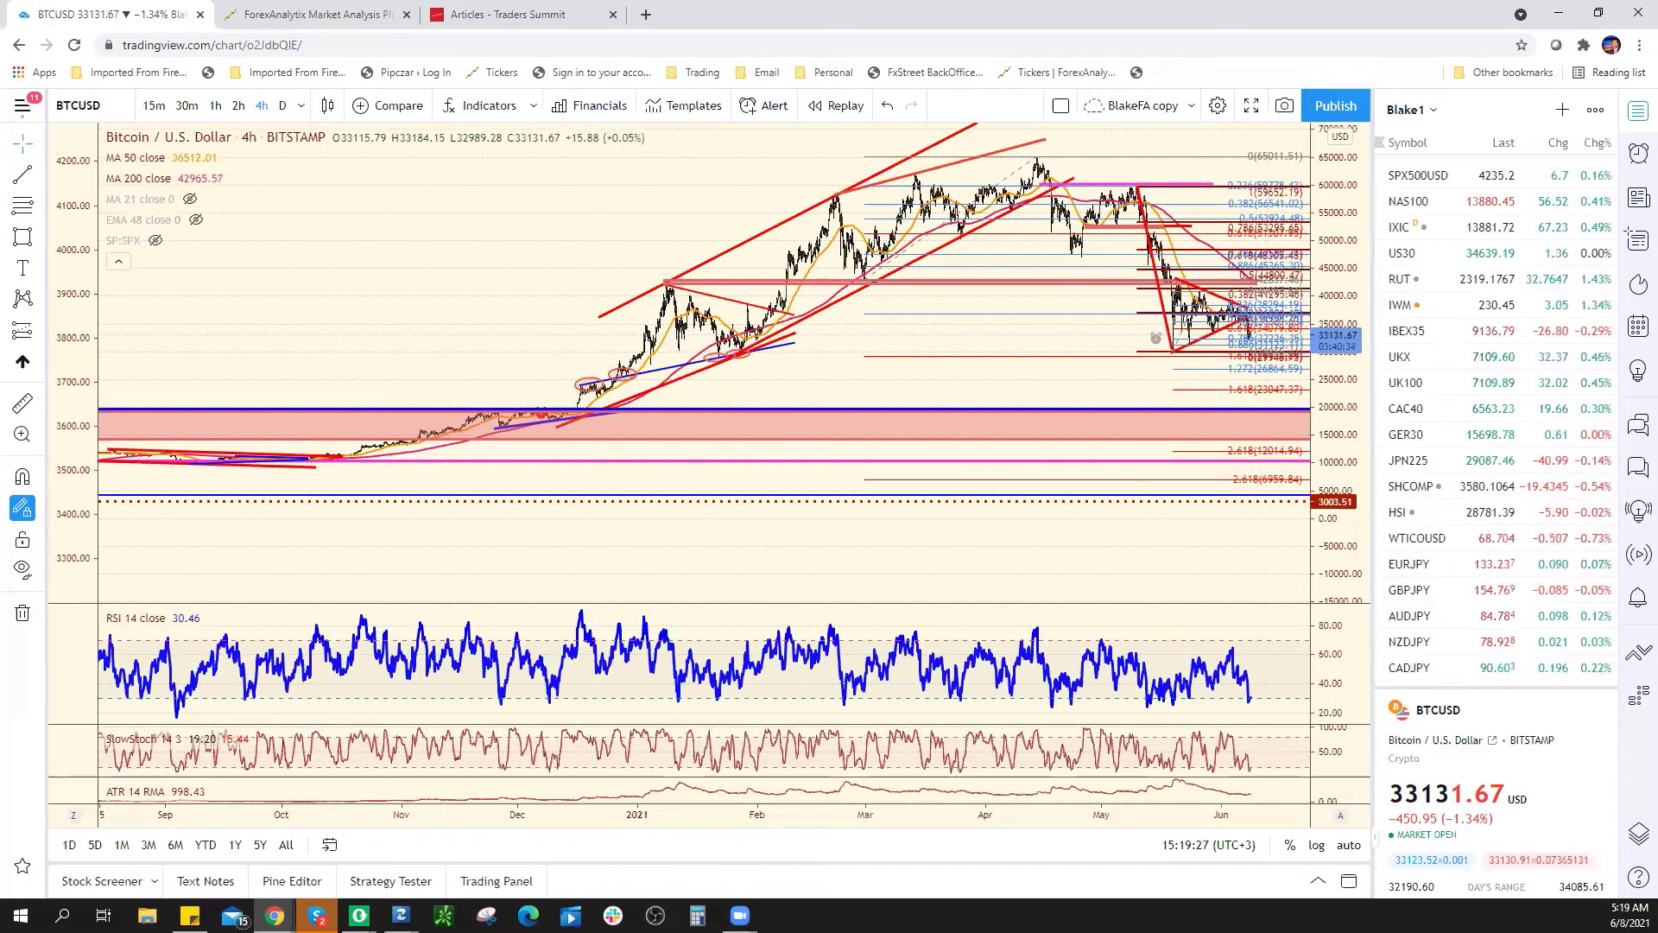
{"action": "scroll", "coordinate": [1534, 469], "scroll_direction": "up", "scroll_amount": 6}
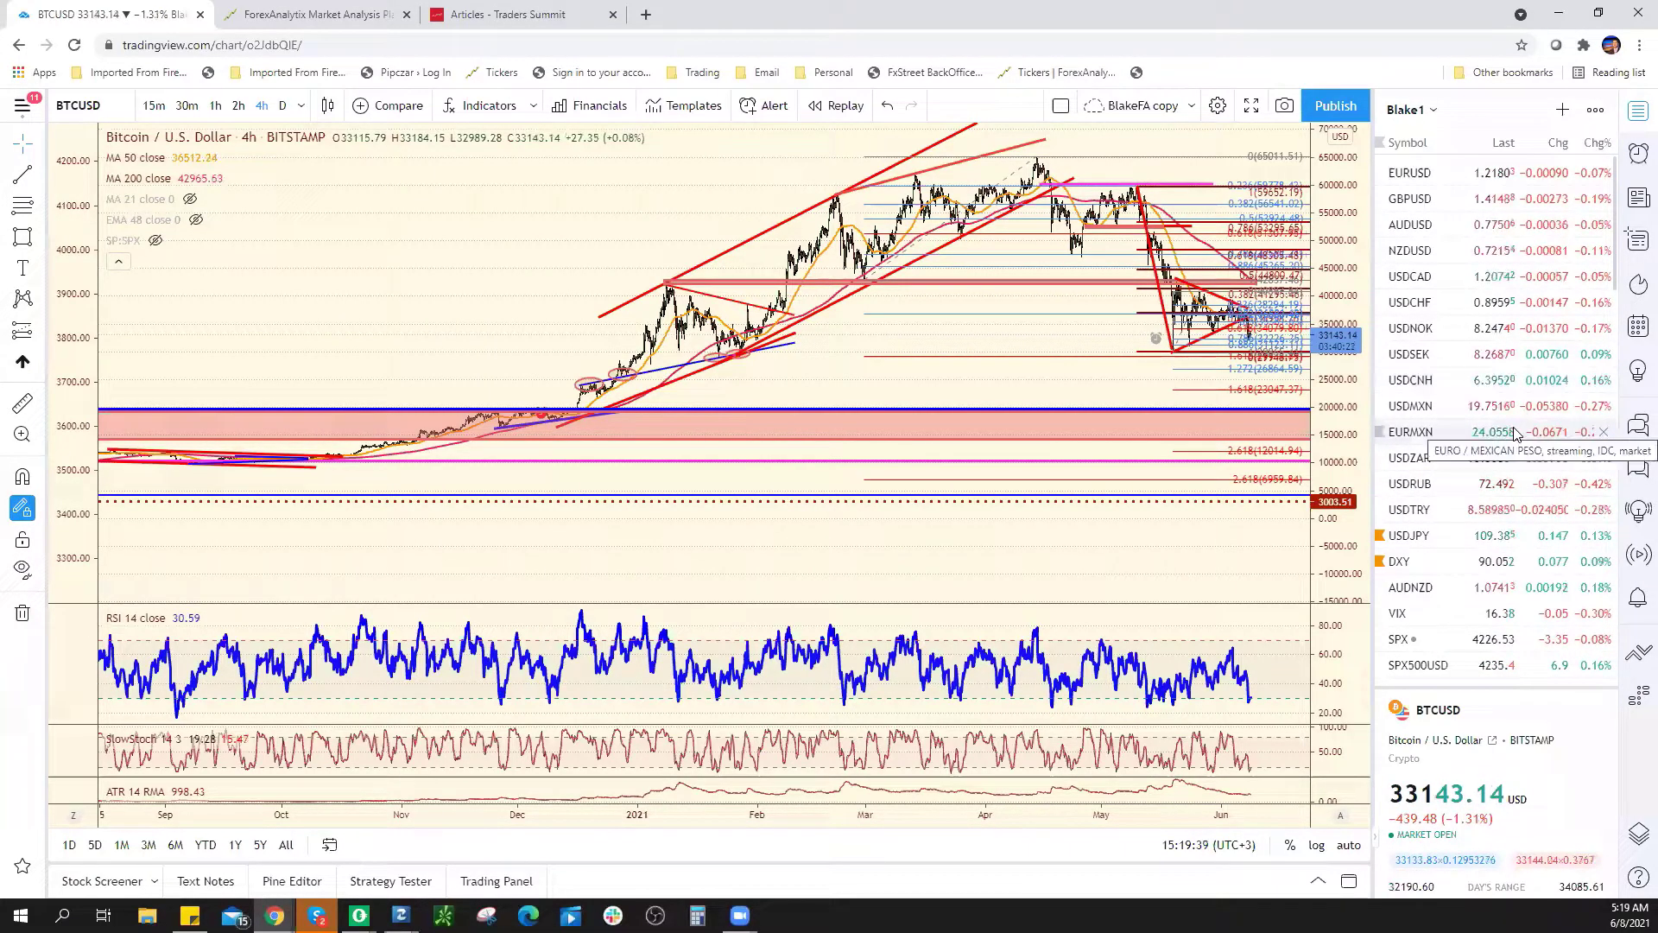
{"action": "scroll", "coordinate": [1487, 566], "scroll_direction": "down", "scroll_amount": 2}
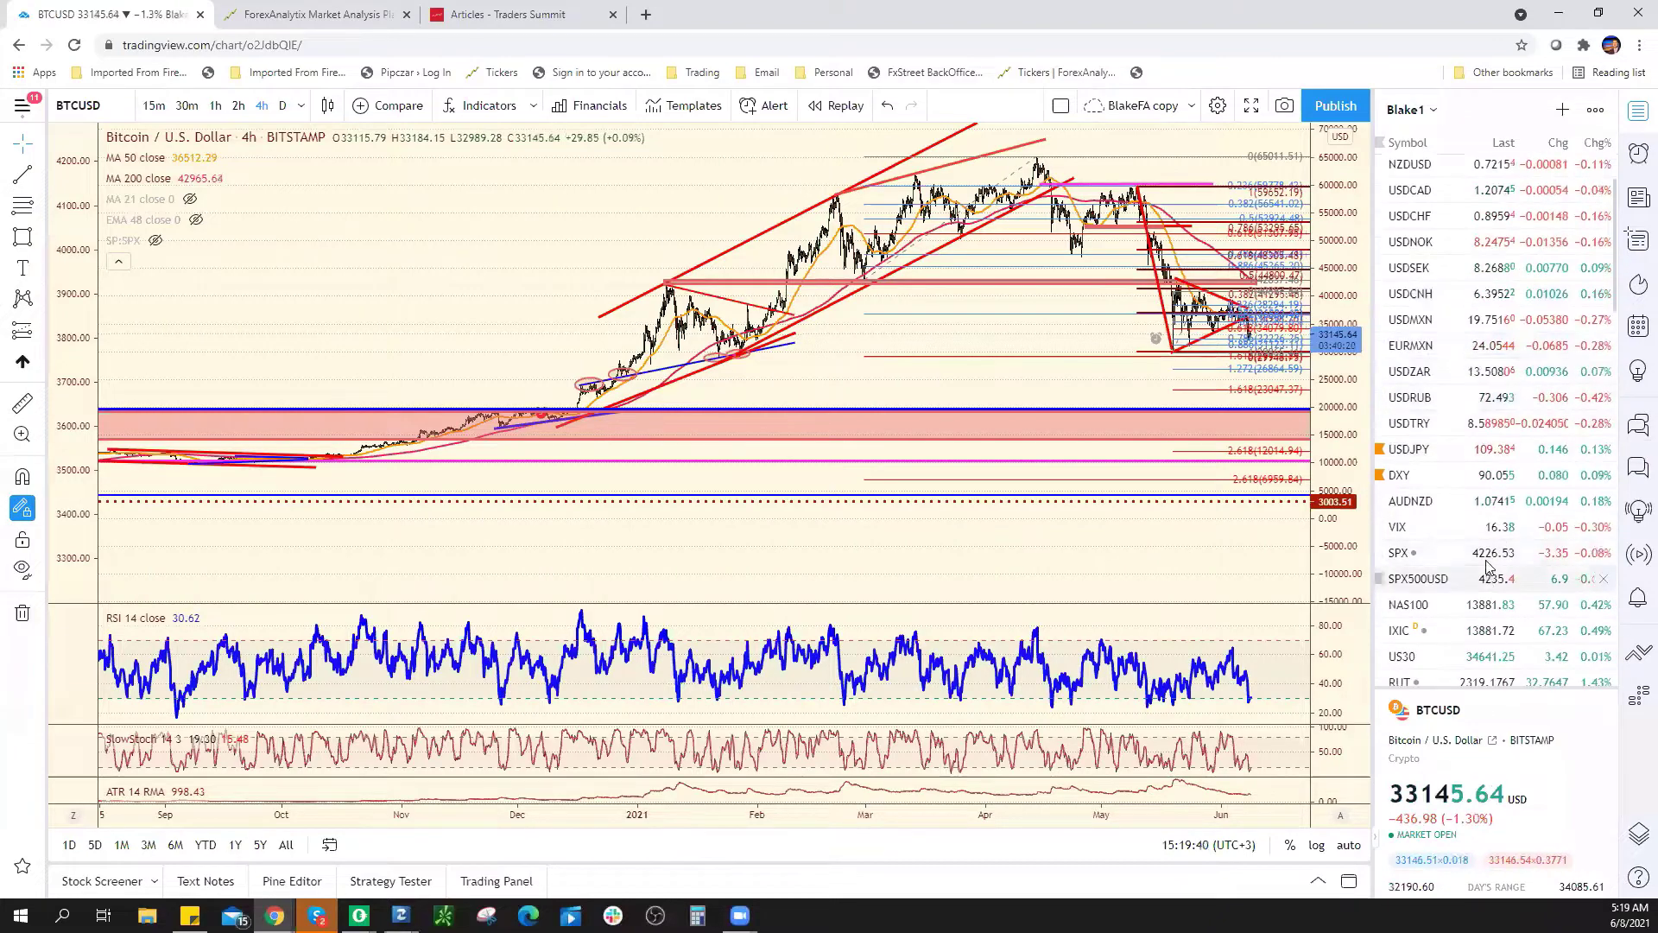
{"action": "left_click", "coordinate": [1491, 584]}
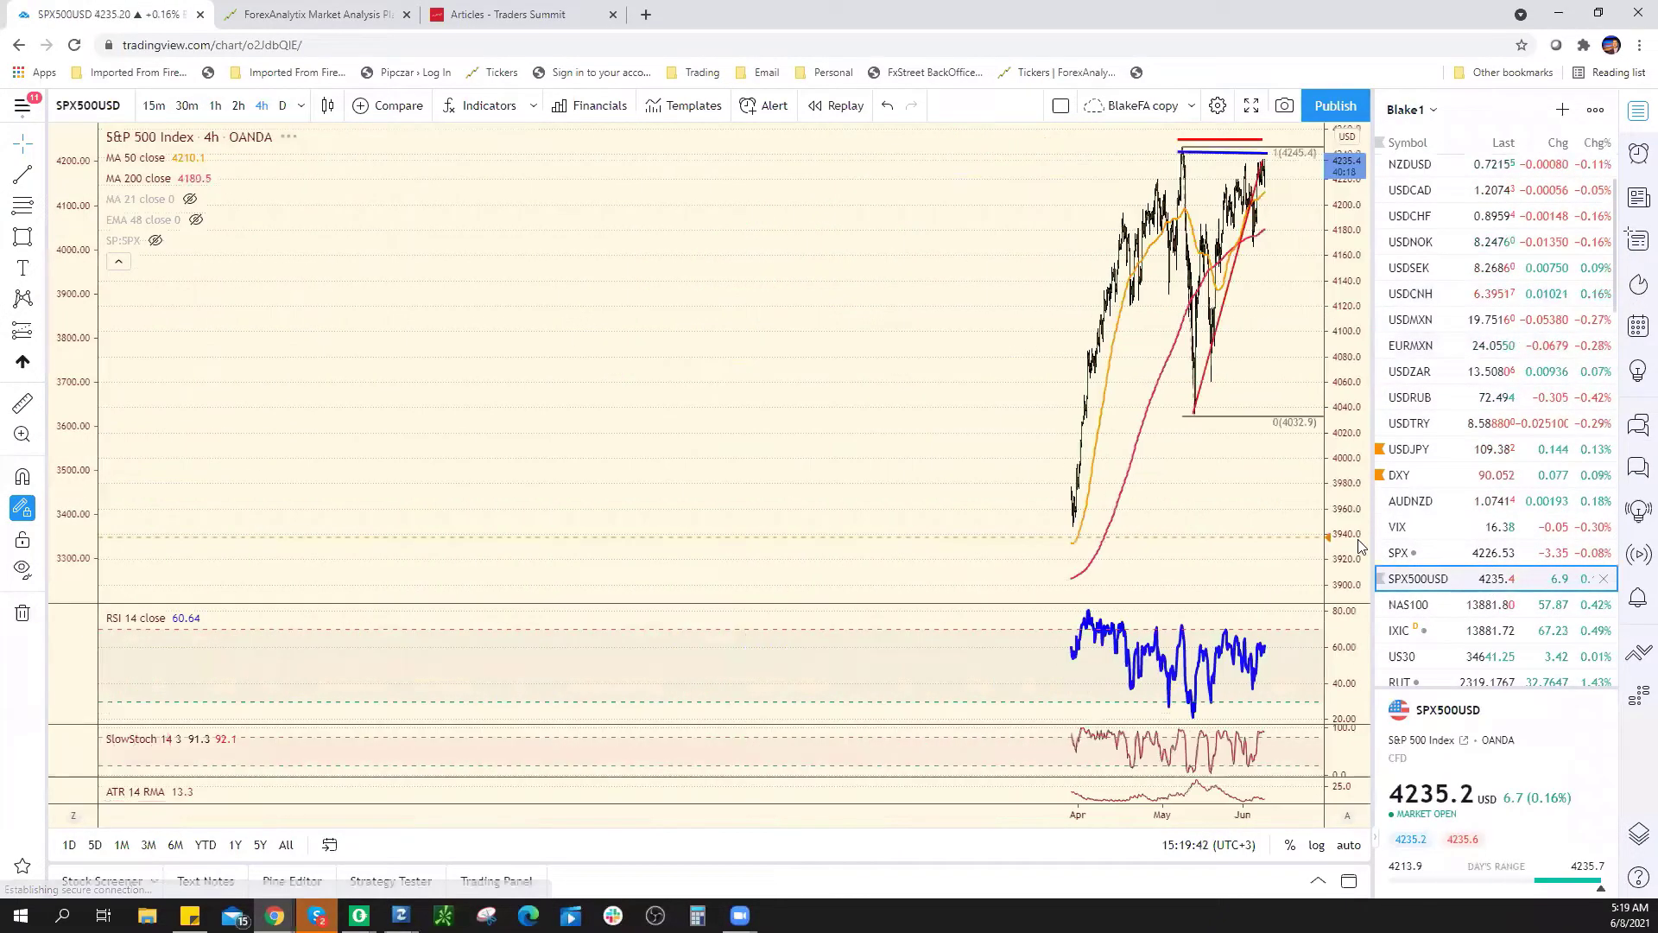
{"action": "scroll", "coordinate": [1209, 426], "scroll_direction": "up", "scroll_amount": 6}
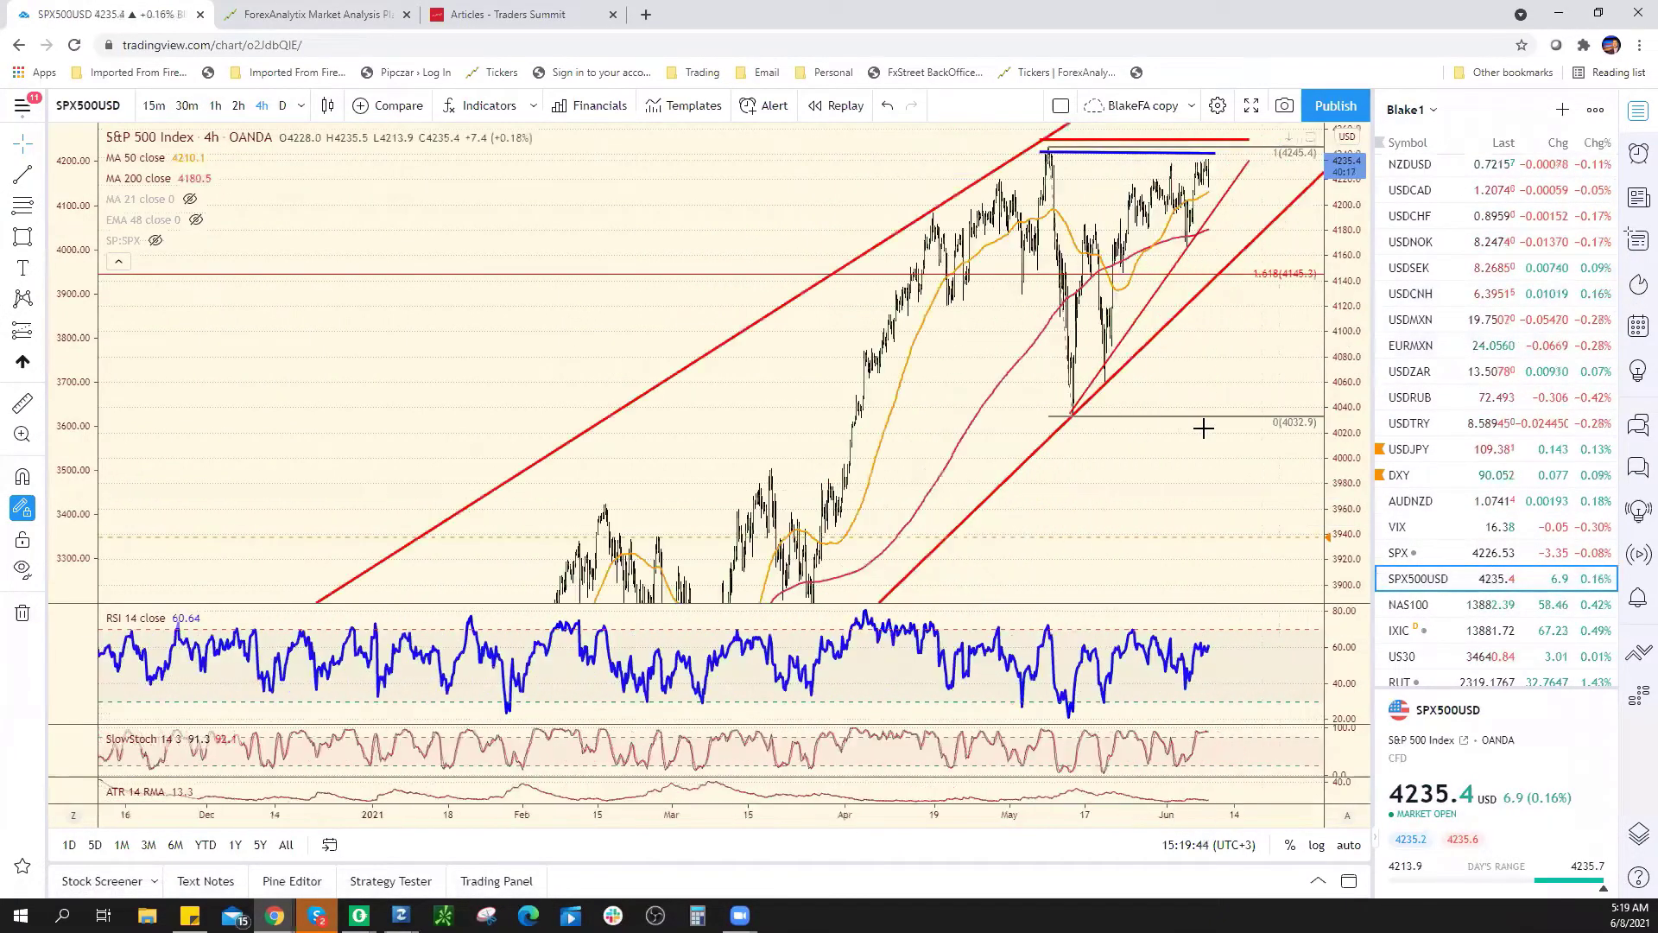
{"action": "scroll", "coordinate": [944, 411], "scroll_direction": "up", "scroll_amount": 4}
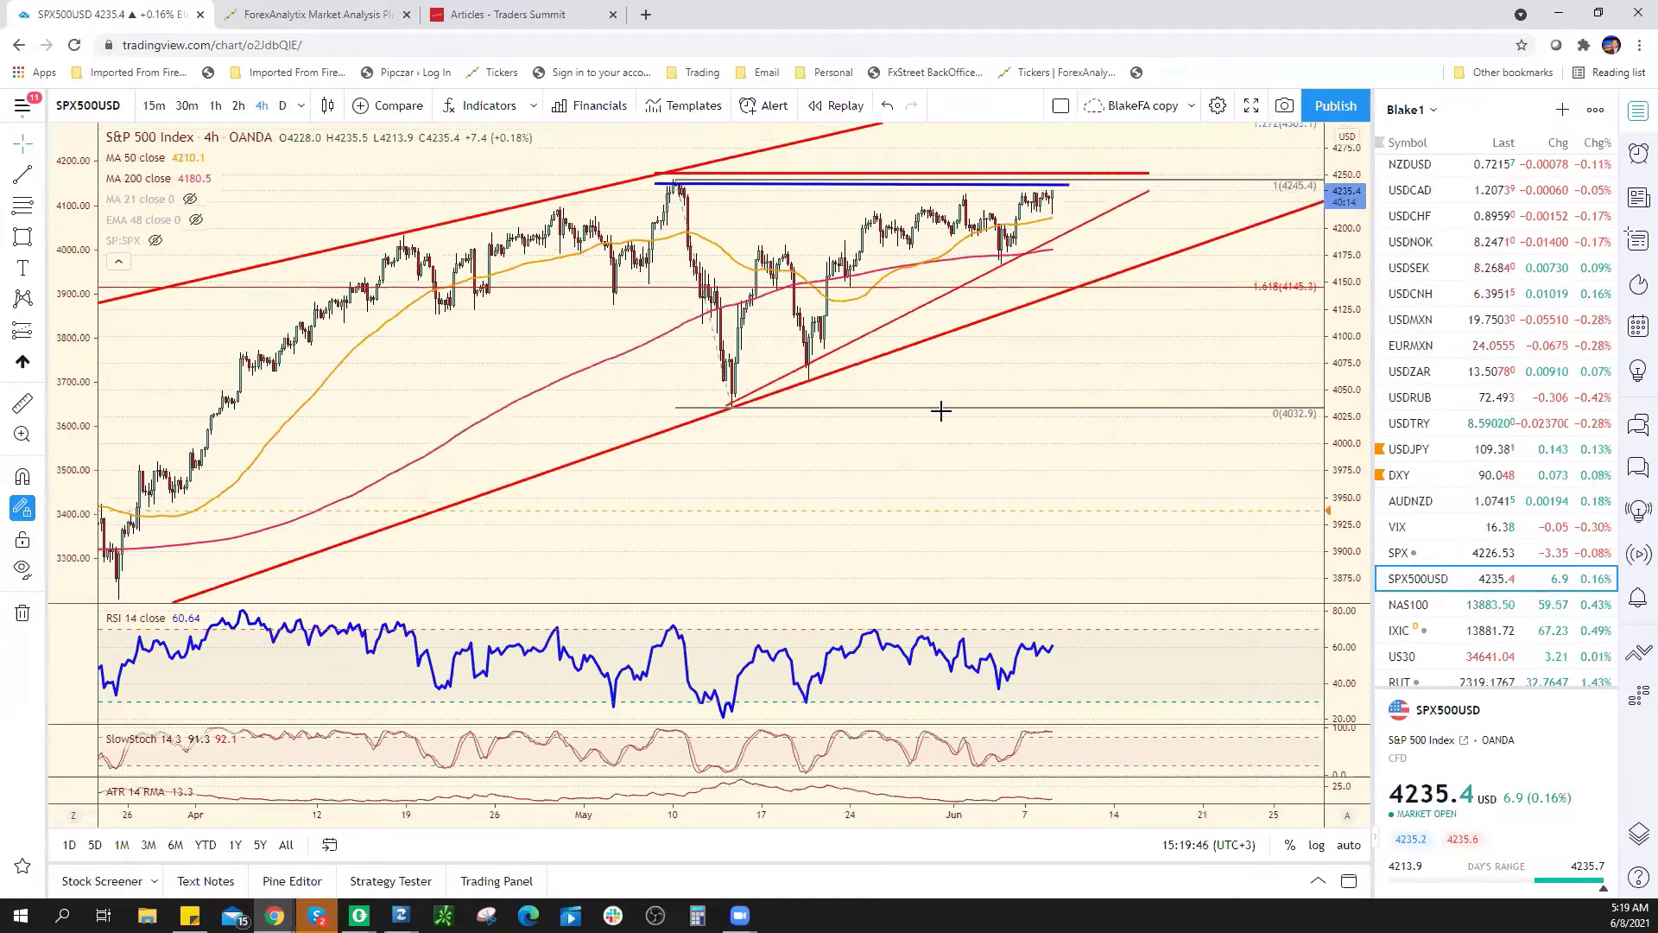
{"action": "left_click_drag", "start_coordinate": [1344, 259], "coordinate": [1337, 357]}
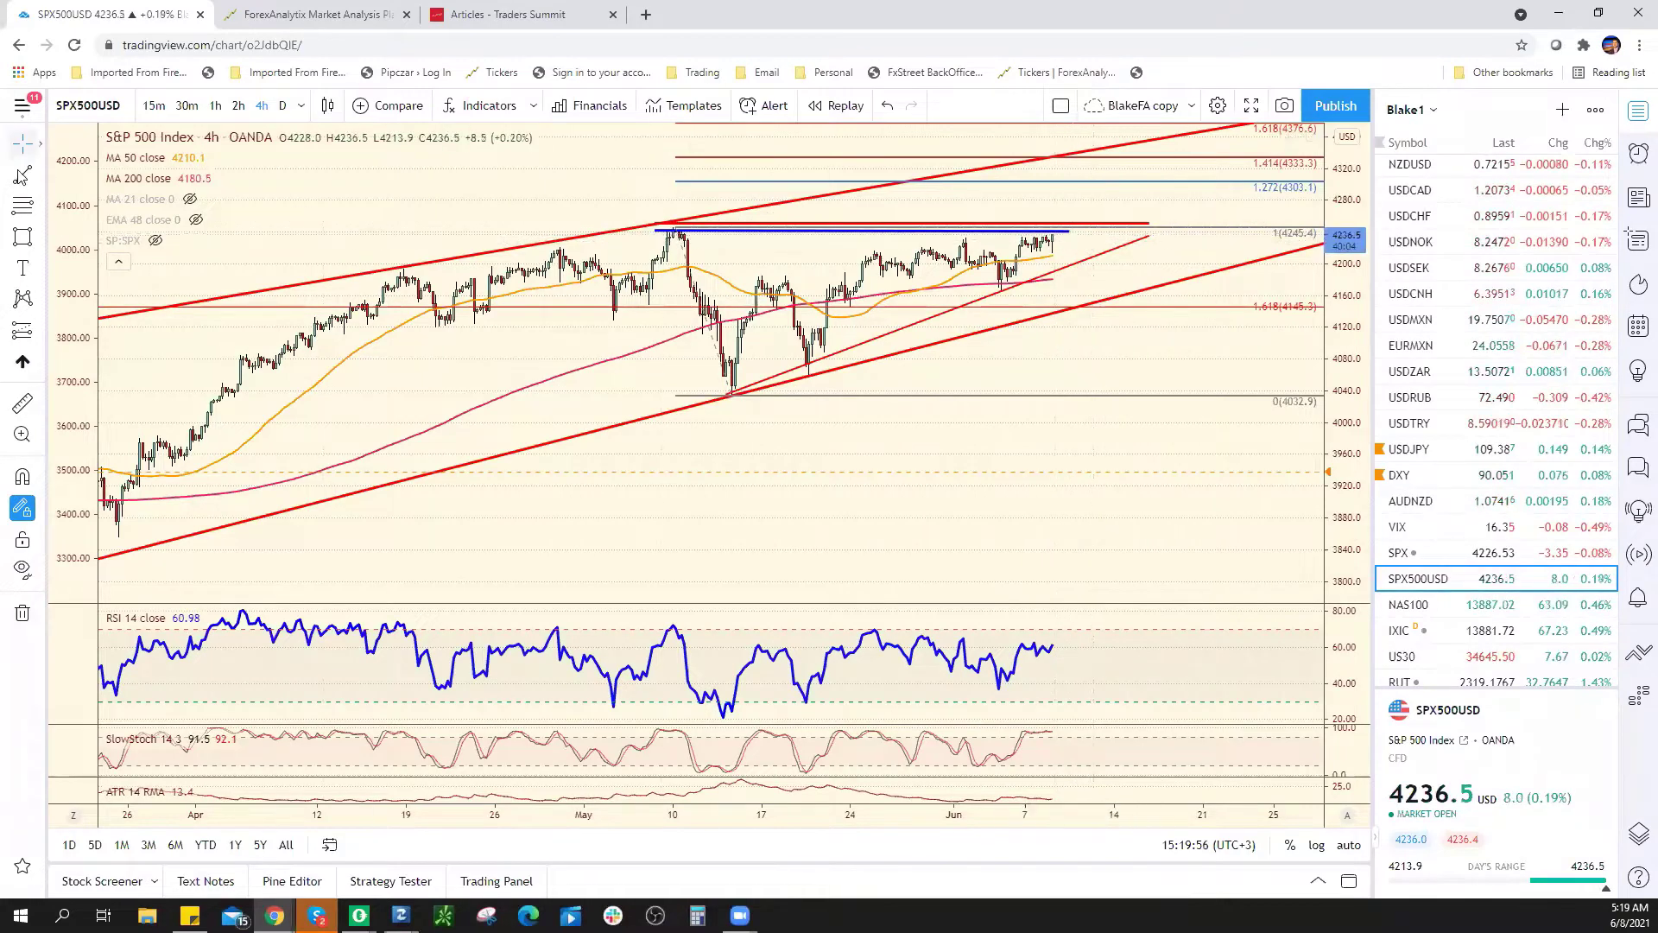
Step: Sketch a black projected path on SPX500 and remove its right leg
{"action": "left_click", "coordinate": [1060, 227]}
{"action": "left_click", "coordinate": [1106, 155]}
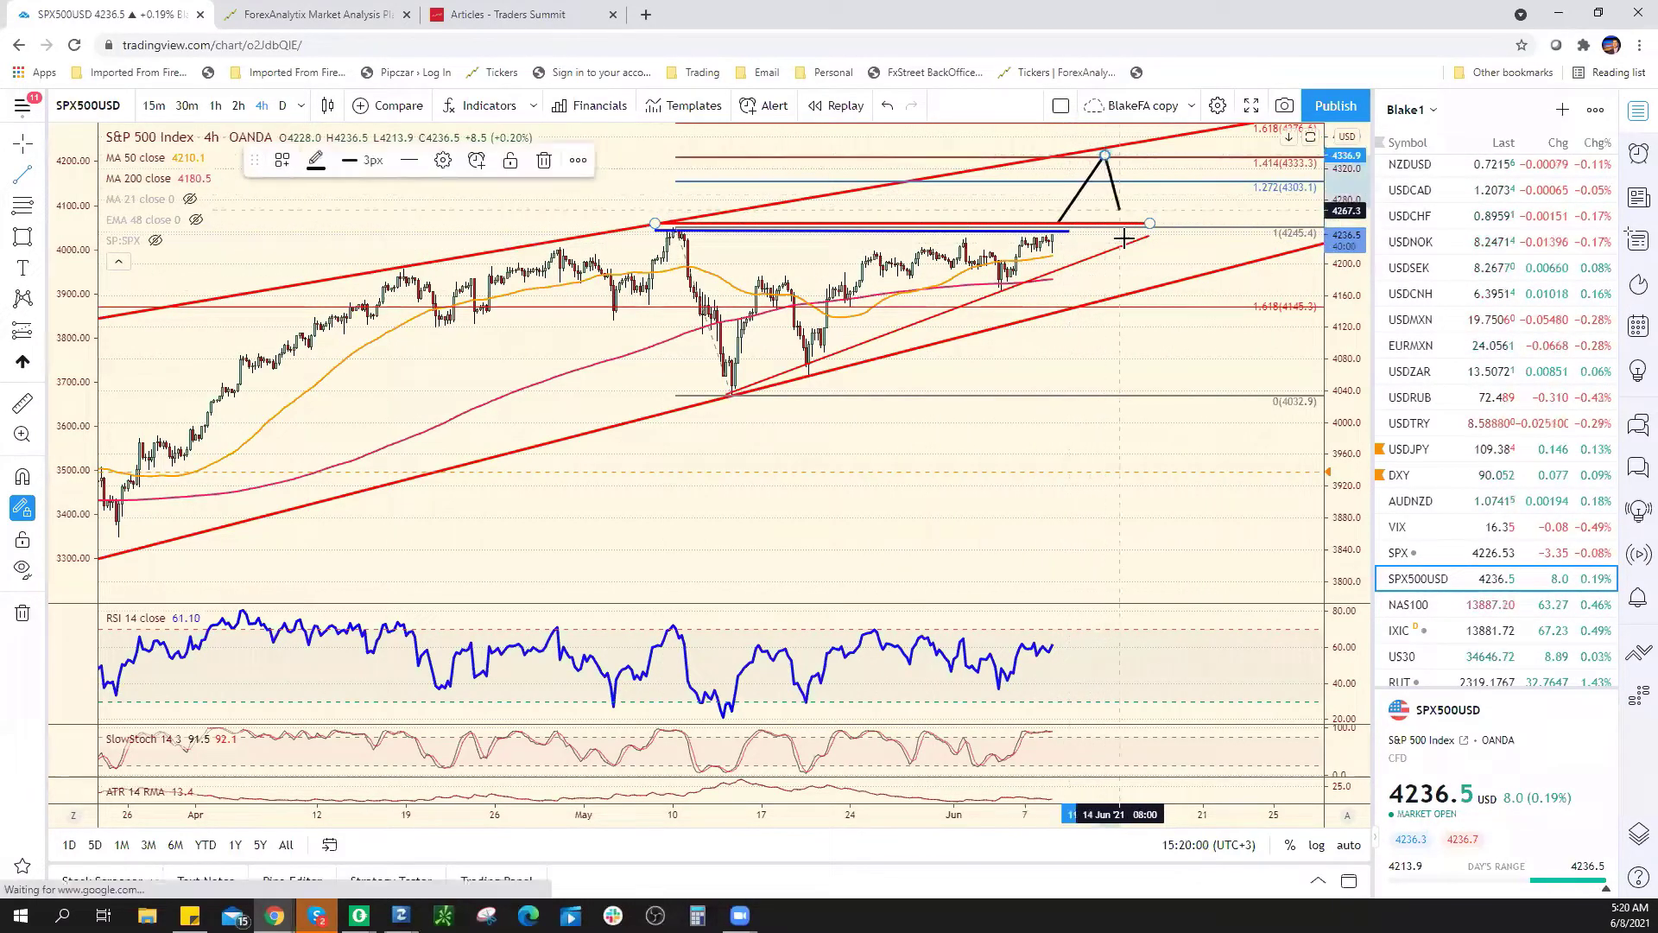
{"action": "double_click", "coordinate": [1136, 236]}
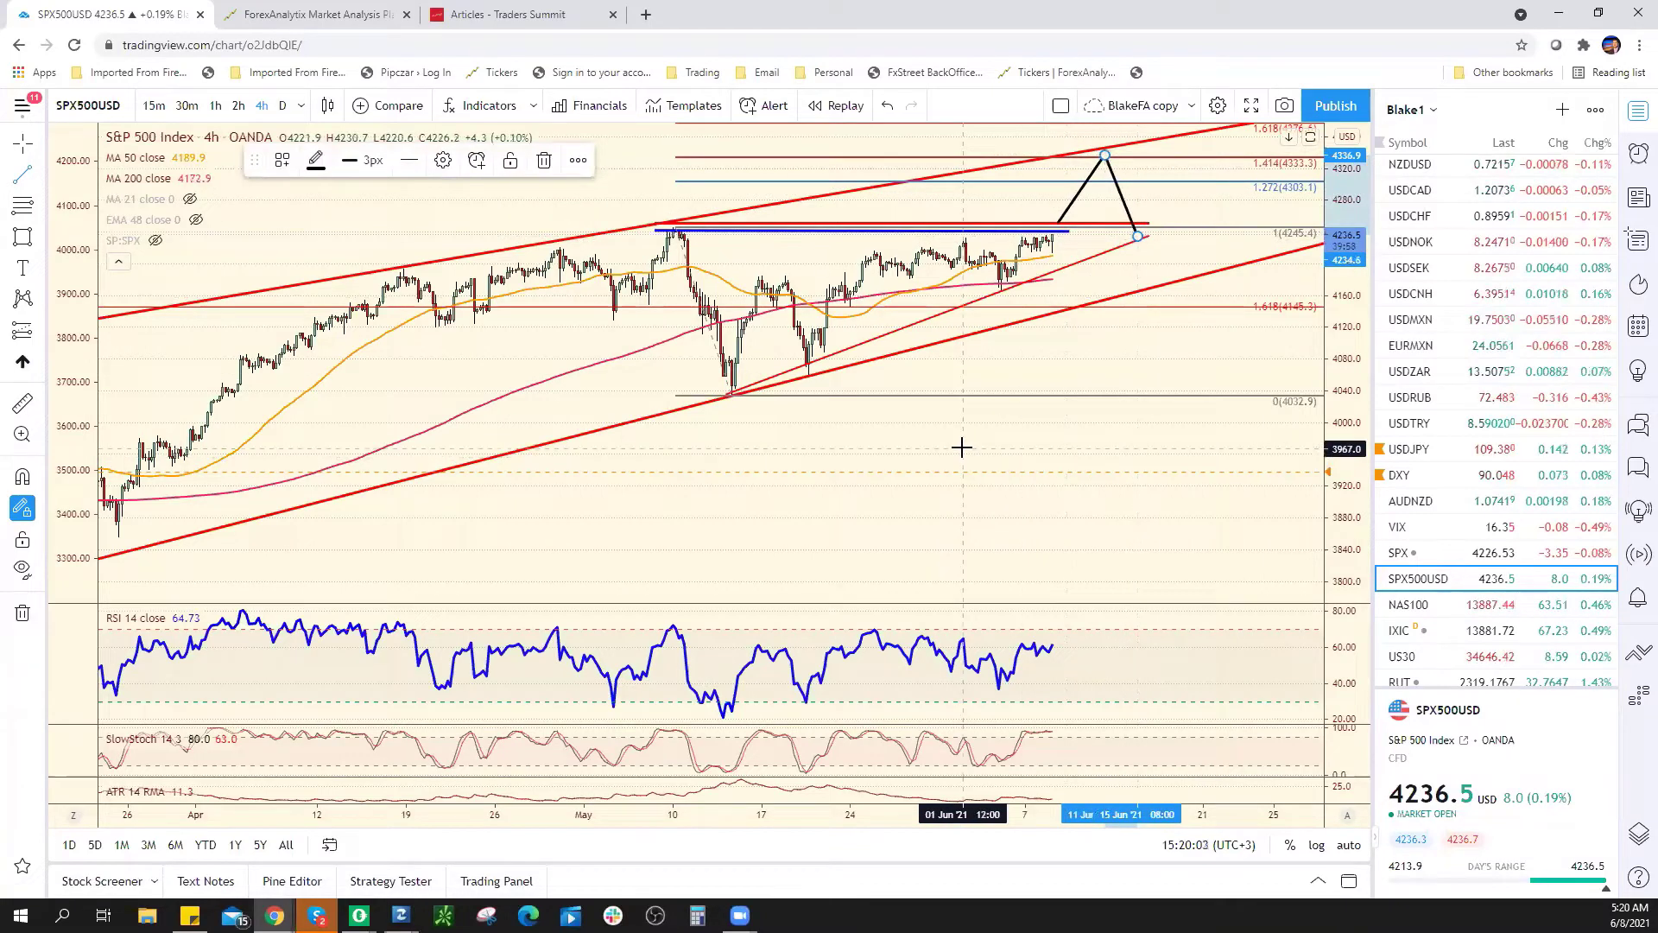
{"action": "right_click", "coordinate": [1122, 208]}
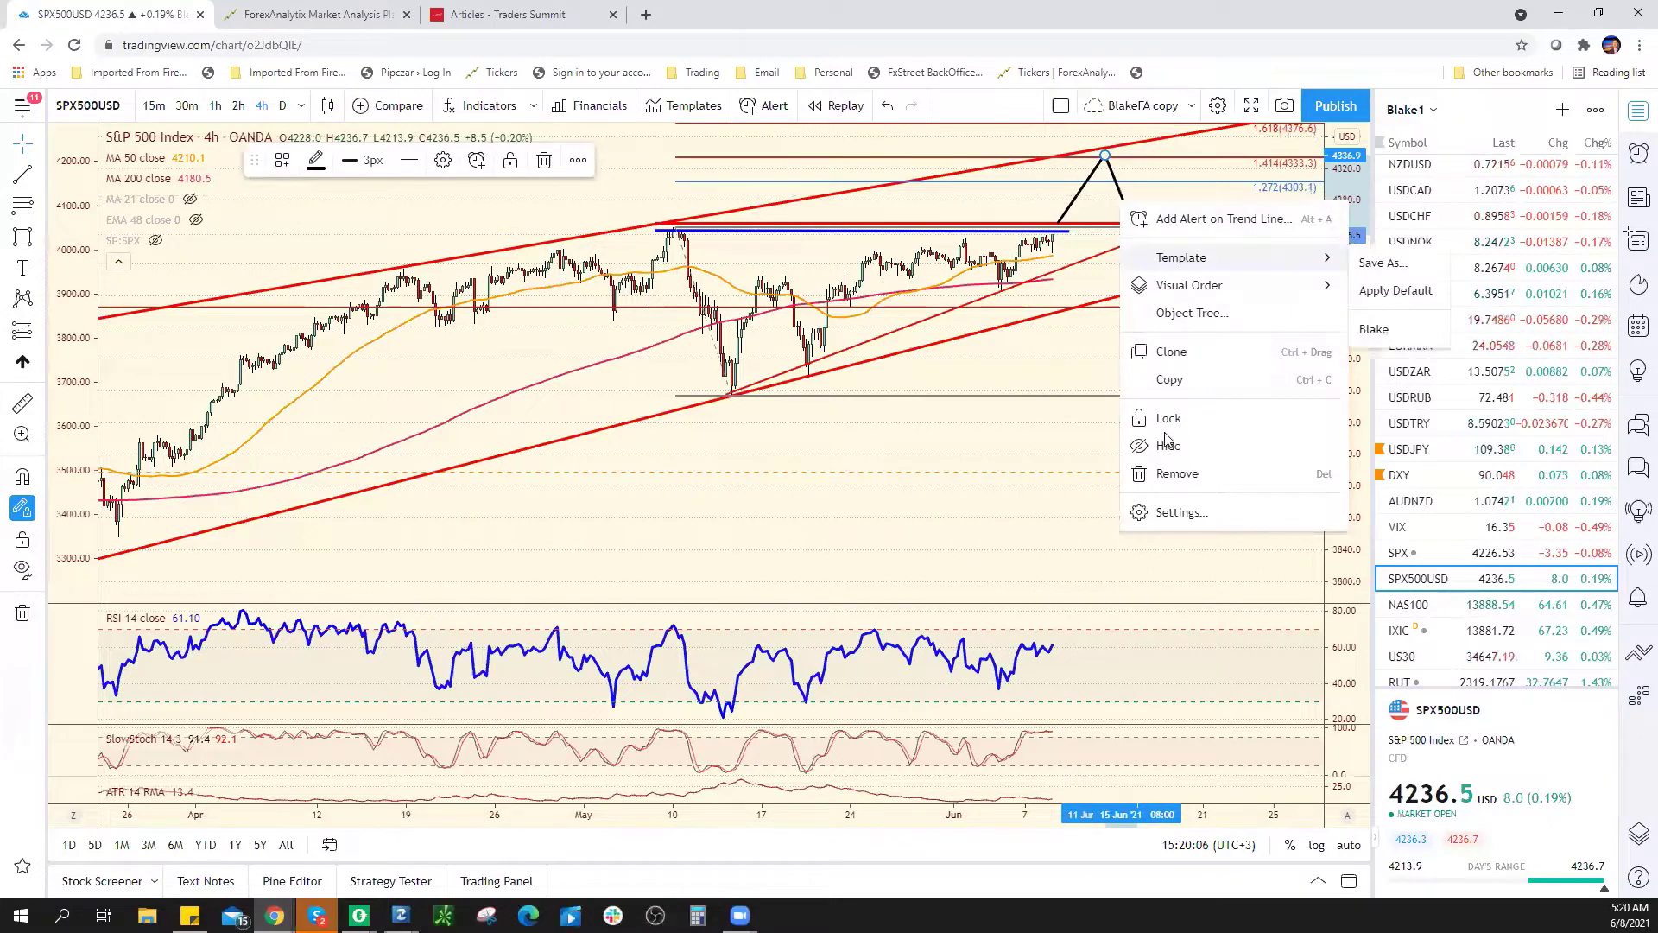
{"action": "left_click", "coordinate": [1167, 471]}
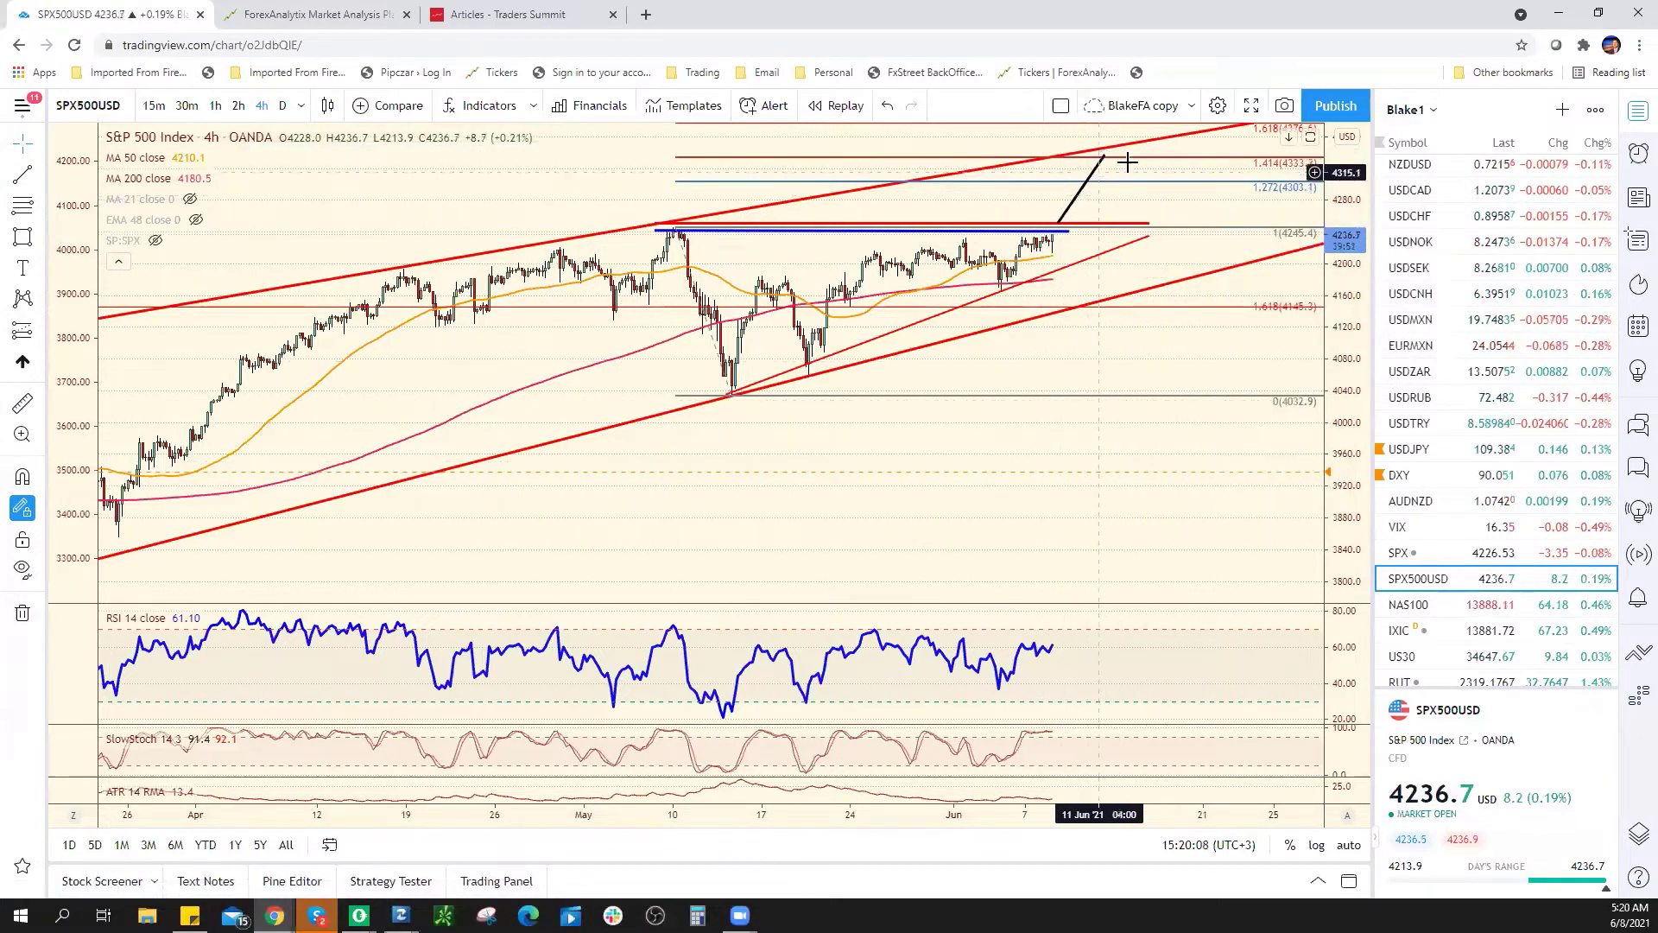
Step: Draw black levels below the May range and at the May highs, plus a down leg from the peak
{"action": "scroll", "coordinate": [1065, 385], "scroll_direction": "down", "scroll_amount": 3}
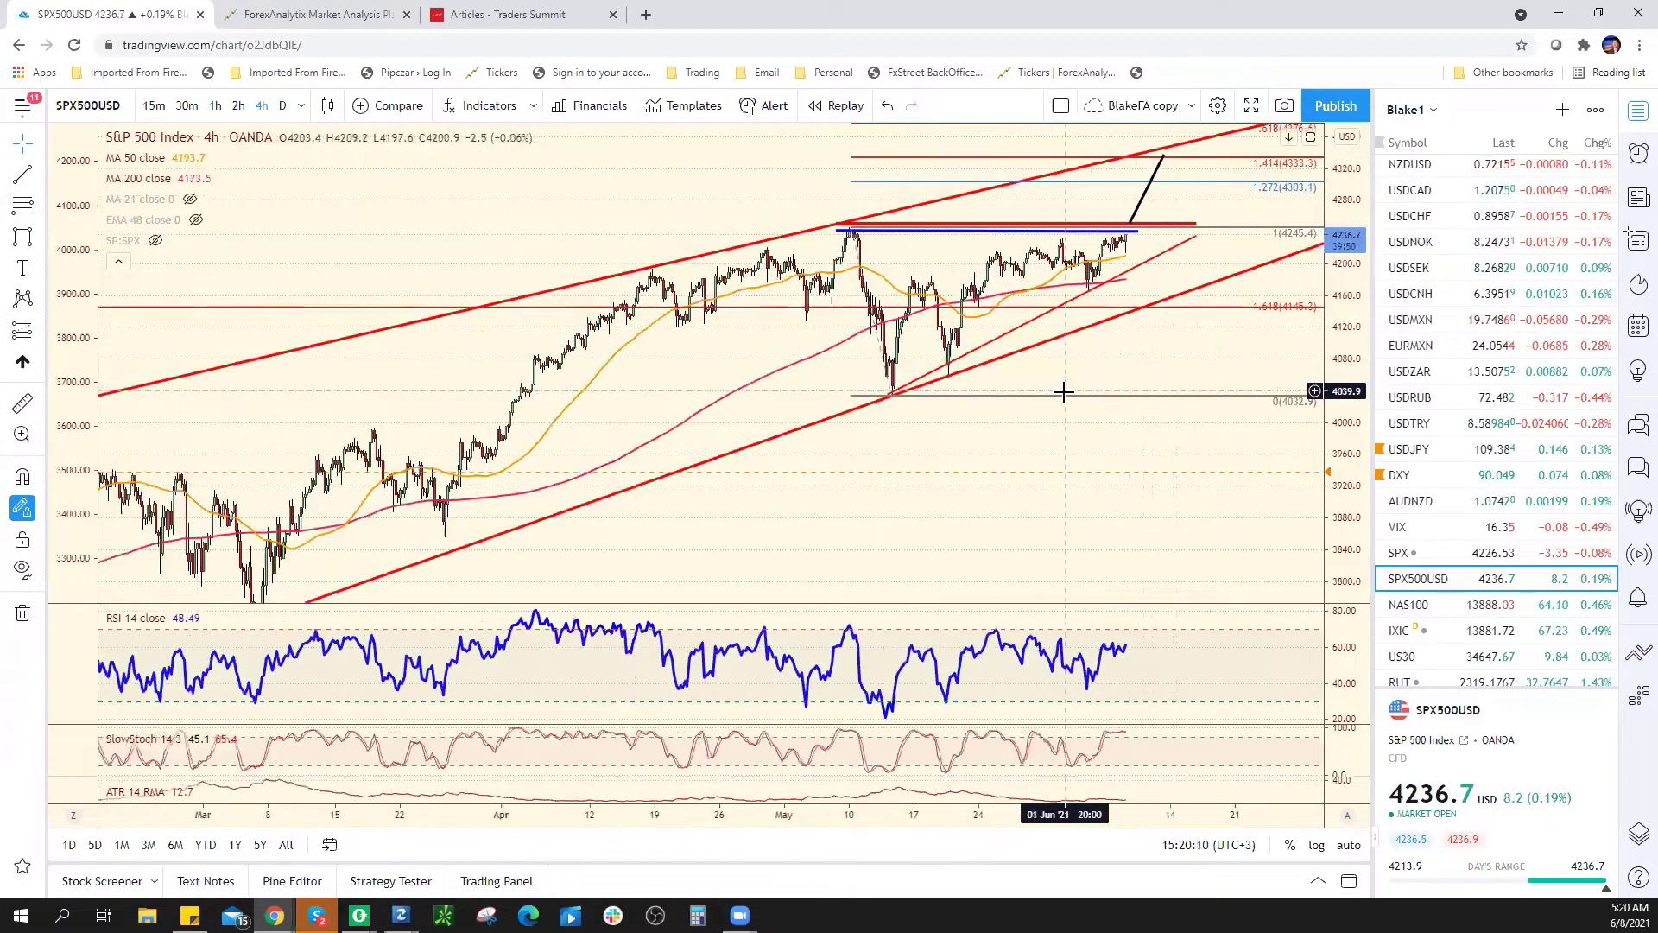
{"action": "scroll", "coordinate": [1143, 350], "scroll_direction": "down", "scroll_amount": 2}
{"action": "scroll", "coordinate": [1207, 209], "scroll_direction": "up", "scroll_amount": 1}
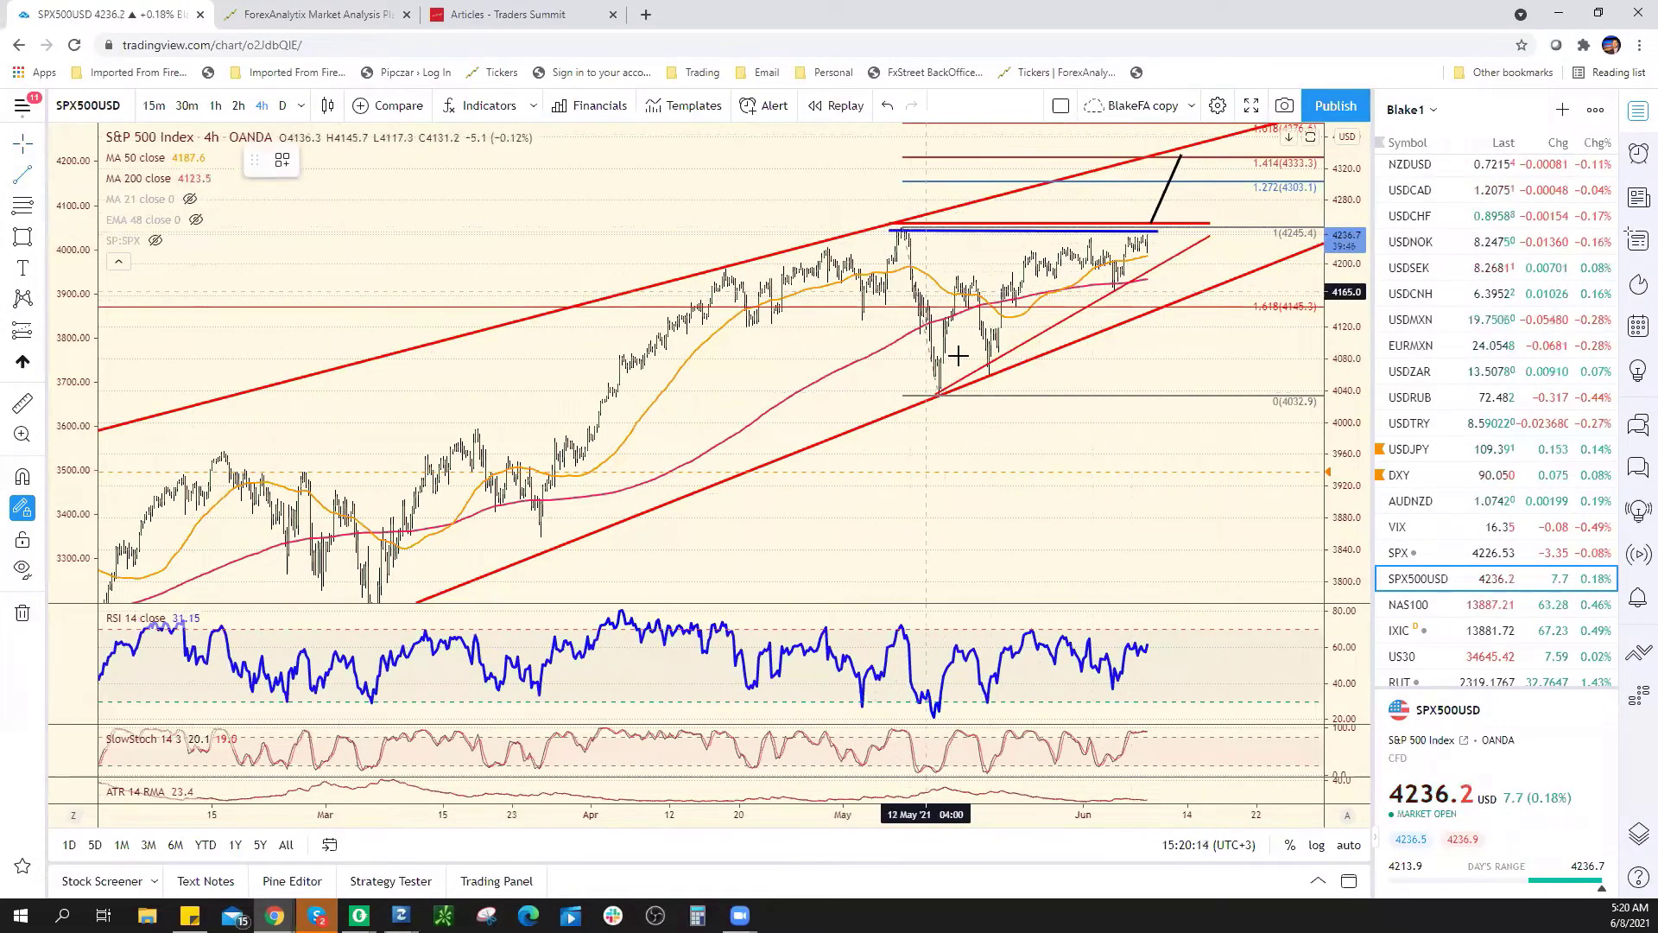
{"action": "left_click_drag", "start_coordinate": [735, 329], "coordinate": [1018, 325]}
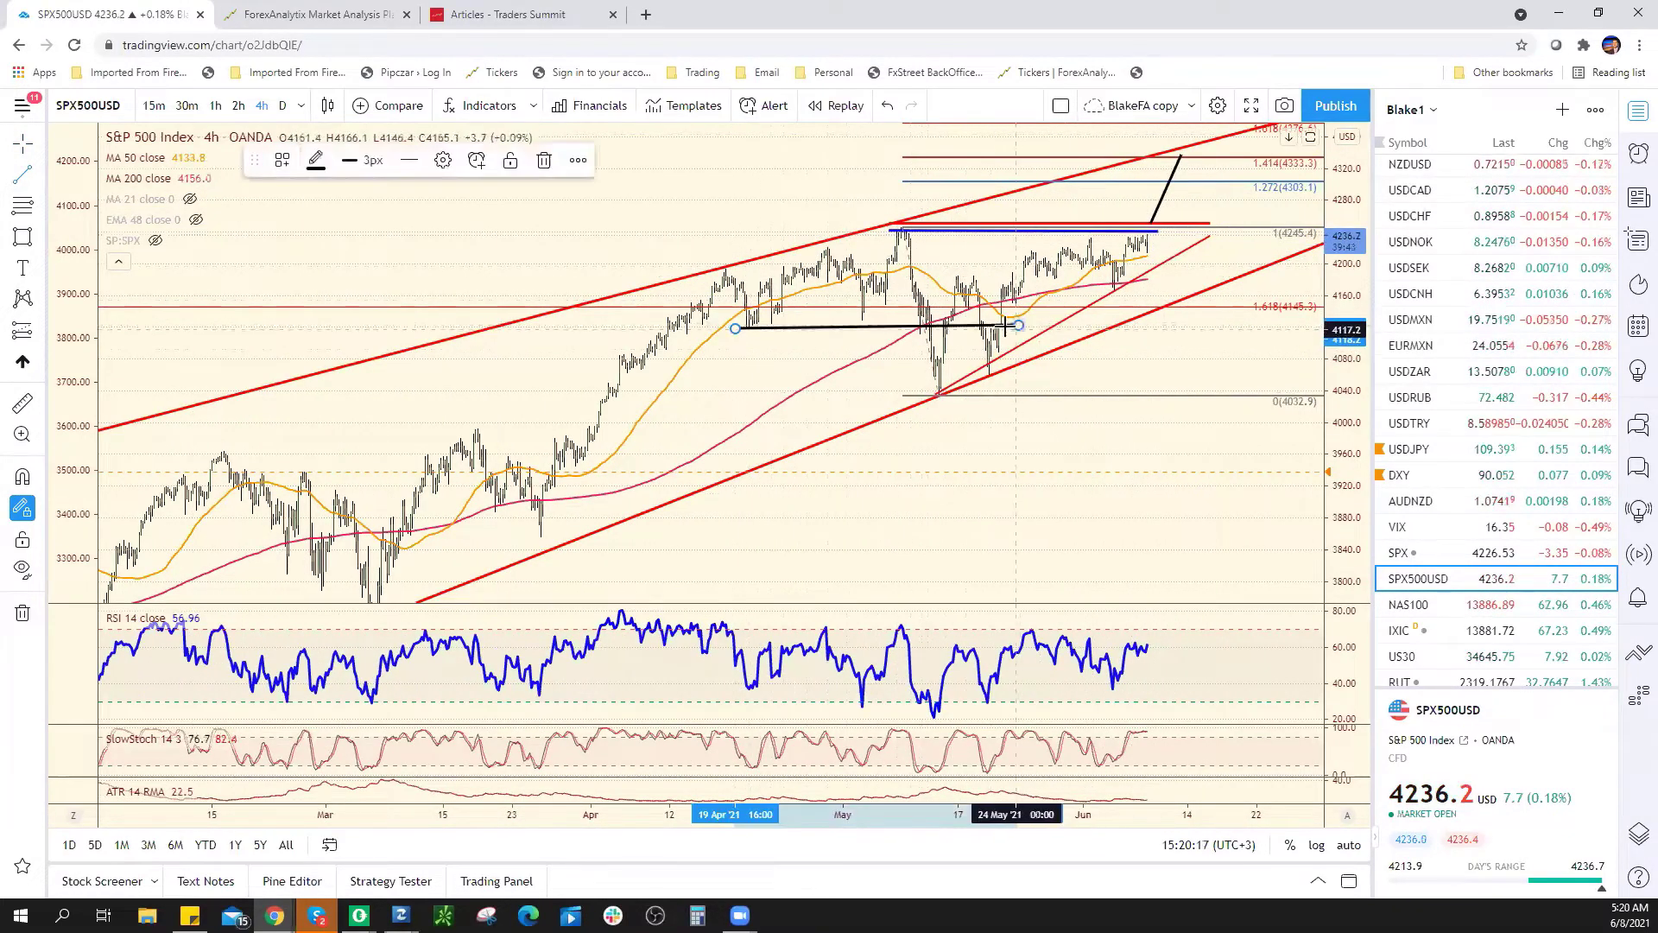
{"action": "left_click_drag", "start_coordinate": [793, 253], "coordinate": [950, 253]}
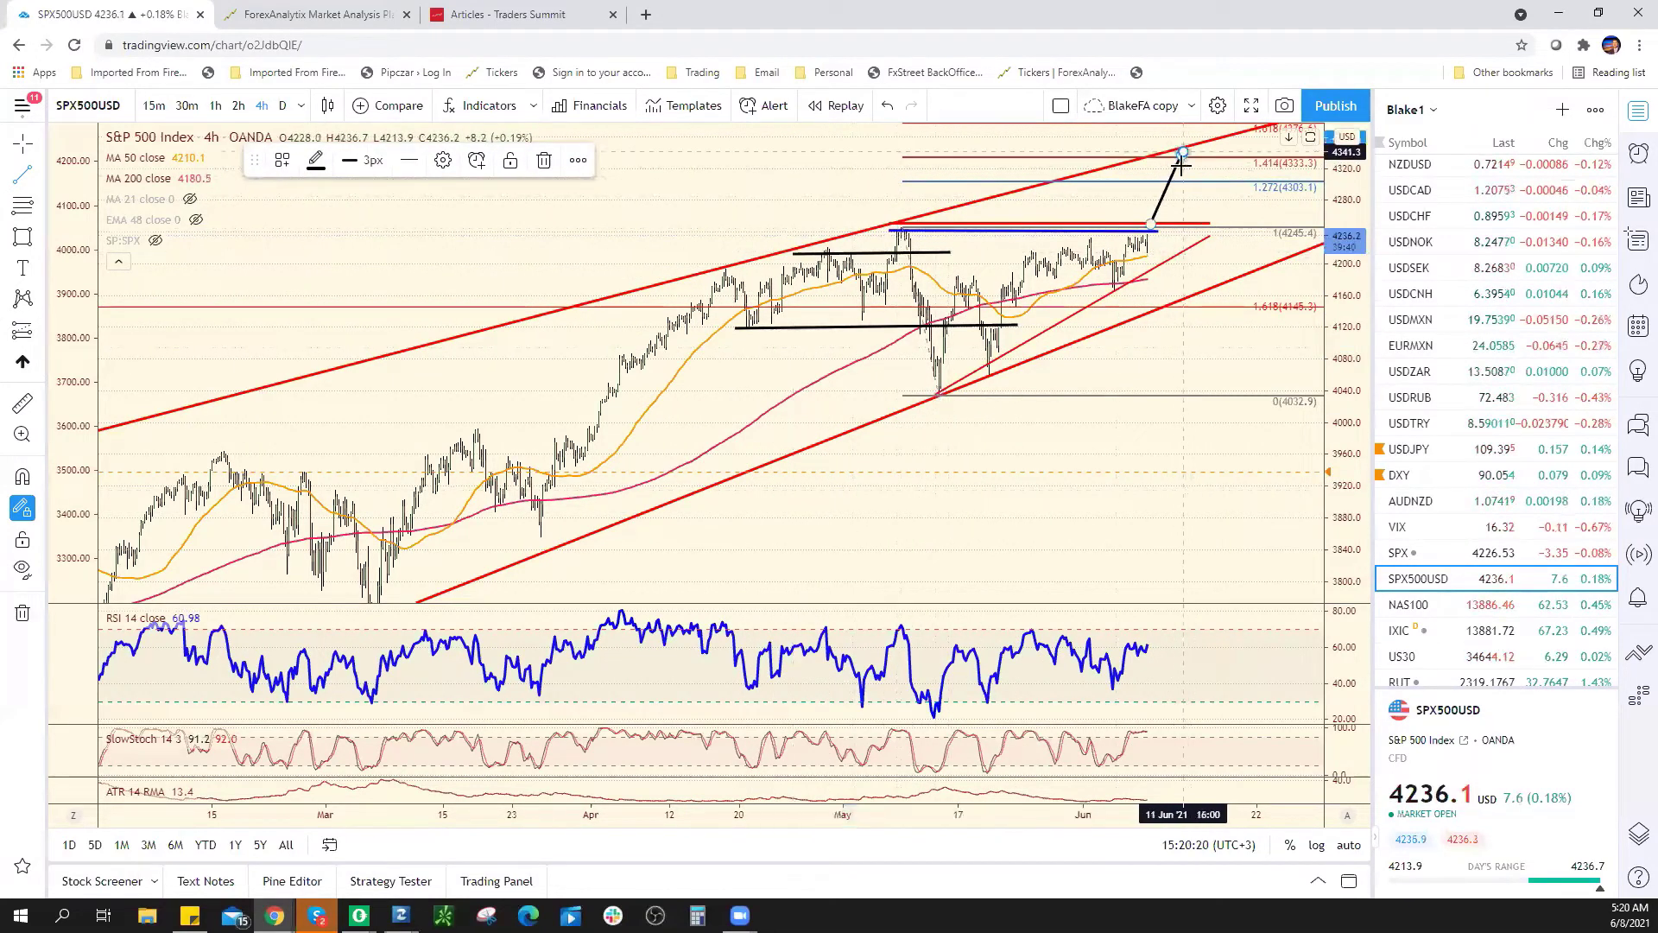
{"action": "left_click_drag", "start_coordinate": [1183, 153], "coordinate": [1216, 293]}
{"action": "mouse_move", "coordinate": [1122, 253]}
{"action": "left_mouse_down"}
{"action": "mouse_move", "coordinate": [1248, 246]}
{"action": "mouse_move", "coordinate": [1275, 178]}
{"action": "left_mouse_up"}
{"action": "scroll", "coordinate": [1295, 363], "scroll_direction": "down", "scroll_amount": 4}
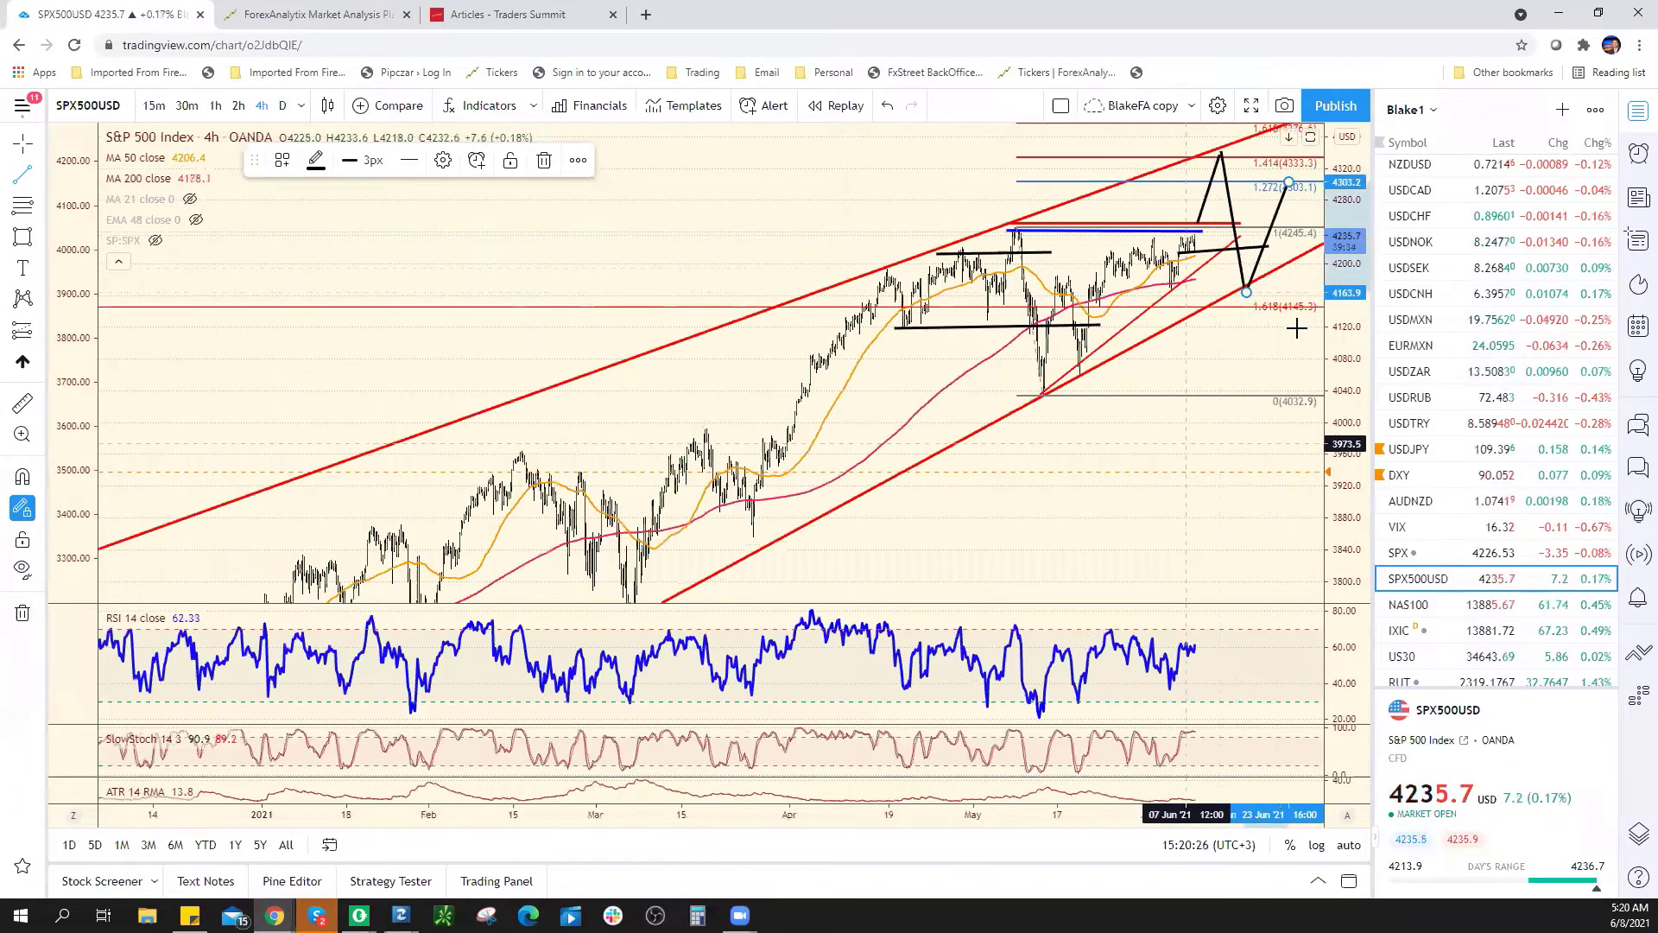
Step: Compress the SPX500 price scale and move the blue high line's anchors up and right
{"action": "left_click_drag", "start_coordinate": [1326, 318], "coordinate": [1224, 586]}
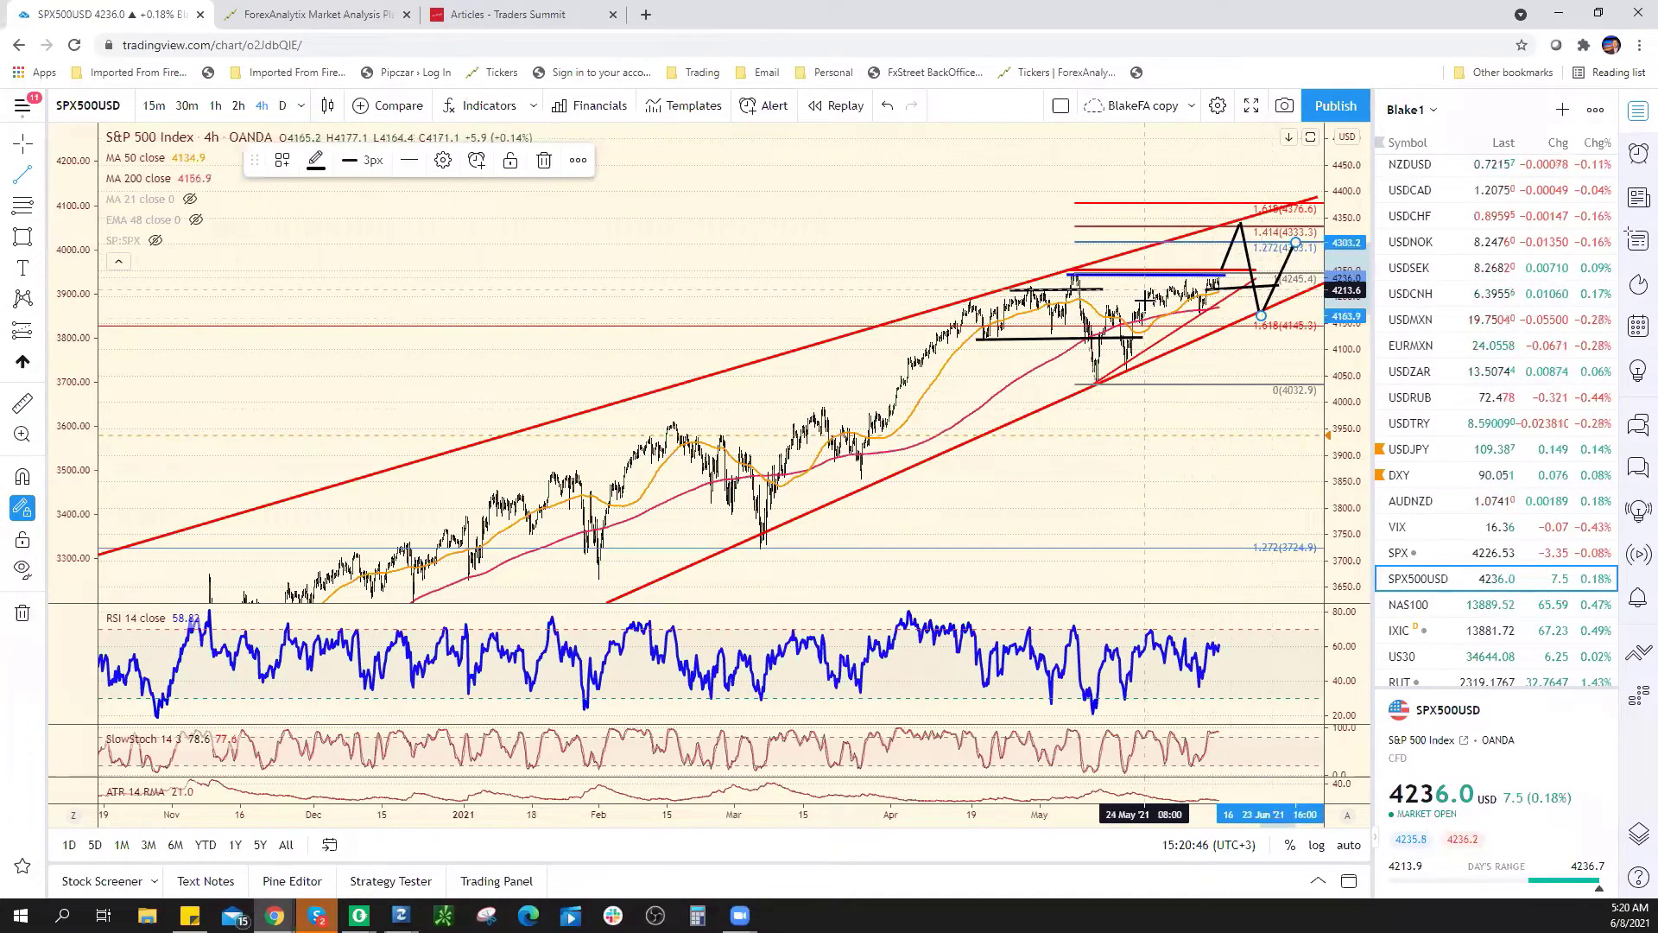
{"action": "left_click", "coordinate": [1195, 275]}
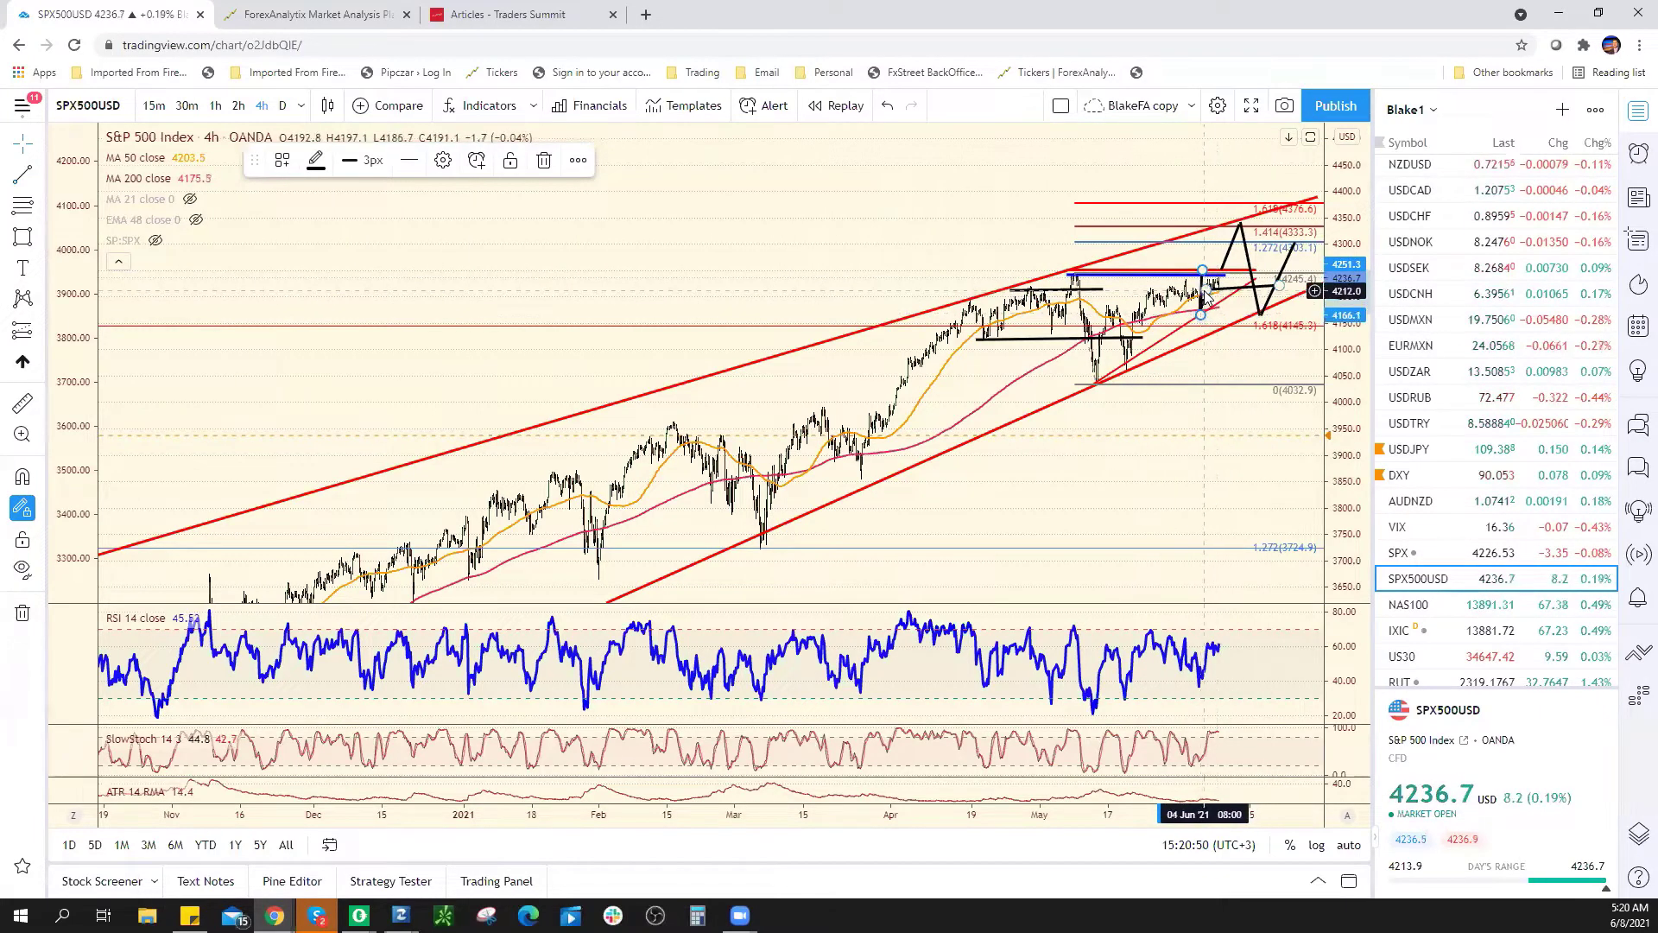
{"action": "mouse_move", "coordinate": [1201, 281]}
{"action": "left_mouse_down"}
{"action": "mouse_move", "coordinate": [1133, 322]}
{"action": "mouse_move", "coordinate": [1129, 273]}
{"action": "mouse_move", "coordinate": [1133, 294]}
{"action": "mouse_move", "coordinate": [1261, 201]}
{"action": "mouse_move", "coordinate": [1214, 259]}
{"action": "mouse_move", "coordinate": [1204, 232]}
{"action": "mouse_move", "coordinate": [1196, 266]}
{"action": "mouse_move", "coordinate": [1231, 238]}
{"action": "mouse_move", "coordinate": [1277, 234]}
{"action": "left_mouse_up"}
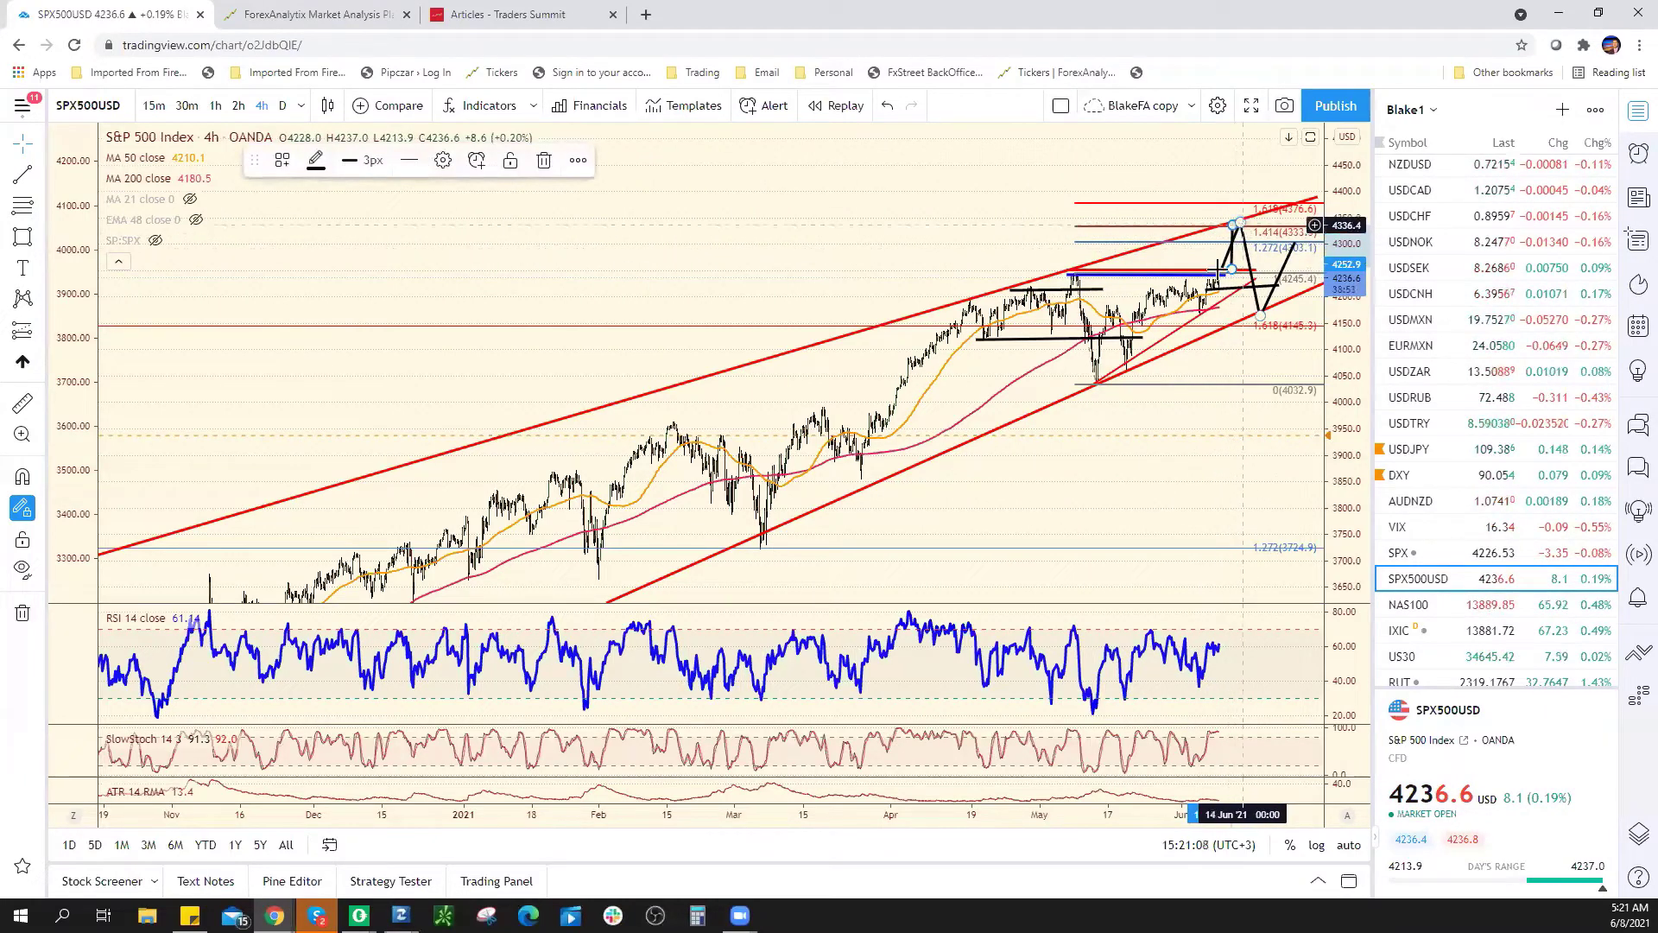
Step: Delete the black path legs, the leg toward 4303 and the line near 4220 from SPX500
{"action": "right_click", "coordinate": [1233, 227]}
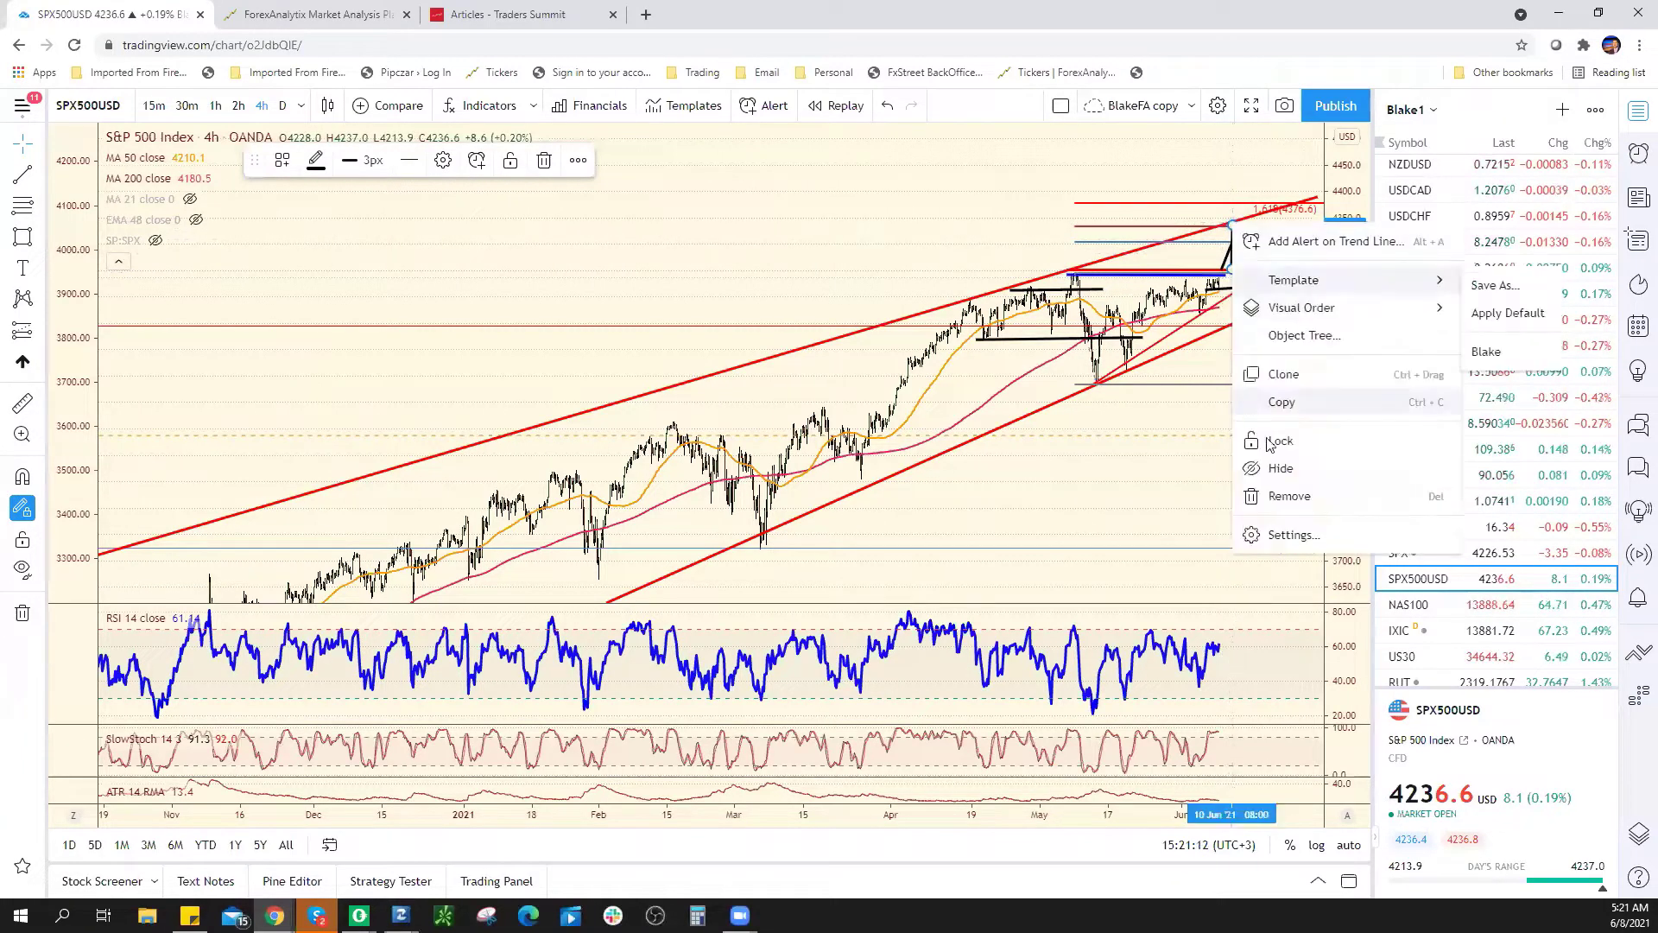
{"action": "left_click", "coordinate": [1278, 498]}
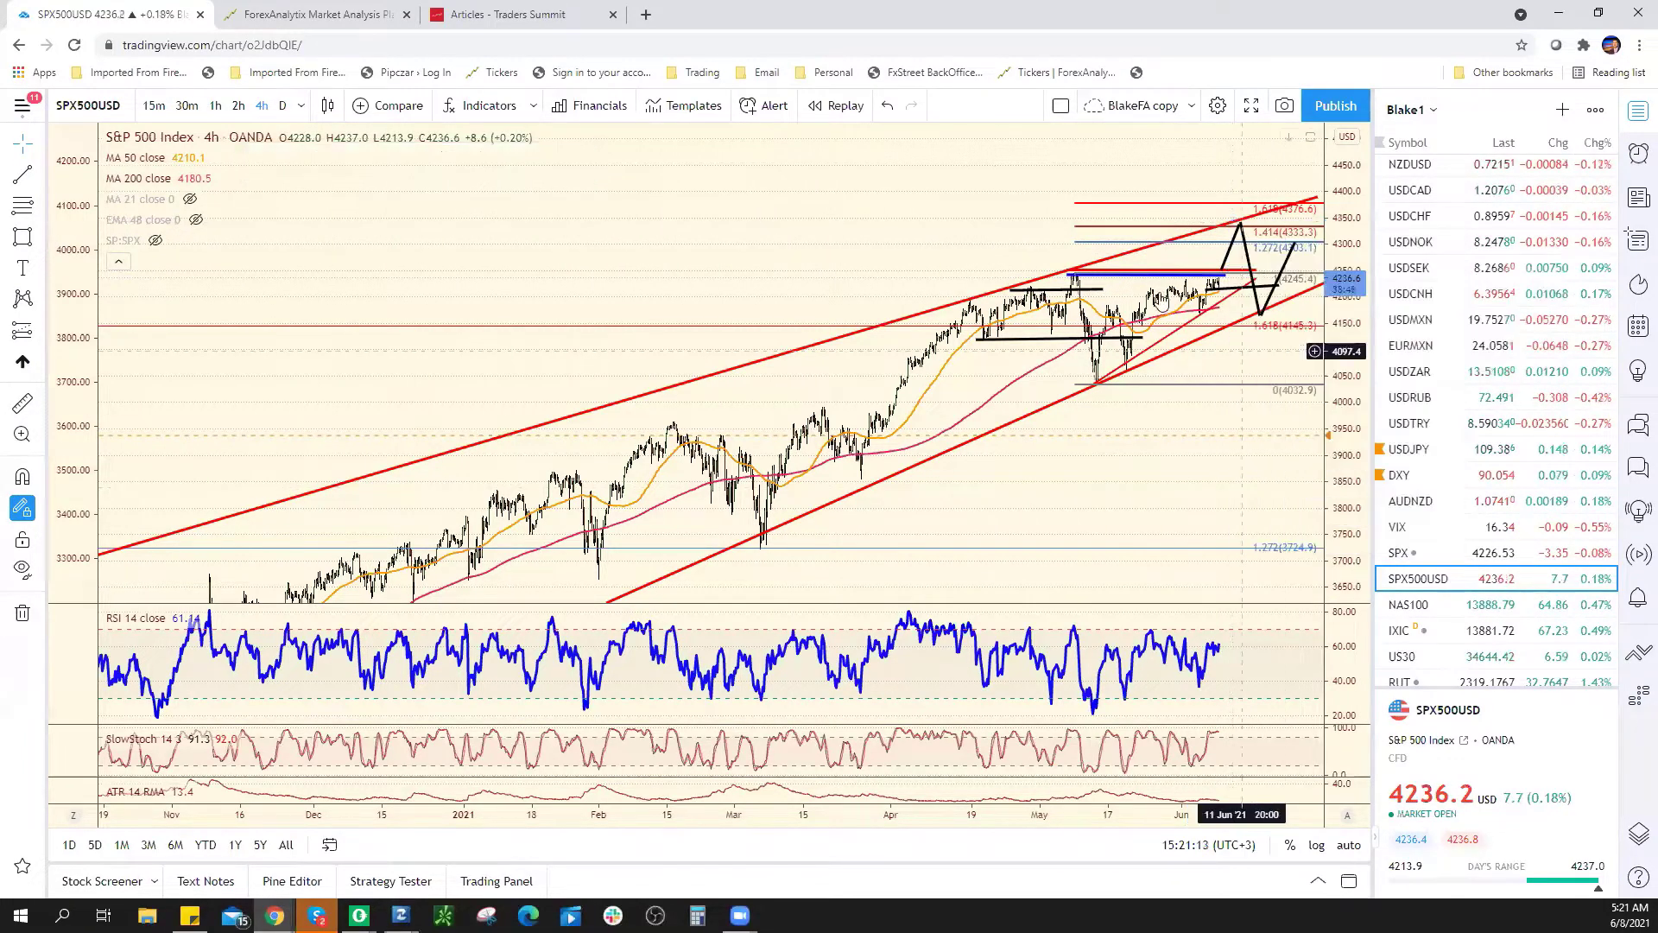
{"action": "right_click", "coordinate": [1225, 267]}
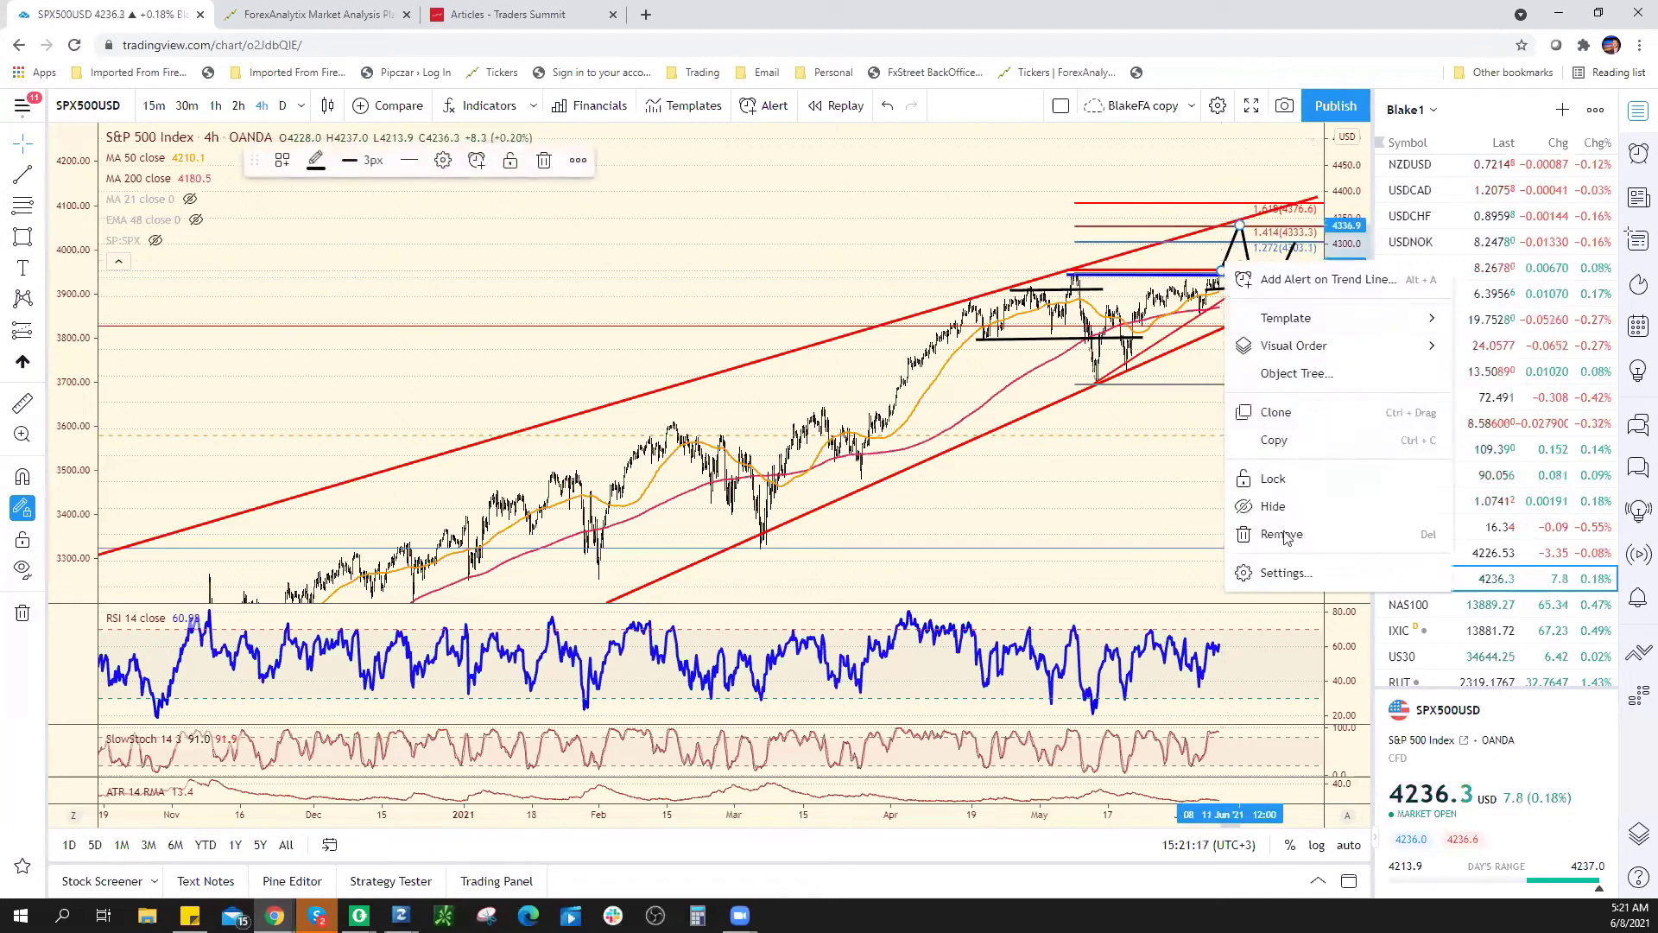
{"action": "left_click", "coordinate": [1309, 541]}
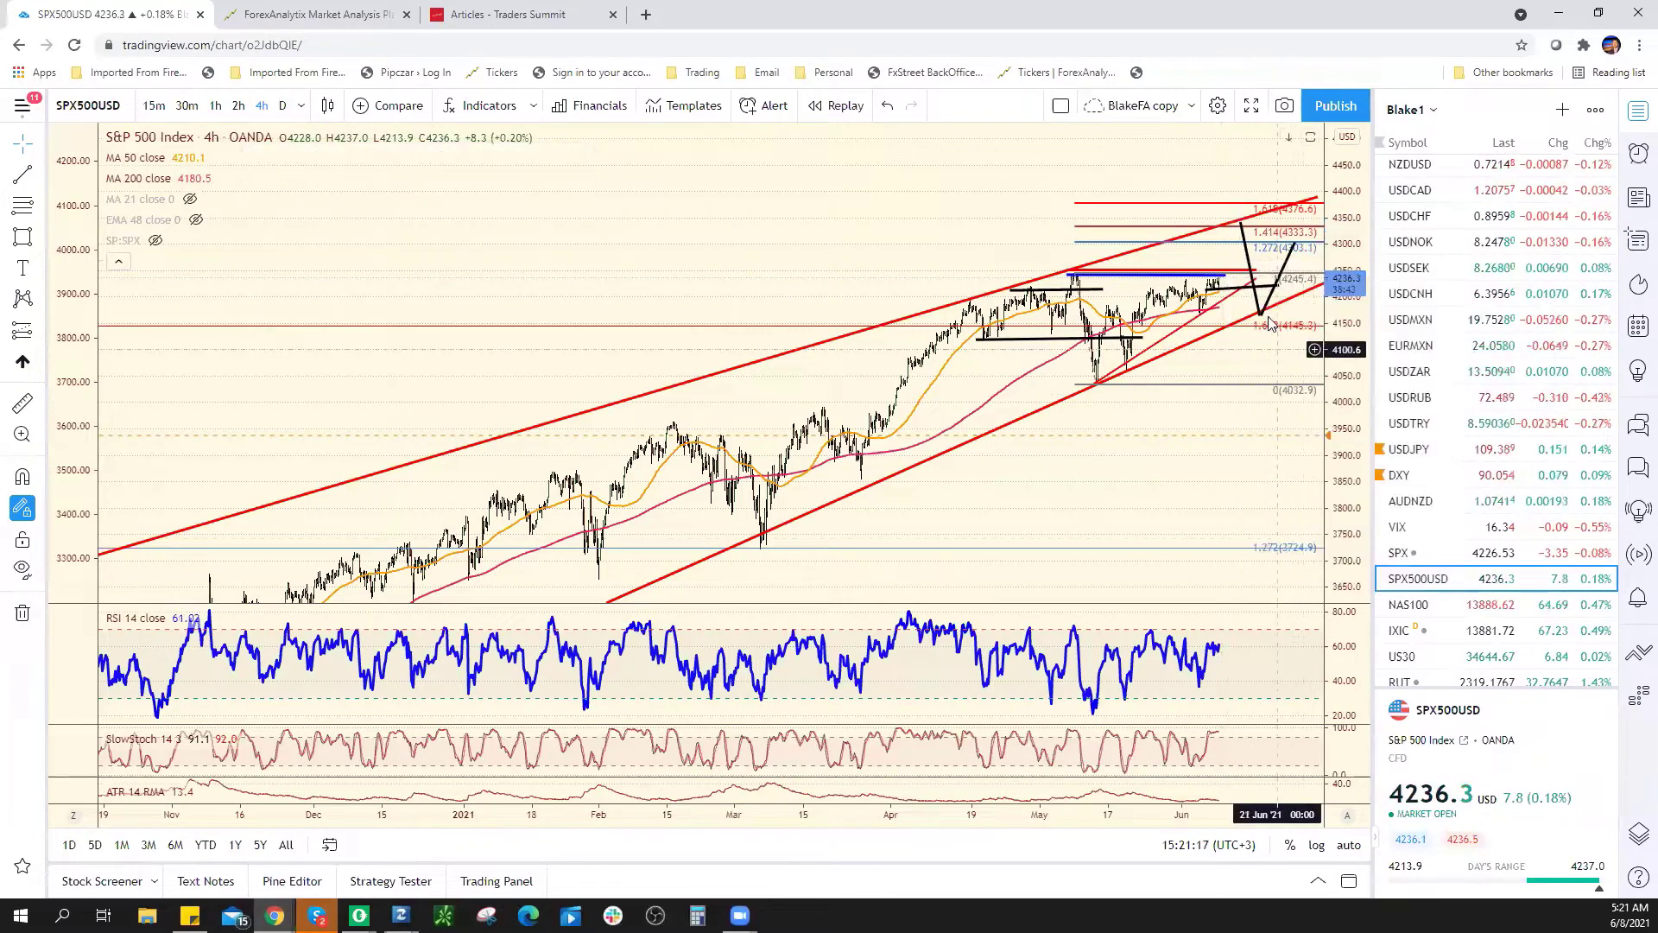
{"action": "right_click", "coordinate": [1251, 263]}
{"action": "left_click", "coordinate": [1291, 536]}
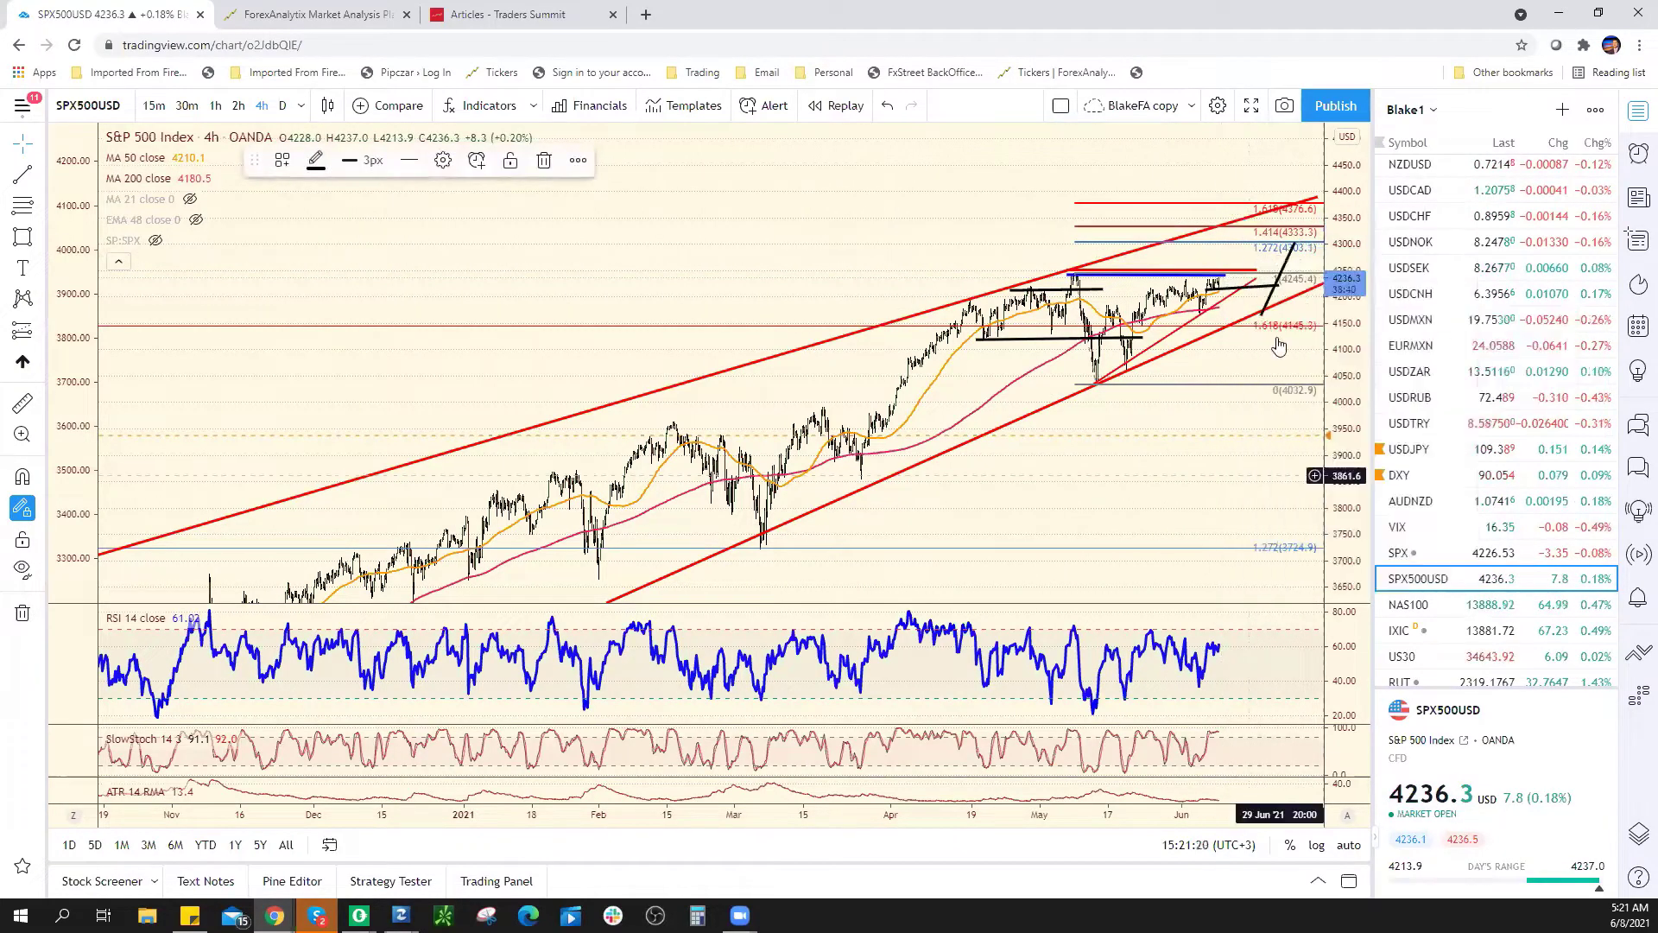
{"action": "right_click", "coordinate": [1288, 270]}
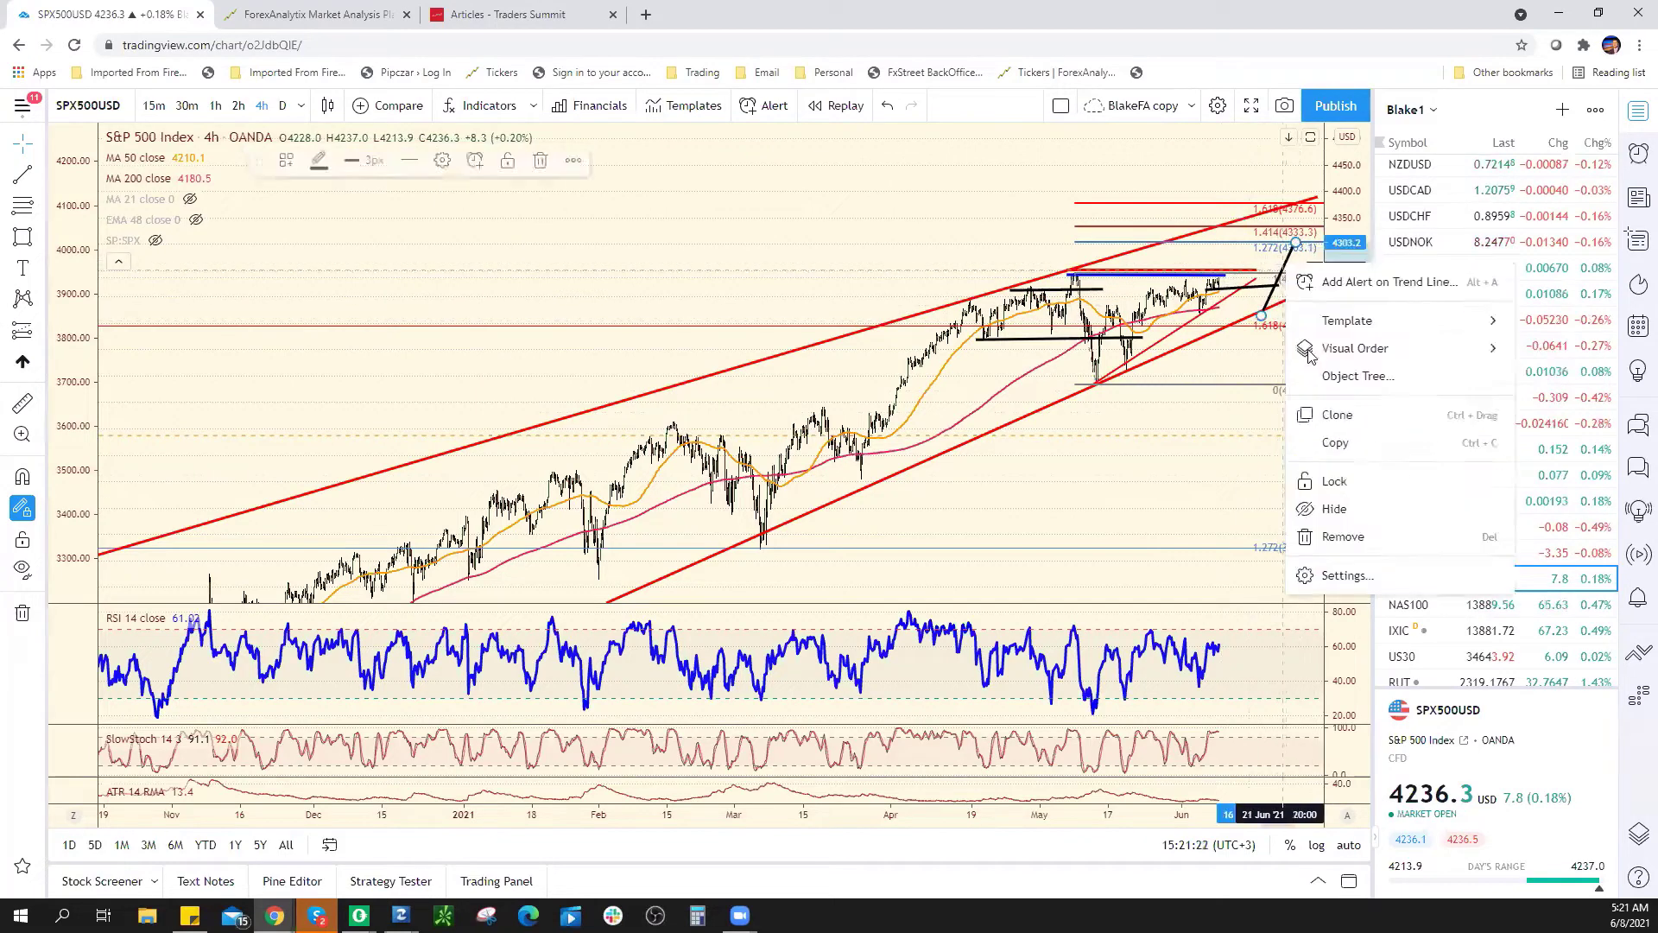
{"action": "left_click", "coordinate": [1312, 537]}
{"action": "right_click", "coordinate": [1266, 294]}
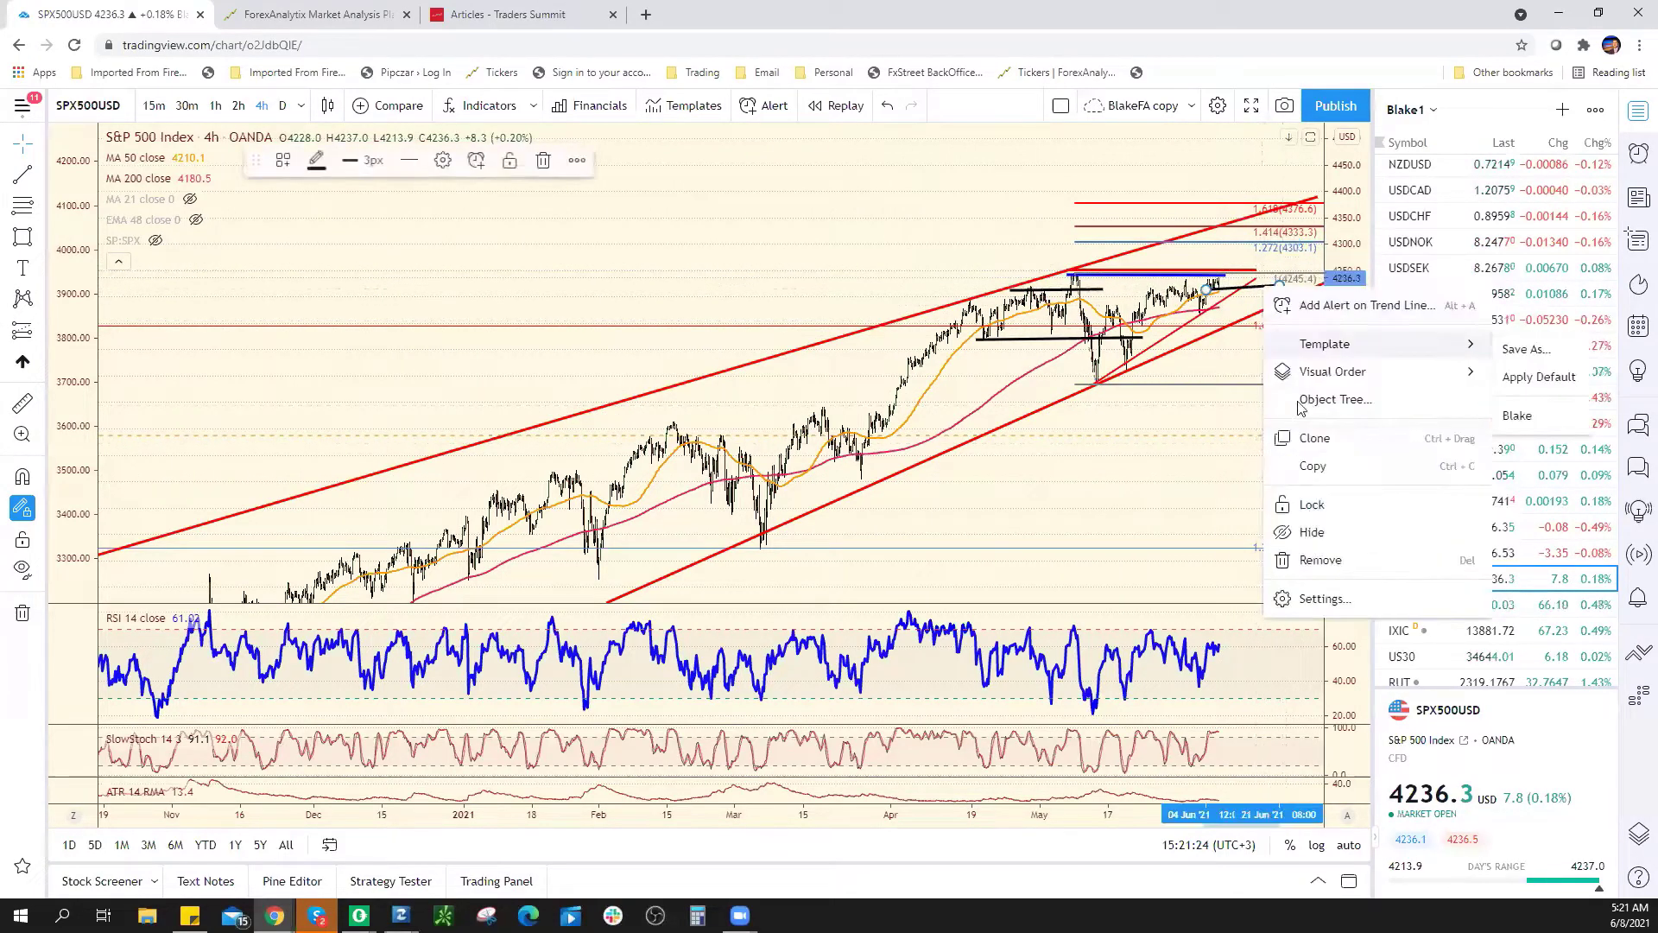
{"action": "left_click", "coordinate": [1304, 560]}
{"action": "scroll", "coordinate": [1476, 241], "scroll_direction": "up", "scroll_amount": 2}
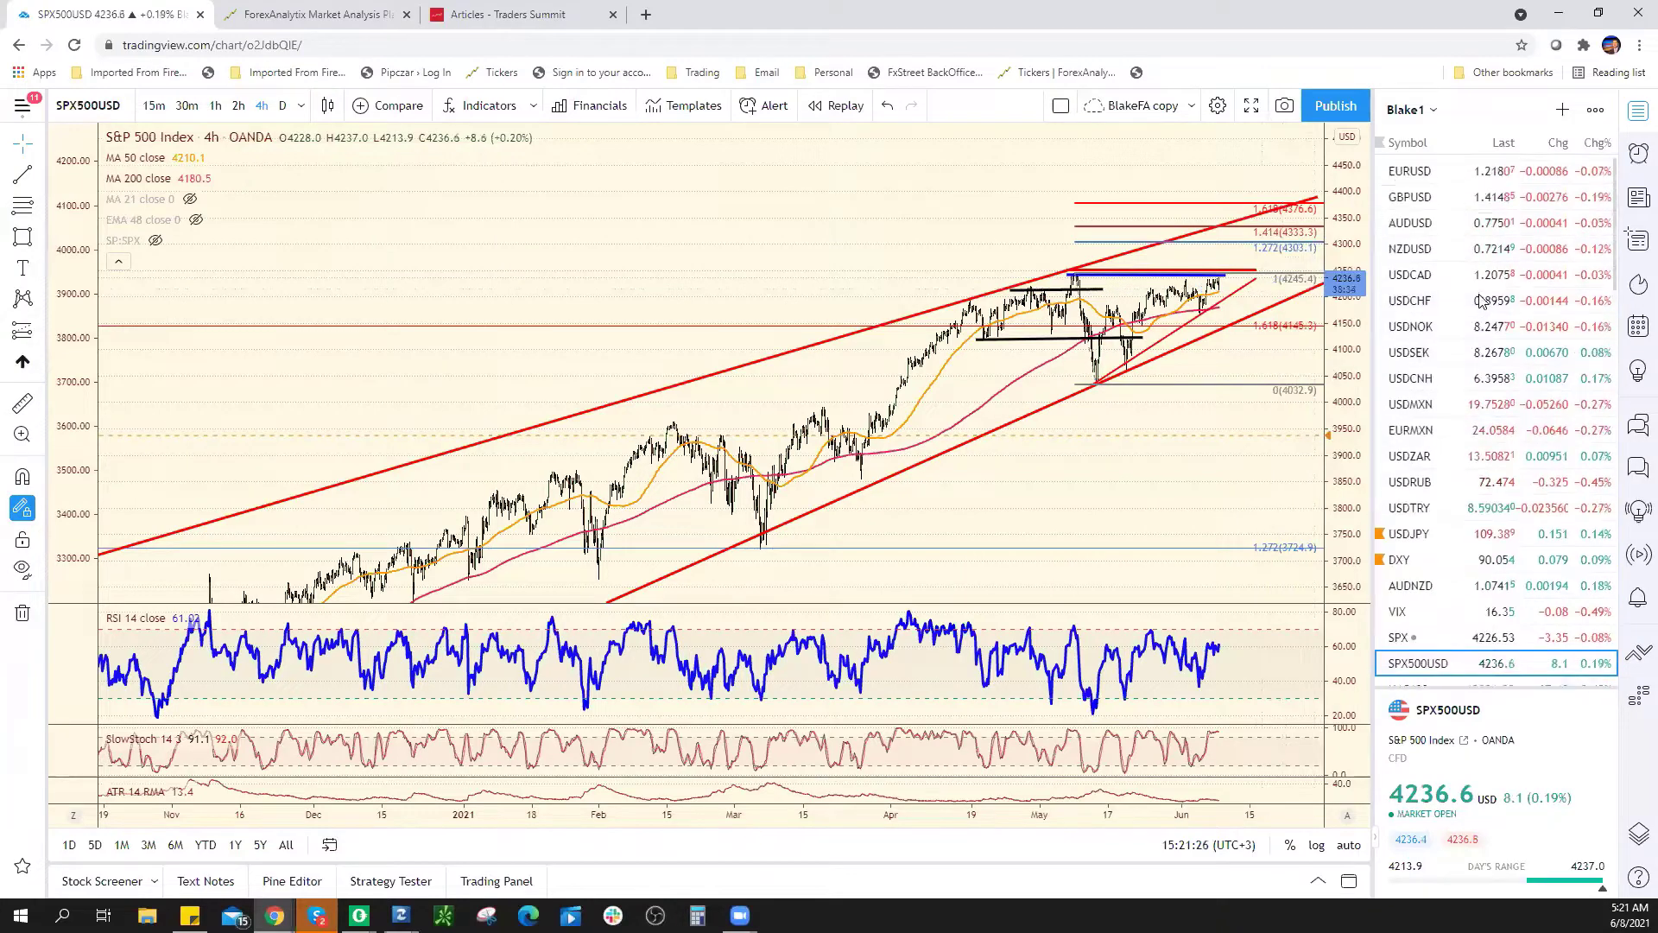
Step: Switch to AUDUSD and draw short black lines around the June low under the pink support zone
{"action": "left_click", "coordinate": [1468, 225]}
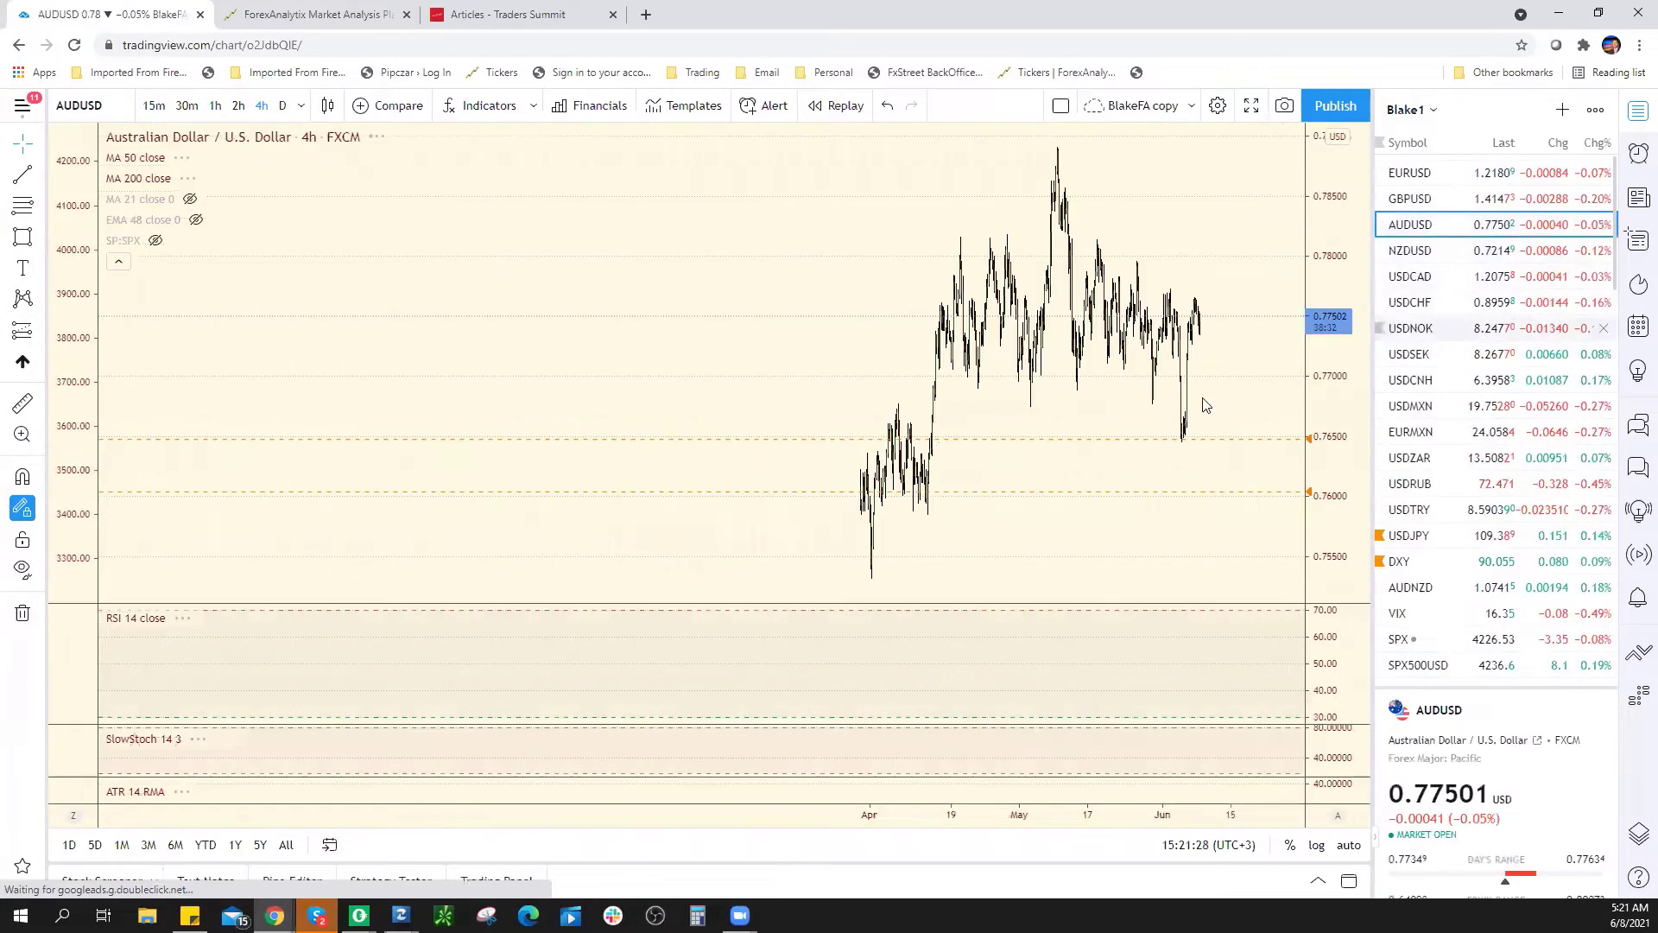
{"action": "scroll", "coordinate": [934, 443], "scroll_direction": "up", "scroll_amount": 4}
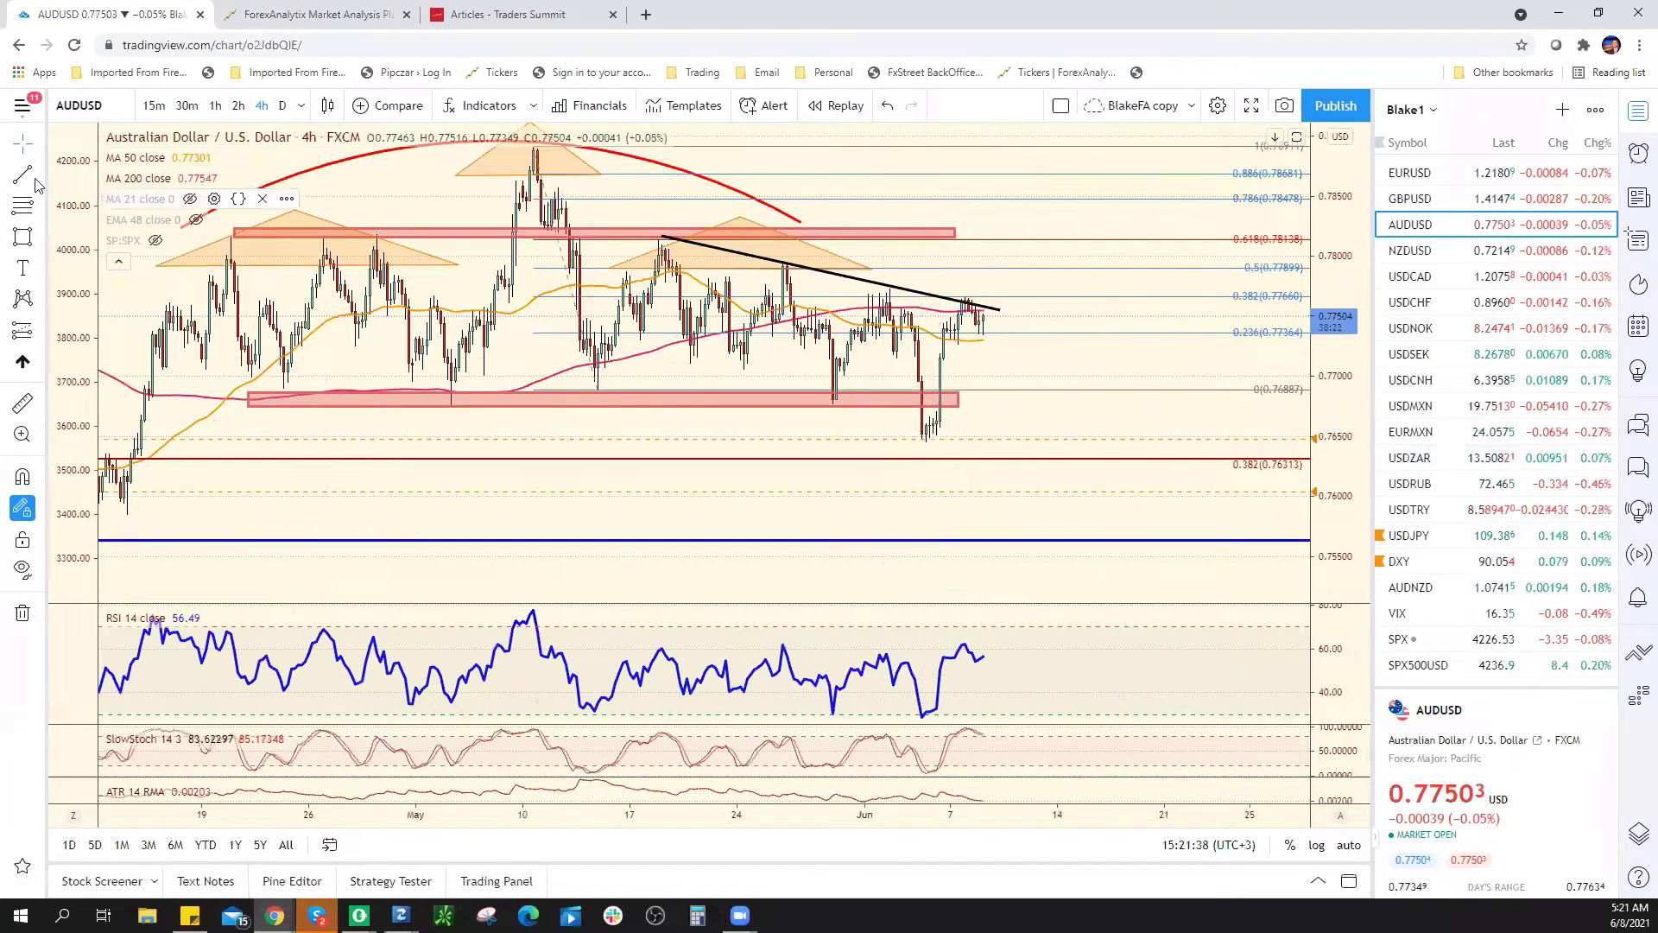
{"action": "left_click", "coordinate": [928, 402]}
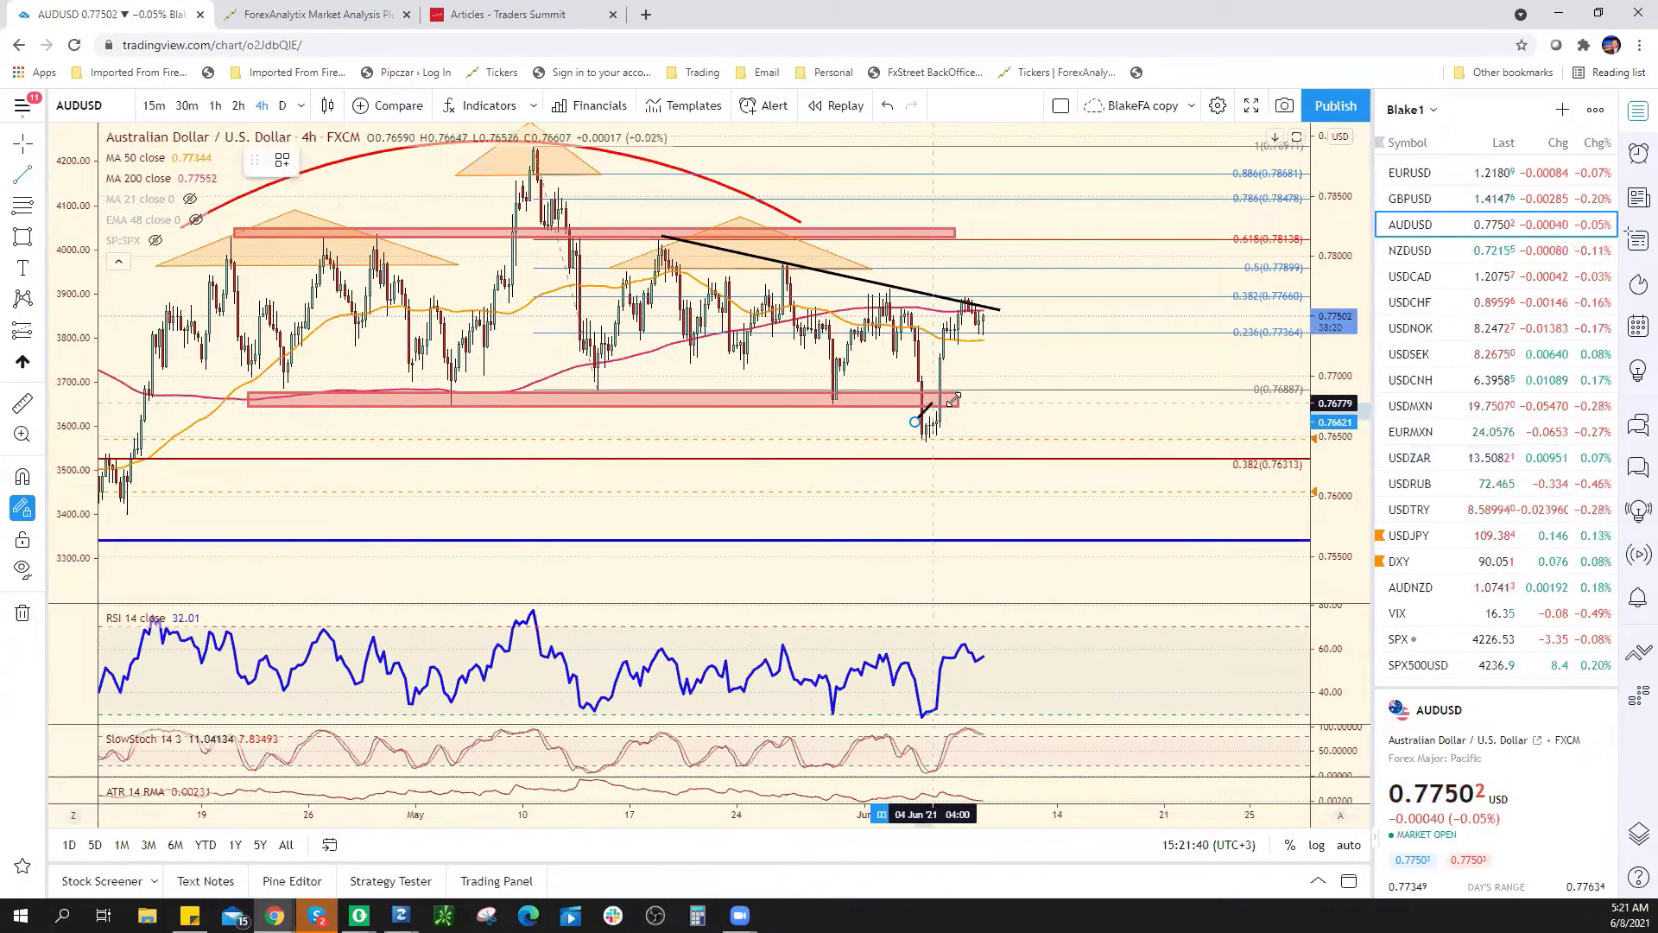
{"action": "left_click", "coordinate": [918, 446]}
{"action": "left_click", "coordinate": [949, 423]}
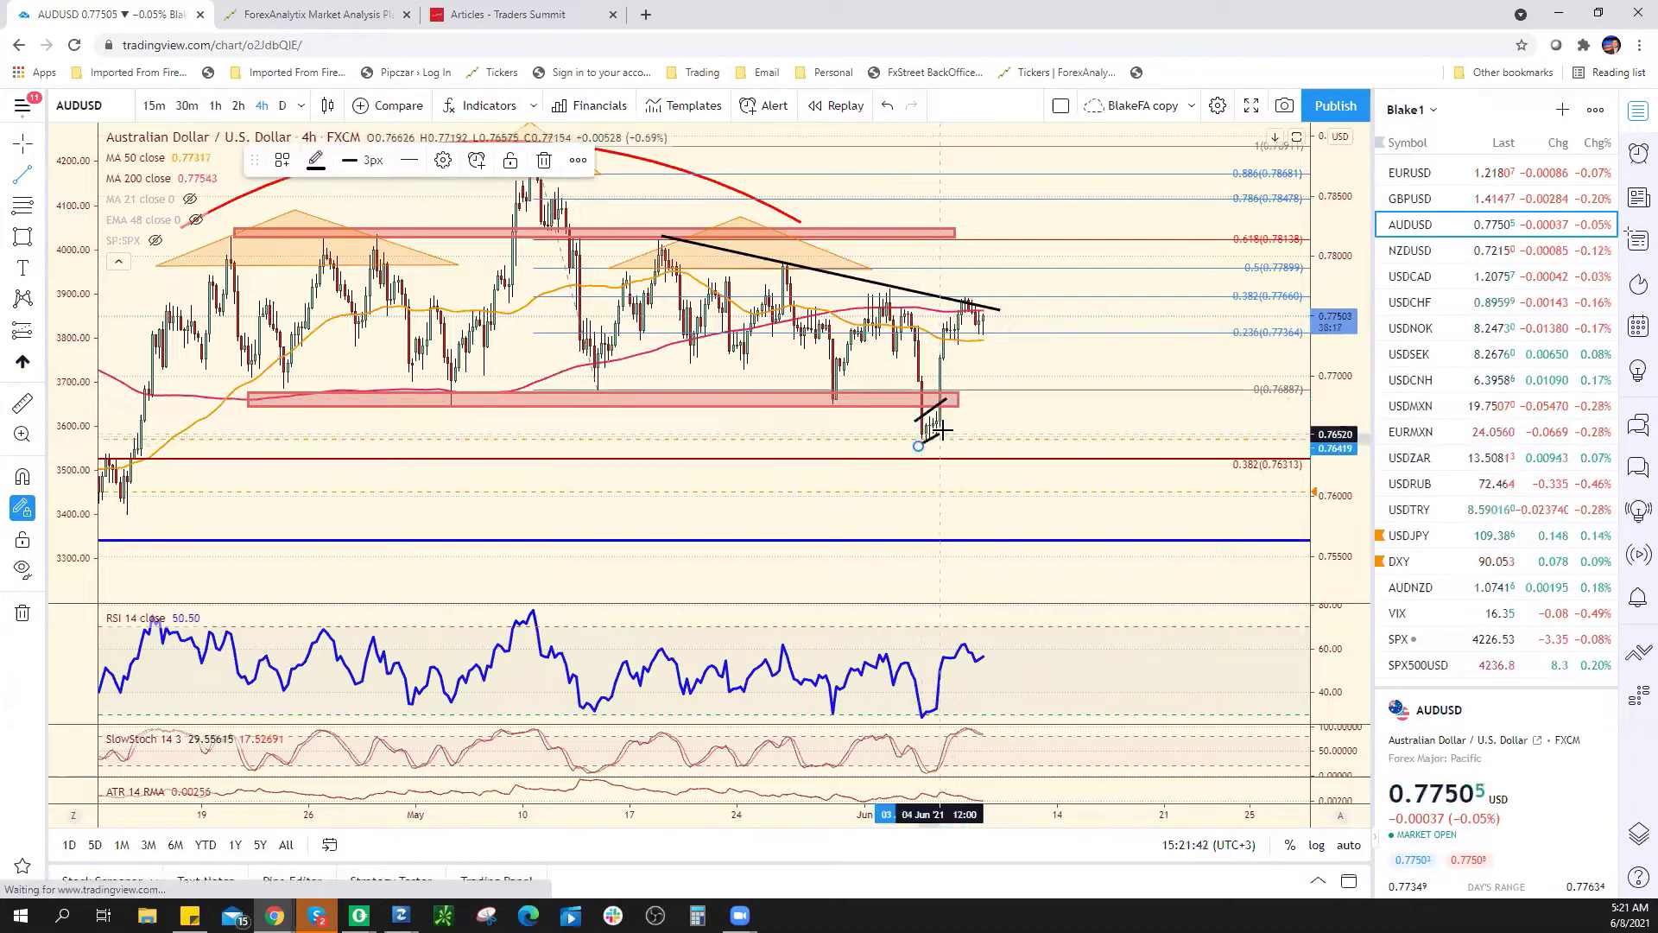
{"action": "left_click", "coordinate": [904, 309]}
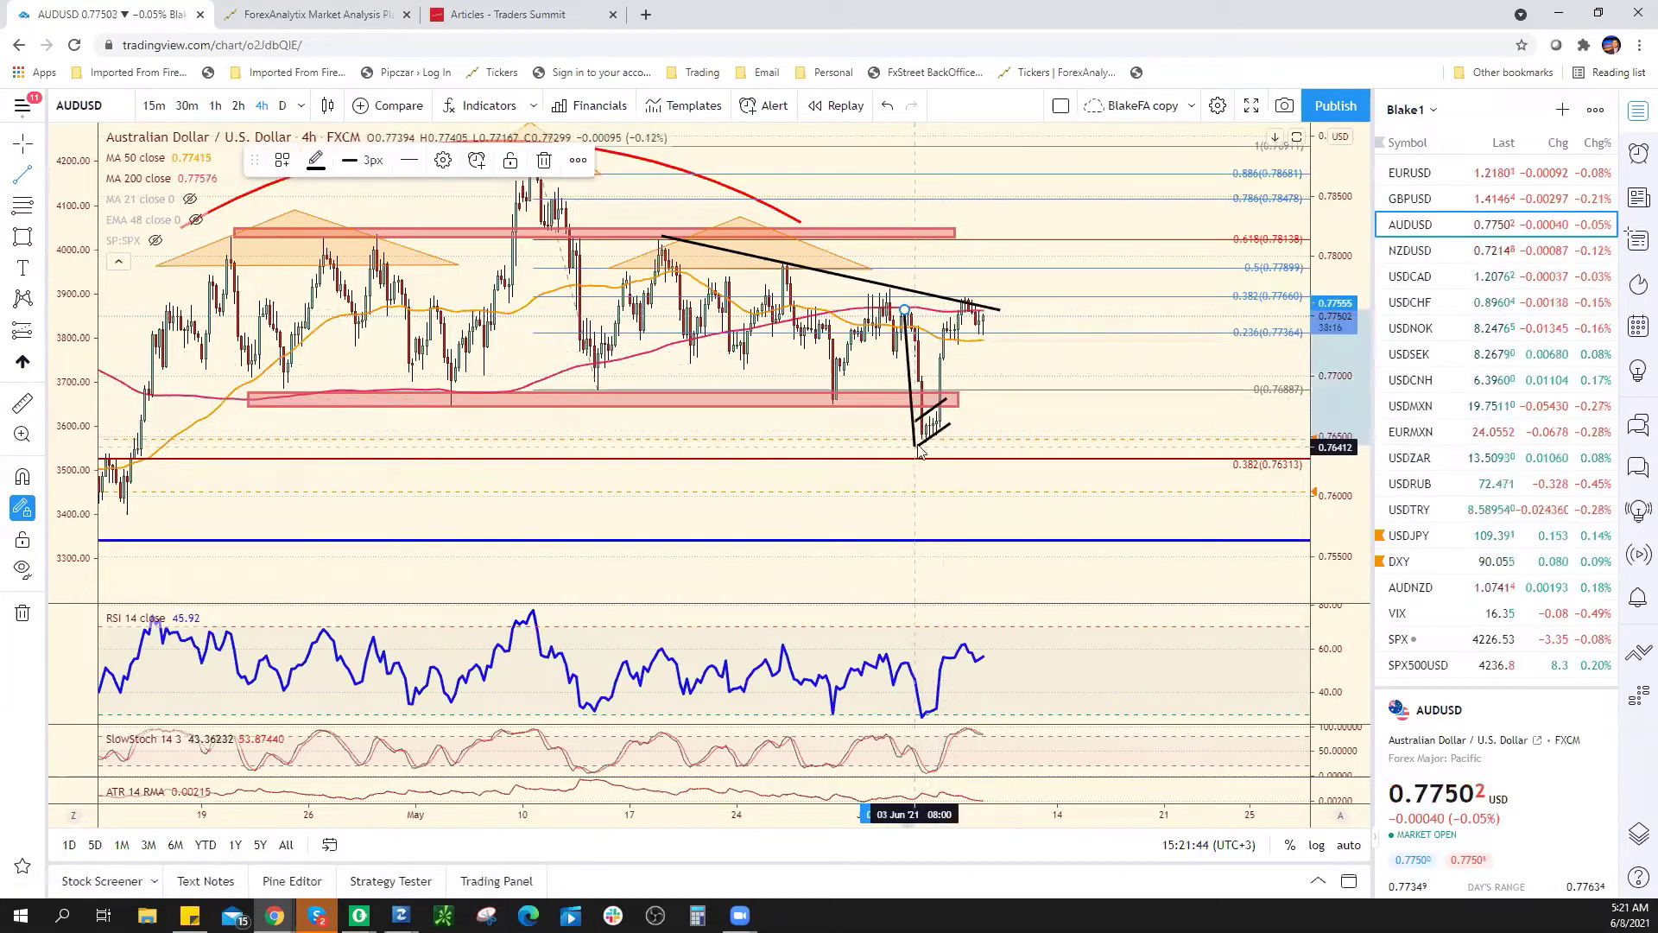
{"action": "left_click", "coordinate": [939, 394]}
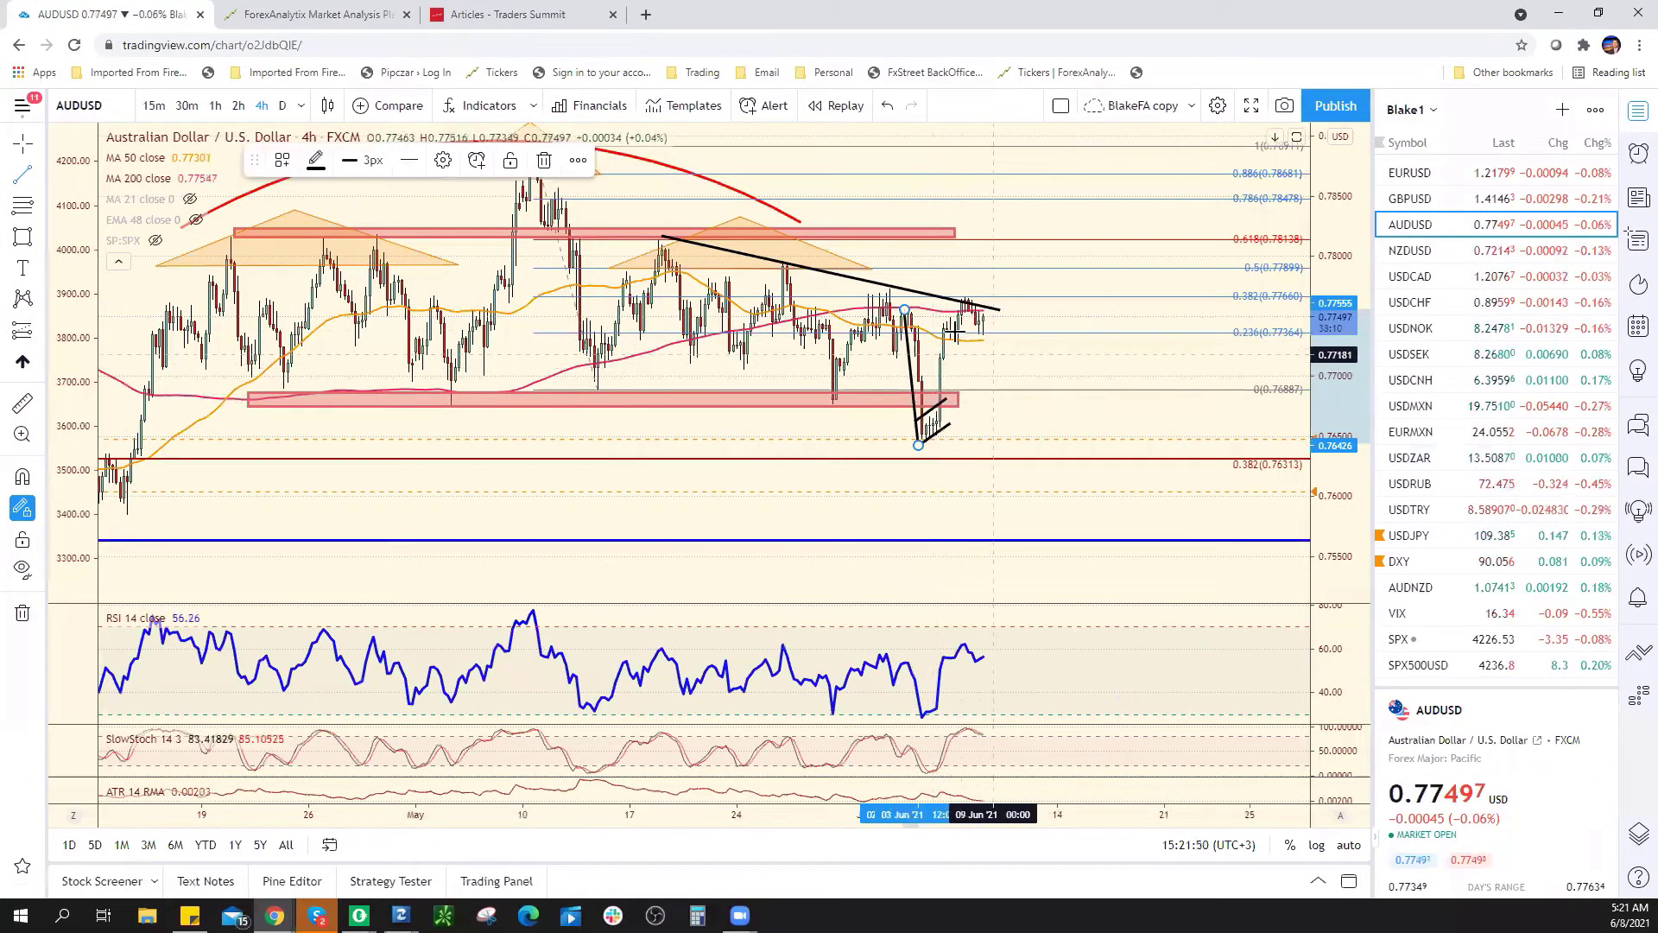
Step: Stretch the upper resistance box right and sketch a projected rise to about 0.7812
{"action": "left_click_drag", "start_coordinate": [955, 233], "coordinate": [1008, 231]}
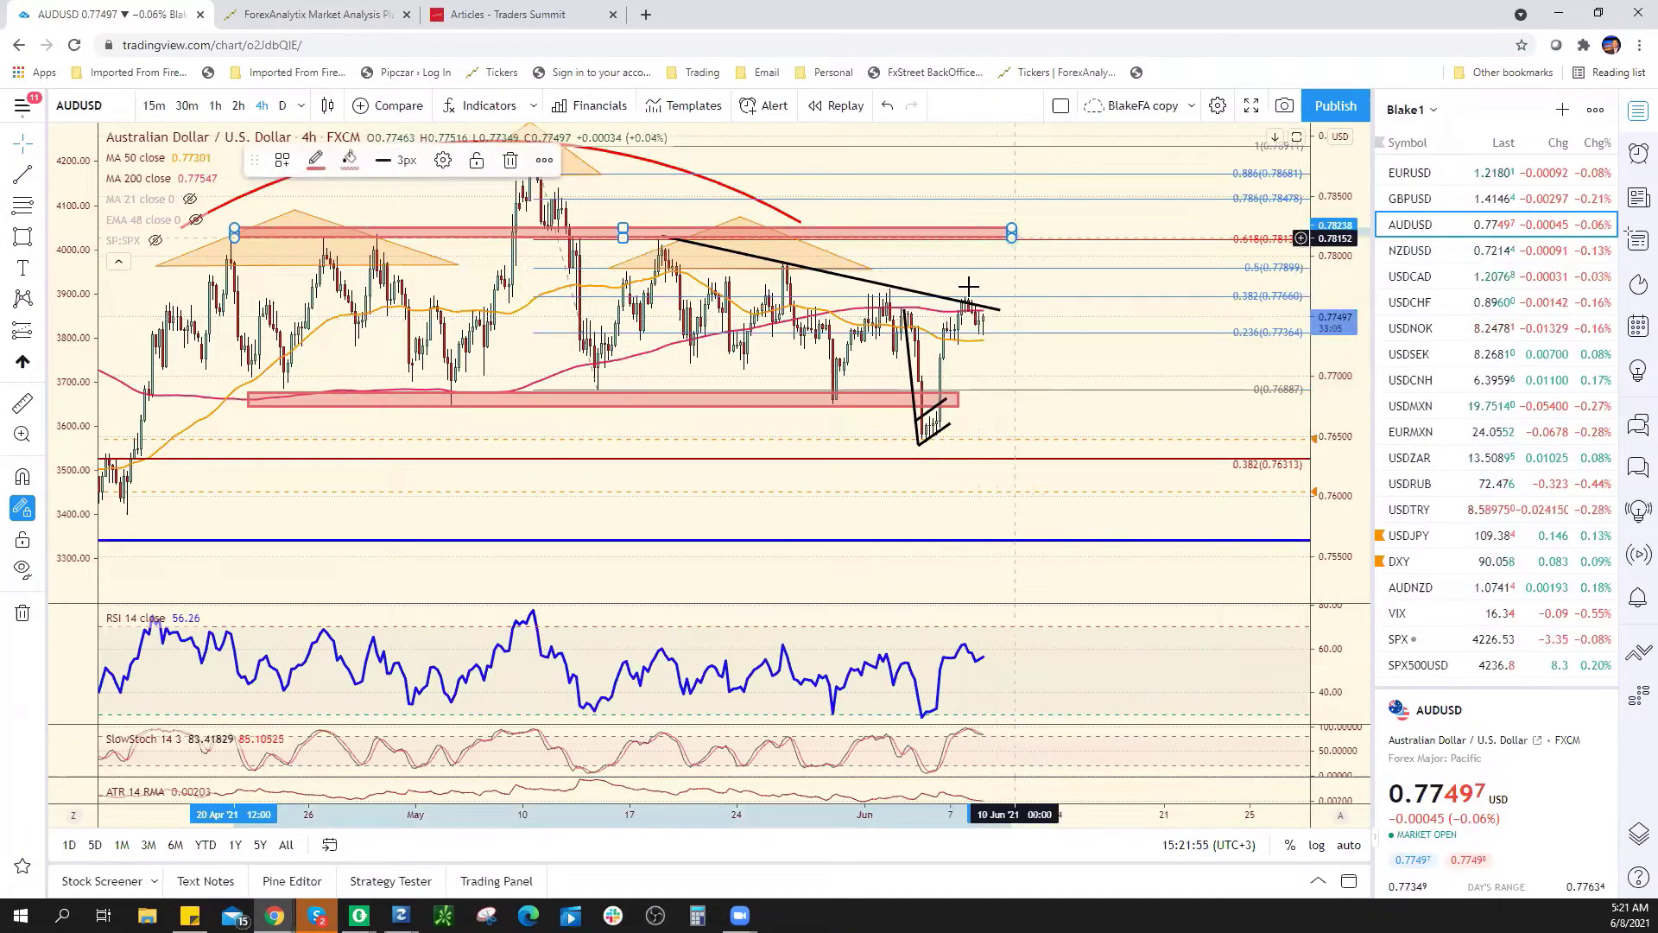
{"action": "left_click", "coordinate": [168, 190]}
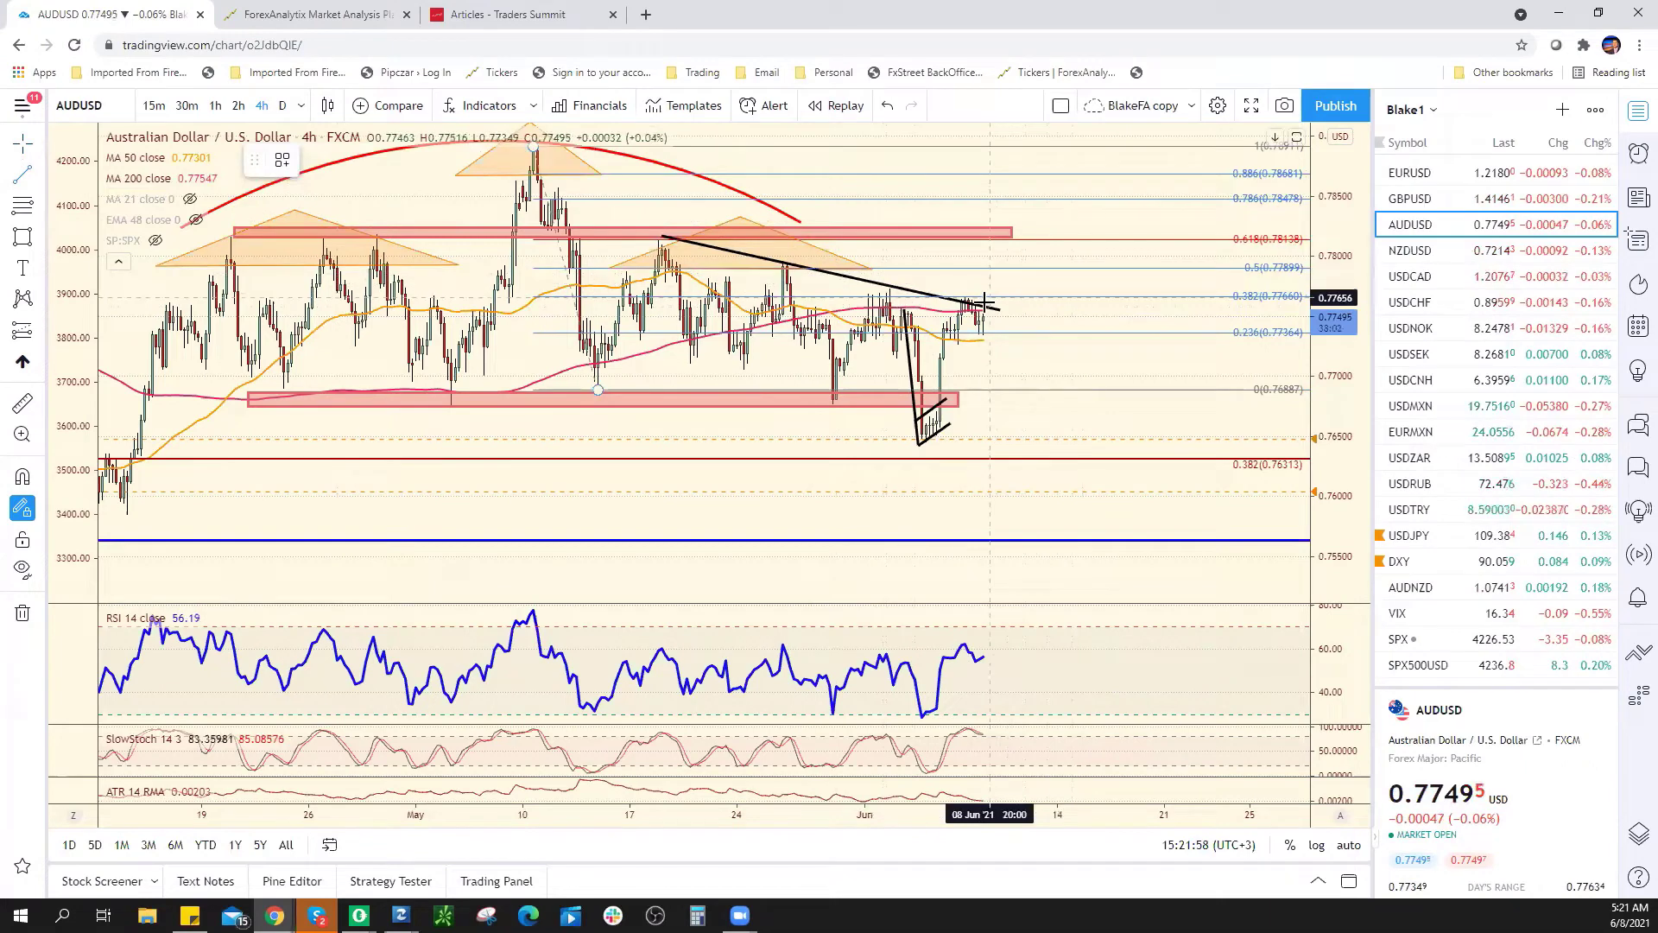
{"action": "left_click_drag", "start_coordinate": [990, 292], "coordinate": [1007, 241]}
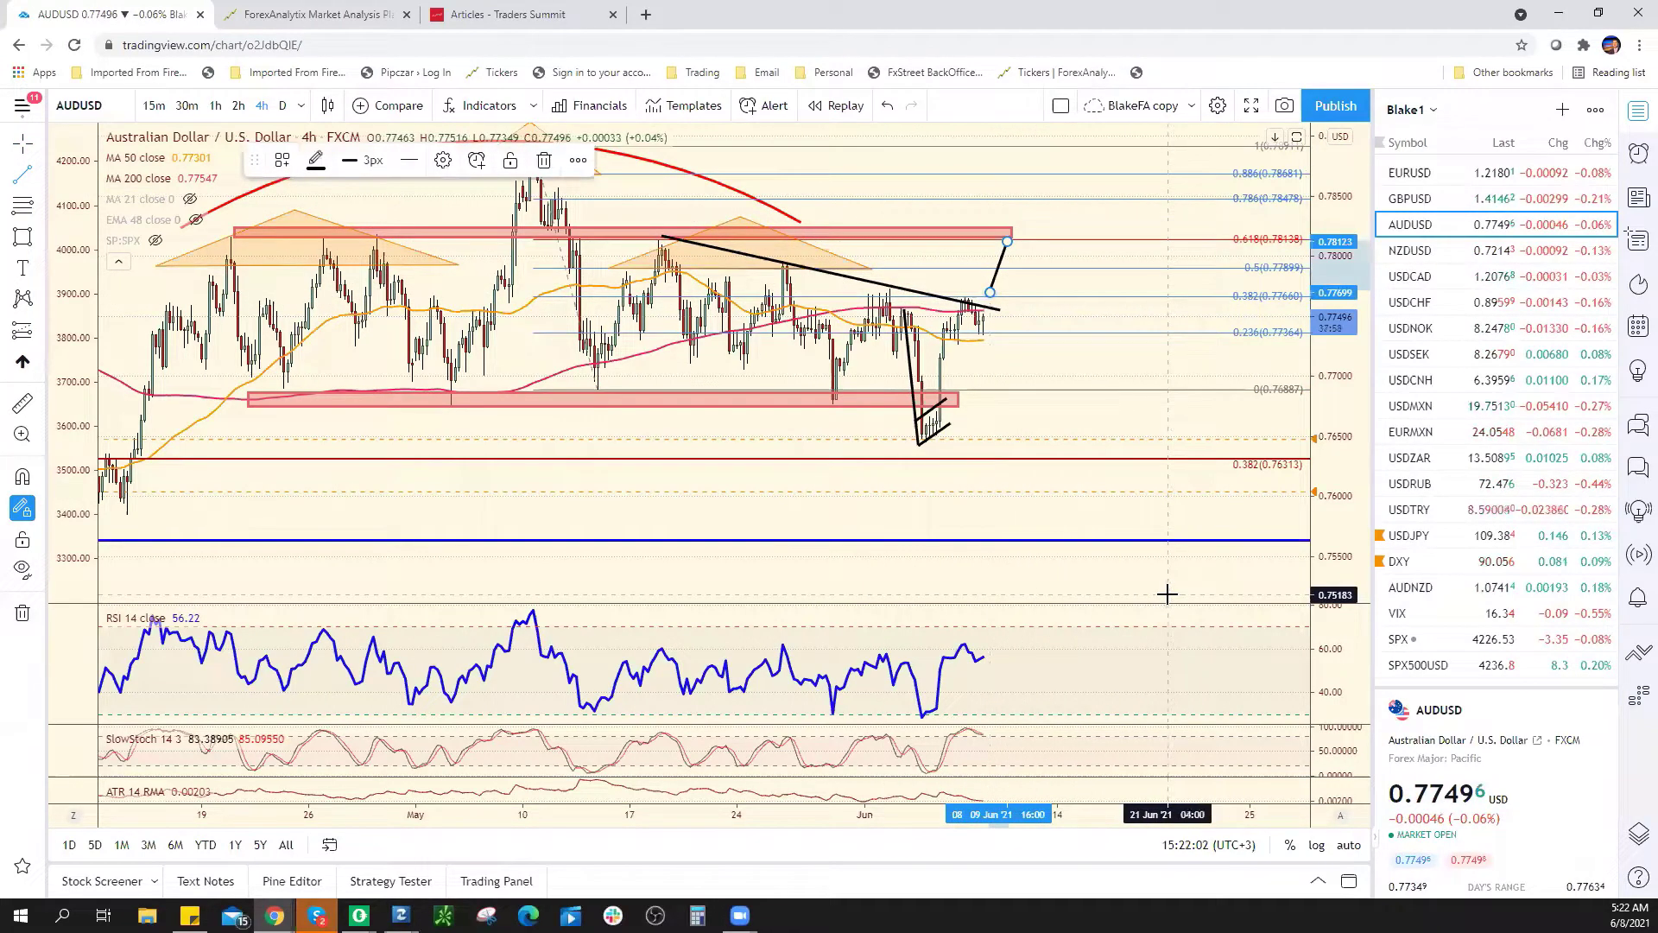
Step: Open NZDUSD, compress its price scale to fit 0.69–0.74, then switch to SPX500USD
{"action": "left_click", "coordinate": [1468, 250]}
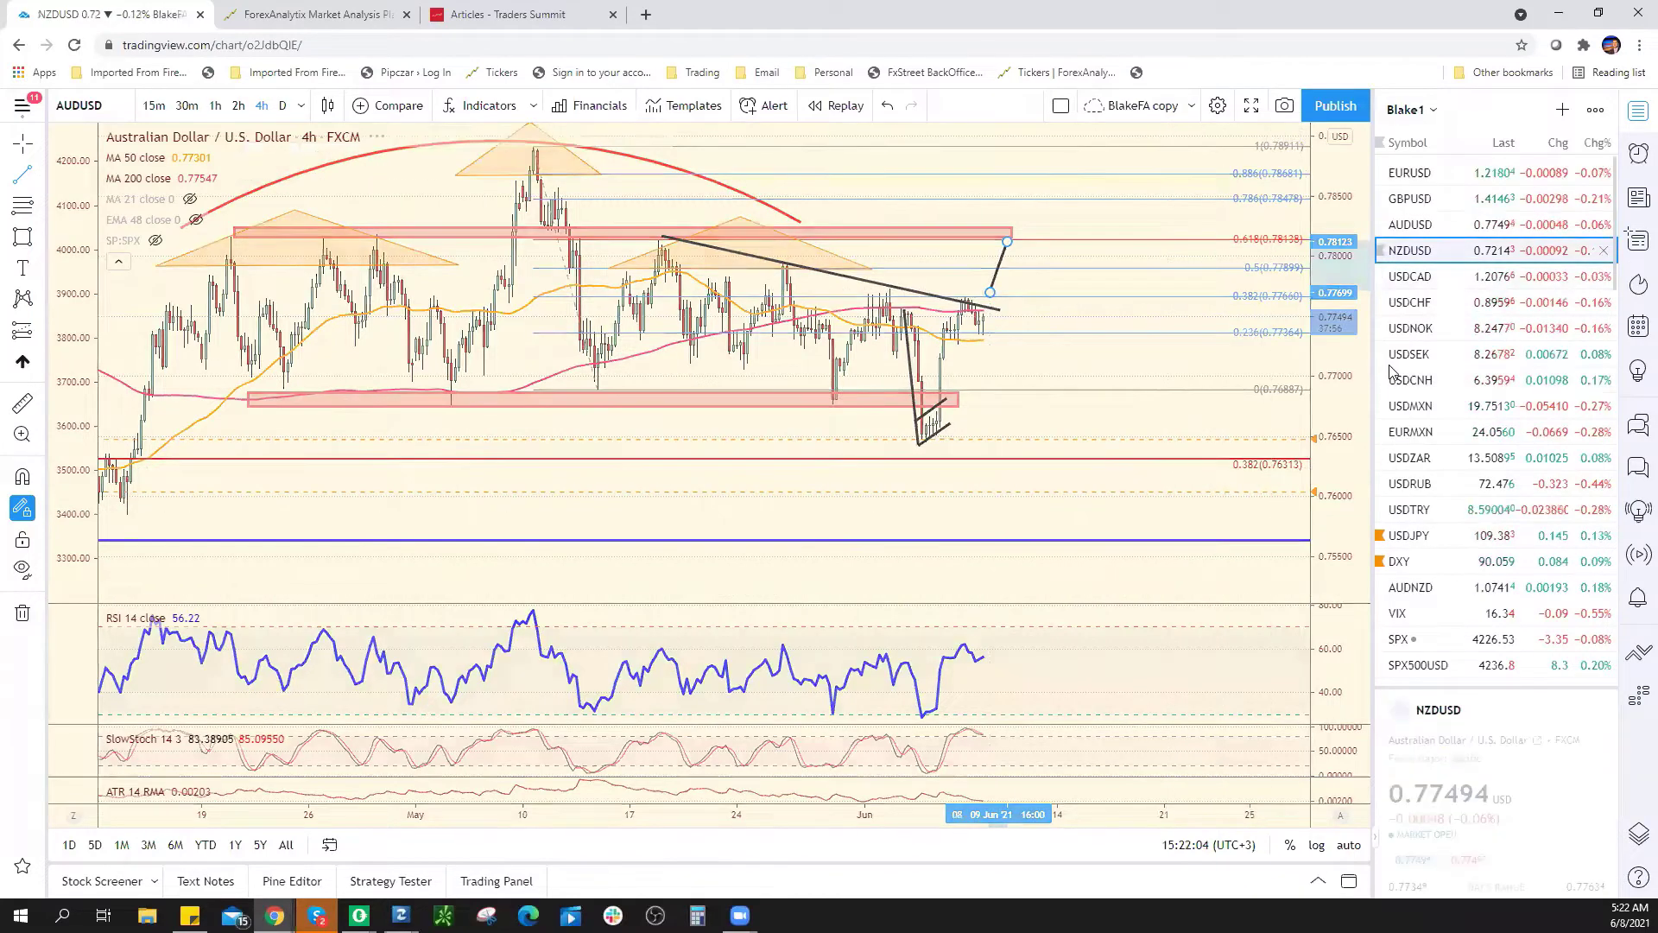
{"action": "scroll", "coordinate": [957, 427], "scroll_direction": "down", "scroll_amount": 3}
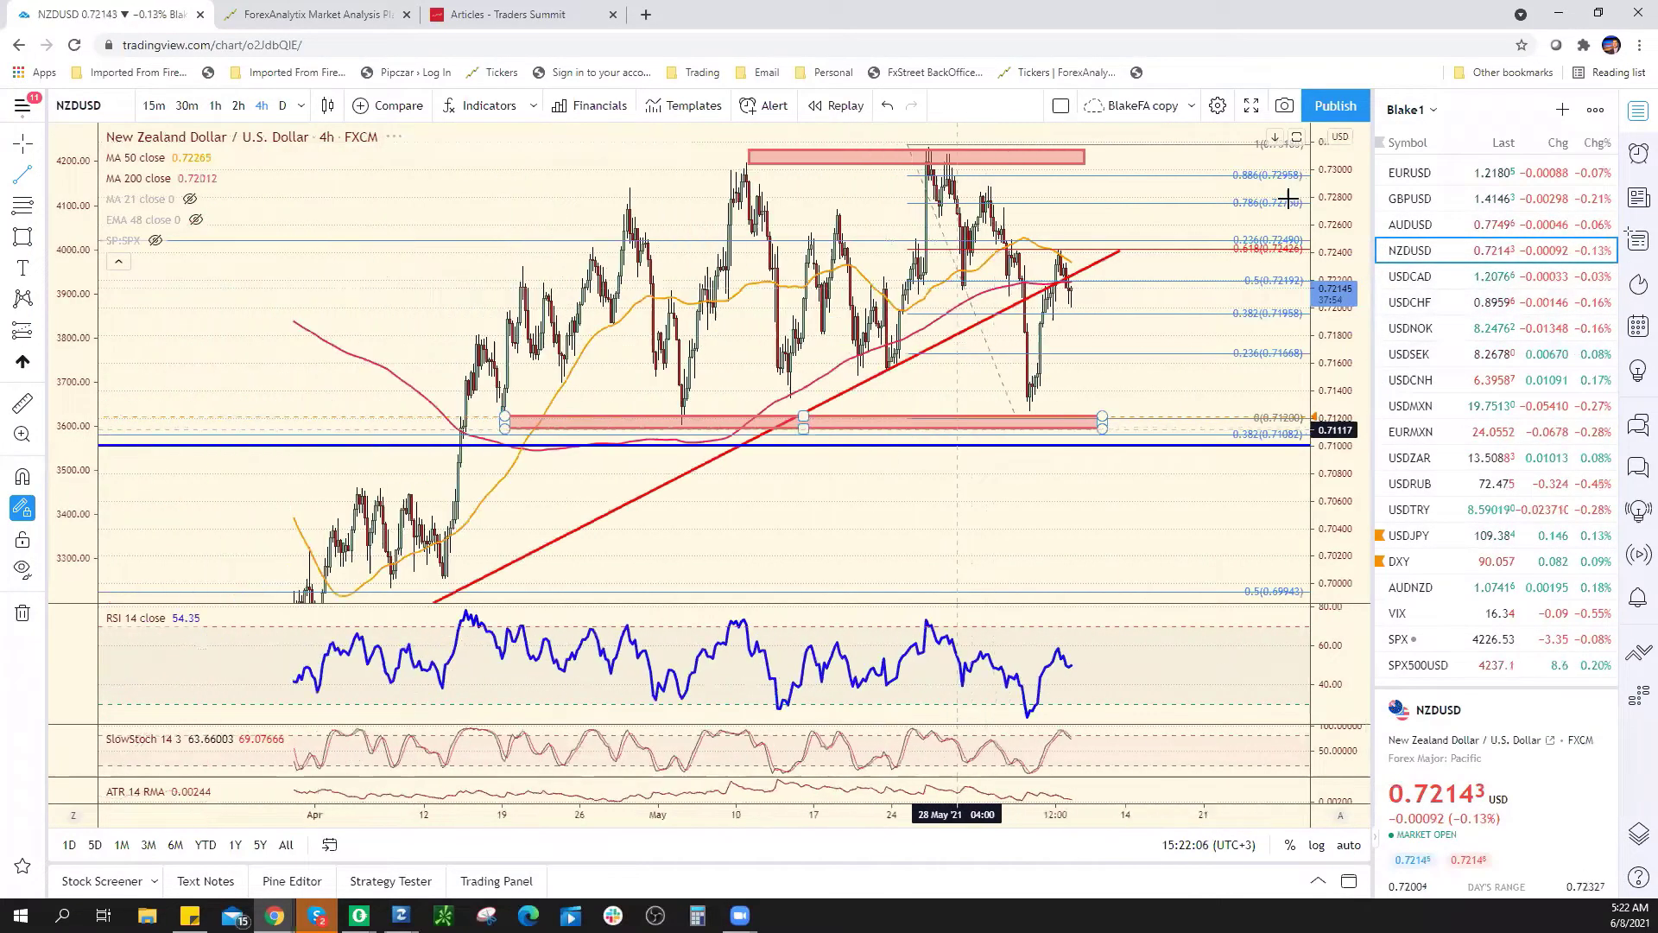
{"action": "left_click_drag", "start_coordinate": [1313, 205], "coordinate": [1070, 357]}
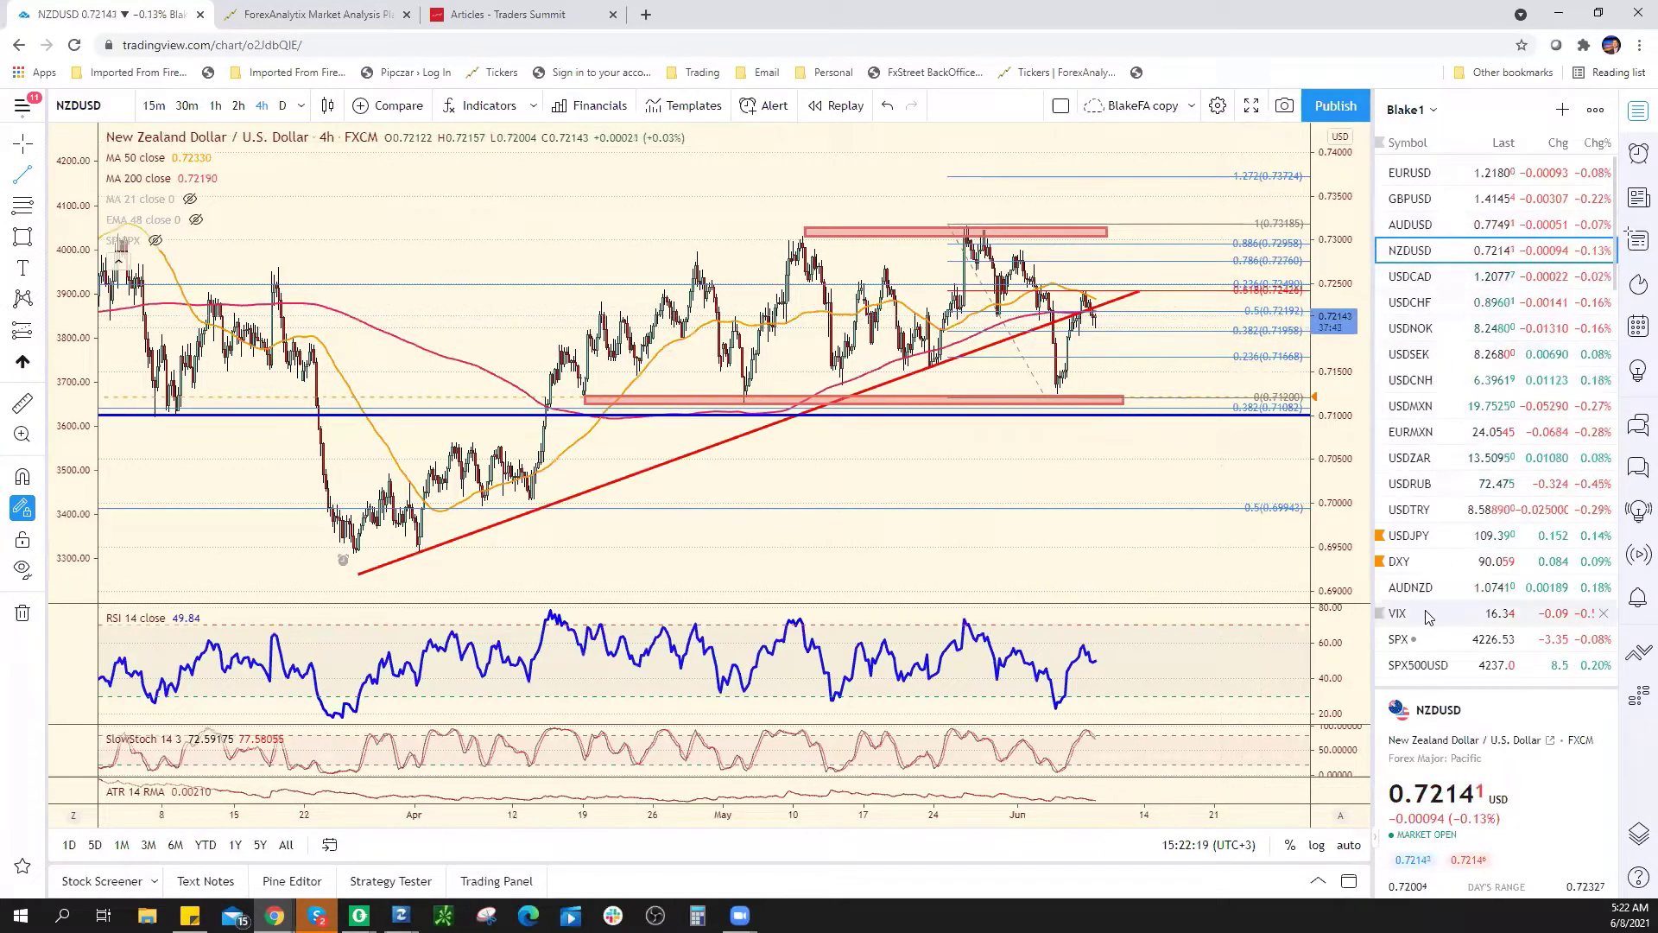
{"action": "left_click", "coordinate": [1399, 664]}
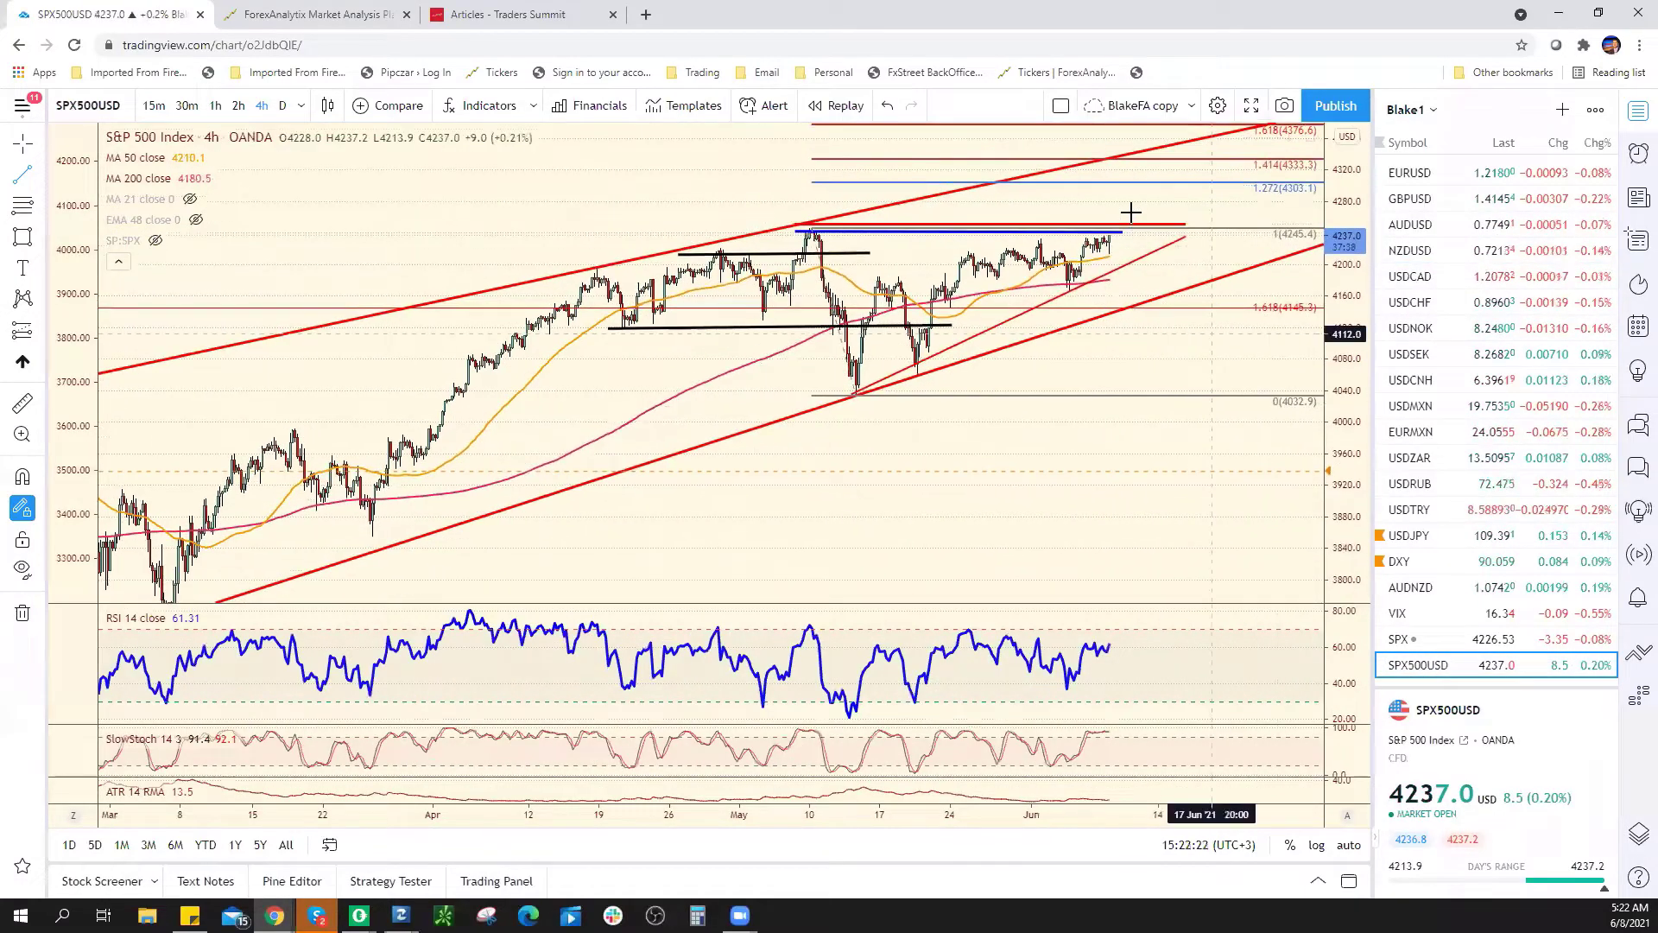
Step: On AUDUSD, raise the projection line's top to about 0.78130
{"action": "left_click", "coordinate": [1459, 228]}
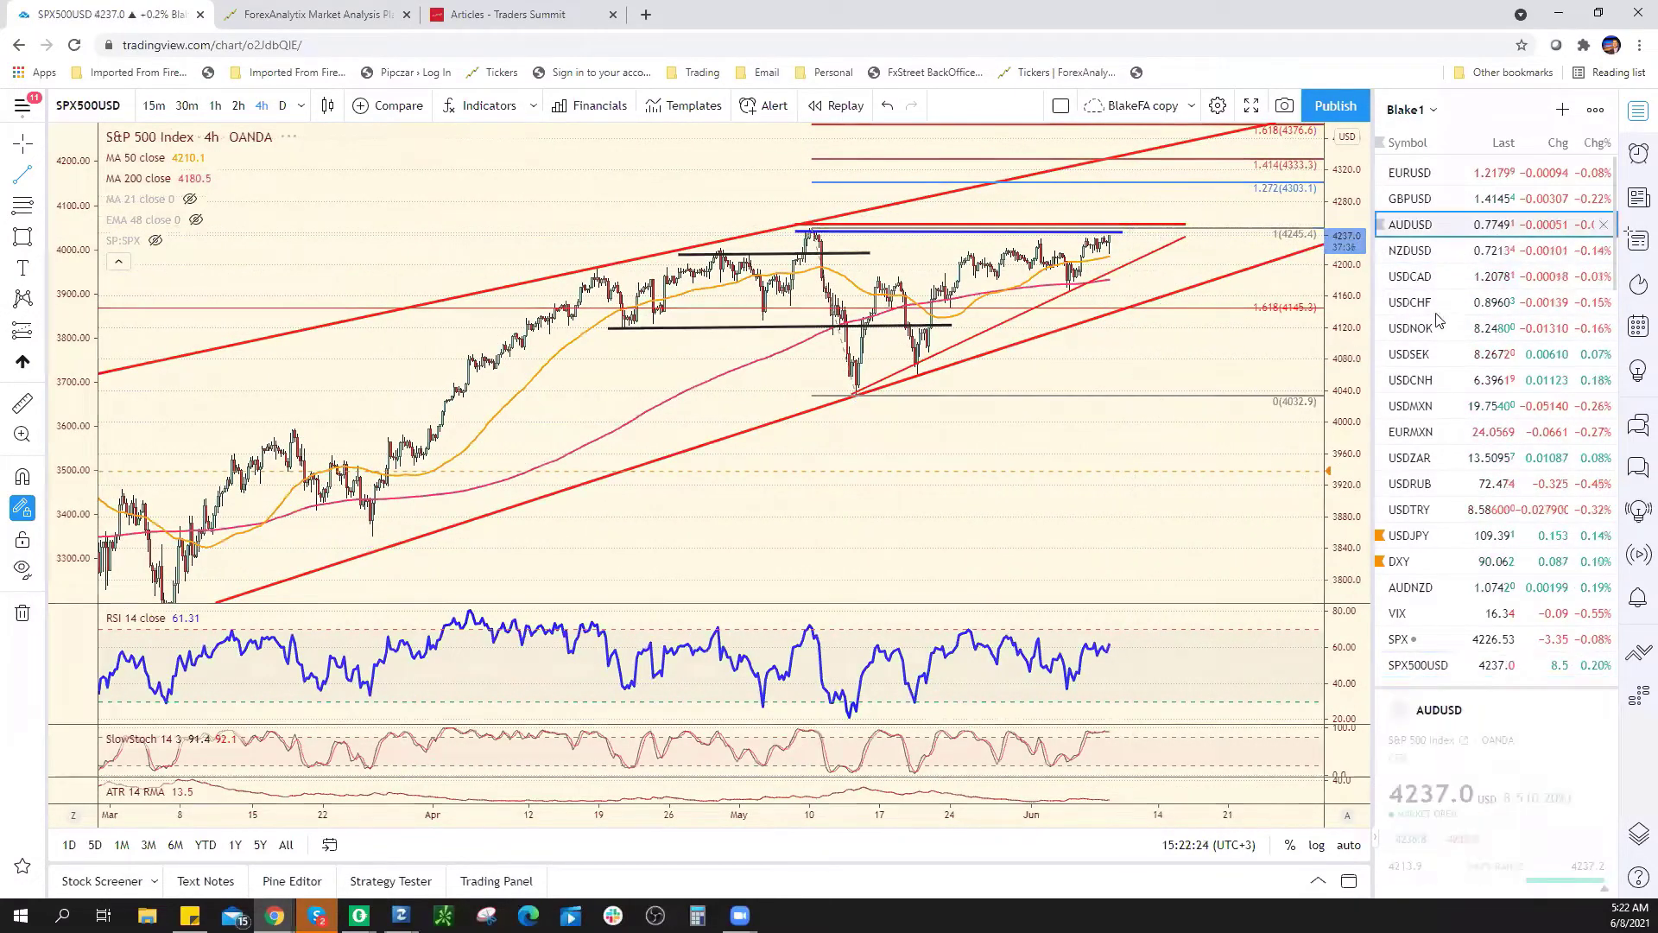
{"action": "left_click_drag", "start_coordinate": [1110, 250], "coordinate": [1112, 240]}
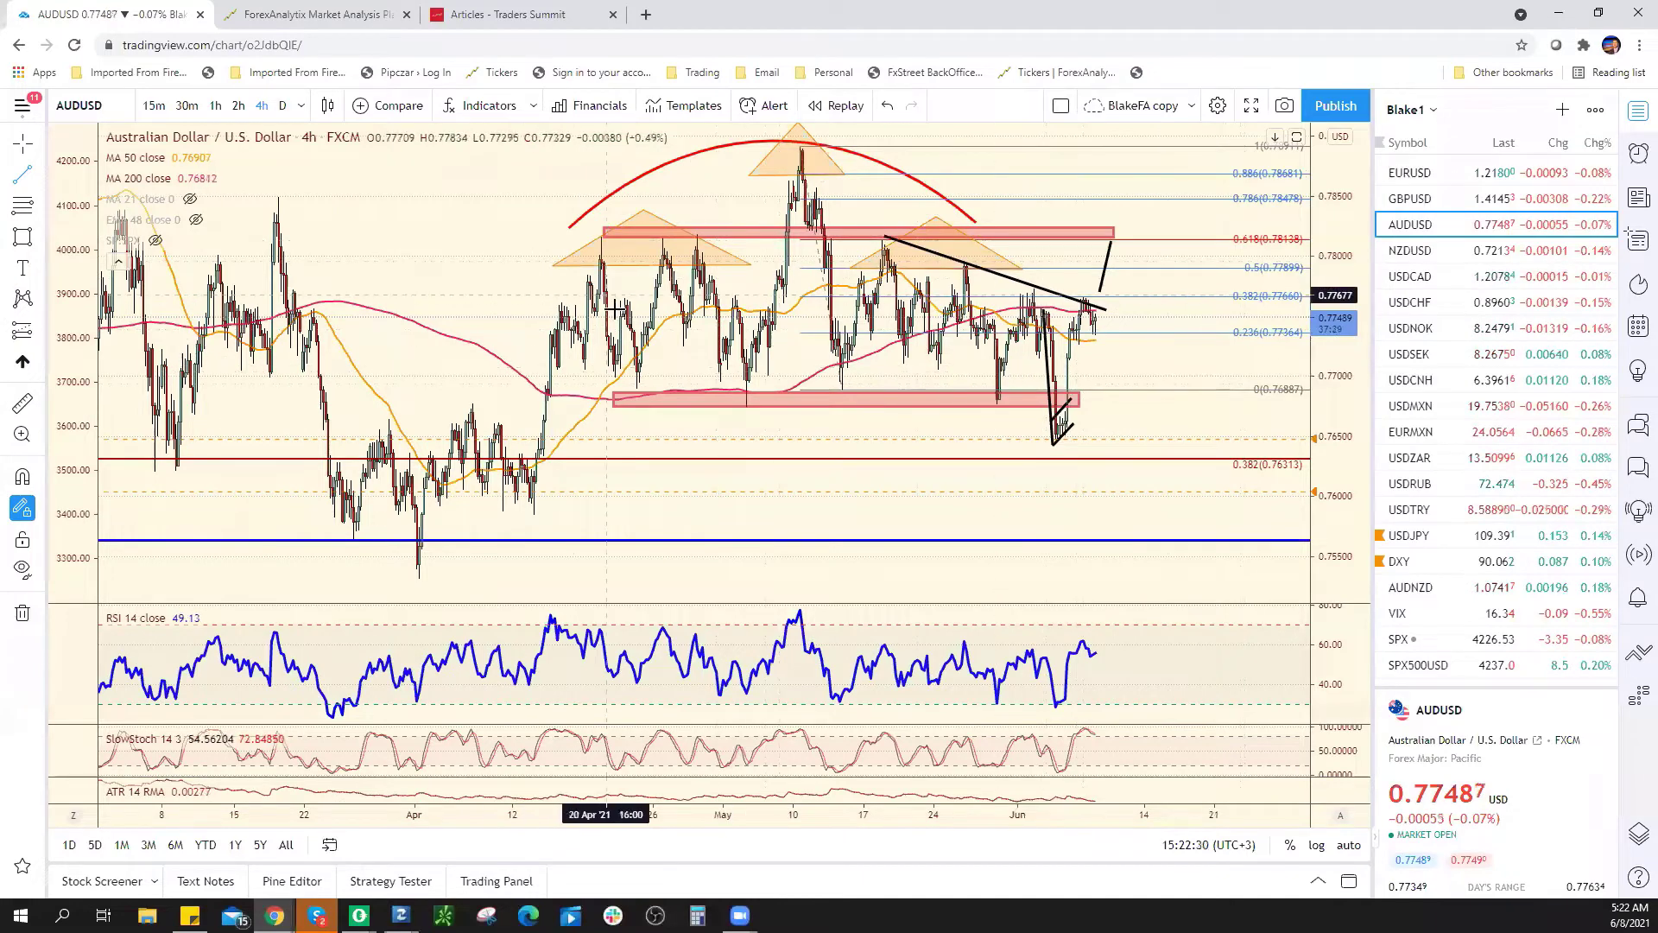
{"action": "scroll", "coordinate": [744, 359], "scroll_direction": "down", "scroll_amount": 1}
{"action": "scroll", "coordinate": [744, 359], "scroll_direction": "down", "scroll_amount": 5}
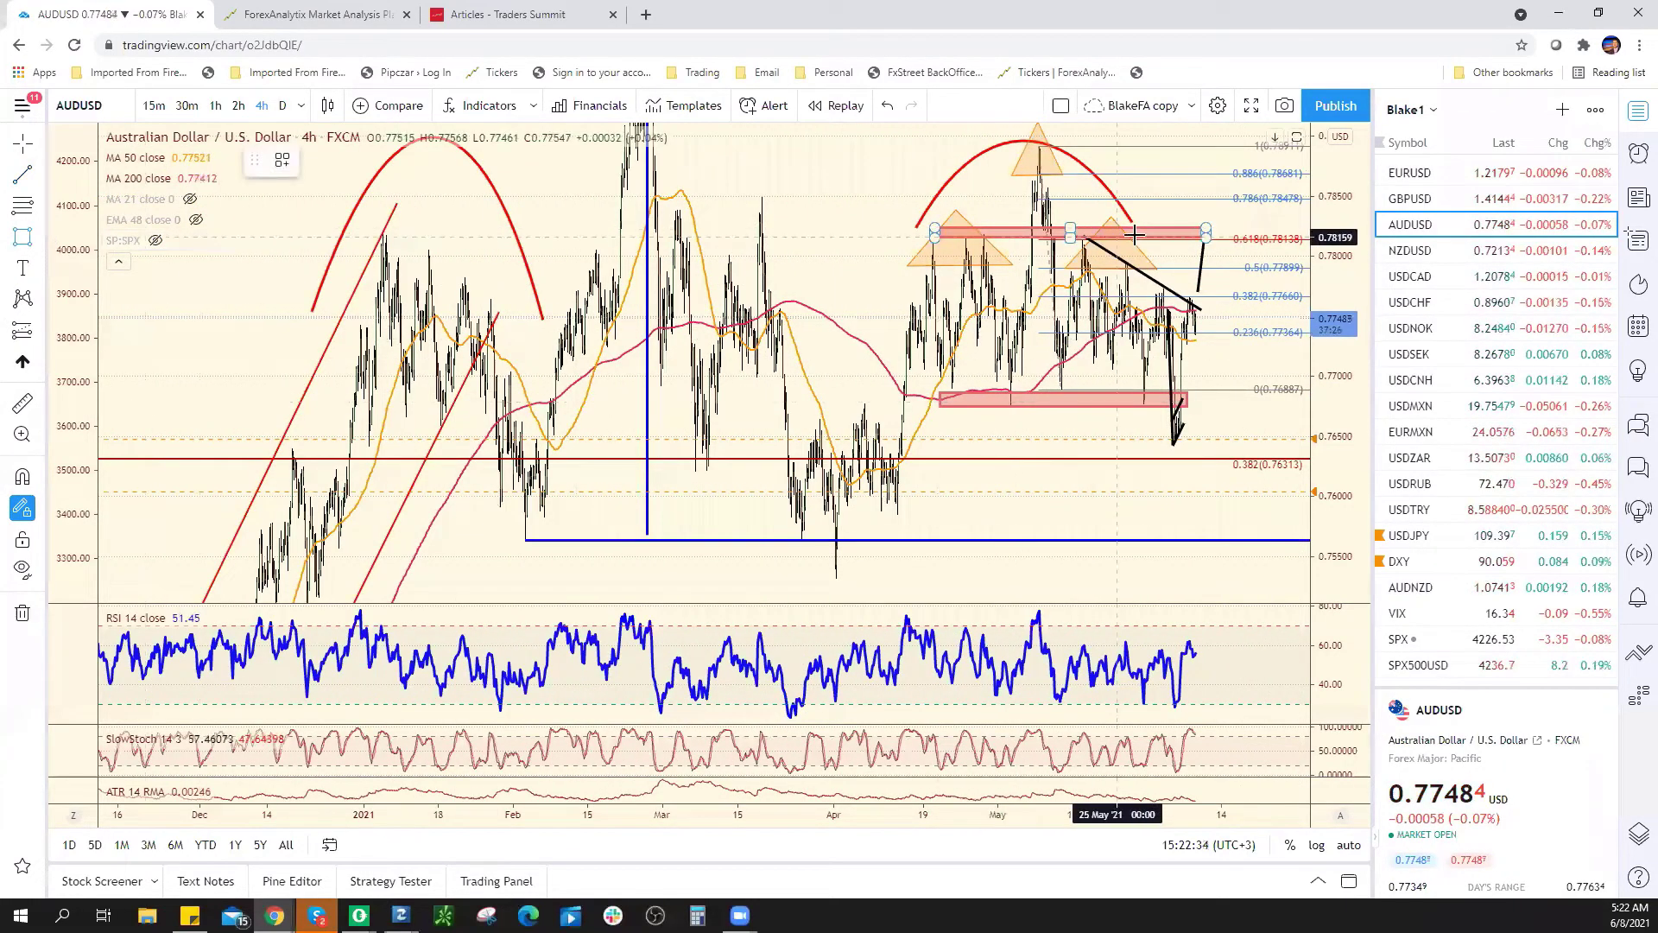
Step: Stretch the upper resistance box further right, then switch to NZDUSD
{"action": "left_click", "coordinate": [1174, 228]}
{"action": "left_click_drag", "start_coordinate": [1206, 231], "coordinate": [1249, 262]}
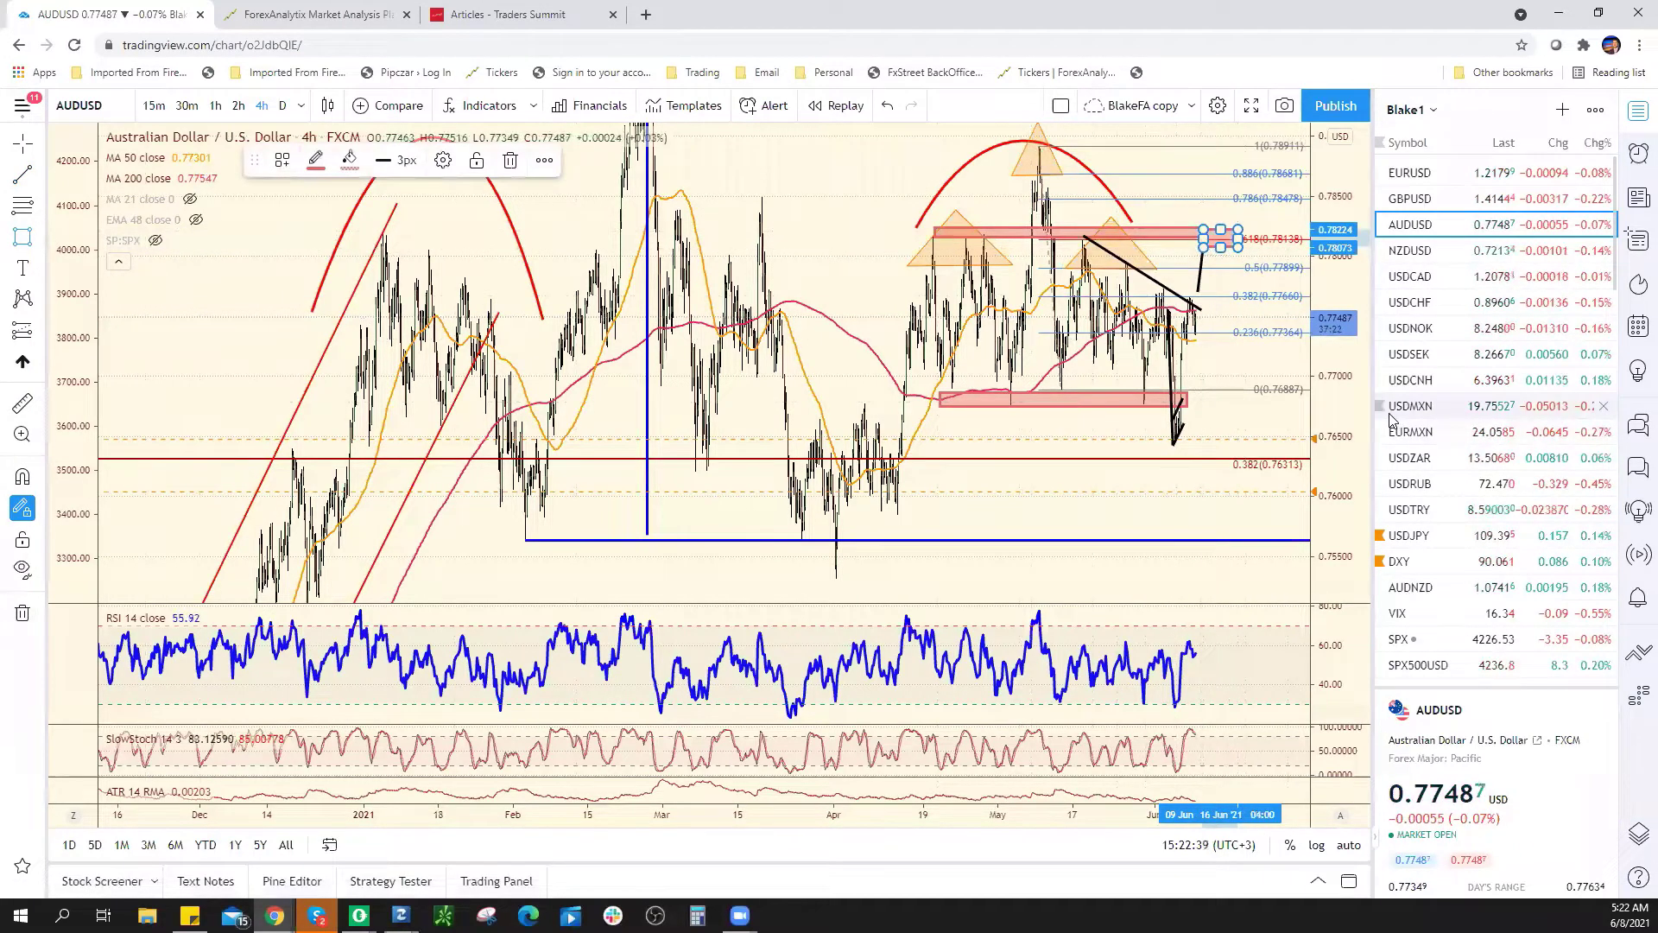
{"action": "left_click", "coordinate": [1475, 252]}
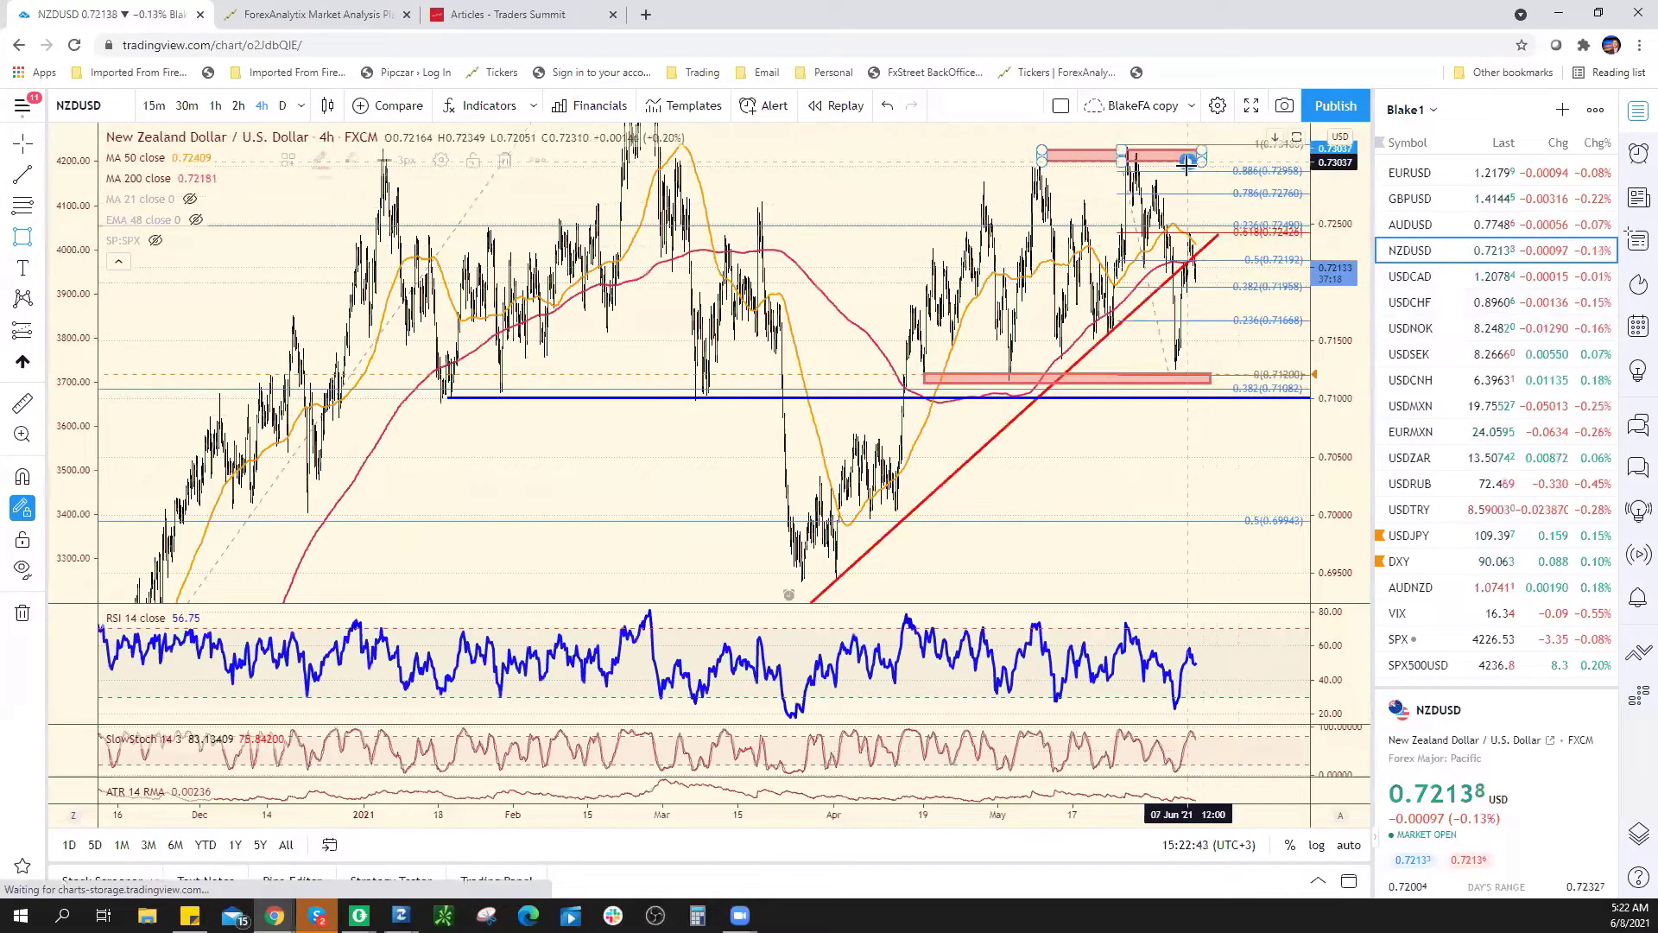
Step: Draw a small rectangle zone around 0.728–0.730, just below NZDUSD's recent highs
{"action": "left_click_drag", "start_coordinate": [1188, 162], "coordinate": [1246, 182]}
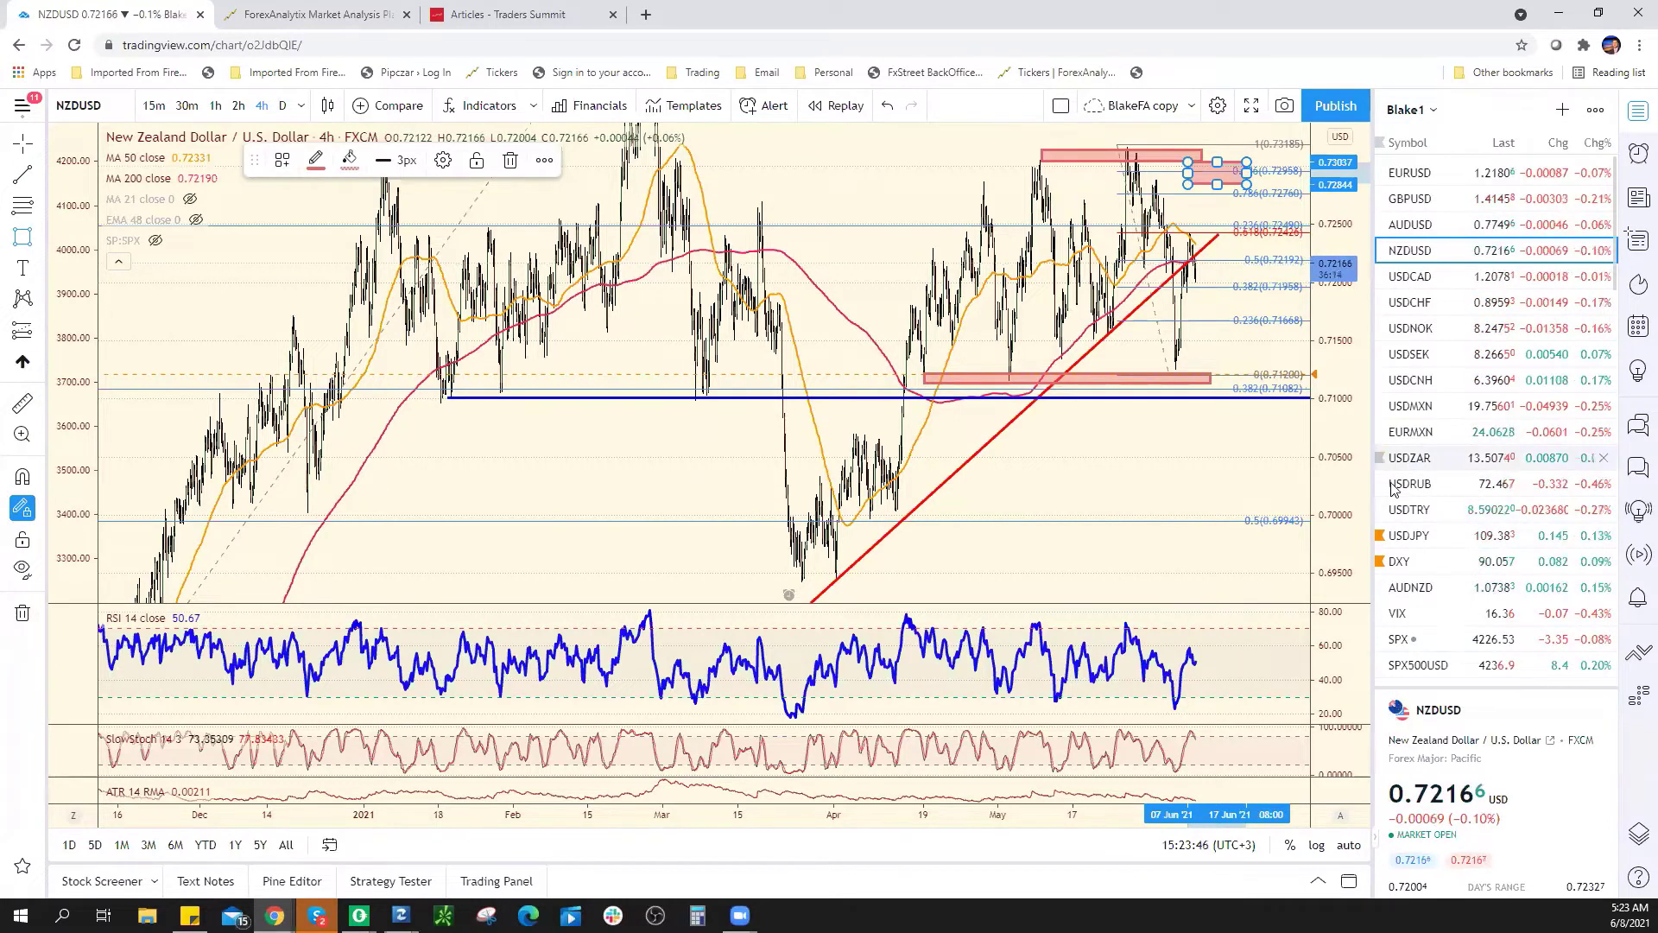
Step: Remove the small new NZDUSD zone and bring the ForexAnalytix dashboard to the front
{"action": "scroll", "coordinate": [1151, 530], "scroll_direction": "up", "scroll_amount": 5}
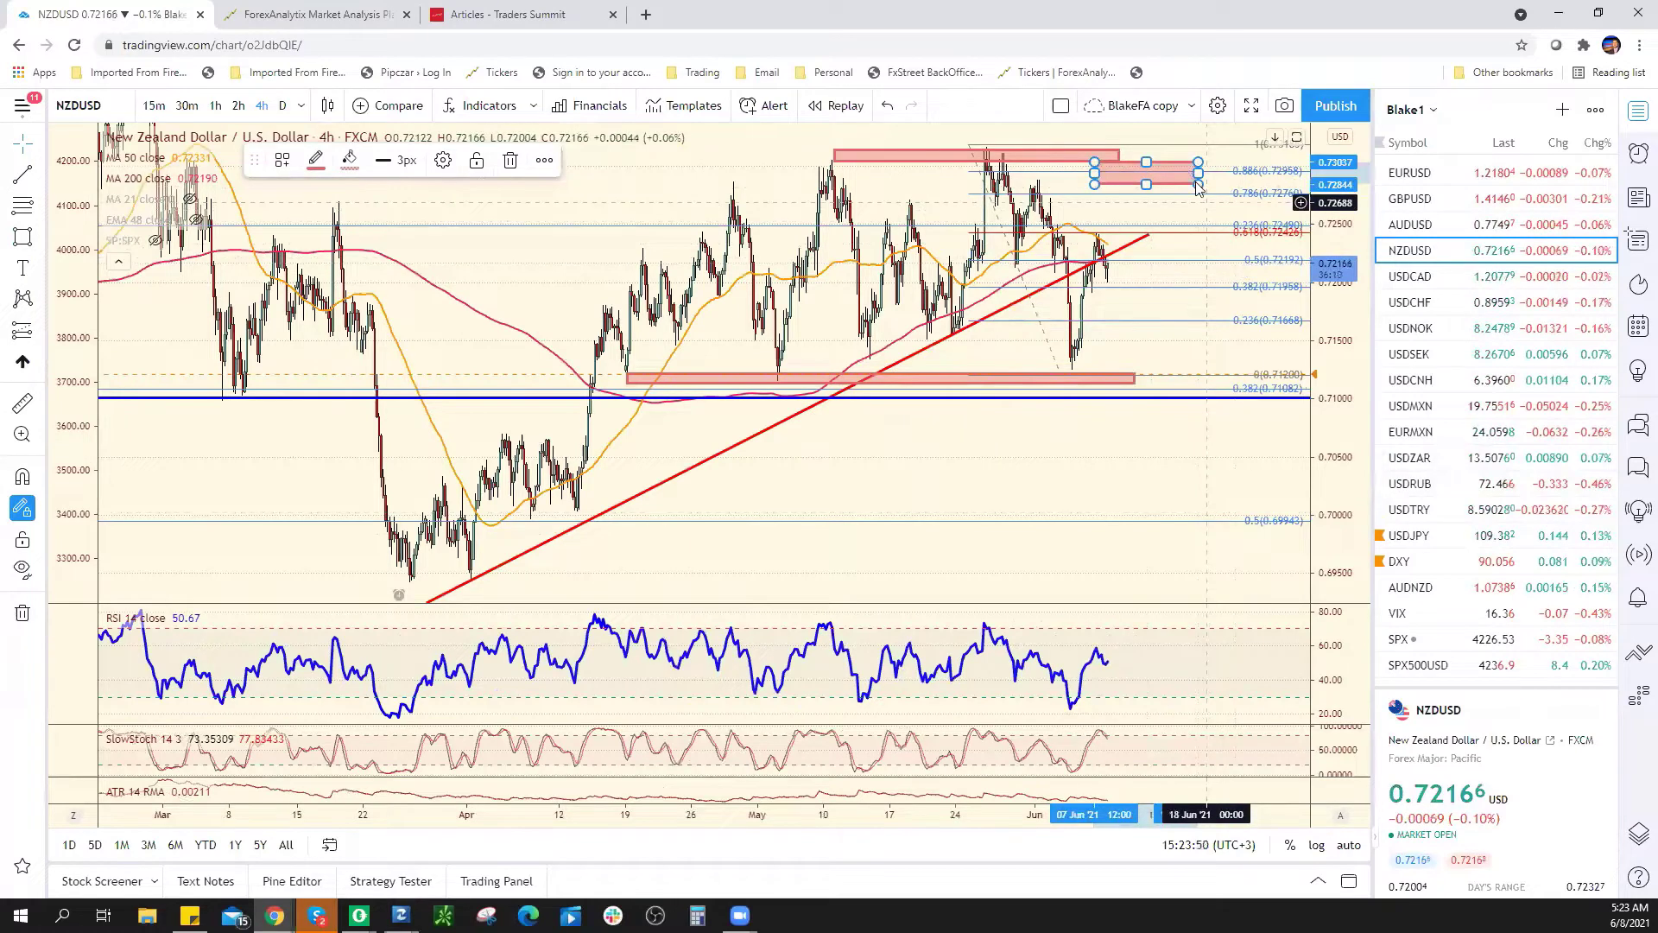
{"action": "right_click", "coordinate": [1198, 184]}
{"action": "left_click", "coordinate": [1261, 418]}
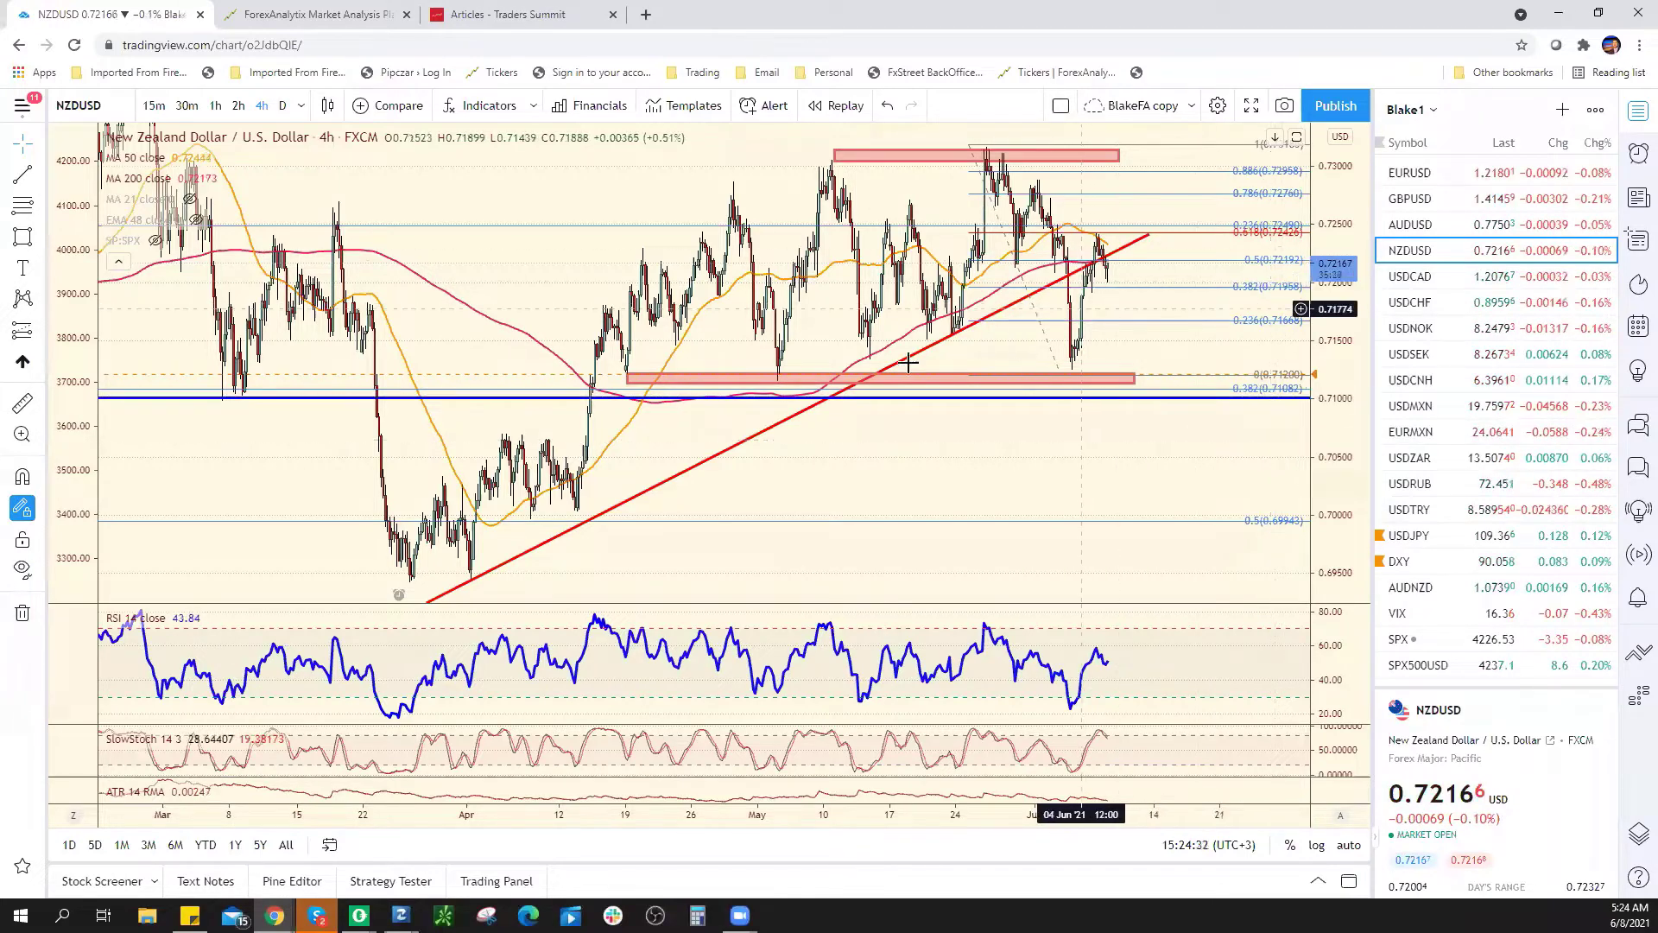
{"action": "left_click", "coordinate": [341, 18]}
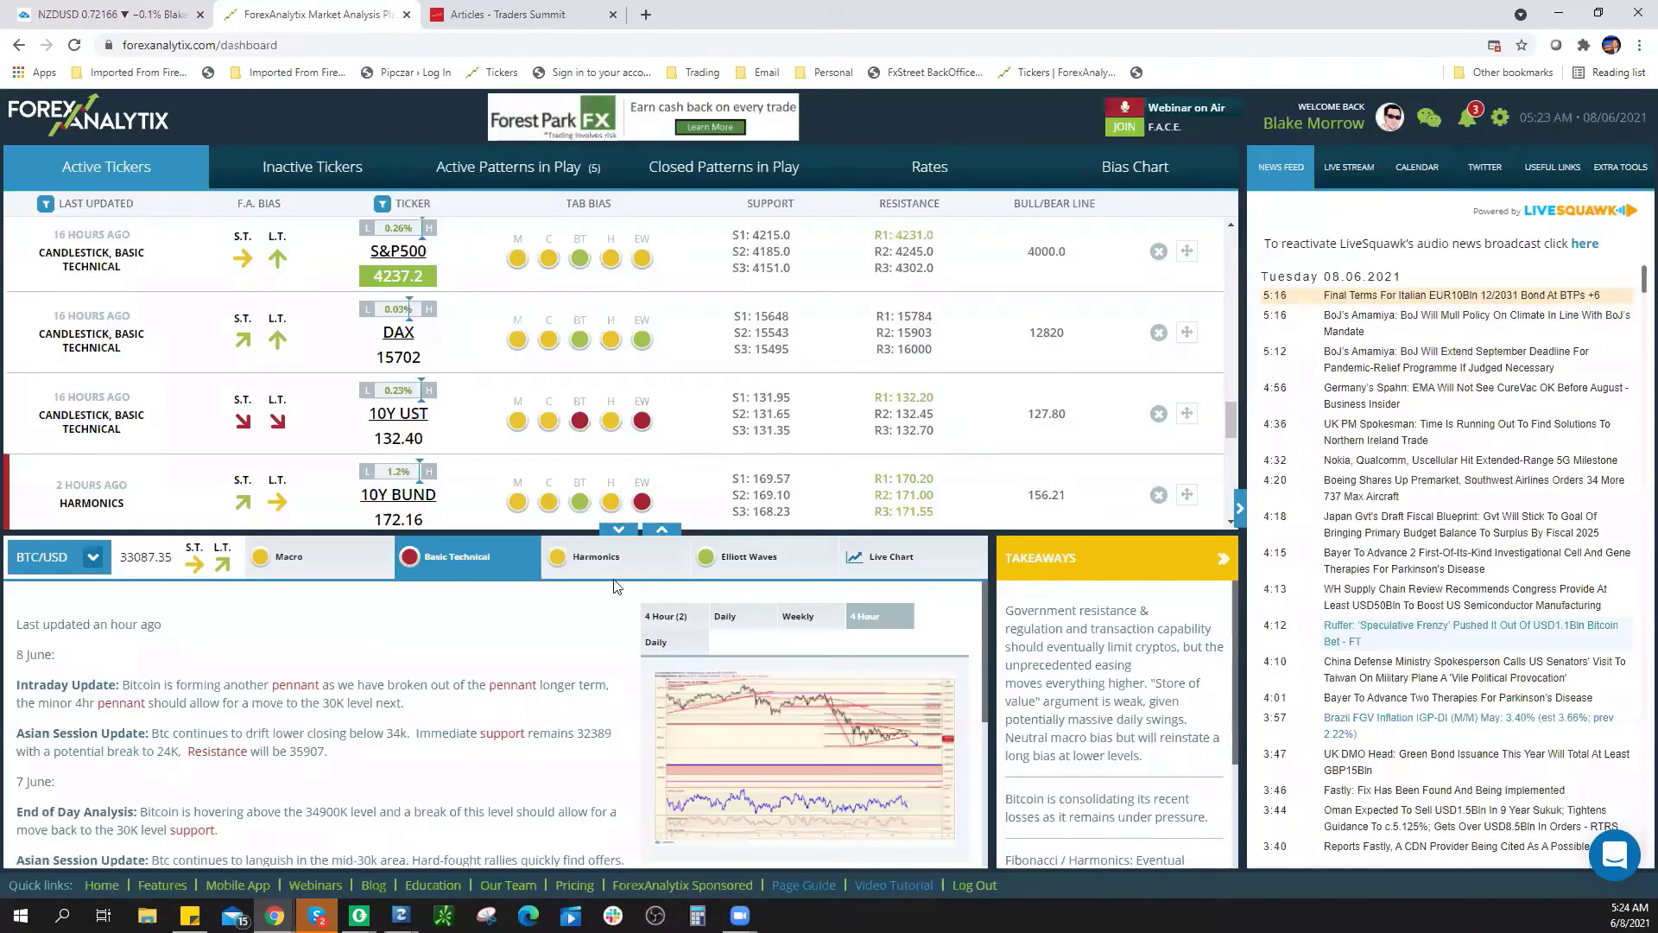
Step: Collapse the BTC/USD panel, review Active Tickers up to EUR/USD, then return to TradingView
{"action": "left_click", "coordinate": [619, 531]}
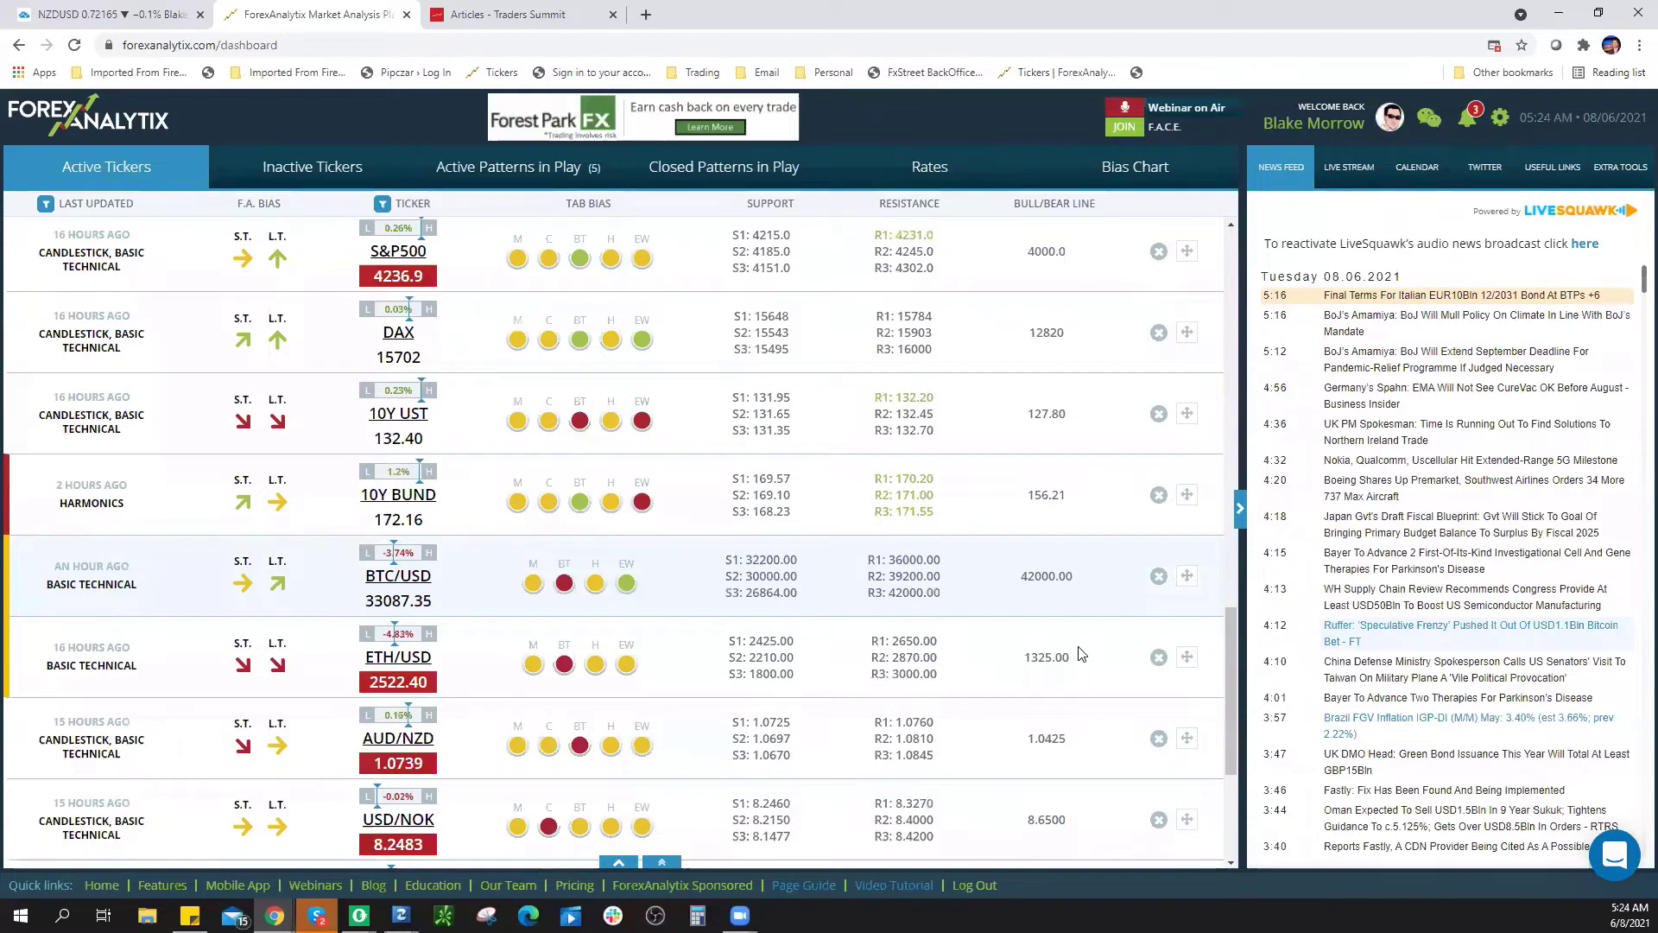
{"action": "scroll", "coordinate": [1078, 649], "scroll_direction": "up", "scroll_amount": 1}
{"action": "scroll", "coordinate": [1079, 650], "scroll_direction": "up", "scroll_amount": 10}
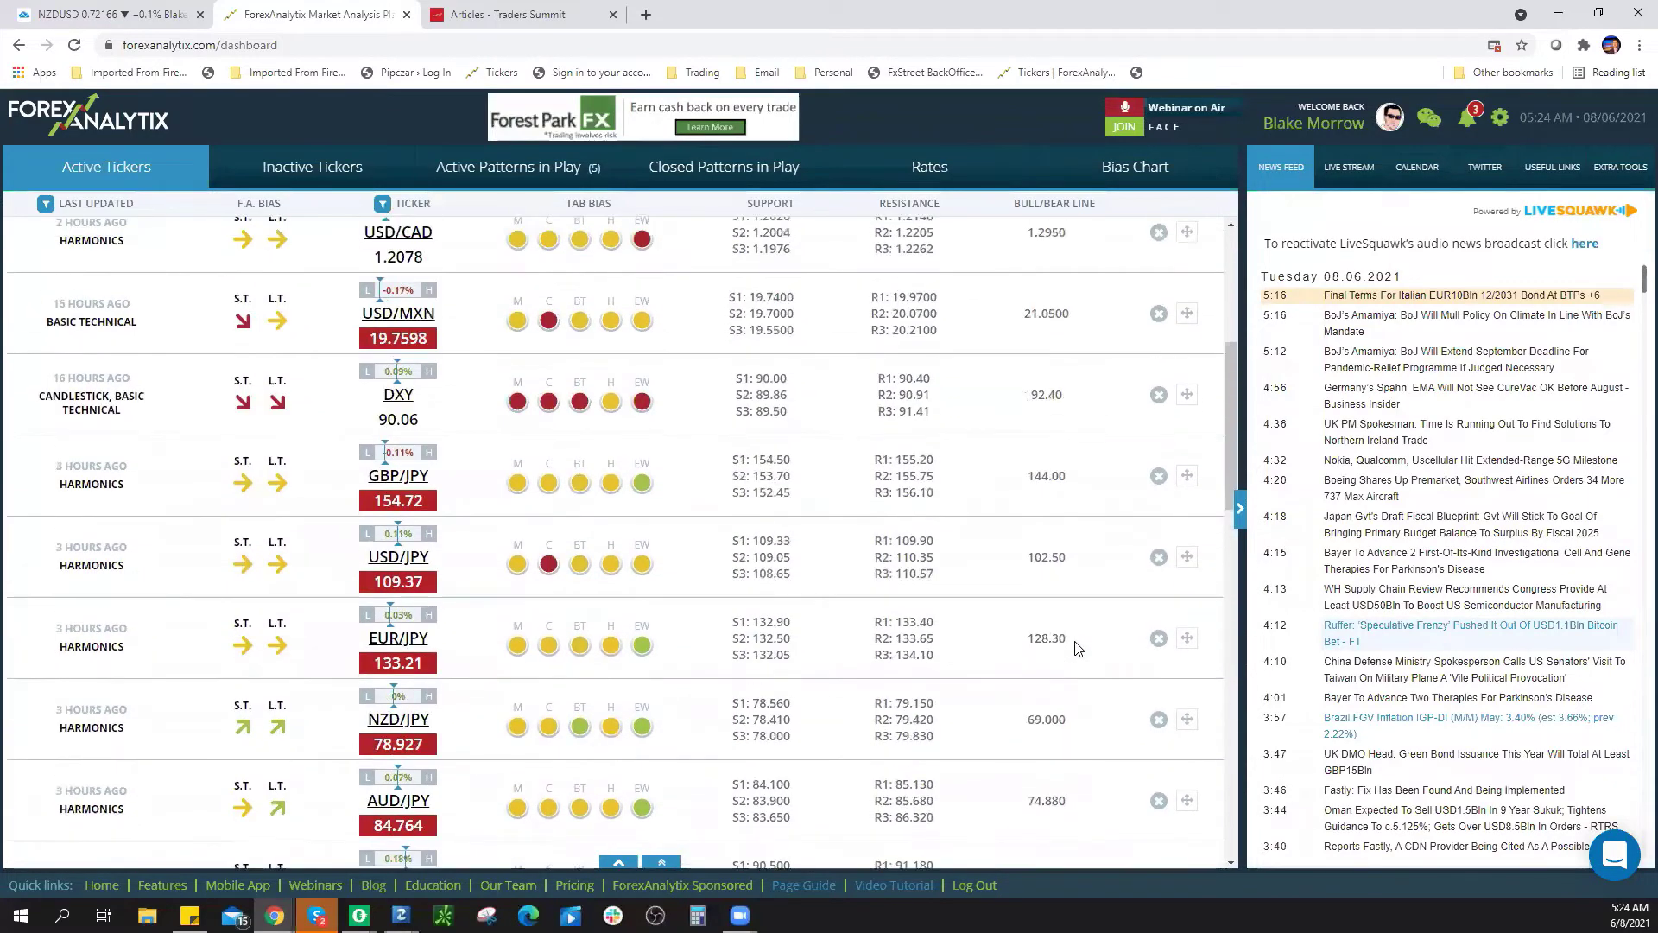
{"action": "scroll", "coordinate": [1079, 650], "scroll_direction": "up", "scroll_amount": 3}
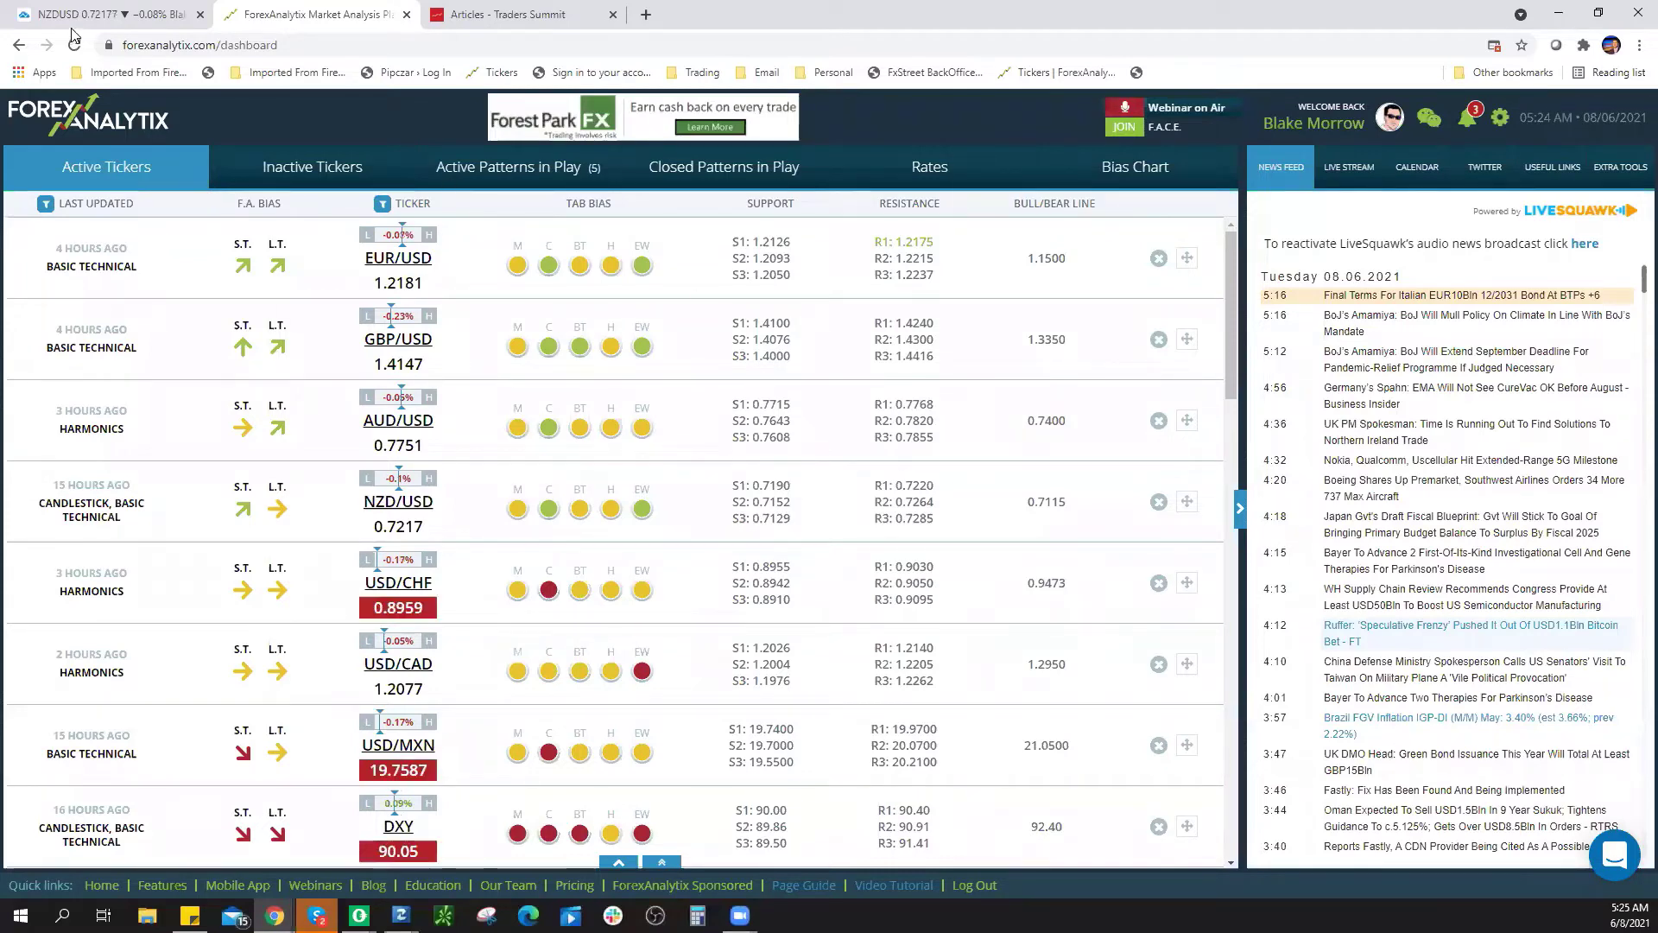
{"action": "key", "text": "ctrl+shift+Tab"}
{"action": "scroll", "coordinate": [1453, 553], "scroll_direction": "down", "scroll_amount": 10}
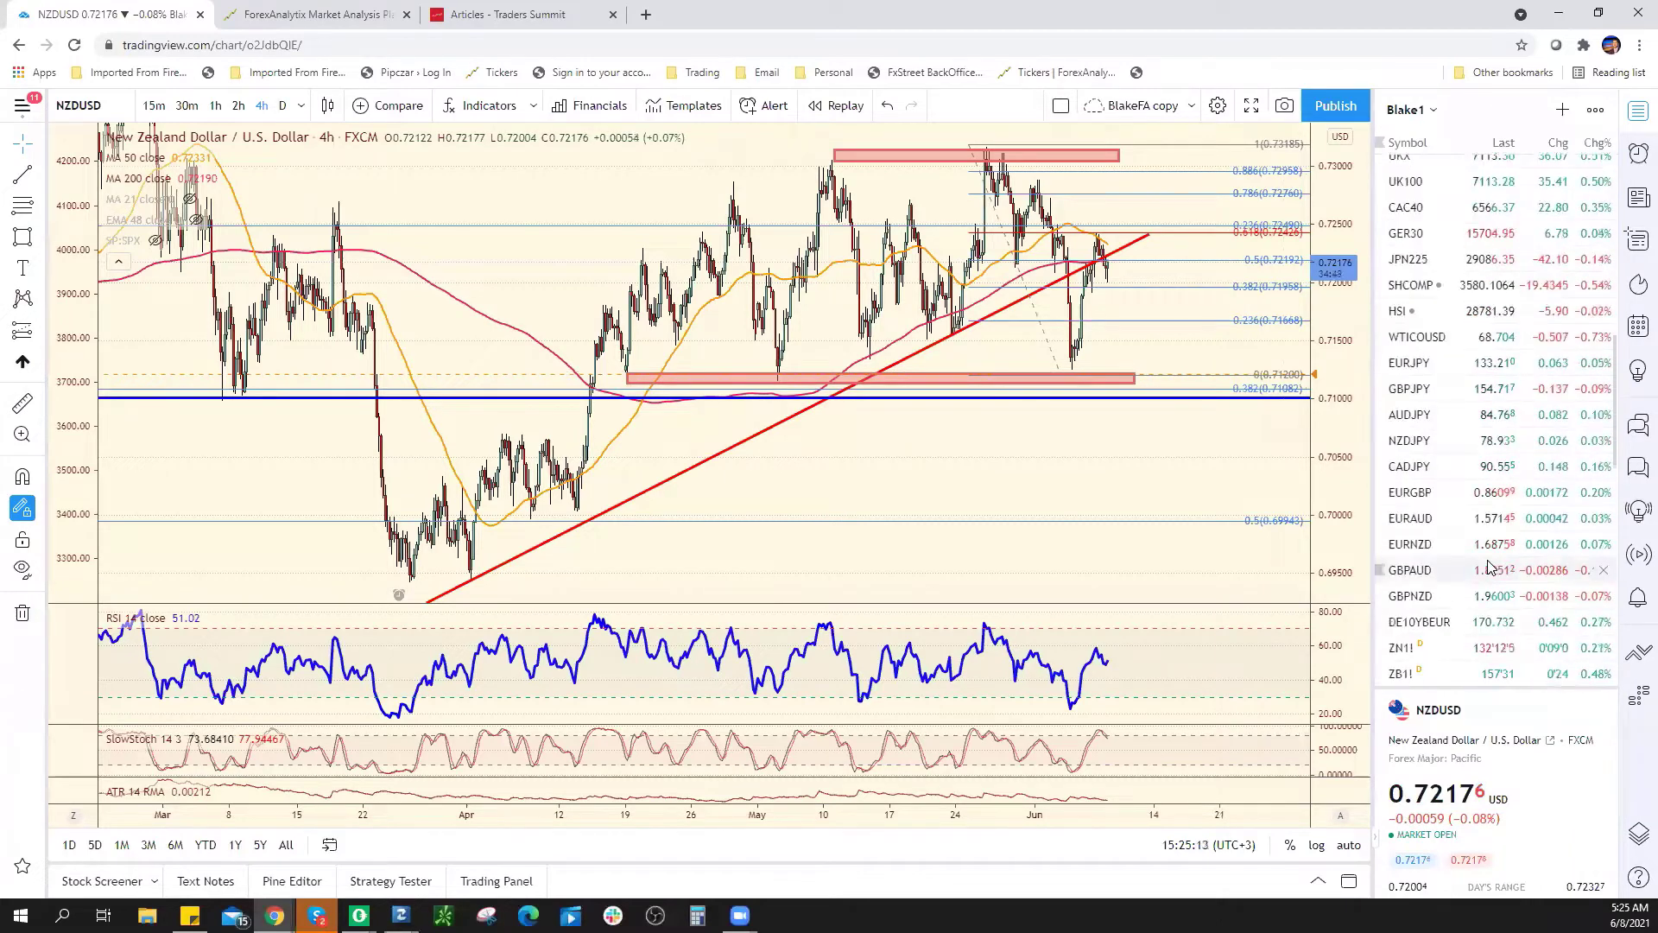
Step: Browse the watchlist and select USDCAD as the next pair
{"action": "scroll", "coordinate": [1512, 565], "scroll_direction": "down", "scroll_amount": 1}
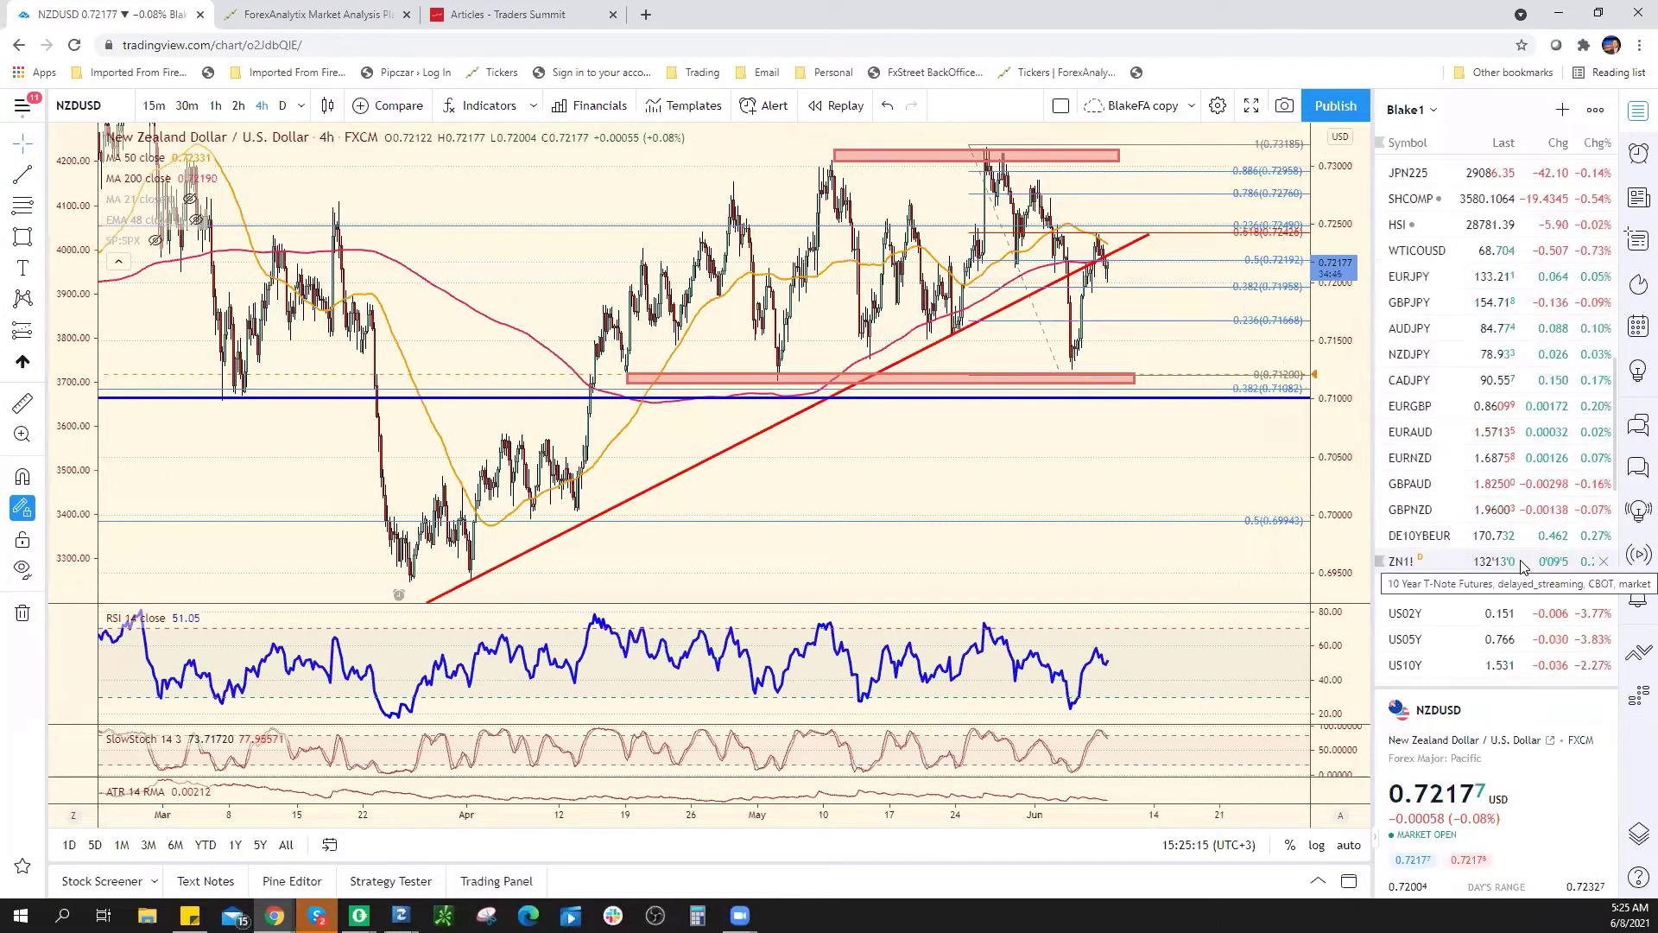
{"action": "scroll", "coordinate": [1523, 566], "scroll_direction": "down", "scroll_amount": 2}
{"action": "scroll", "coordinate": [1522, 565], "scroll_direction": "up", "scroll_amount": 1}
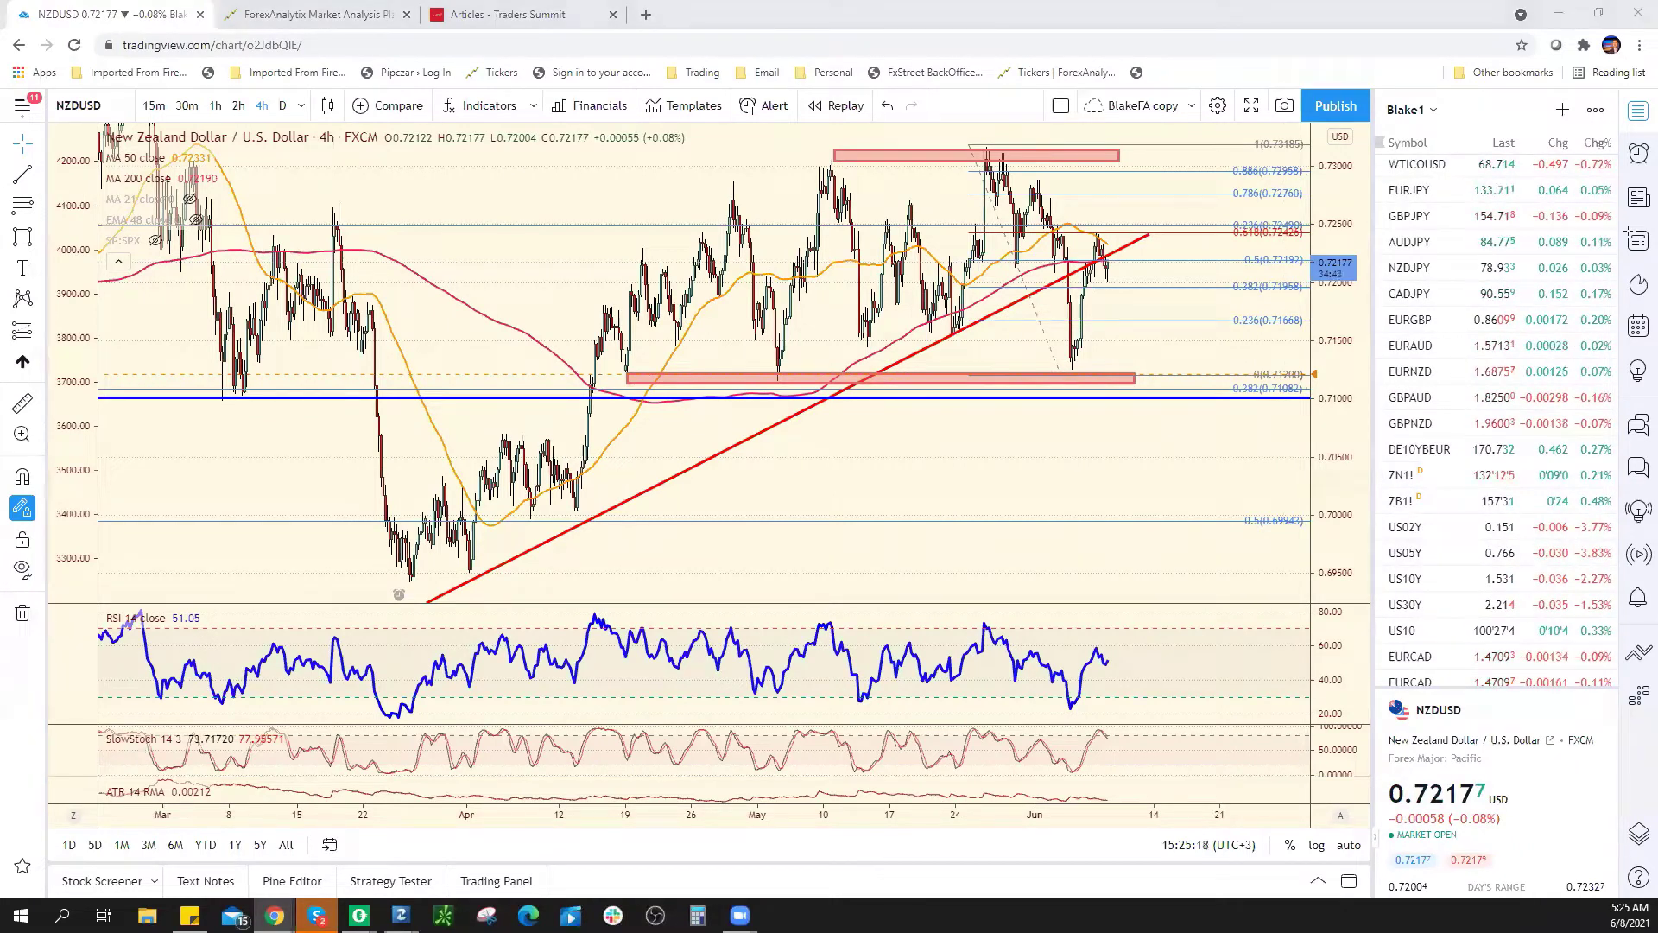
{"action": "scroll", "coordinate": [1525, 434], "scroll_direction": "up", "scroll_amount": 3}
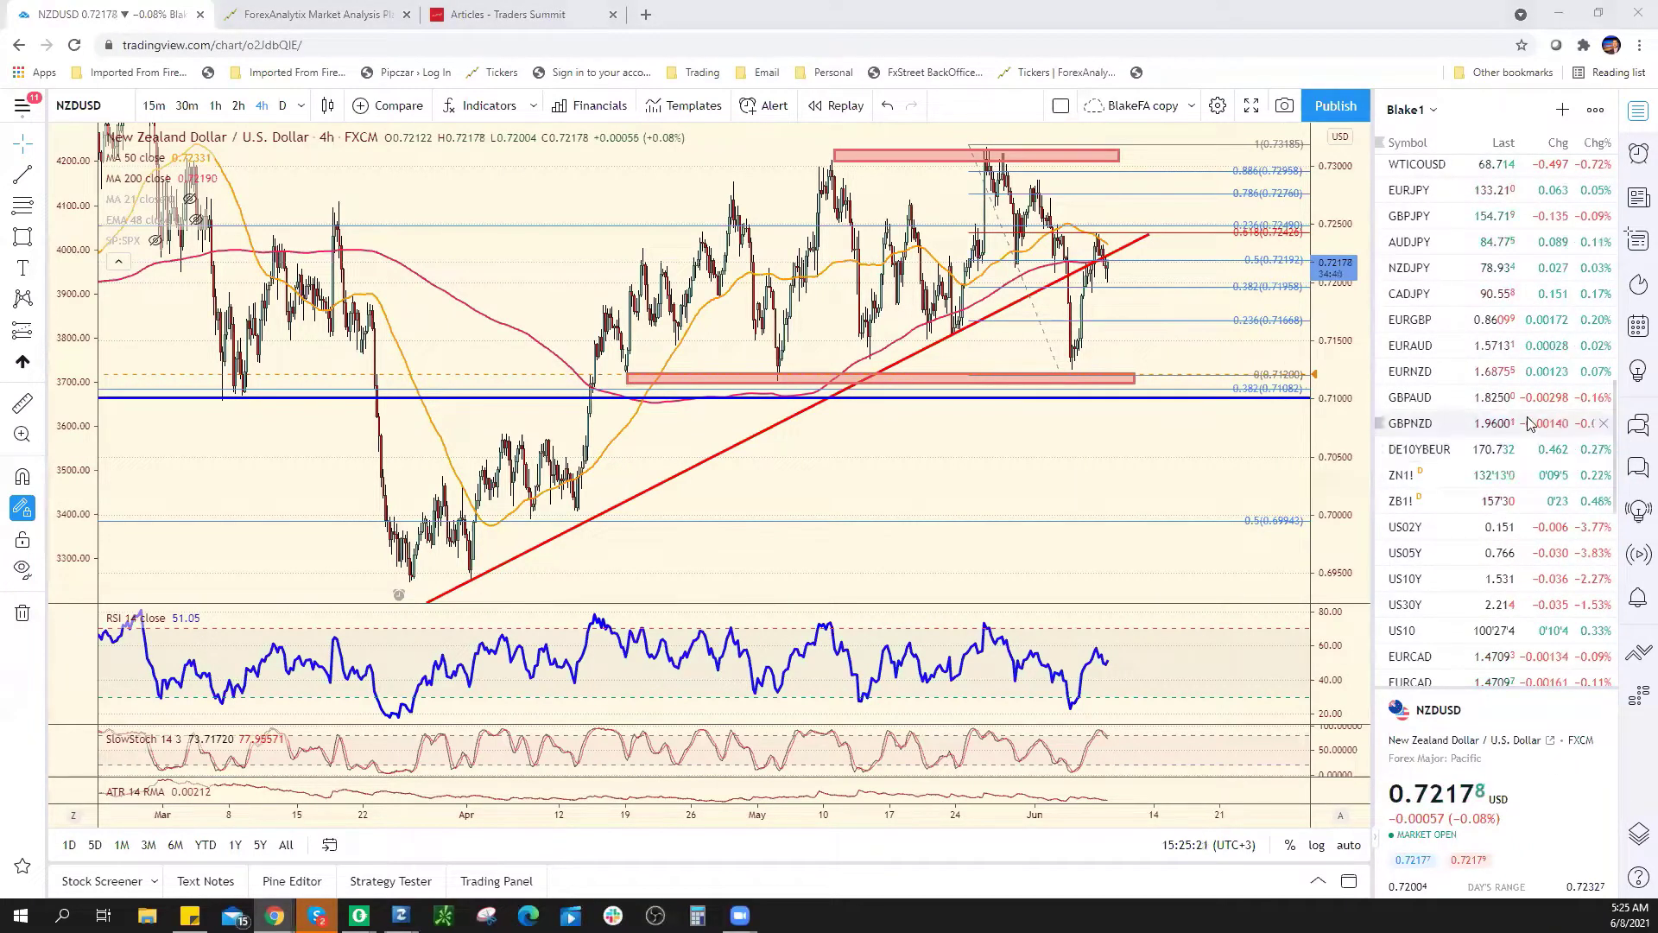
{"action": "scroll", "coordinate": [1525, 433], "scroll_direction": "up", "scroll_amount": 5}
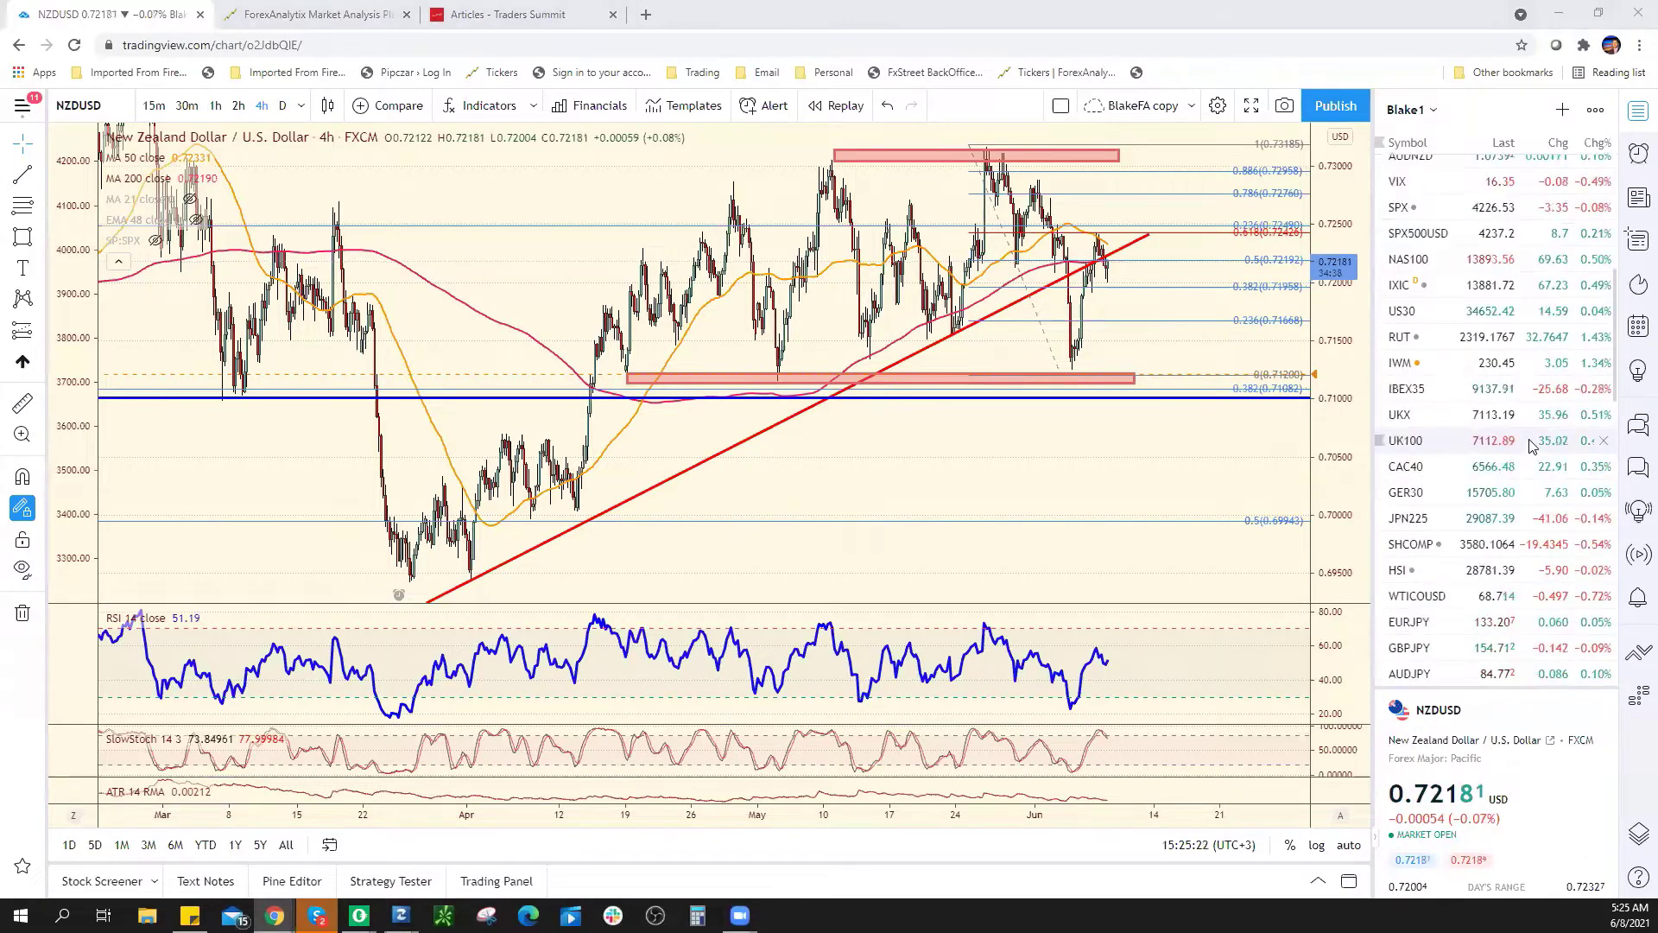
{"action": "scroll", "coordinate": [1531, 409], "scroll_direction": "up", "scroll_amount": 1}
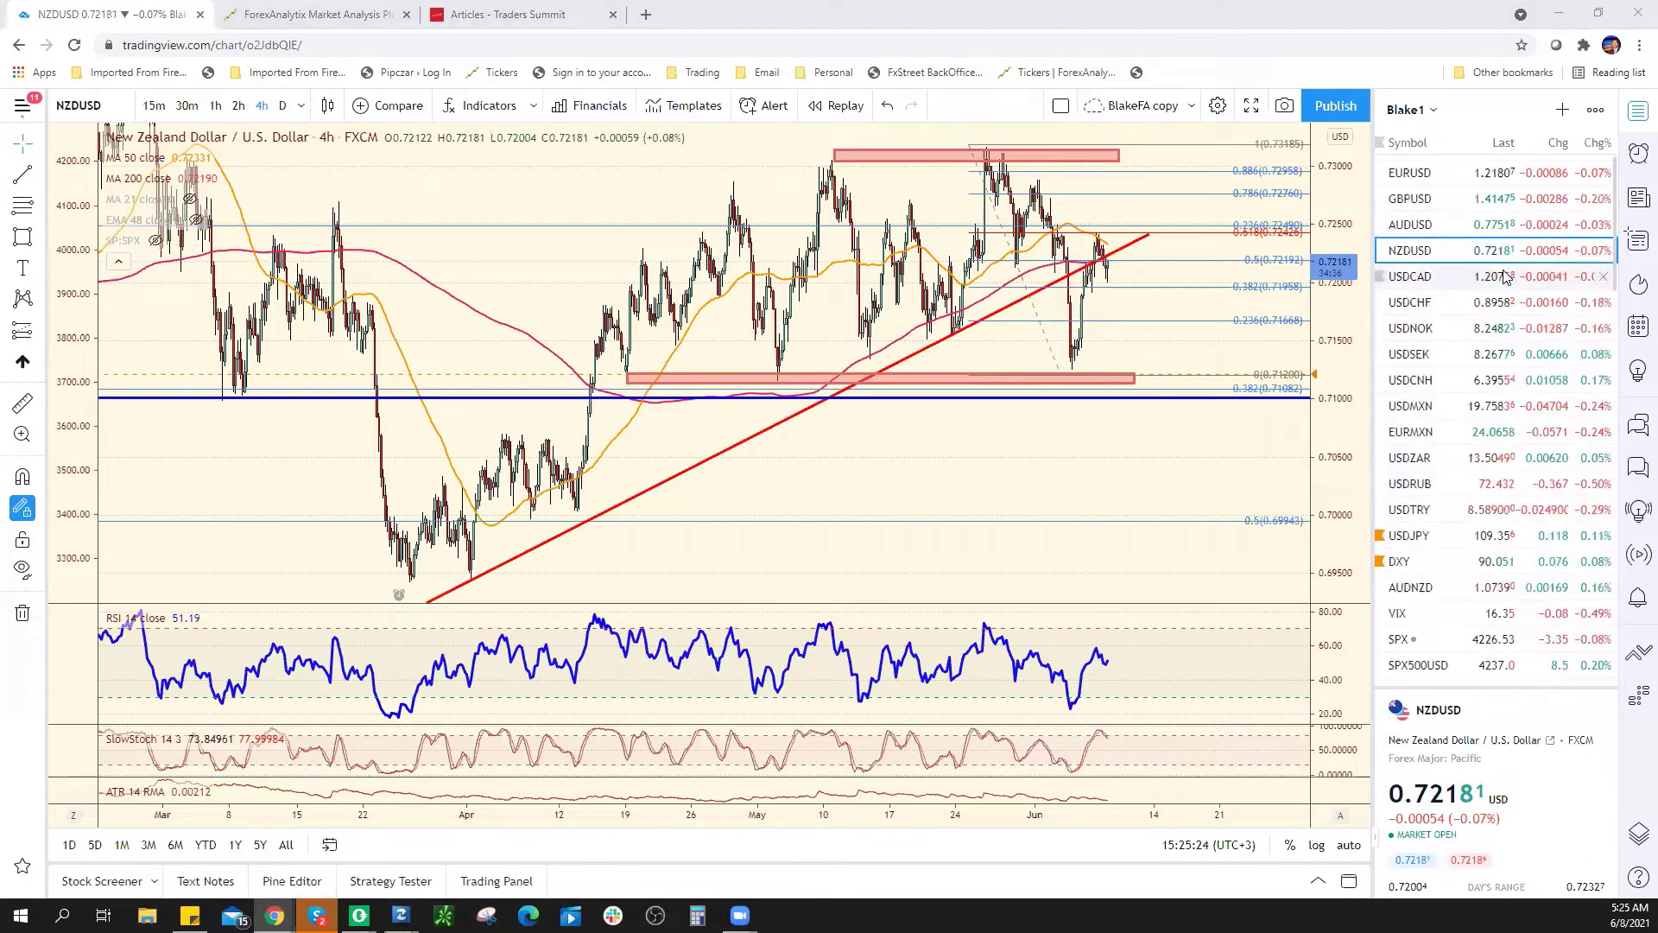
{"action": "key", "text": "Down"}
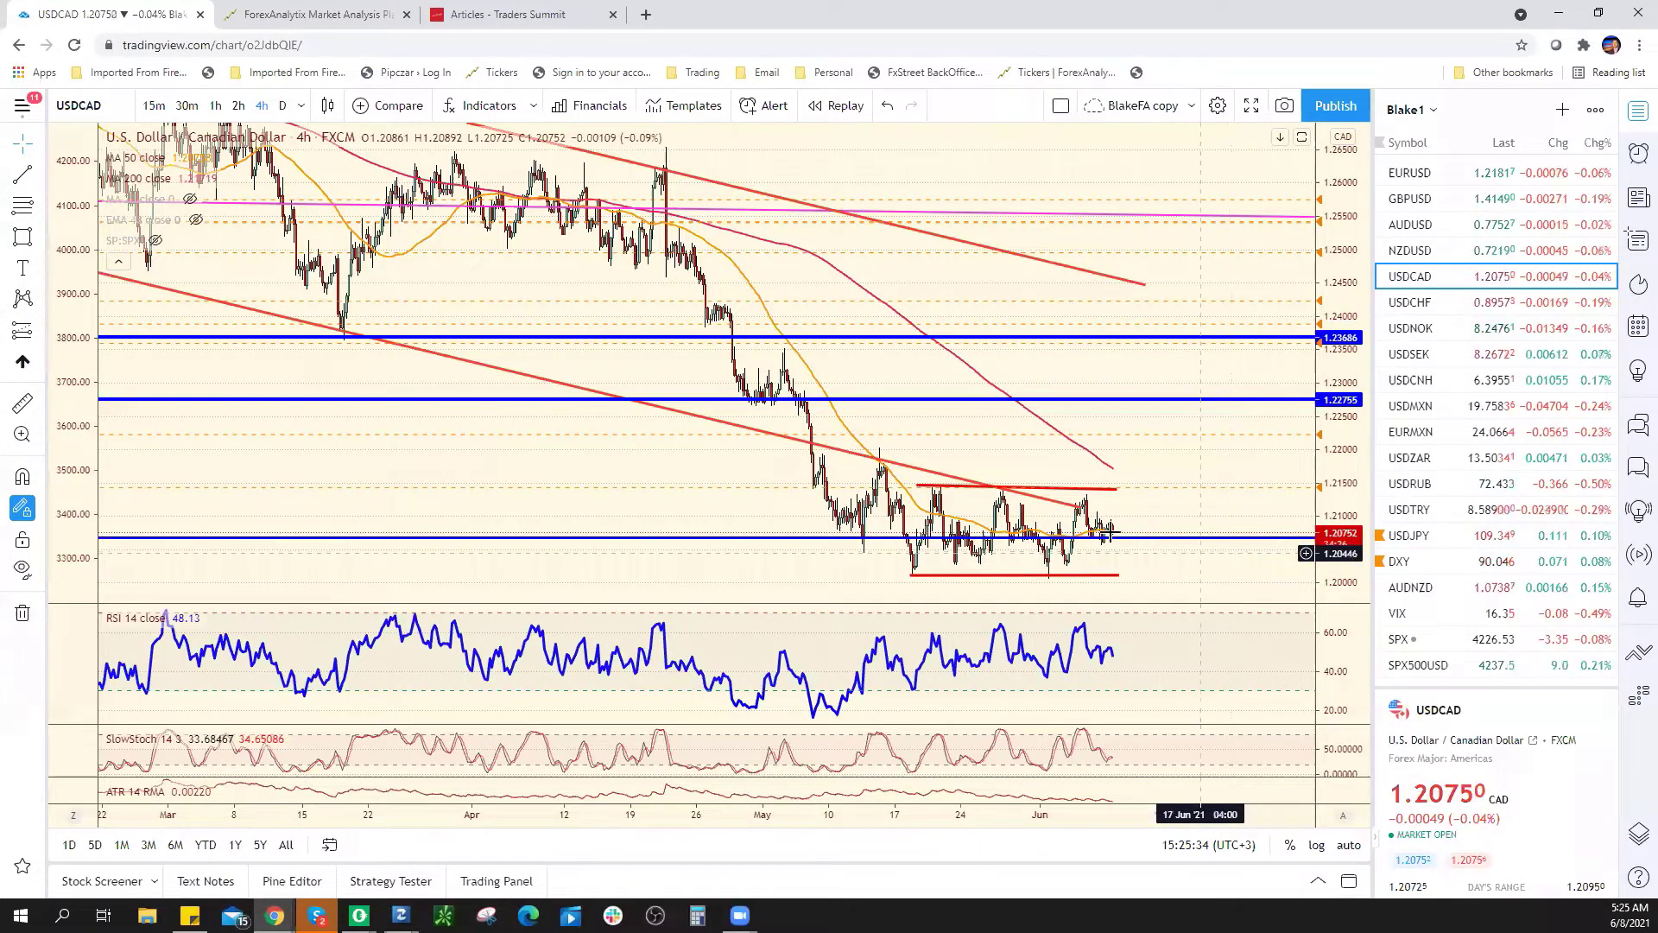
Step: Show SPX500USD on 15-minute candles, framed on the last few days of trading
{"action": "left_click", "coordinate": [1450, 665]}
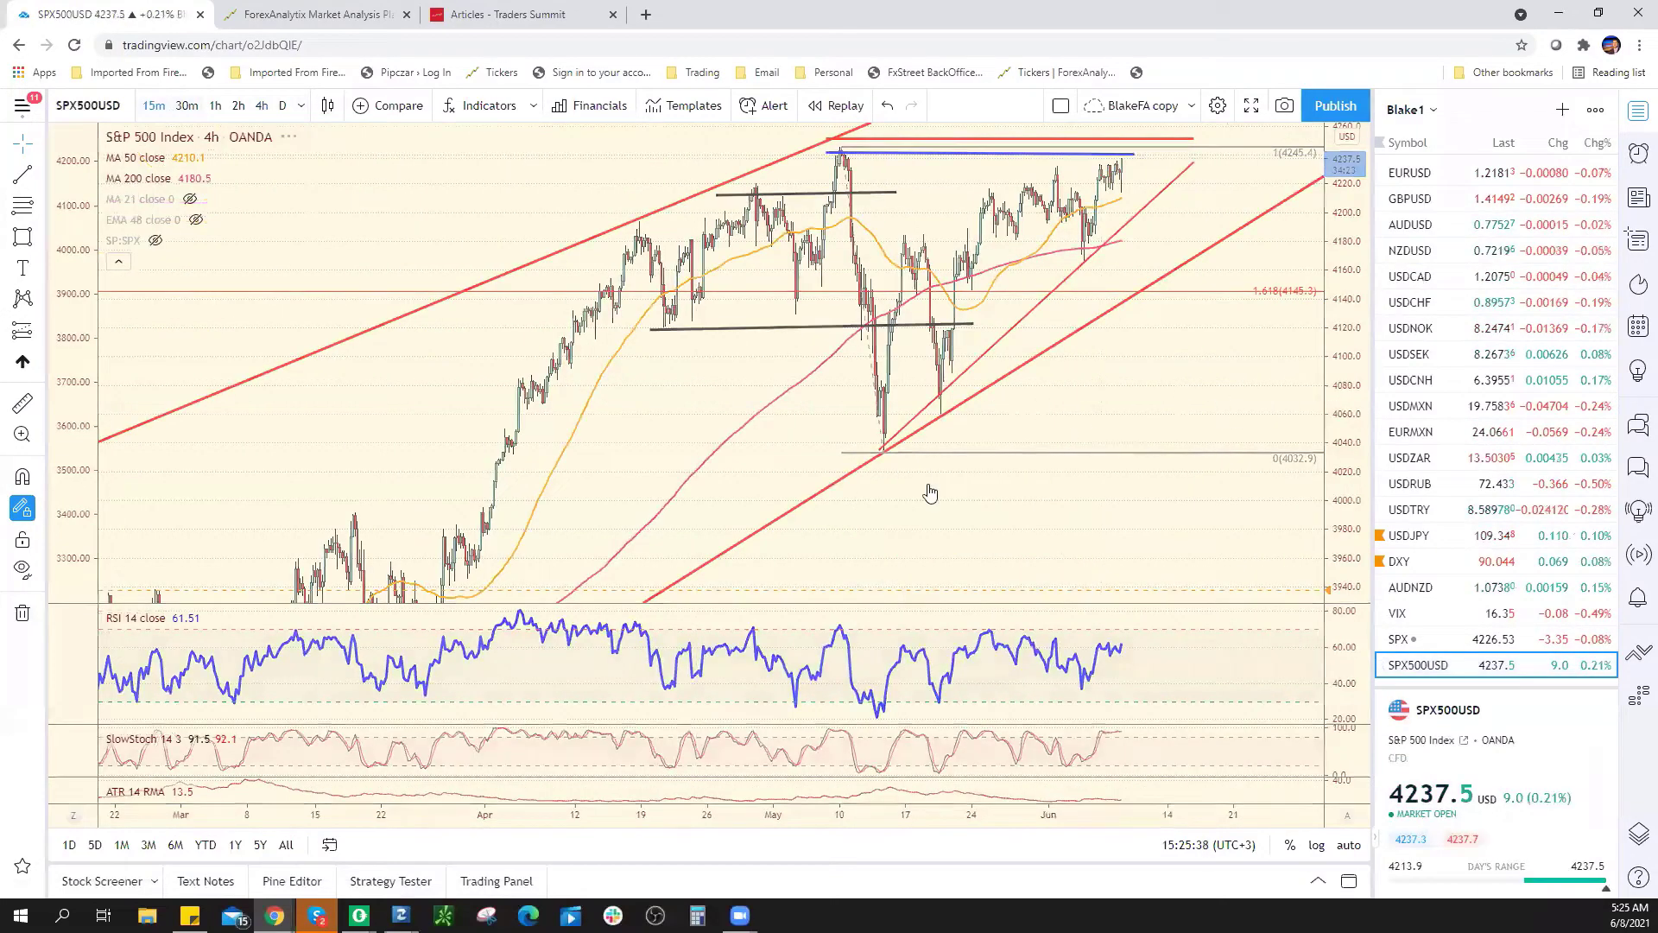
{"action": "left_click", "coordinate": [785, 788]}
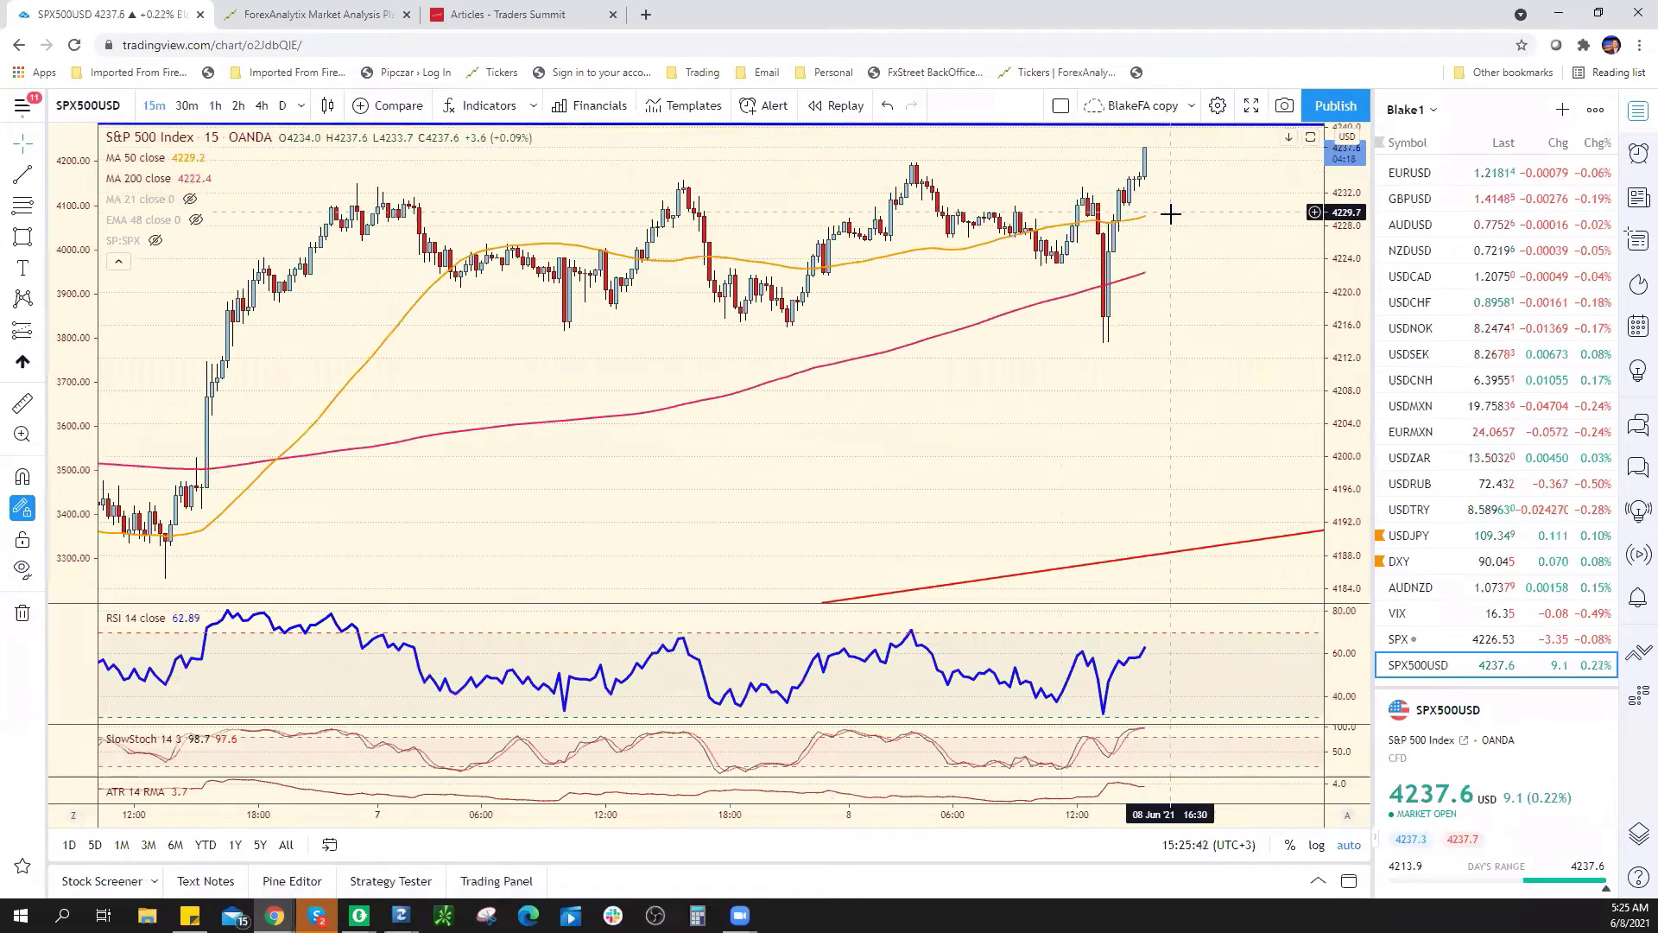
{"action": "scroll", "coordinate": [1170, 211], "scroll_direction": "down", "scroll_amount": 5}
{"action": "scroll", "coordinate": [1183, 229], "scroll_direction": "up", "scroll_amount": 3}
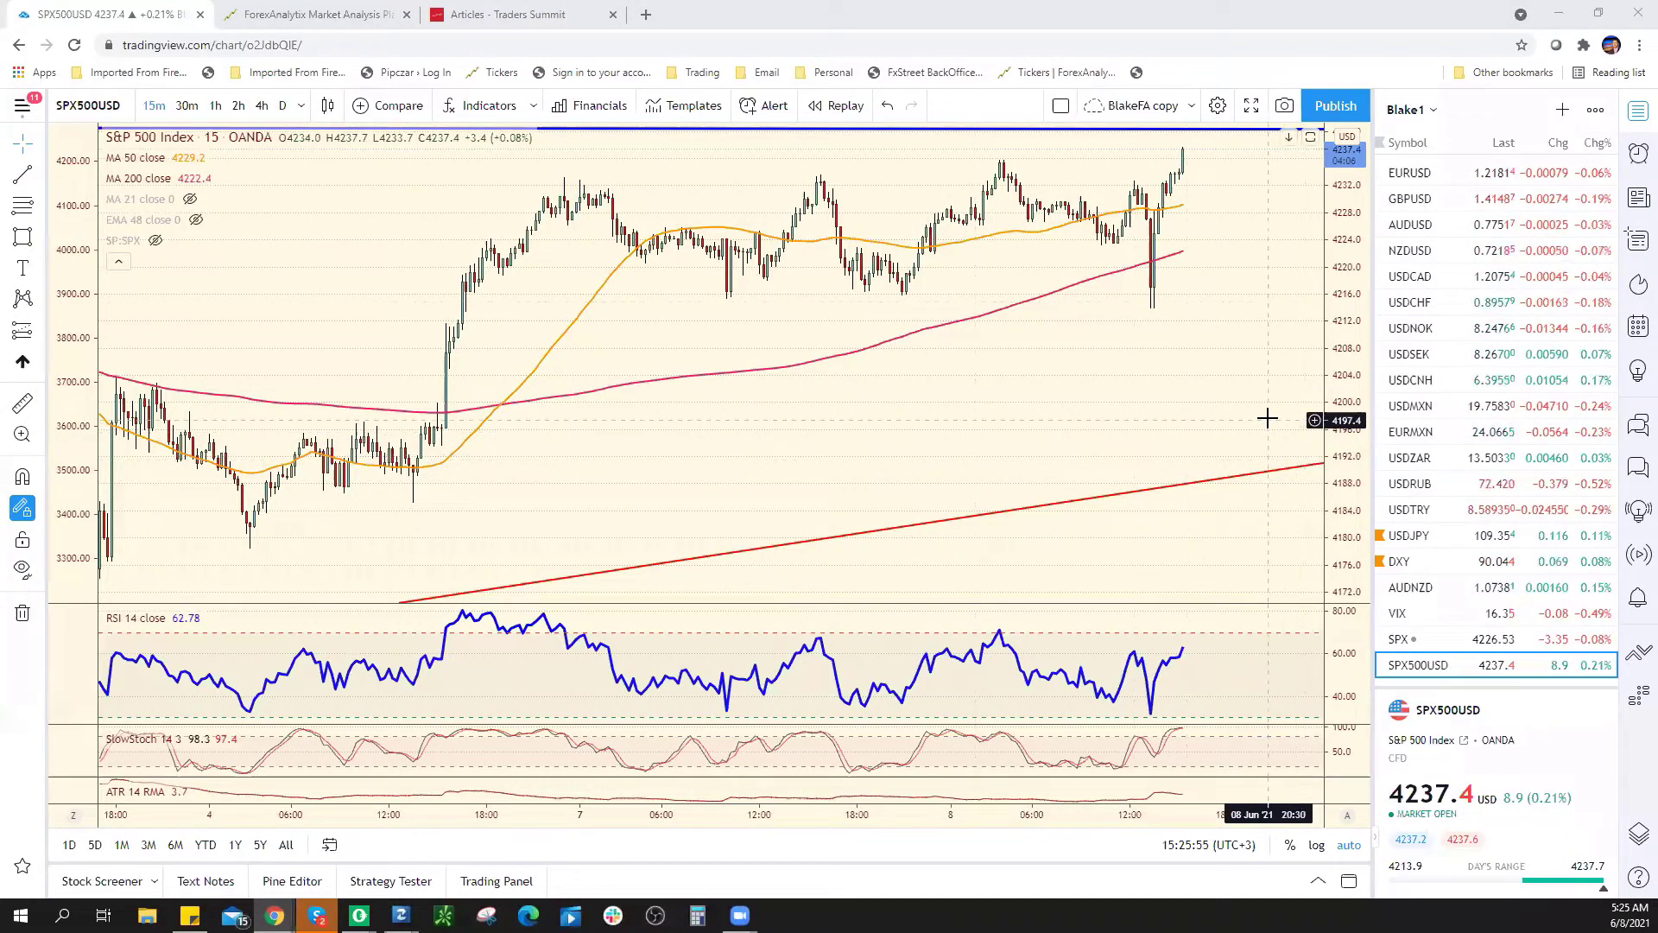
{"action": "scroll", "coordinate": [1252, 453], "scroll_direction": "down", "scroll_amount": 1}
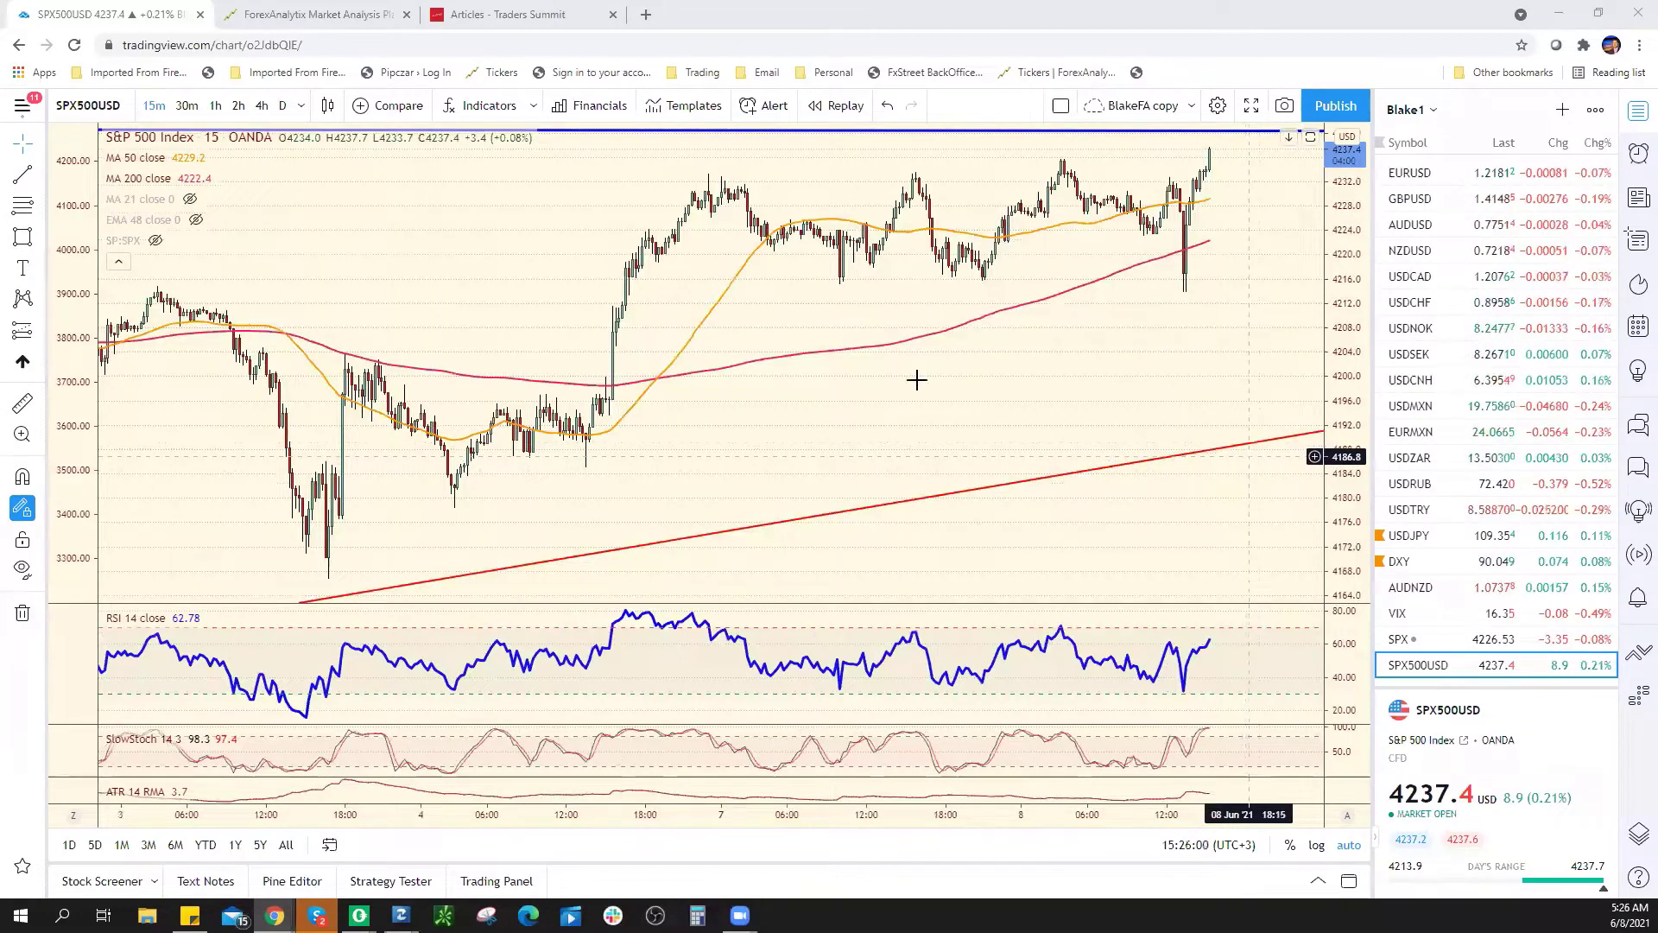
{"action": "left_click", "coordinate": [300, 106]}
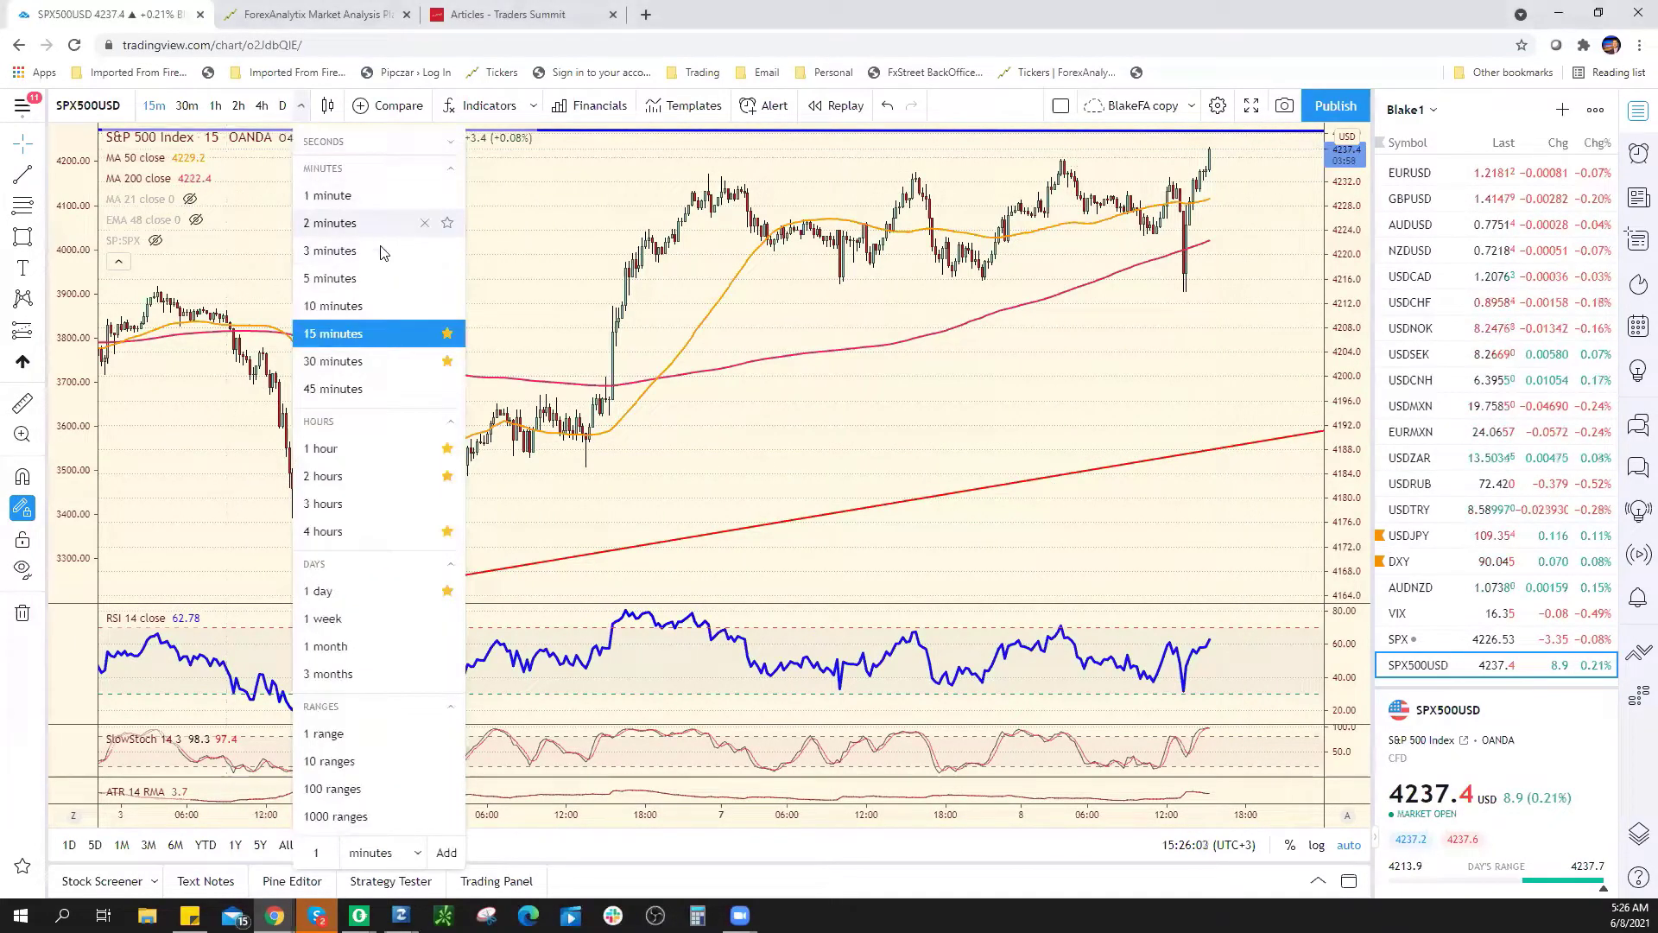
{"action": "left_click", "coordinate": [381, 278]}
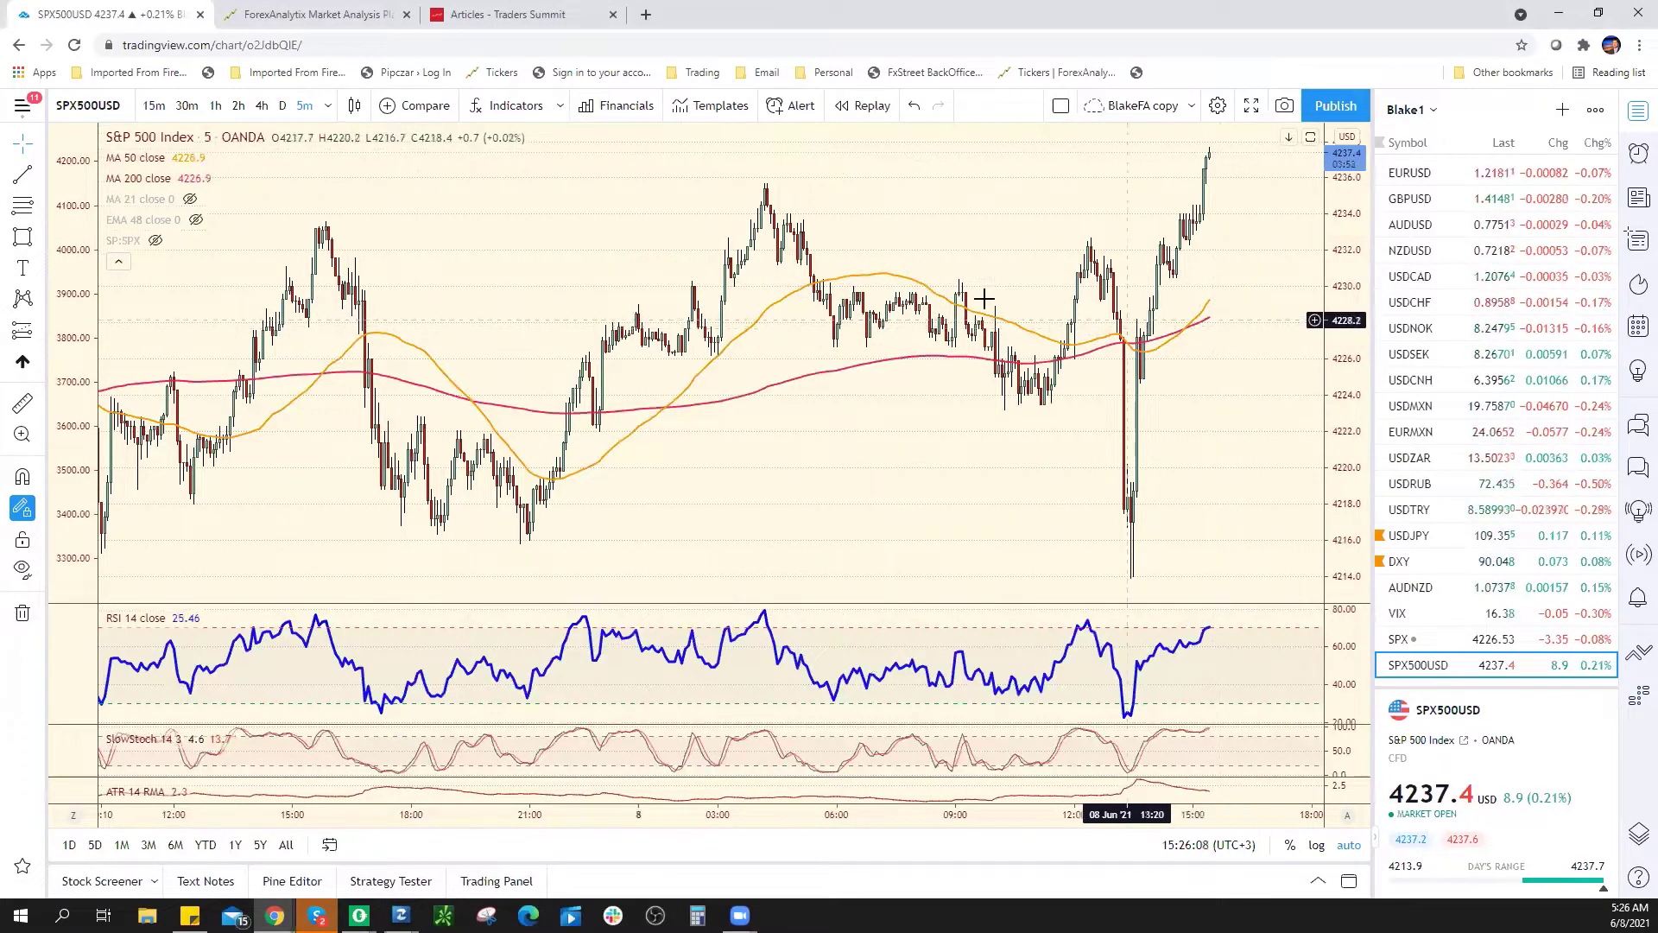
{"action": "left_click", "coordinate": [154, 106]}
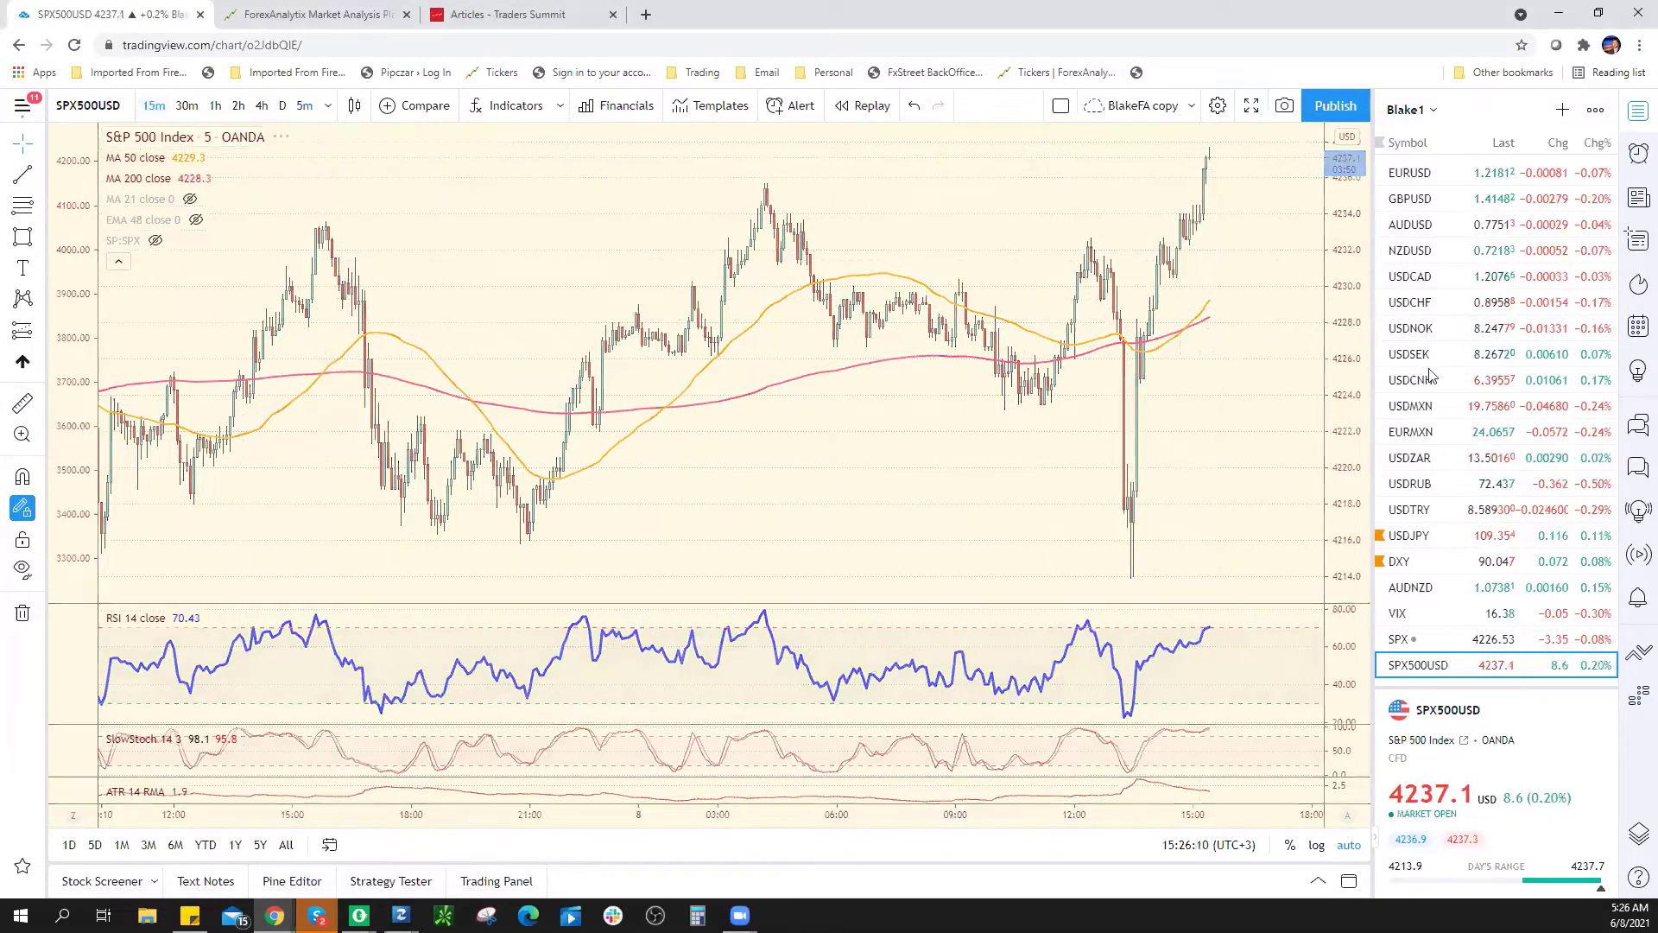
{"action": "scroll", "coordinate": [1468, 484], "scroll_direction": "down", "scroll_amount": 10}
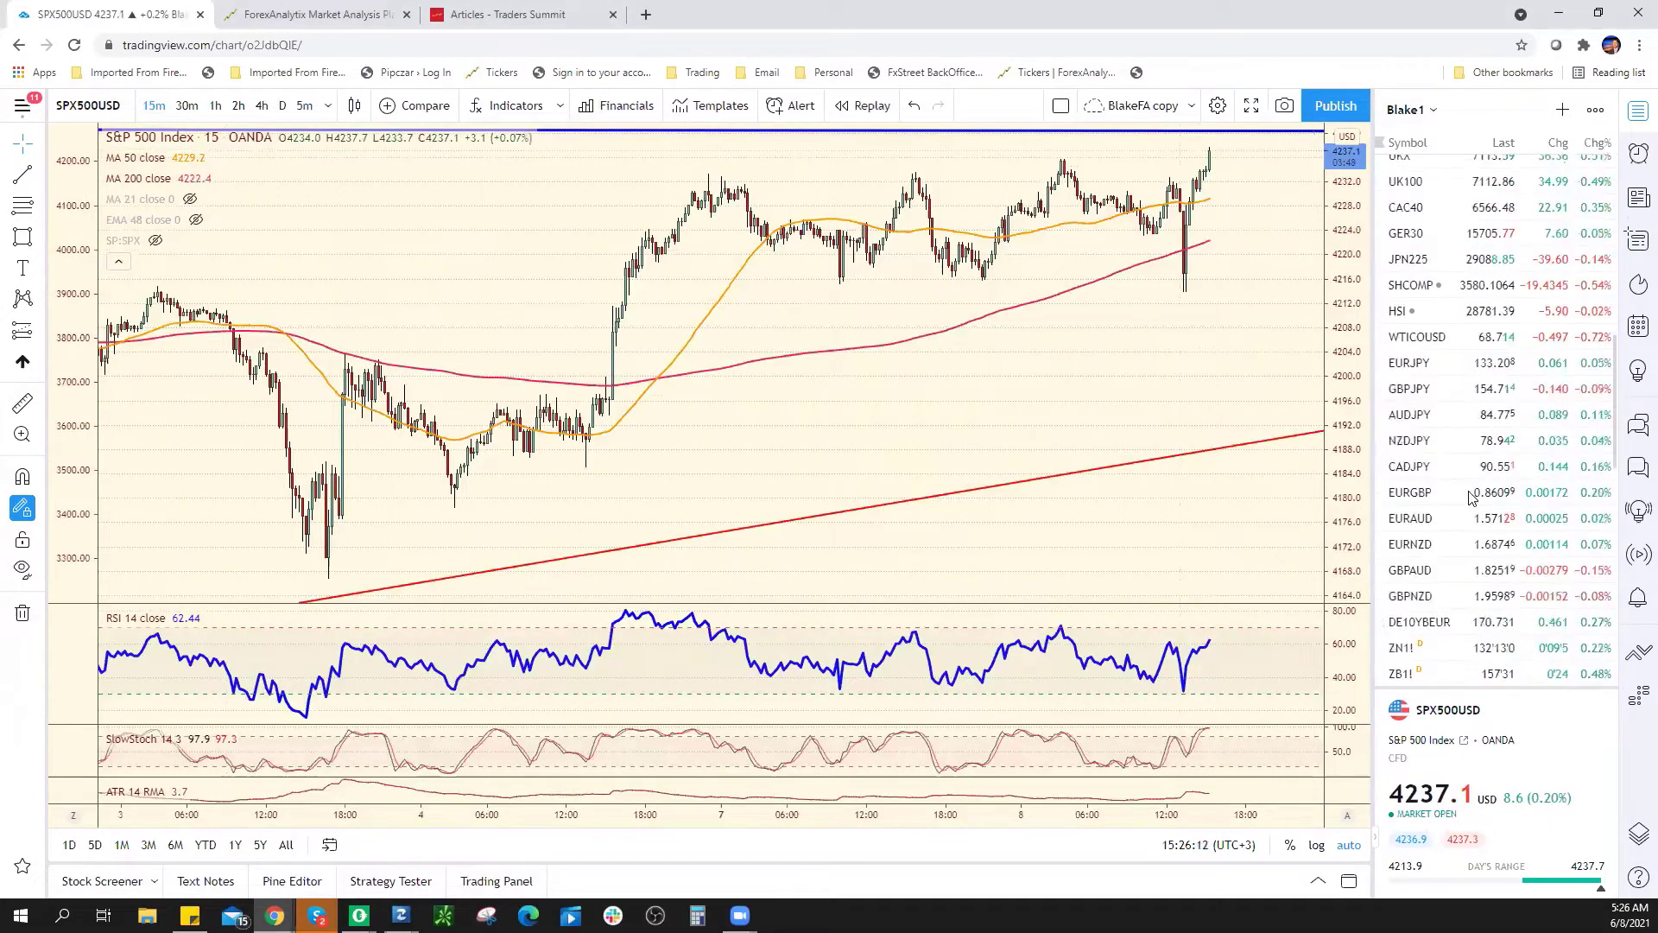
{"action": "scroll", "coordinate": [1467, 534], "scroll_direction": "down", "scroll_amount": 1}
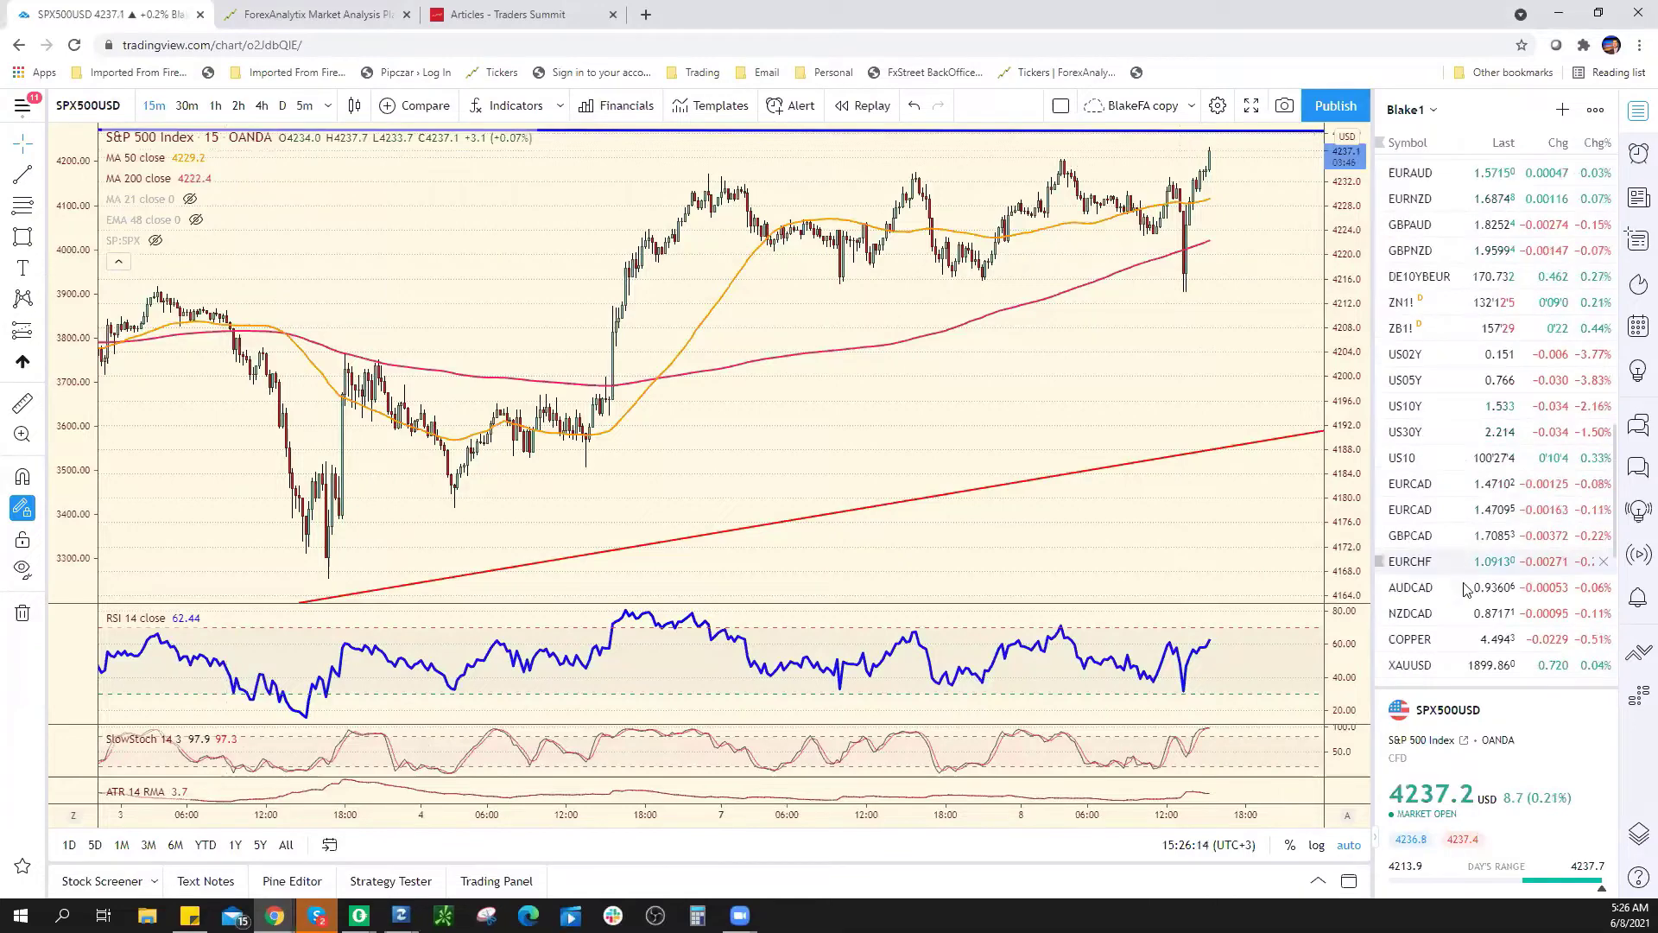
Step: Review the gold XAUUSD chart, then silver XAGUSD on 4-hour bars
{"action": "left_click", "coordinate": [1460, 668]}
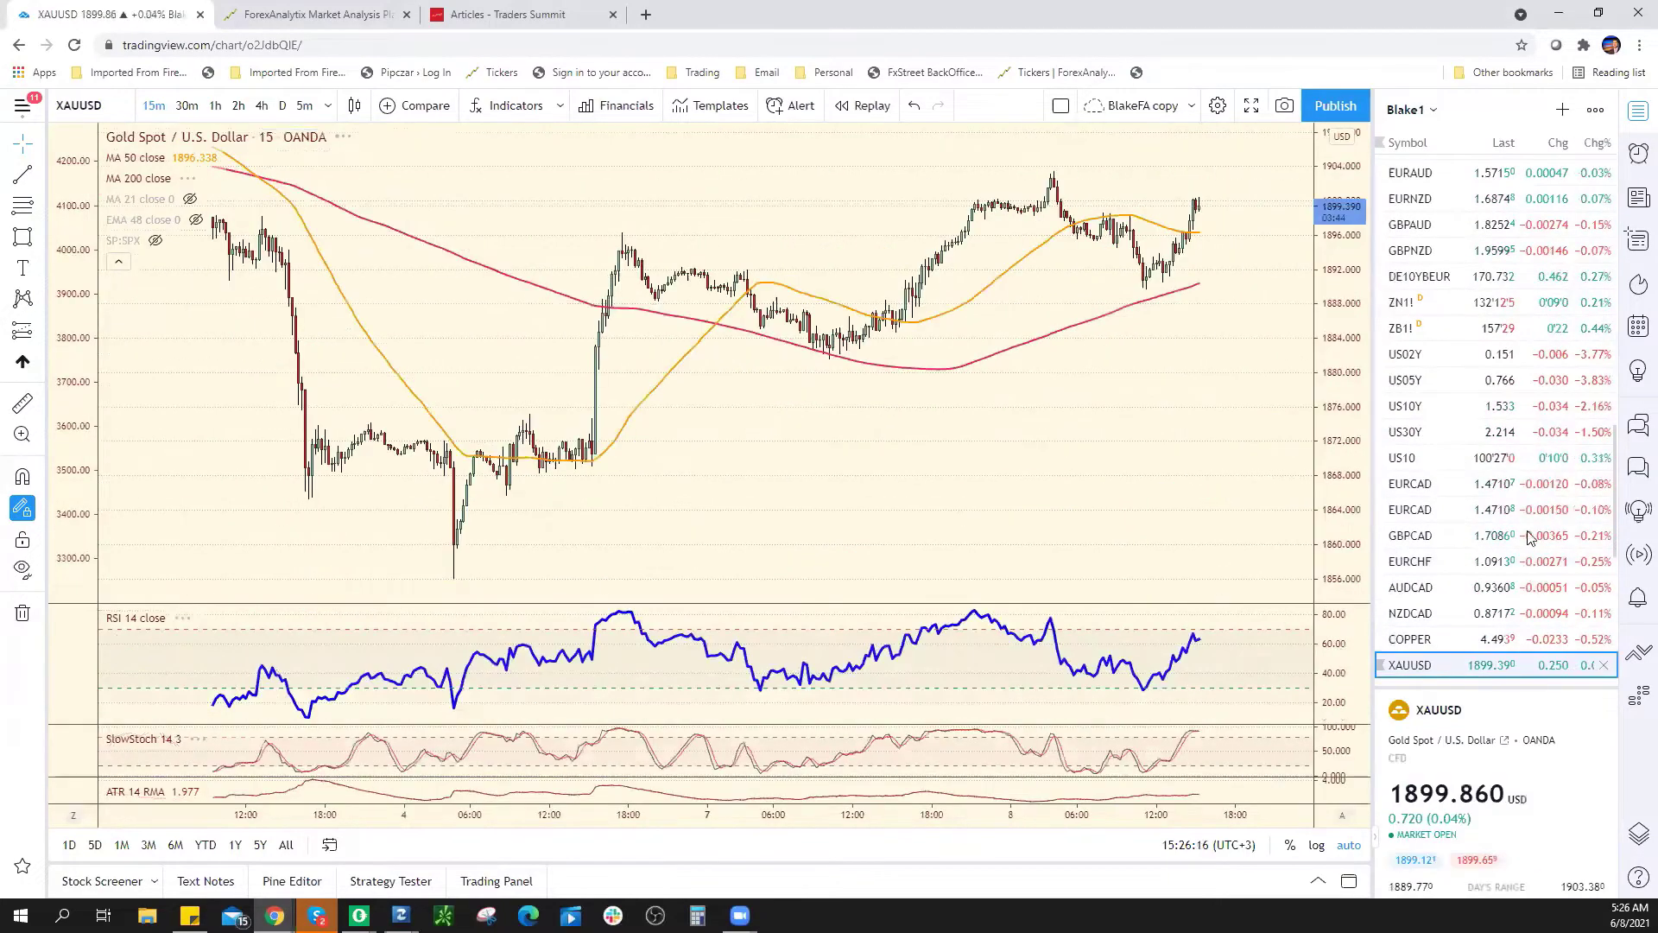
{"action": "key", "text": "Down"}
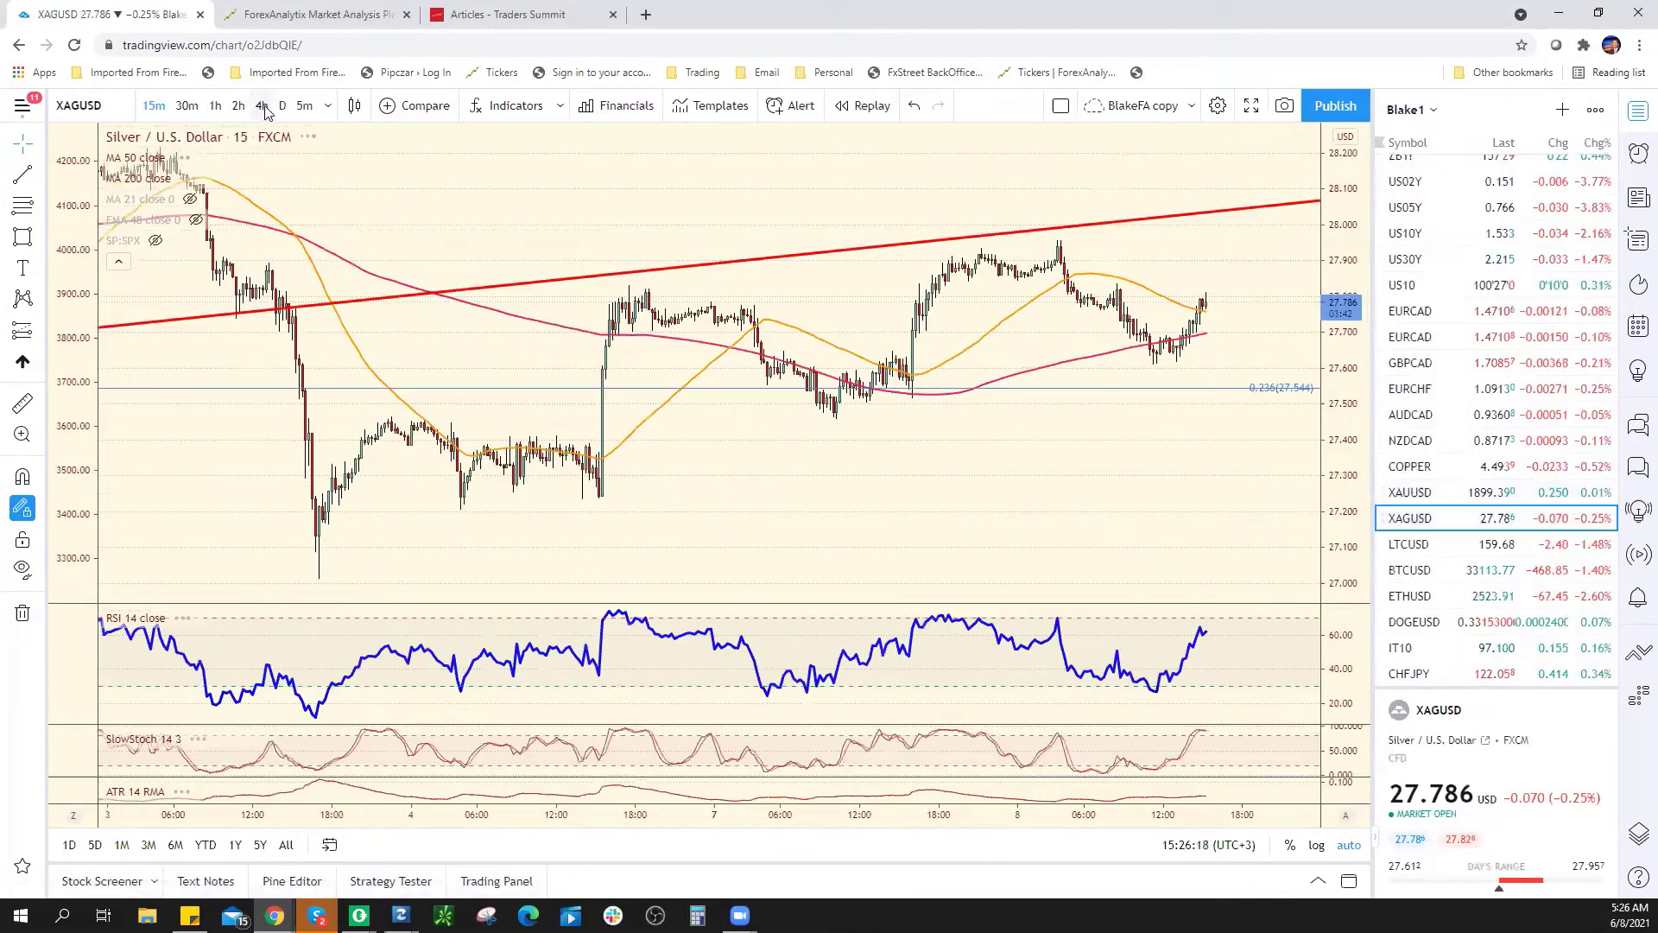
{"action": "left_click", "coordinate": [262, 105]}
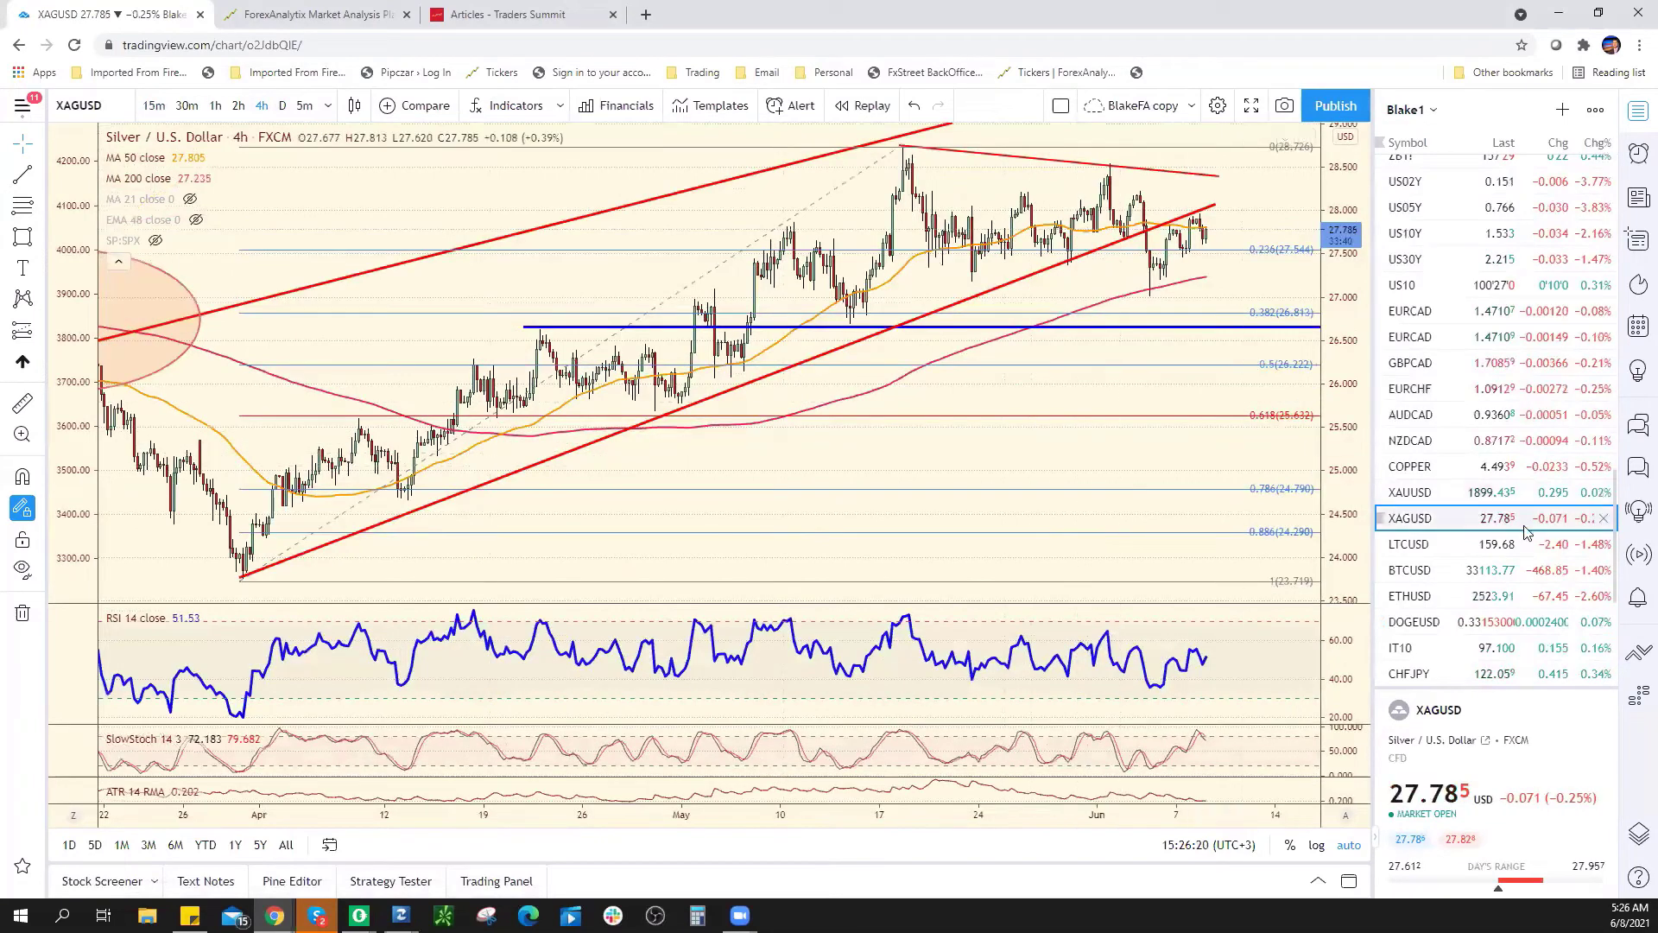
Step: Bring up the NZDUSD chart from the top of the watchlist
{"action": "scroll", "coordinate": [1519, 527], "scroll_direction": "up", "scroll_amount": 6}
{"action": "scroll", "coordinate": [1528, 531], "scroll_direction": "up", "scroll_amount": 5}
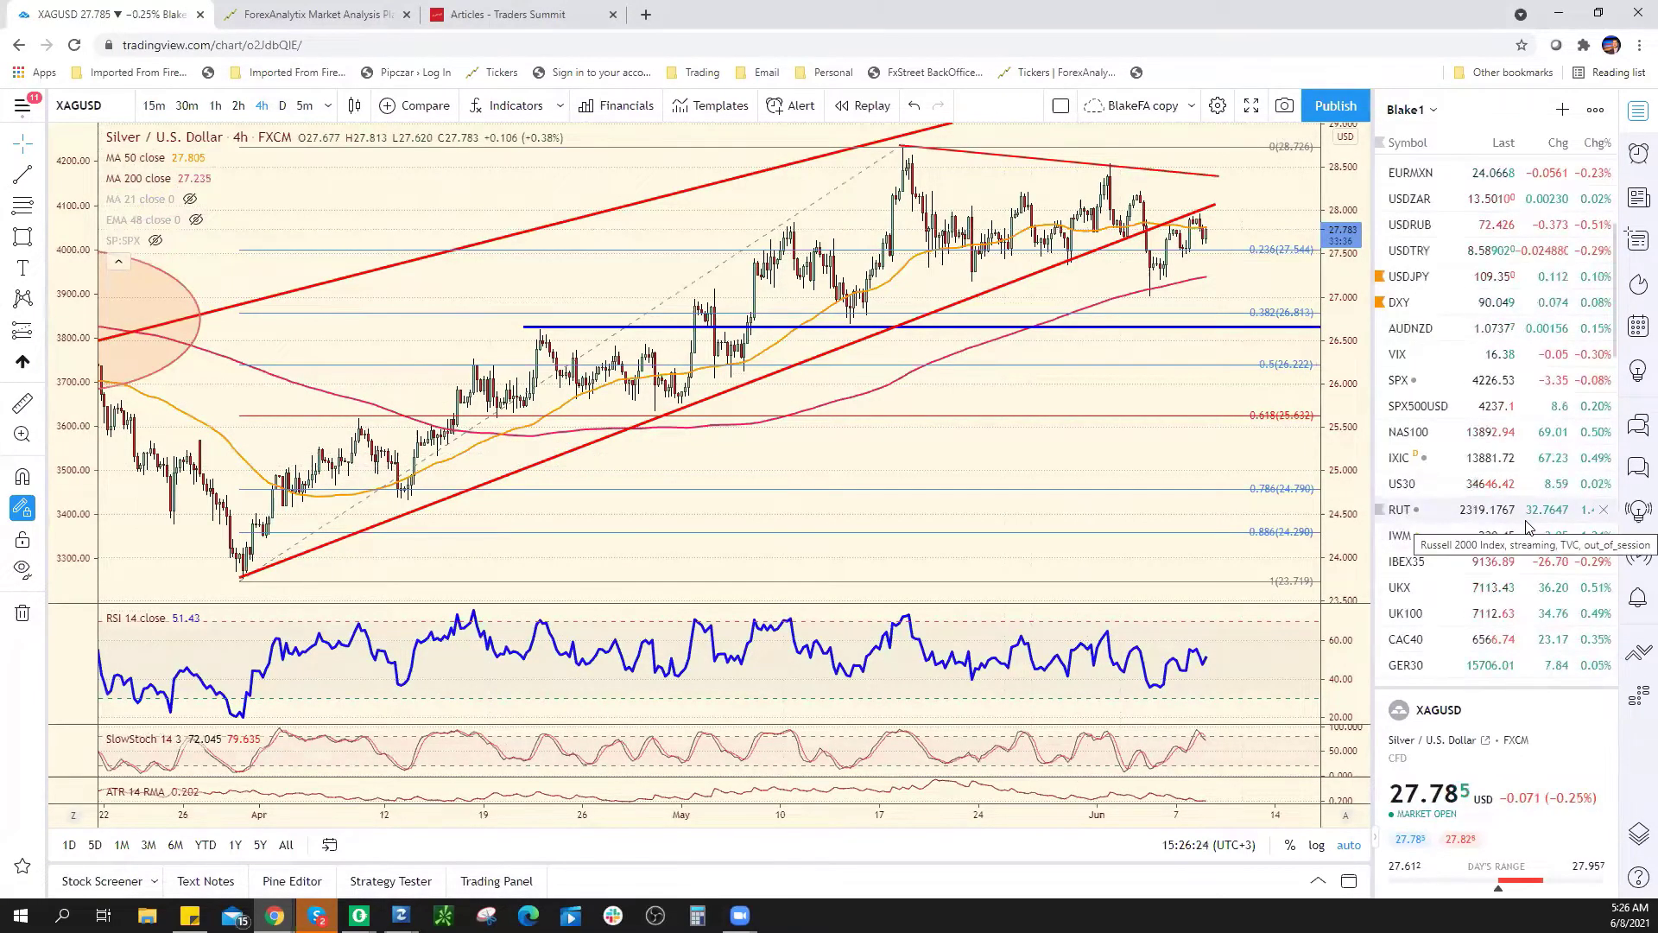
{"action": "scroll", "coordinate": [1527, 527], "scroll_direction": "up", "scroll_amount": 3}
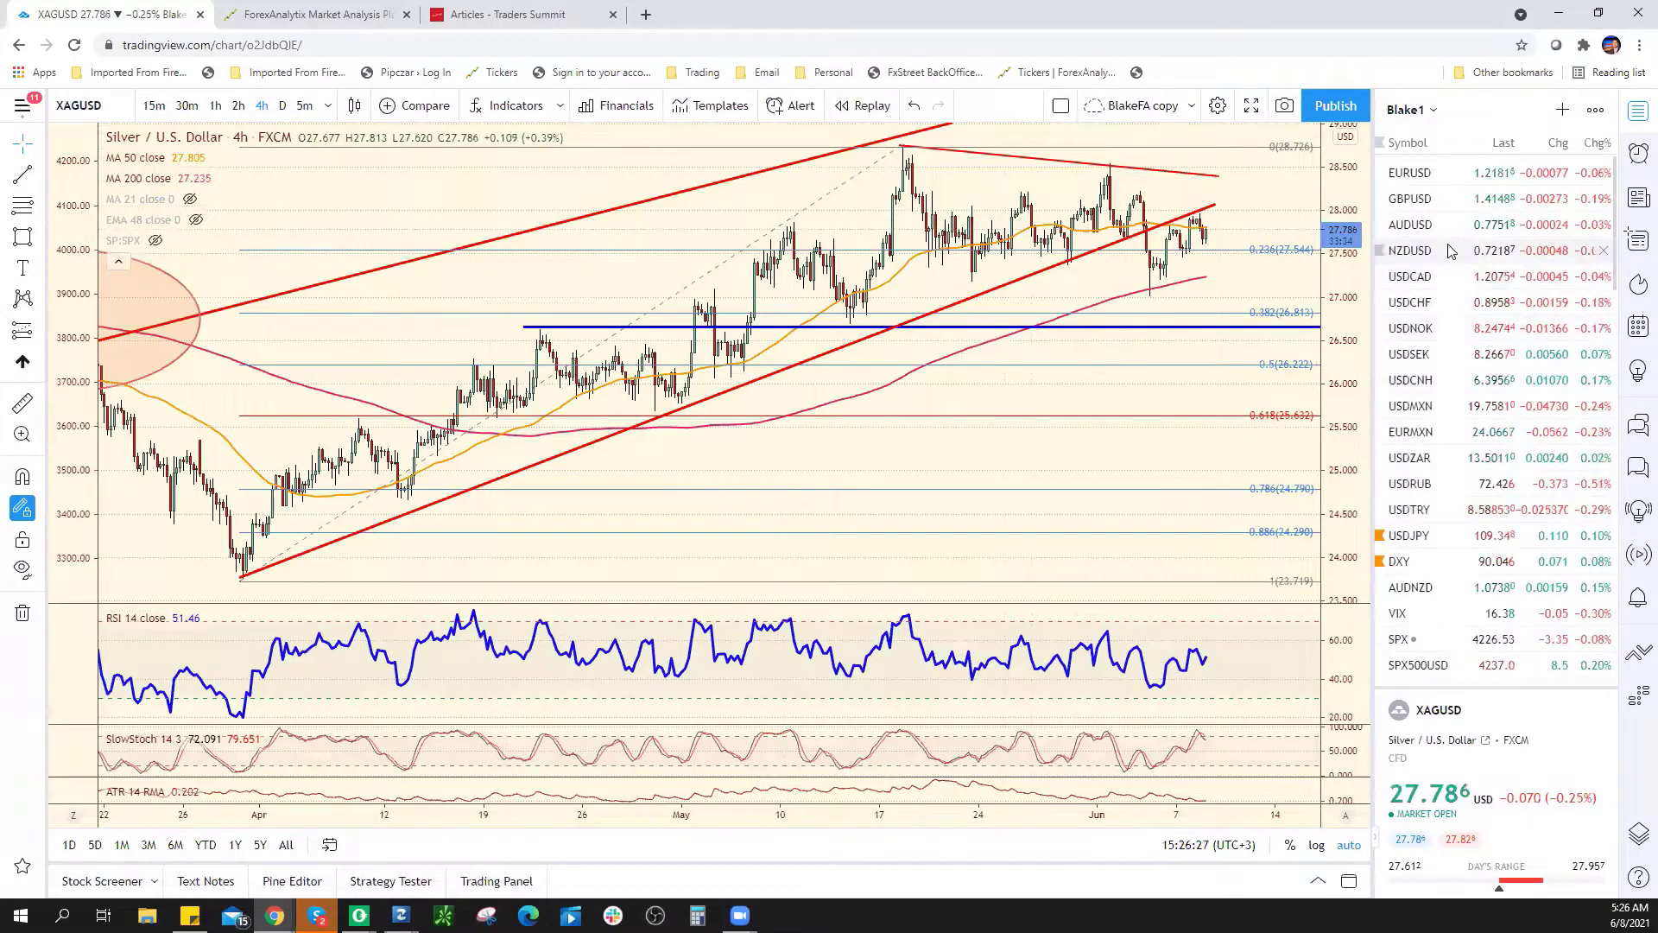
{"action": "left_click", "coordinate": [1410, 249]}
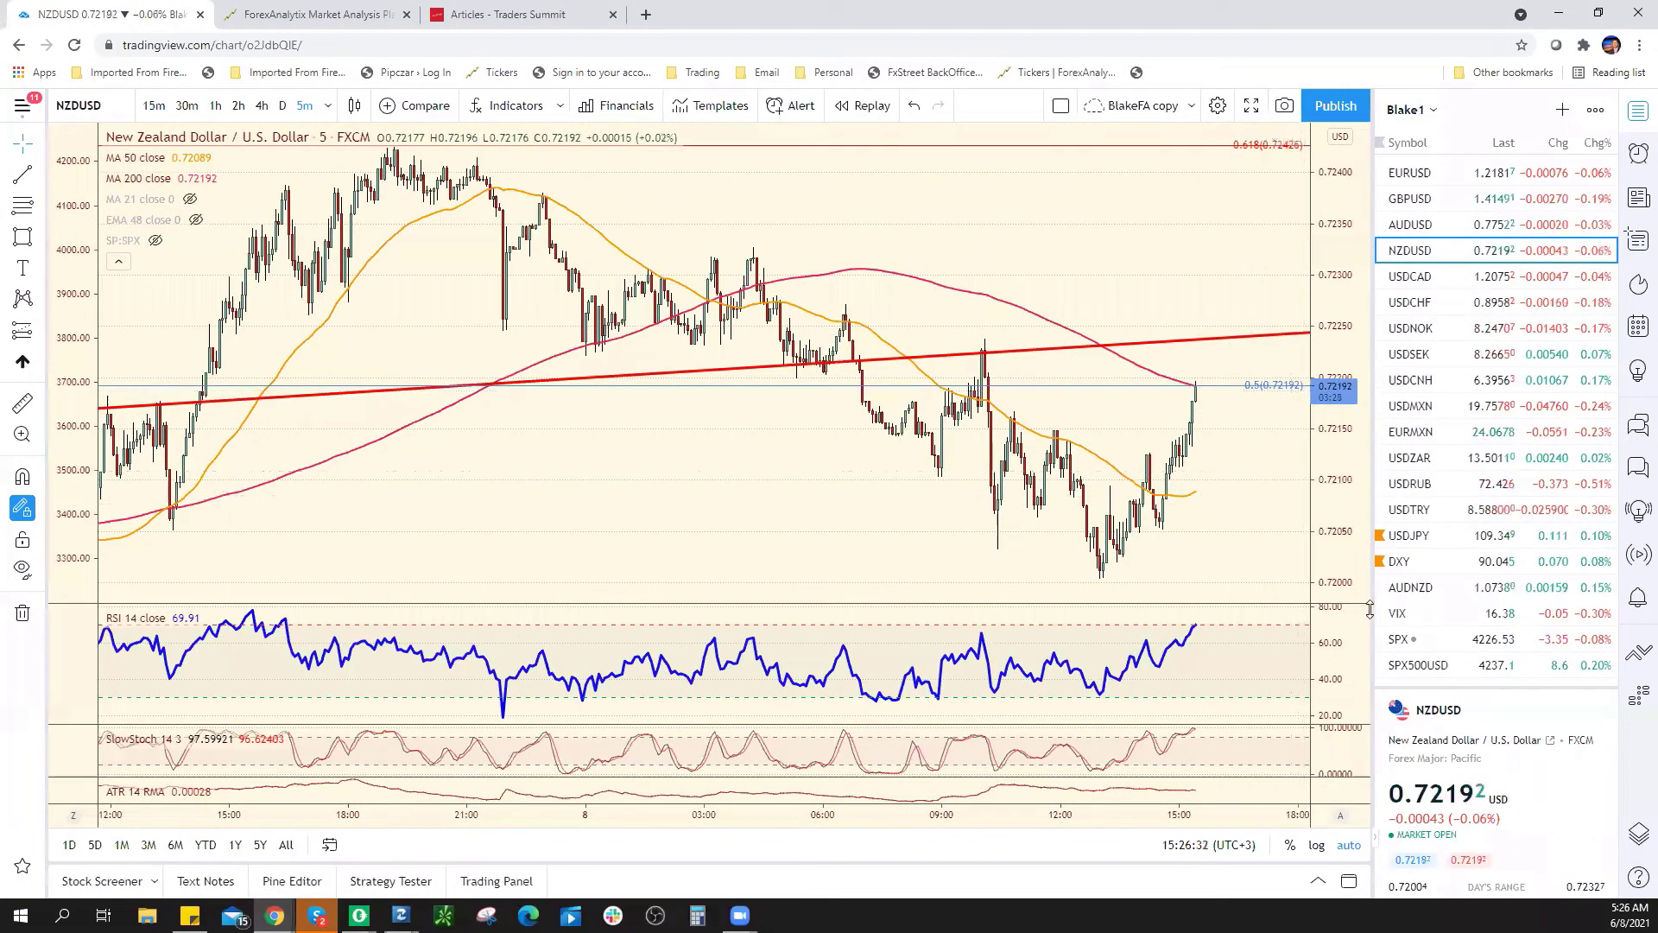
Step: Revisit SPX500USD and NZDUSD, then open ZN1! futures and the US10Y yield chart
{"action": "left_click", "coordinate": [1486, 670]}
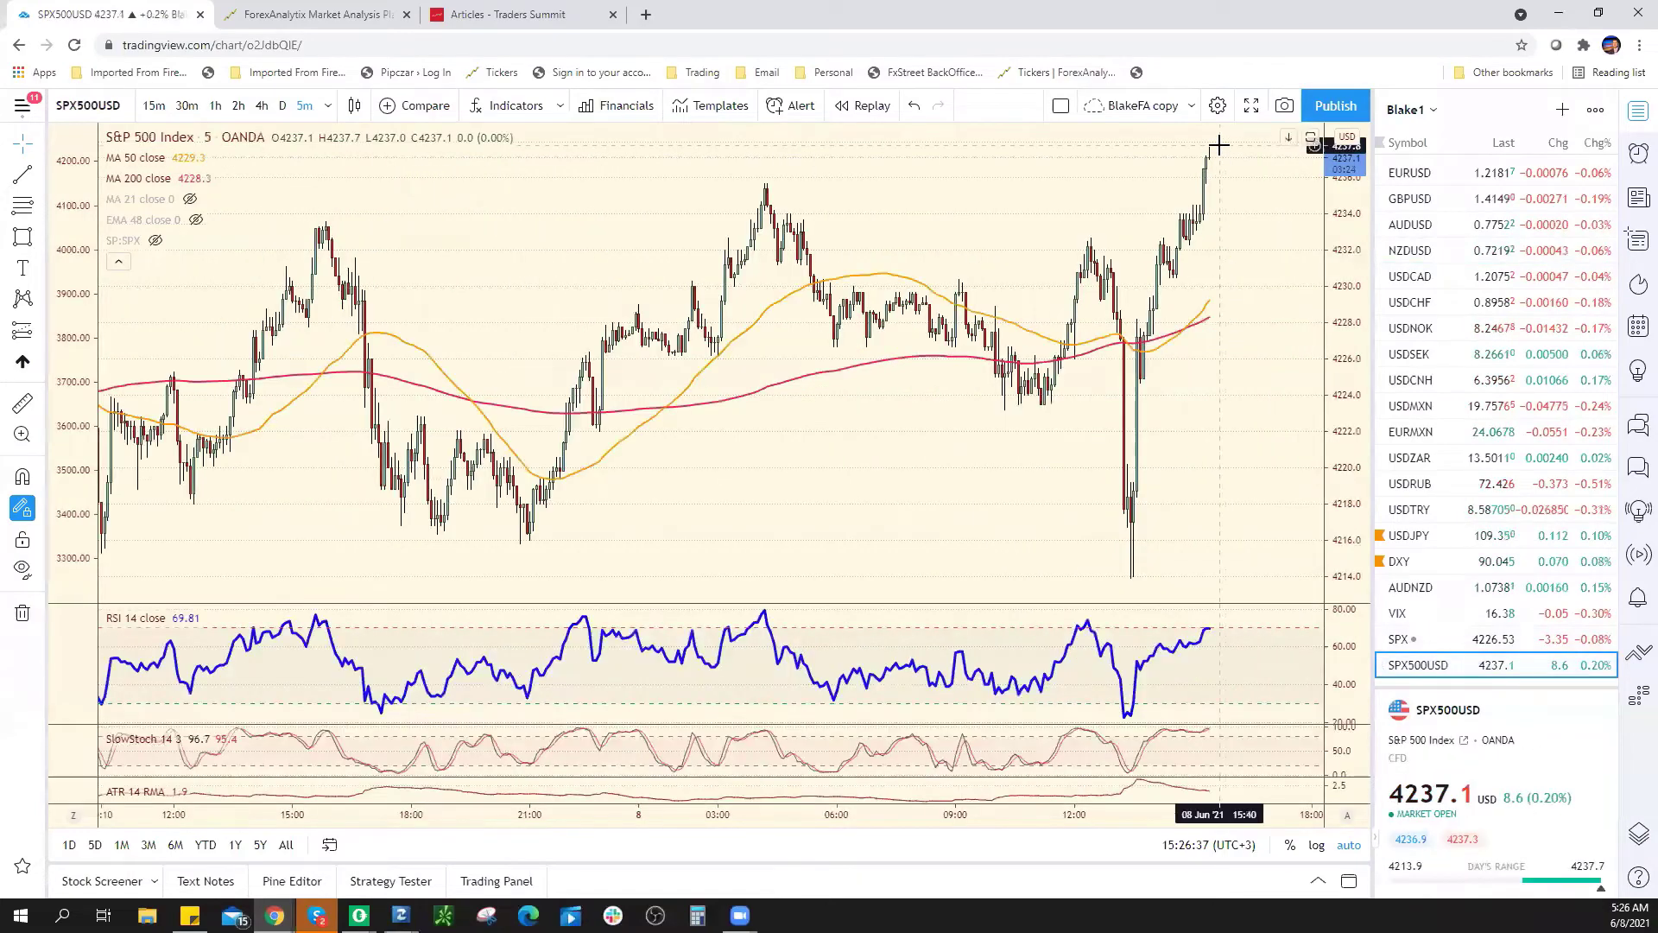
{"action": "left_click", "coordinate": [1470, 258]}
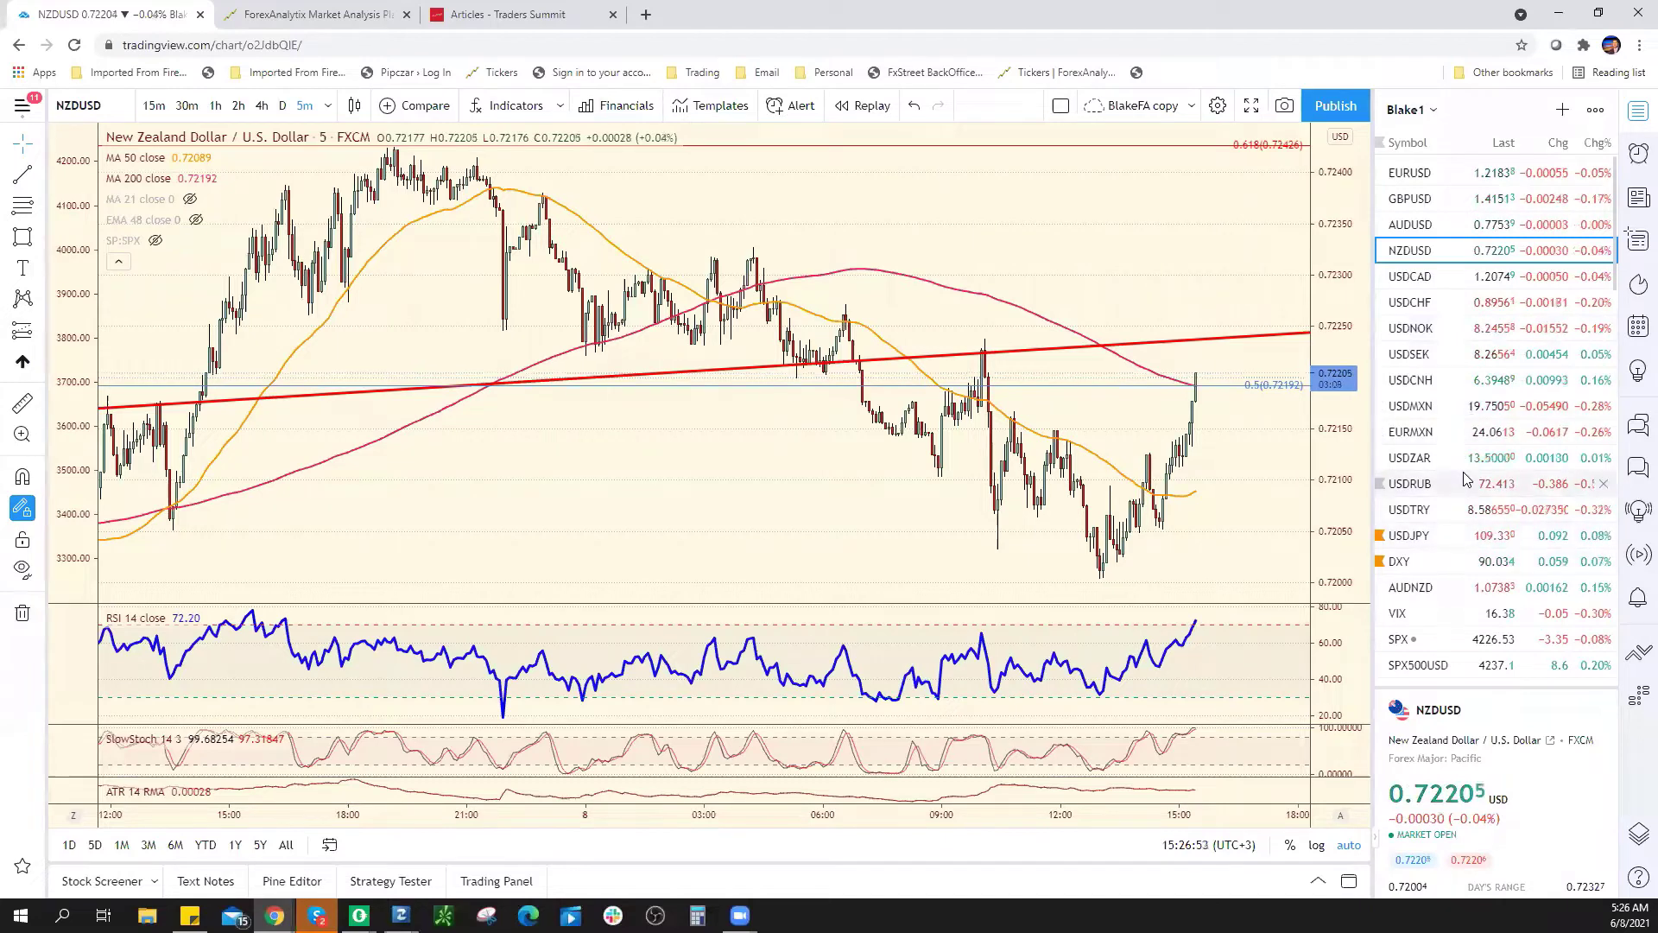
{"action": "scroll", "coordinate": [1477, 552], "scroll_direction": "down", "scroll_amount": 10}
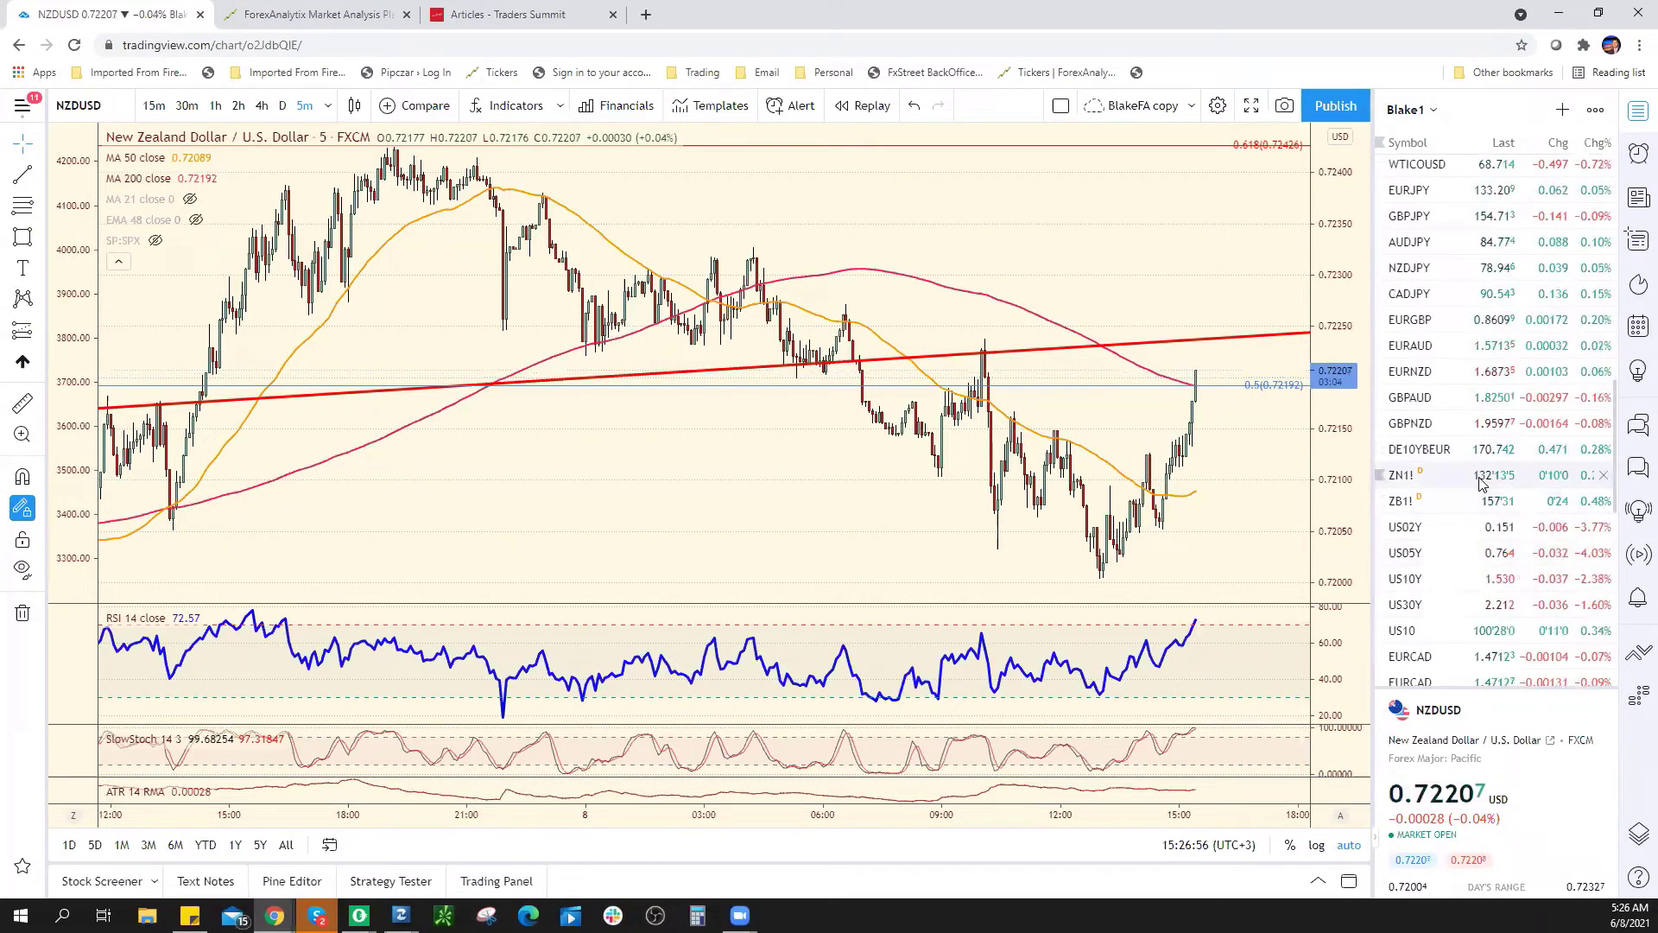
{"action": "left_click", "coordinate": [1479, 480]}
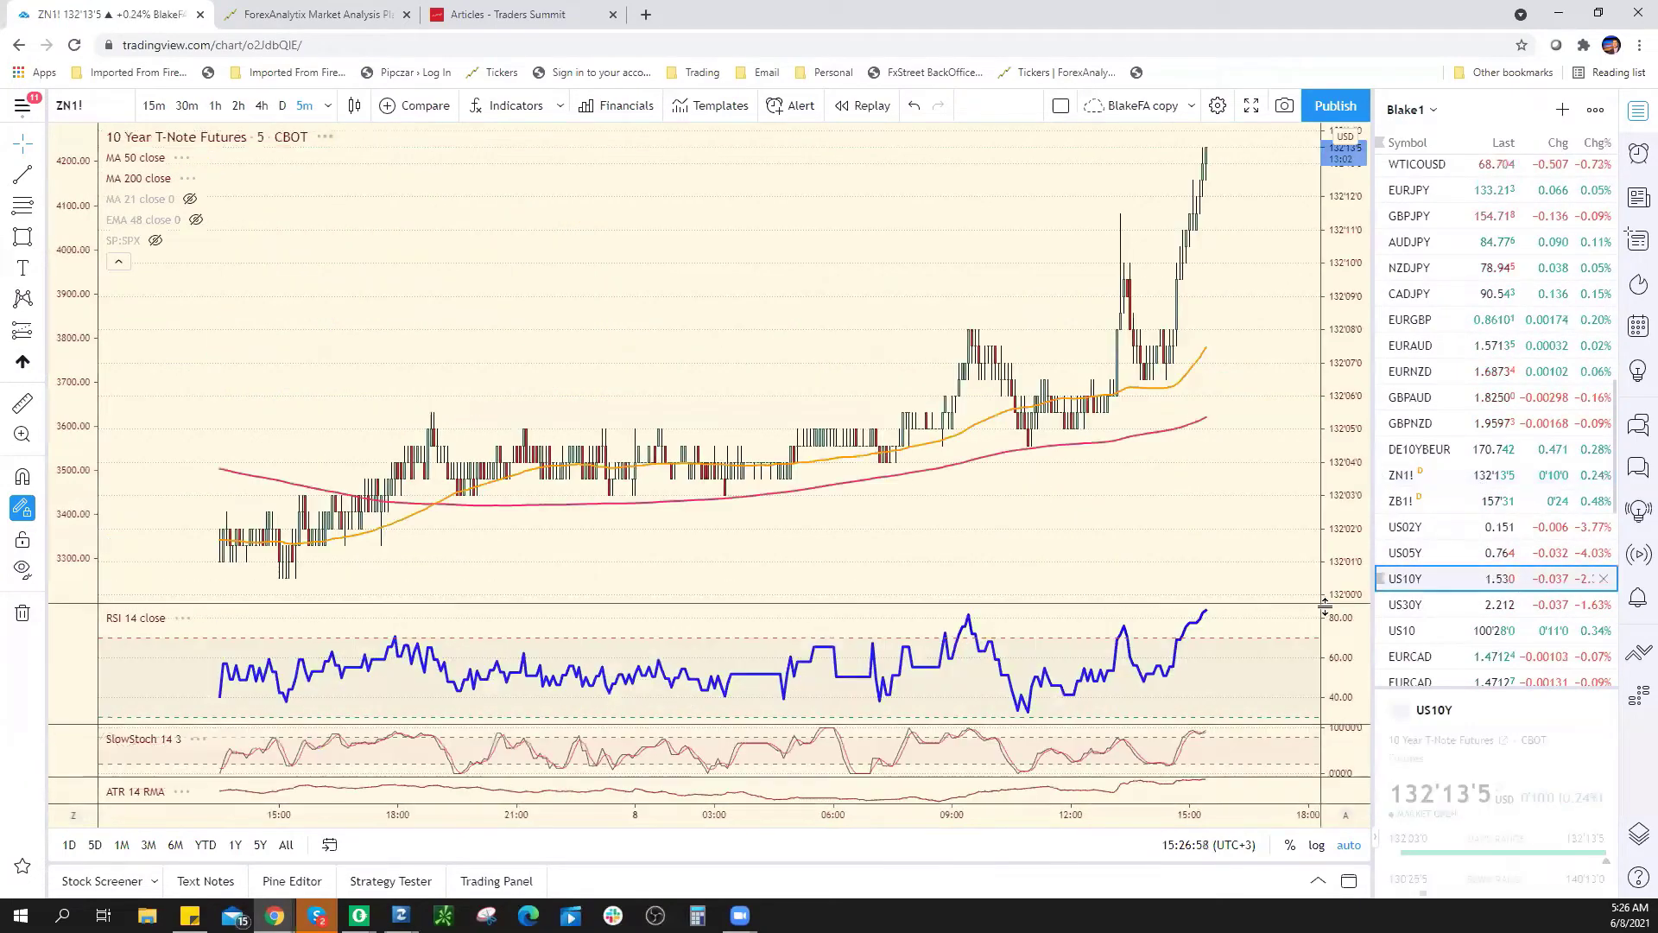
{"action": "left_click", "coordinate": [1416, 578]}
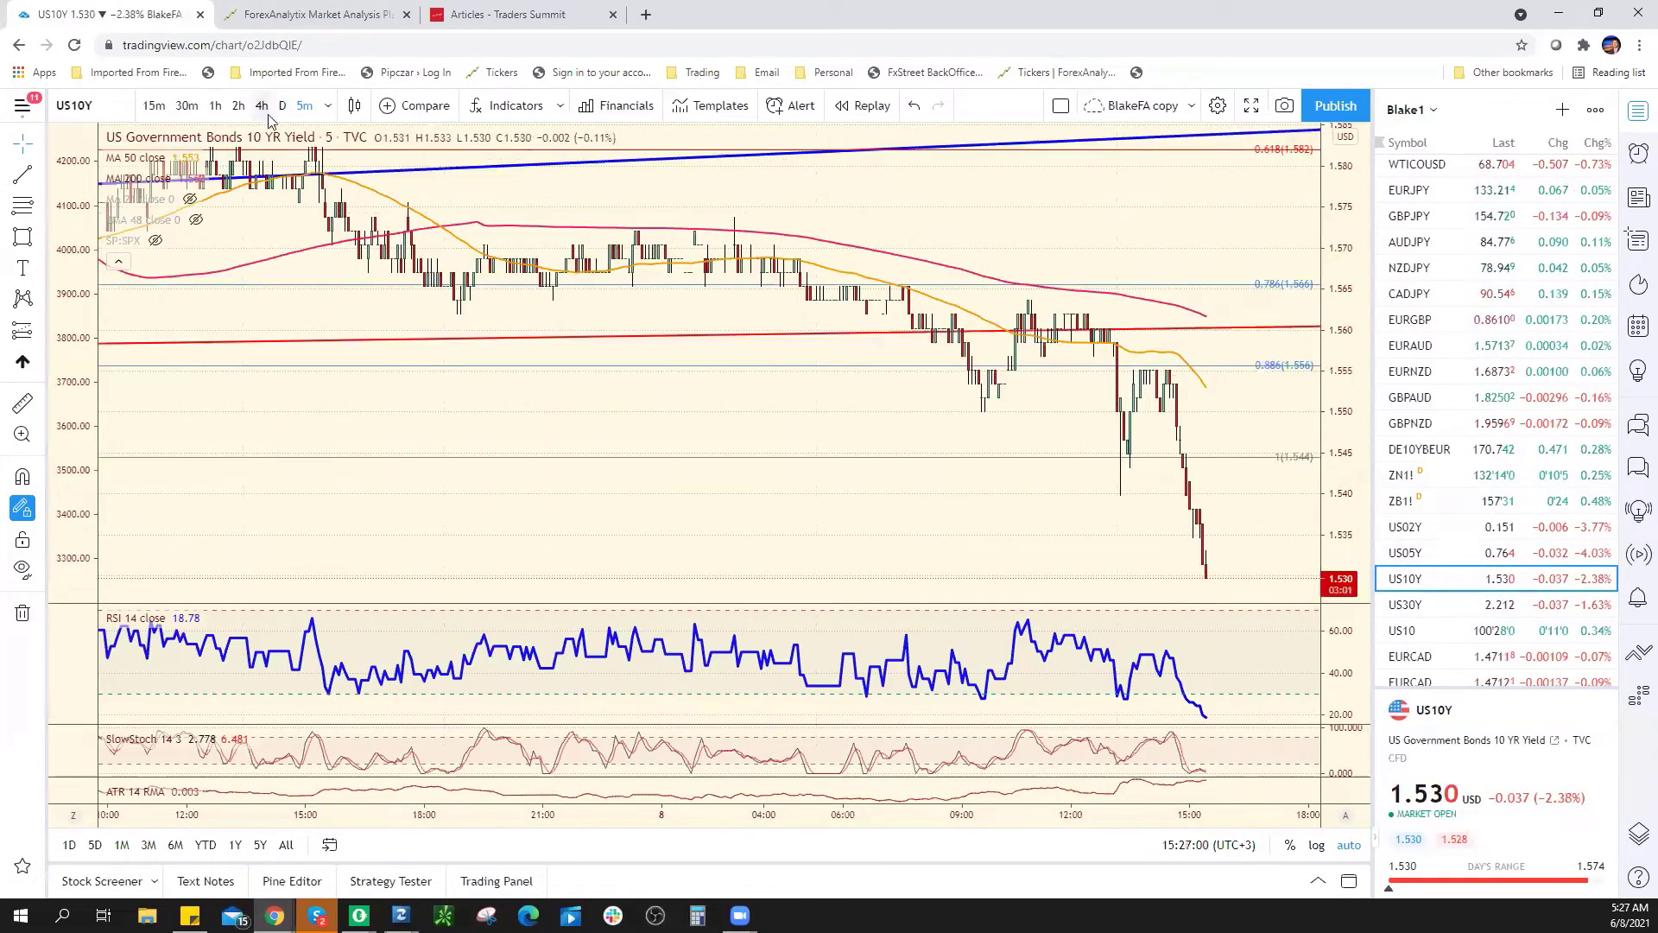
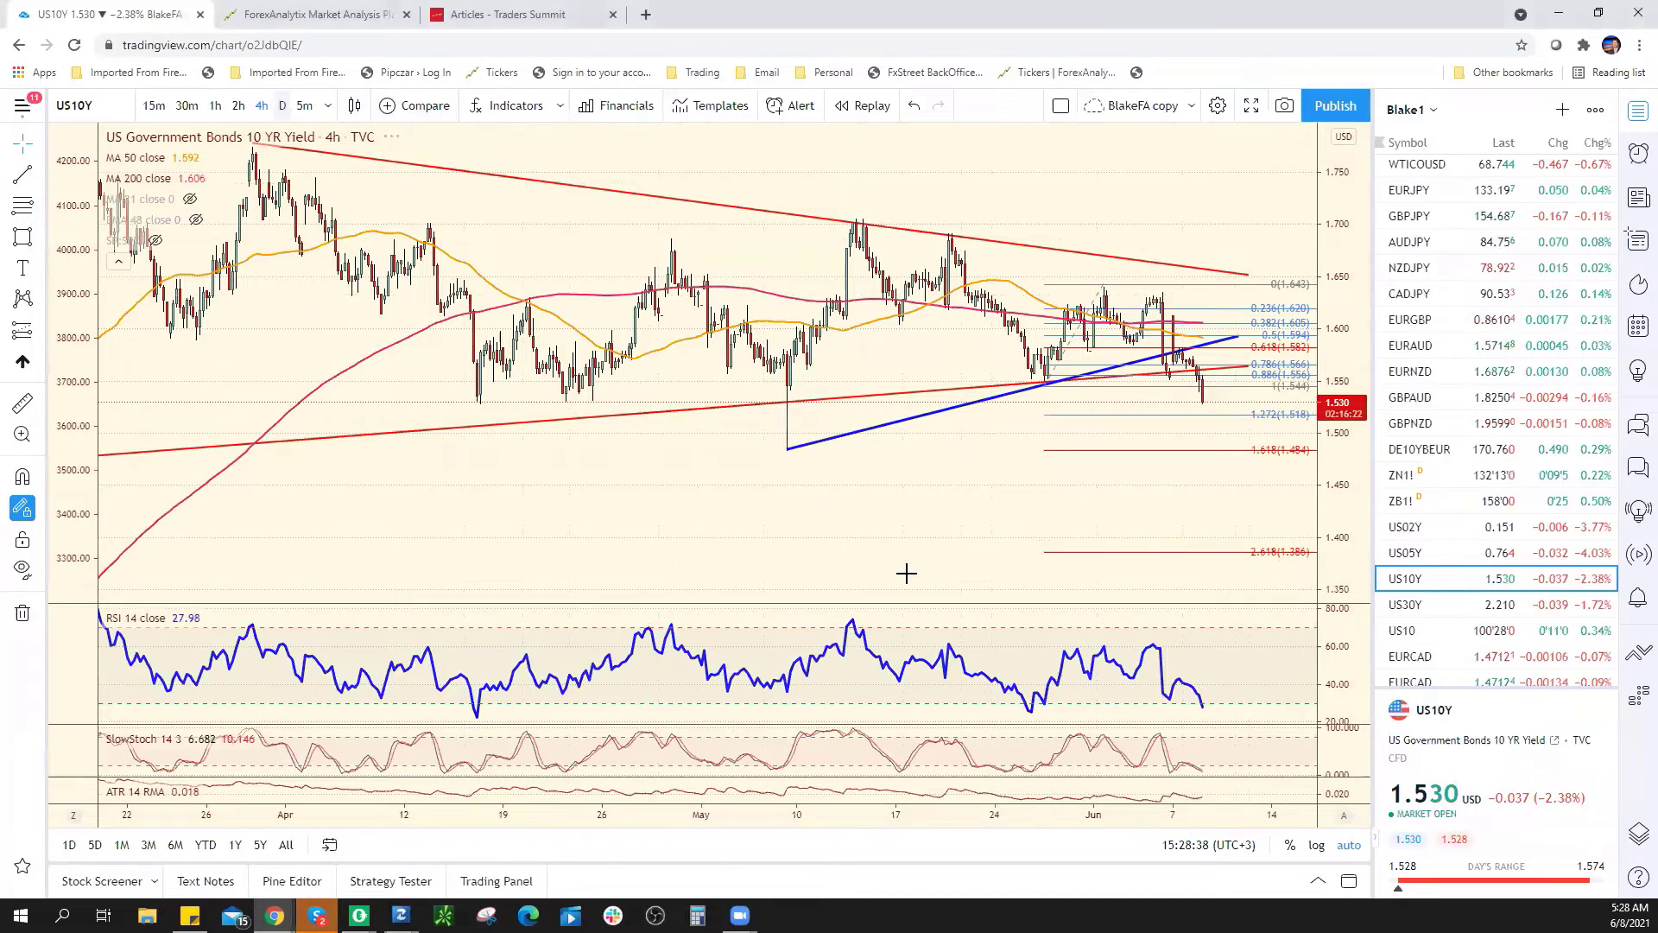
Step: Put US10Y on 1D bars and add a drop line from the 29 March high, moved to the latest prices
{"action": "type", "text": "1D"}
{"action": "key", "text": "Return"}
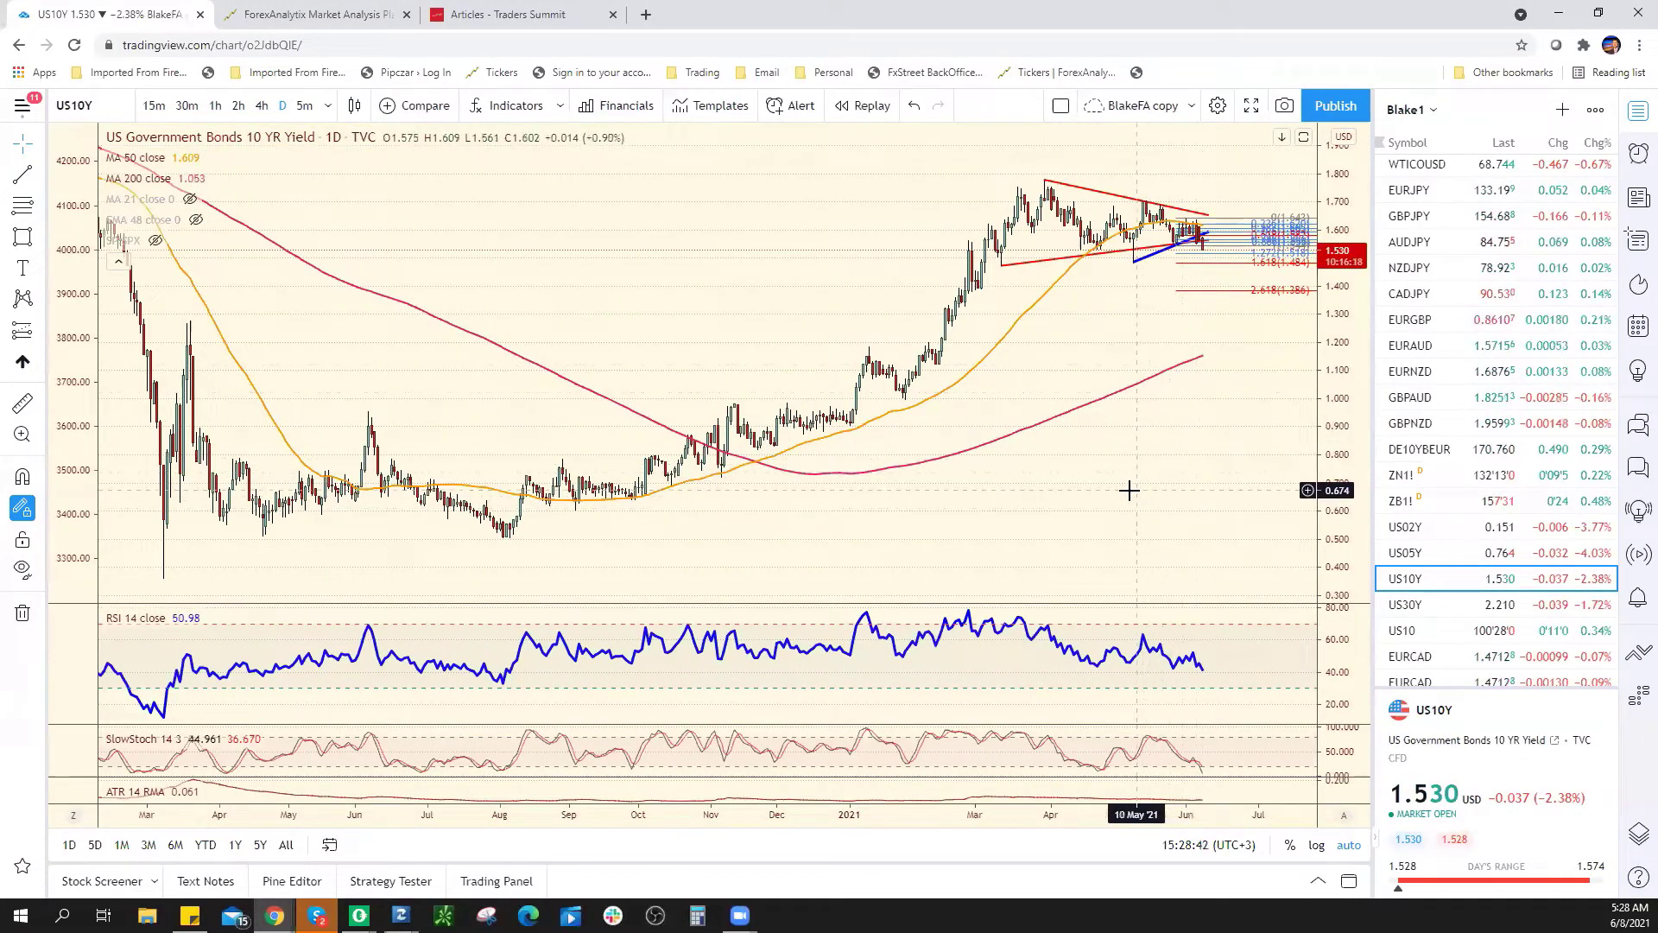
{"action": "left_click", "coordinate": [22, 174]}
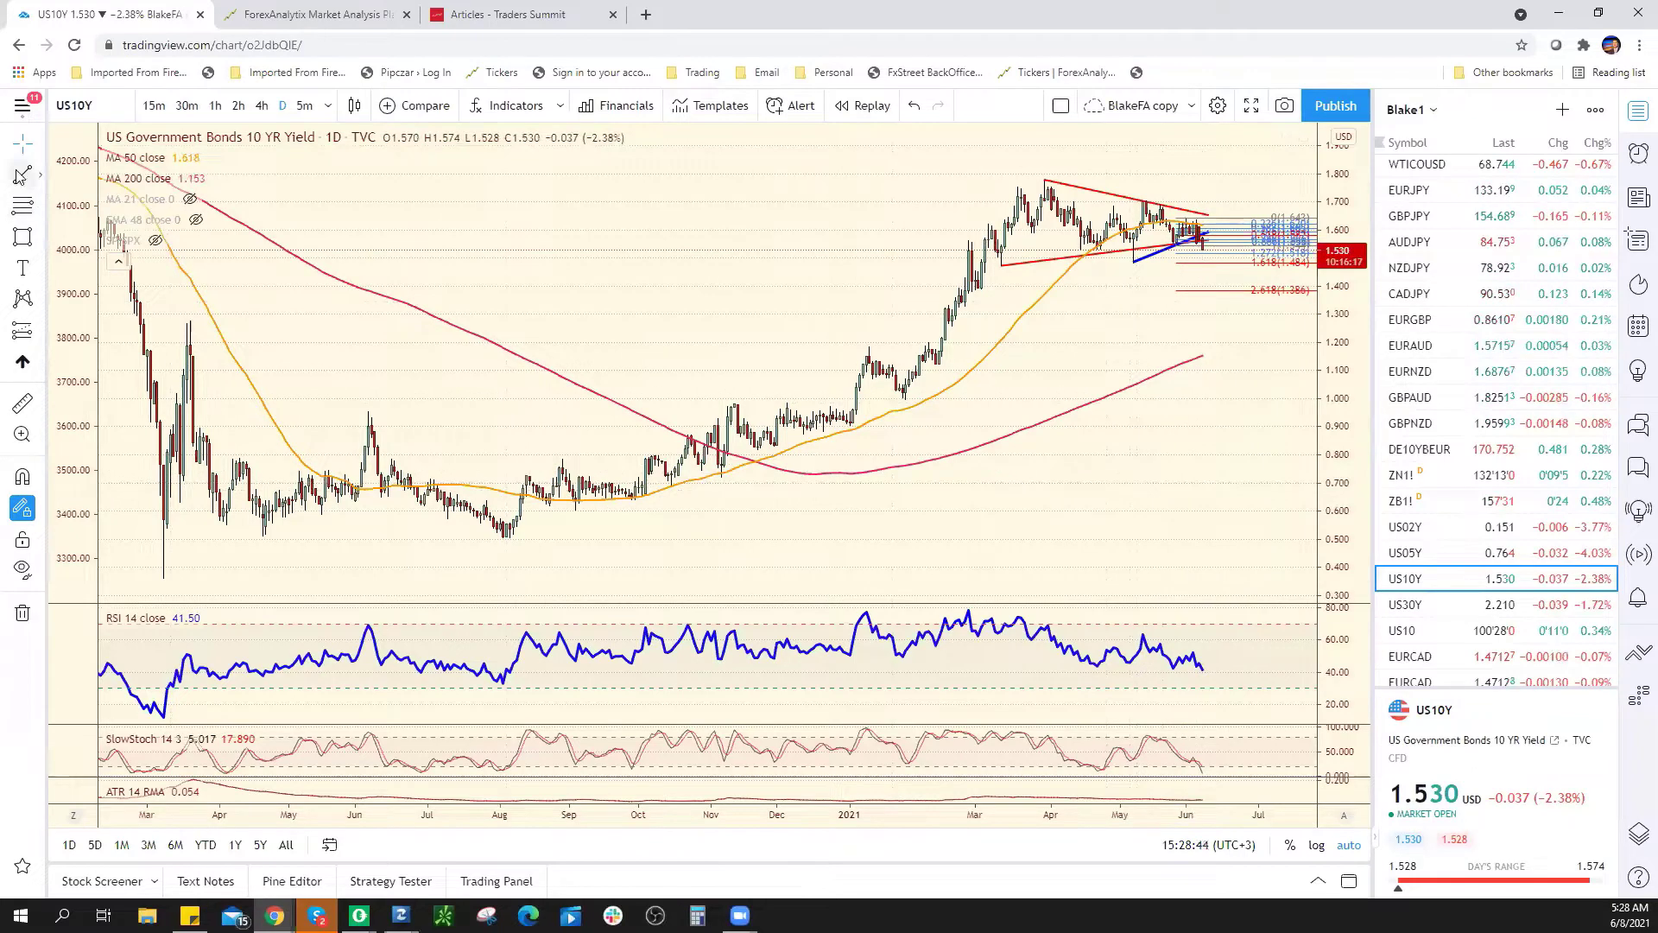
{"action": "left_click", "coordinate": [1046, 181]}
{"action": "left_click", "coordinate": [1048, 262]}
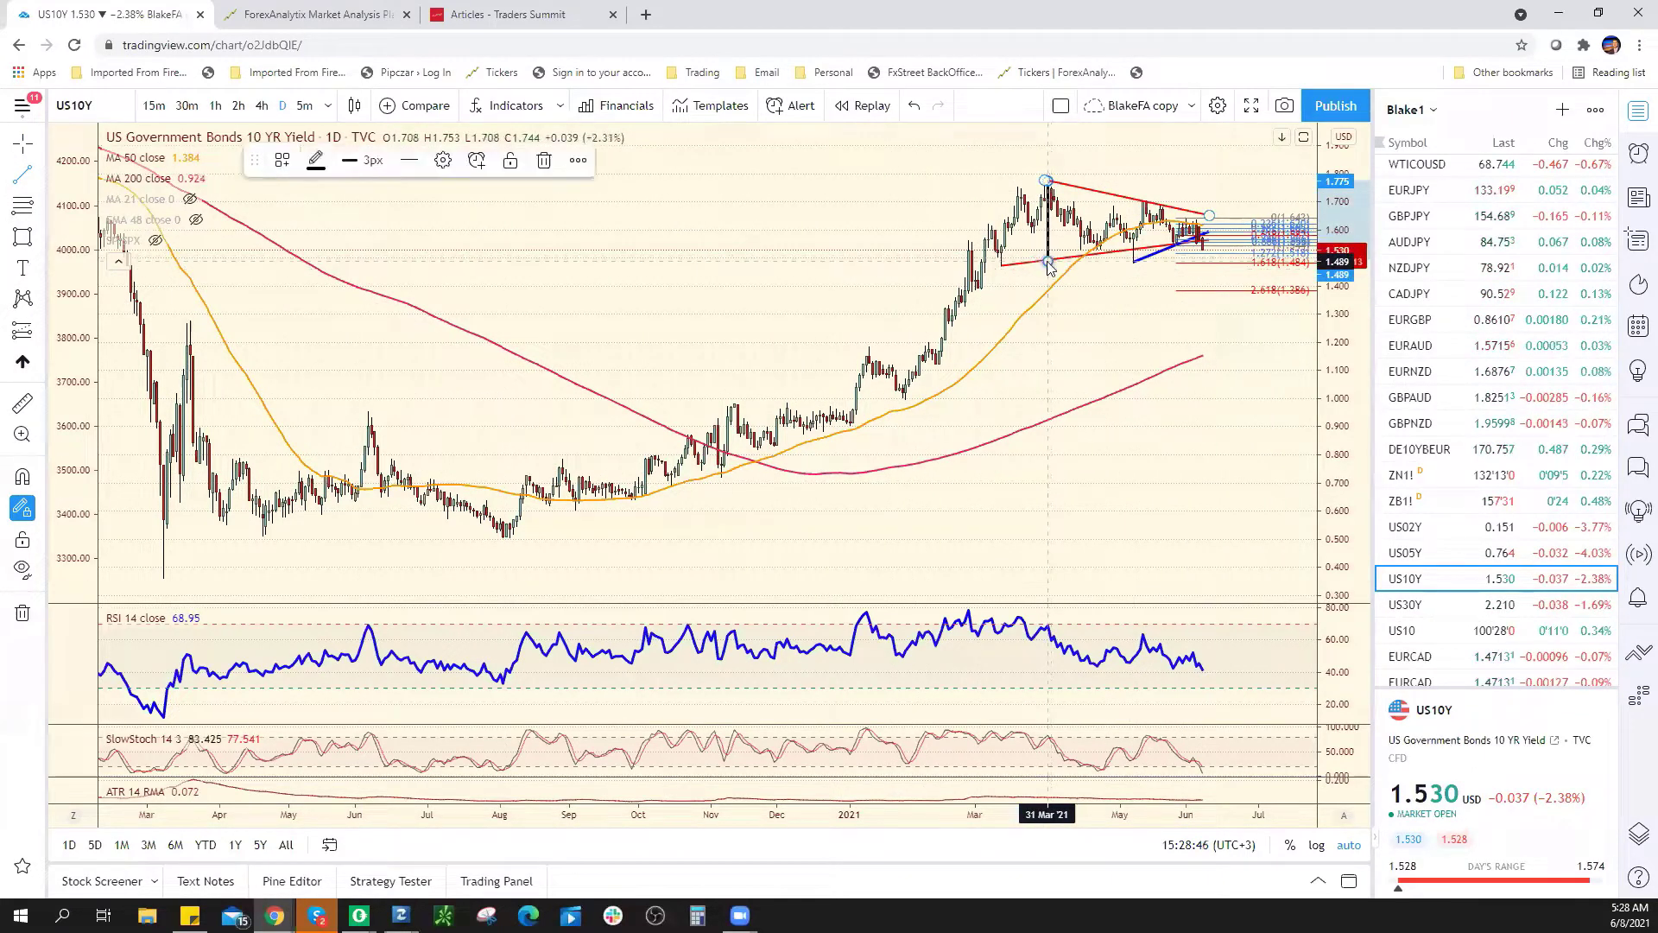
{"action": "left_click_drag", "start_coordinate": [1048, 230], "coordinate": [1184, 292]}
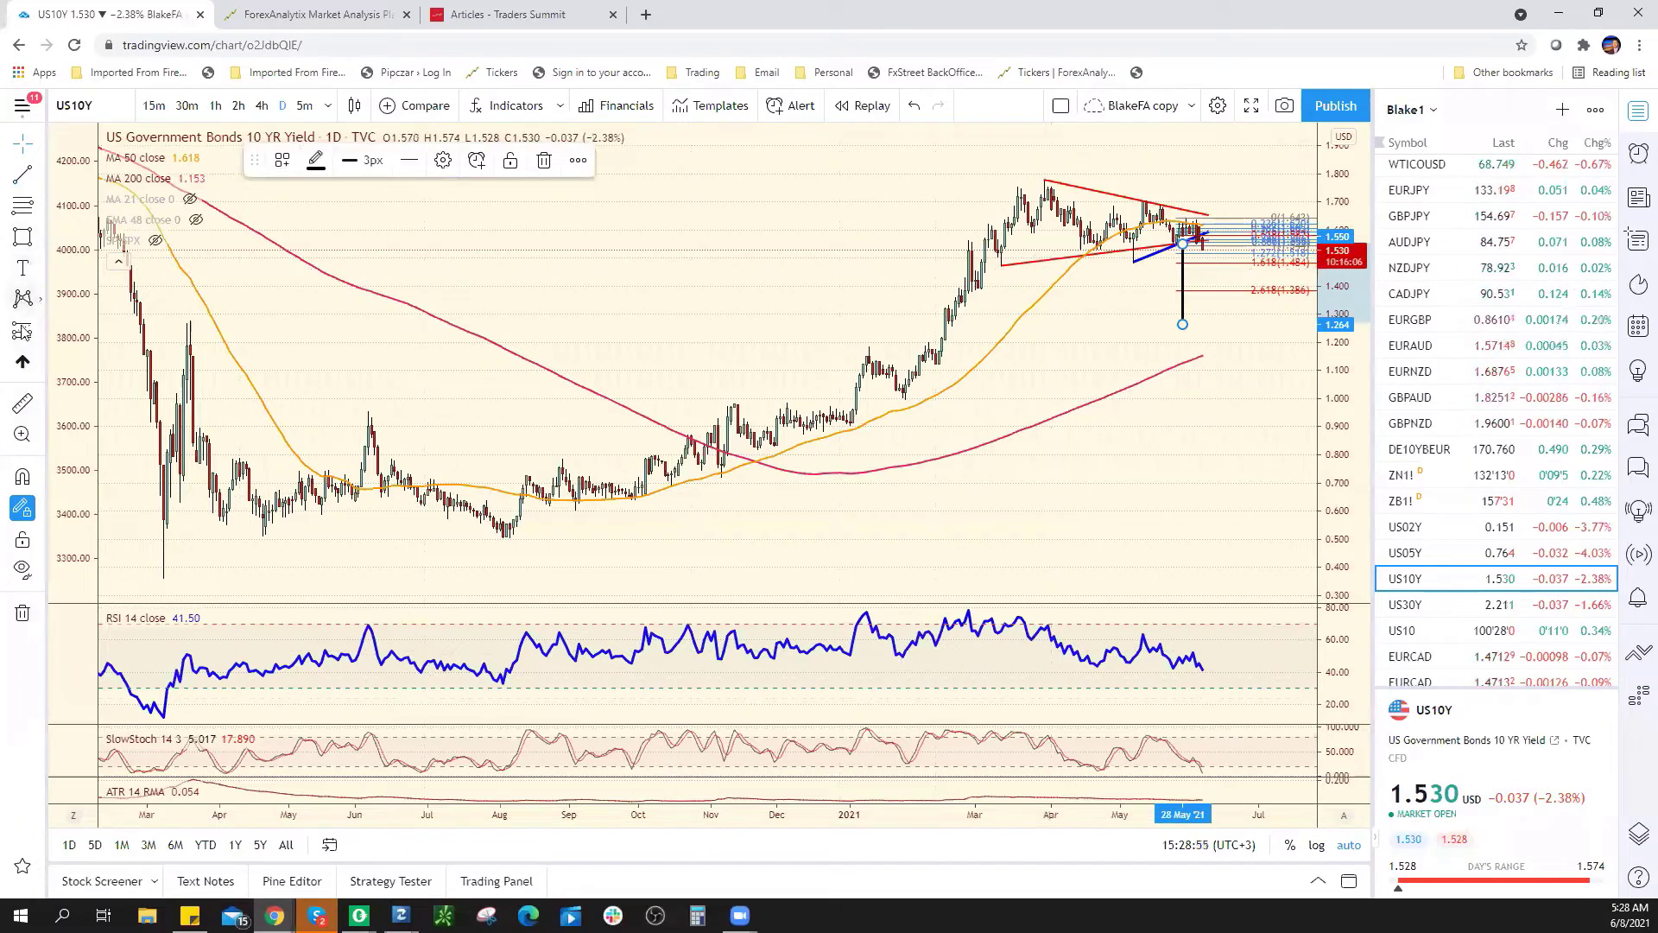
Step: Draw a Fib retracement from the August 2020 low to the March 2021 high
{"action": "left_click", "coordinate": [22, 205]}
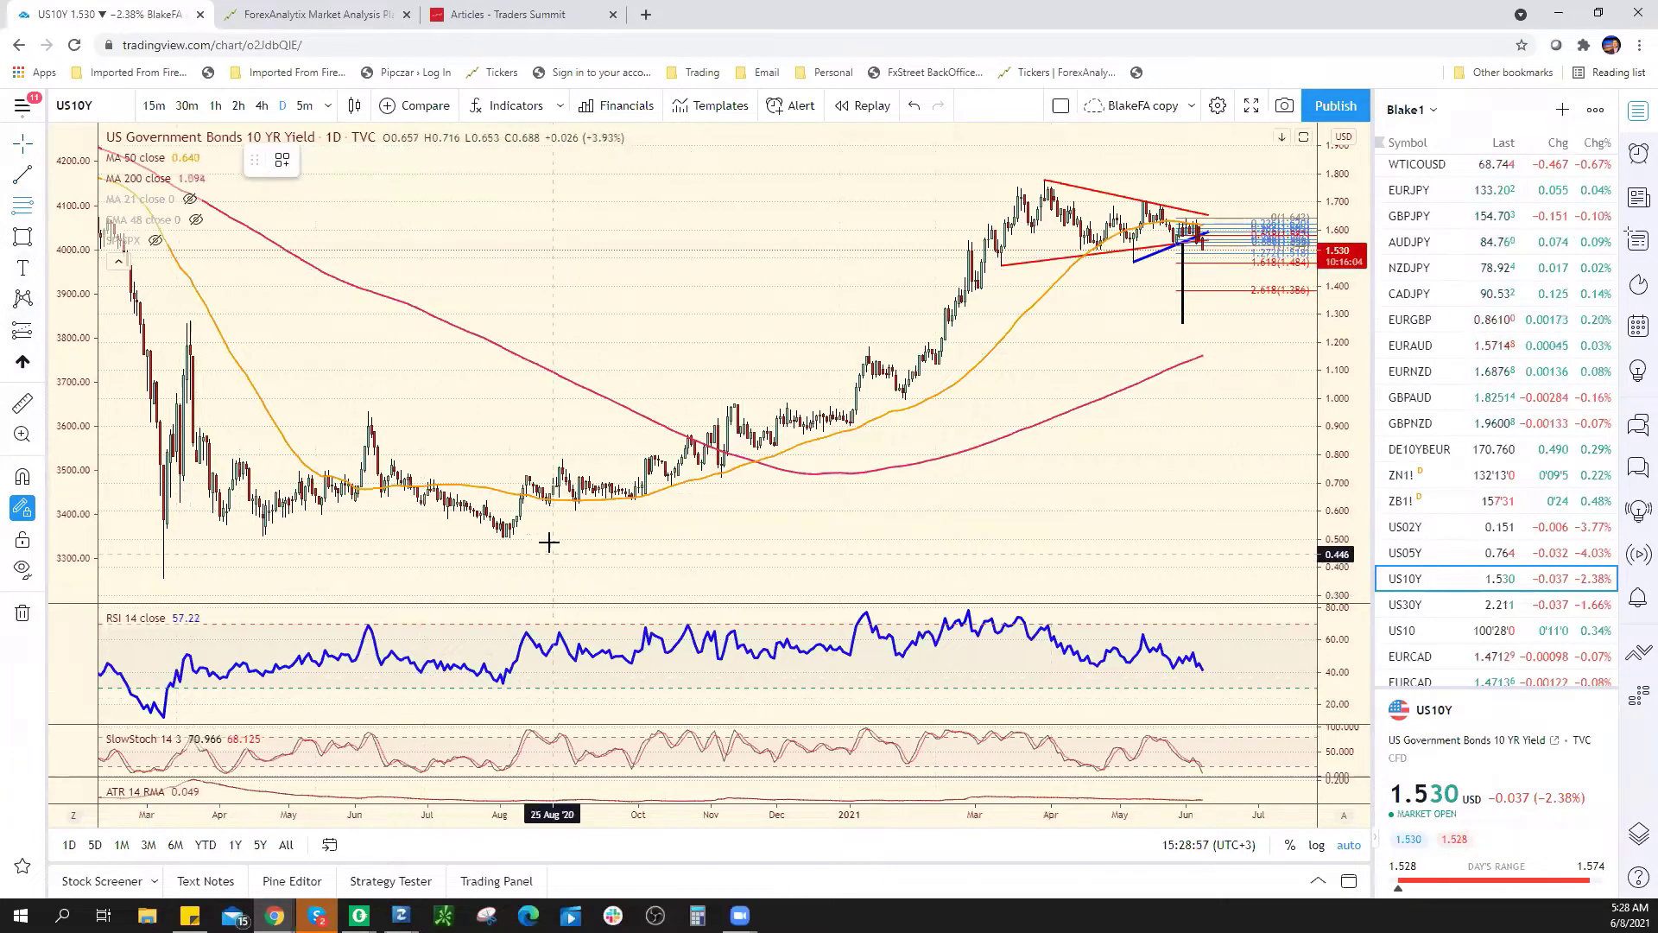
{"action": "left_click", "coordinate": [509, 540]}
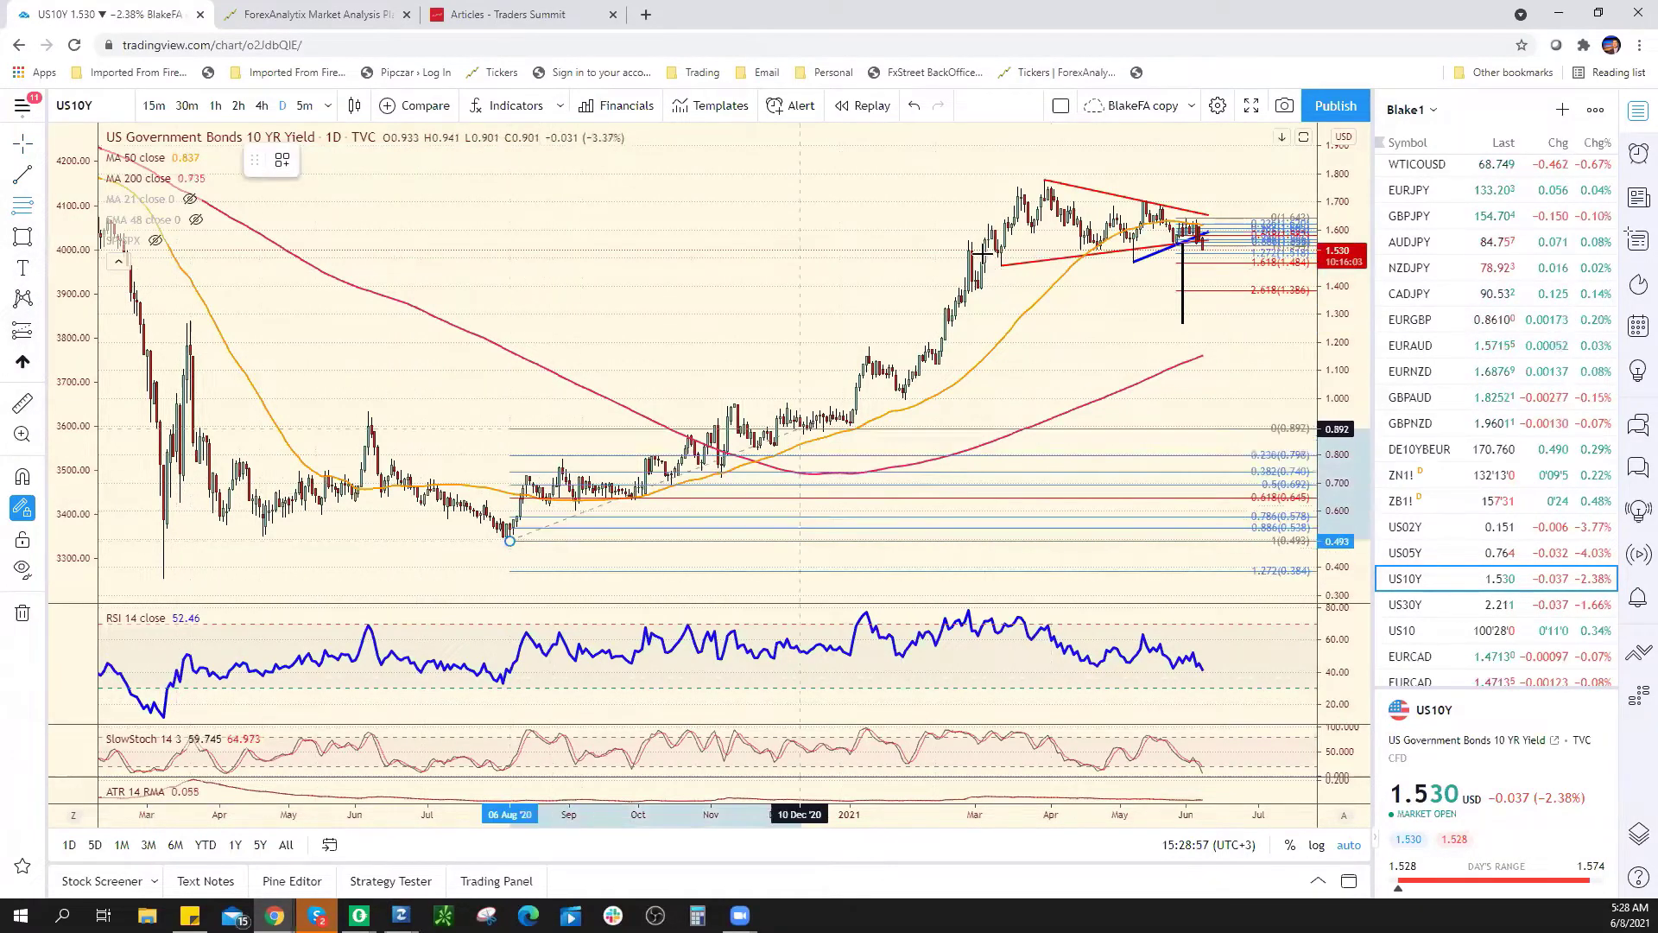
{"action": "left_click", "coordinate": [1042, 182]}
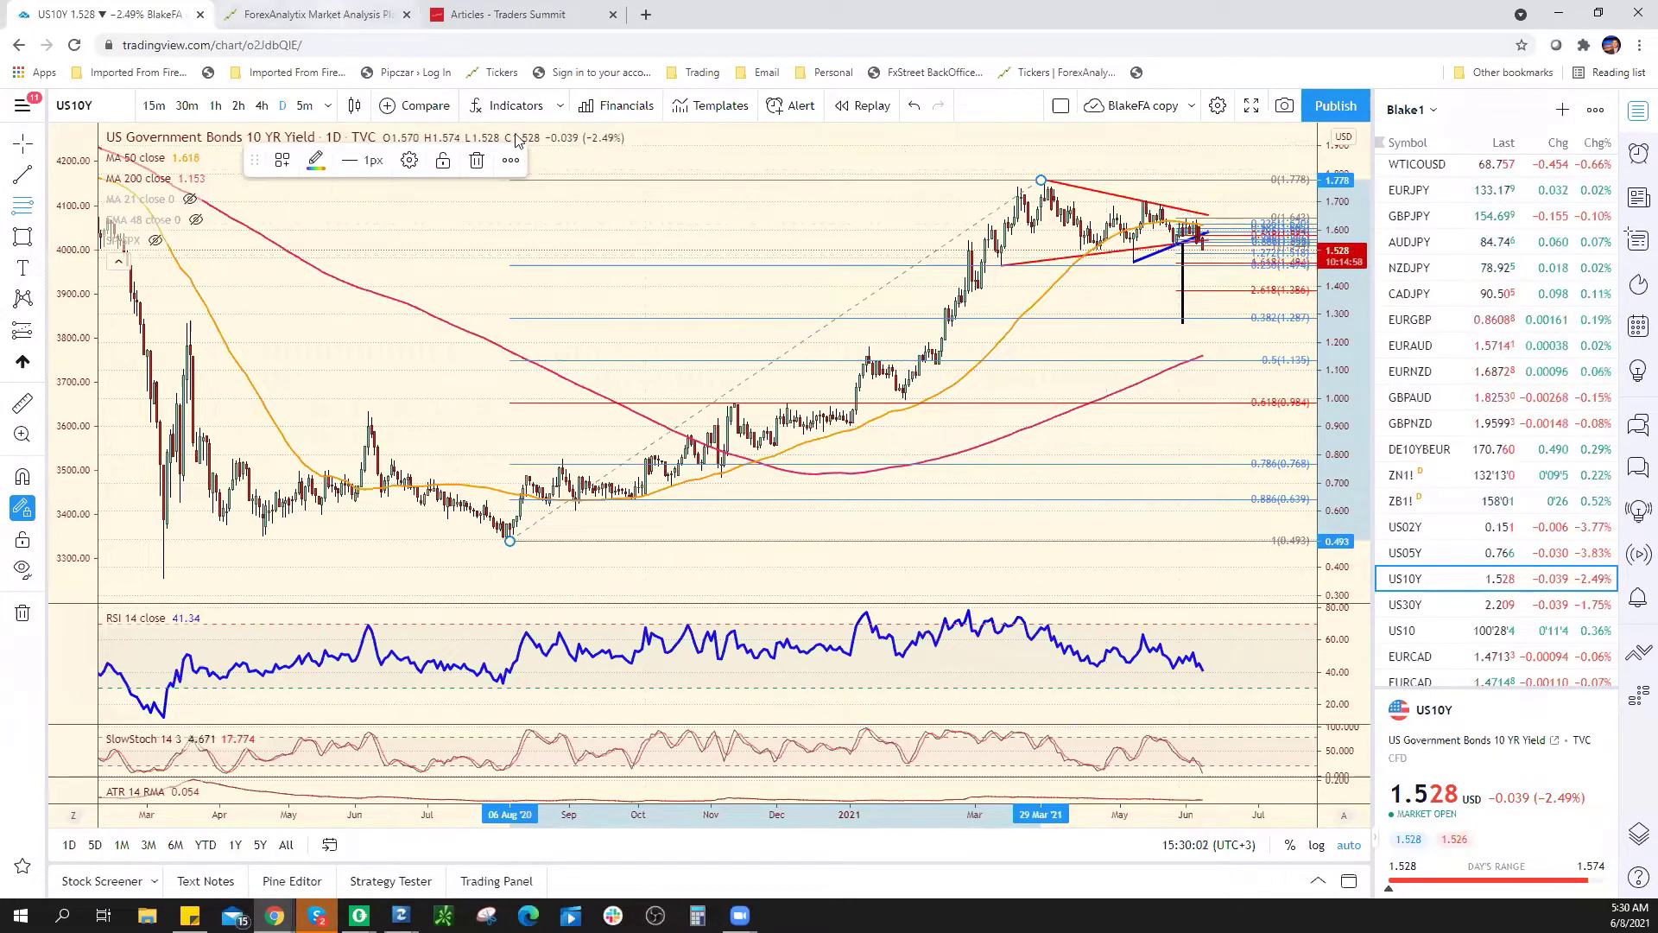
{"action": "left_click", "coordinate": [332, 17]}
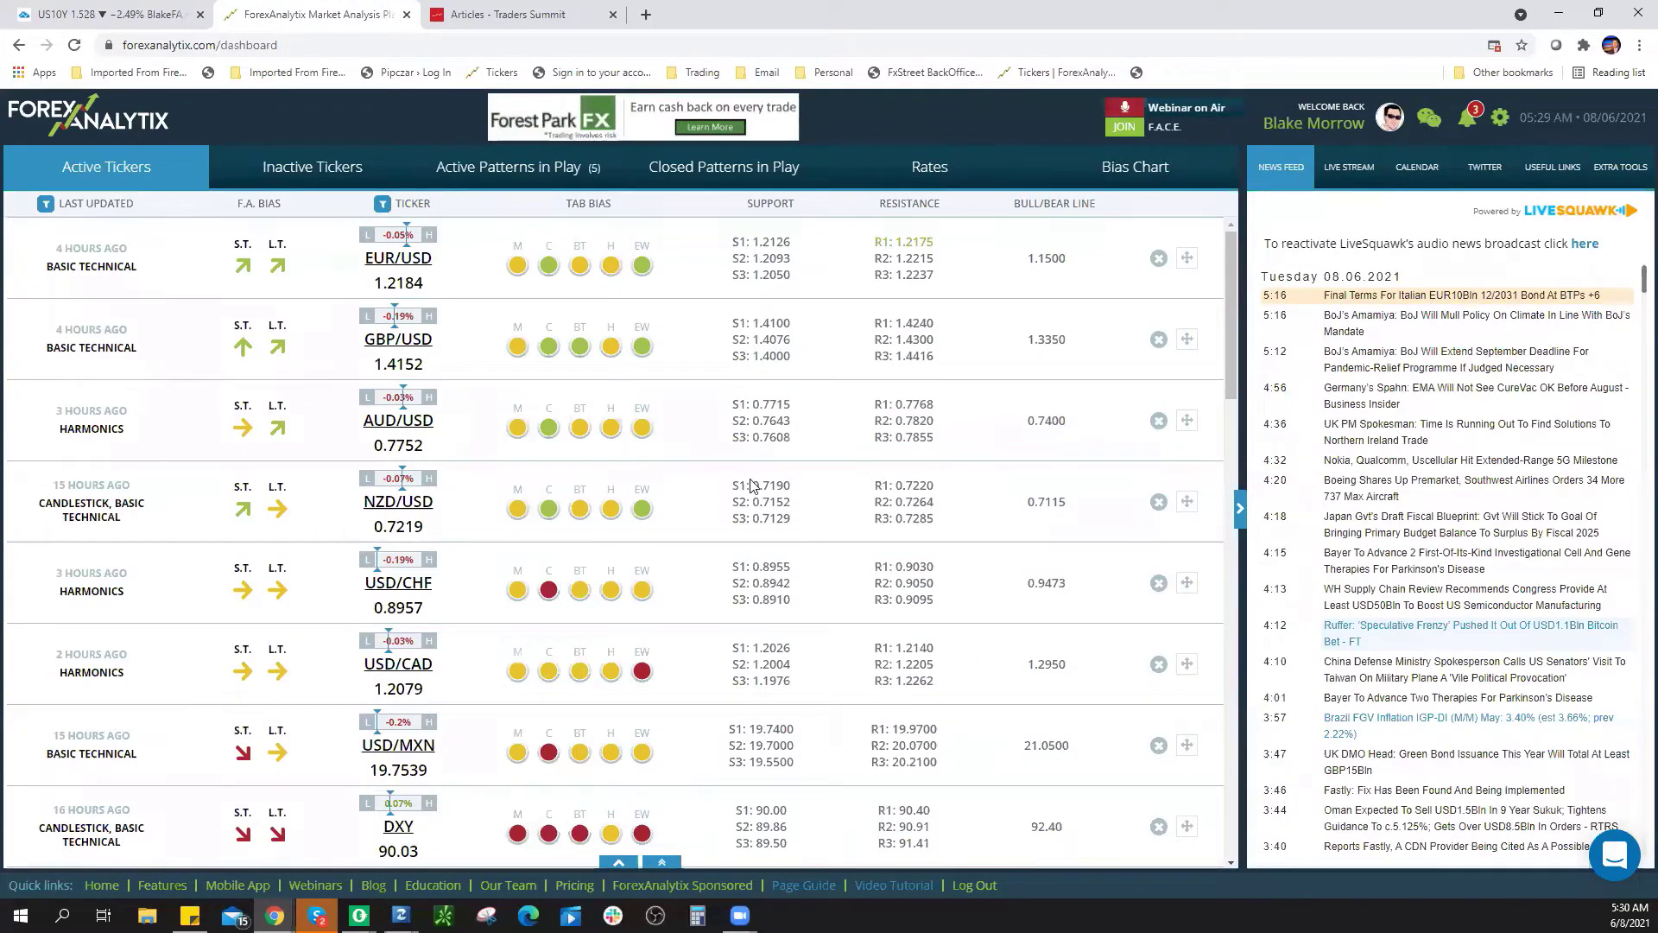
{"action": "left_click", "coordinate": [59, 24]}
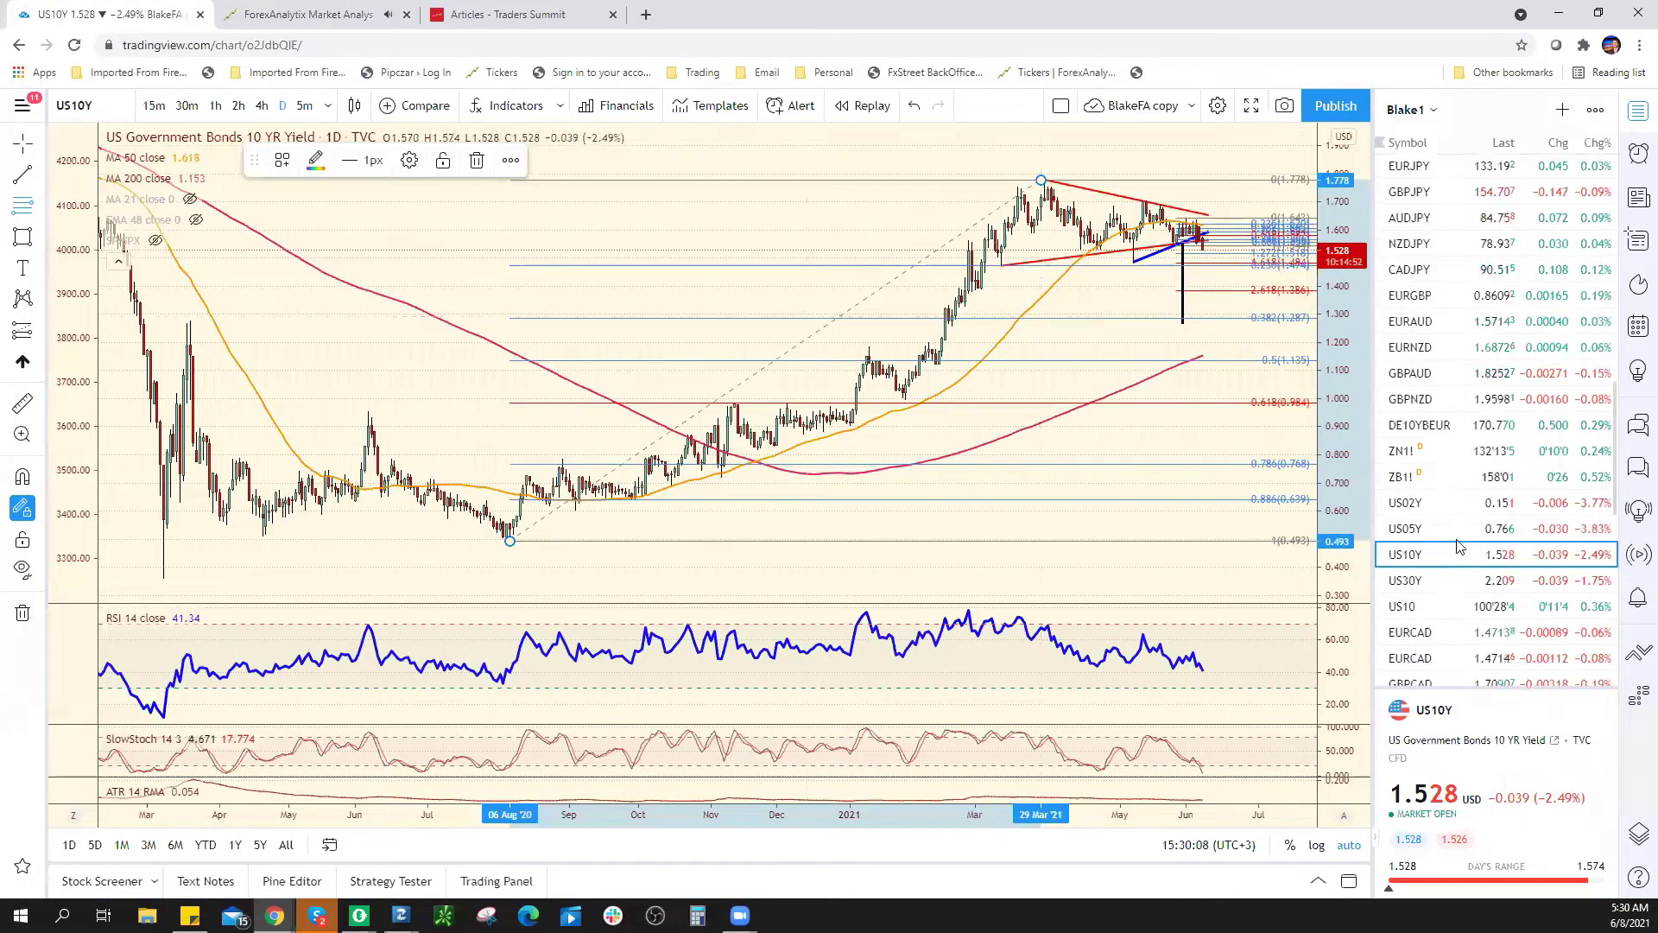
{"action": "scroll", "coordinate": [1473, 587], "scroll_direction": "down", "scroll_amount": 3}
Step: Chart TSLA and draw a downtrend line from the January 2021 high across recent highs
{"action": "scroll", "coordinate": [1475, 589], "scroll_direction": "down", "scroll_amount": 3}
{"action": "left_click", "coordinate": [1468, 642]}
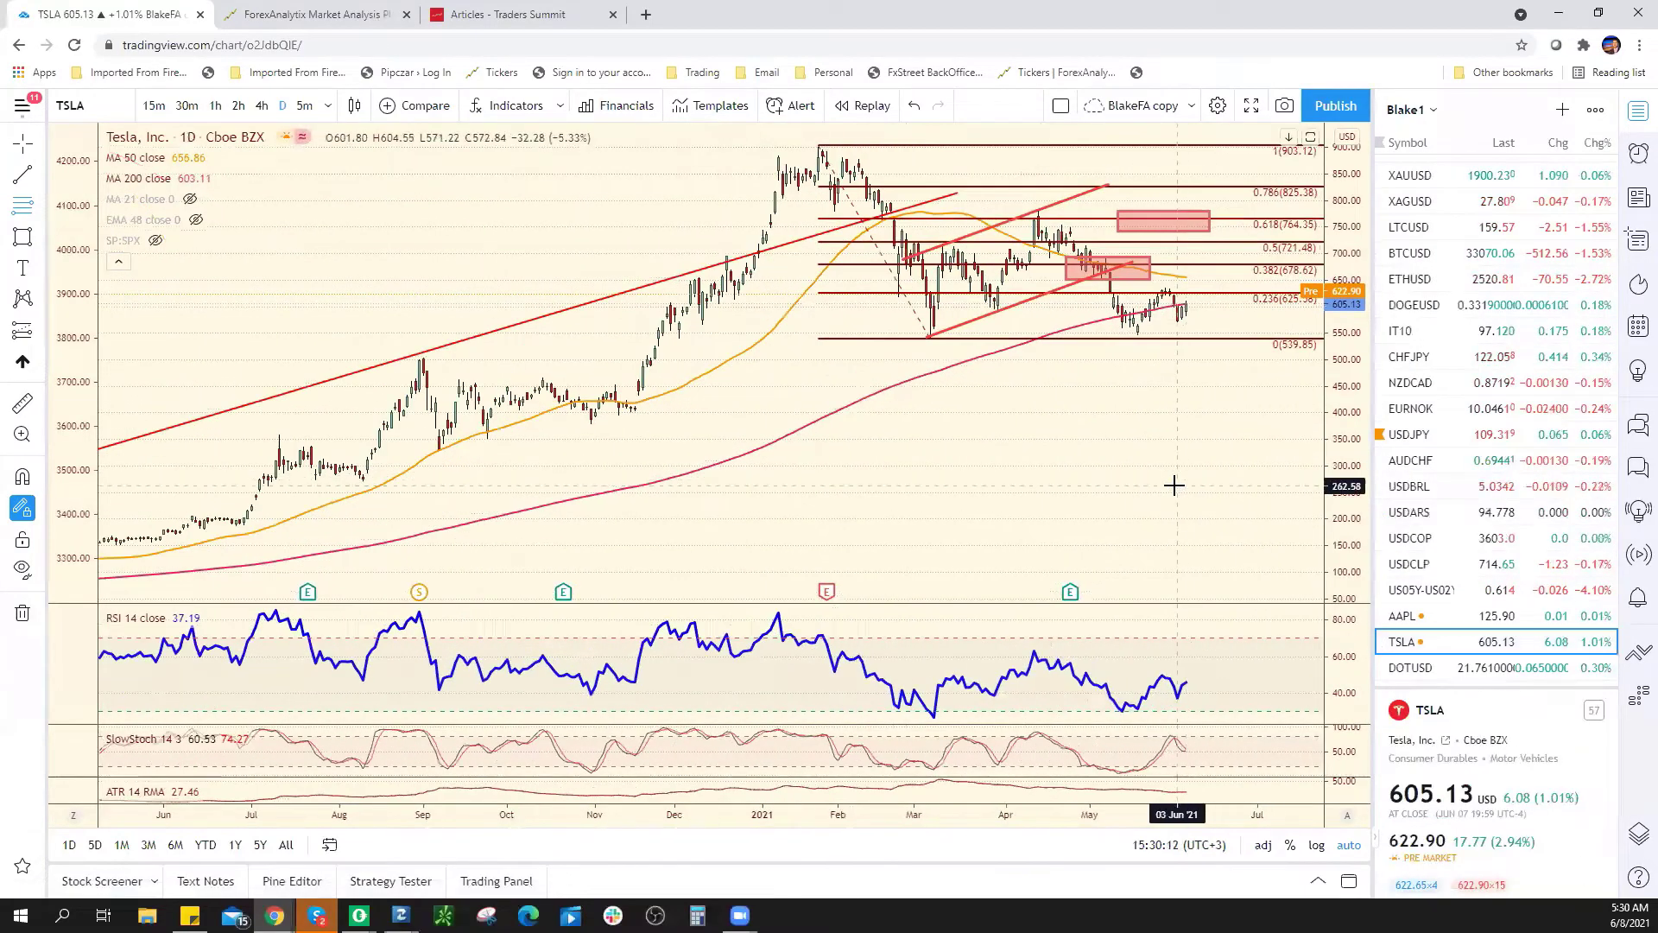
{"action": "scroll", "coordinate": [1161, 482], "scroll_direction": "down", "scroll_amount": 4}
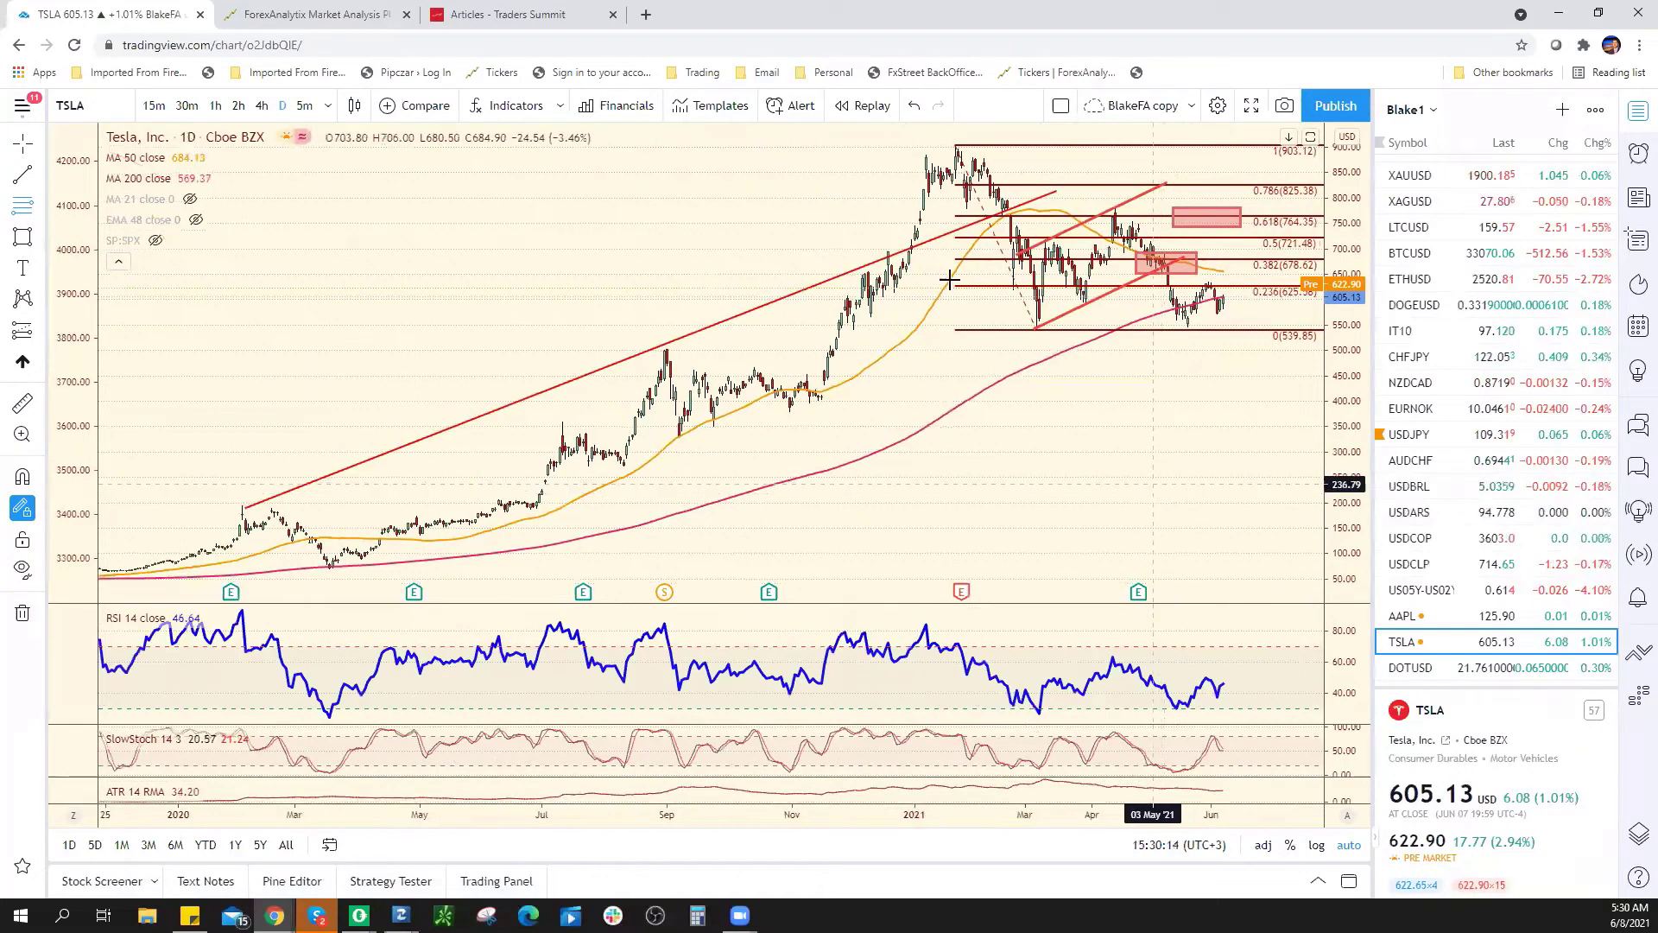
{"action": "left_click", "coordinate": [954, 145]}
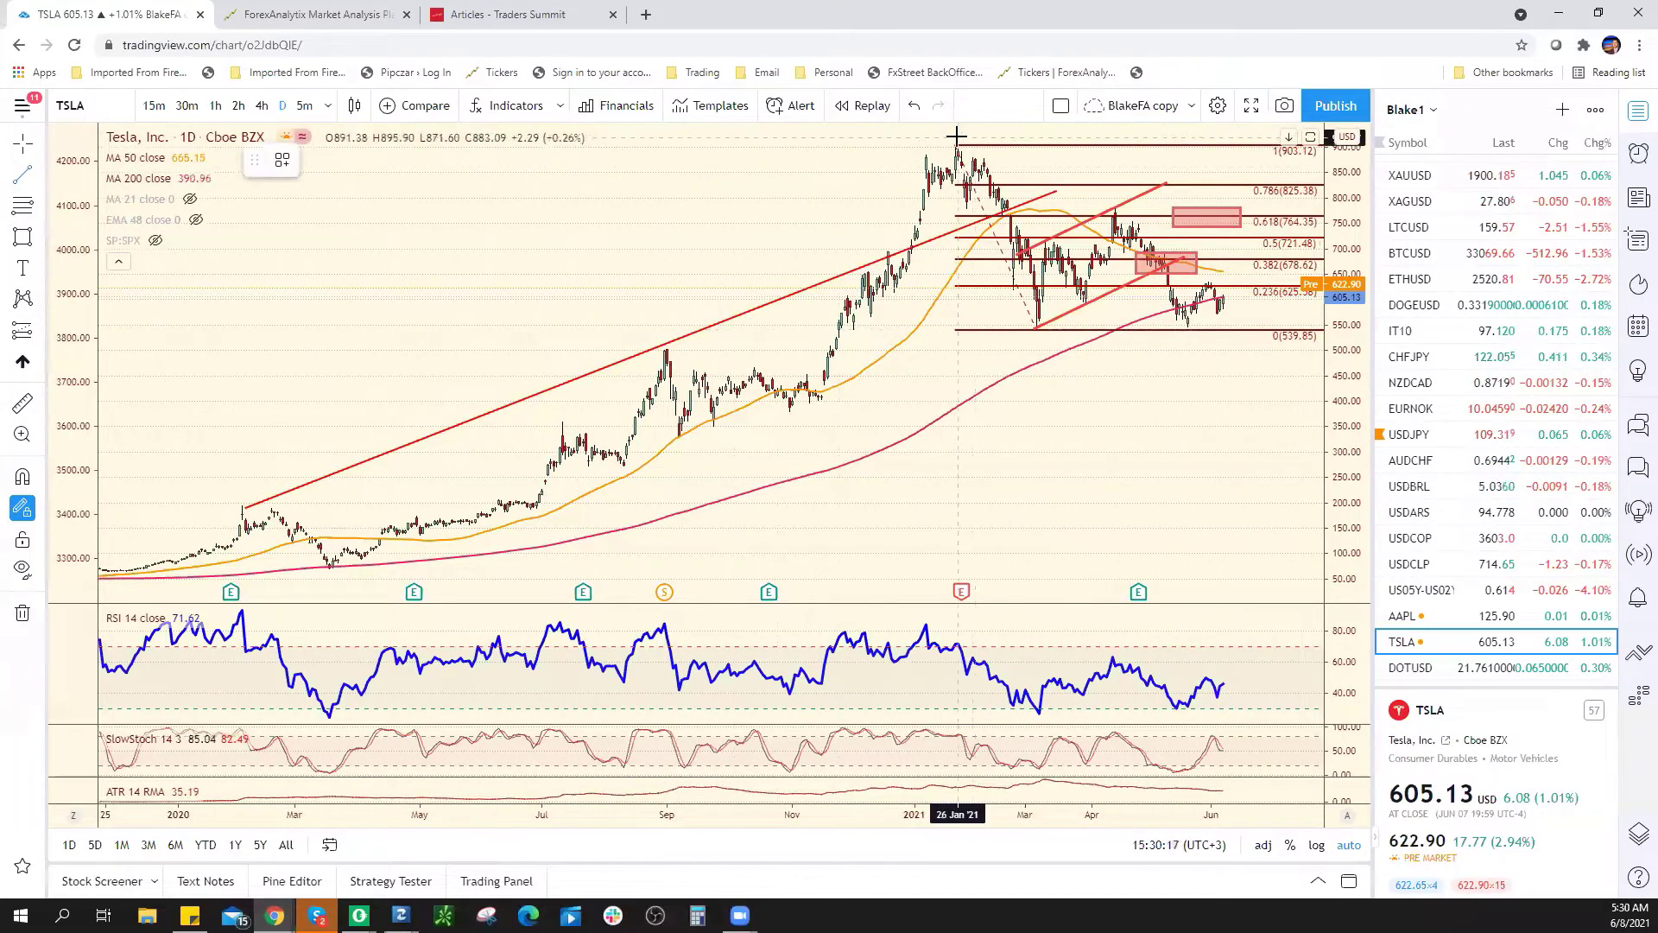
{"action": "left_click", "coordinate": [1306, 297]}
Step: Add a flat support line from the March low near 540 to the latest bars
{"action": "left_click", "coordinate": [1002, 327]}
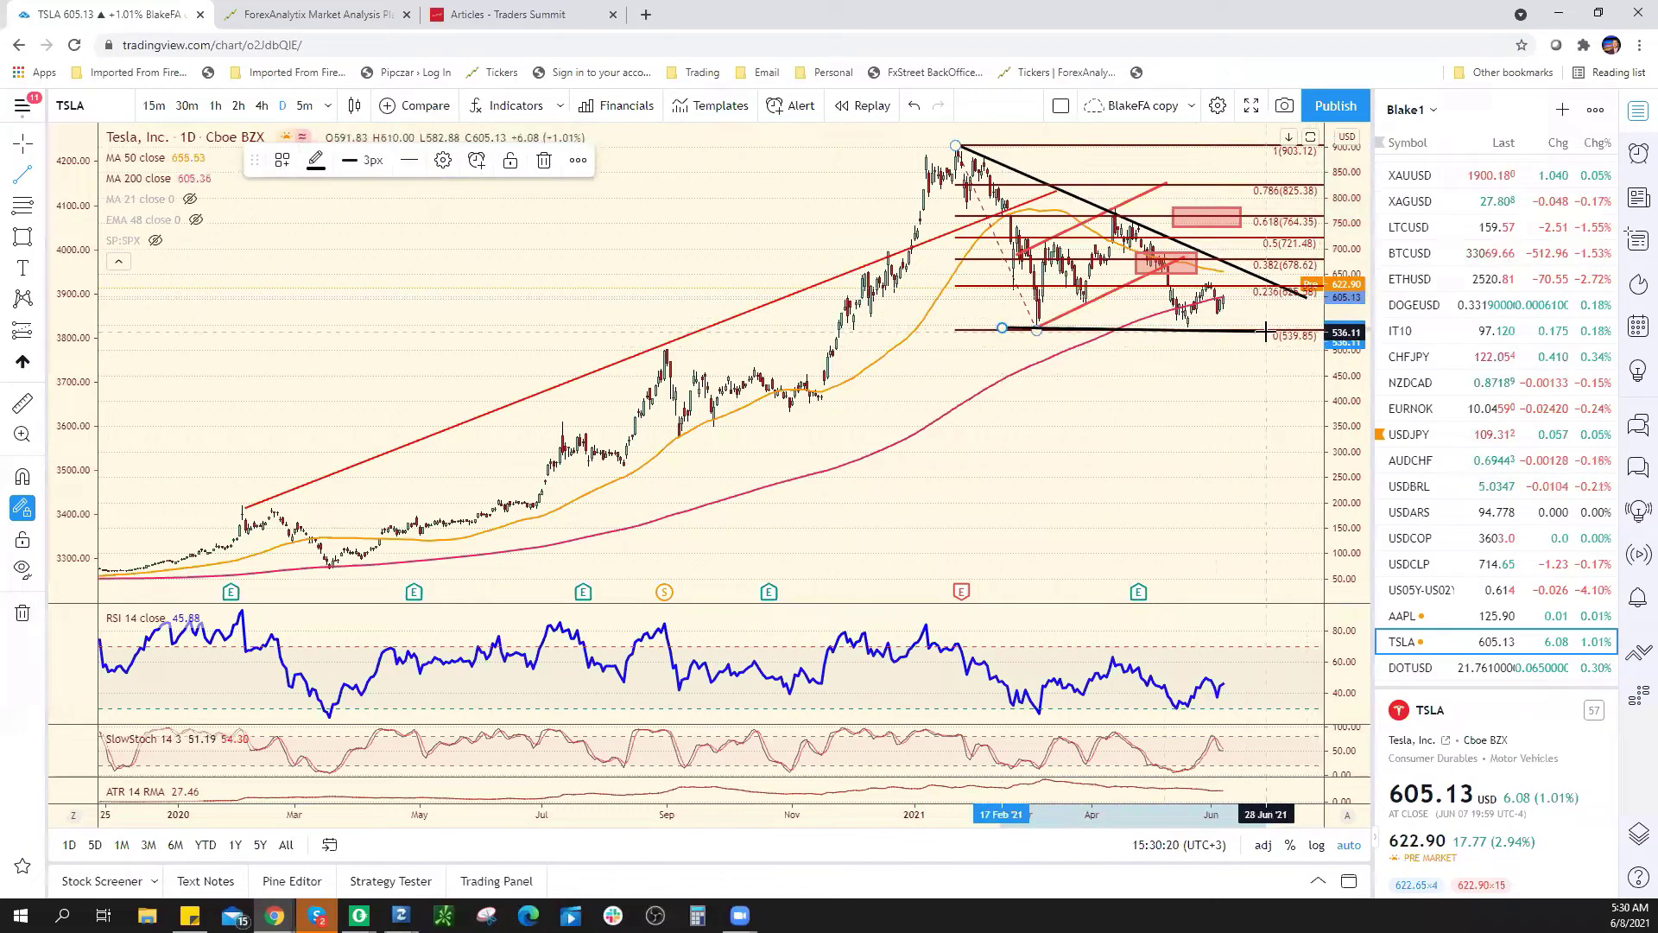
{"action": "left_click", "coordinate": [1309, 329]}
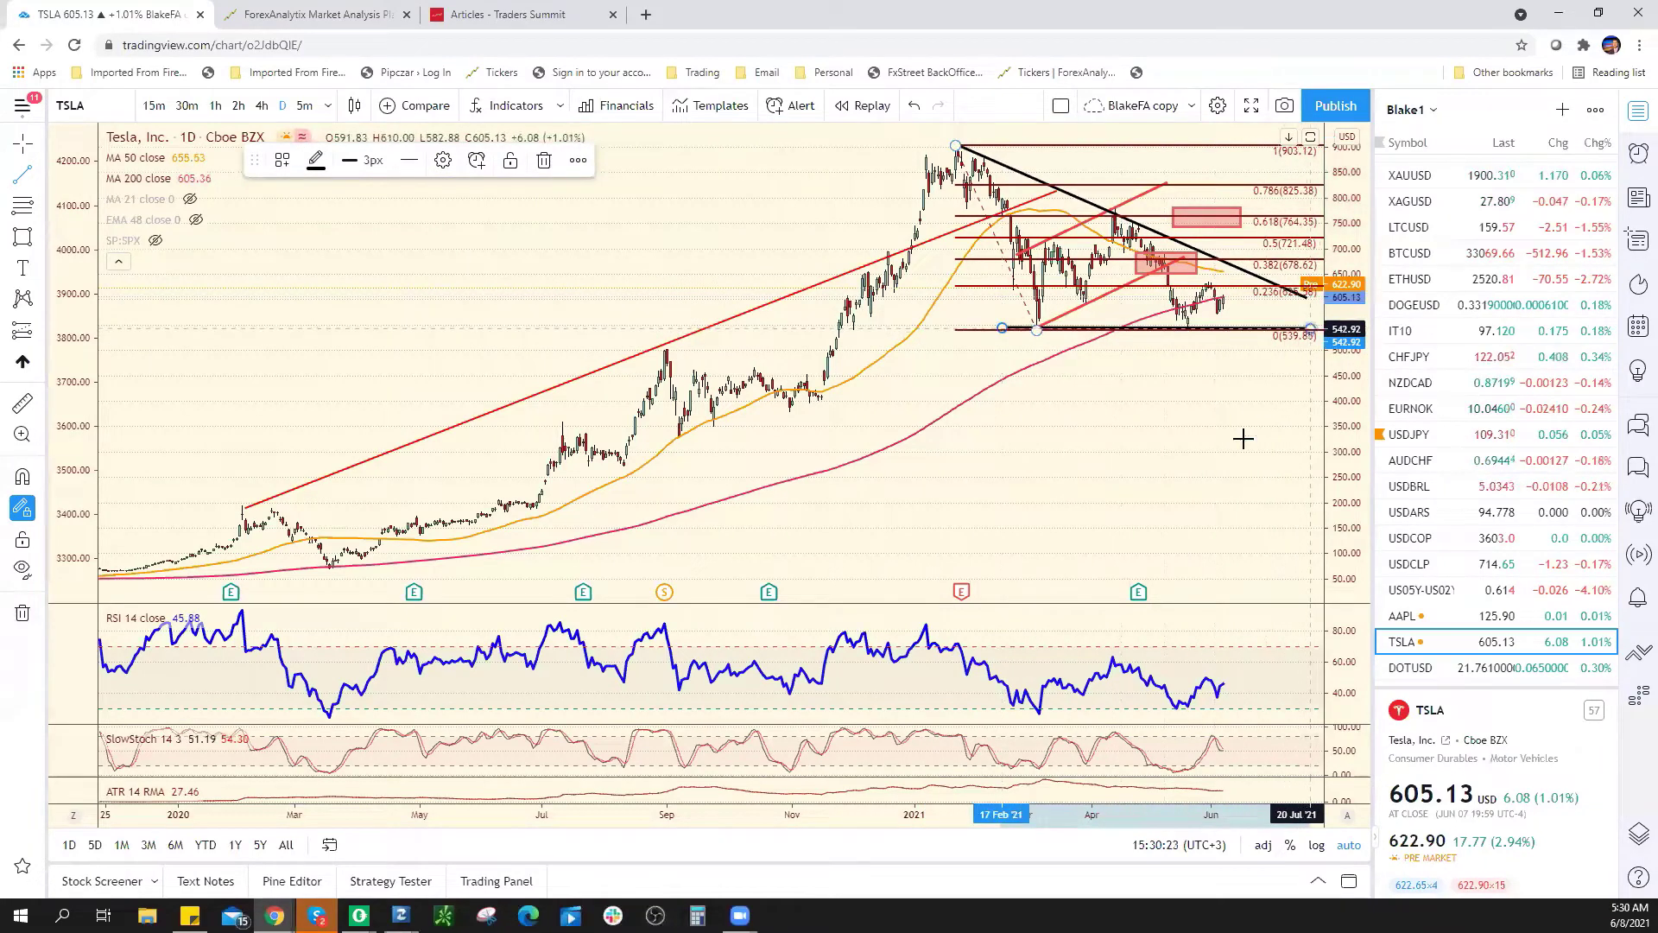
{"action": "left_click", "coordinate": [1152, 422]}
{"action": "scroll", "coordinate": [1106, 443], "scroll_direction": "right", "scroll_amount": 2}
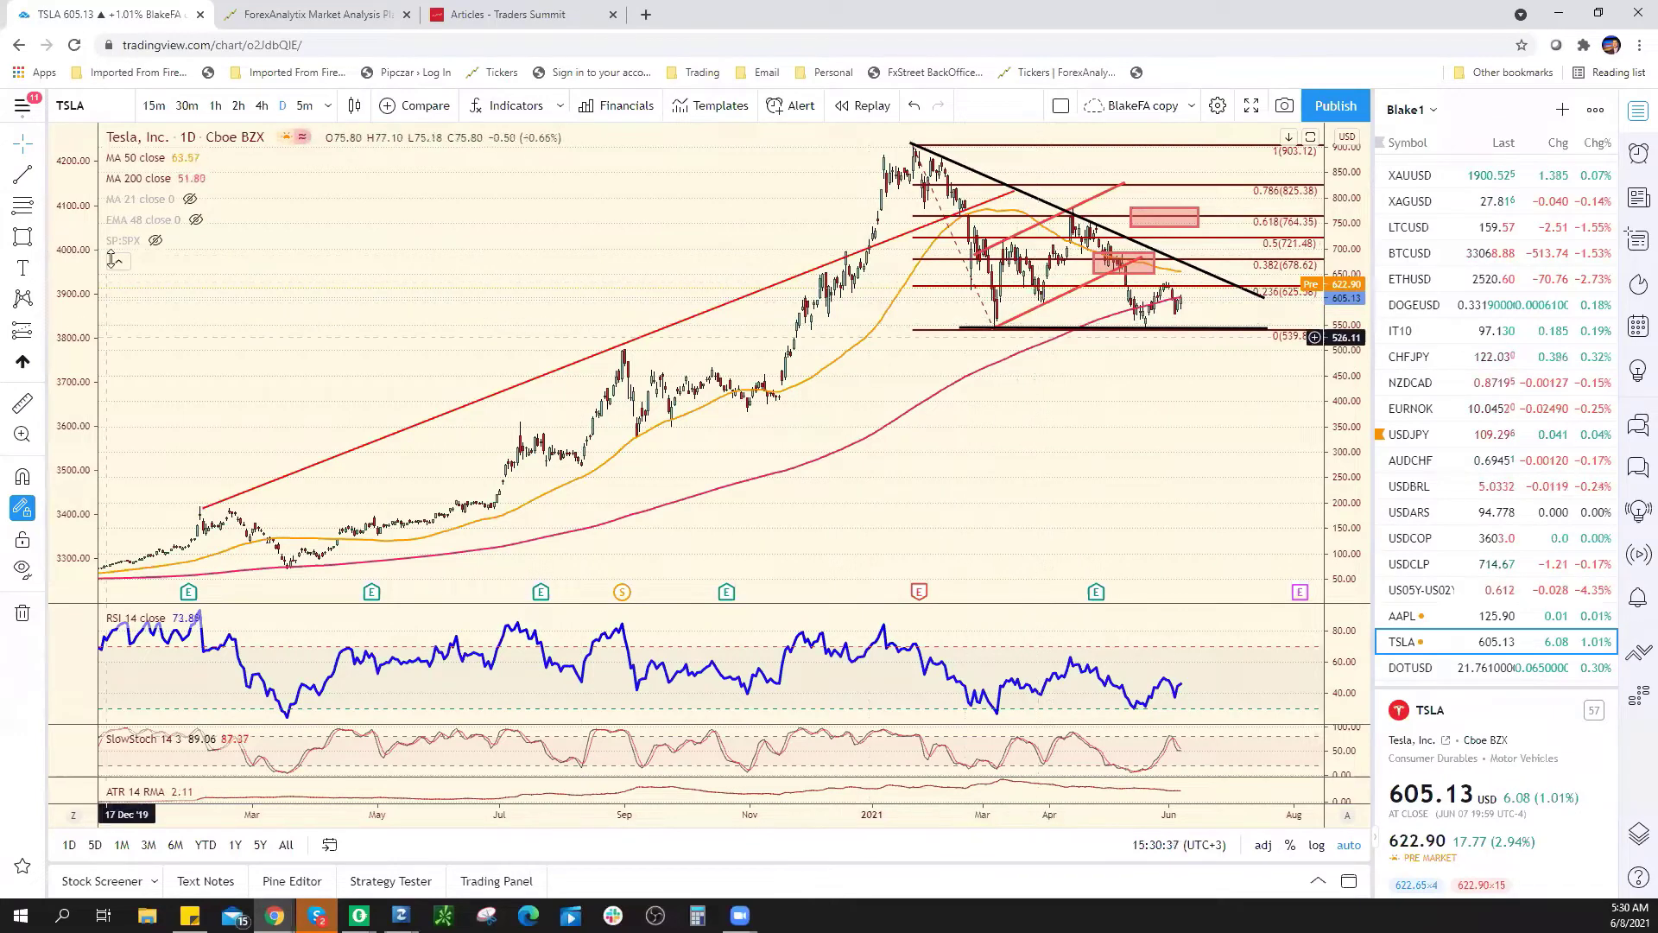
{"action": "left_click", "coordinate": [261, 16]}
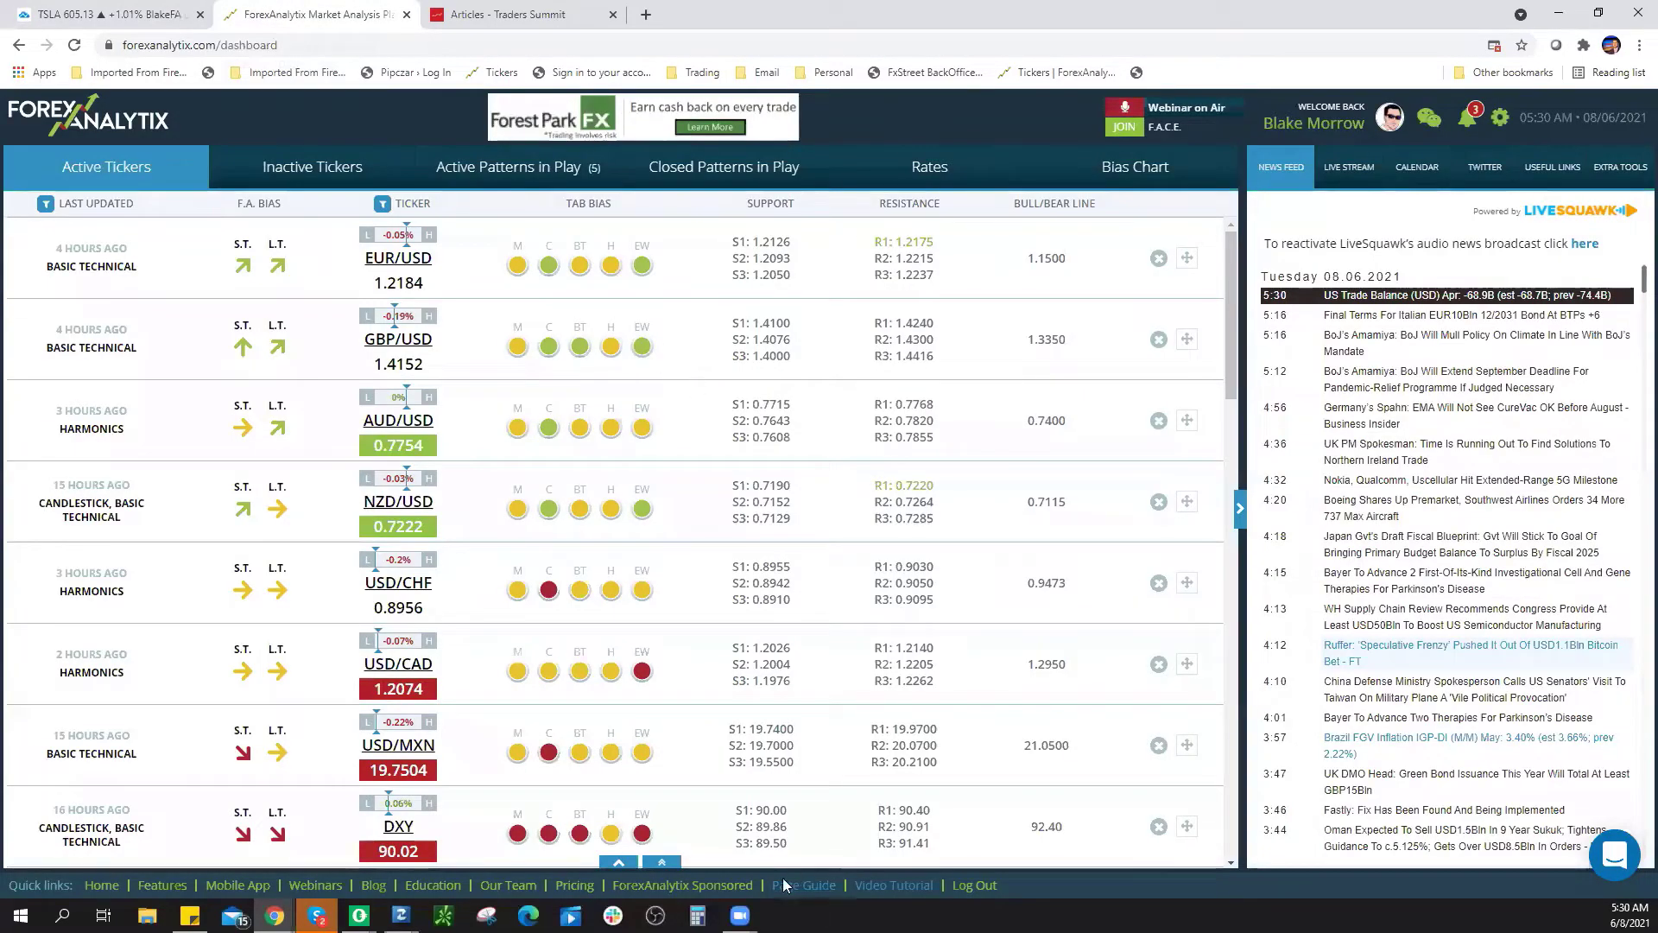
Step: Browse the broker offers on the ForexAnalytix Sponsored page
{"action": "left_click", "coordinate": [748, 885]}
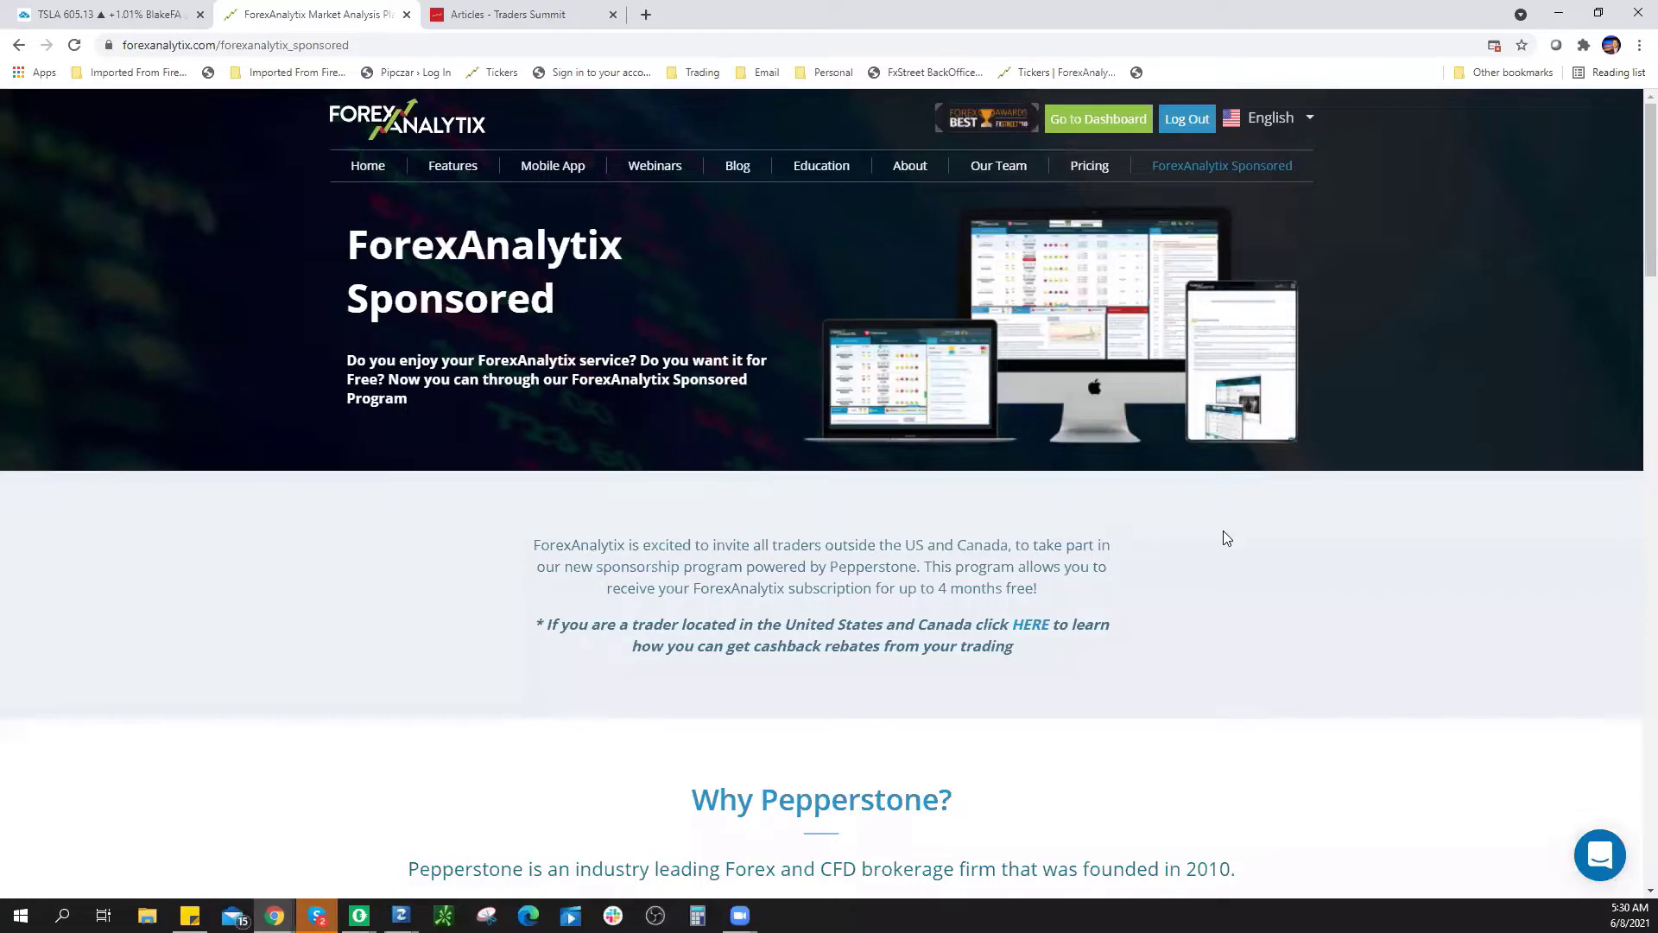
{"action": "scroll", "coordinate": [1224, 536], "scroll_direction": "down", "scroll_amount": 7}
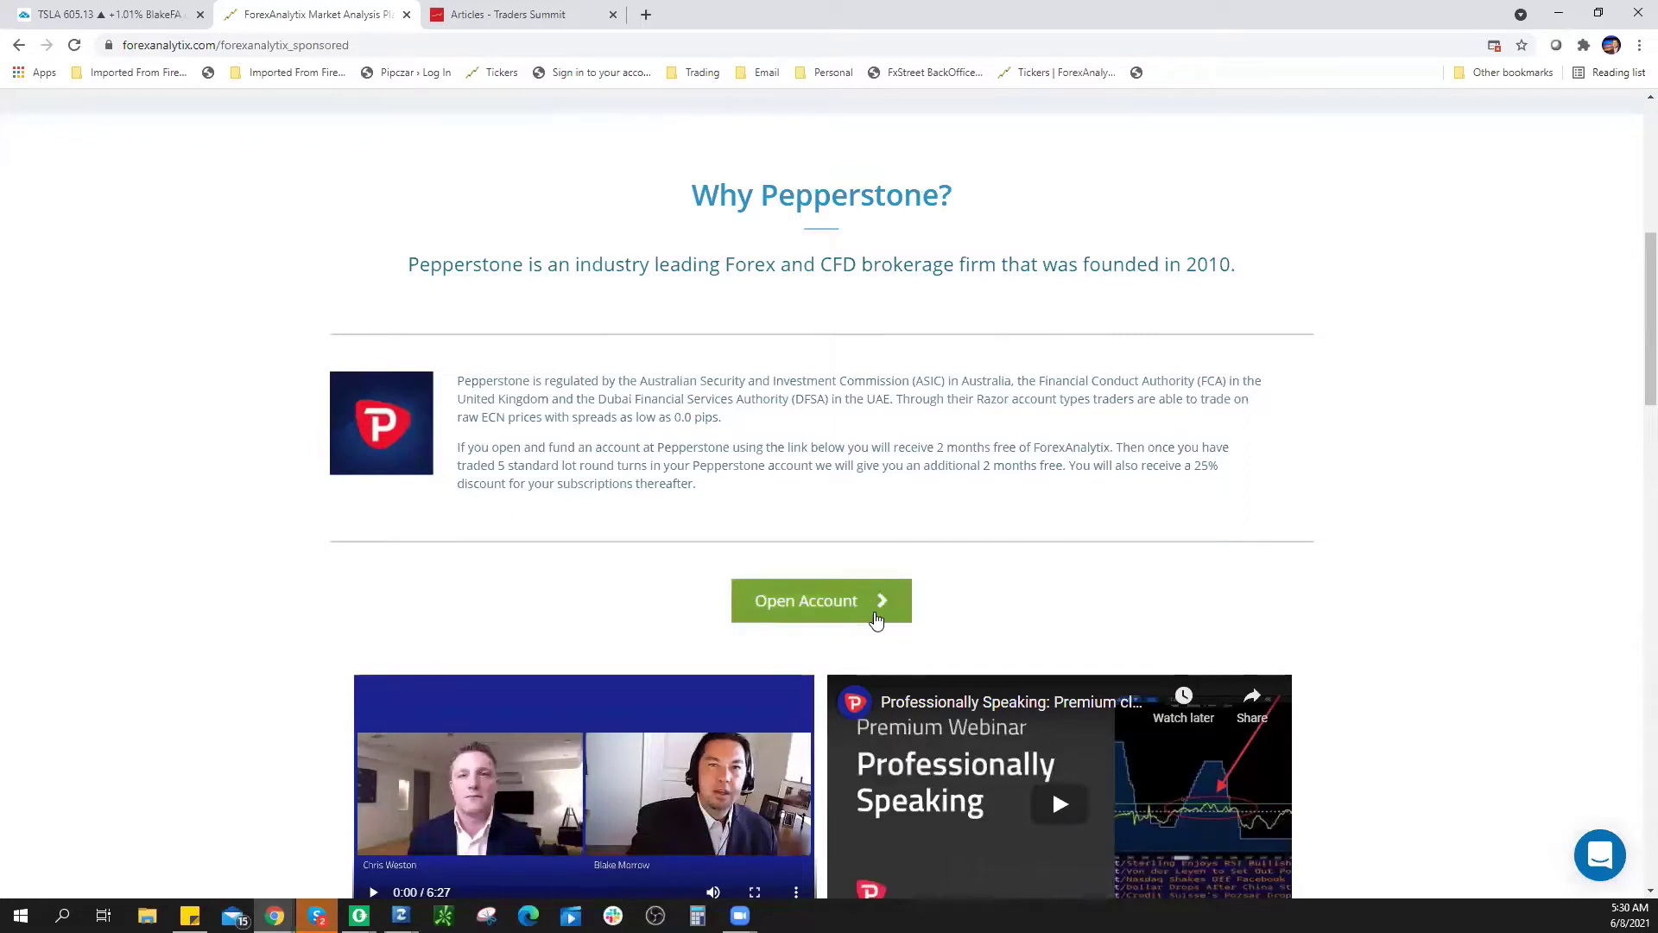
{"action": "scroll", "coordinate": [1174, 556], "scroll_direction": "down", "scroll_amount": 1}
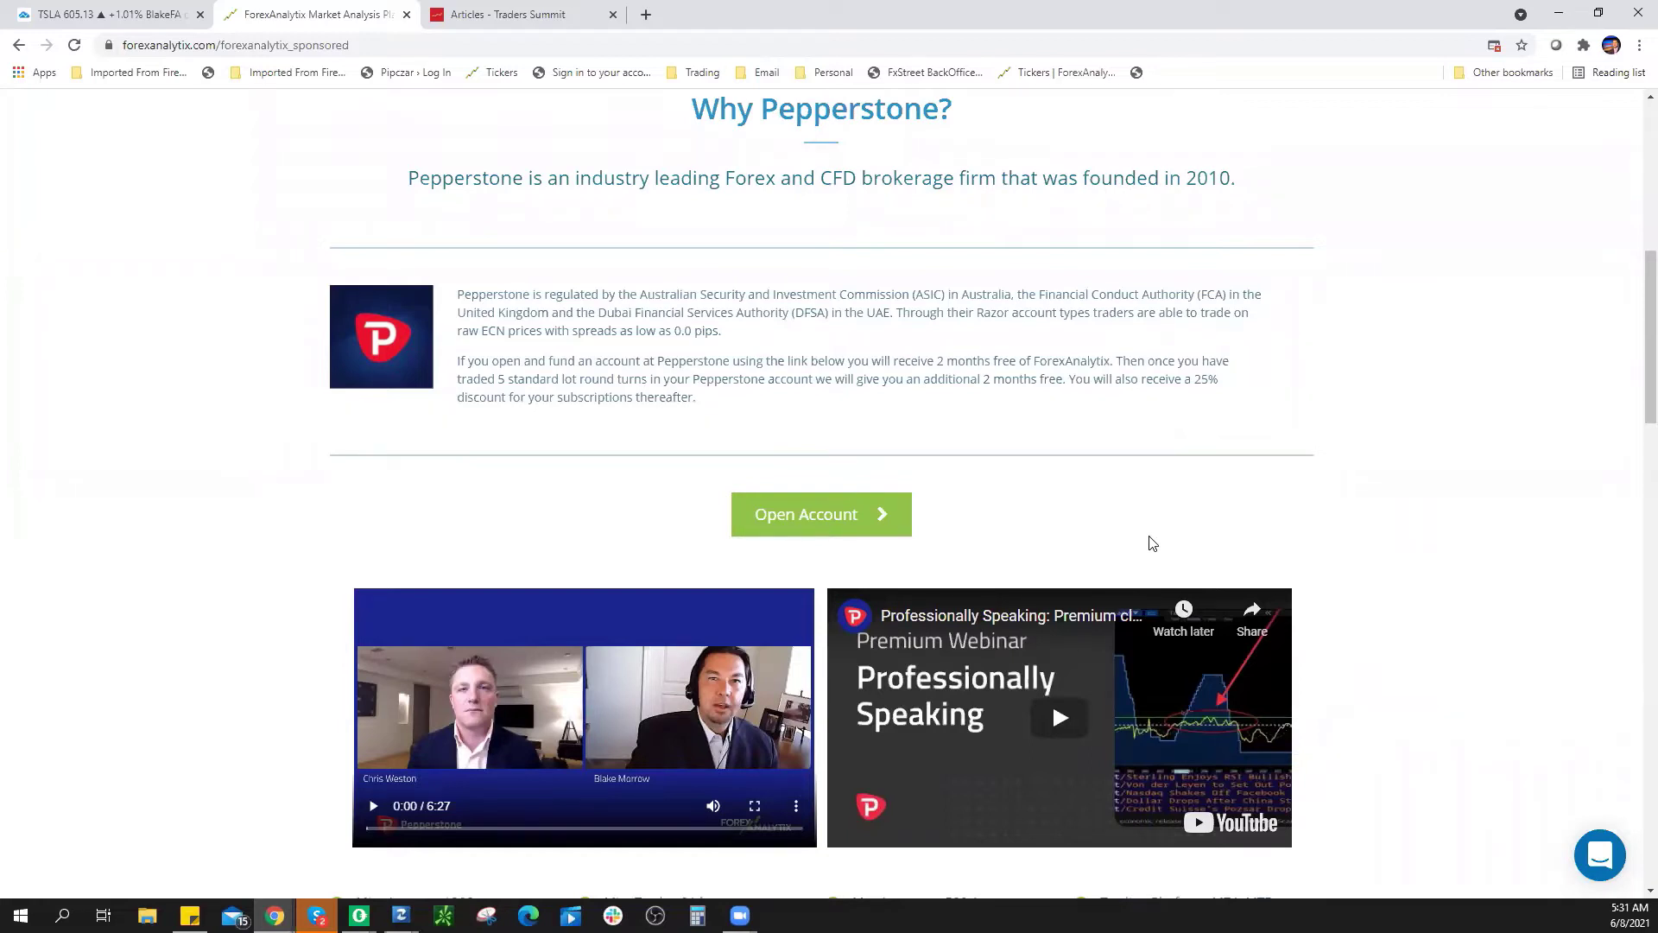
{"action": "scroll", "coordinate": [1151, 540], "scroll_direction": "down", "scroll_amount": 6}
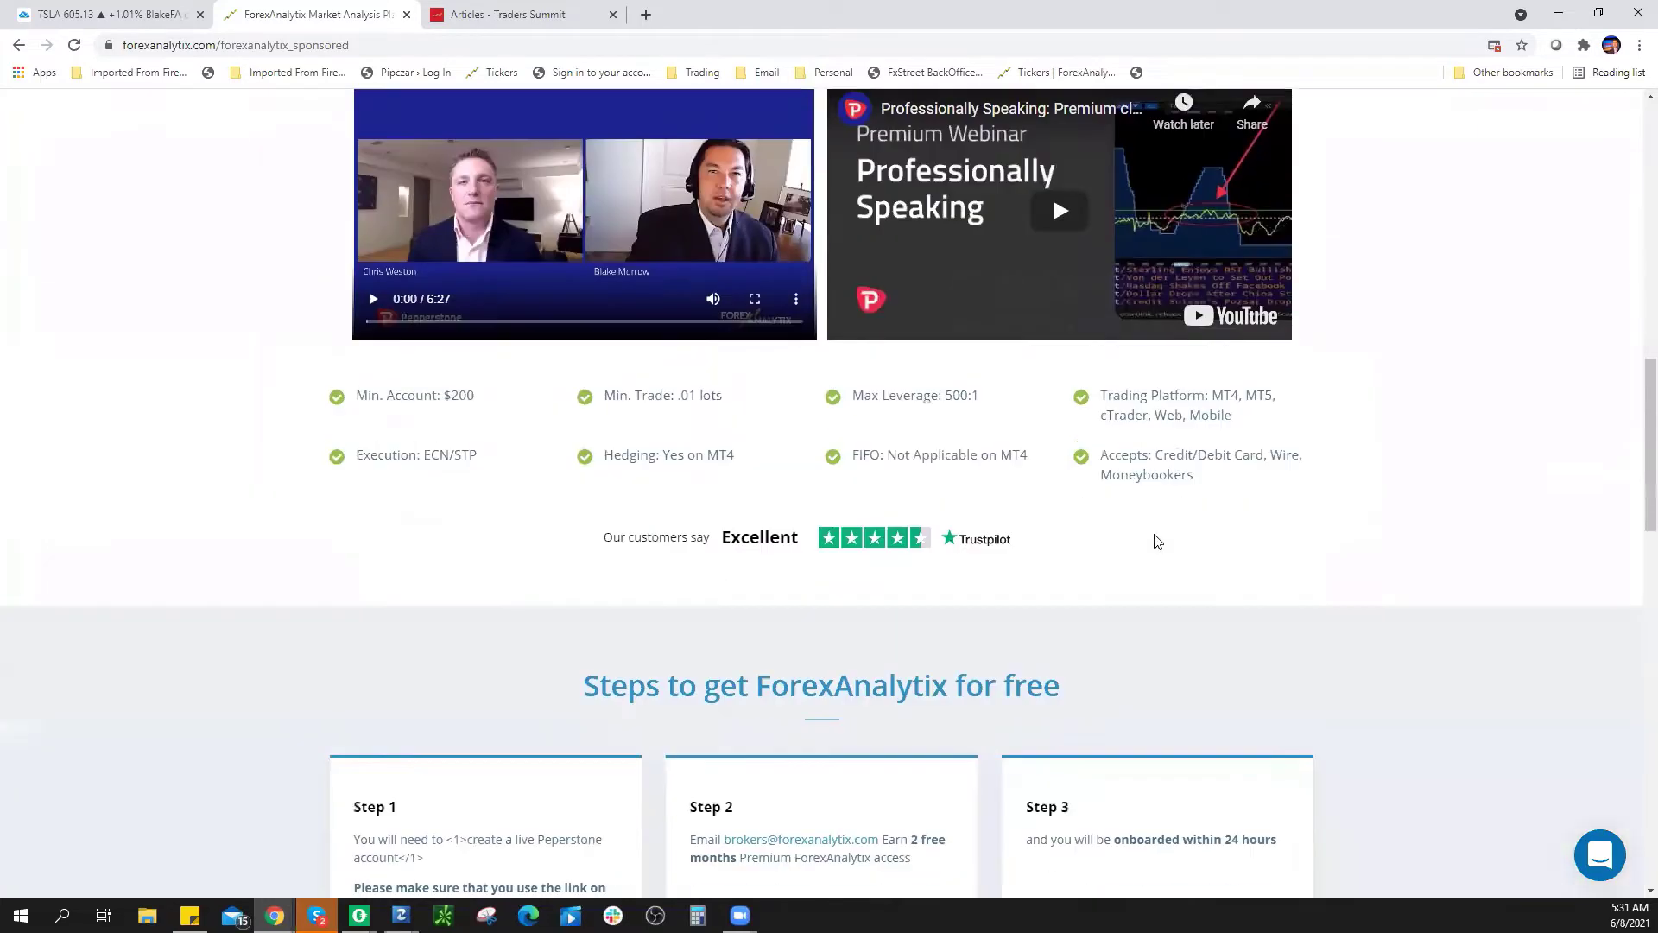
{"action": "scroll", "coordinate": [1155, 542], "scroll_direction": "up", "scroll_amount": 2}
{"action": "scroll", "coordinate": [1155, 541], "scroll_direction": "up", "scroll_amount": 8}
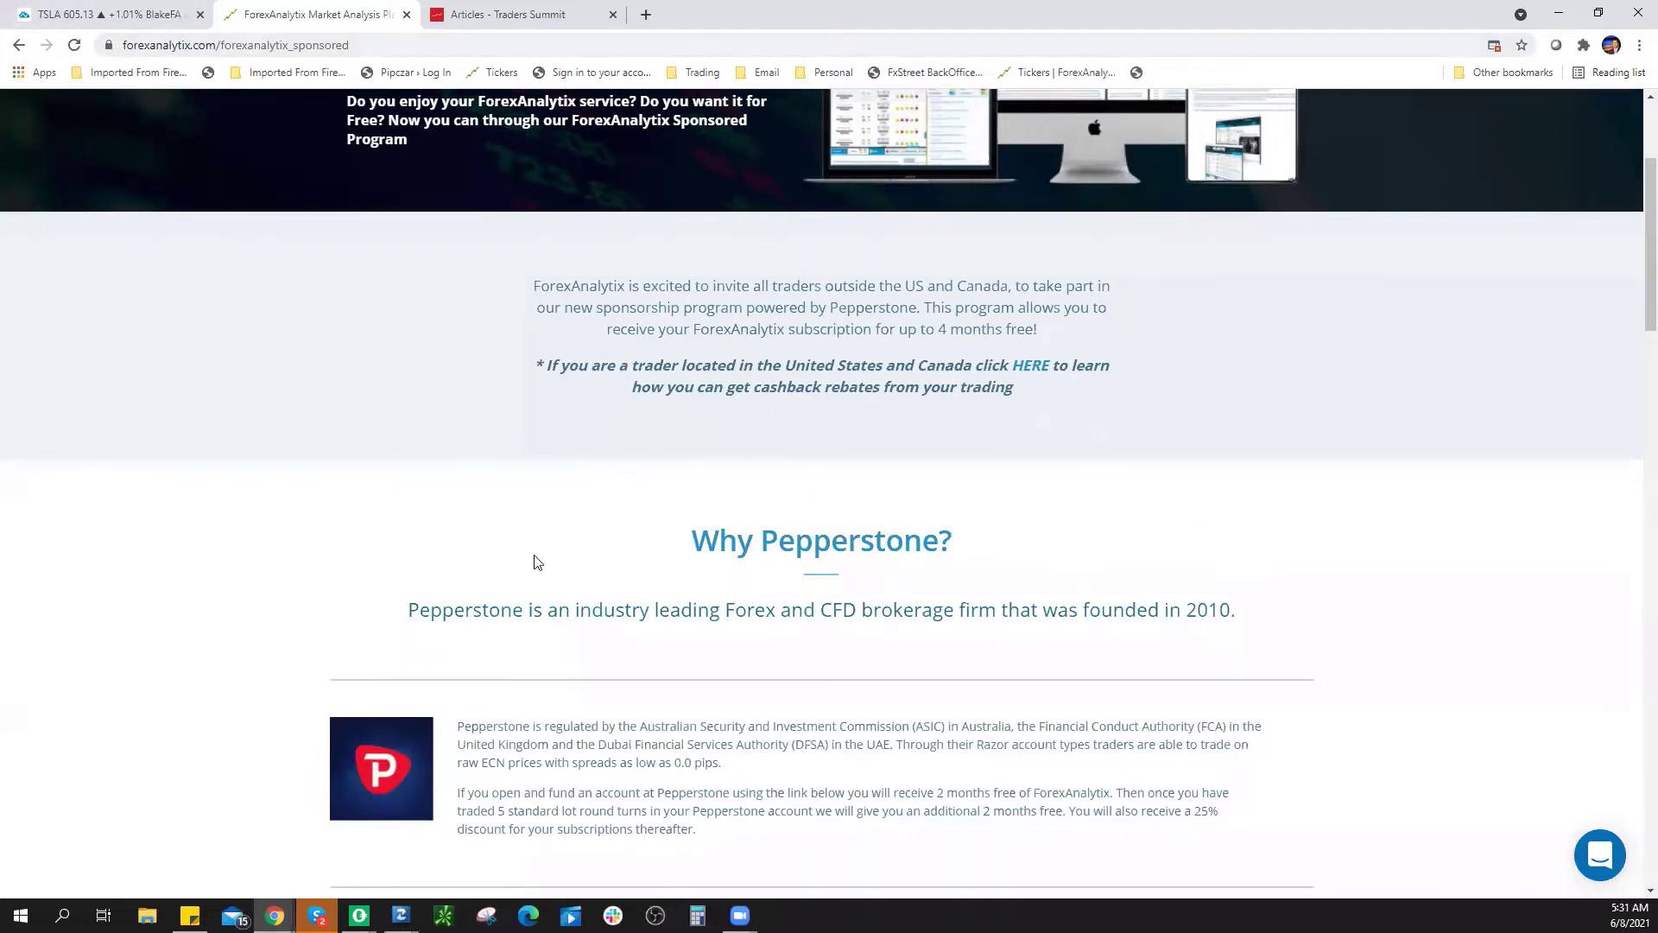
{"action": "scroll", "coordinate": [1015, 579], "scroll_direction": "down", "scroll_amount": 10}
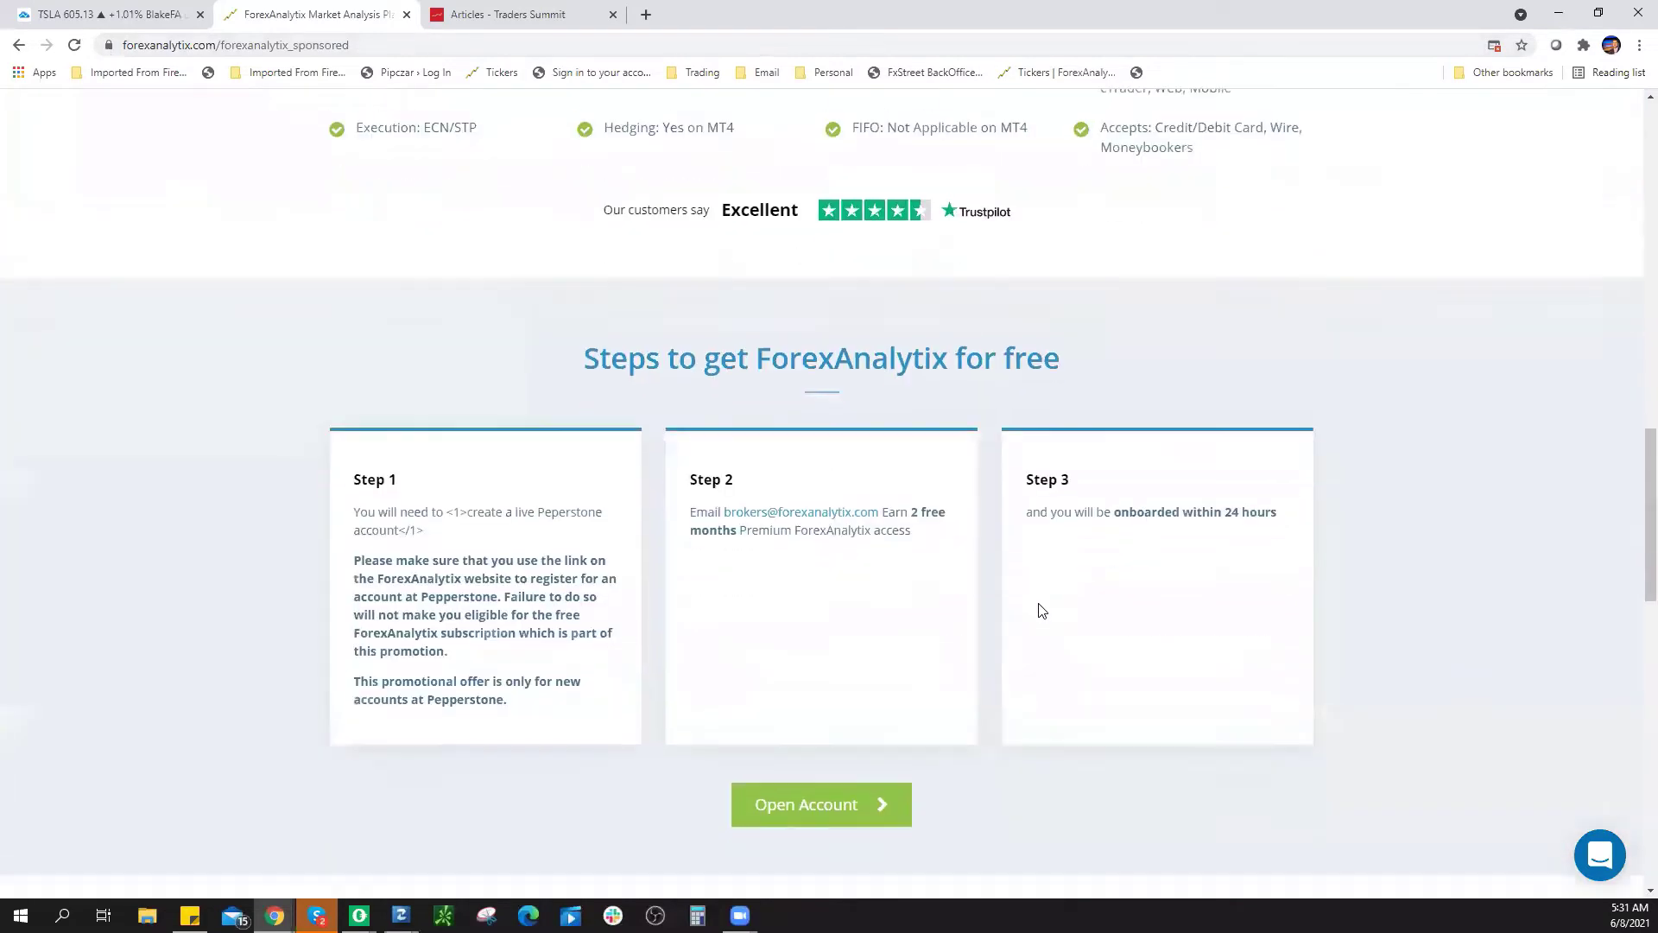
{"action": "scroll", "coordinate": [1041, 607], "scroll_direction": "down", "scroll_amount": 5}
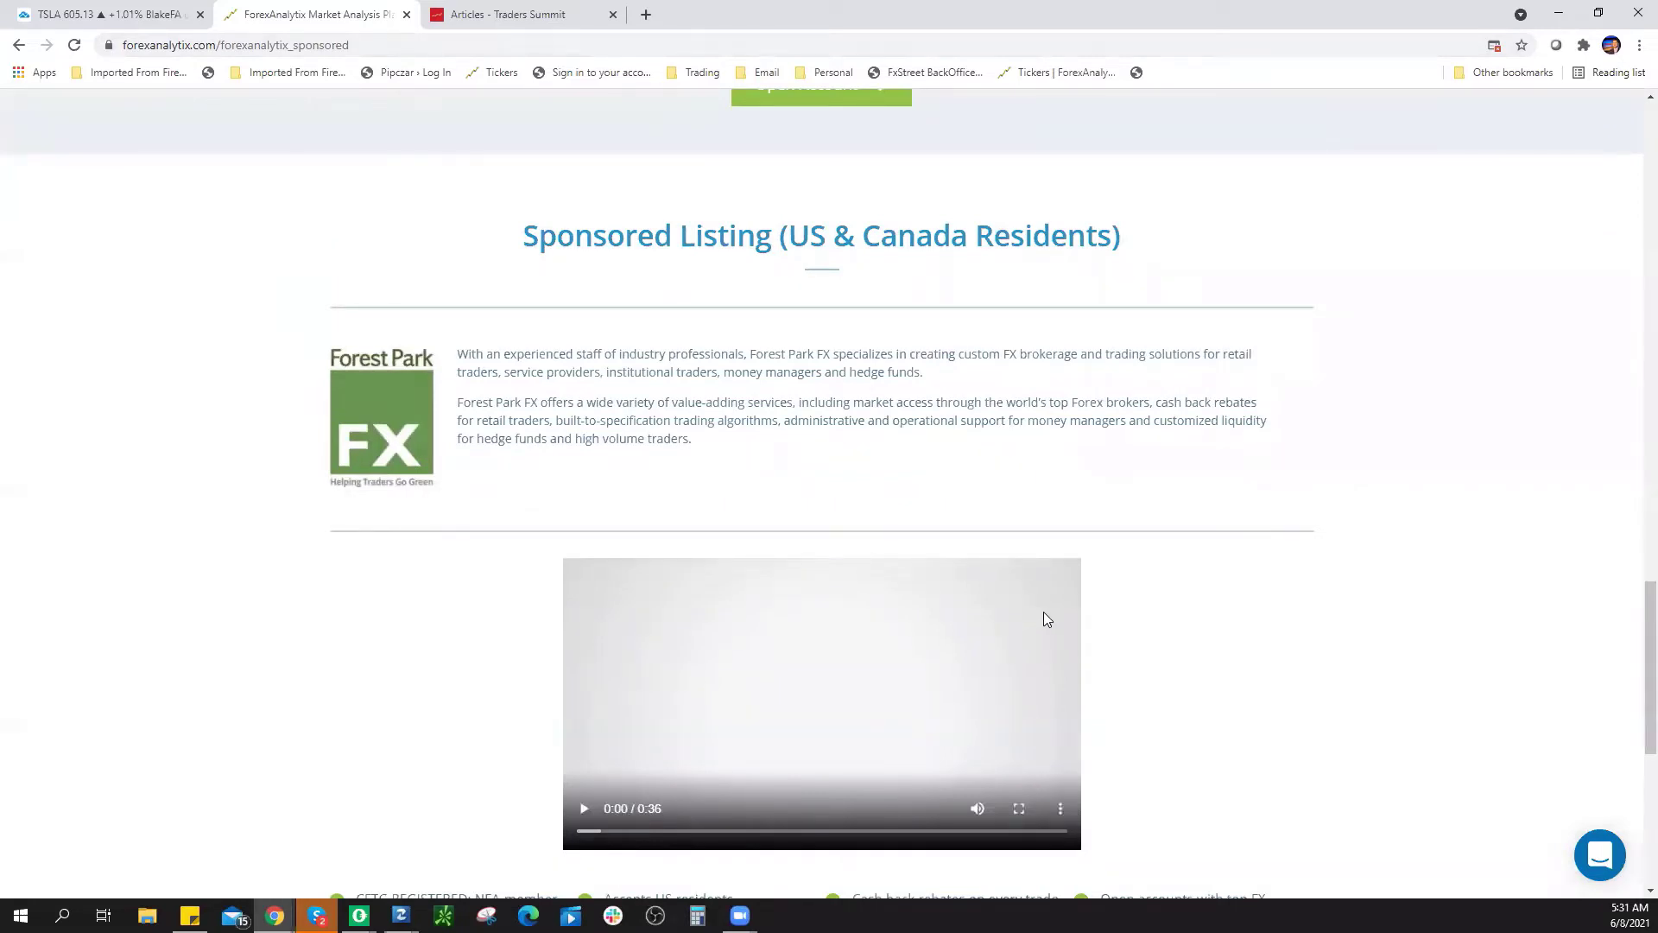
{"action": "scroll", "coordinate": [1042, 613], "scroll_direction": "down", "scroll_amount": 1}
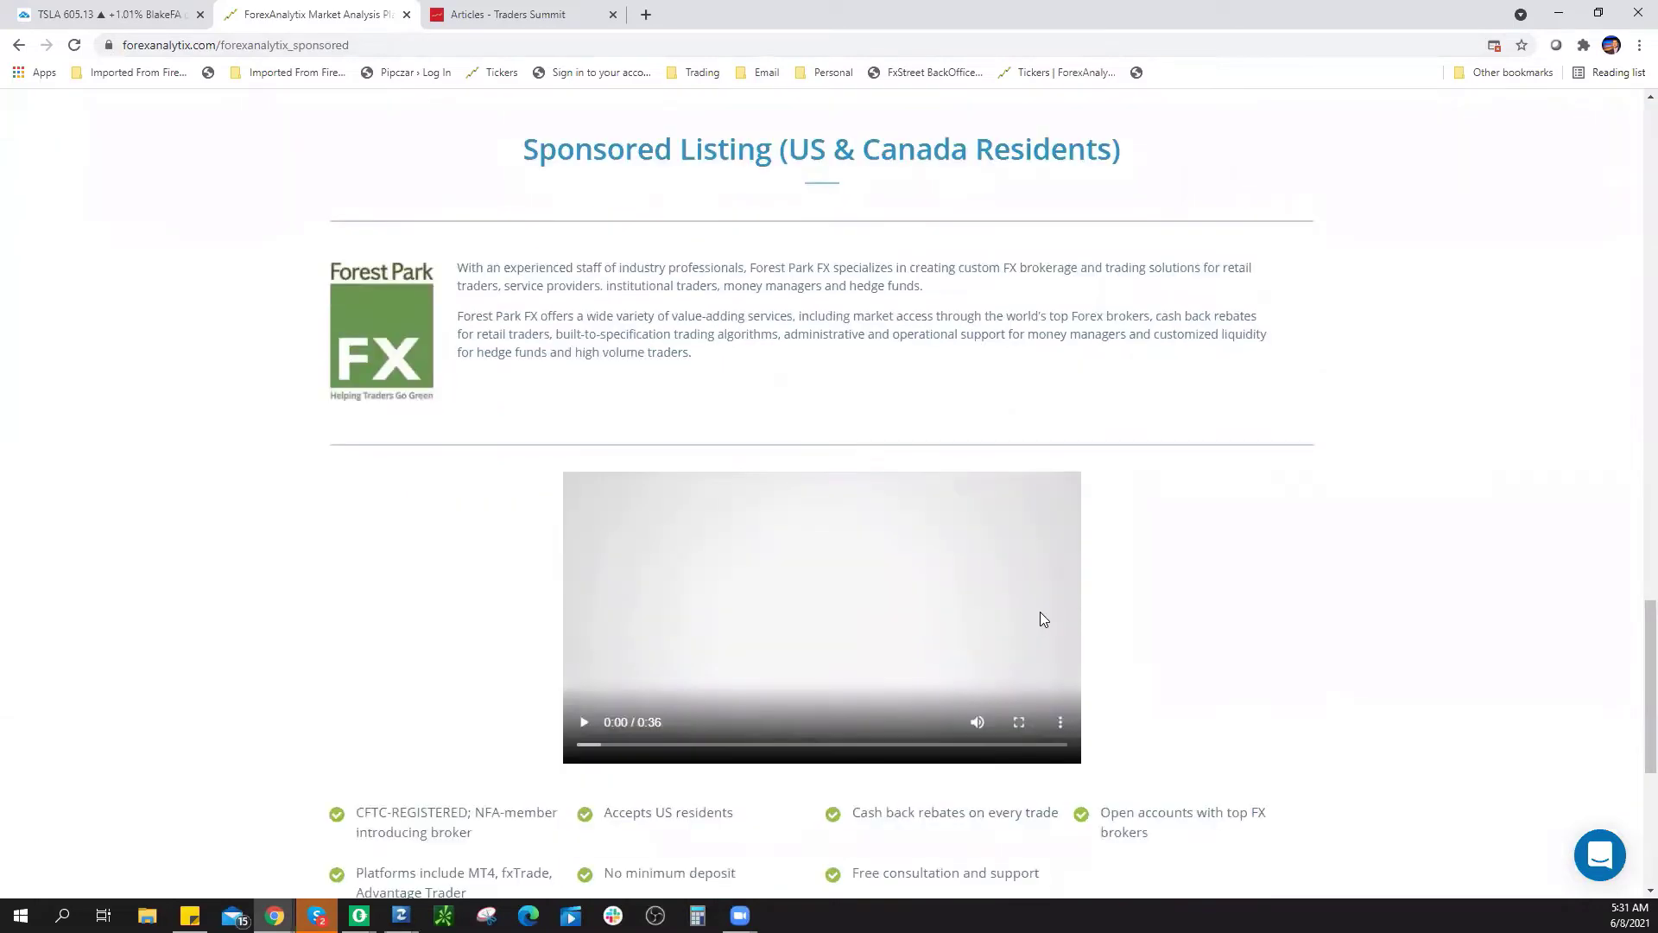
{"action": "scroll", "coordinate": [1040, 618], "scroll_direction": "down", "scroll_amount": 2}
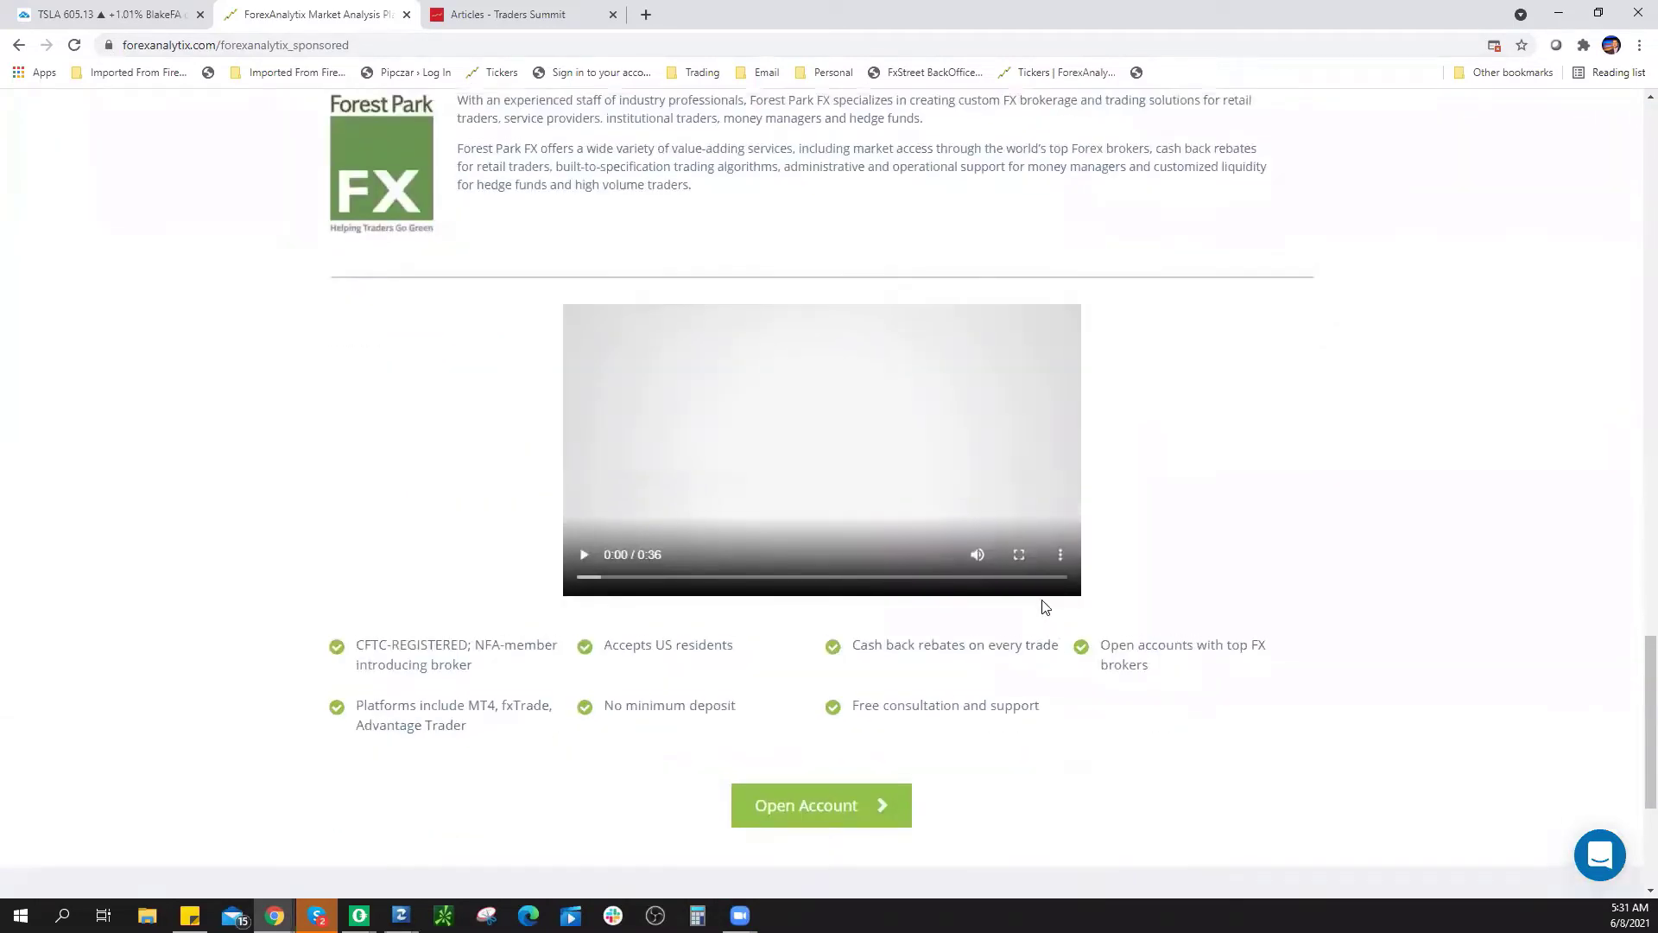
{"action": "scroll", "coordinate": [1045, 613], "scroll_direction": "up", "scroll_amount": 5}
{"action": "scroll", "coordinate": [1064, 592], "scroll_direction": "up", "scroll_amount": 12}
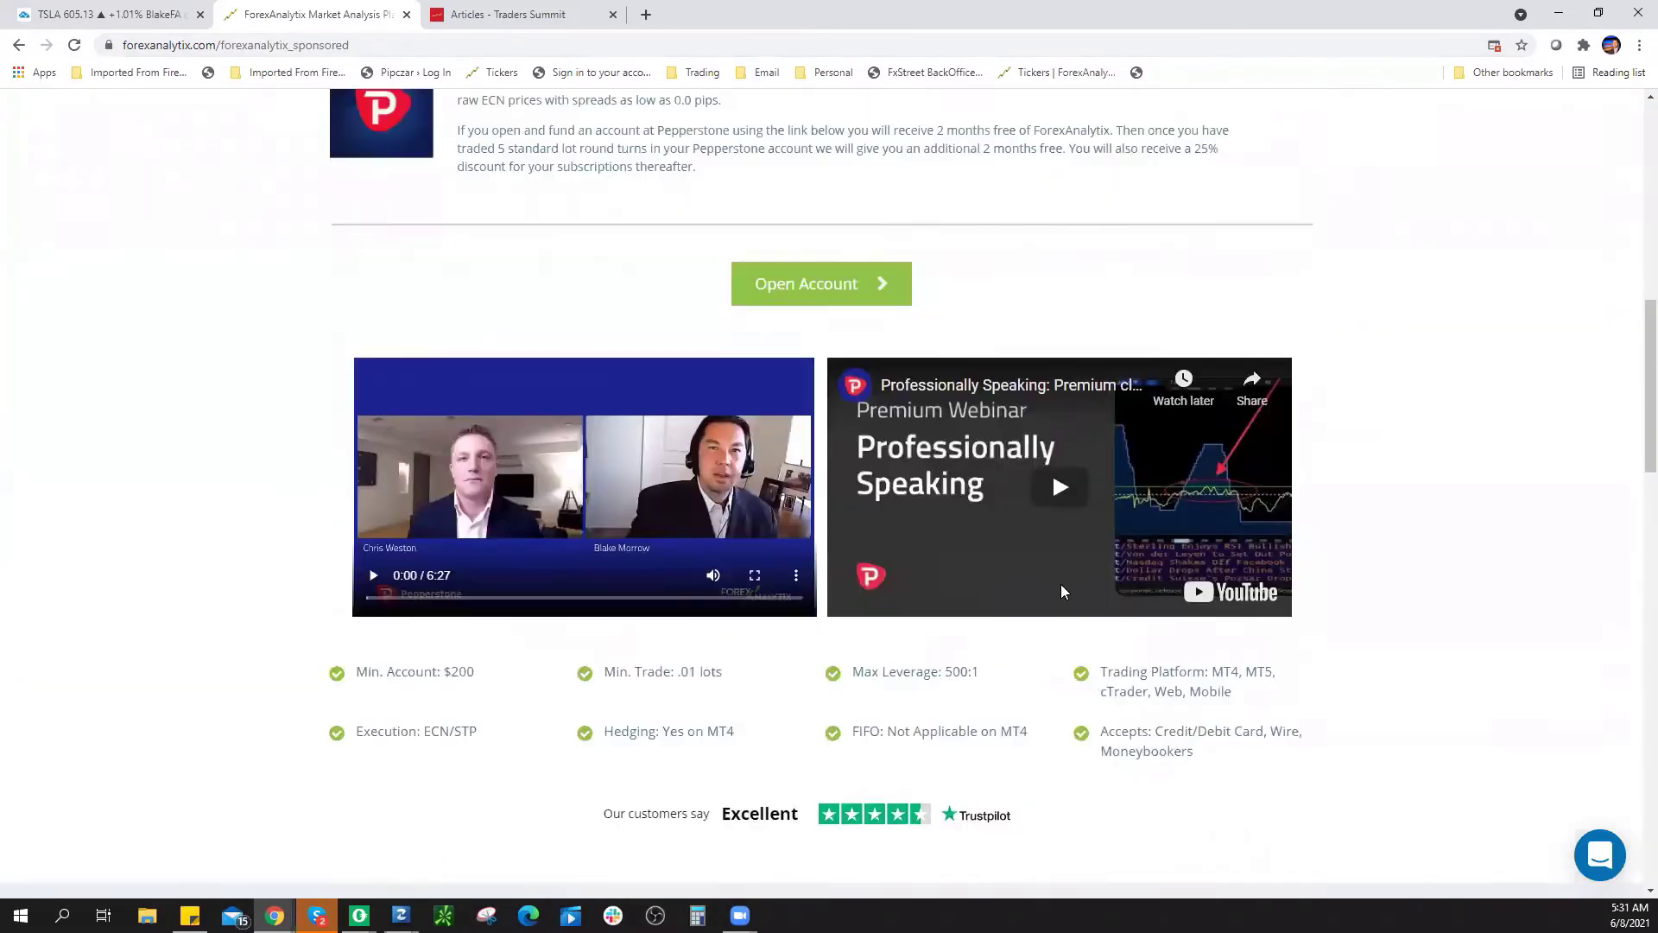
{"action": "scroll", "coordinate": [1060, 592], "scroll_direction": "down", "scroll_amount": 3}
{"action": "scroll", "coordinate": [1059, 592], "scroll_direction": "up", "scroll_amount": 2}
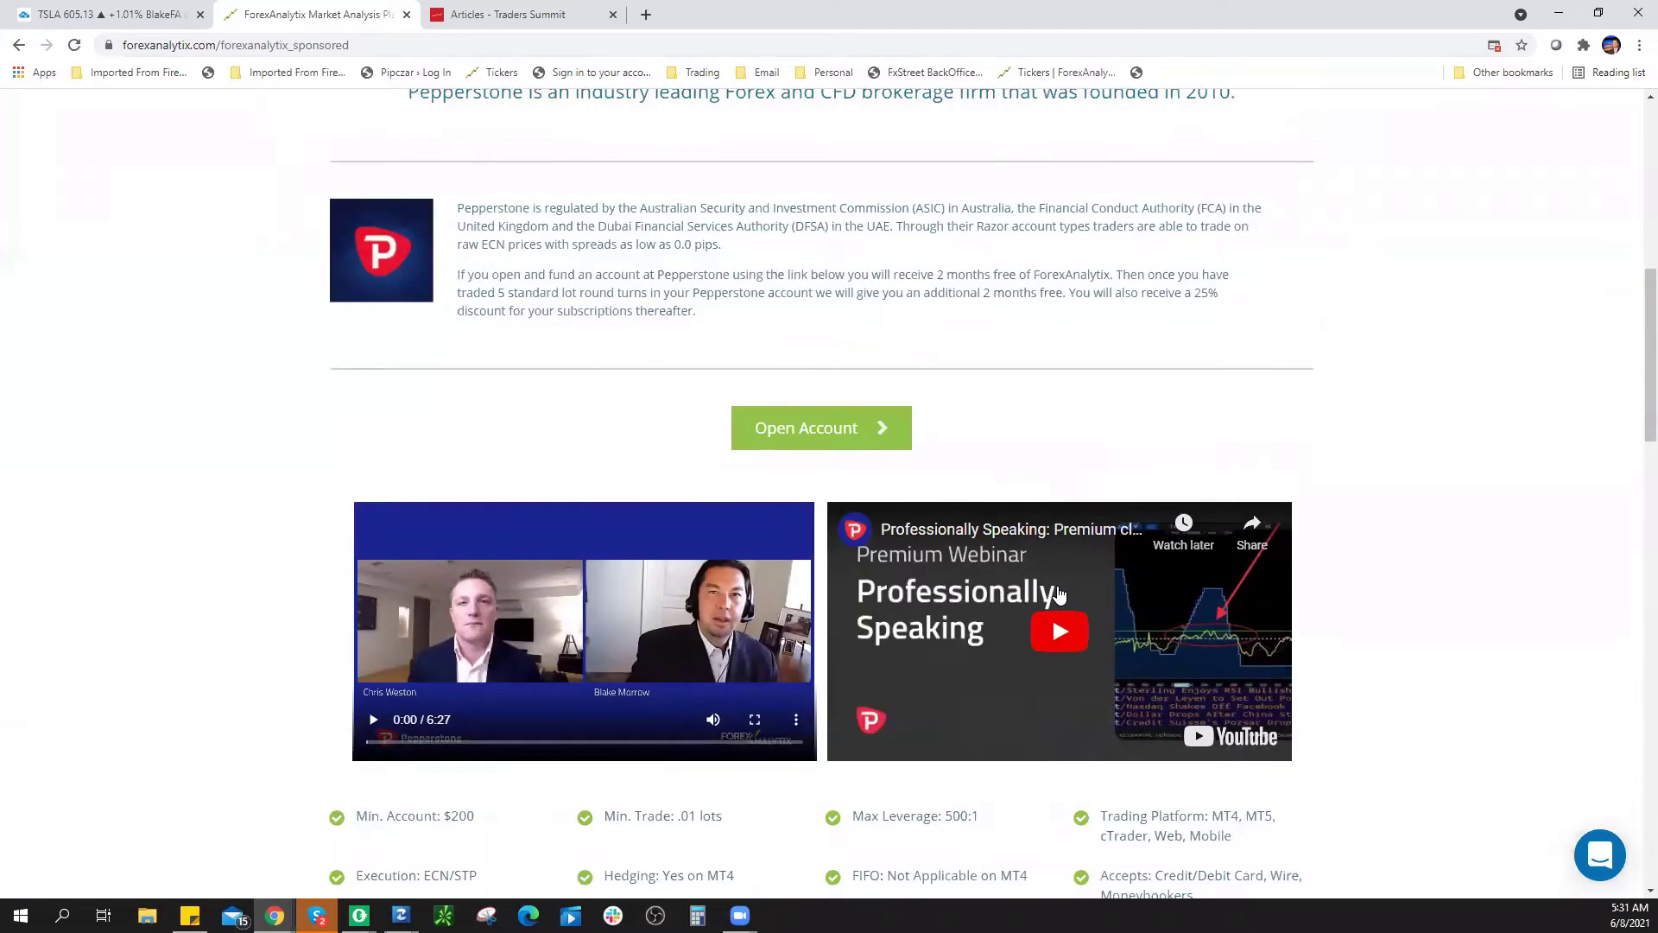
{"action": "scroll", "coordinate": [1056, 596], "scroll_direction": "down", "scroll_amount": 14}
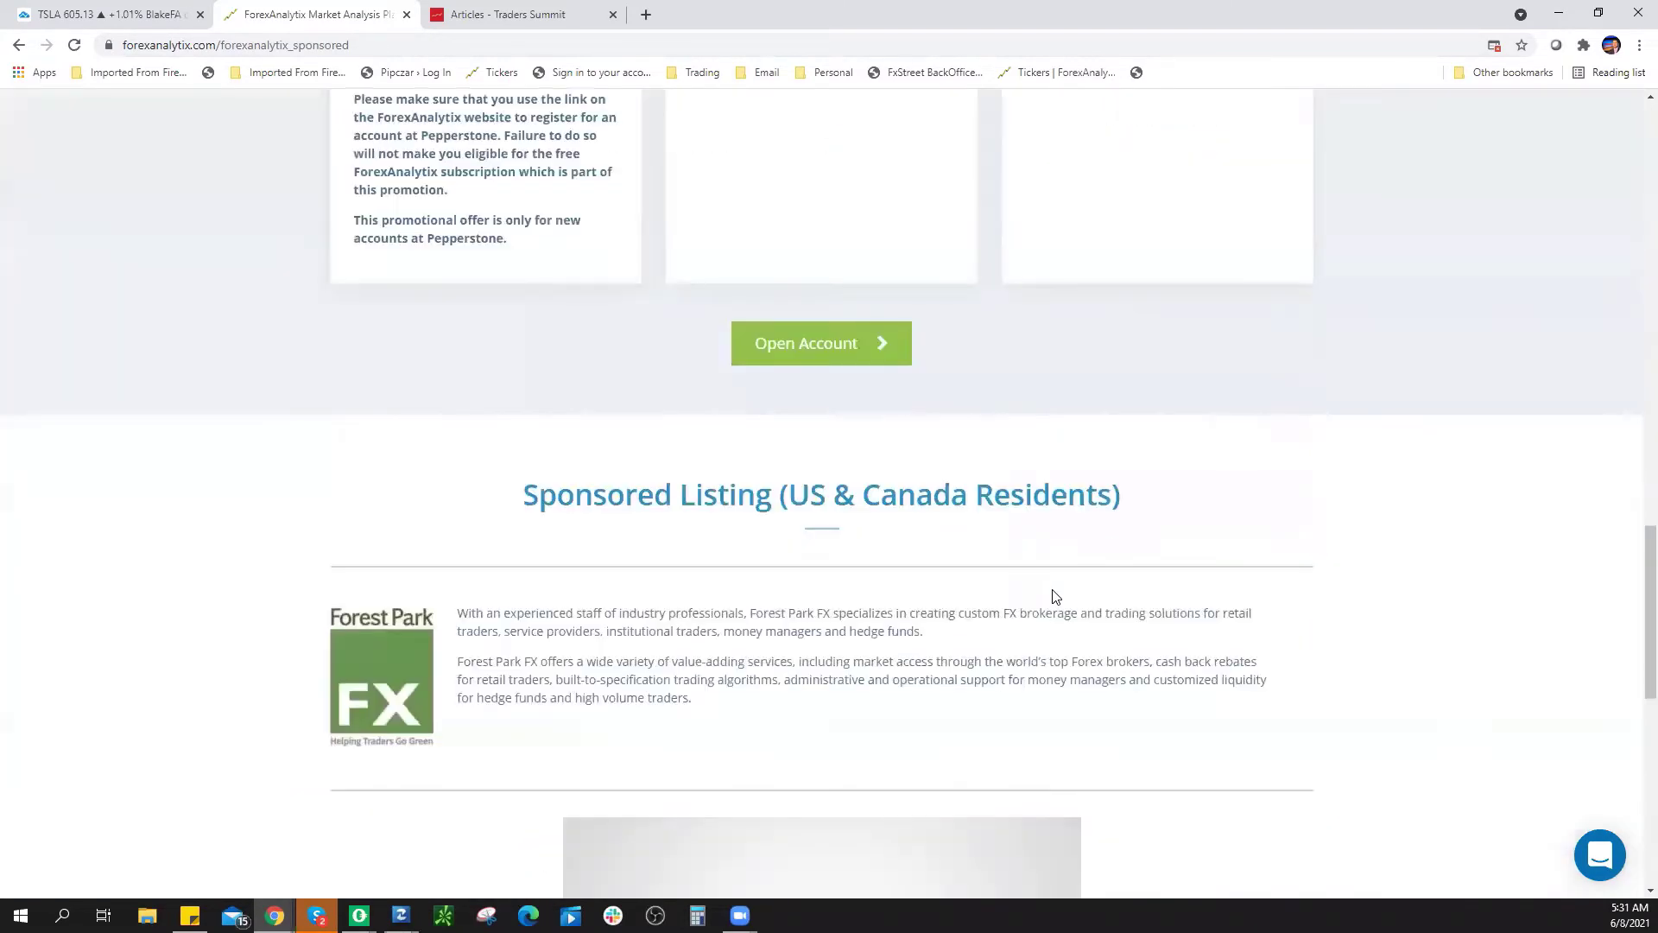
{"action": "scroll", "coordinate": [1055, 596], "scroll_direction": "down", "scroll_amount": 2}
{"action": "scroll", "coordinate": [1053, 594], "scroll_direction": "down", "scroll_amount": 3}
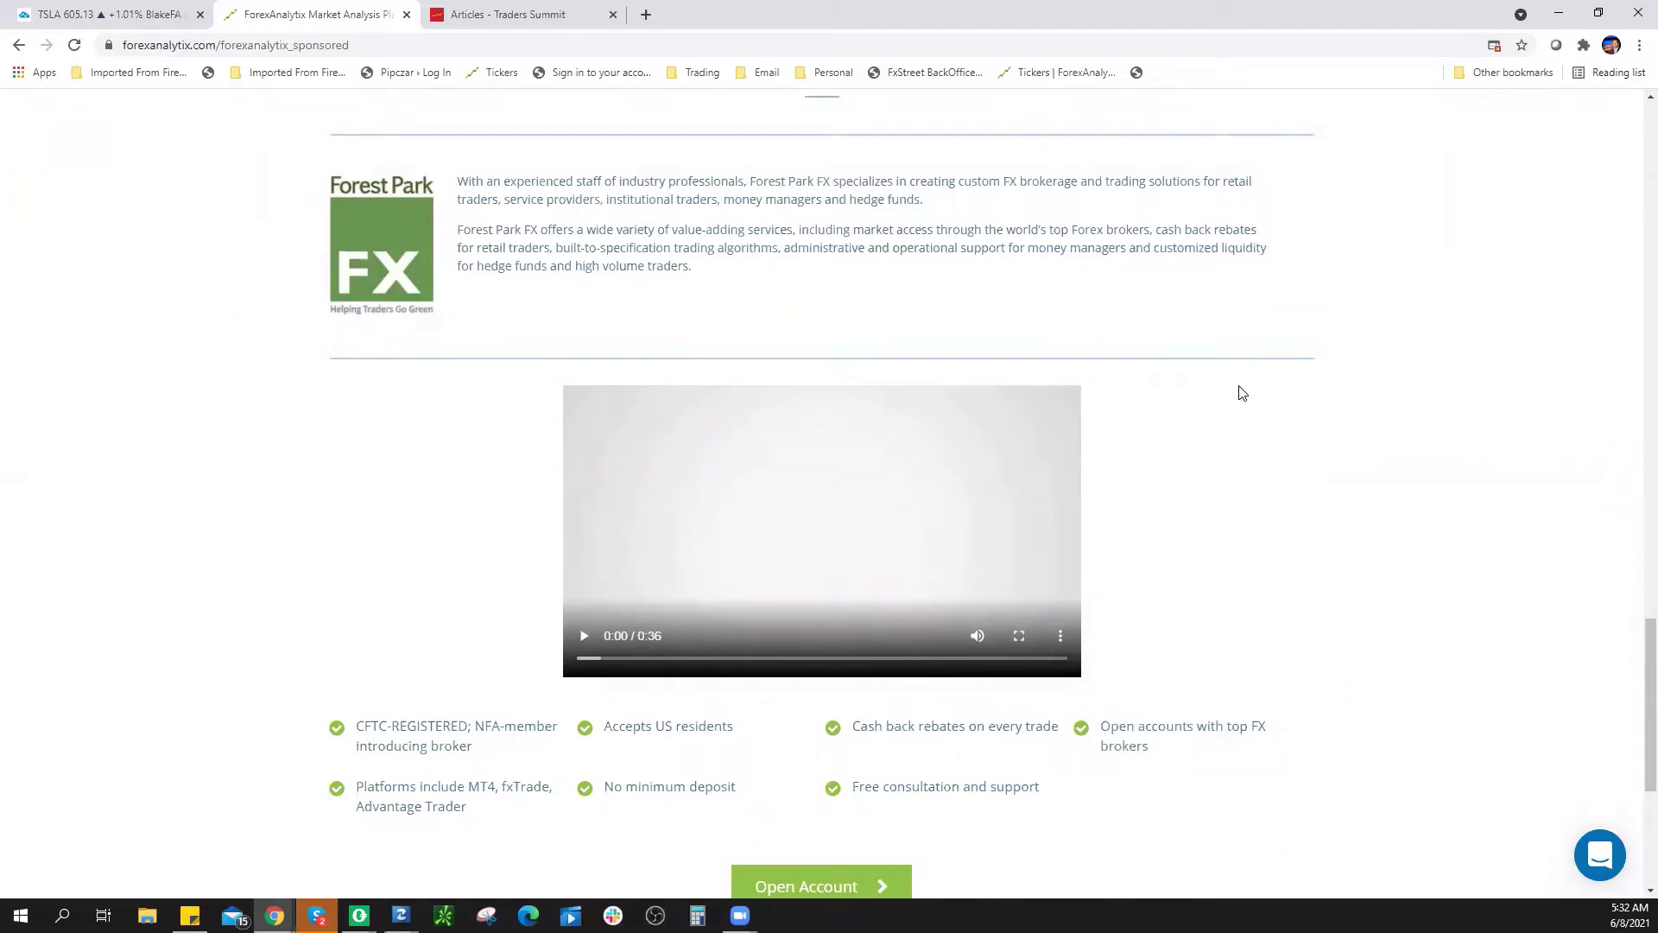
Step: Briefly check the TradingView chart, then return to the Pepperstone 'Steps to get ForexAnalytix for free' offer
{"action": "left_click", "coordinate": [100, 18]}
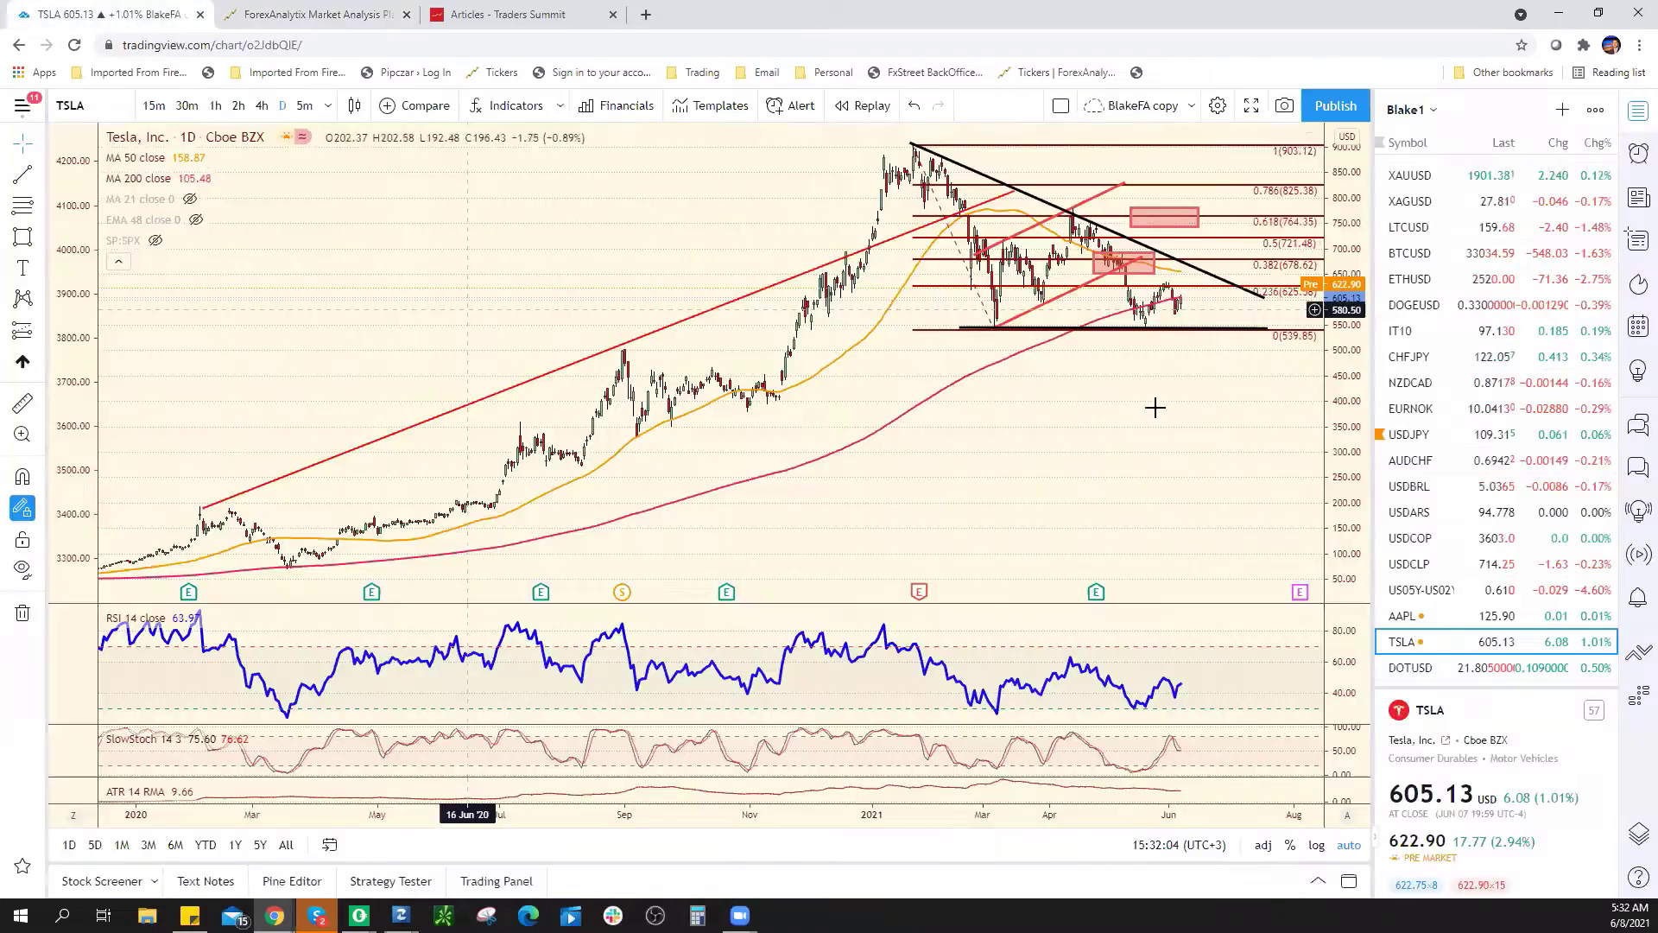
{"action": "scroll", "coordinate": [1459, 251], "scroll_direction": "up", "scroll_amount": 6}
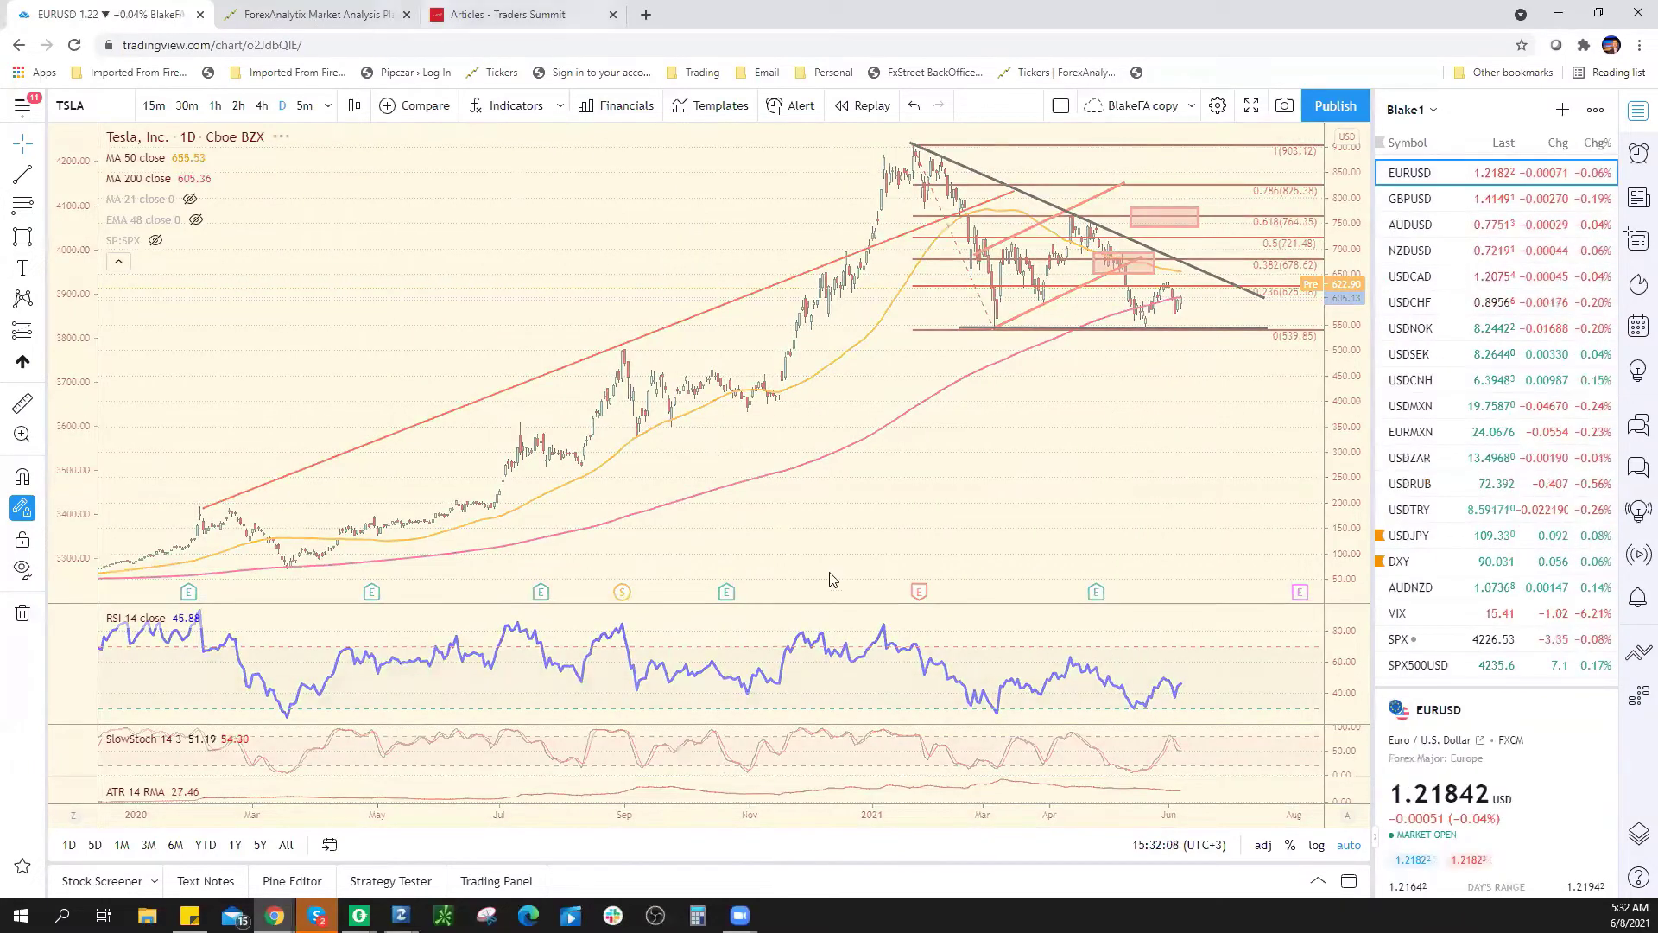
{"action": "key", "text": "ctrl+Tab"}
{"action": "scroll", "coordinate": [1603, 637], "scroll_direction": "up", "scroll_amount": 7}
{"action": "scroll", "coordinate": [1634, 602], "scroll_direction": "up", "scroll_amount": 15}
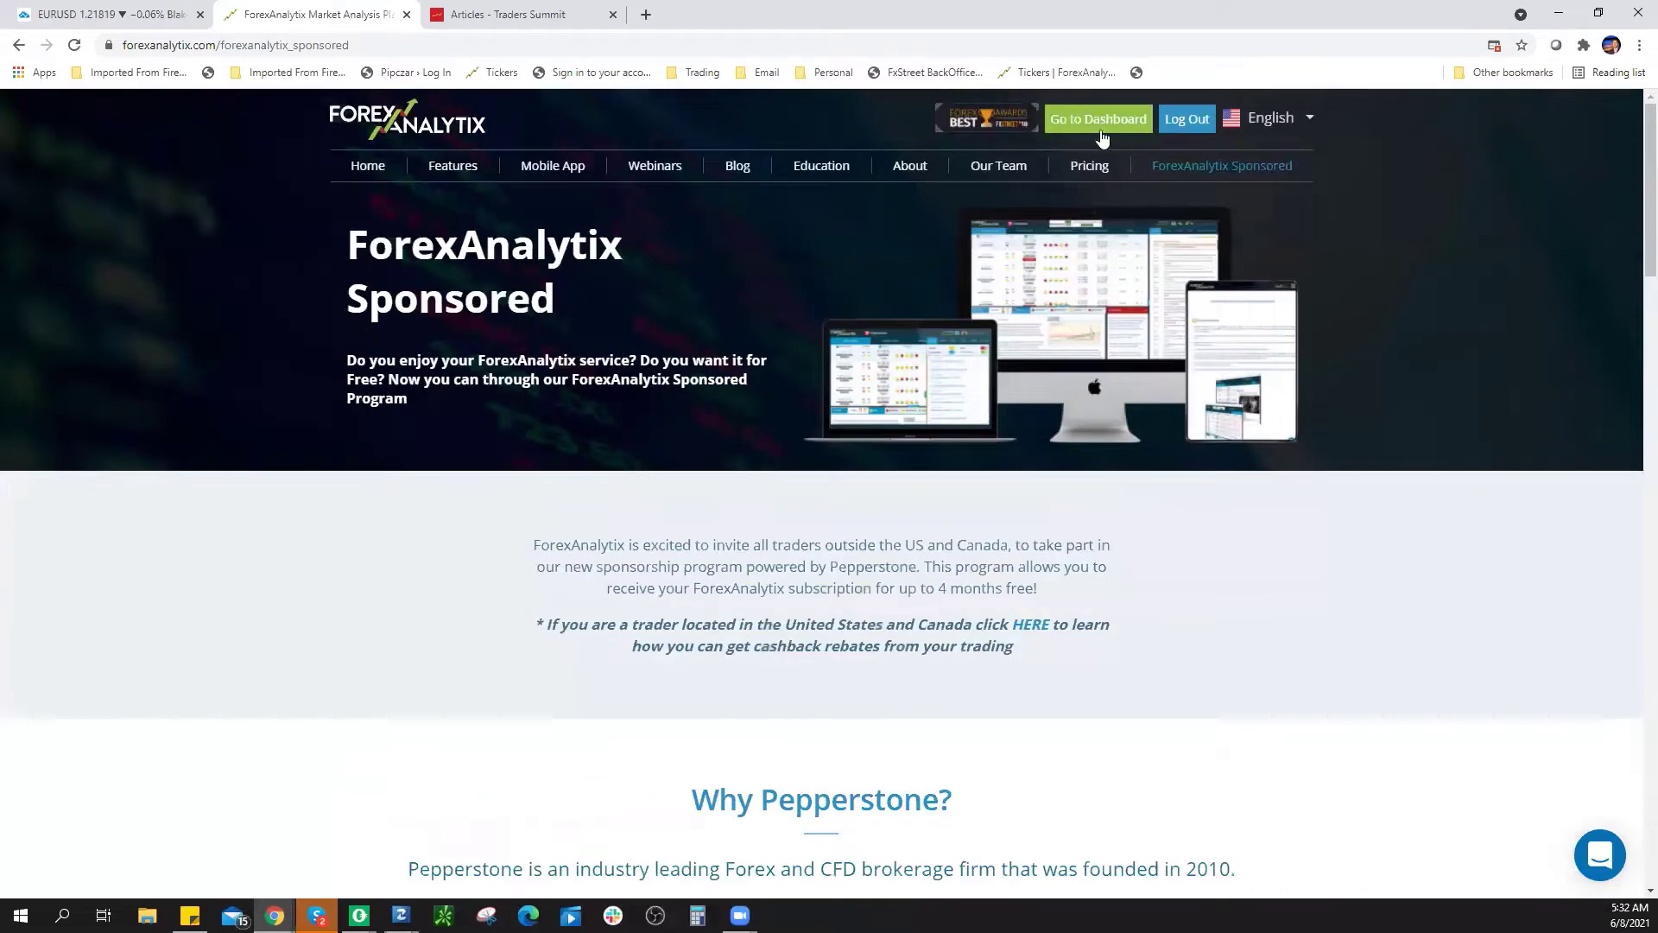
Step: Dismiss the DataFlash popup, then go from the HYCM Lab RBA article to Daily Forecasts
{"action": "left_click", "coordinate": [1105, 128]}
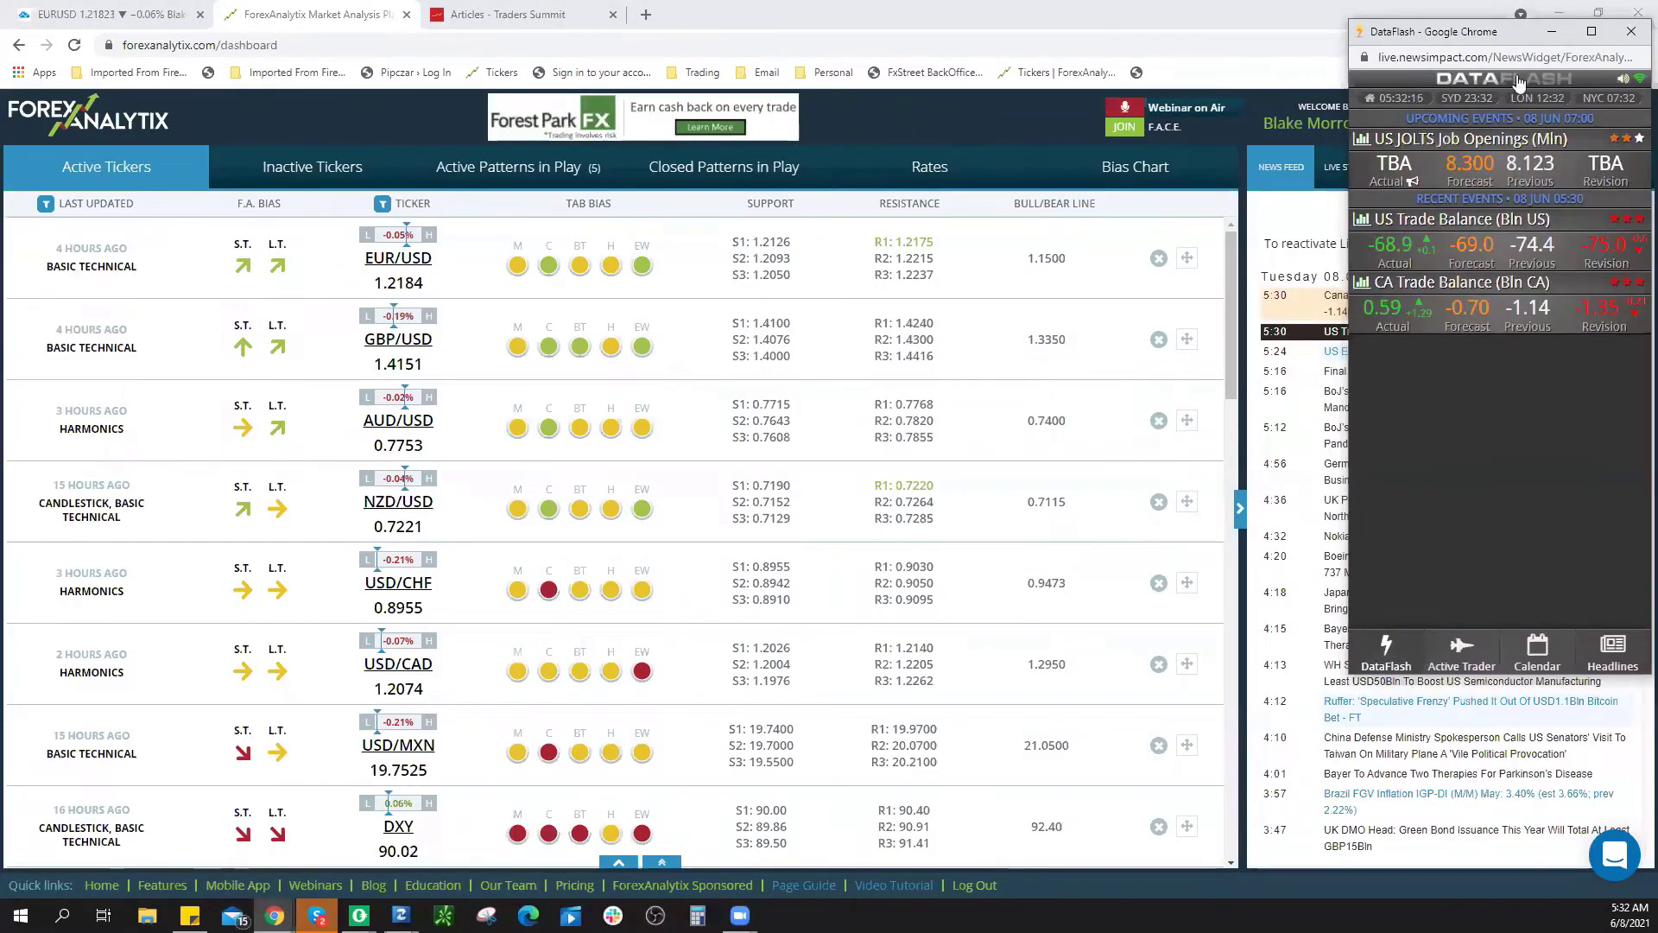
{"action": "left_click", "coordinate": [1631, 31]}
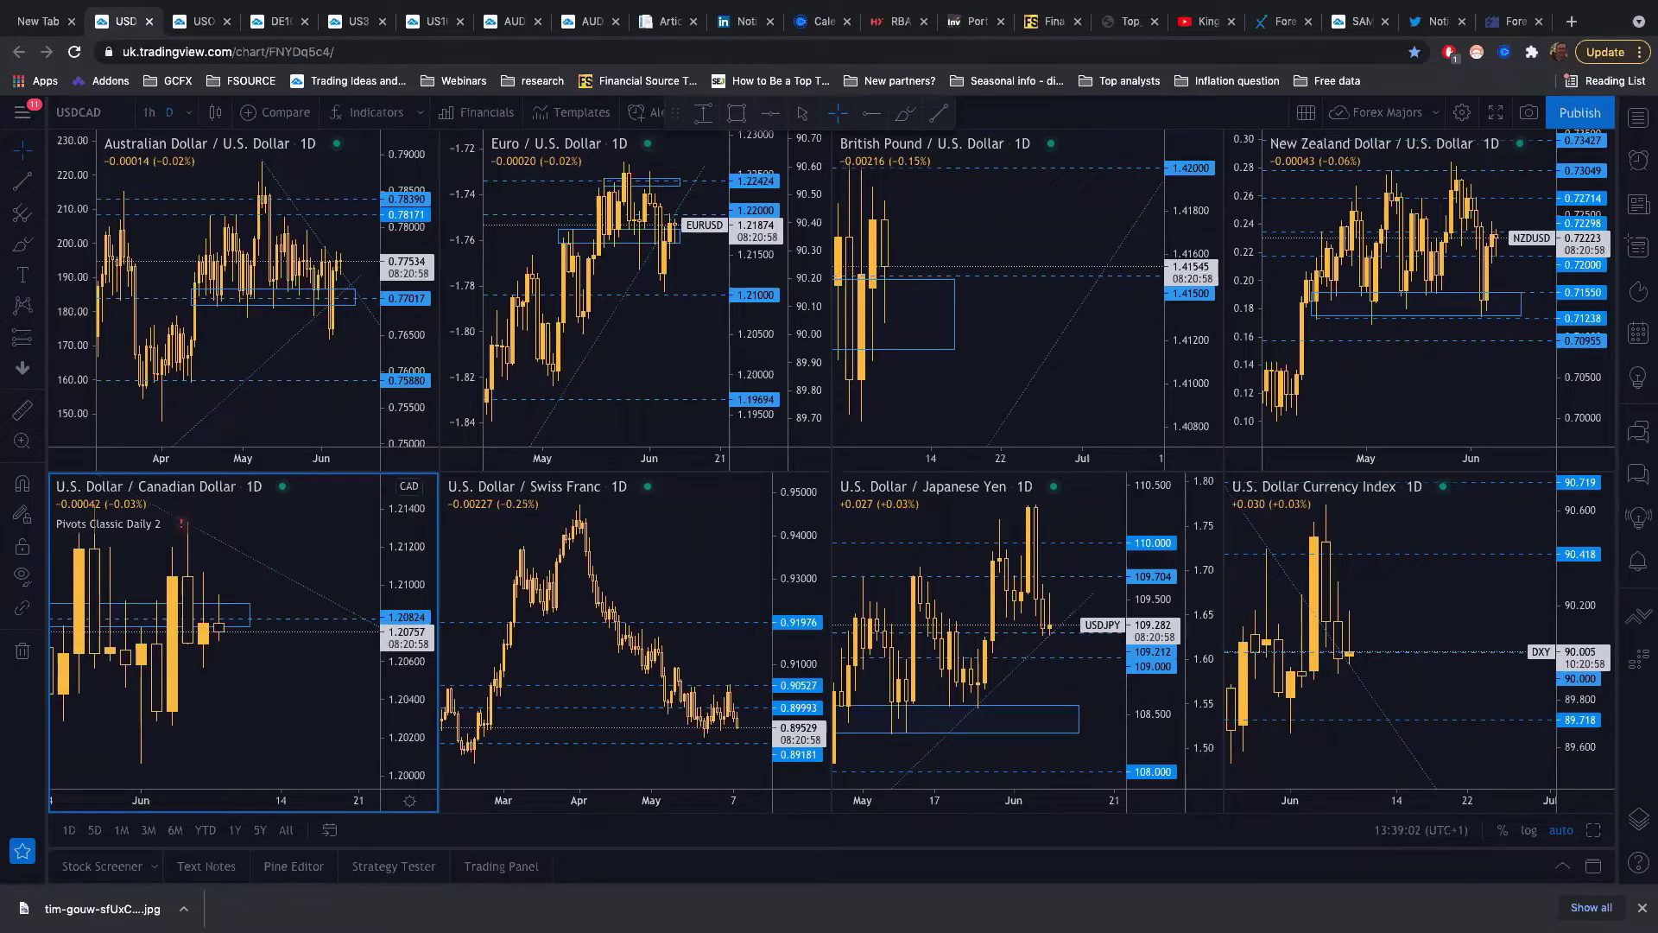
{"action": "left_click", "coordinate": [894, 23]}
{"action": "mouse_move", "coordinate": [940, 152]}
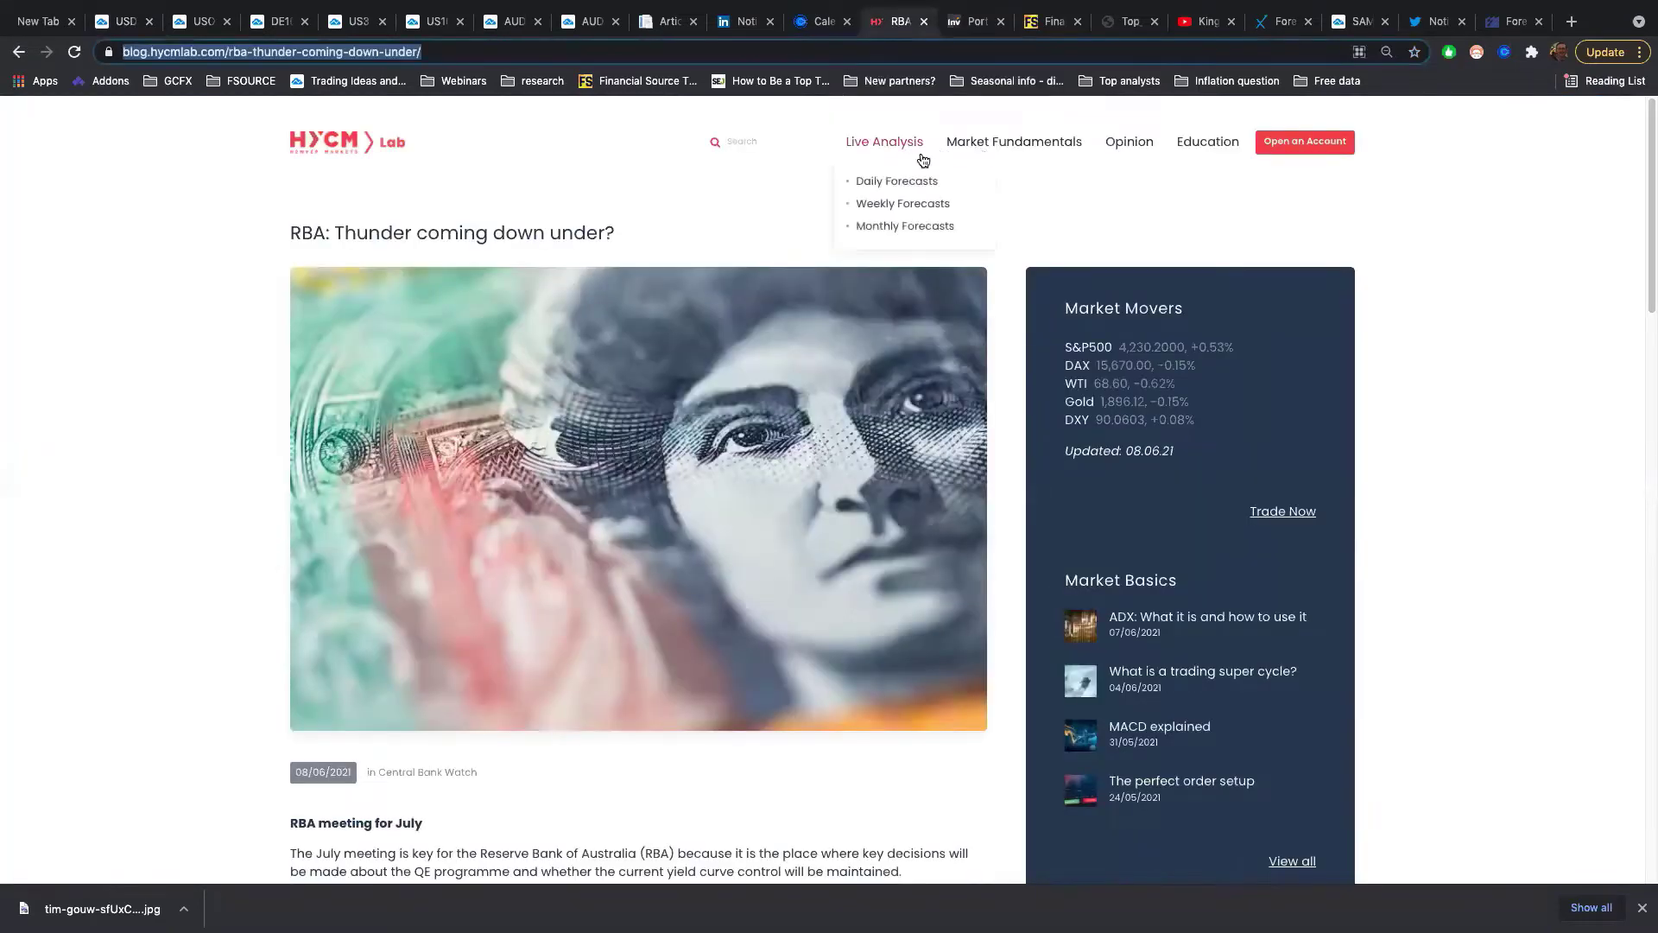
{"action": "left_click", "coordinate": [897, 181]}
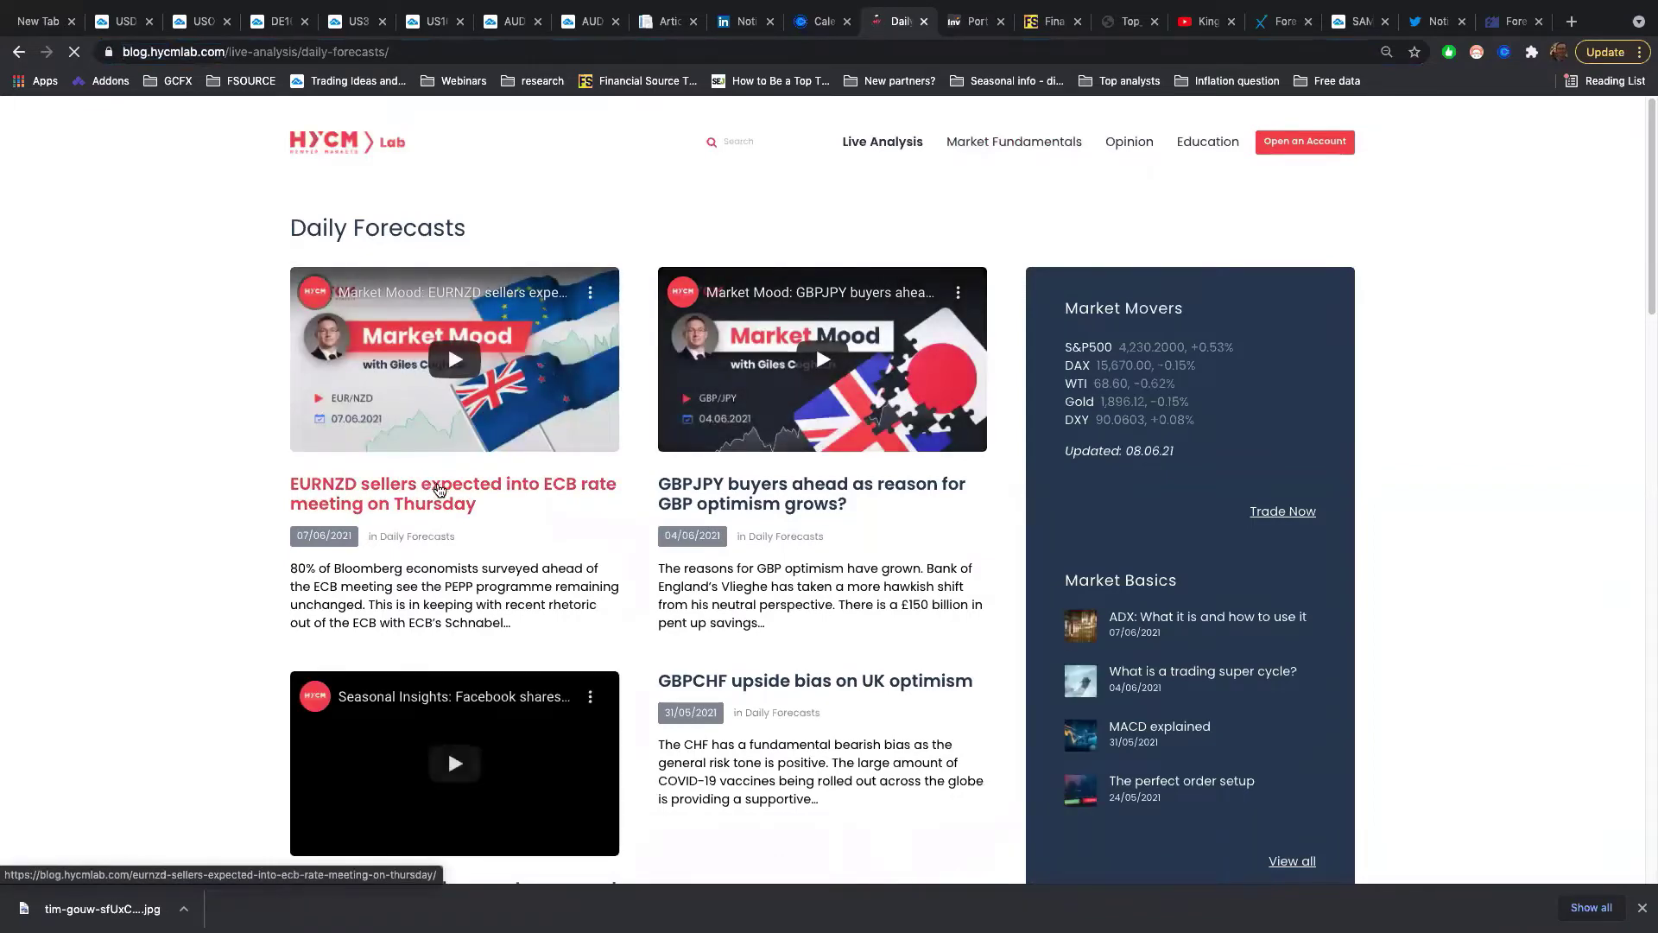
Step: Read the HYCM Lab EURNZD sellers ECB-meeting article, then go back to the AUDNZD layout
{"action": "left_click", "coordinate": [441, 489]}
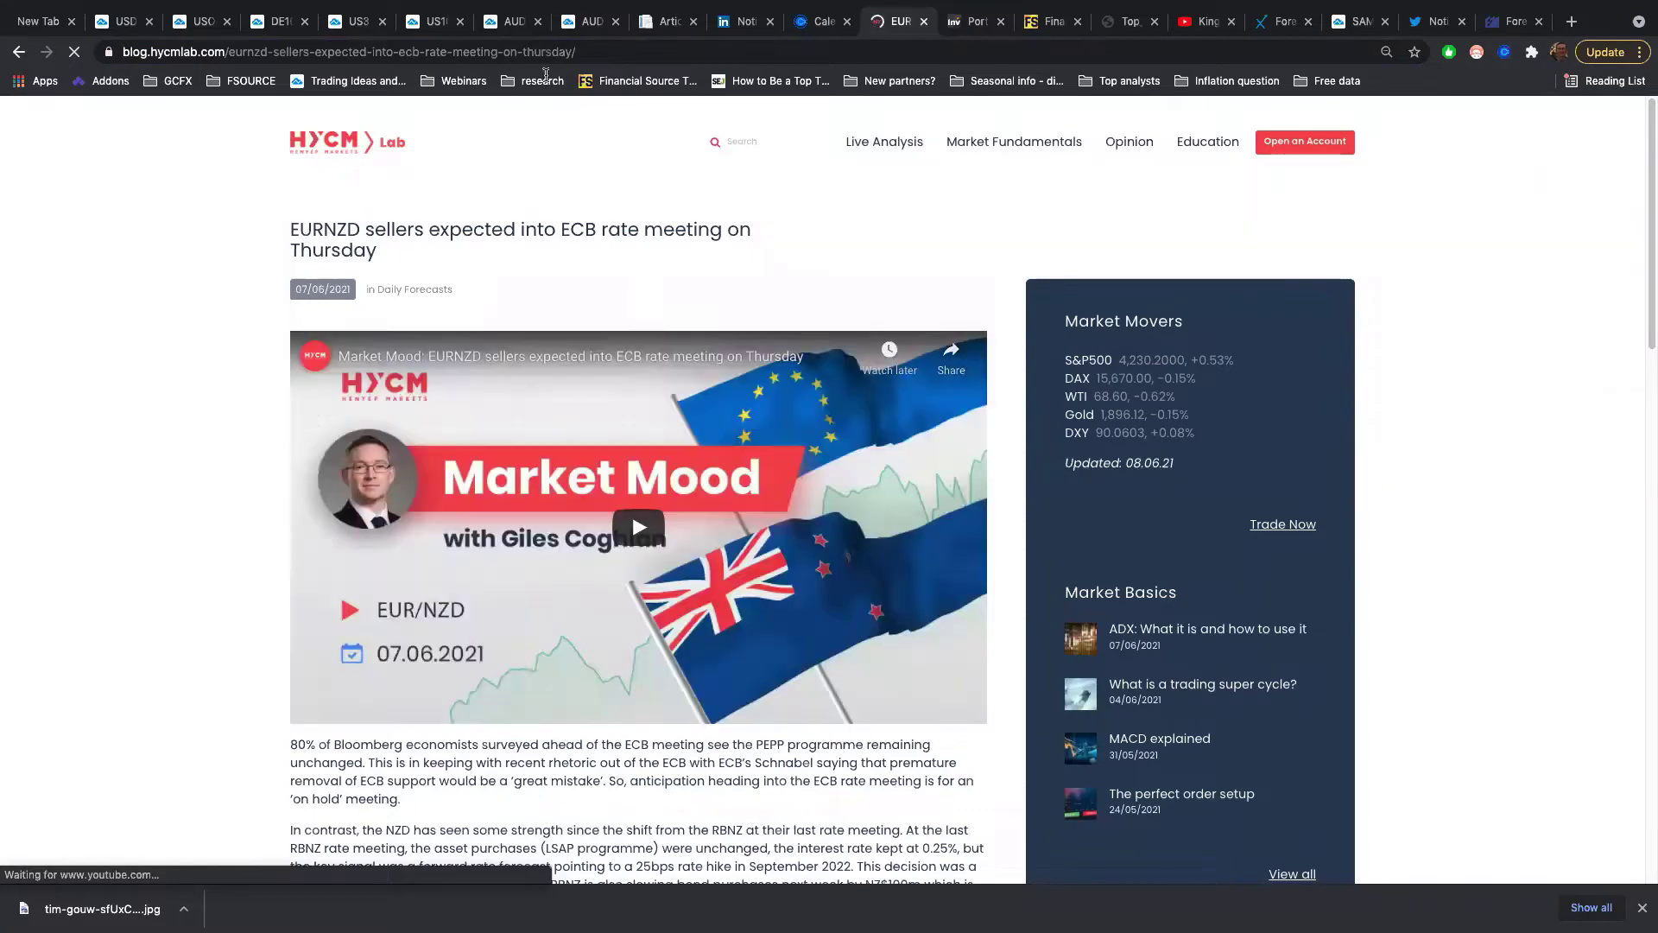
{"action": "scroll", "coordinate": [518, 300], "scroll_direction": "down", "scroll_amount": 3}
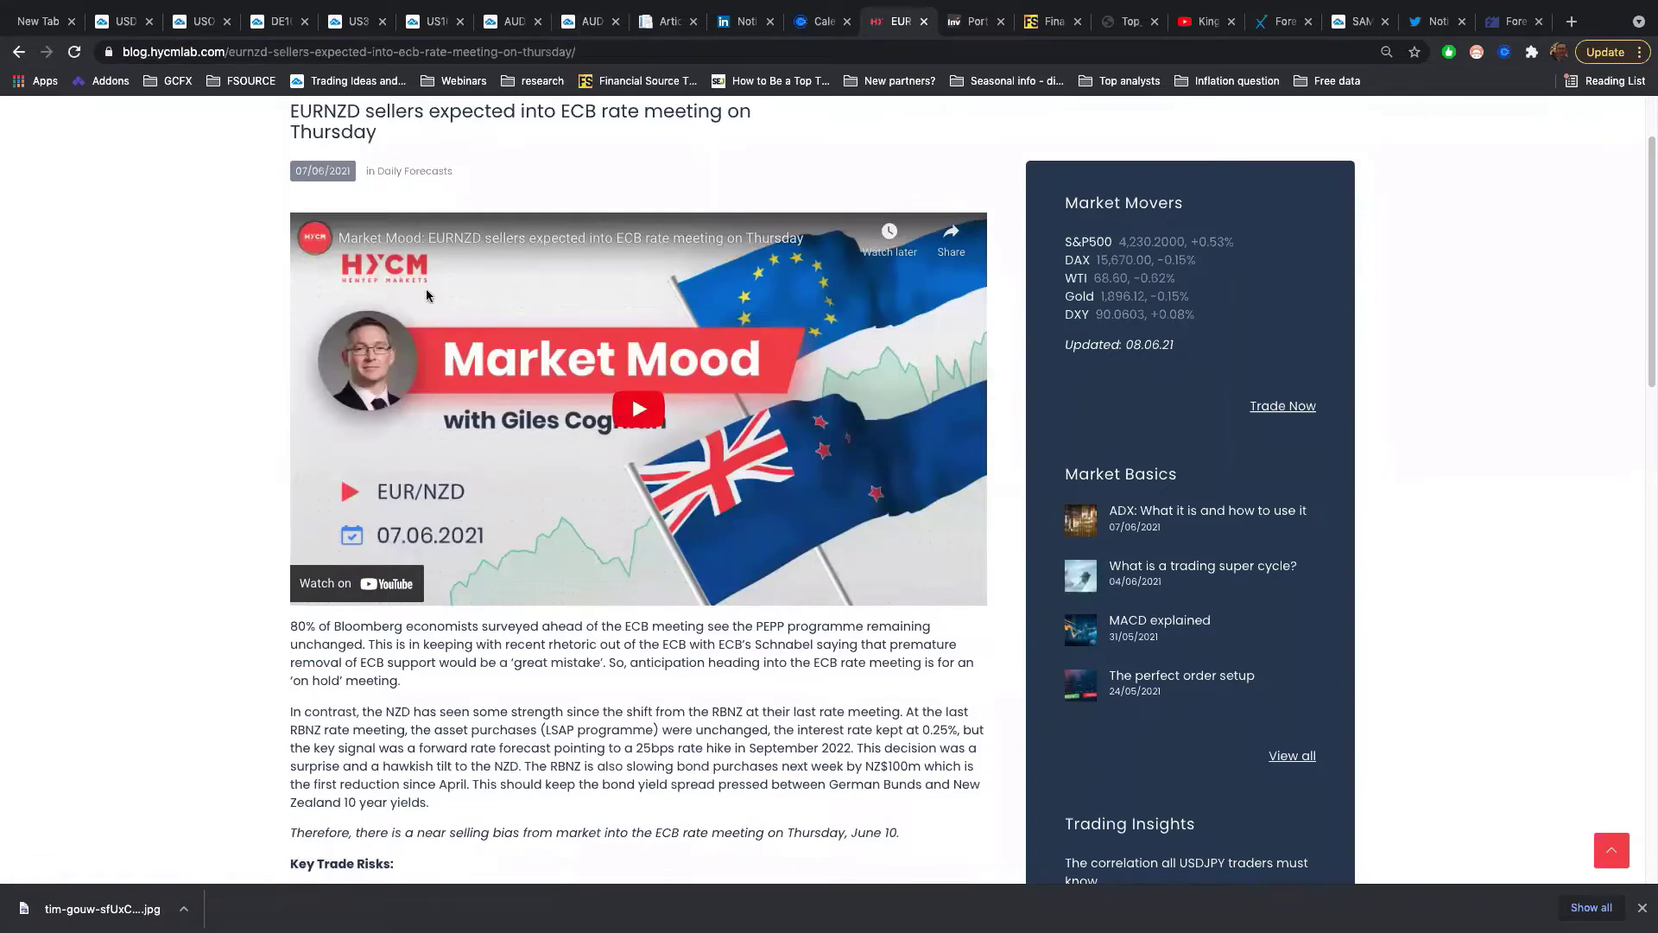
{"action": "left_click", "coordinate": [586, 26]}
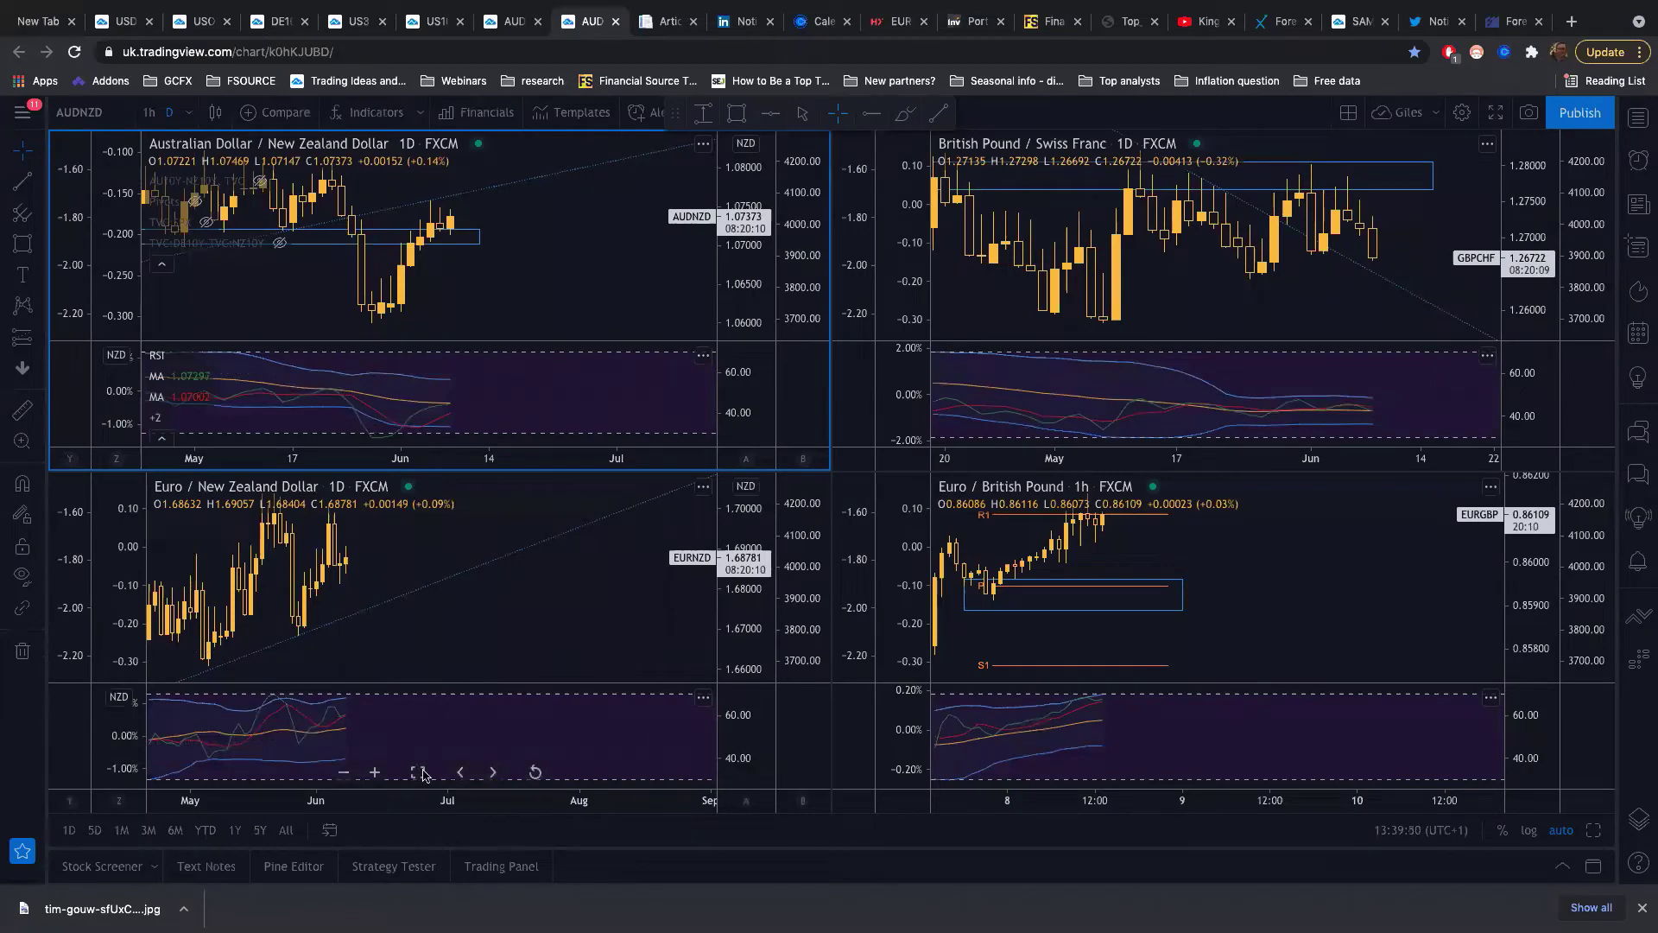
Step: Maximise the EURNZD daily chart and adjust its view to the March–June price action
{"action": "left_click", "coordinate": [461, 635]}
{"action": "key", "text": "alt+Return"}
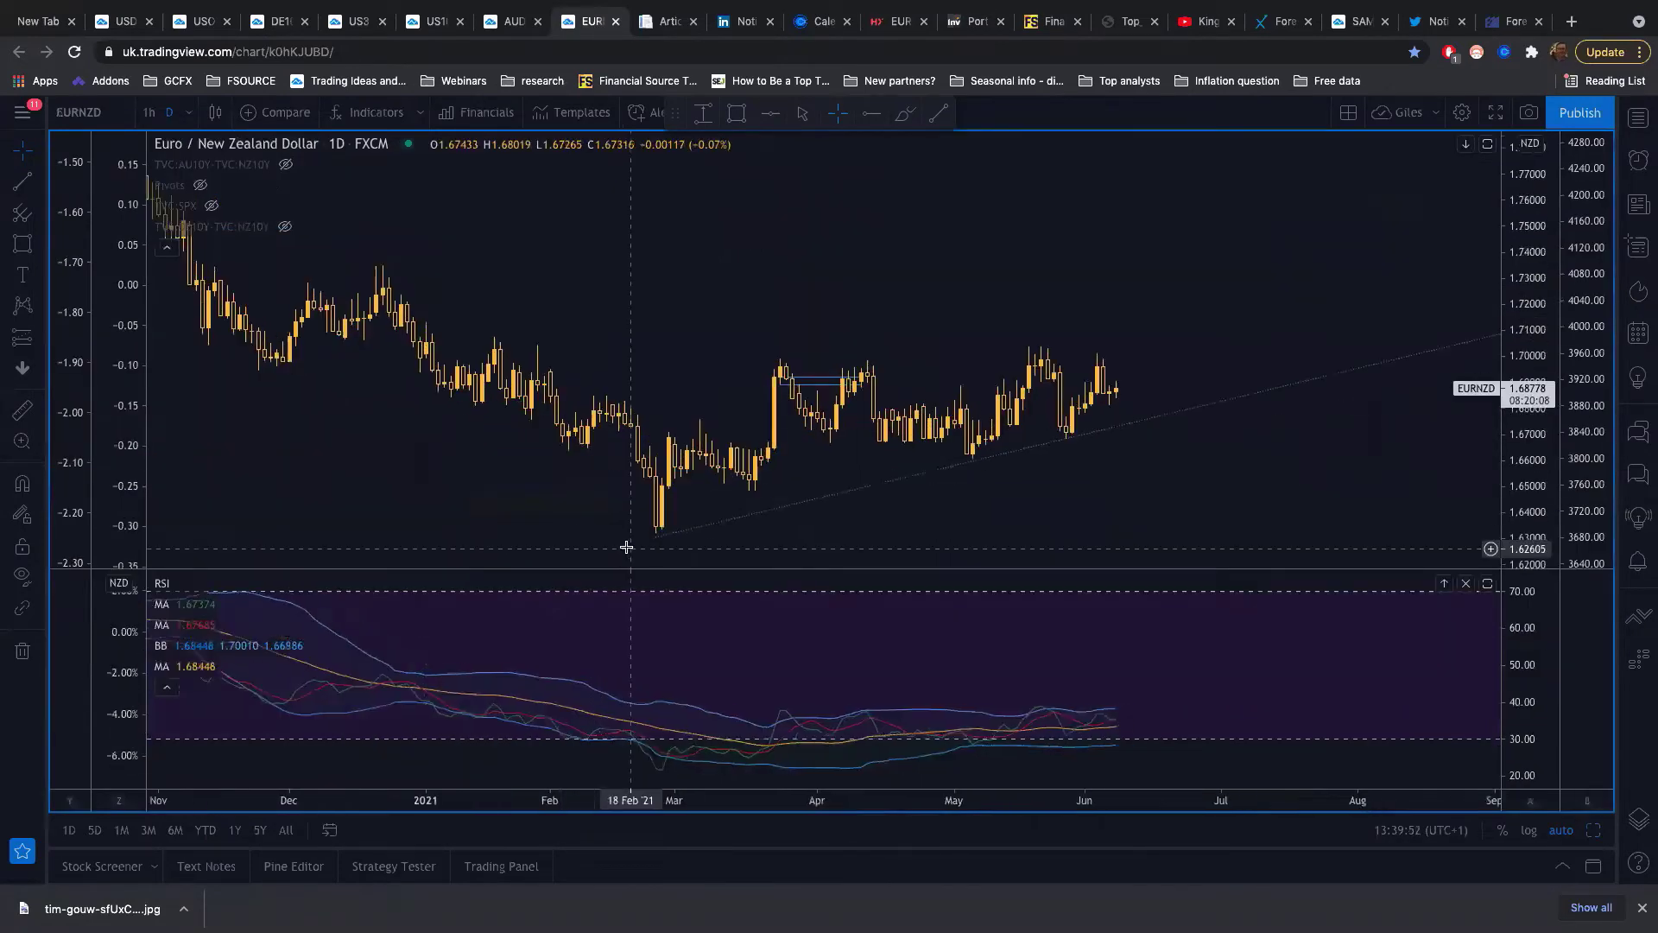
{"action": "scroll", "coordinate": [626, 546], "scroll_direction": "up", "scroll_amount": 5}
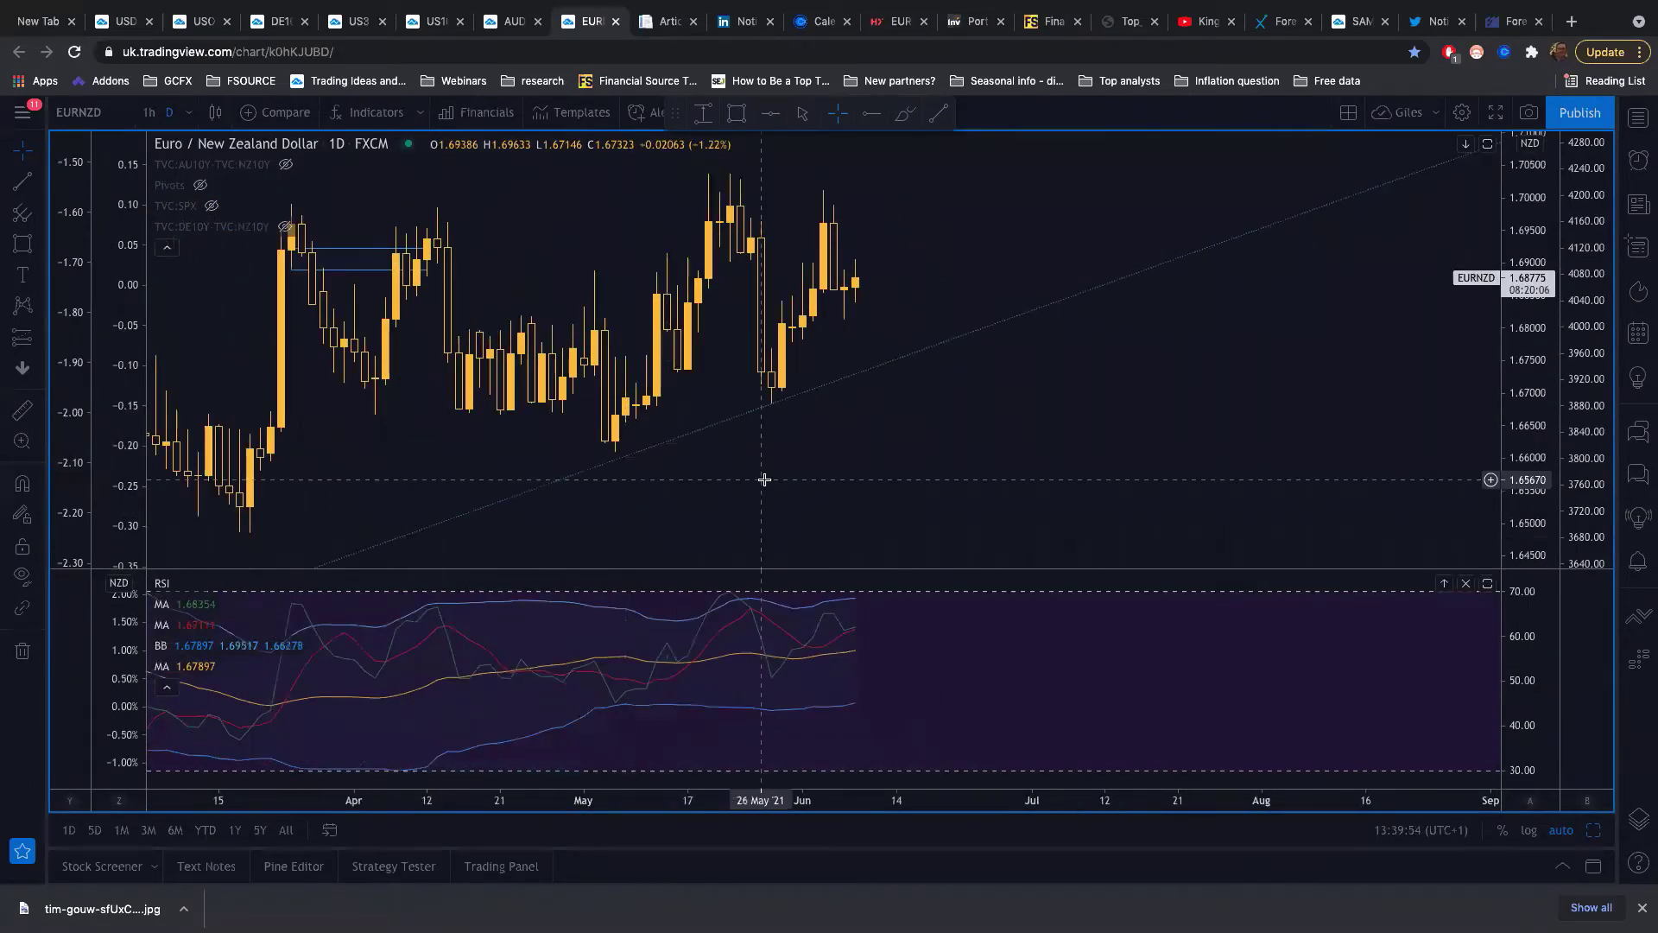
{"action": "scroll", "coordinate": [767, 477], "scroll_direction": "down", "scroll_amount": 2}
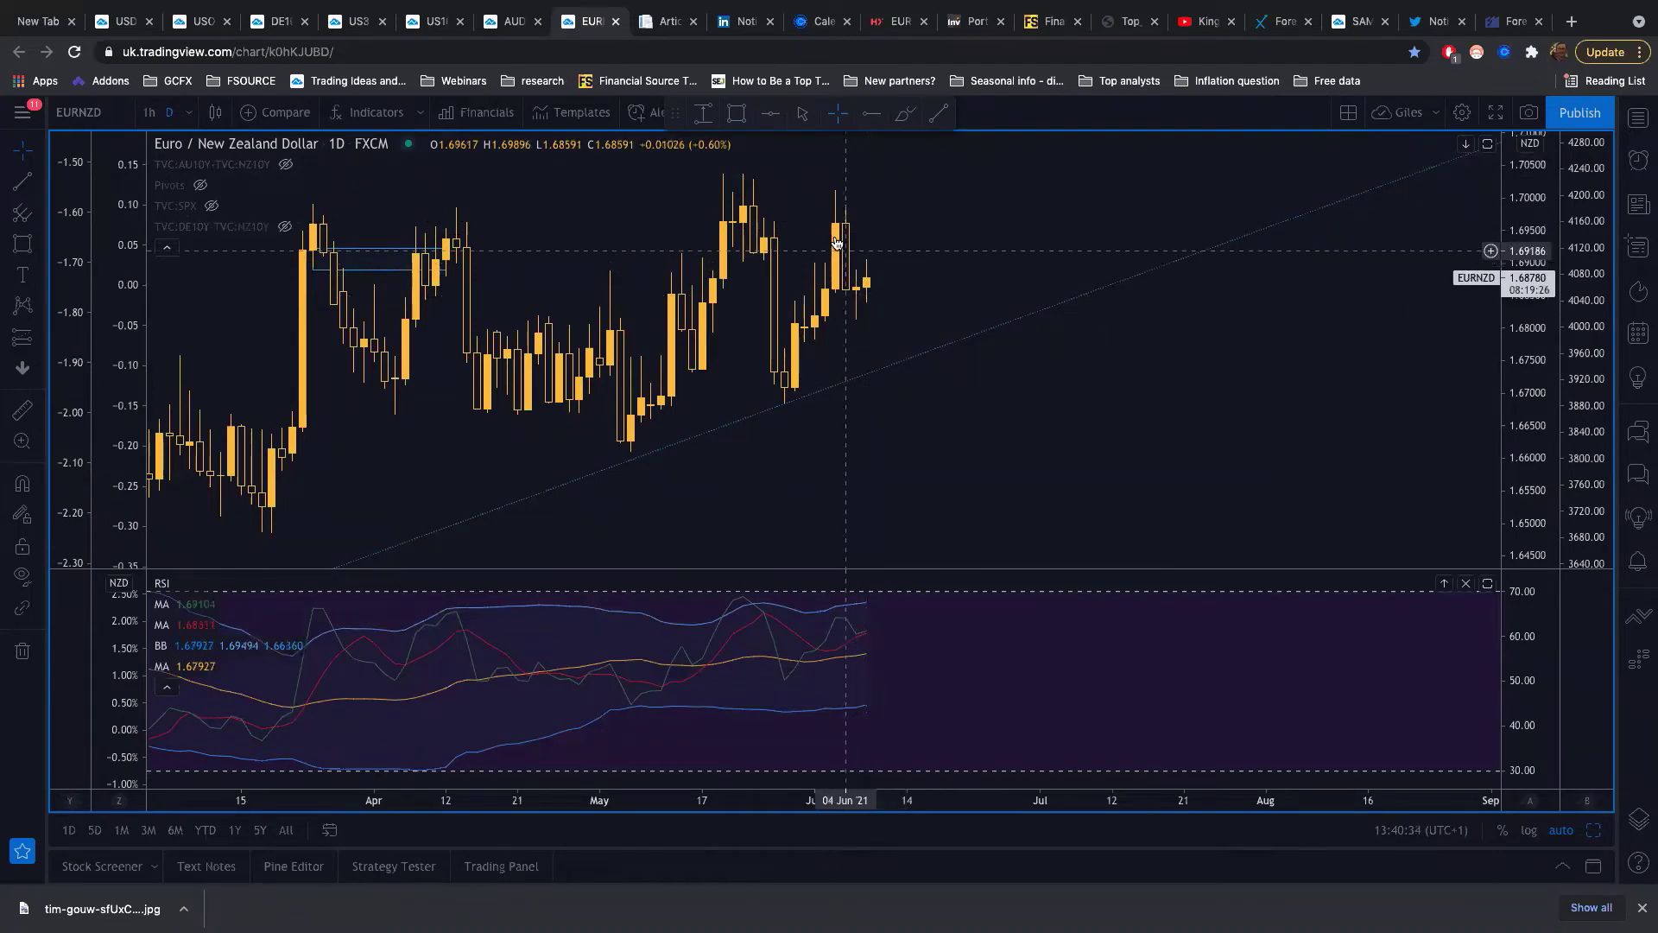
{"action": "mouse_move", "coordinate": [864, 8]}
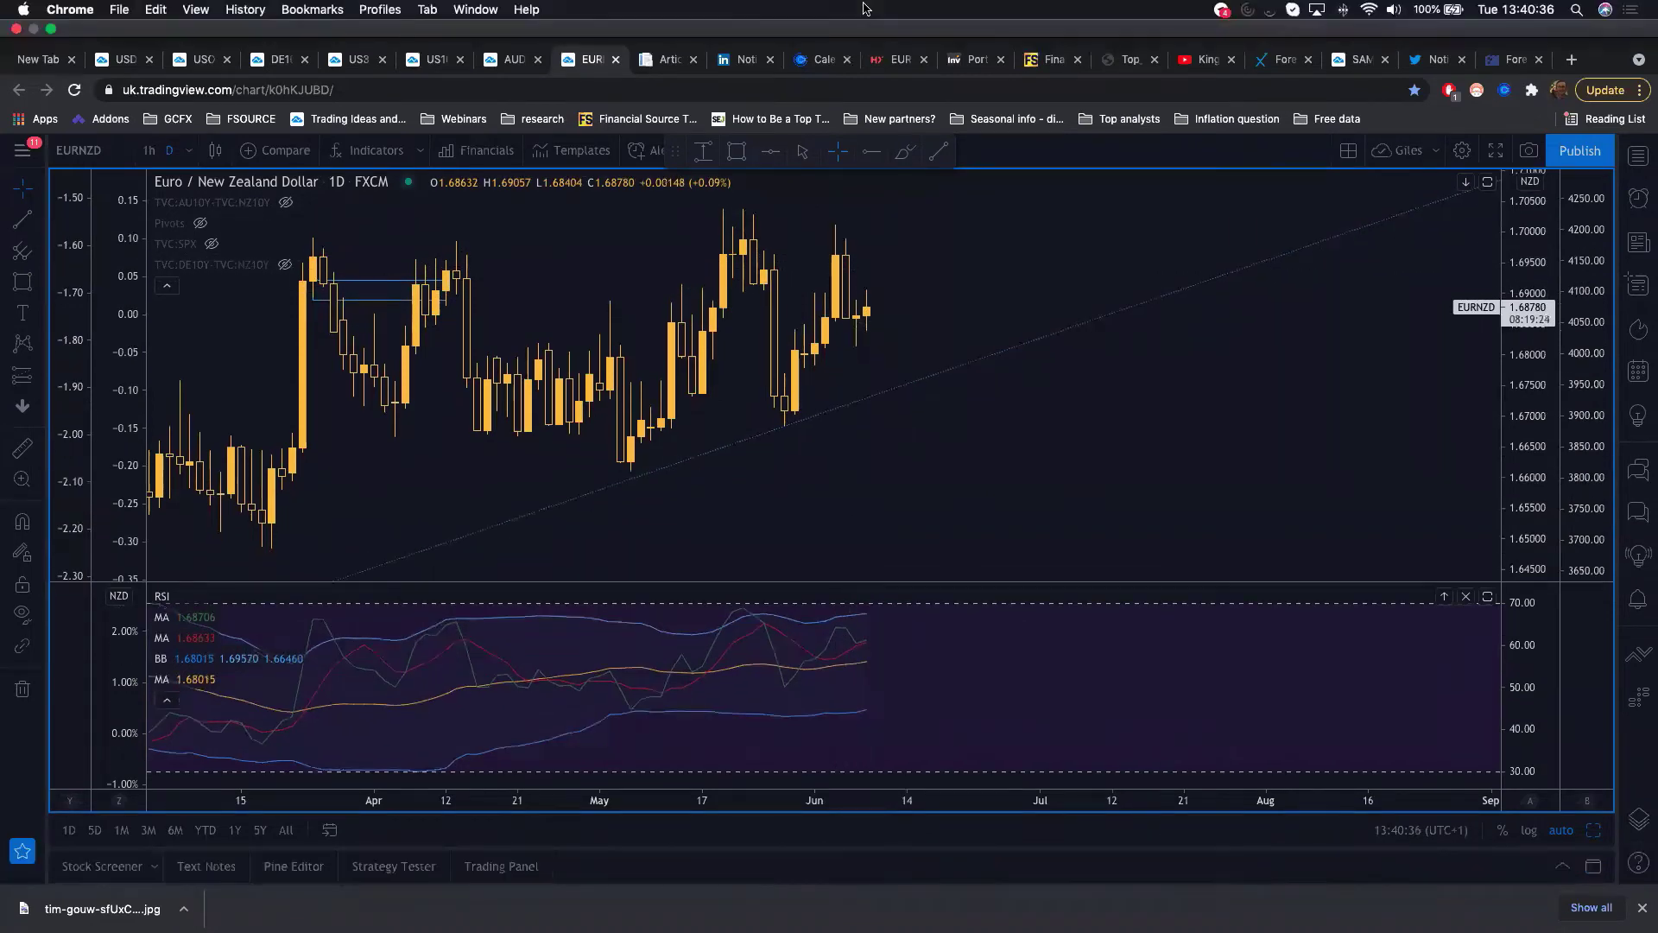
{"action": "key", "text": "ctrl+Up"}
Step: In Keynote, review slide 9's ECB paragraph and slide 10's Sell EURNZD bias, then return to Chrome
{"action": "left_click", "coordinate": [672, 50]}
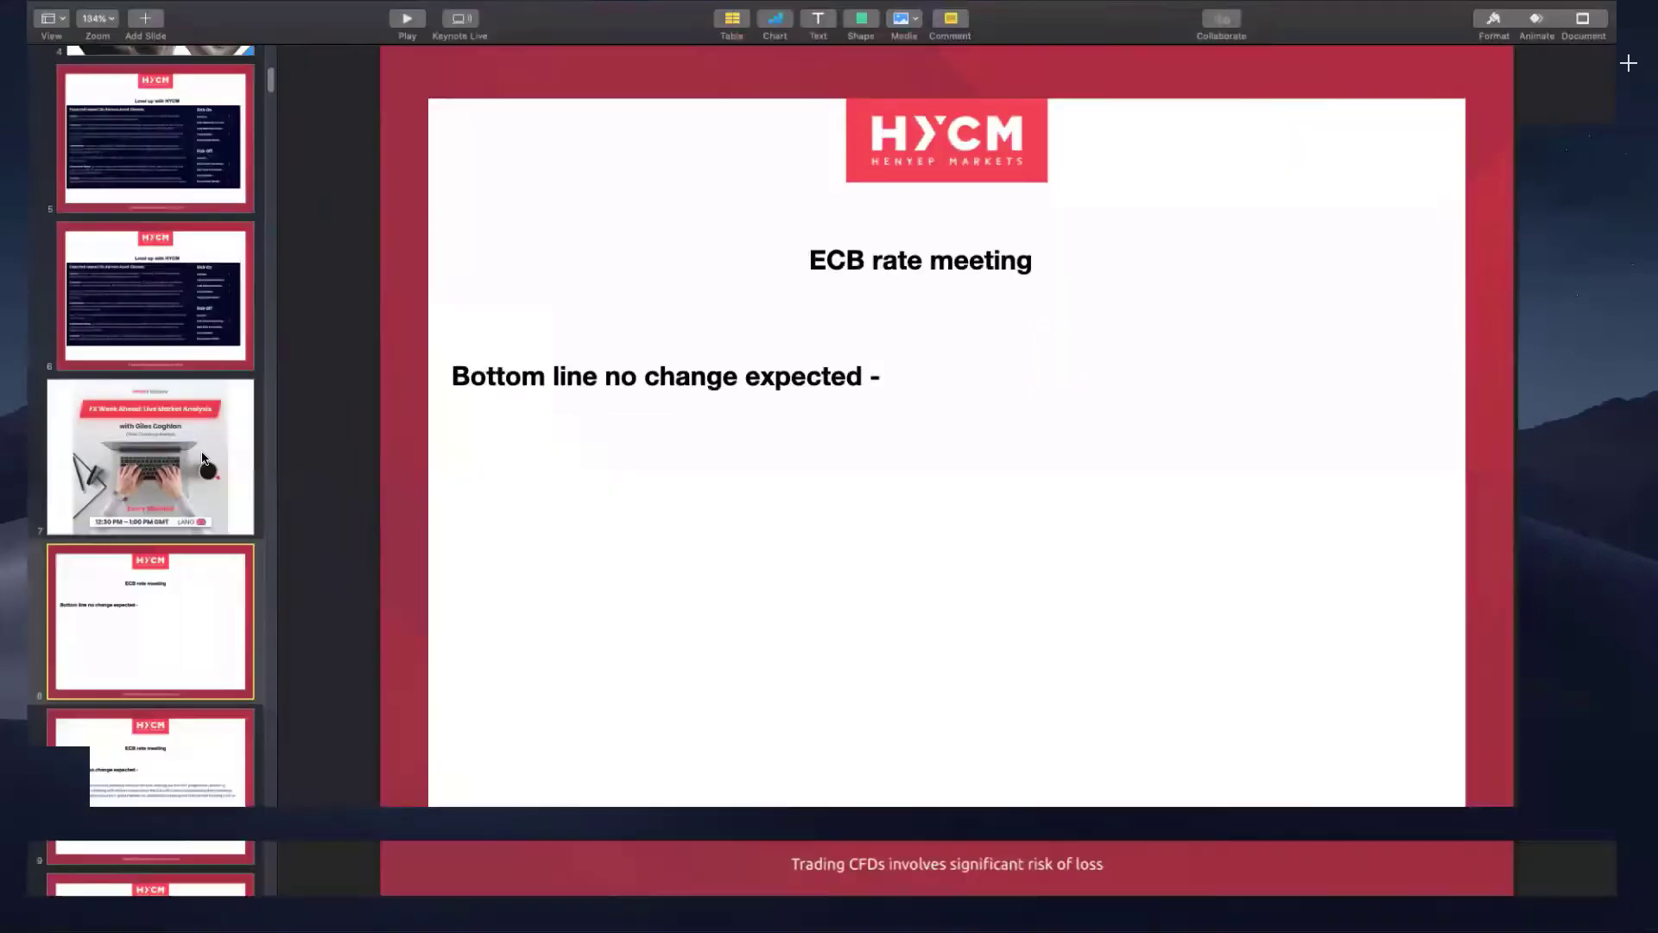
{"action": "key", "text": "Down"}
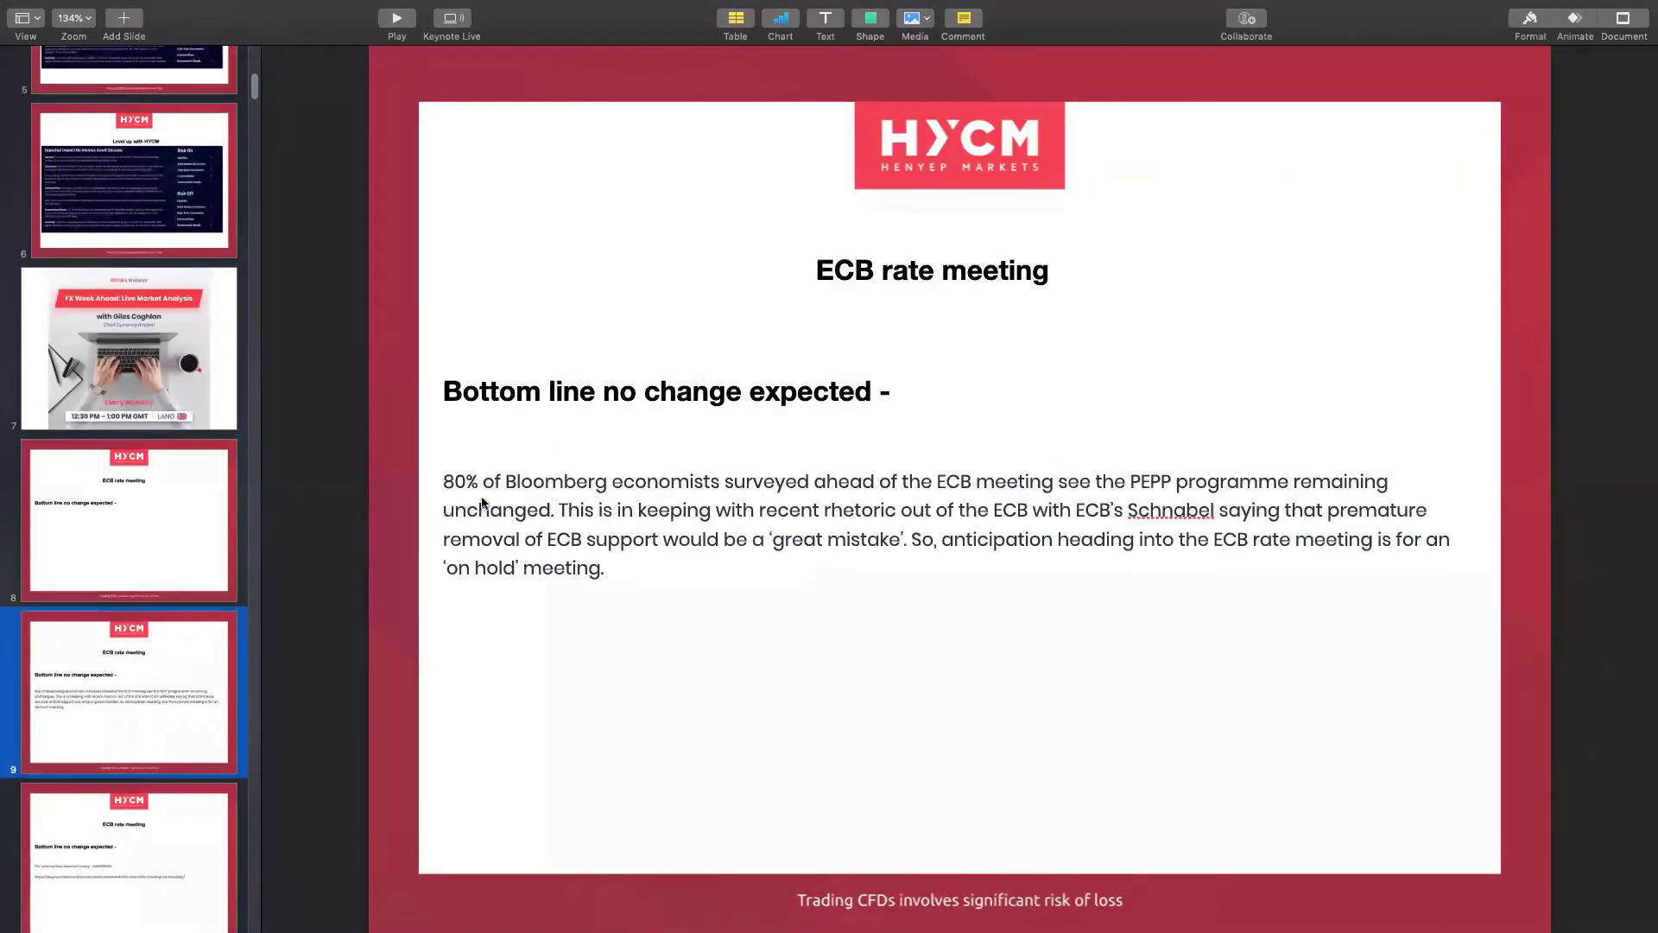
{"action": "left_click", "coordinate": [610, 491]}
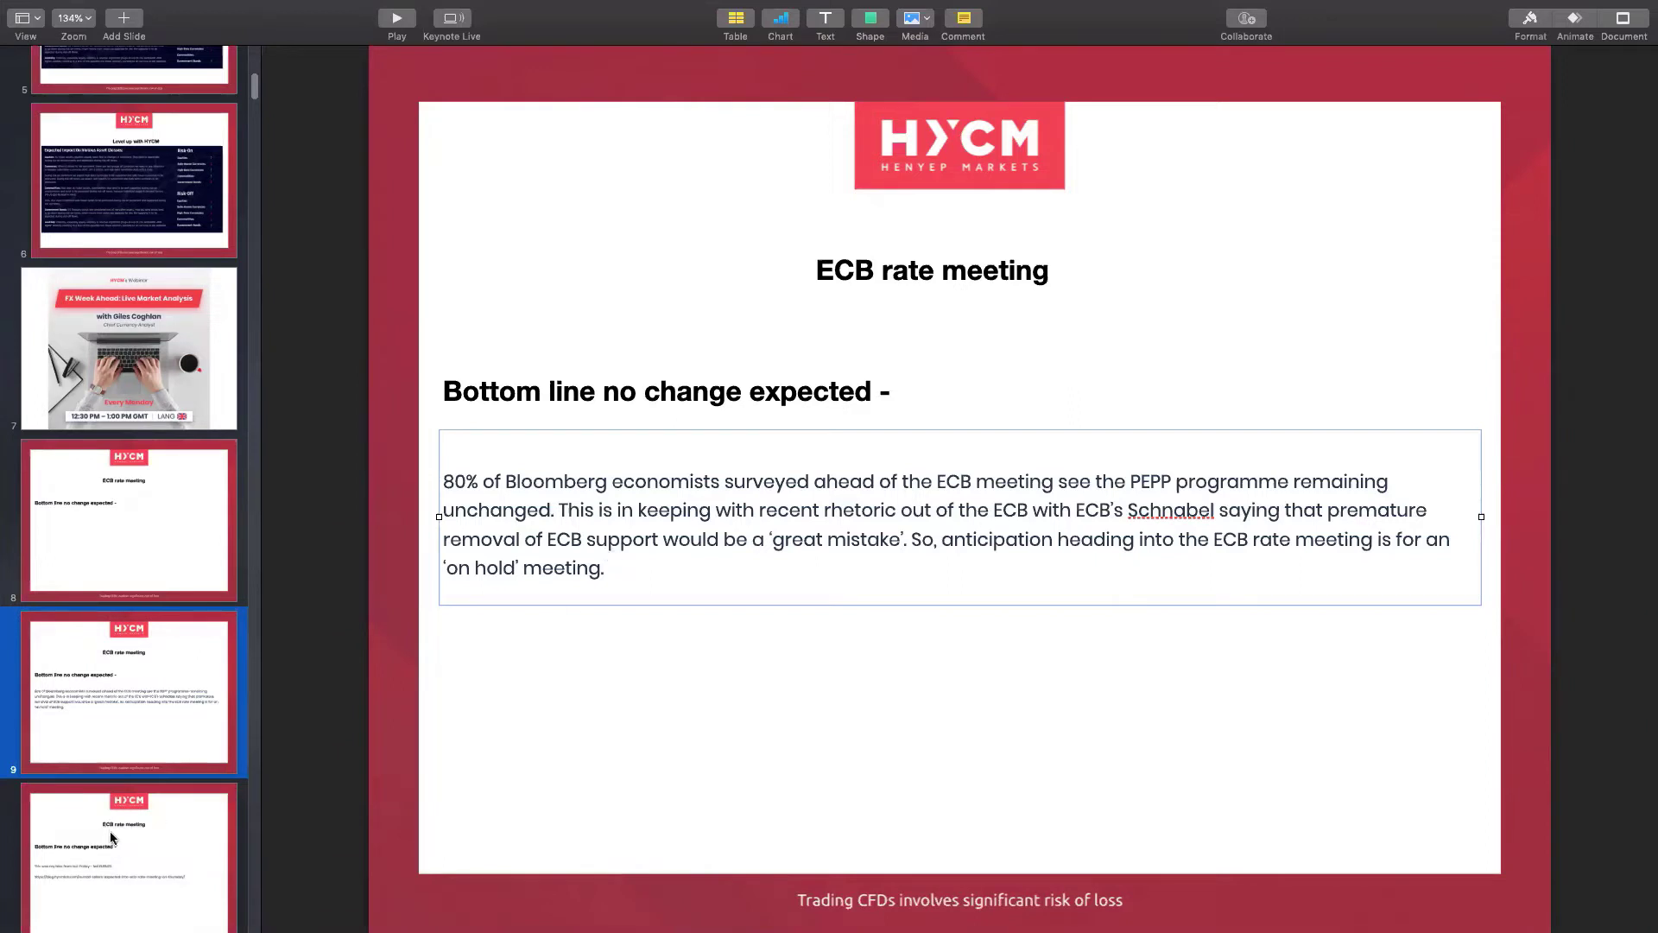
{"action": "scroll", "coordinate": [111, 837], "scroll_direction": "down", "scroll_amount": 3}
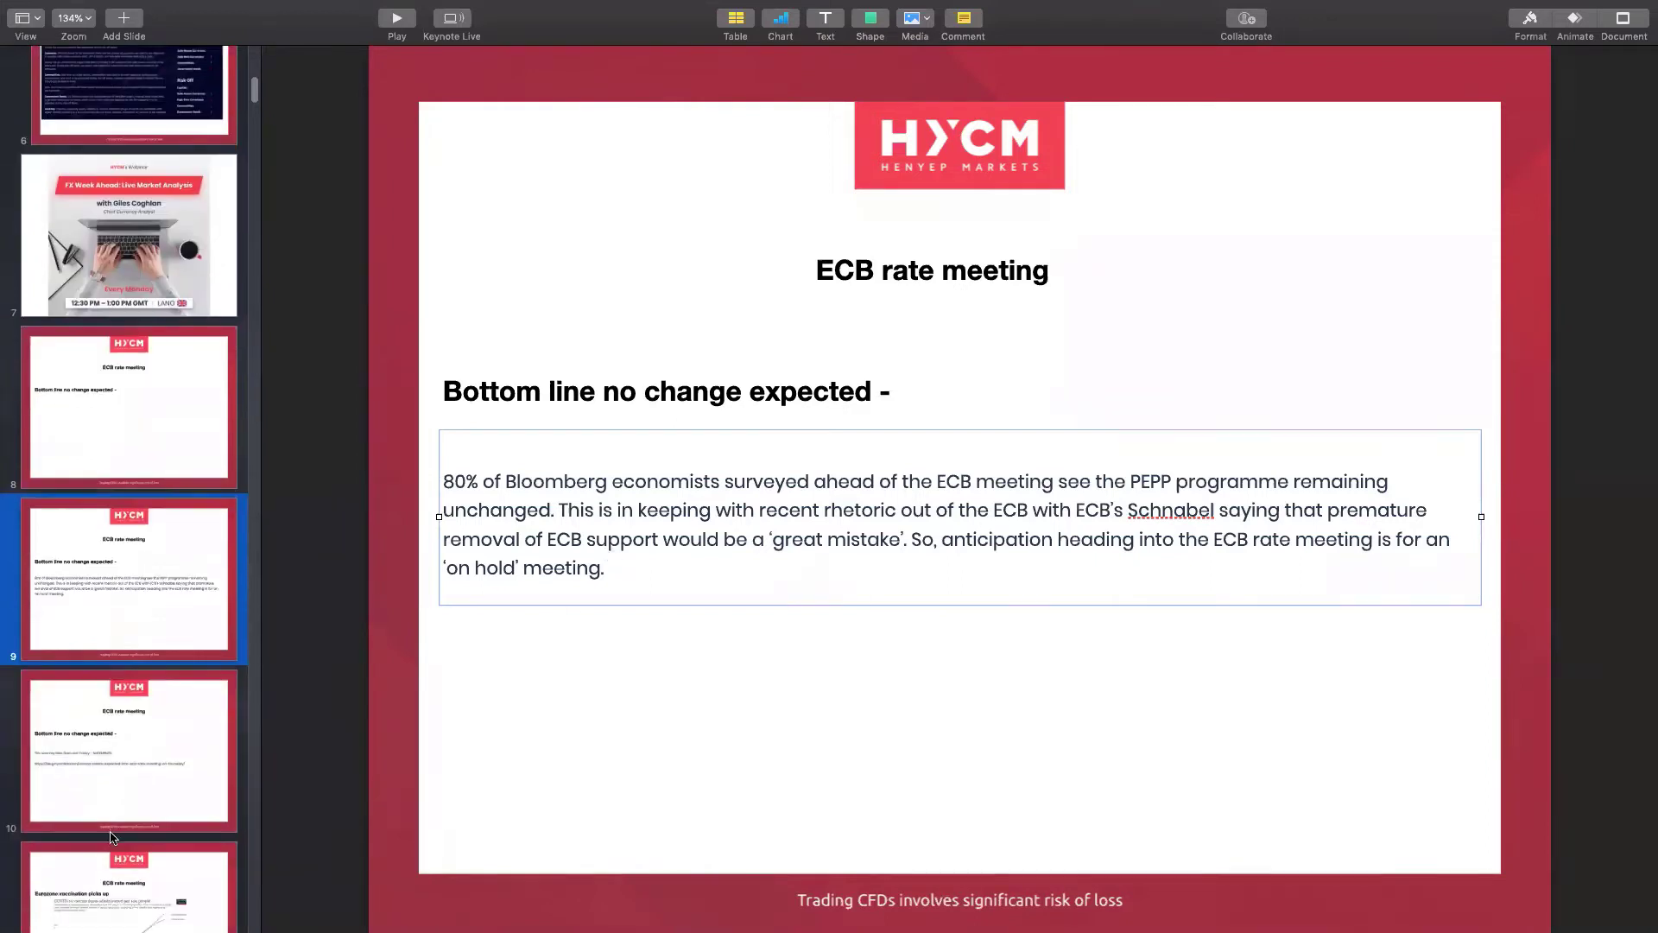
{"action": "left_click", "coordinate": [117, 774]}
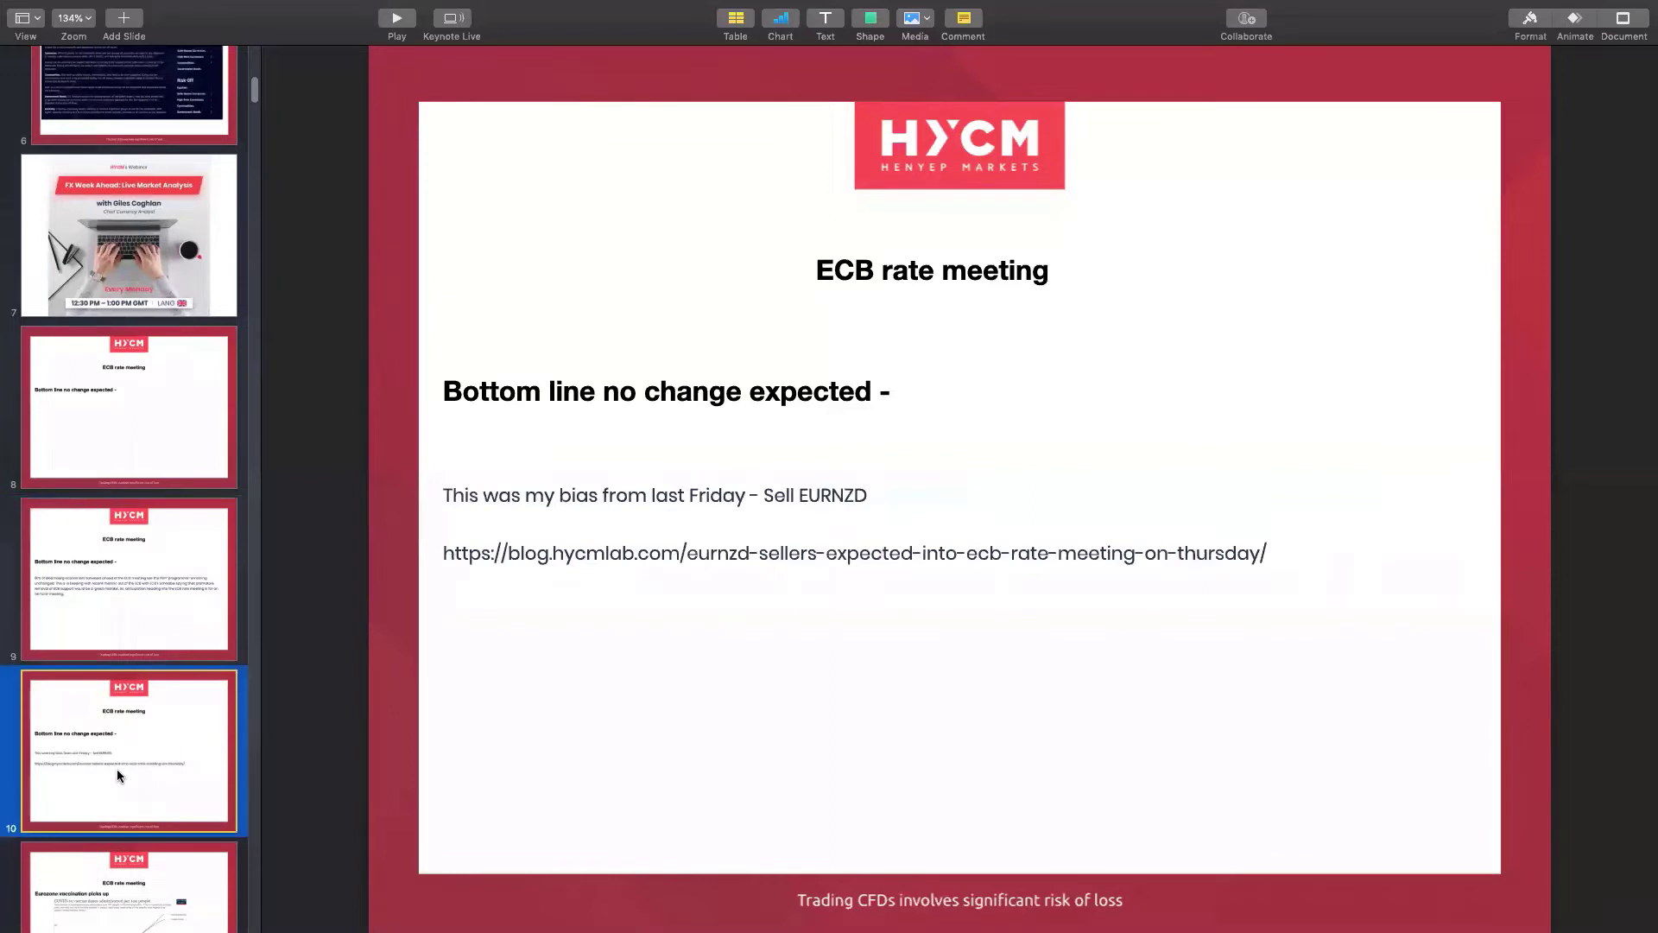
{"action": "scroll", "coordinate": [119, 775], "scroll_direction": "down", "scroll_amount": 3}
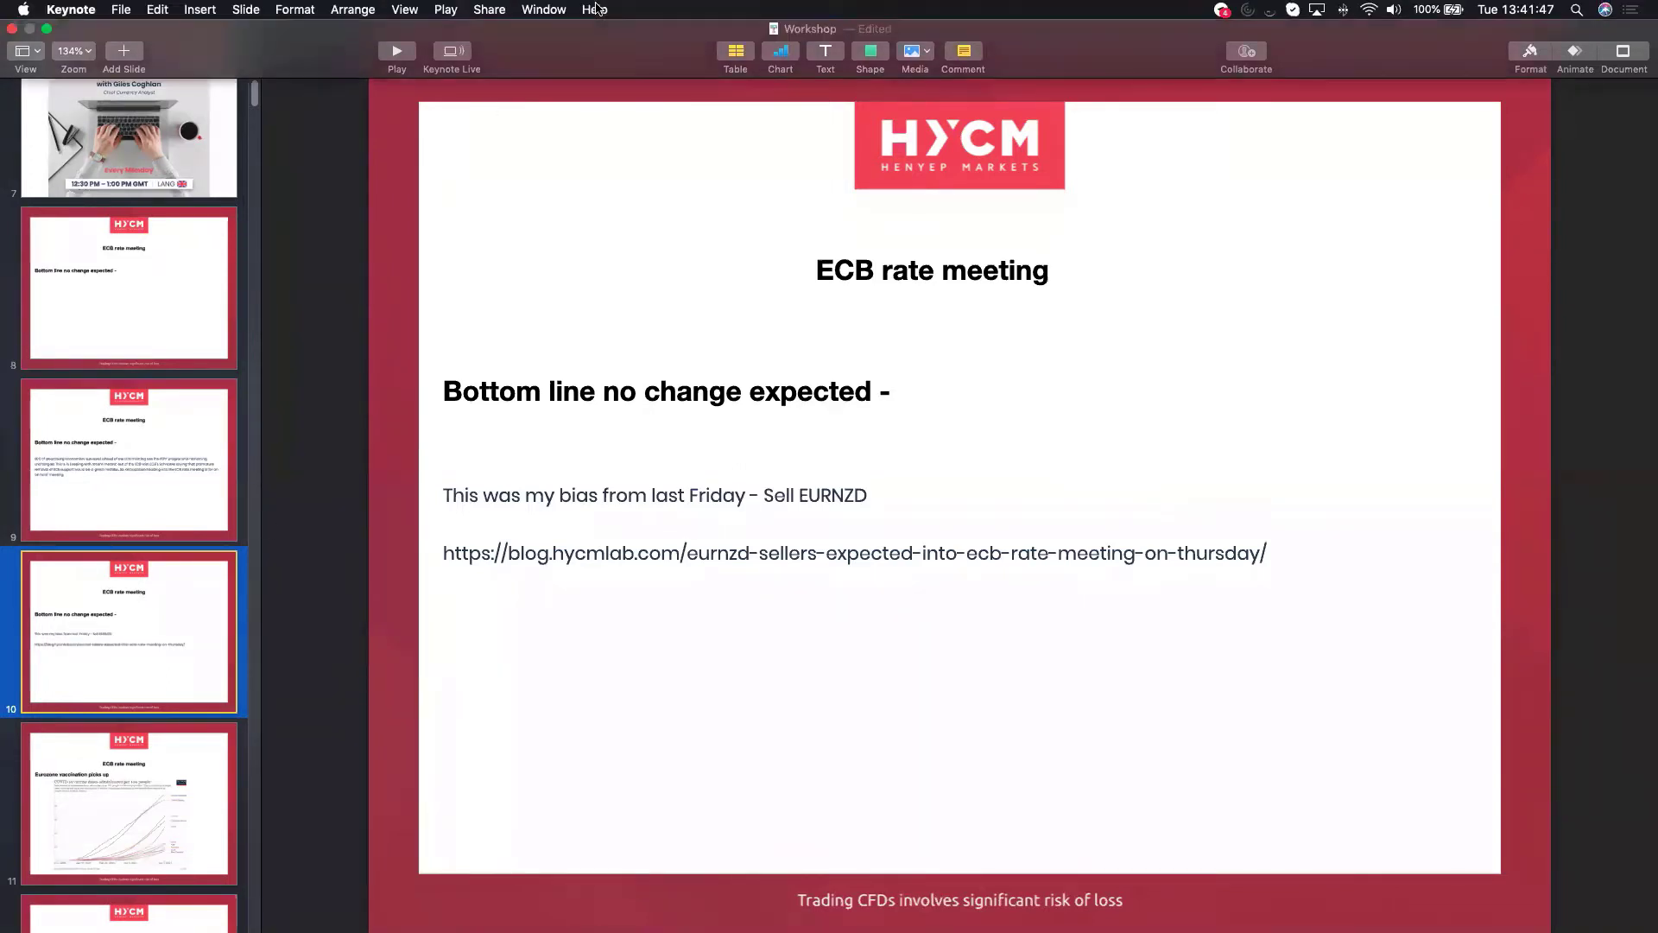
{"action": "key", "text": "ctrl+Up"}
{"action": "left_click", "coordinate": [494, 39]}
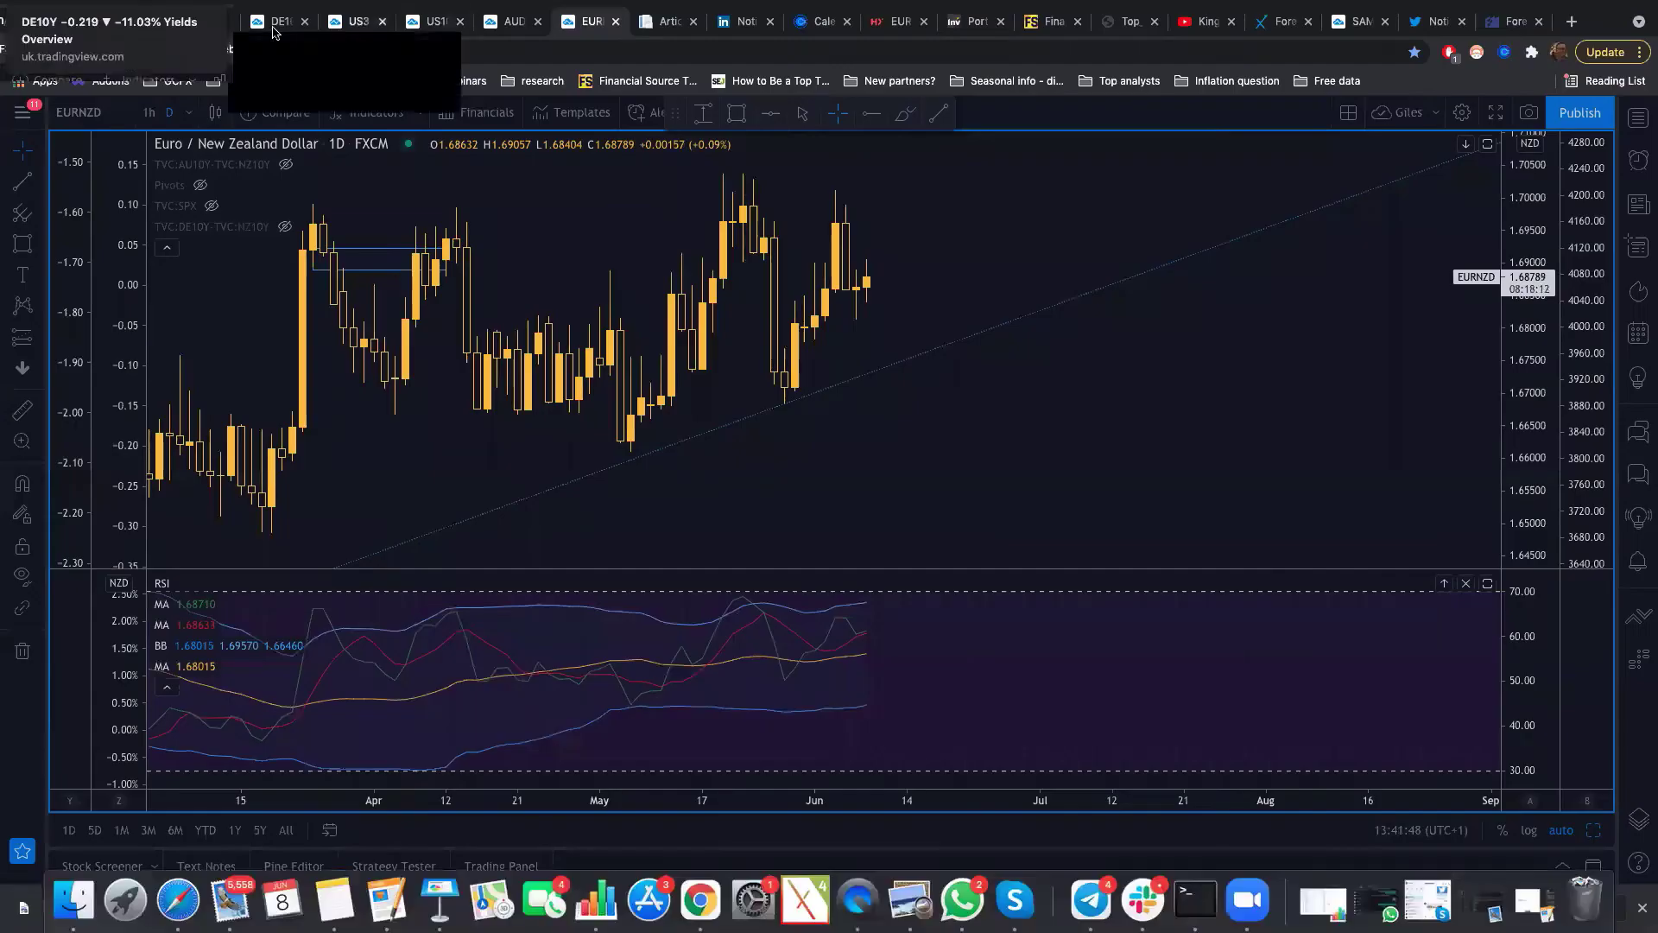
Step: In the bond yields layout, set the maximised NZ10Y chart to the 1D interval, then restore the grid
{"action": "key", "text": "super+4"}
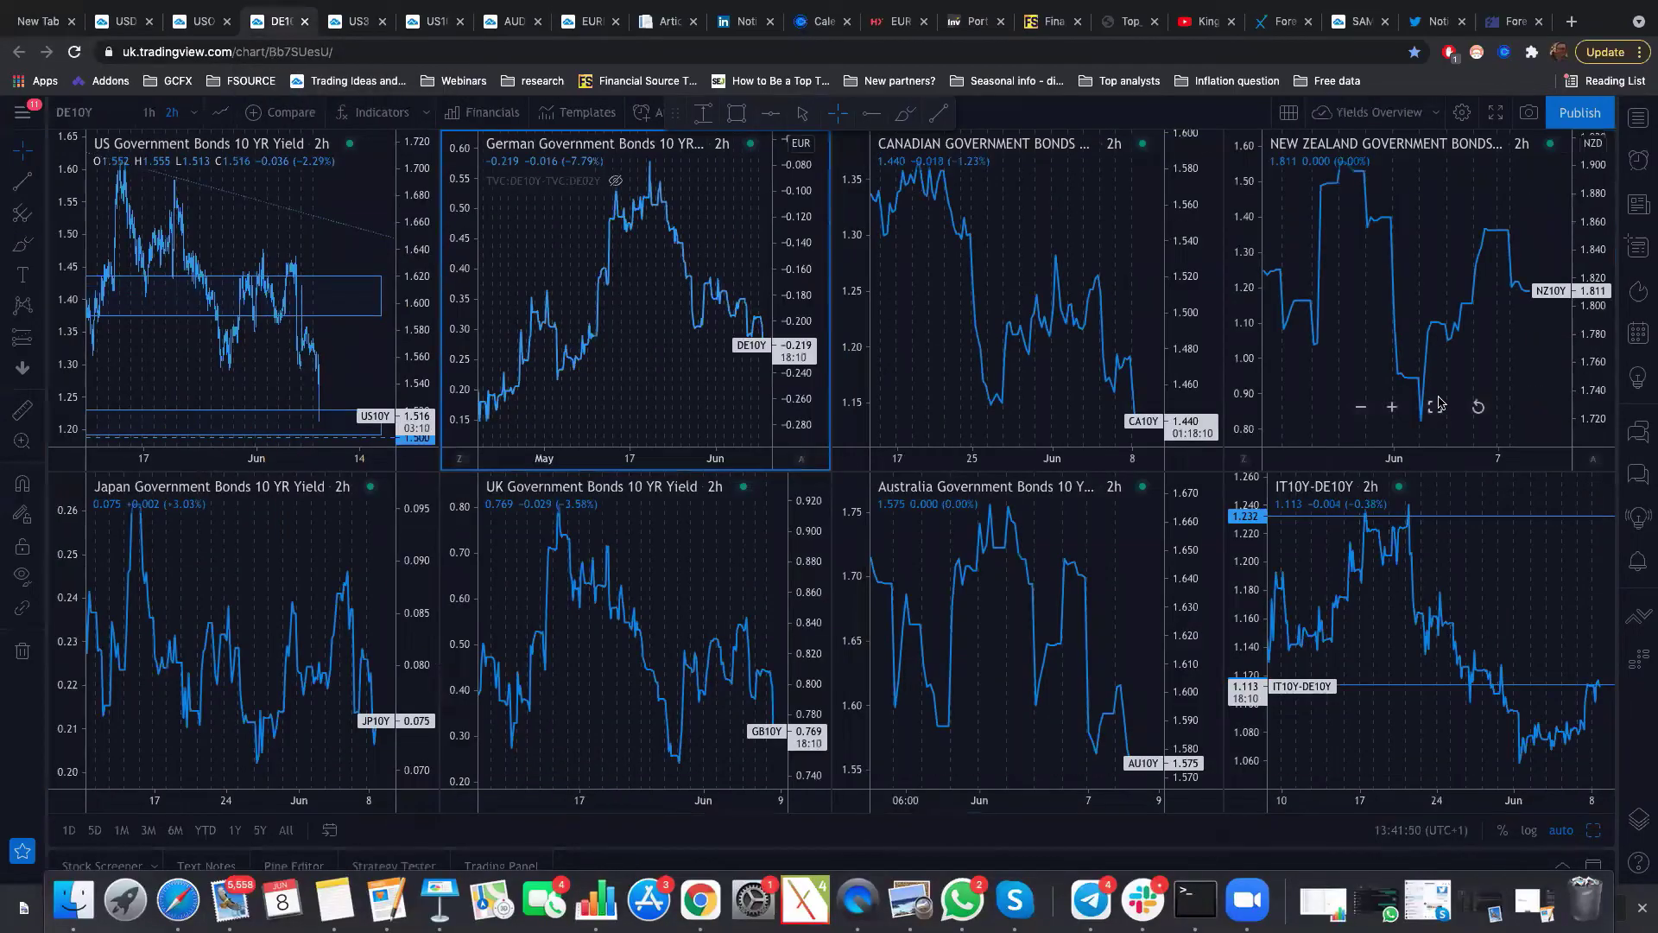
{"action": "key", "text": "alt+Return"}
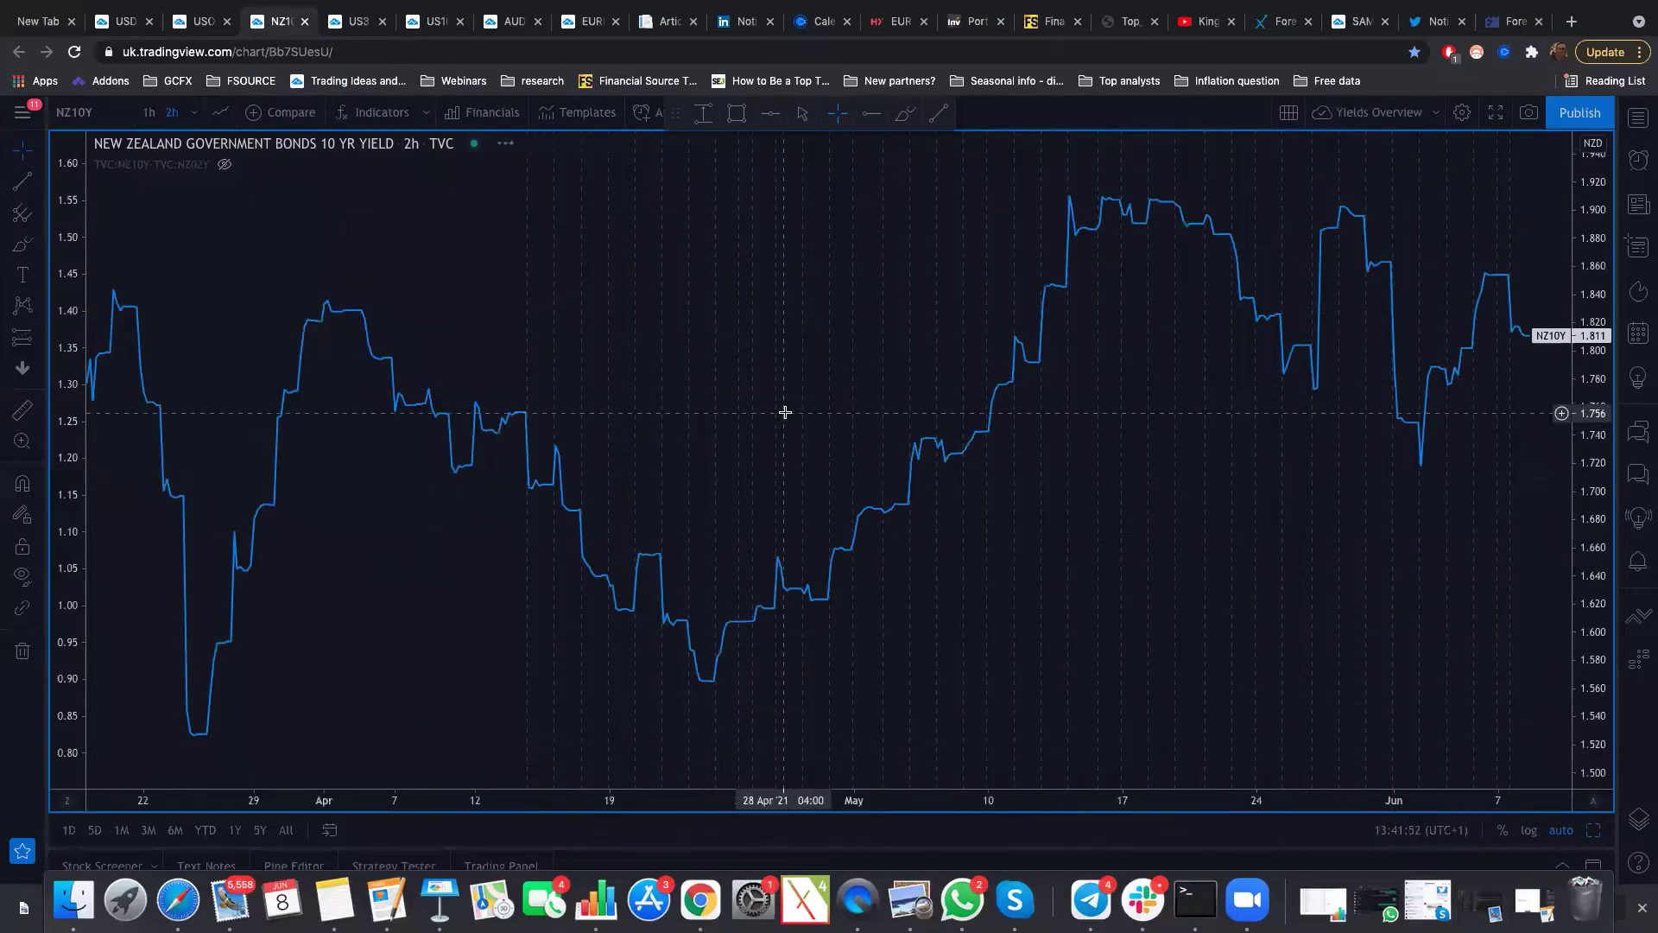
{"action": "scroll", "coordinate": [859, 289], "scroll_direction": "down", "scroll_amount": 5}
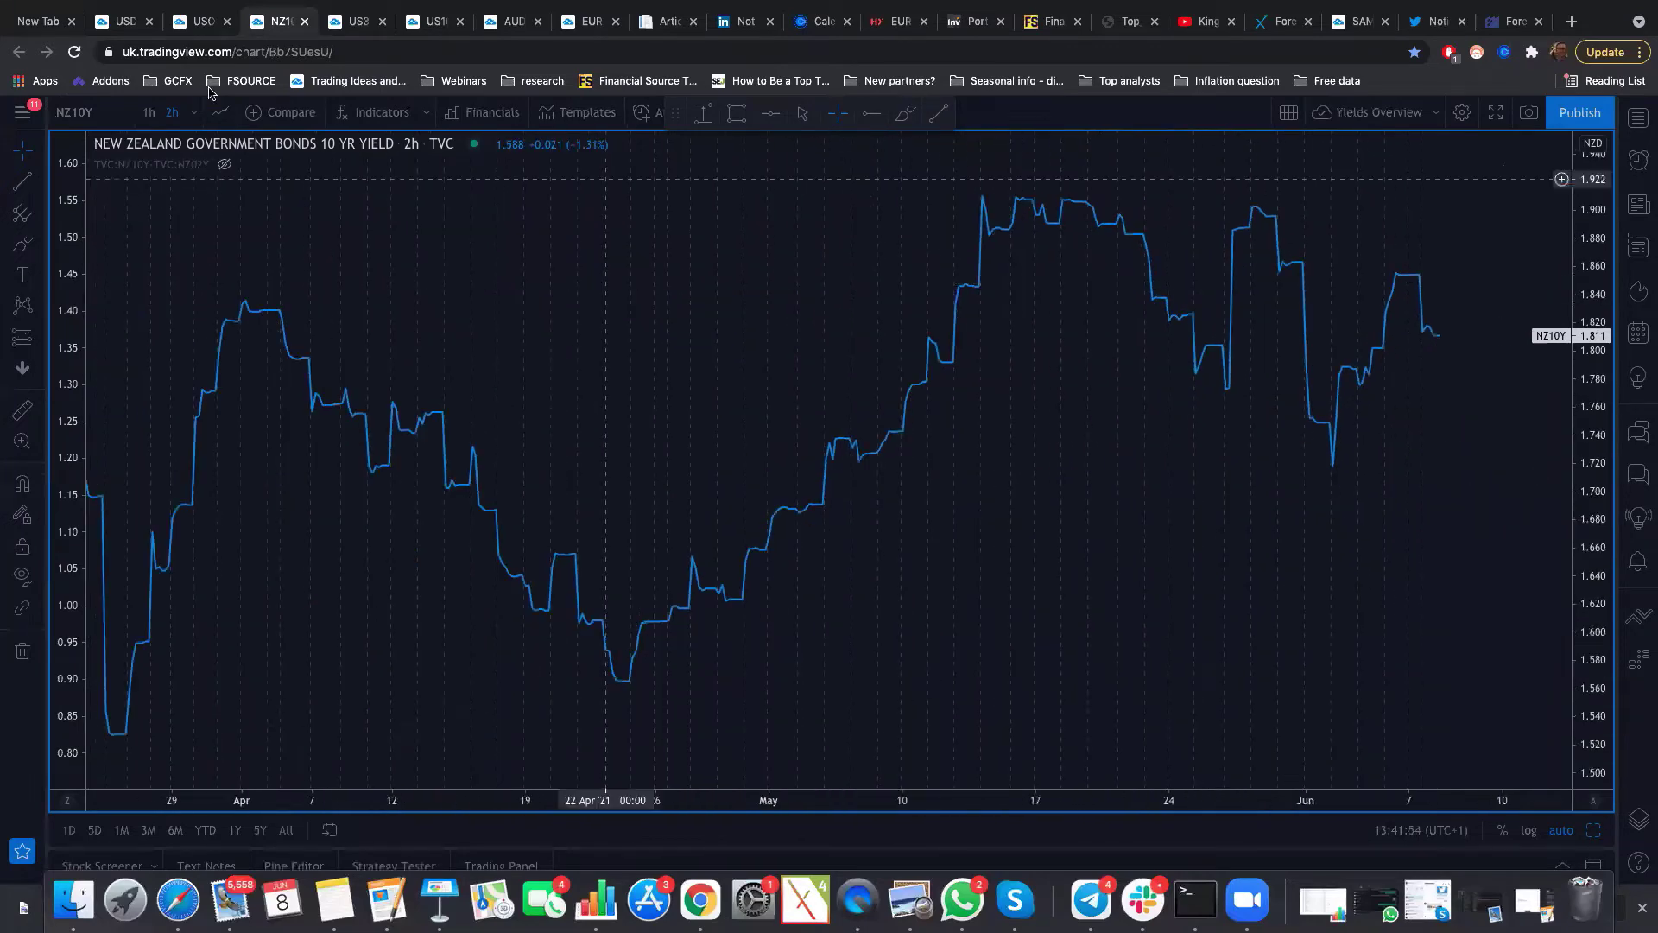
{"action": "left_click", "coordinate": [194, 112]}
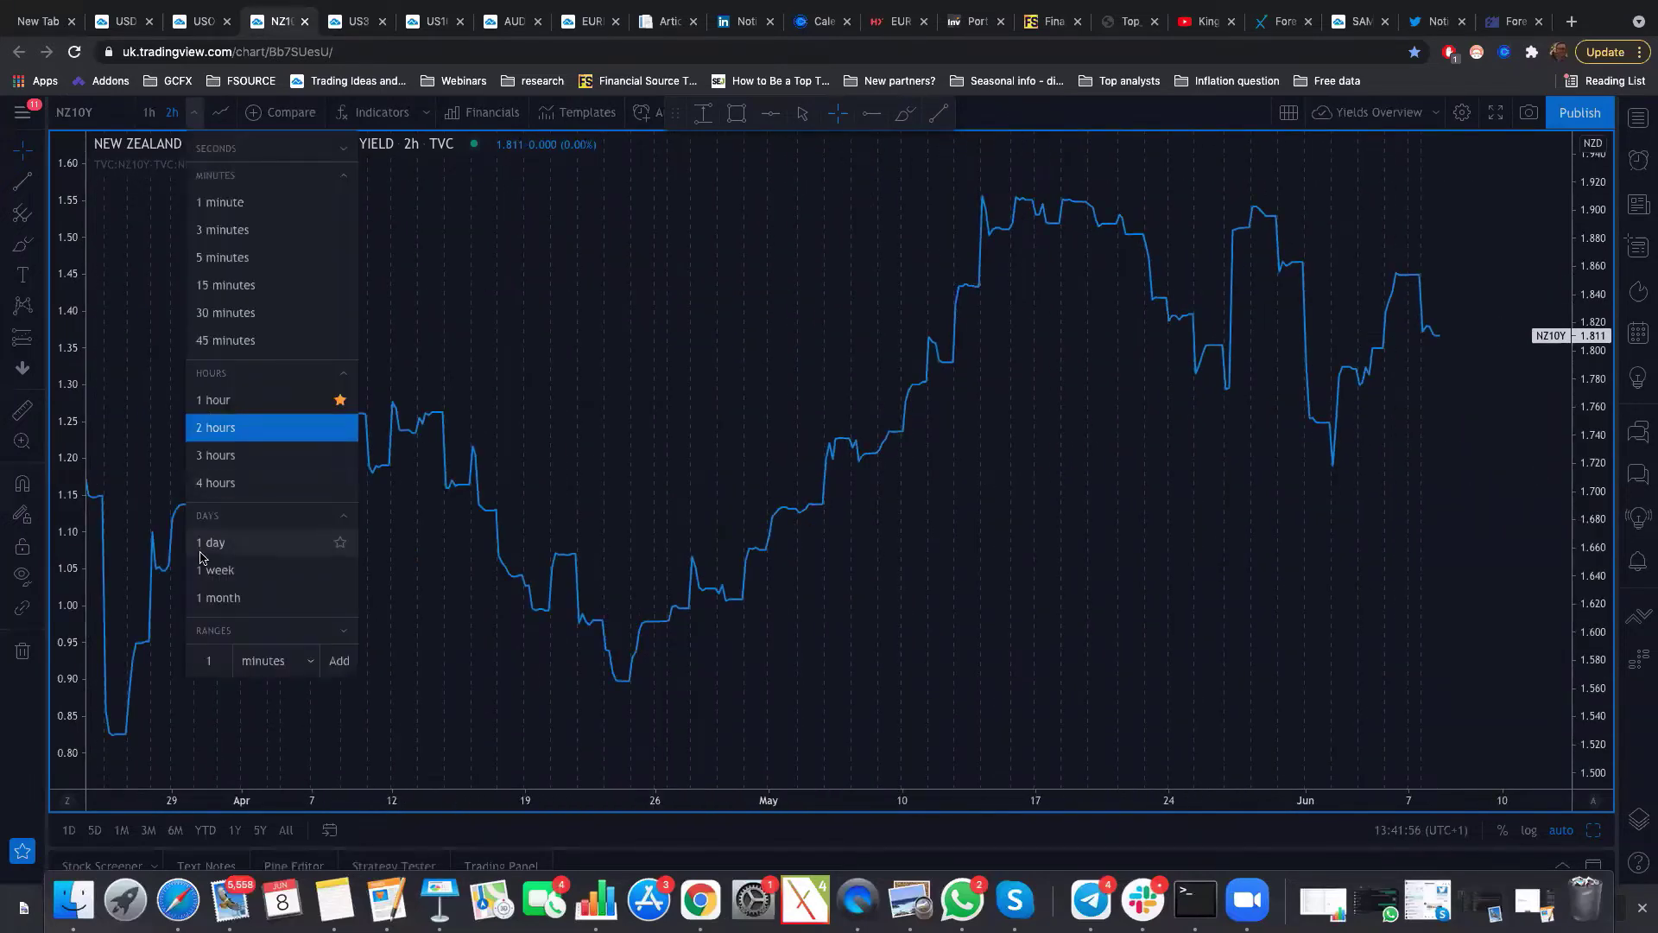
{"action": "left_click", "coordinate": [1141, 398]}
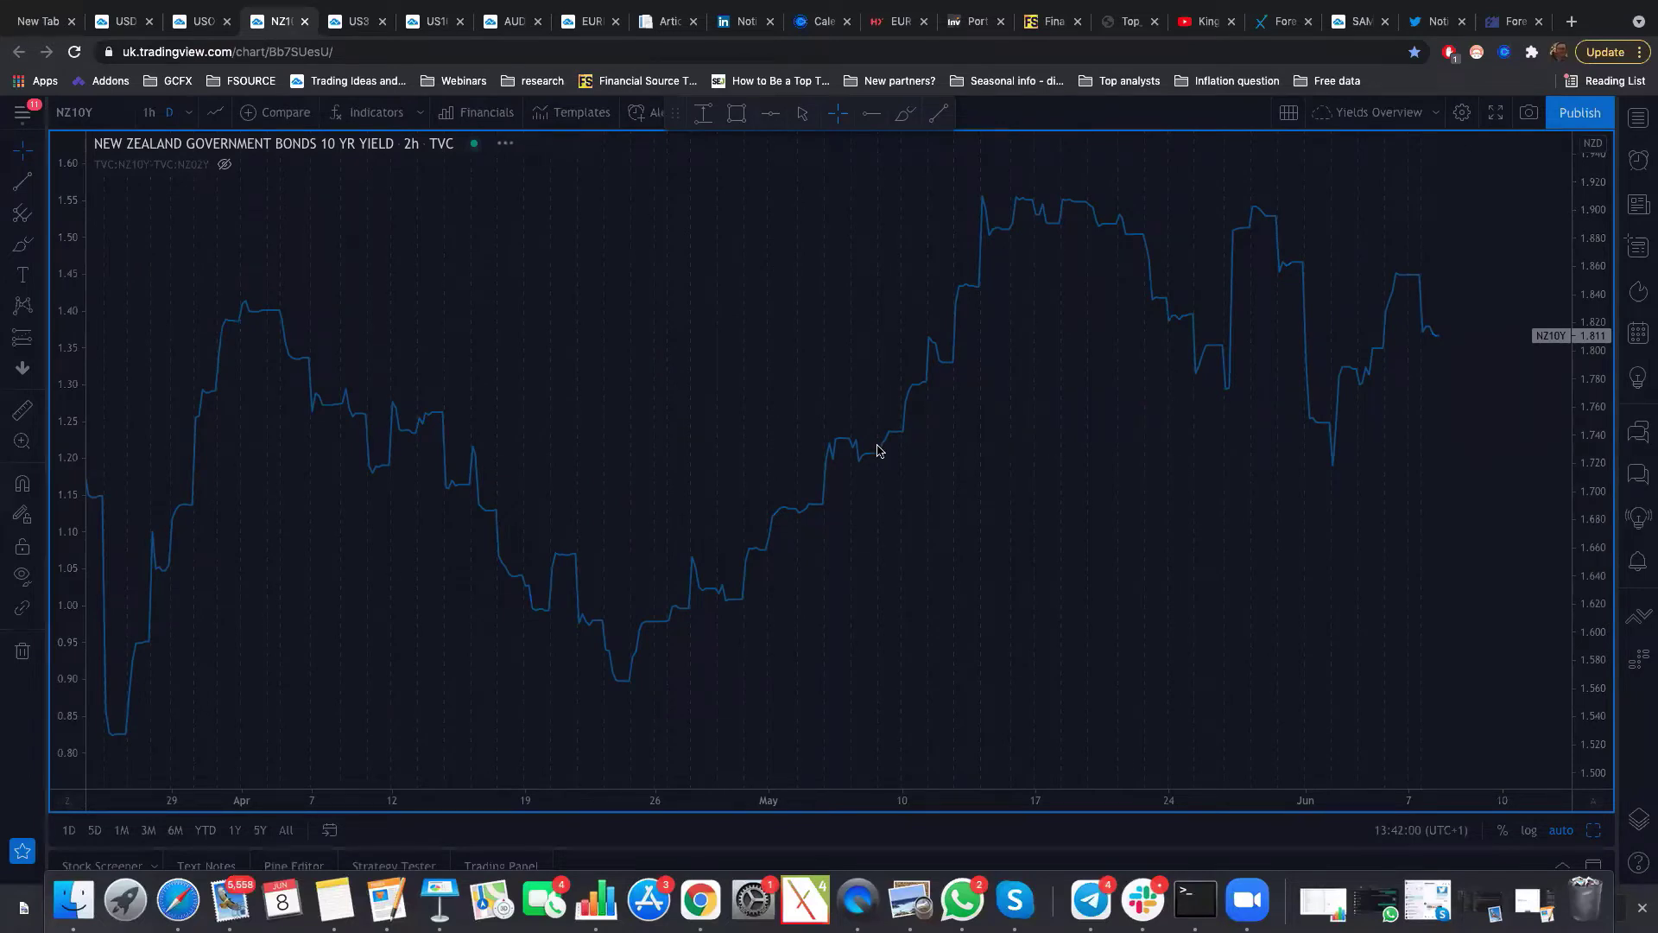
{"action": "type", "text": "1D"}
{"action": "key", "text": "Return"}
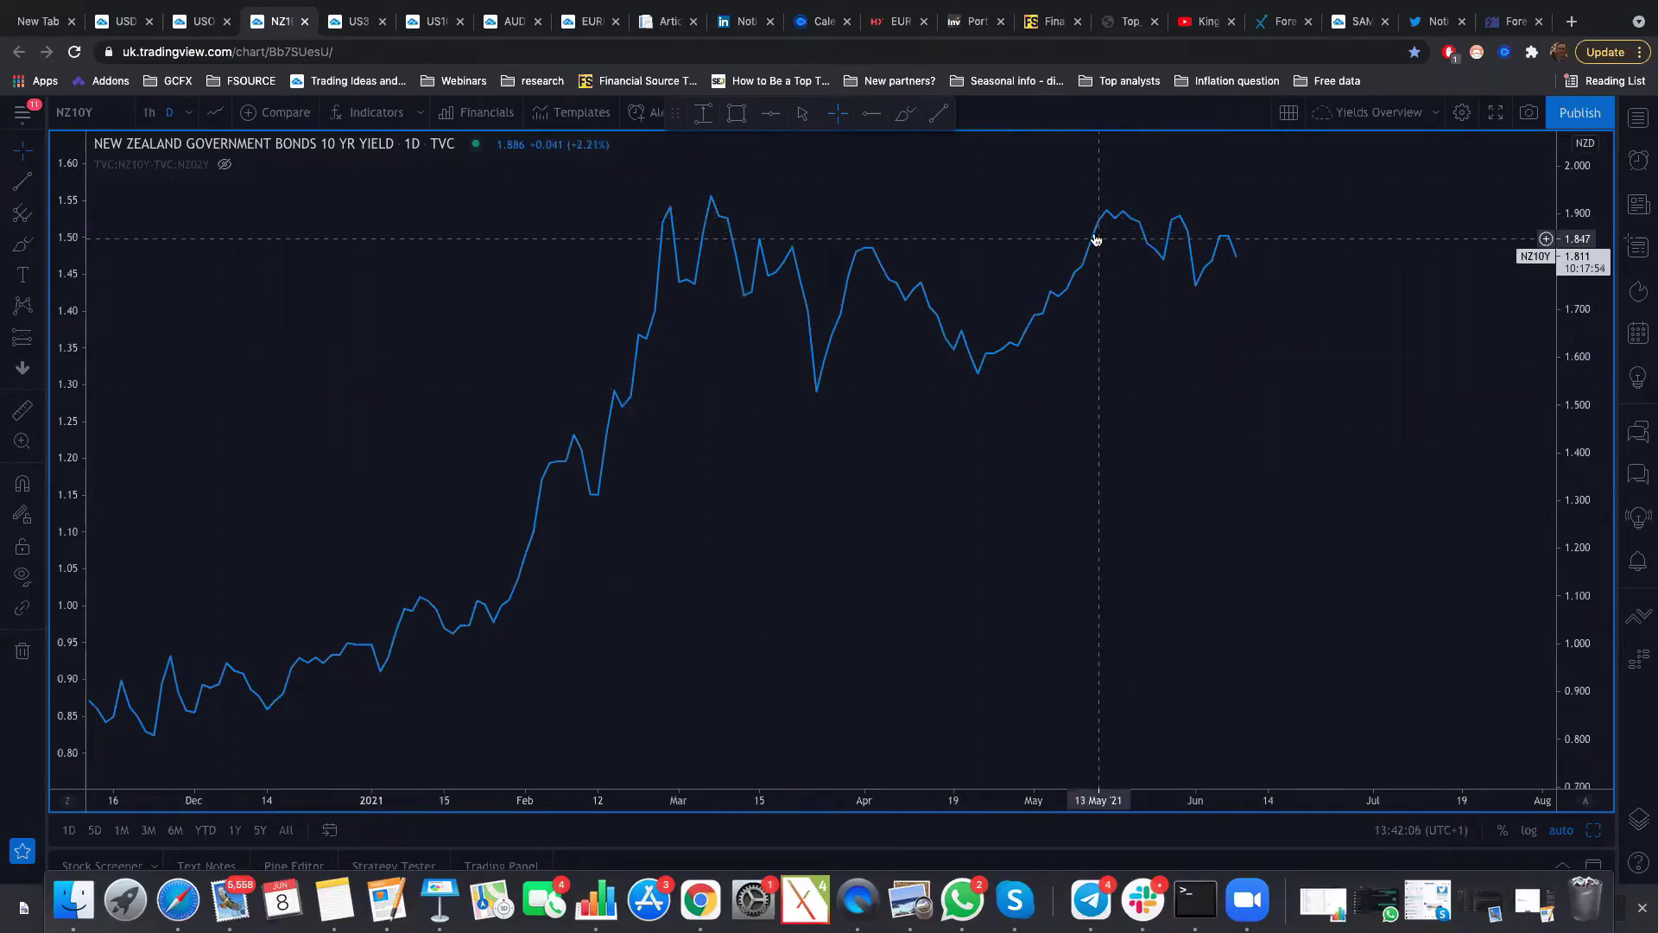
{"action": "left_click", "coordinate": [811, 749]}
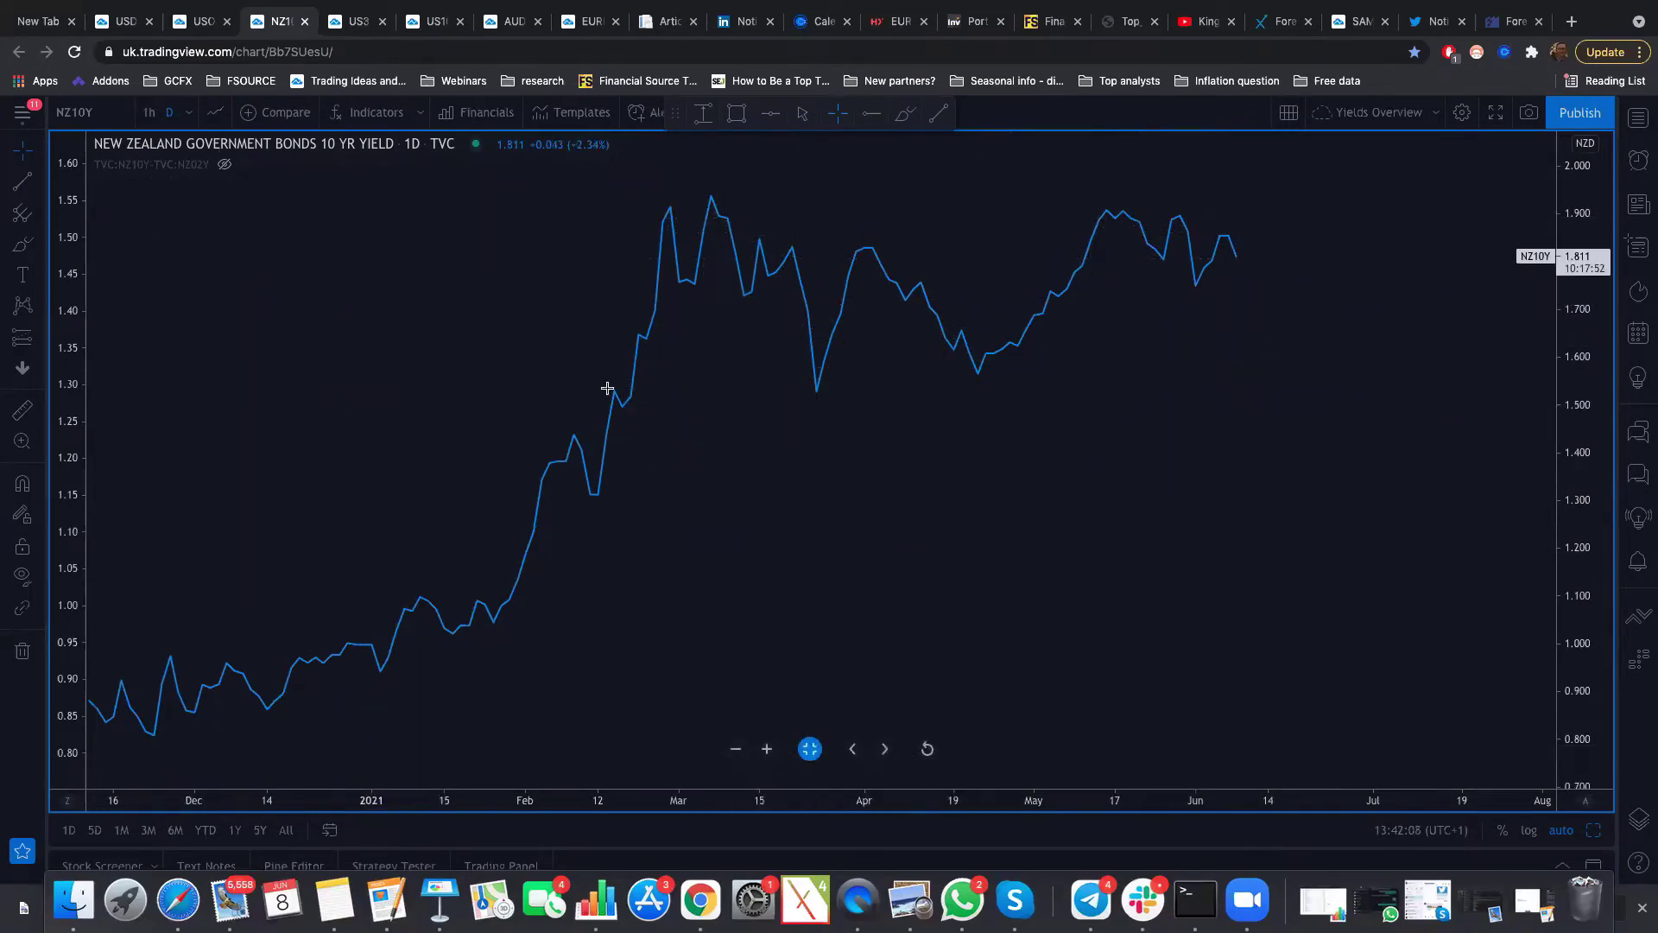
{"action": "left_click", "coordinate": [516, 30]}
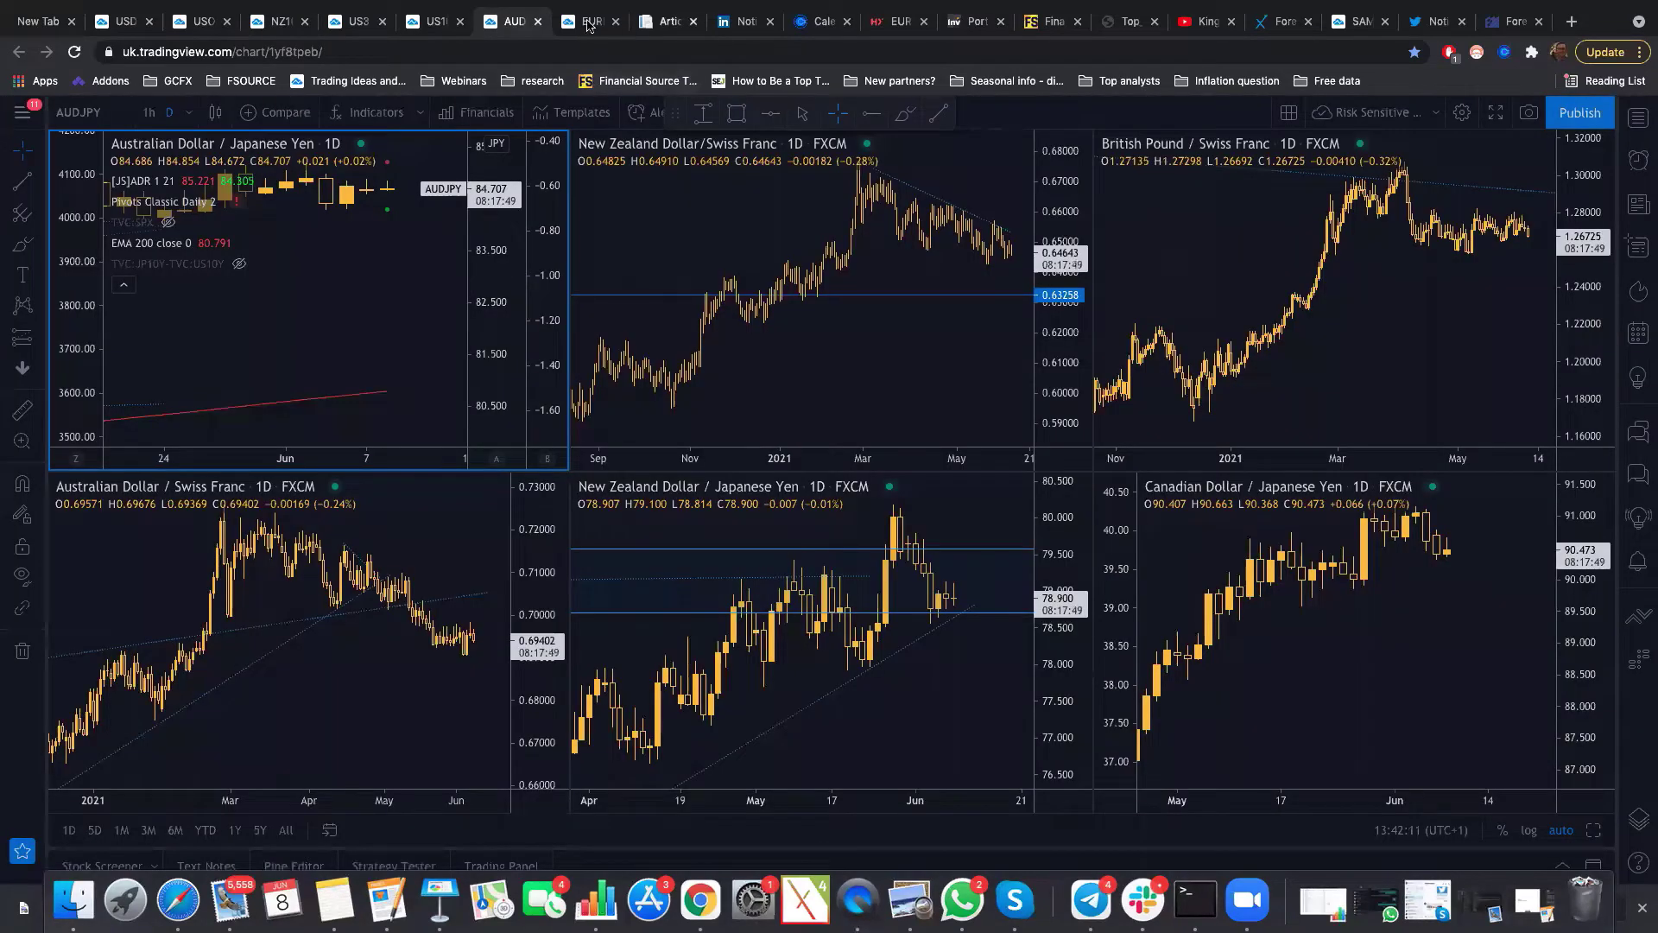
Step: Maximise the AUDNZD daily chart from the four-chart grid and inspect its blue support zone
{"action": "left_click", "coordinate": [588, 22]}
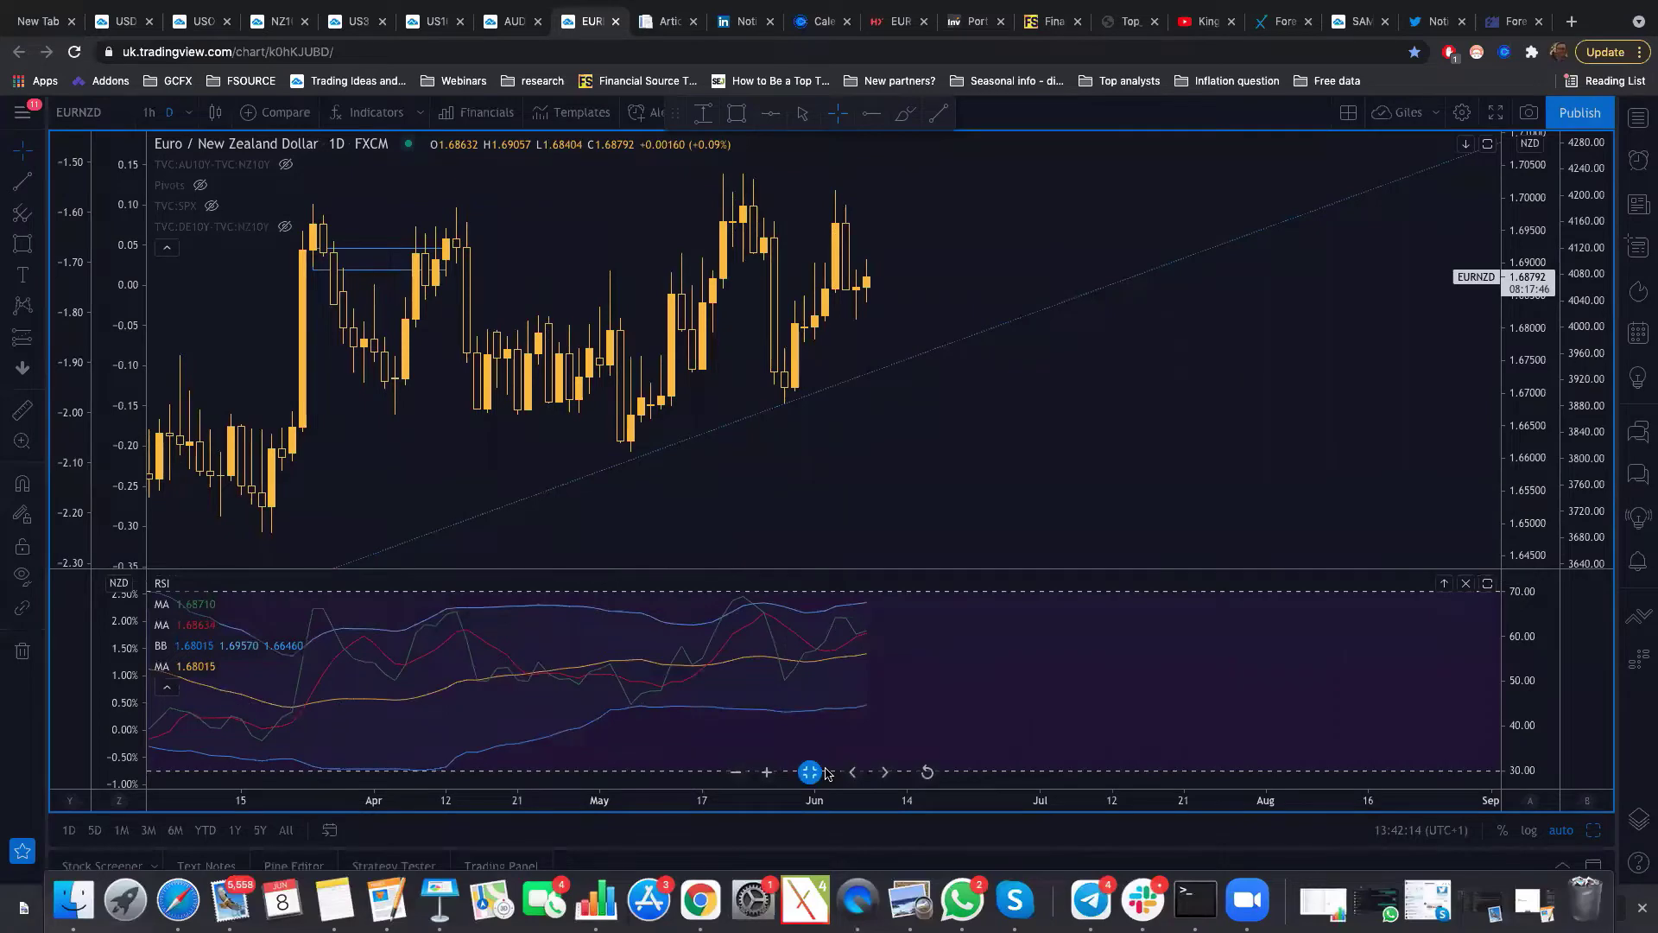
{"action": "left_click", "coordinate": [825, 770]}
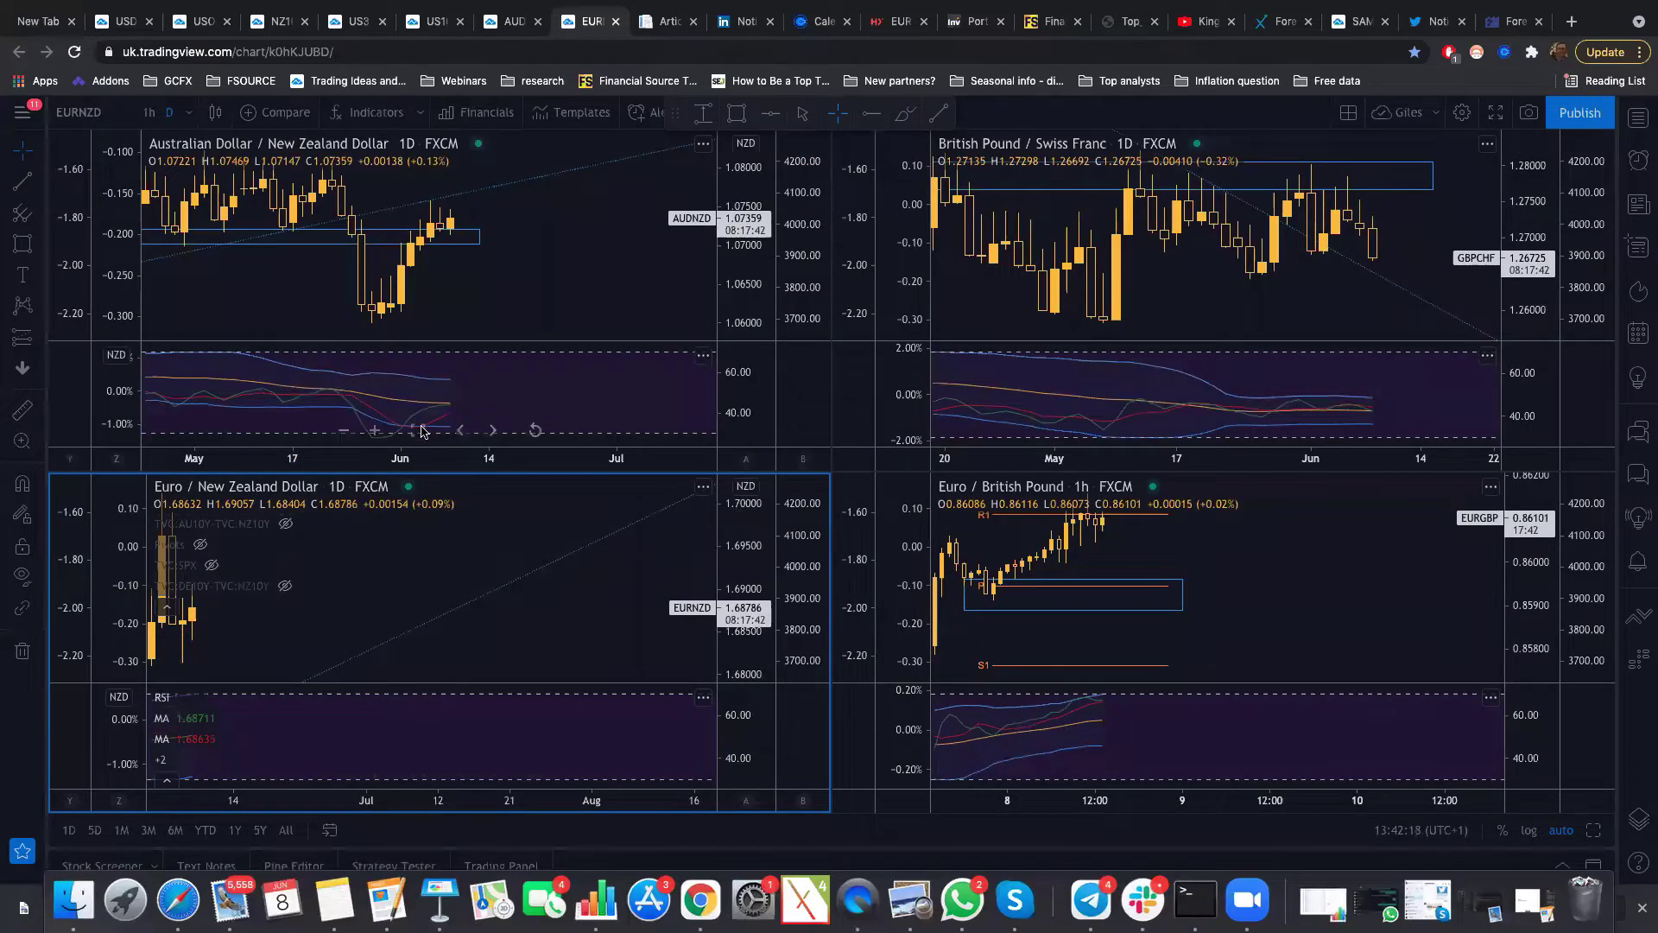
{"action": "left_click", "coordinate": [423, 431]}
{"action": "key", "text": "alt+Return"}
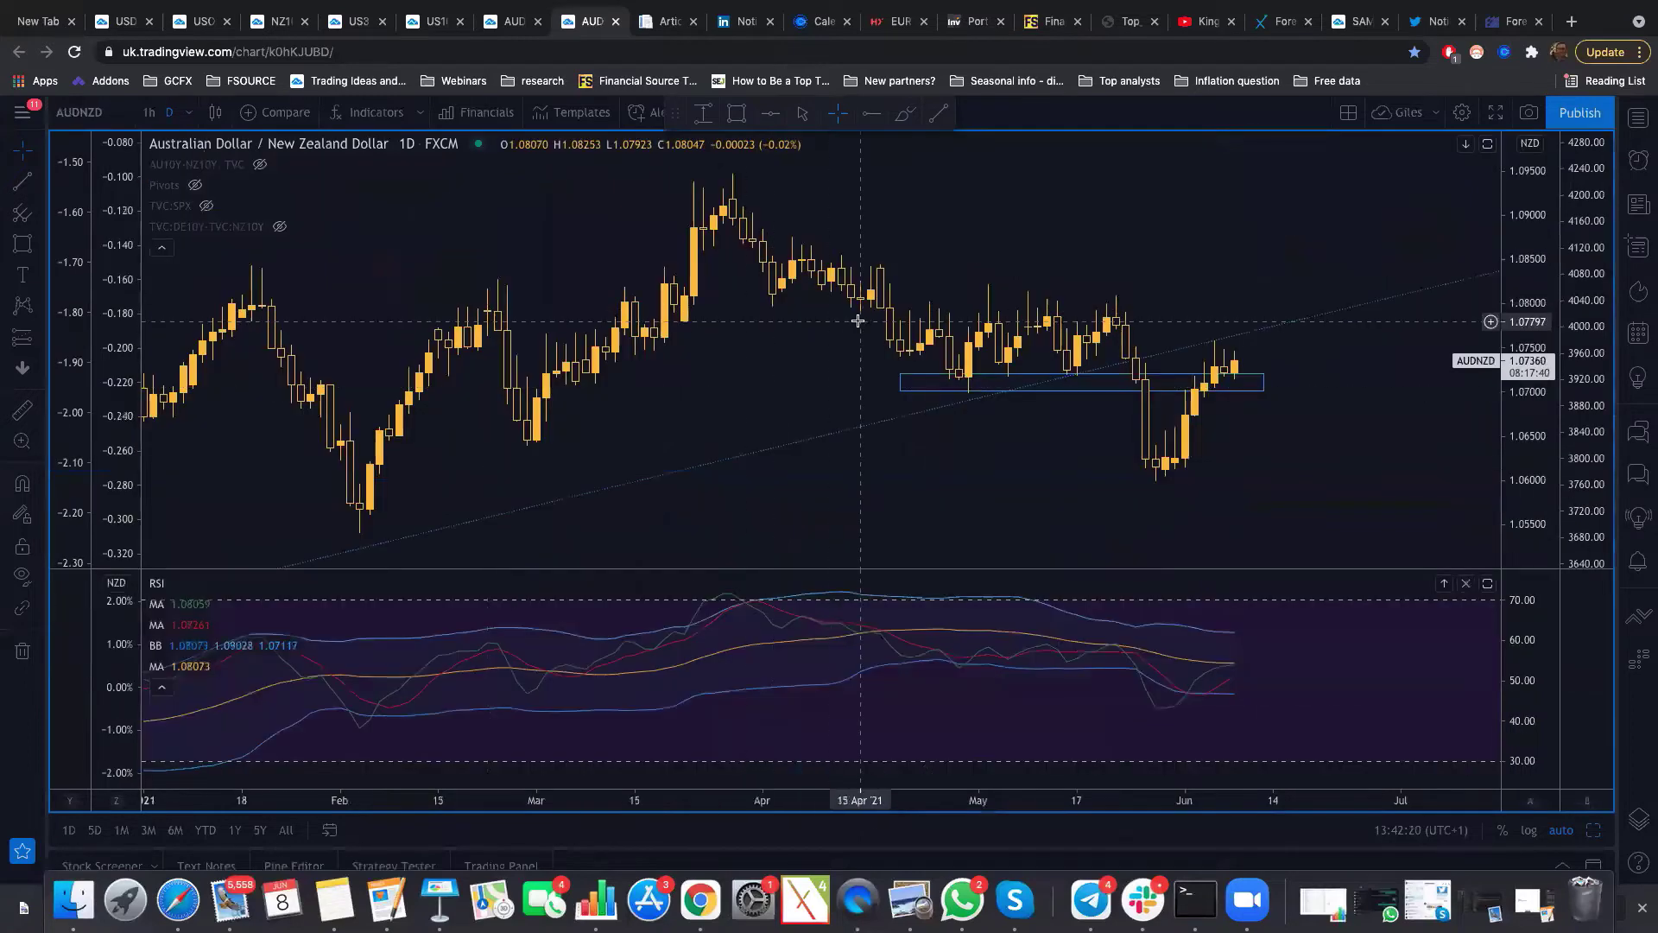
{"action": "scroll", "coordinate": [858, 321], "scroll_direction": "up", "scroll_amount": 5}
{"action": "left_click", "coordinate": [1019, 413]}
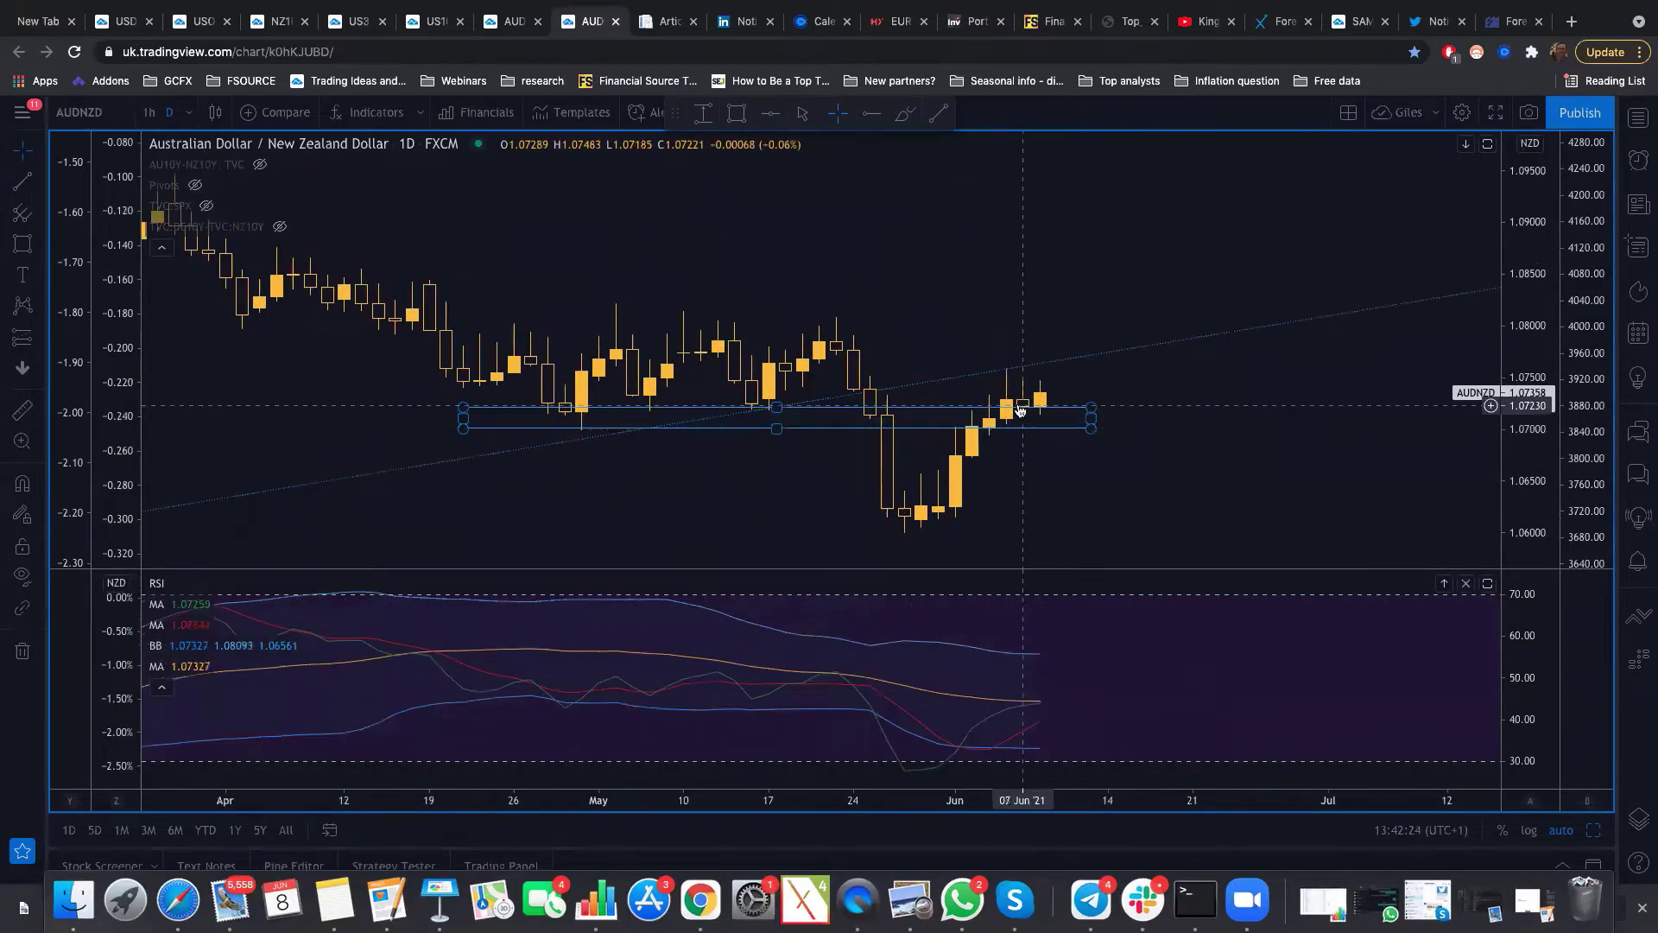
{"action": "left_click", "coordinate": [359, 162]}
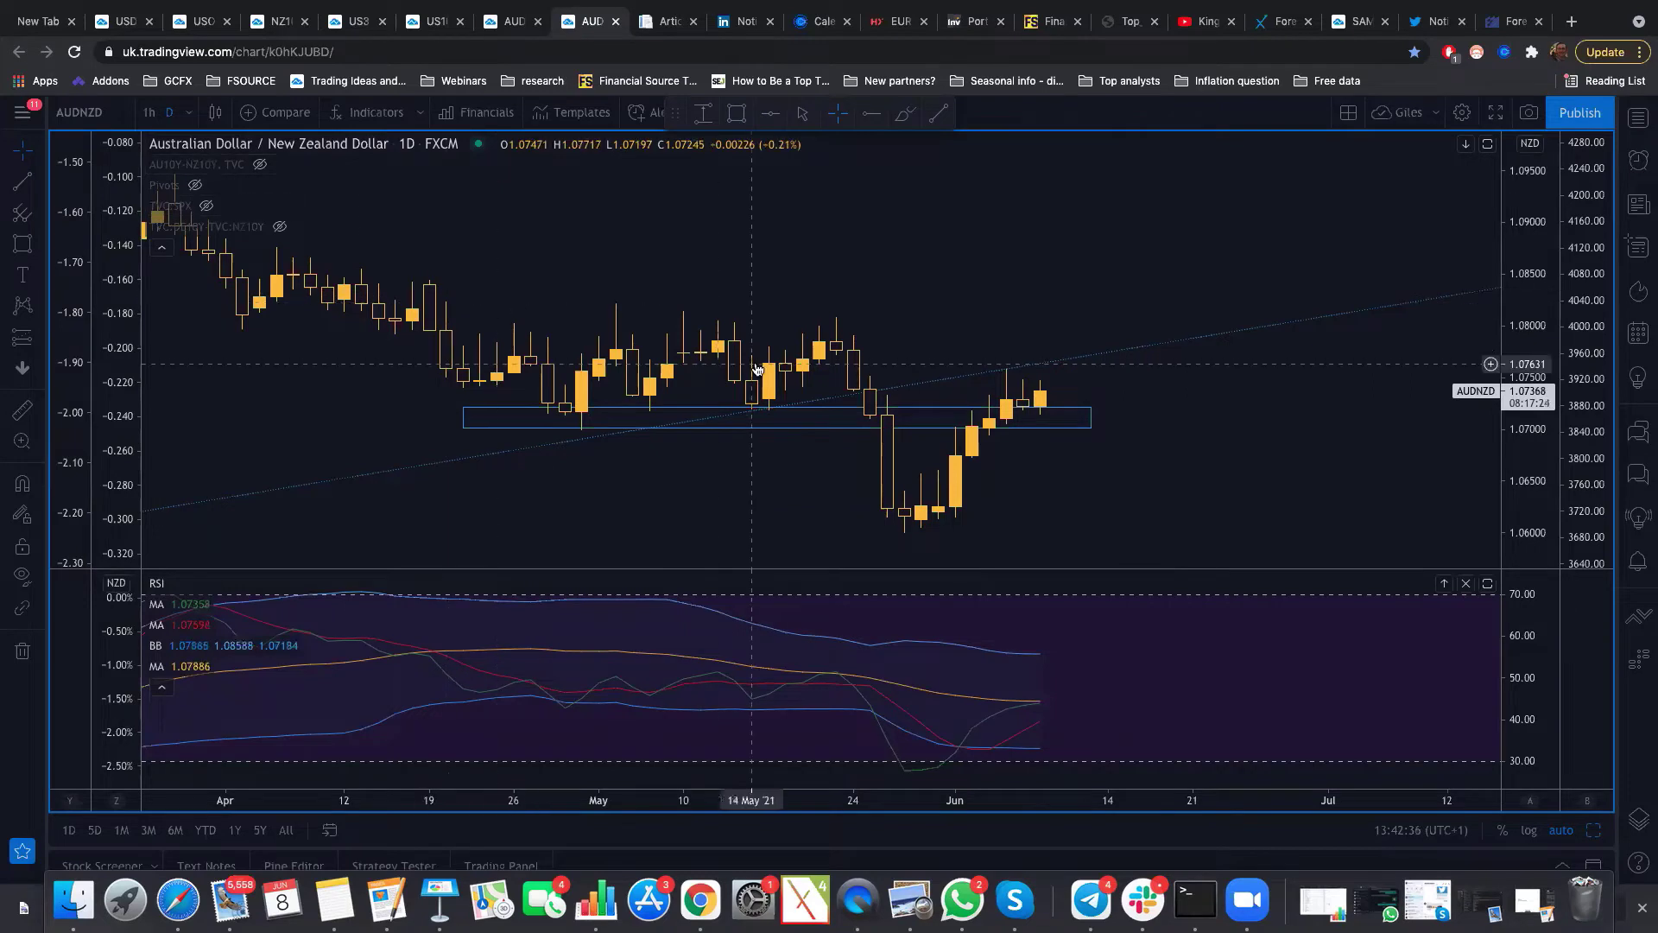
{"action": "scroll", "coordinate": [757, 369], "scroll_direction": "left", "scroll_amount": 3}
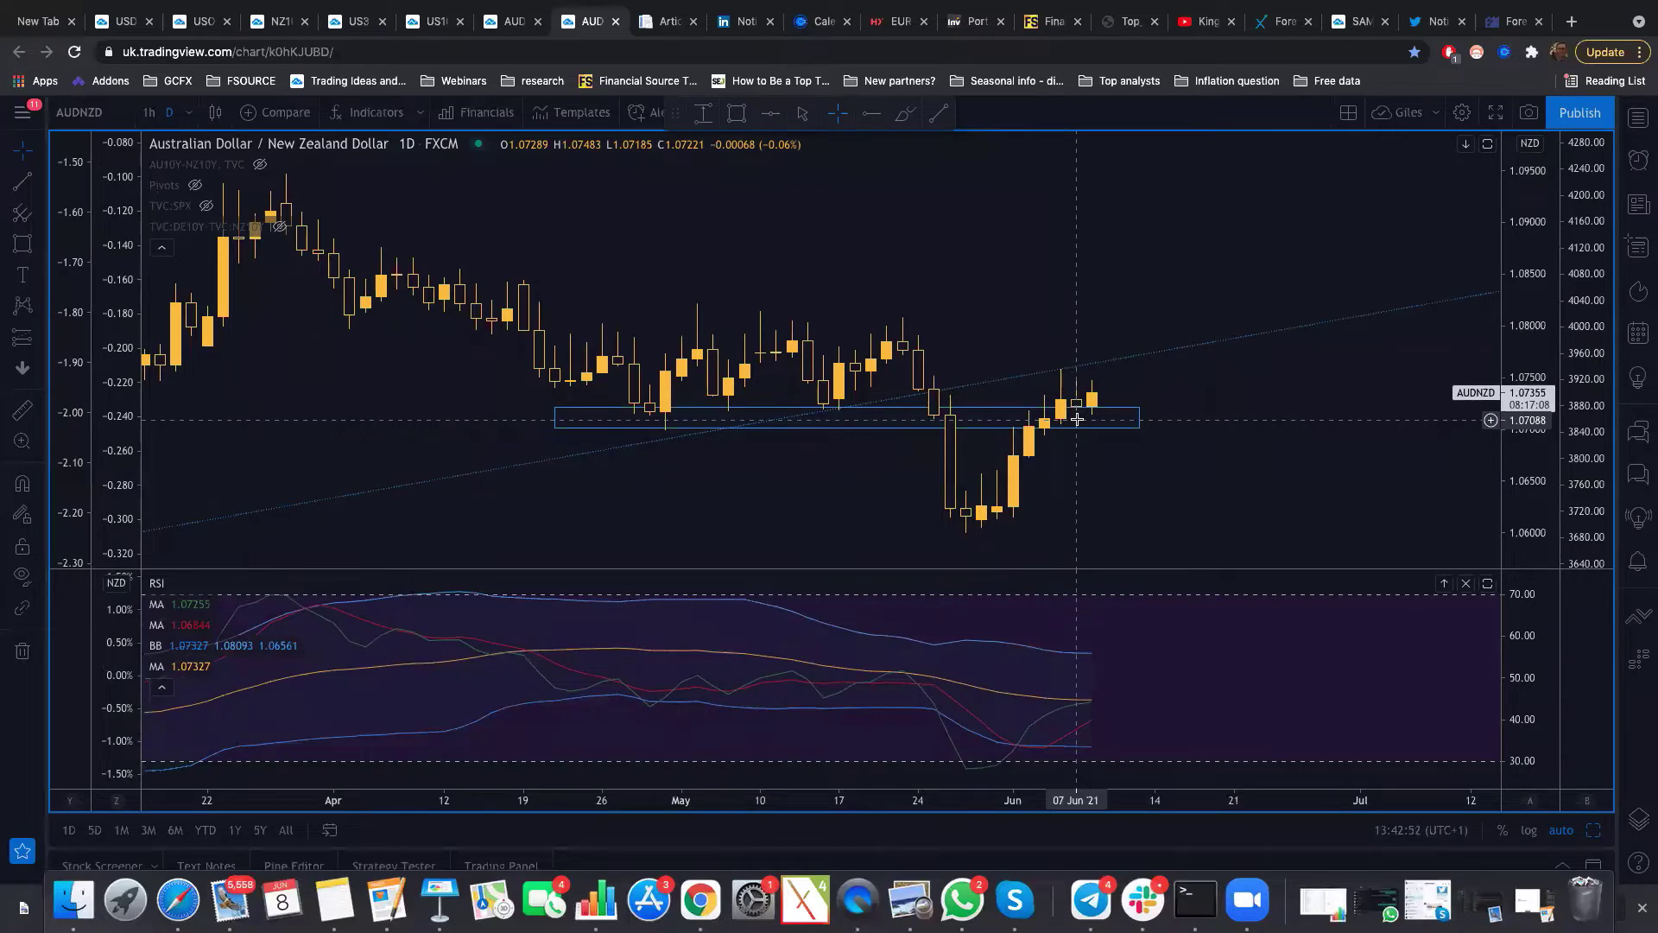
{"action": "scroll", "coordinate": [931, 425], "scroll_direction": "right", "scroll_amount": 5}
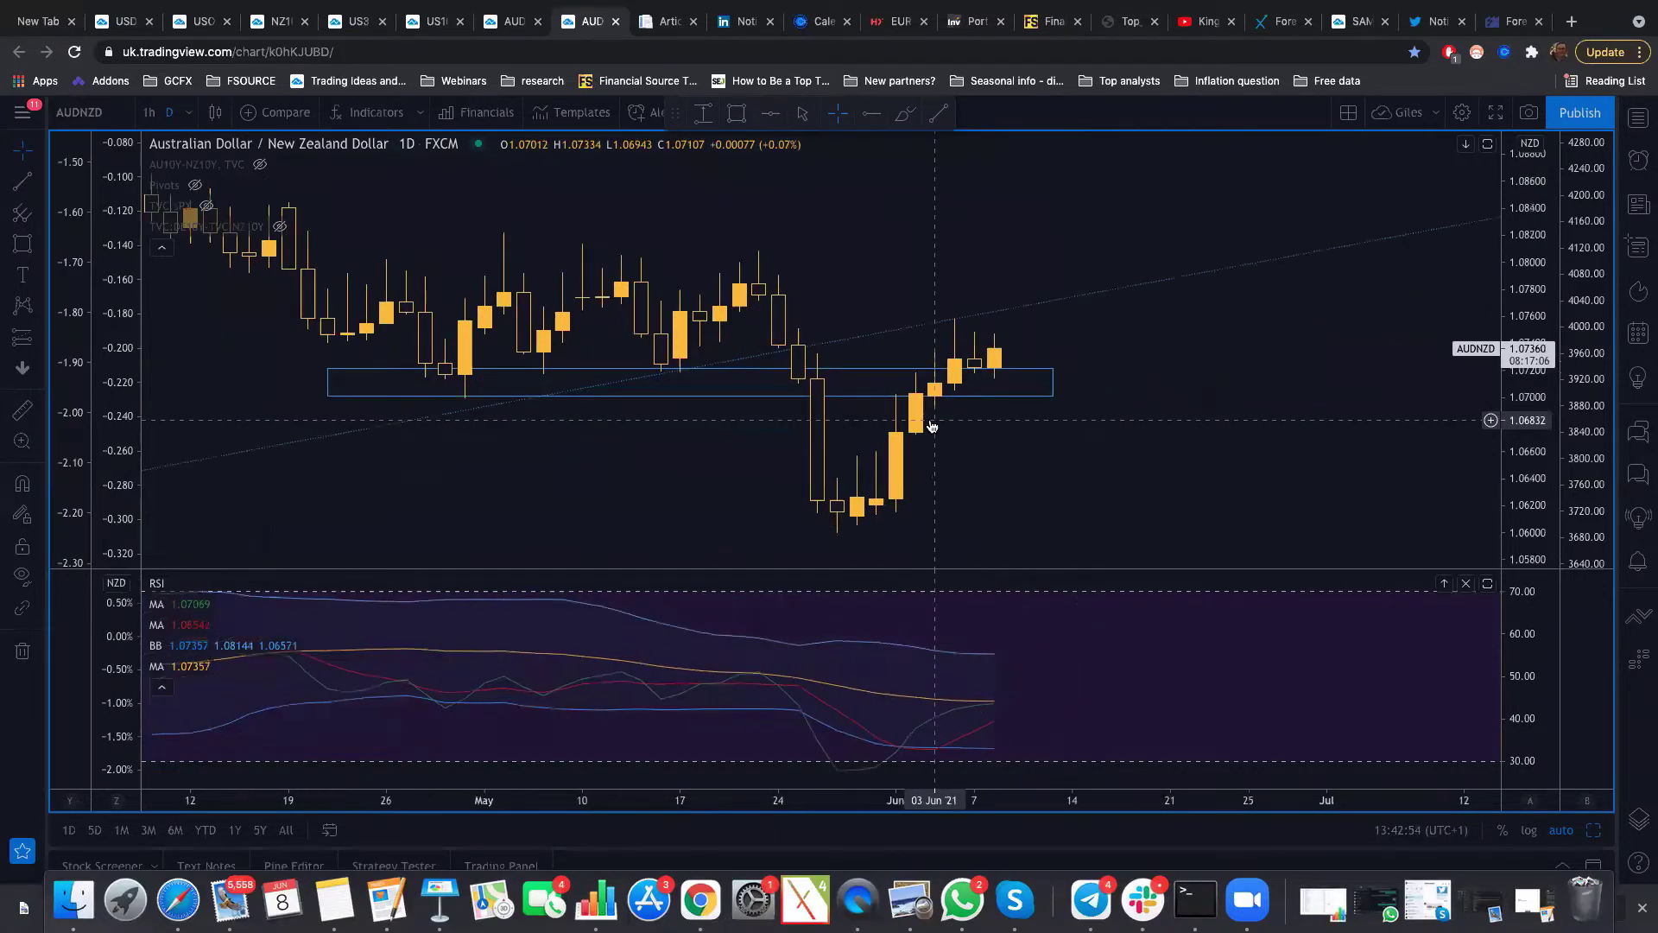
Step: Overlay the AU10Y-NZ10Y yield spread on AUDNZD to compare, then hide it again
{"action": "left_click", "coordinate": [949, 372]}
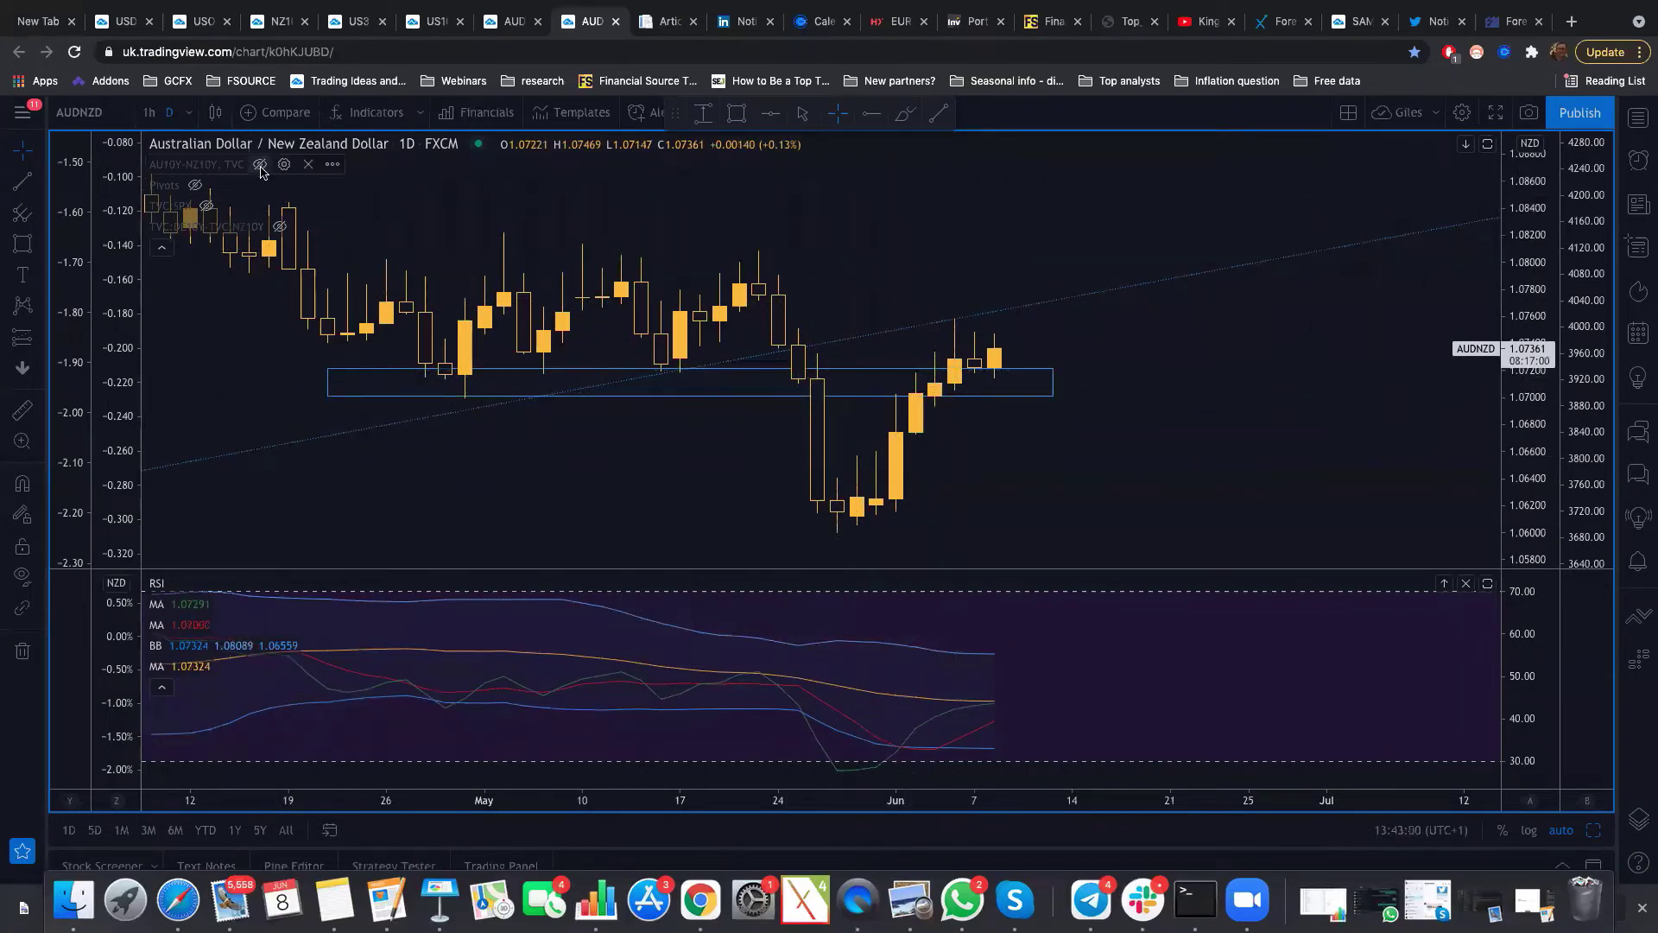
{"action": "left_click", "coordinate": [683, 414]}
{"action": "scroll", "coordinate": [822, 426], "scroll_direction": "down", "scroll_amount": 5}
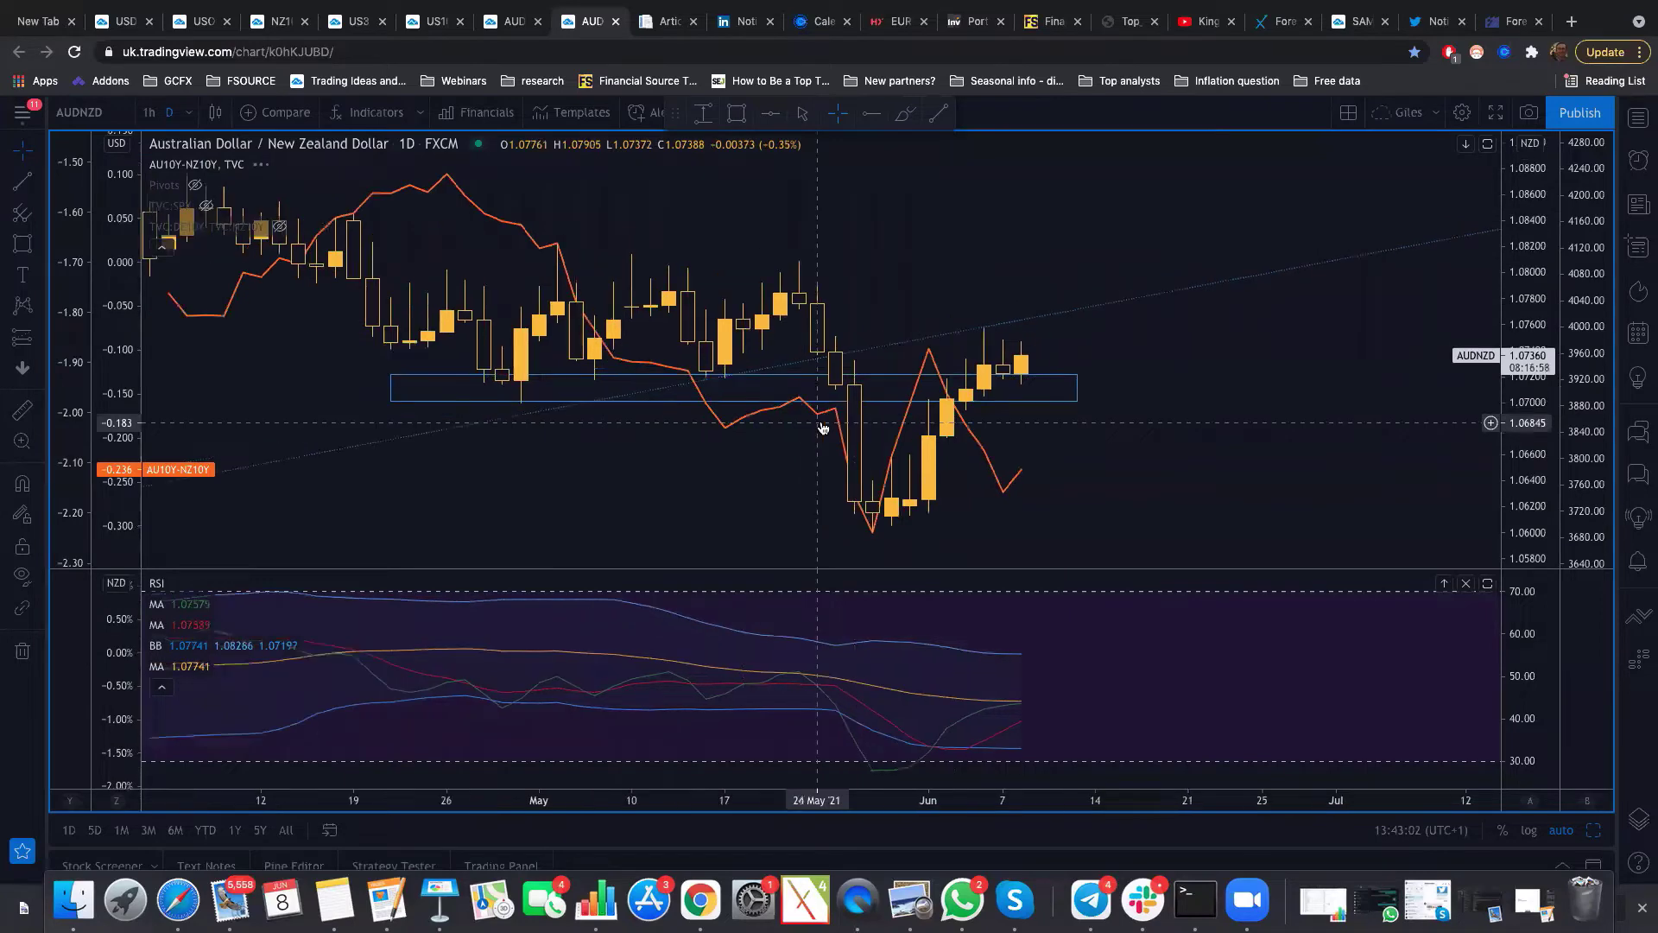
{"action": "scroll", "coordinate": [1016, 309], "scroll_direction": "down", "scroll_amount": 5}
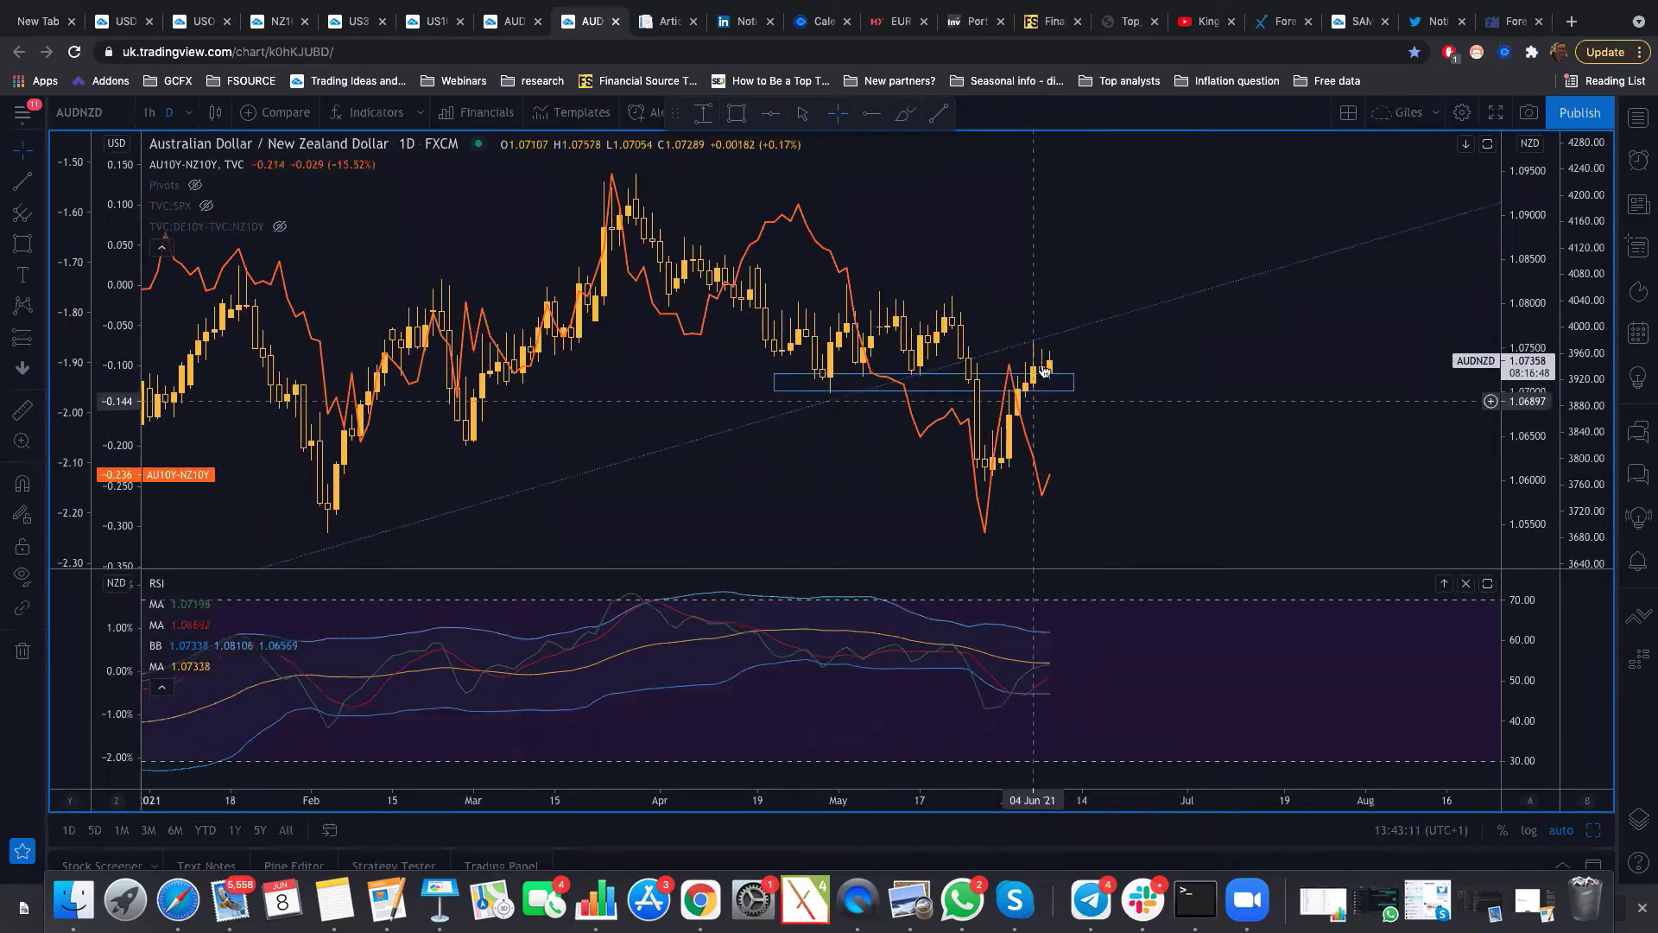
{"action": "scroll", "coordinate": [605, 285], "scroll_direction": "up", "scroll_amount": 2}
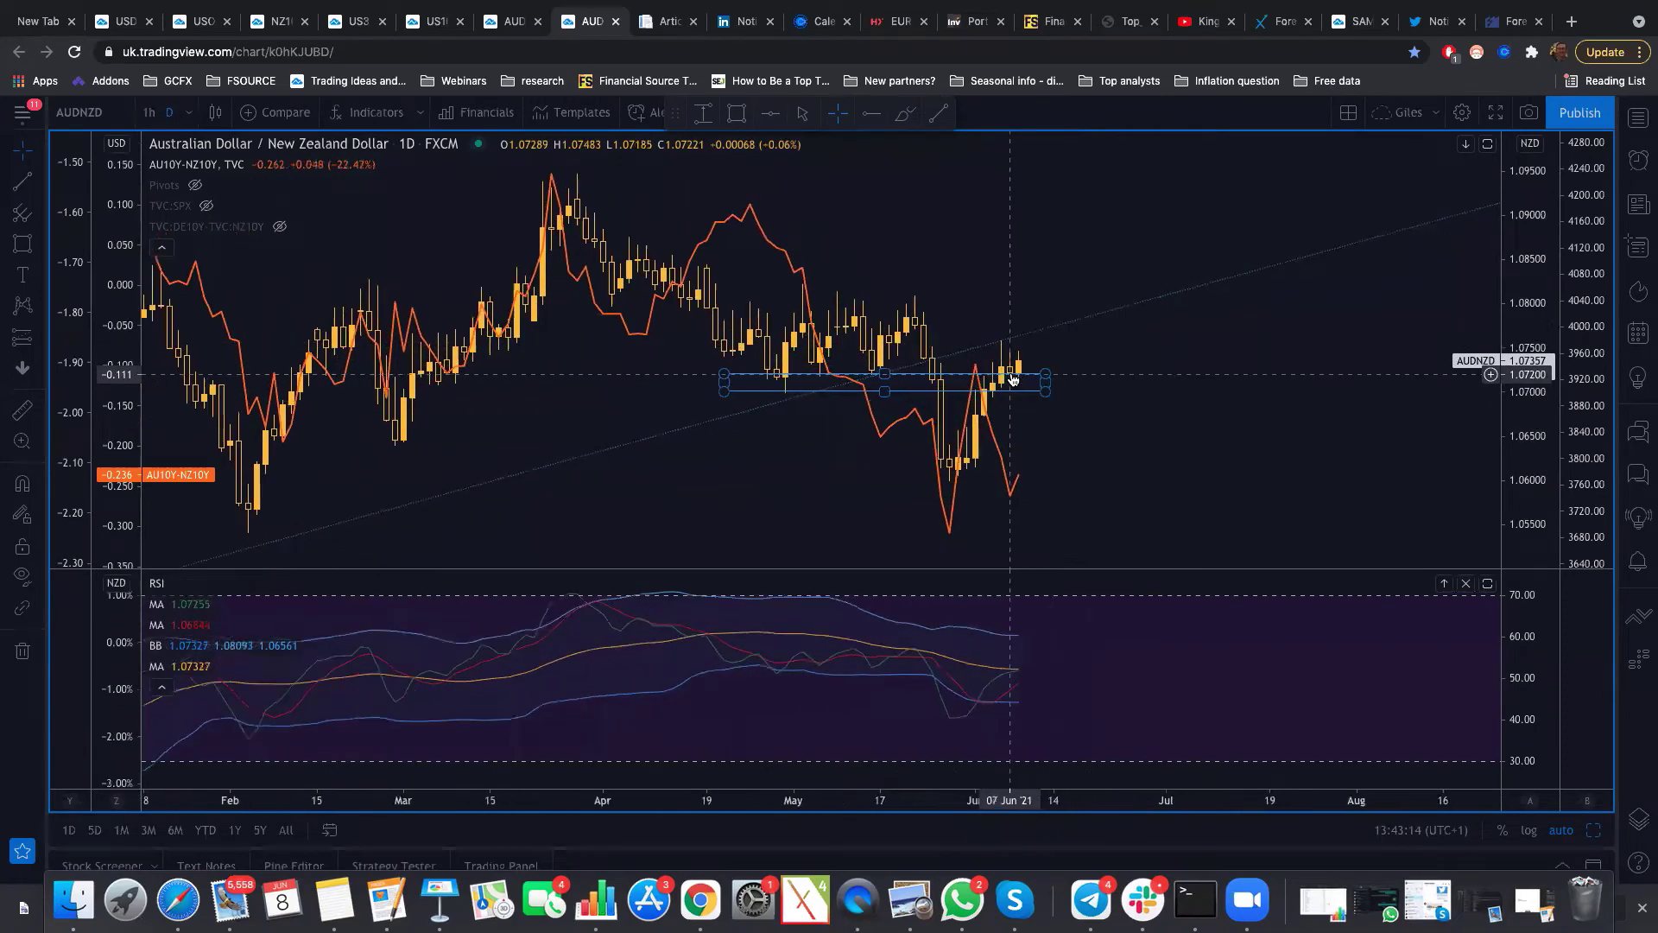
{"action": "left_click", "coordinate": [259, 164]}
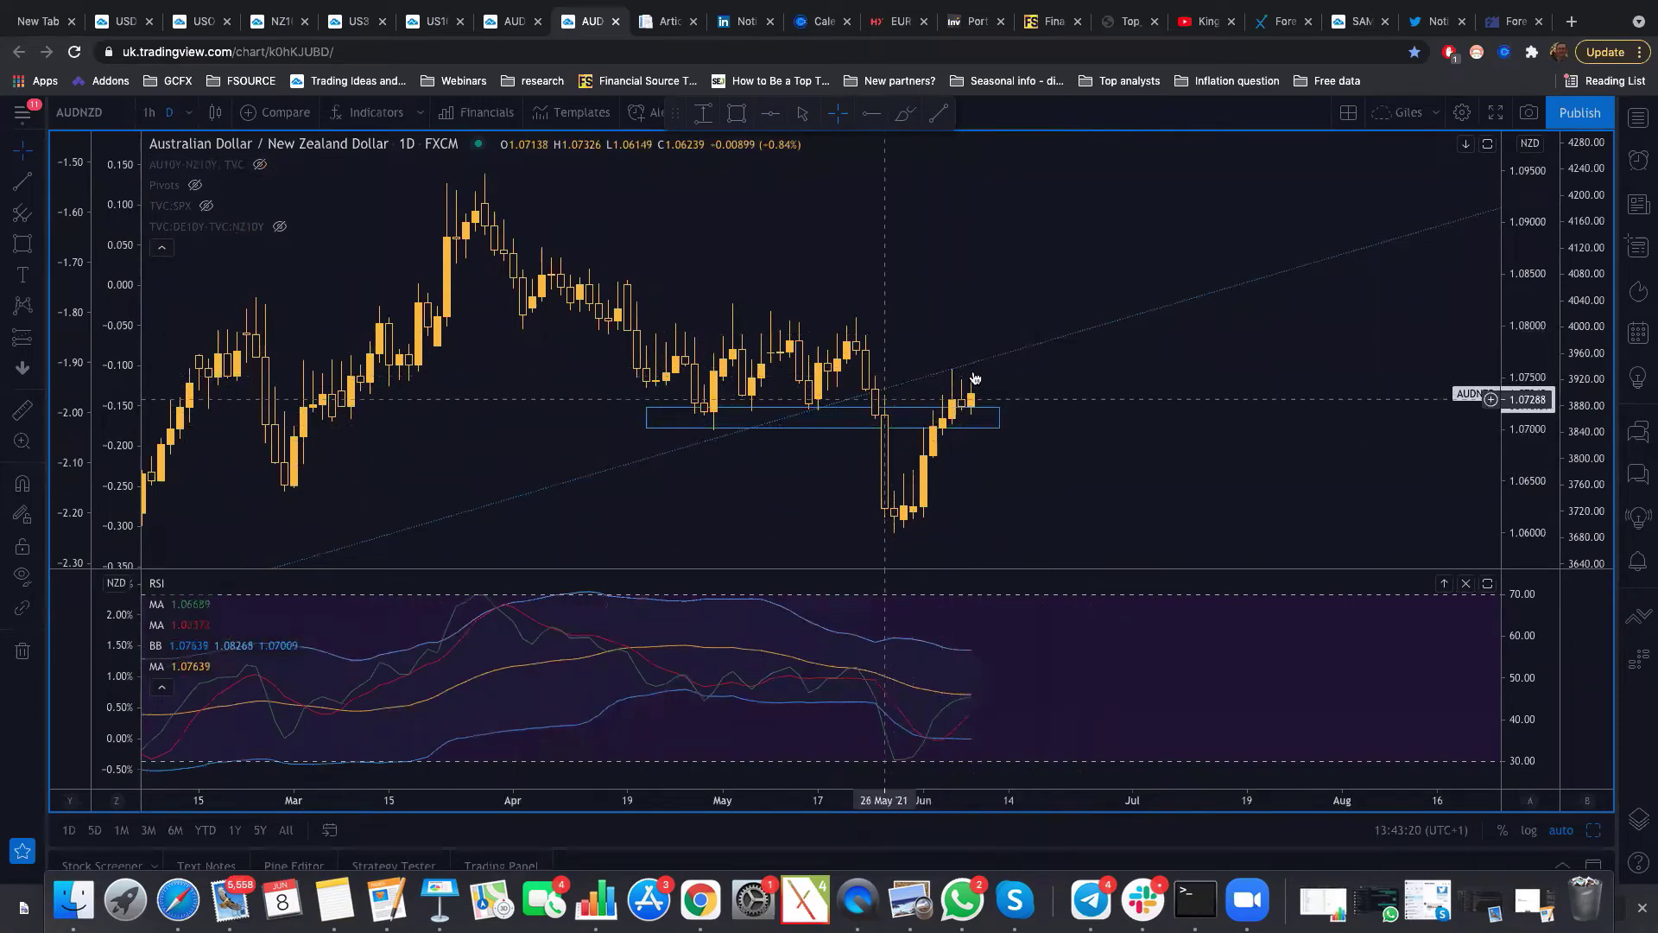
{"action": "scroll", "coordinate": [926, 406], "scroll_direction": "left", "scroll_amount": 5}
{"action": "scroll", "coordinate": [471, 547], "scroll_direction": "down", "scroll_amount": 5}
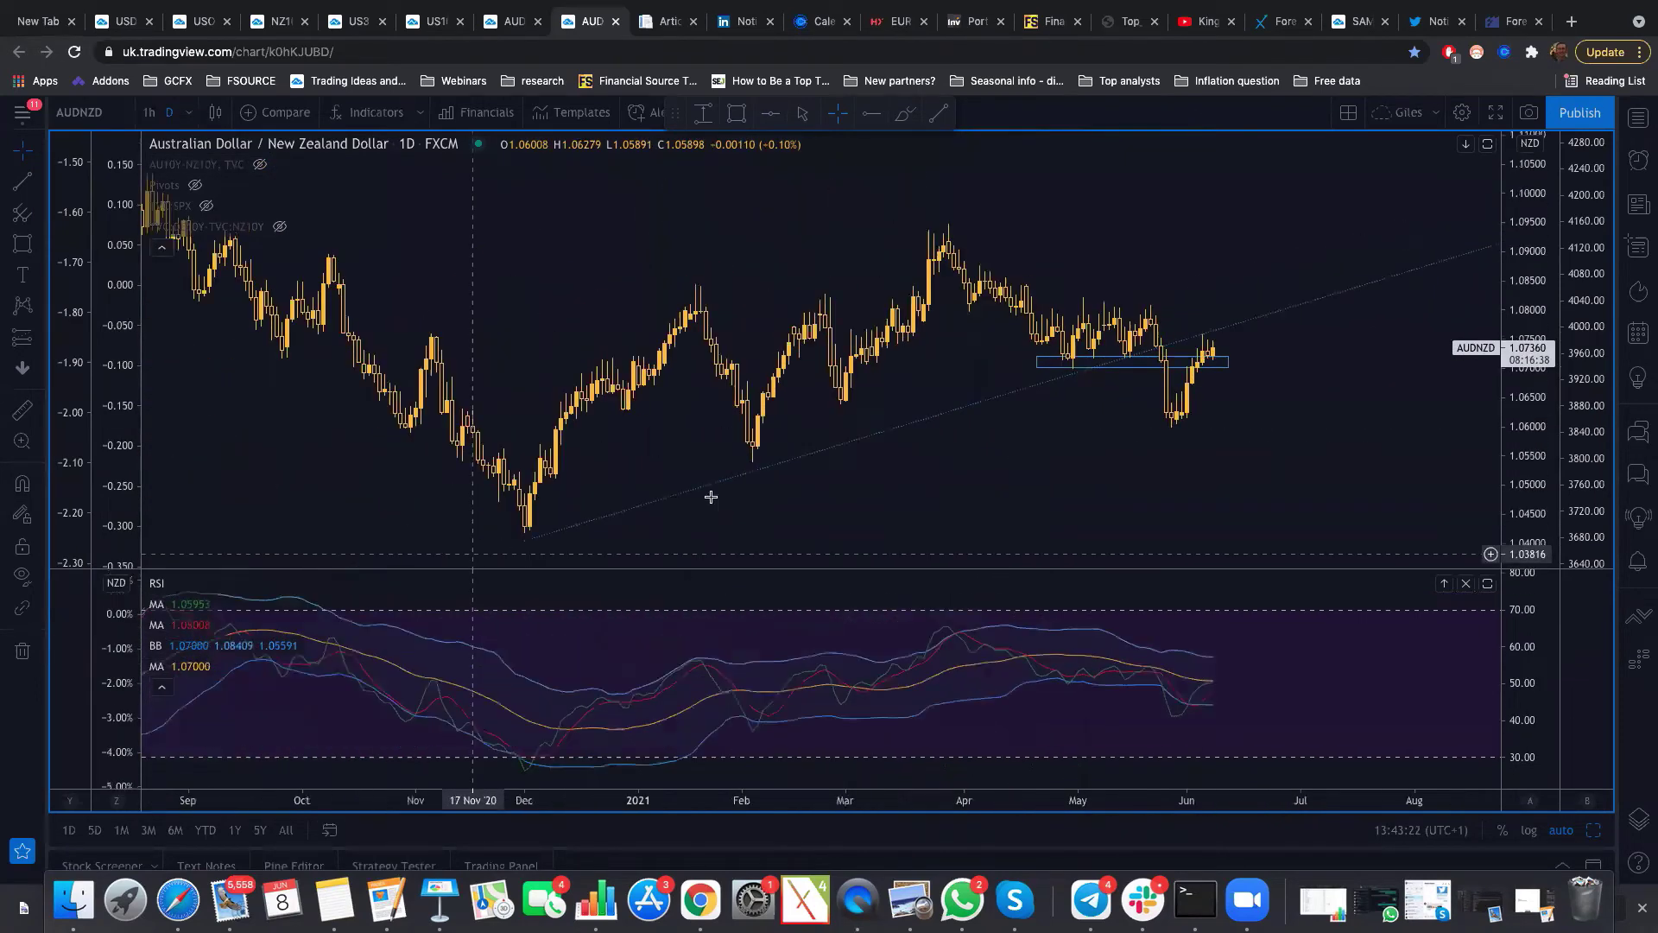
{"action": "scroll", "coordinate": [1221, 348], "scroll_direction": "up", "scroll_amount": 3}
{"action": "scroll", "coordinate": [1217, 343], "scroll_direction": "right", "scroll_amount": 5}
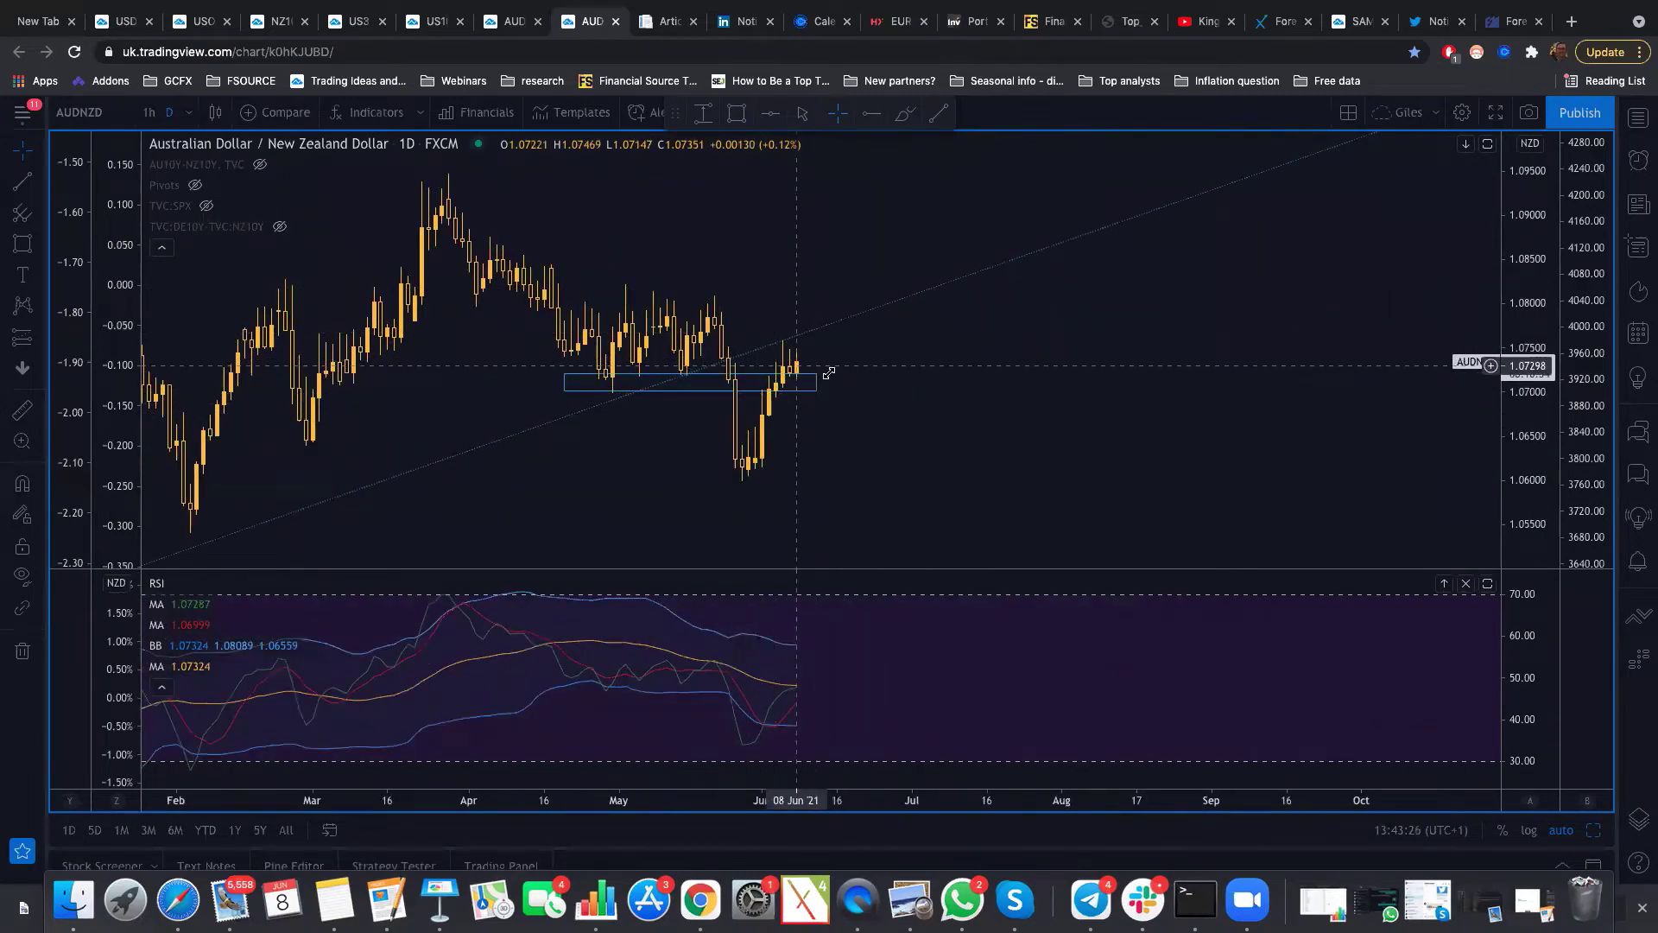
{"action": "scroll", "coordinate": [788, 382], "scroll_direction": "left", "scroll_amount": 3}
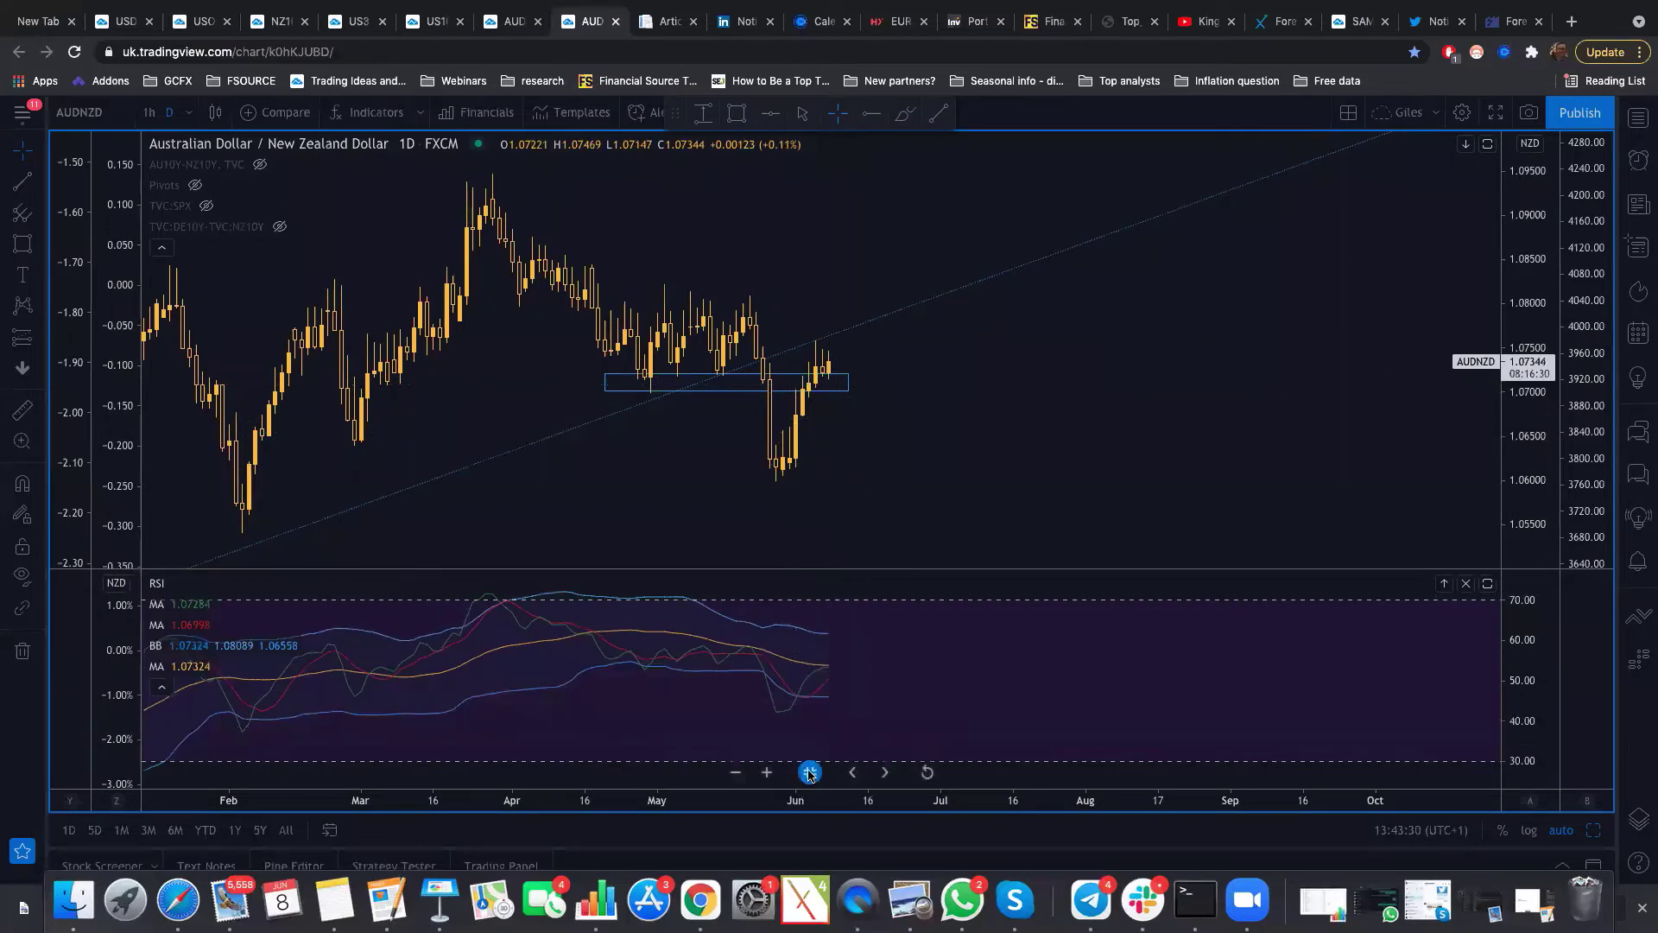
Step: Return to the four-chart grid and maximise the EURNZD chart with Alt+Enter
{"action": "left_click", "coordinate": [811, 775]}
{"action": "scroll", "coordinate": [433, 333], "scroll_direction": "left", "scroll_amount": 3}
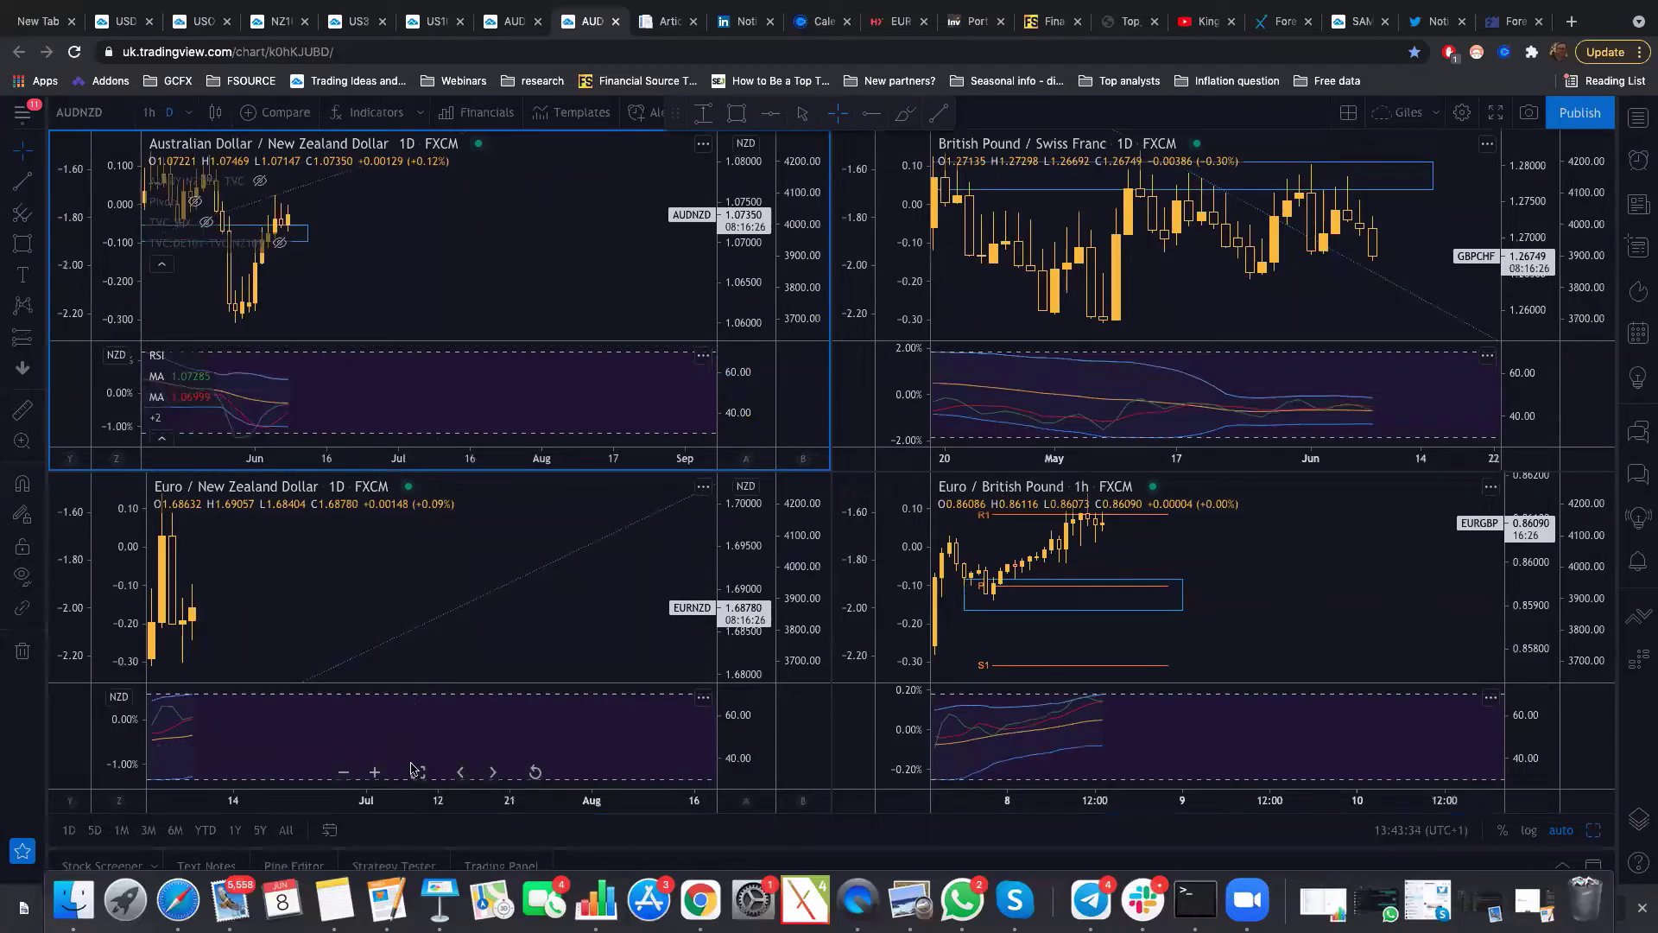
{"action": "key", "text": "alt+Return"}
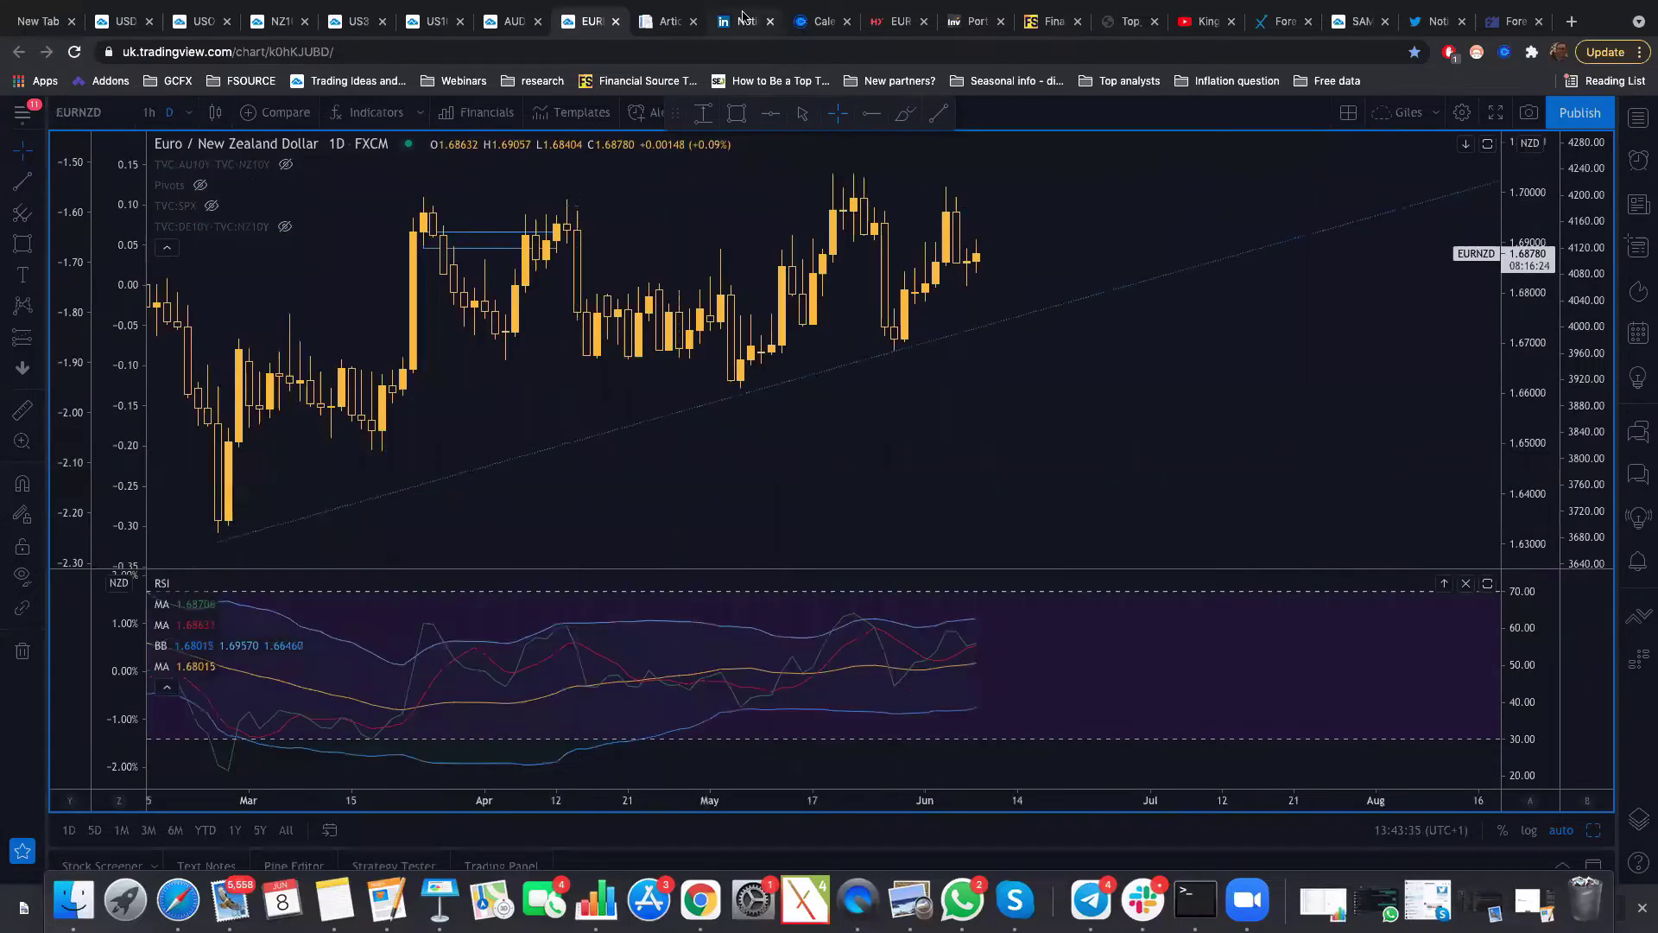
{"action": "key", "text": "ctrl+Up"}
Step: Show Keynote slide 11 with the Eurozone vaccination chart
{"action": "left_click", "coordinate": [671, 52]}
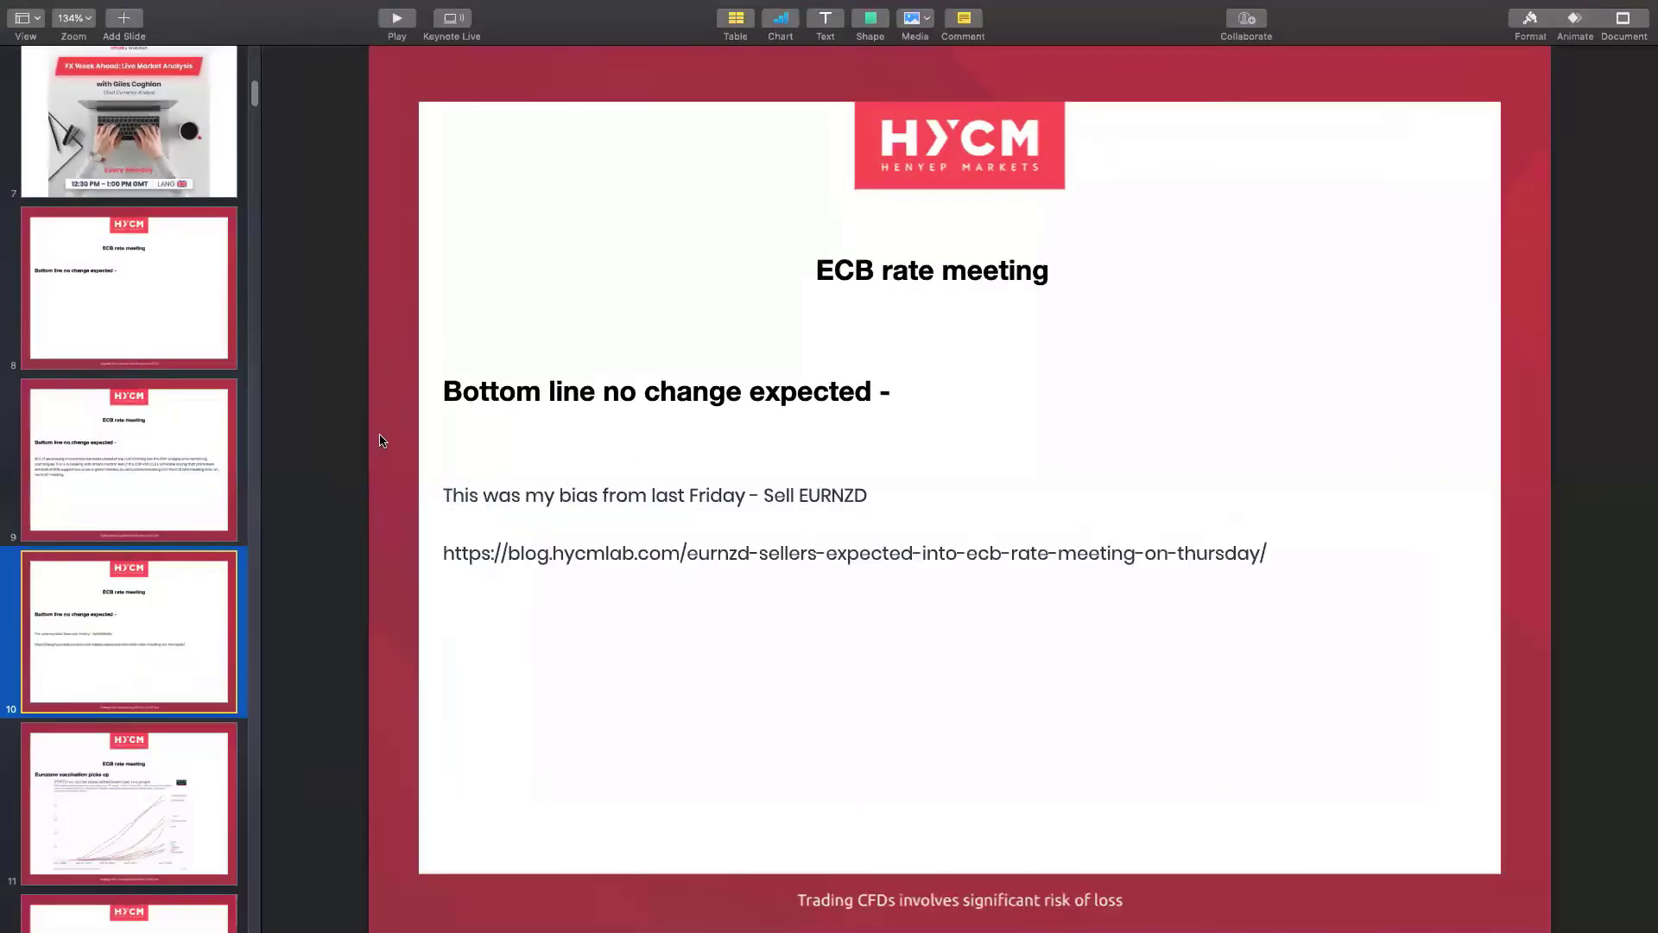
{"action": "scroll", "coordinate": [114, 553], "scroll_direction": "down", "scroll_amount": 1}
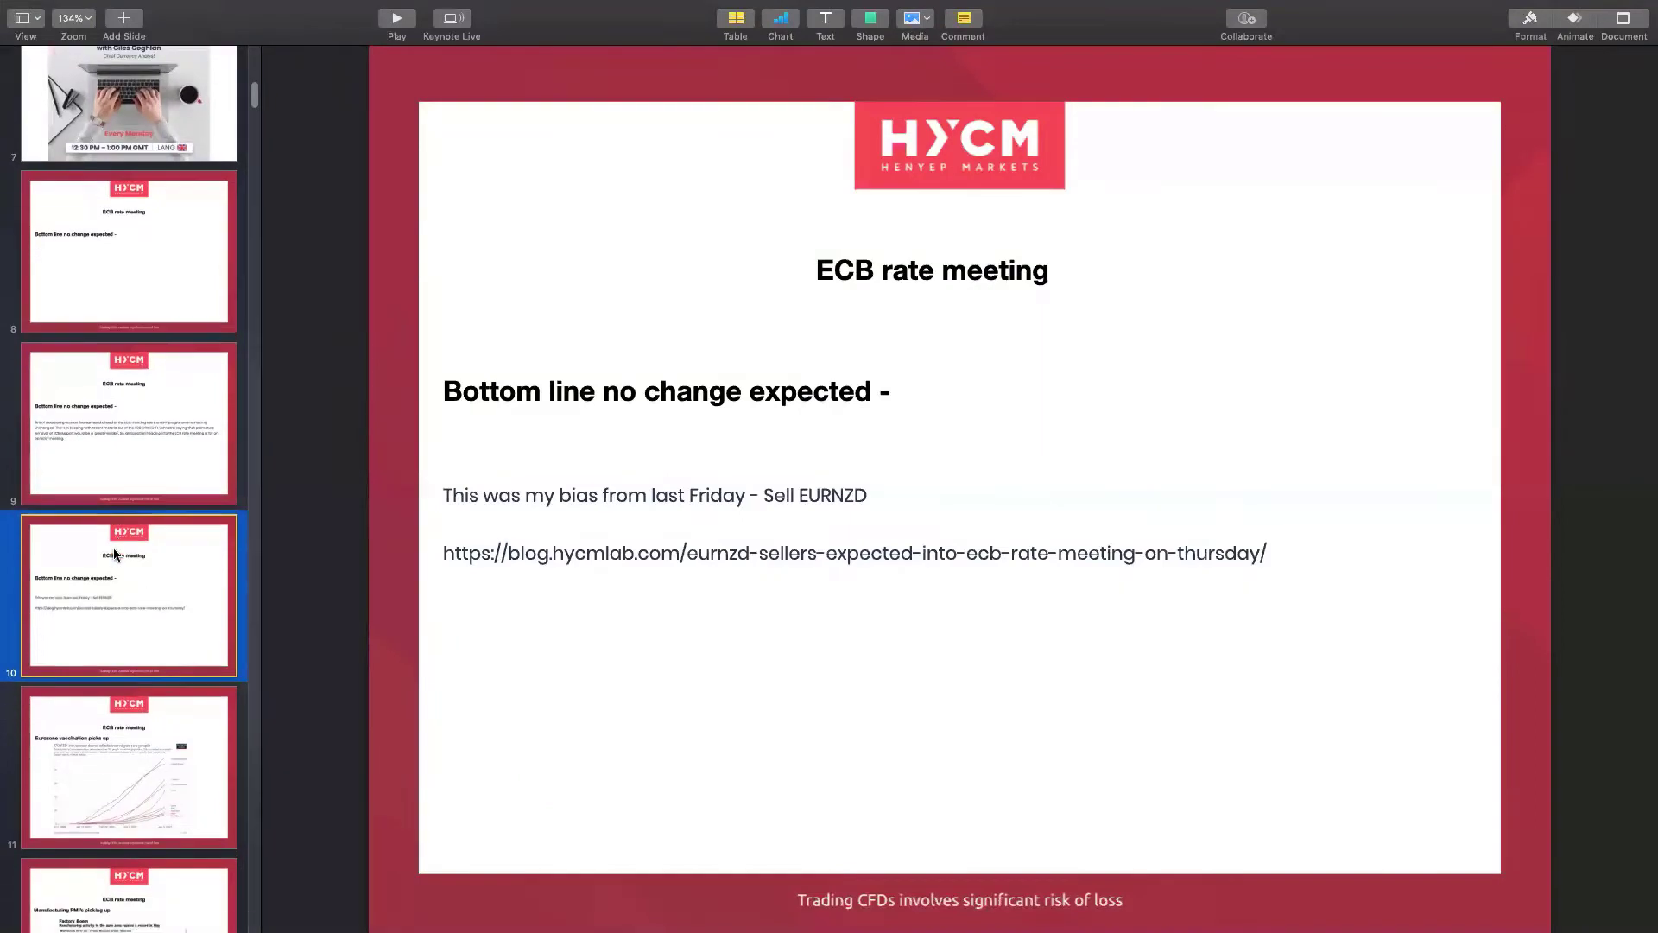
{"action": "left_click", "coordinate": [91, 728]}
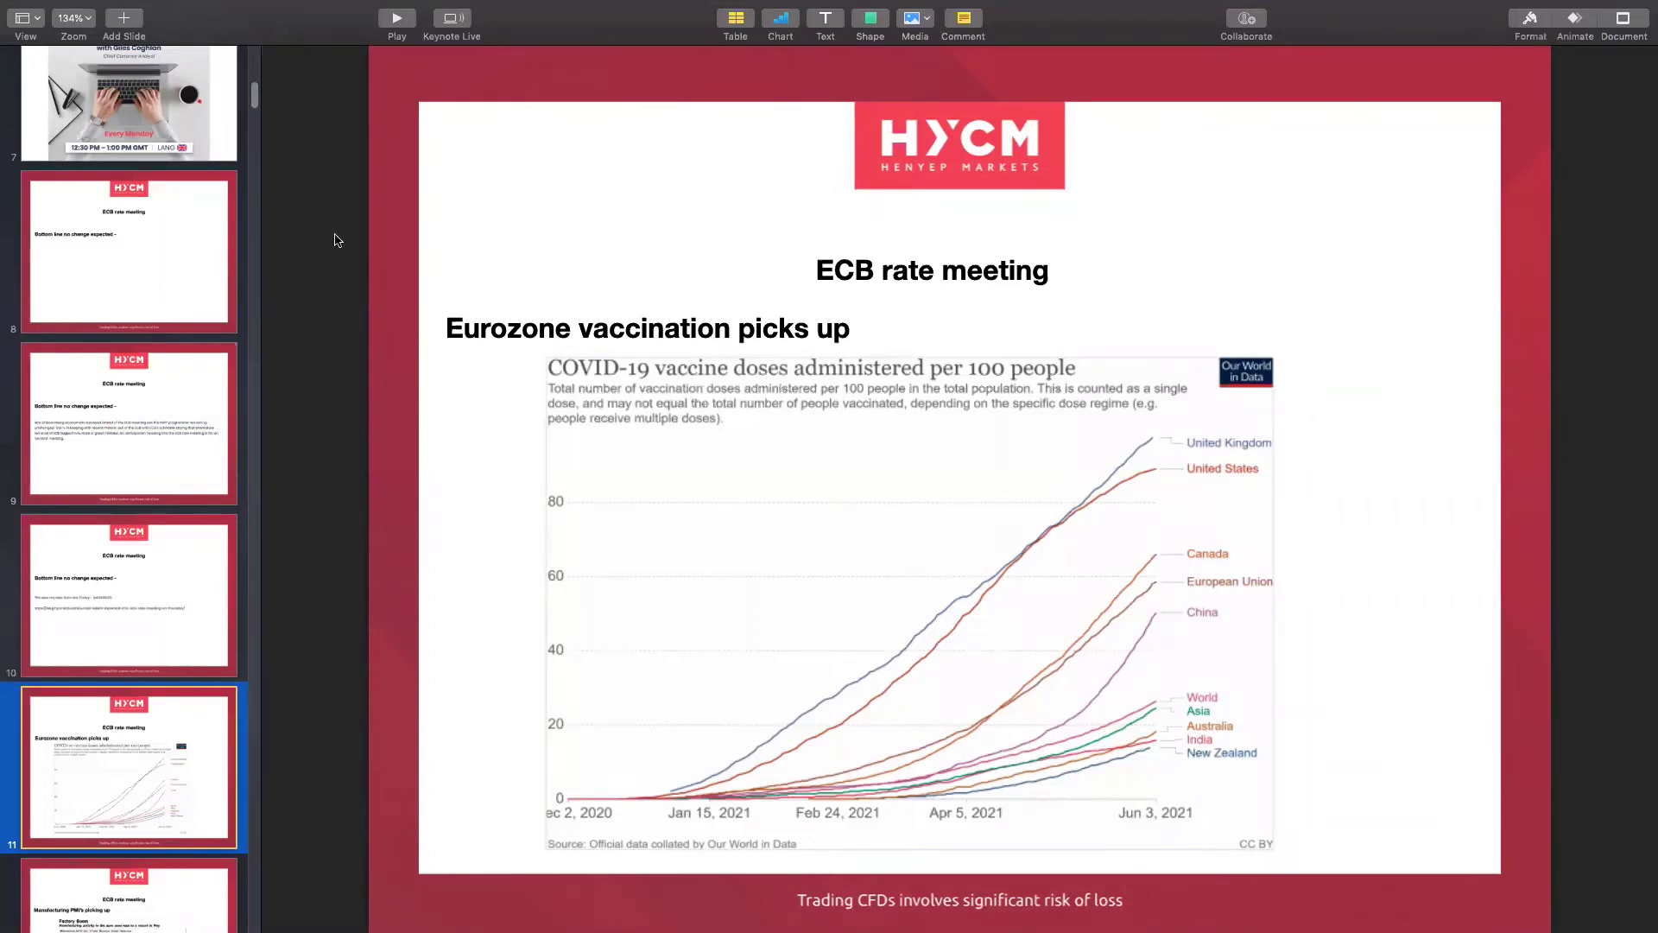
Step: Return to Chrome via Mission Control and bring up TradingView's USD forex majors layout
{"action": "mouse_move", "coordinate": [517, 4]}
{"action": "key", "text": "ctrl+Up"}
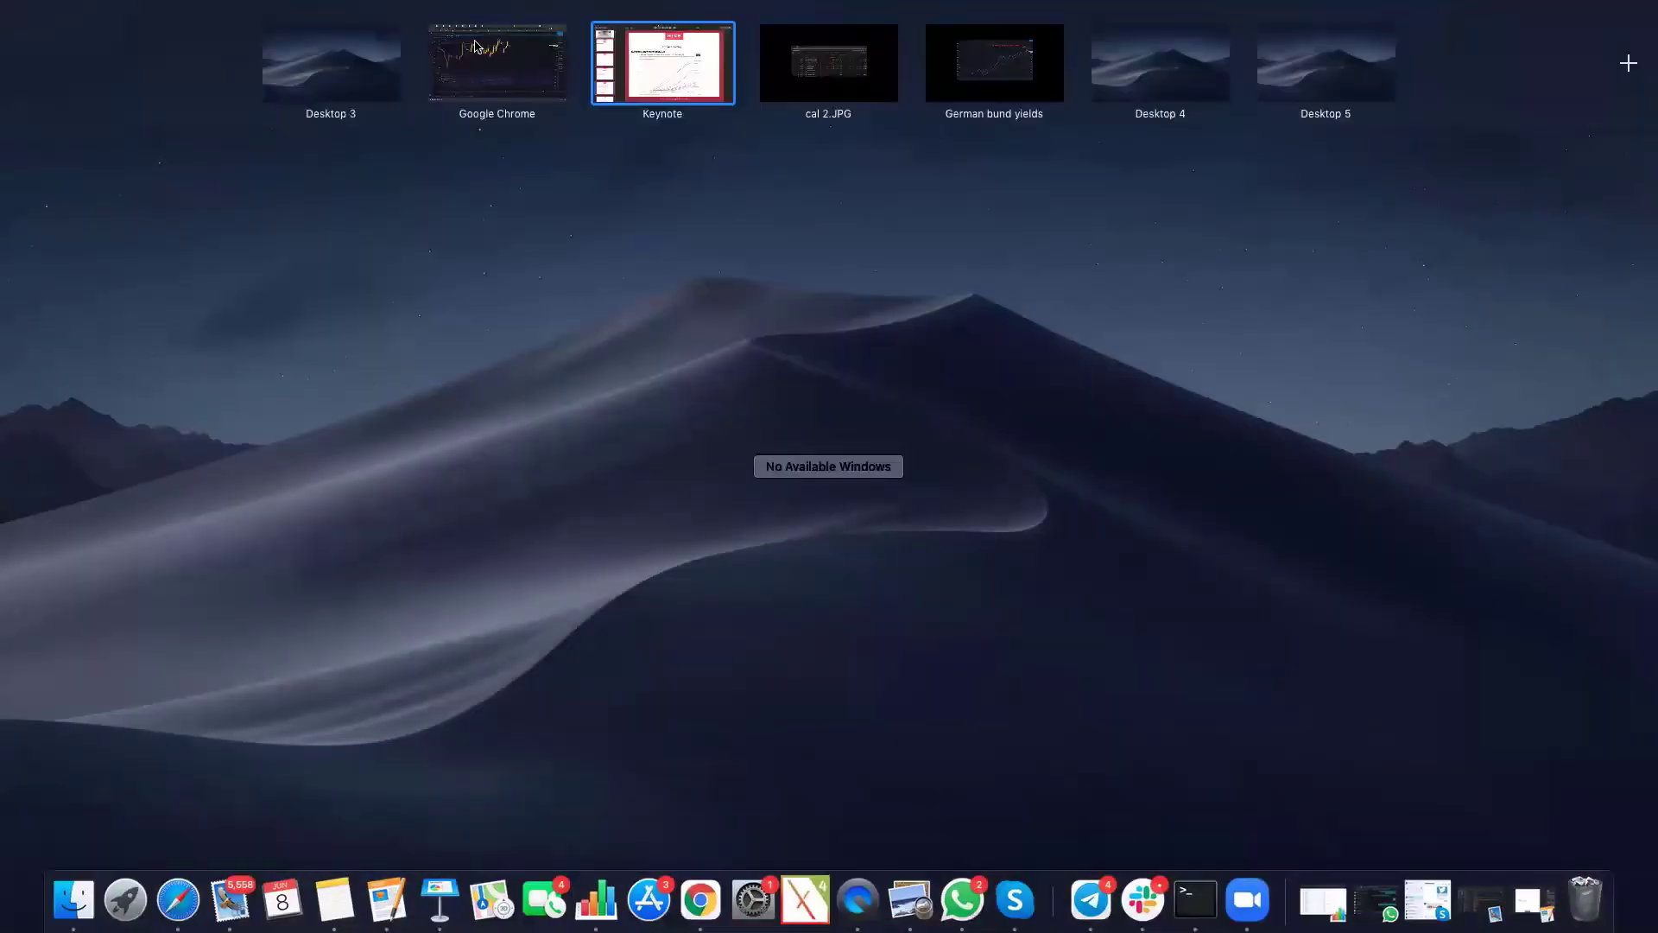
{"action": "left_click", "coordinate": [501, 63]}
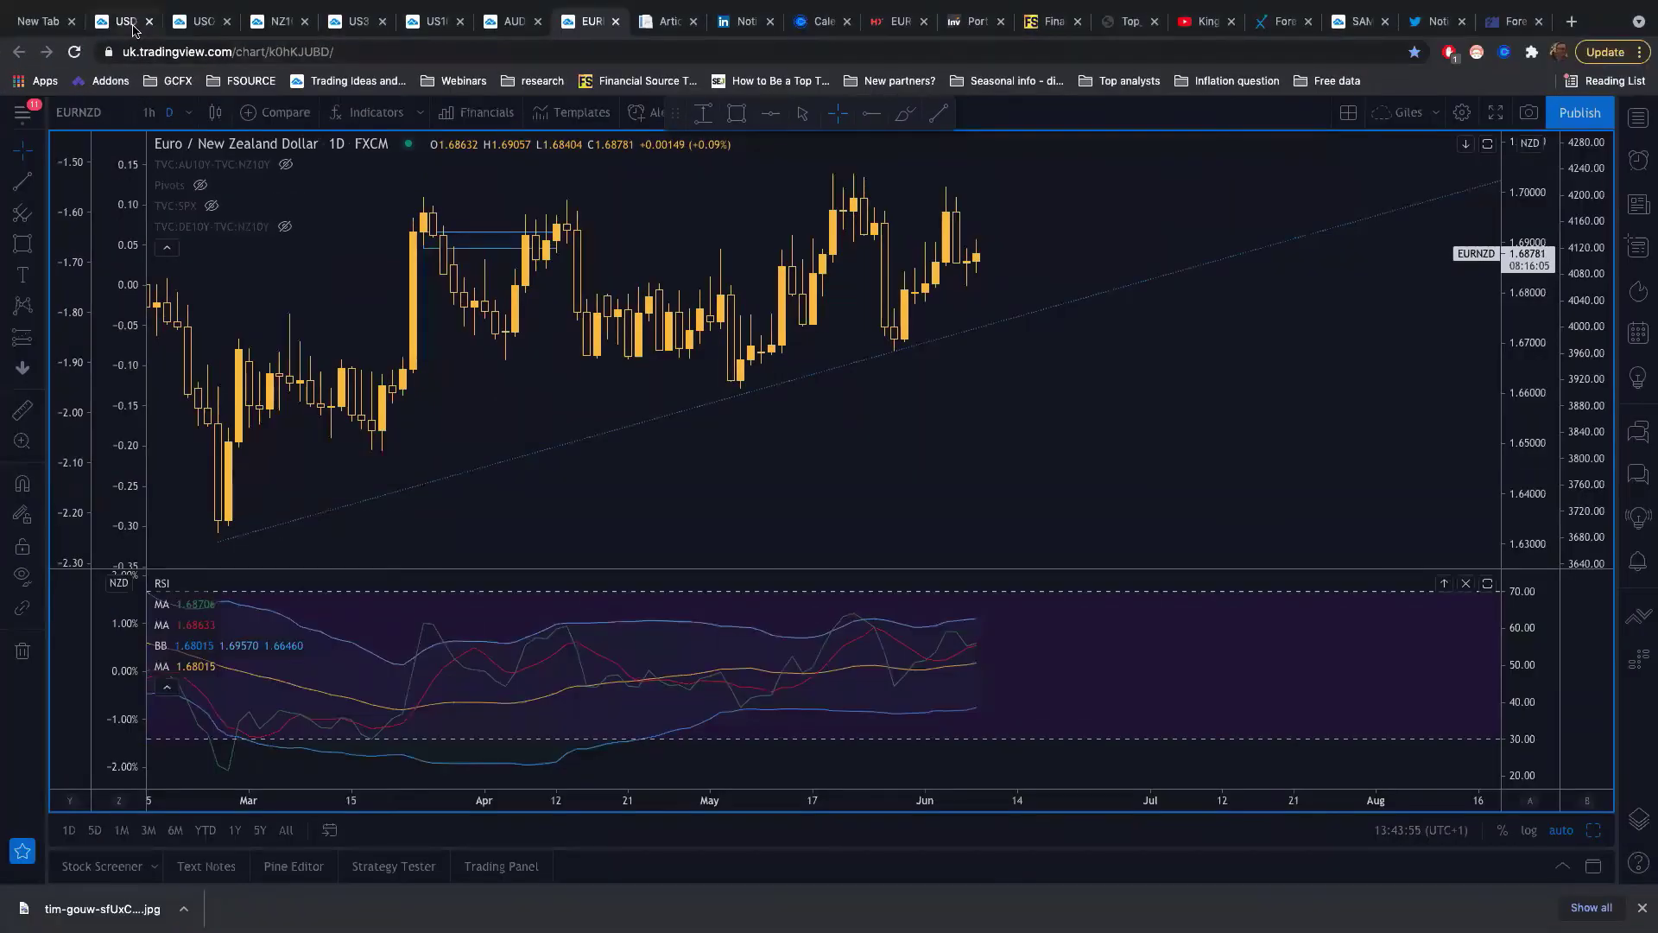
{"action": "left_click", "coordinate": [132, 26]}
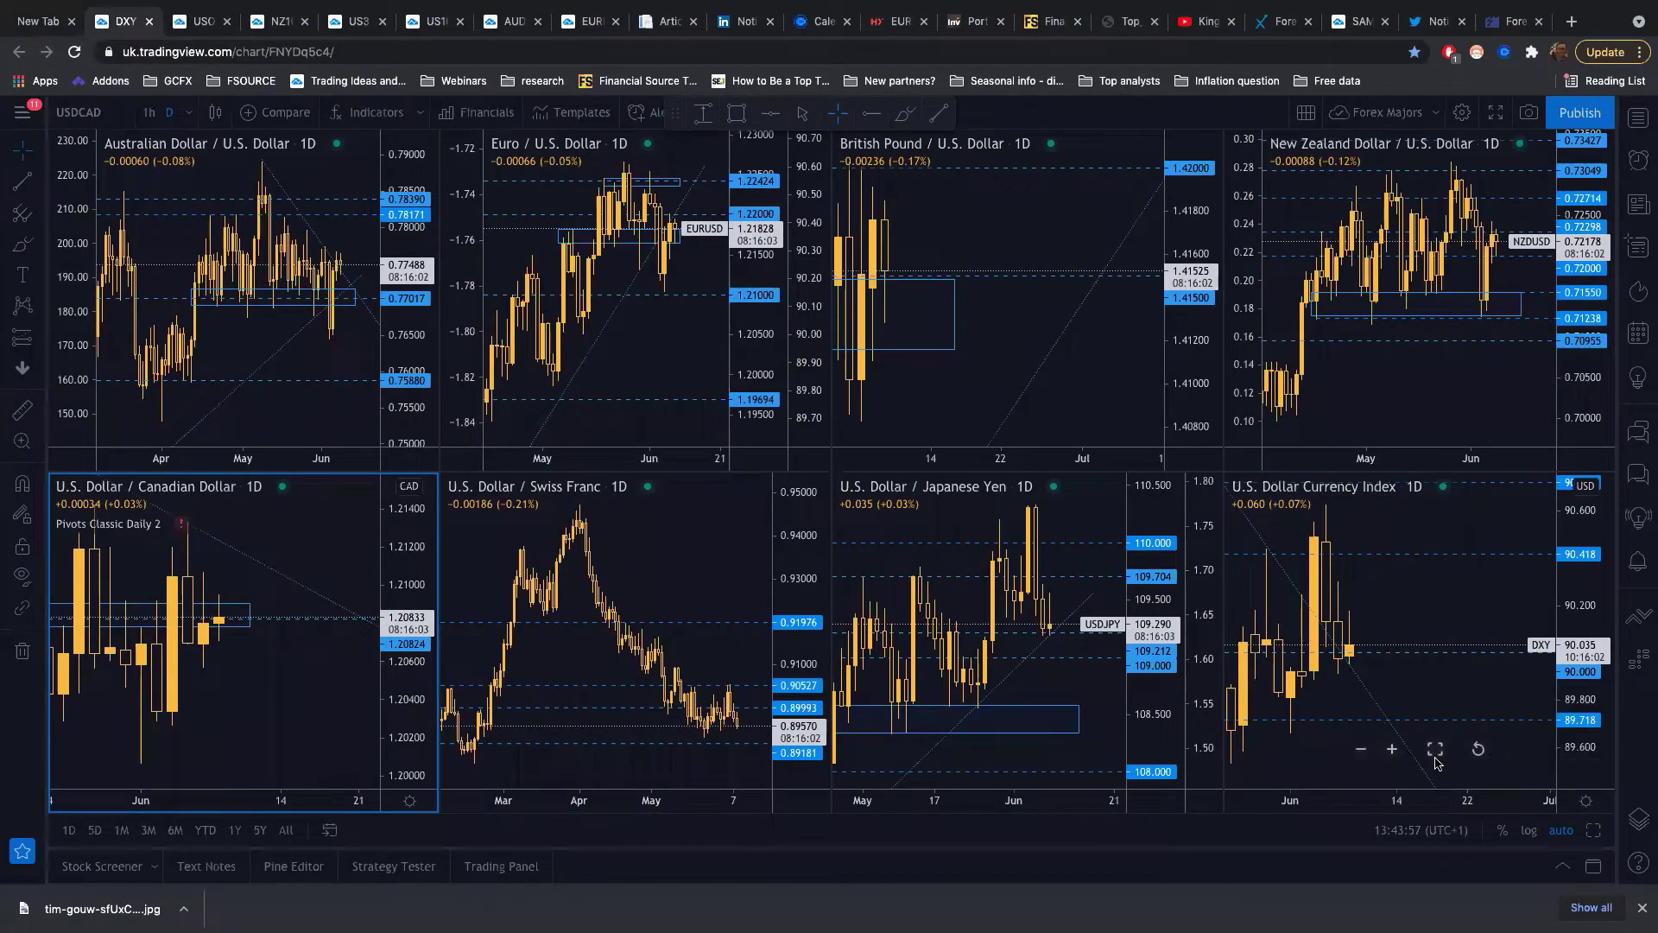
Step: Maximize the DXY pane and zoom/pan to frame its February–June daily candles
{"action": "left_click", "coordinate": [1435, 748]}
{"action": "scroll", "coordinate": [1068, 555], "scroll_direction": "right", "scroll_amount": 5}
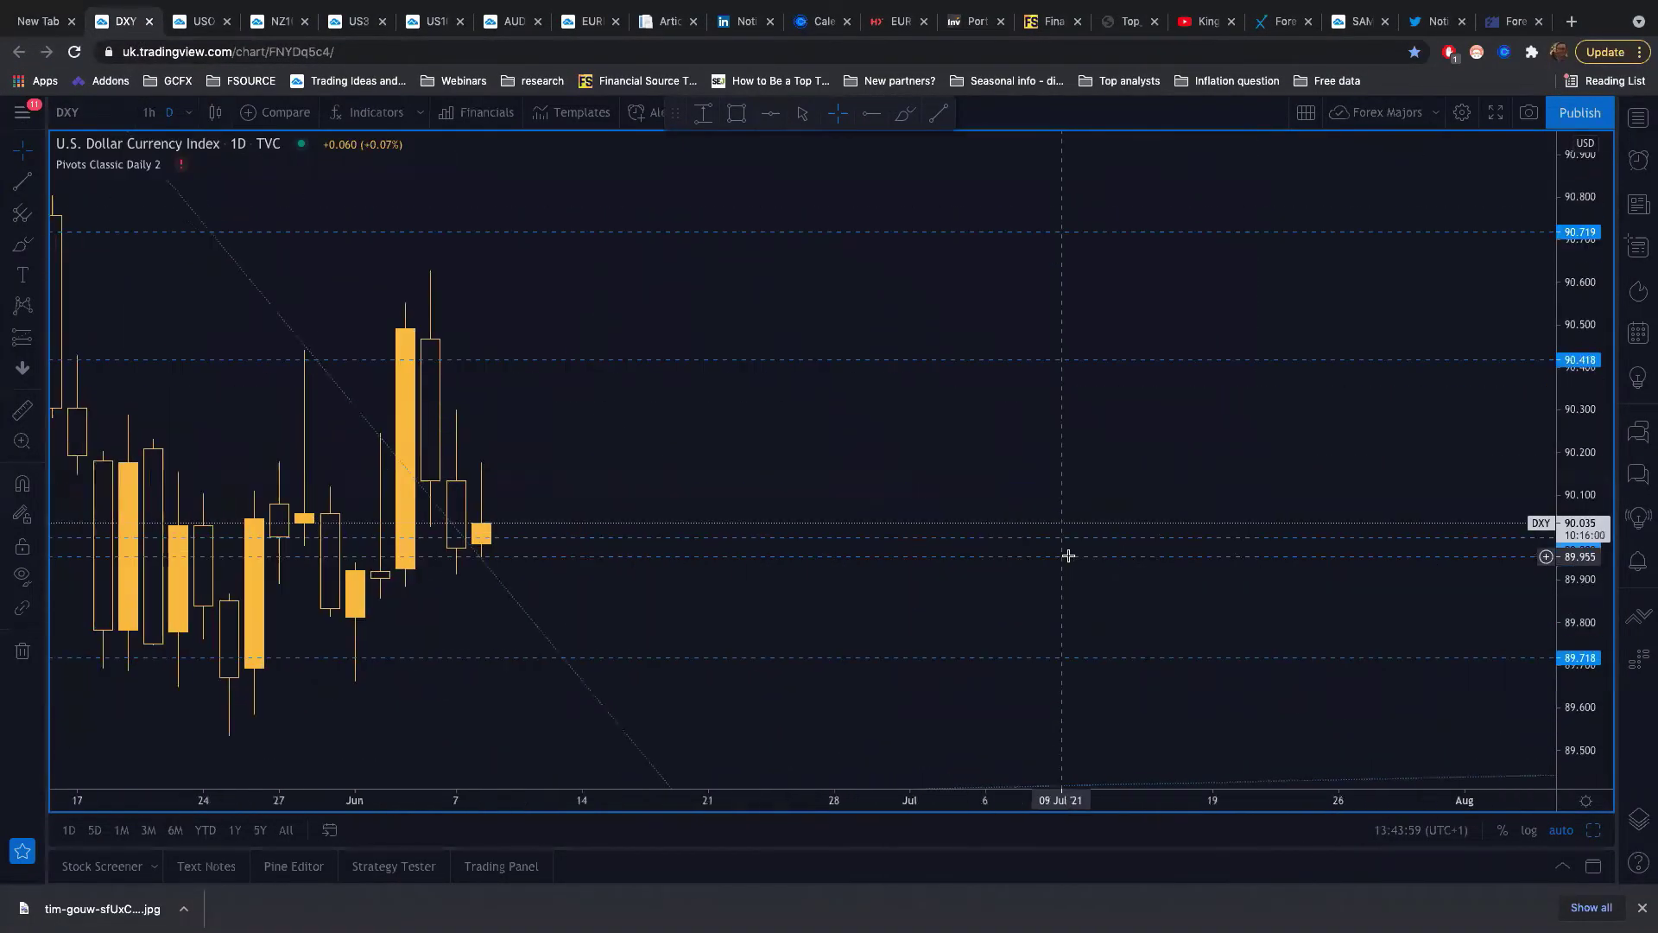
{"action": "scroll", "coordinate": [890, 490], "scroll_direction": "down", "scroll_amount": 2}
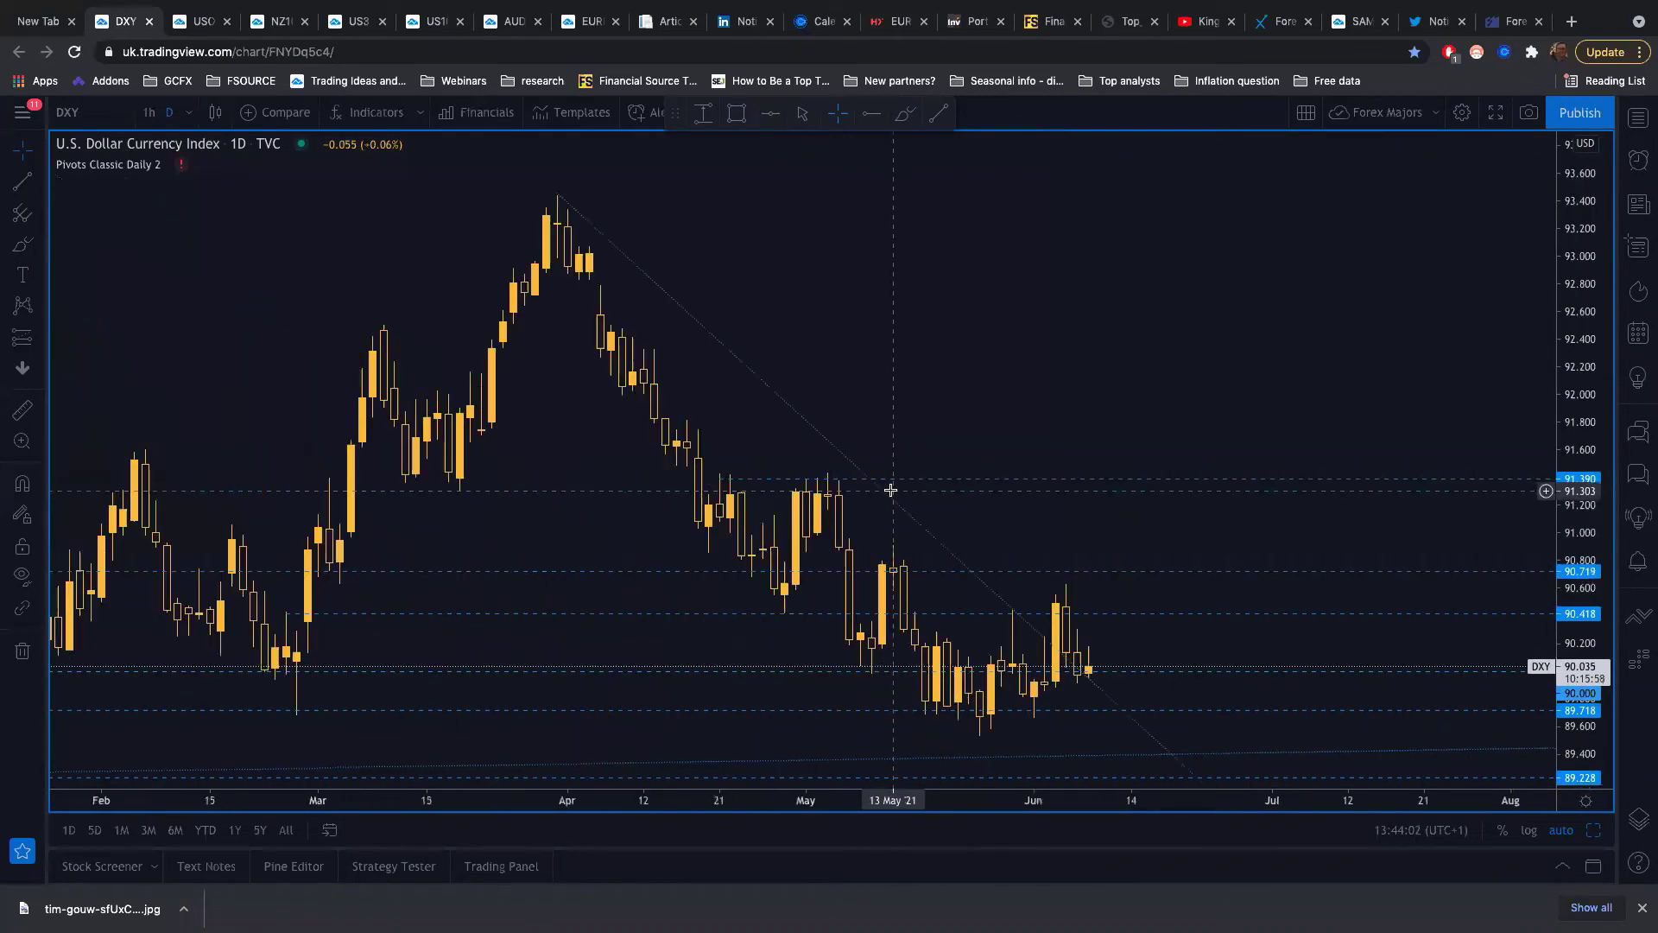
{"action": "scroll", "coordinate": [890, 490], "scroll_direction": "up", "scroll_amount": 3}
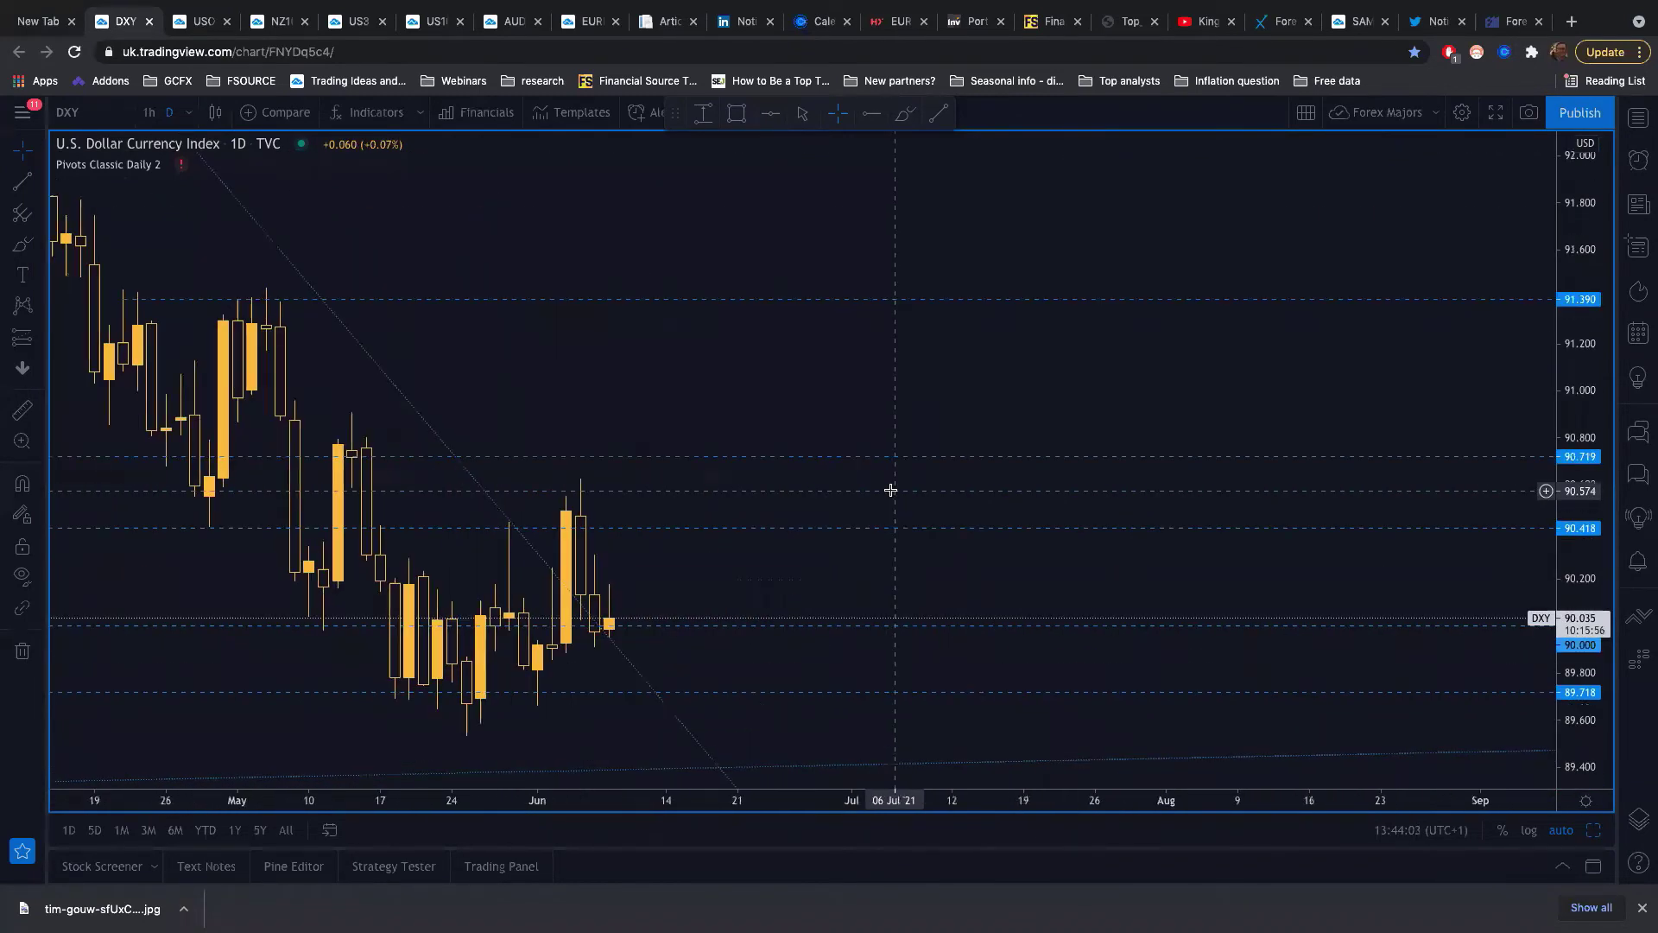
{"action": "scroll", "coordinate": [890, 490], "scroll_direction": "up", "scroll_amount": 3}
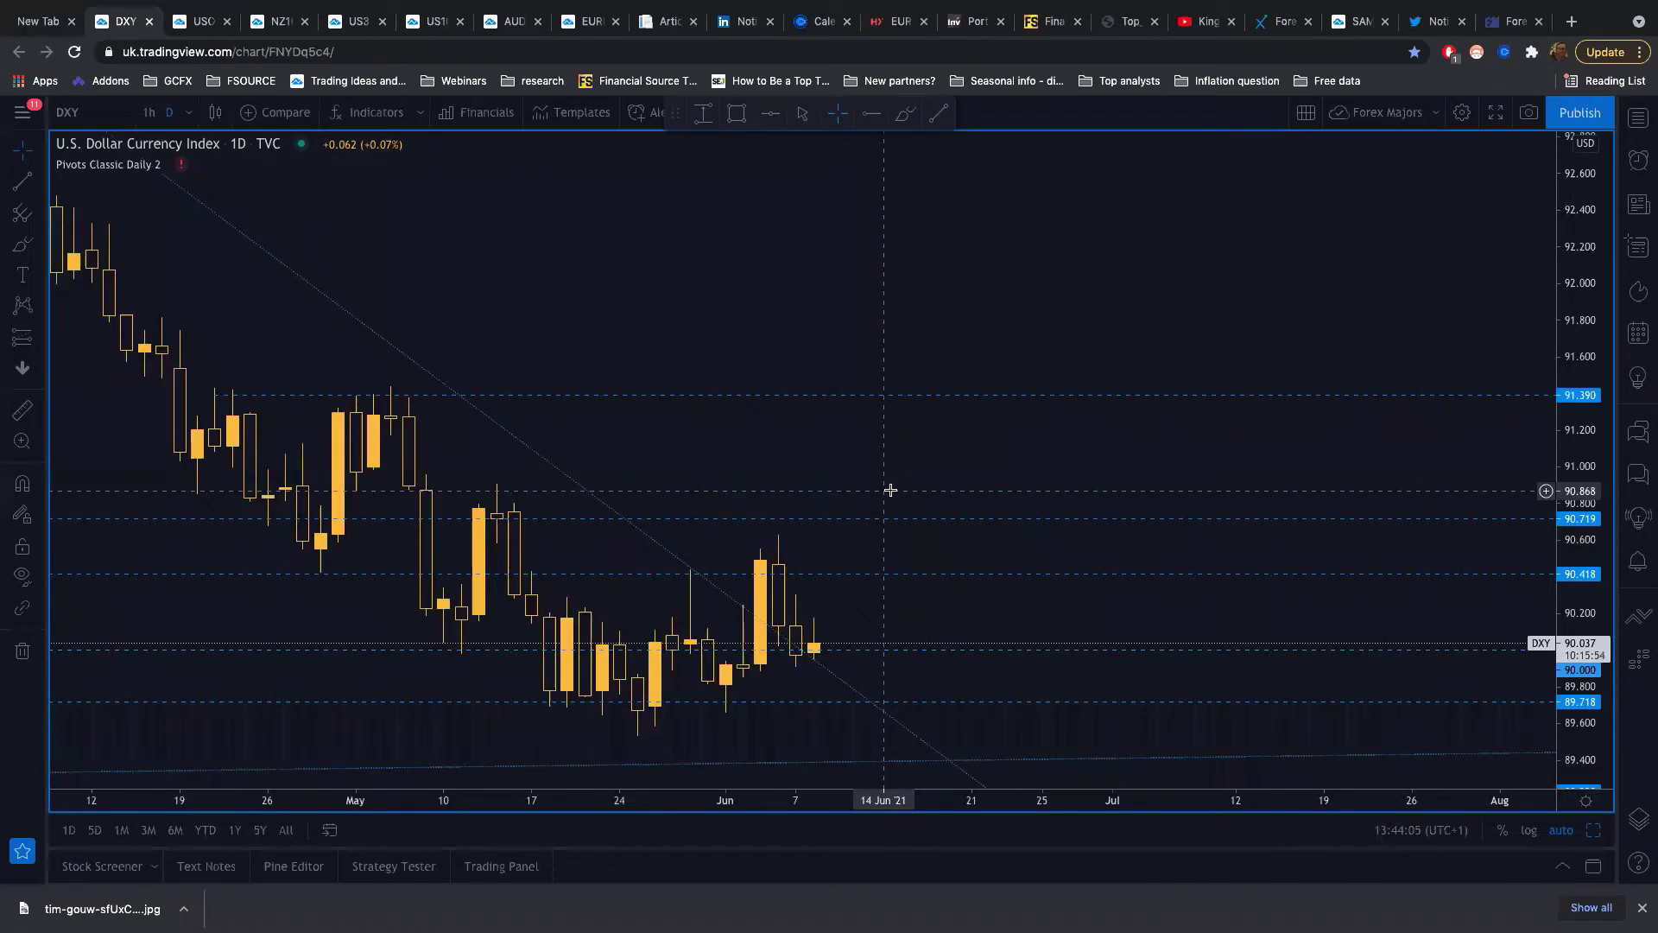
{"action": "scroll", "coordinate": [890, 490], "scroll_direction": "left", "scroll_amount": 3}
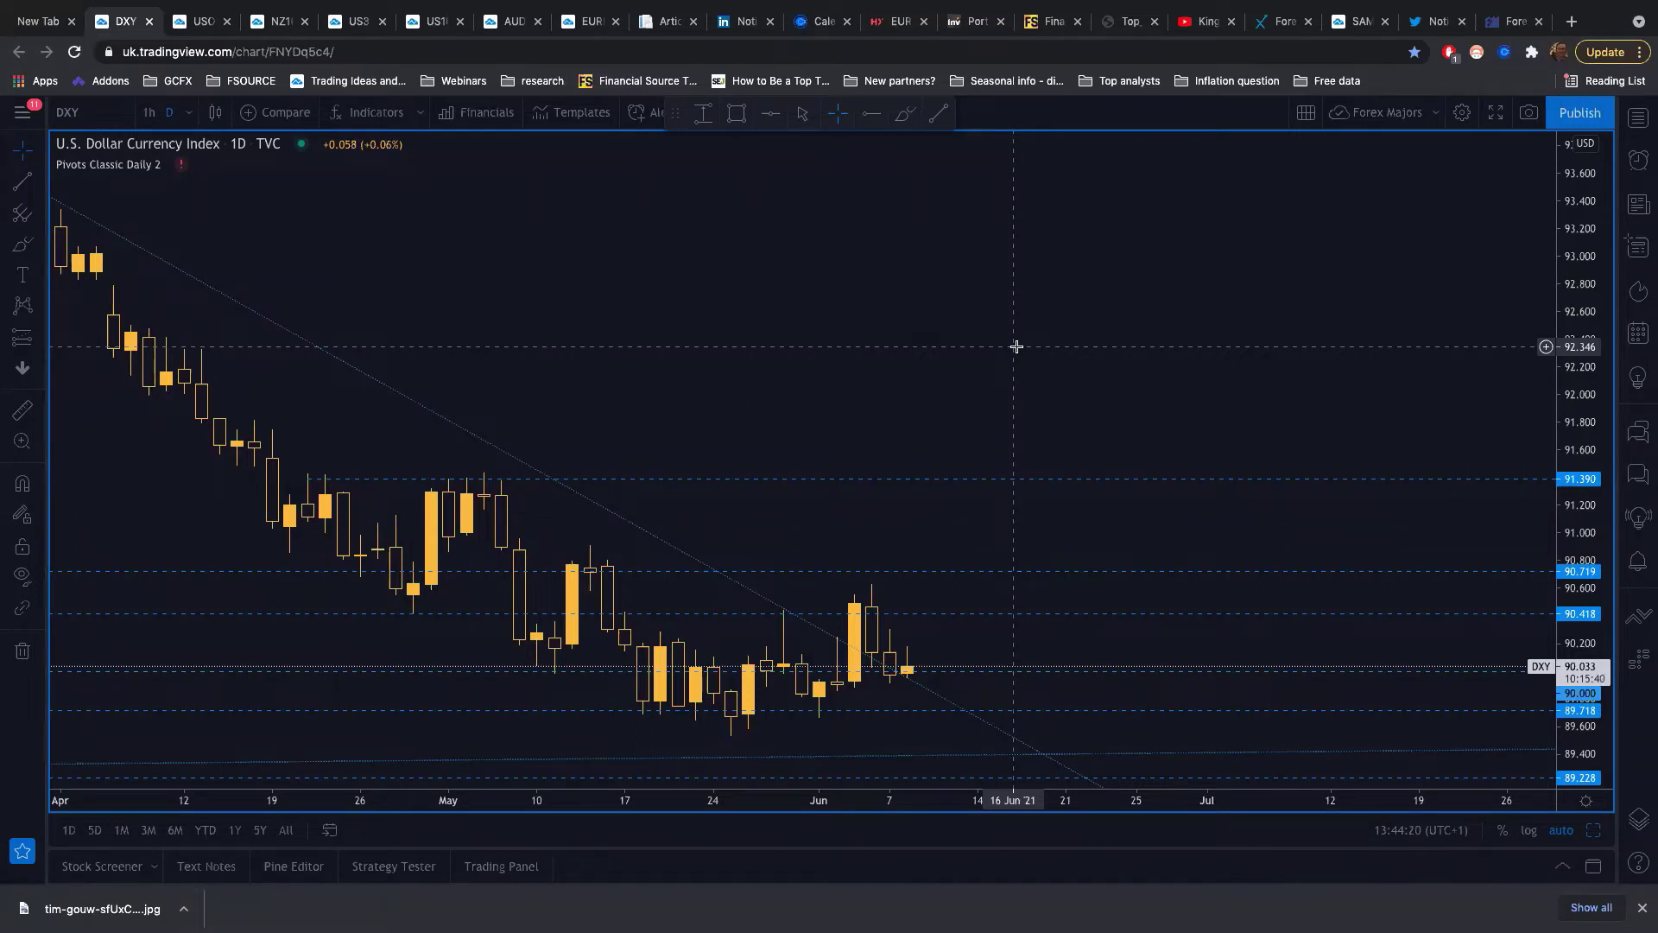
{"action": "scroll", "coordinate": [893, 333], "scroll_direction": "down", "scroll_amount": 3}
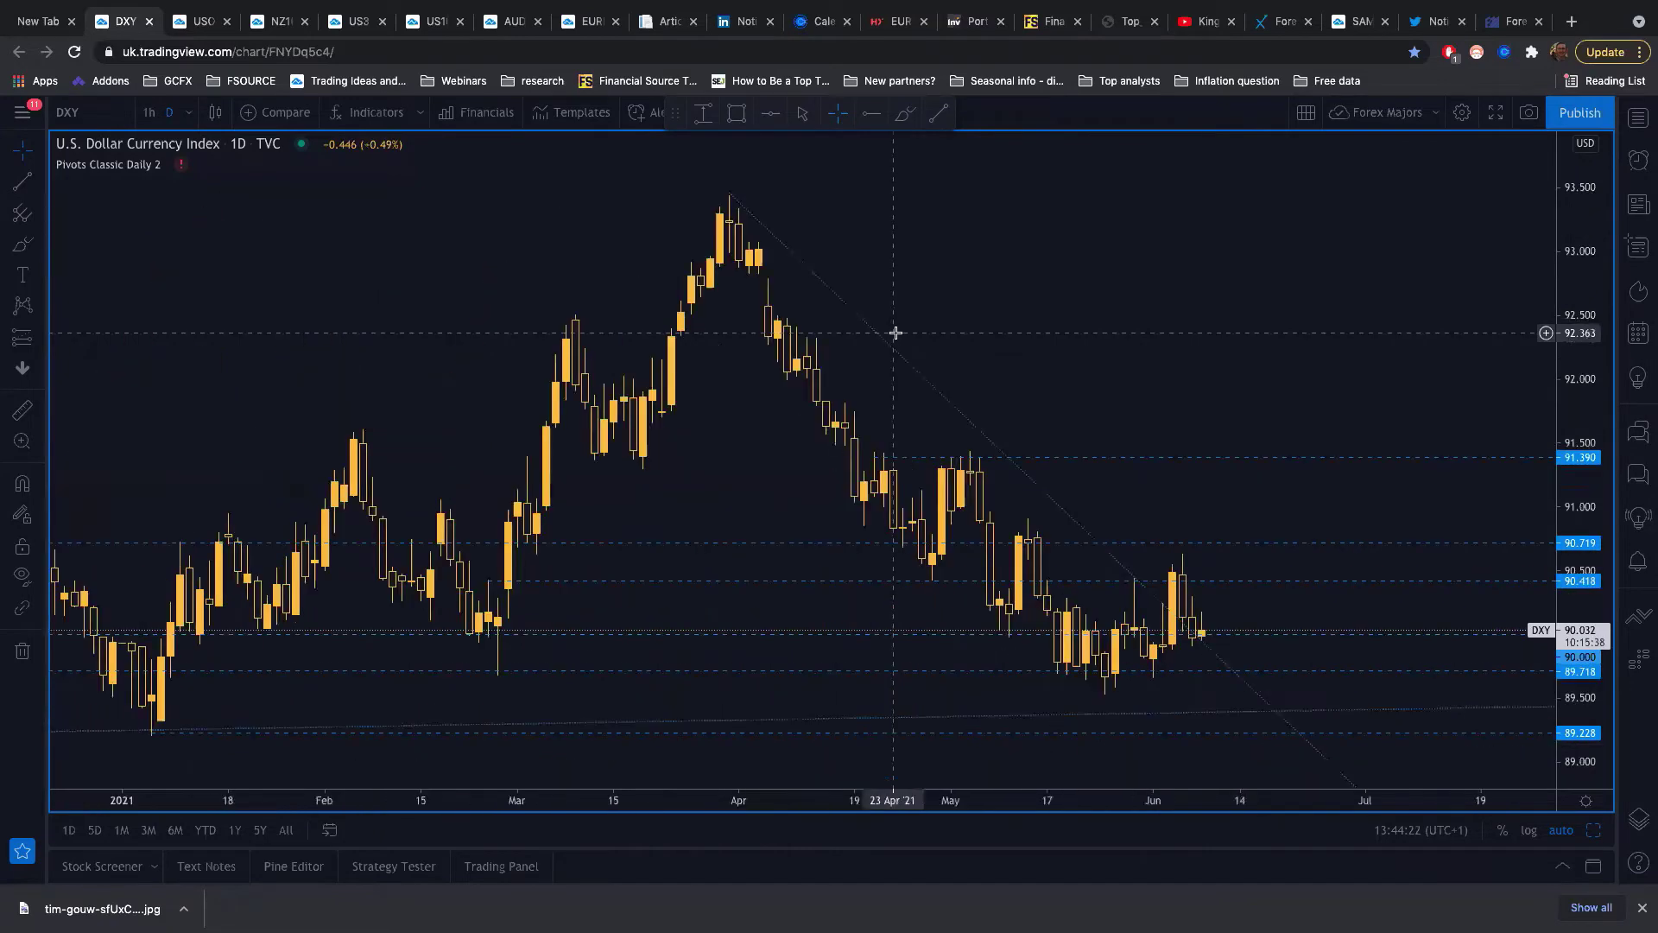
{"action": "scroll", "coordinate": [1119, 374], "scroll_direction": "up", "scroll_amount": 3}
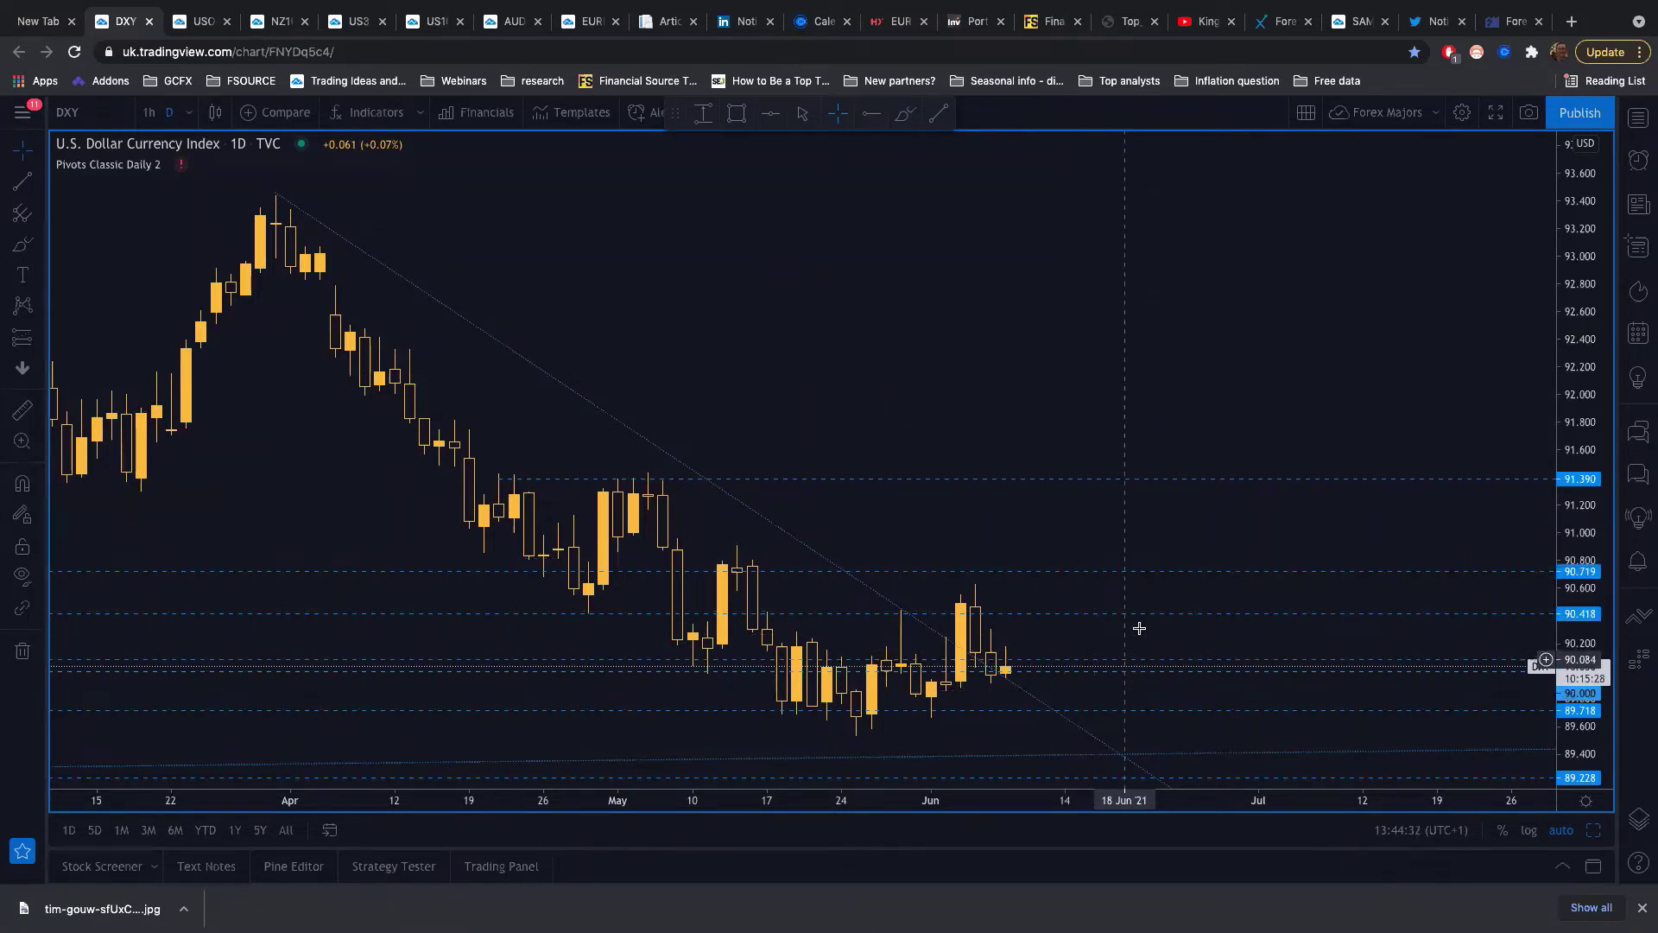
{"action": "scroll", "coordinate": [1149, 604], "scroll_direction": "down", "scroll_amount": 2}
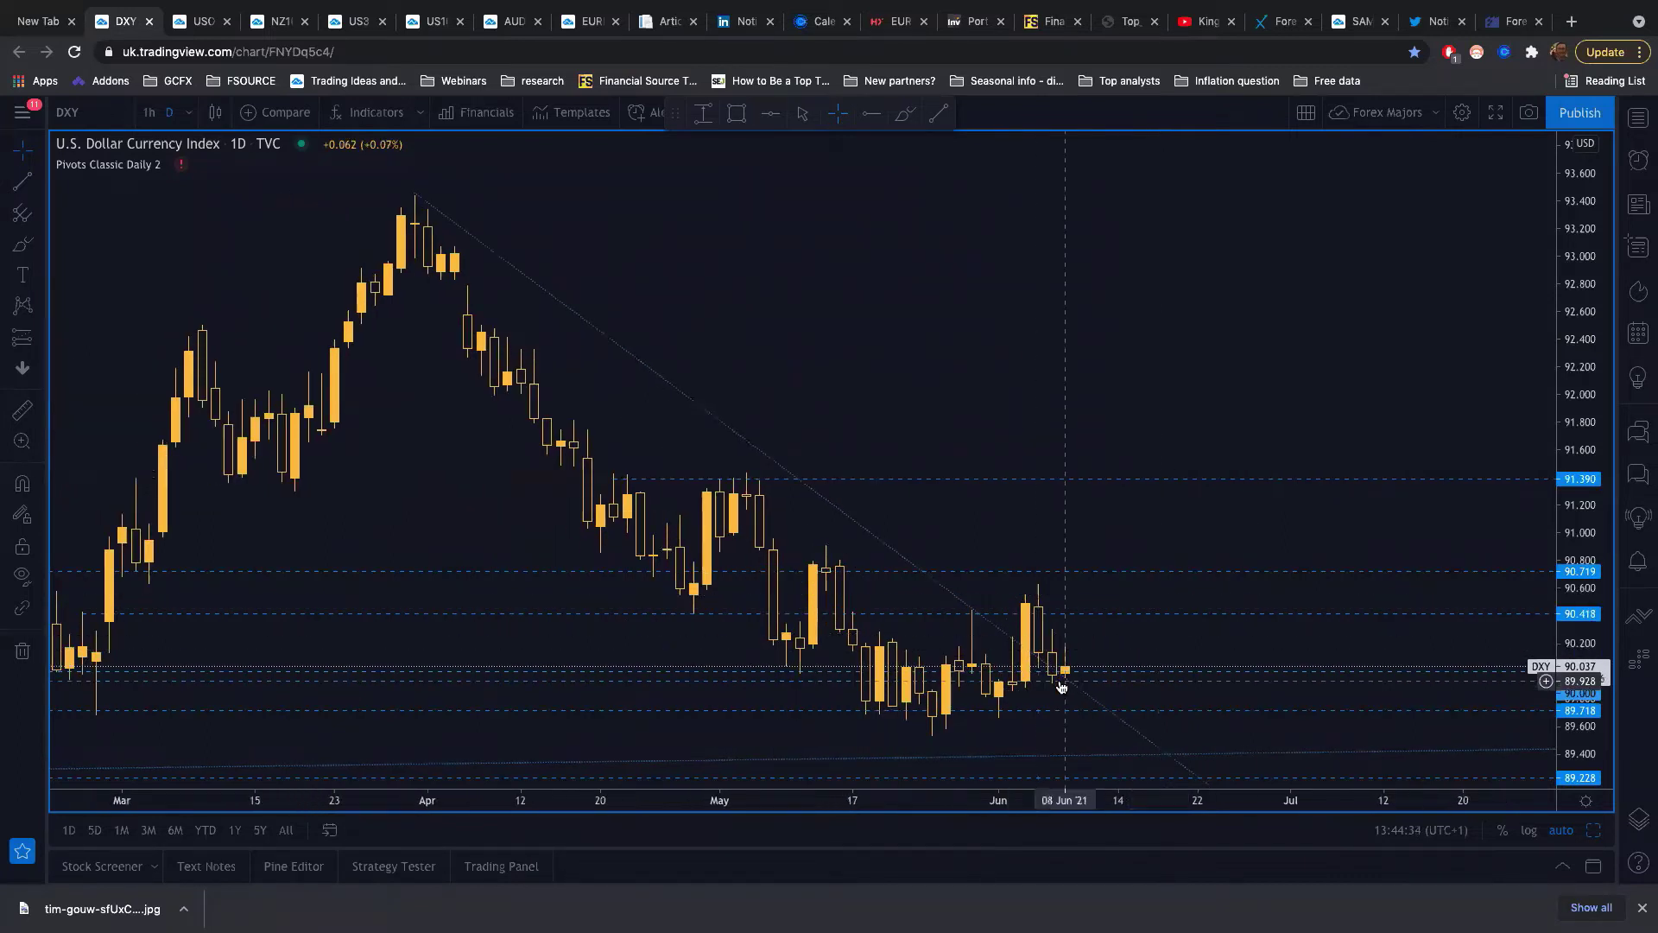
{"action": "scroll", "coordinate": [1187, 455], "scroll_direction": "down", "scroll_amount": 1}
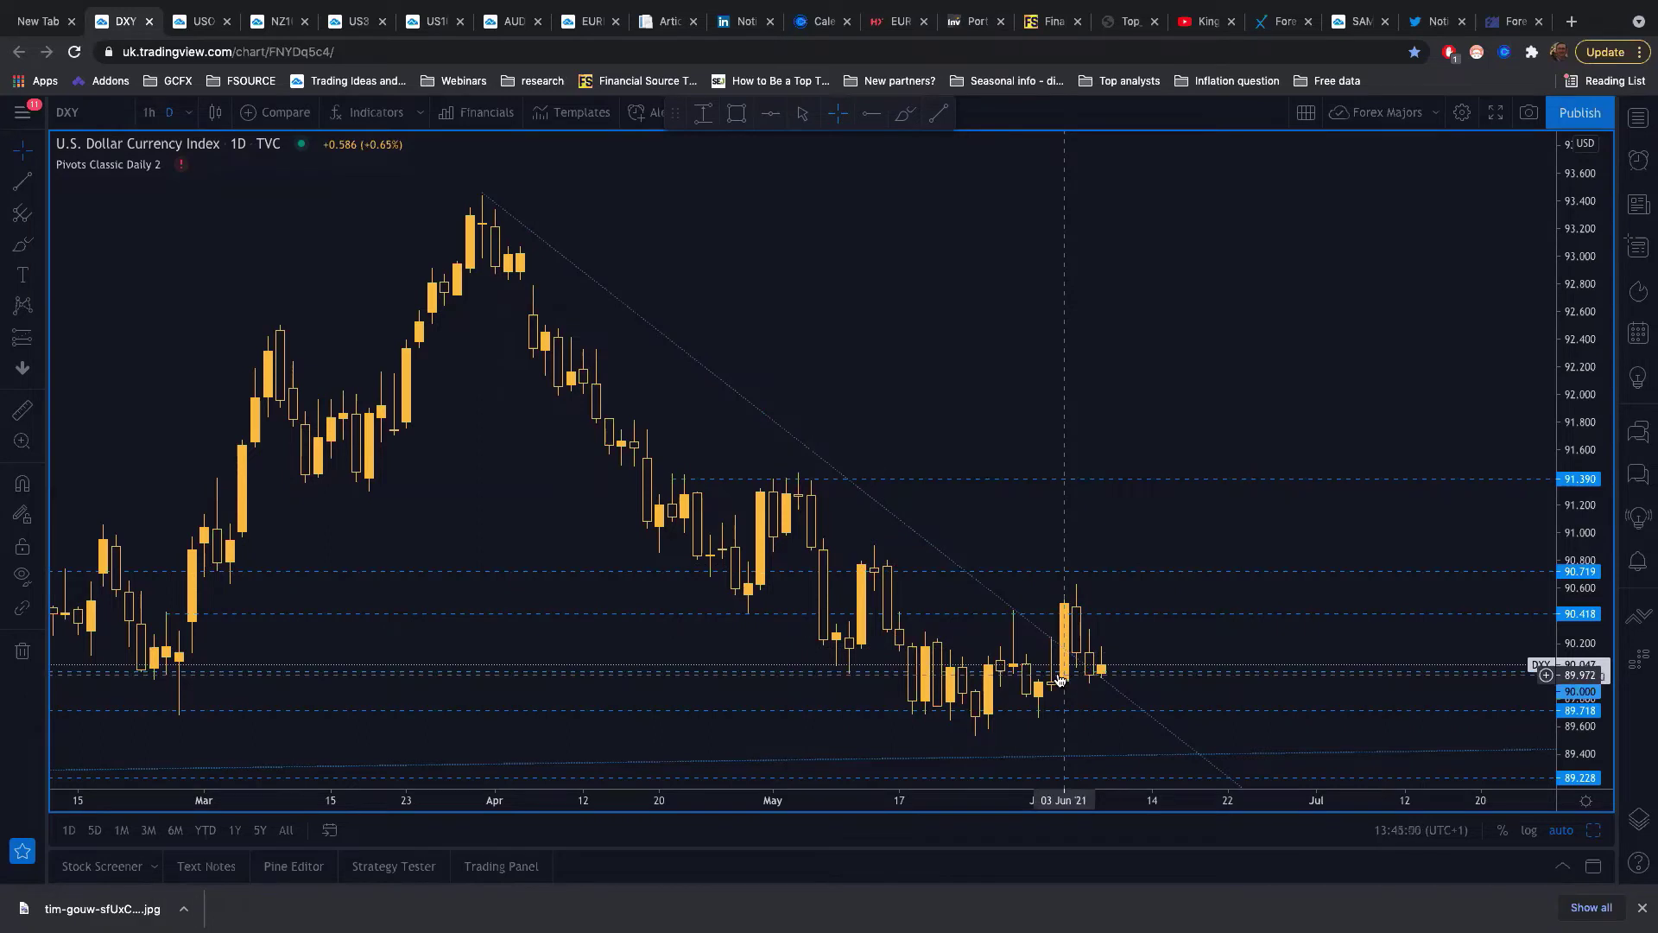
Step: Scroll the DXY chart to later dates, then restore the eight-chart grid with Alt+Enter
{"action": "scroll", "coordinate": [899, 678], "scroll_direction": "right", "scroll_amount": 5}
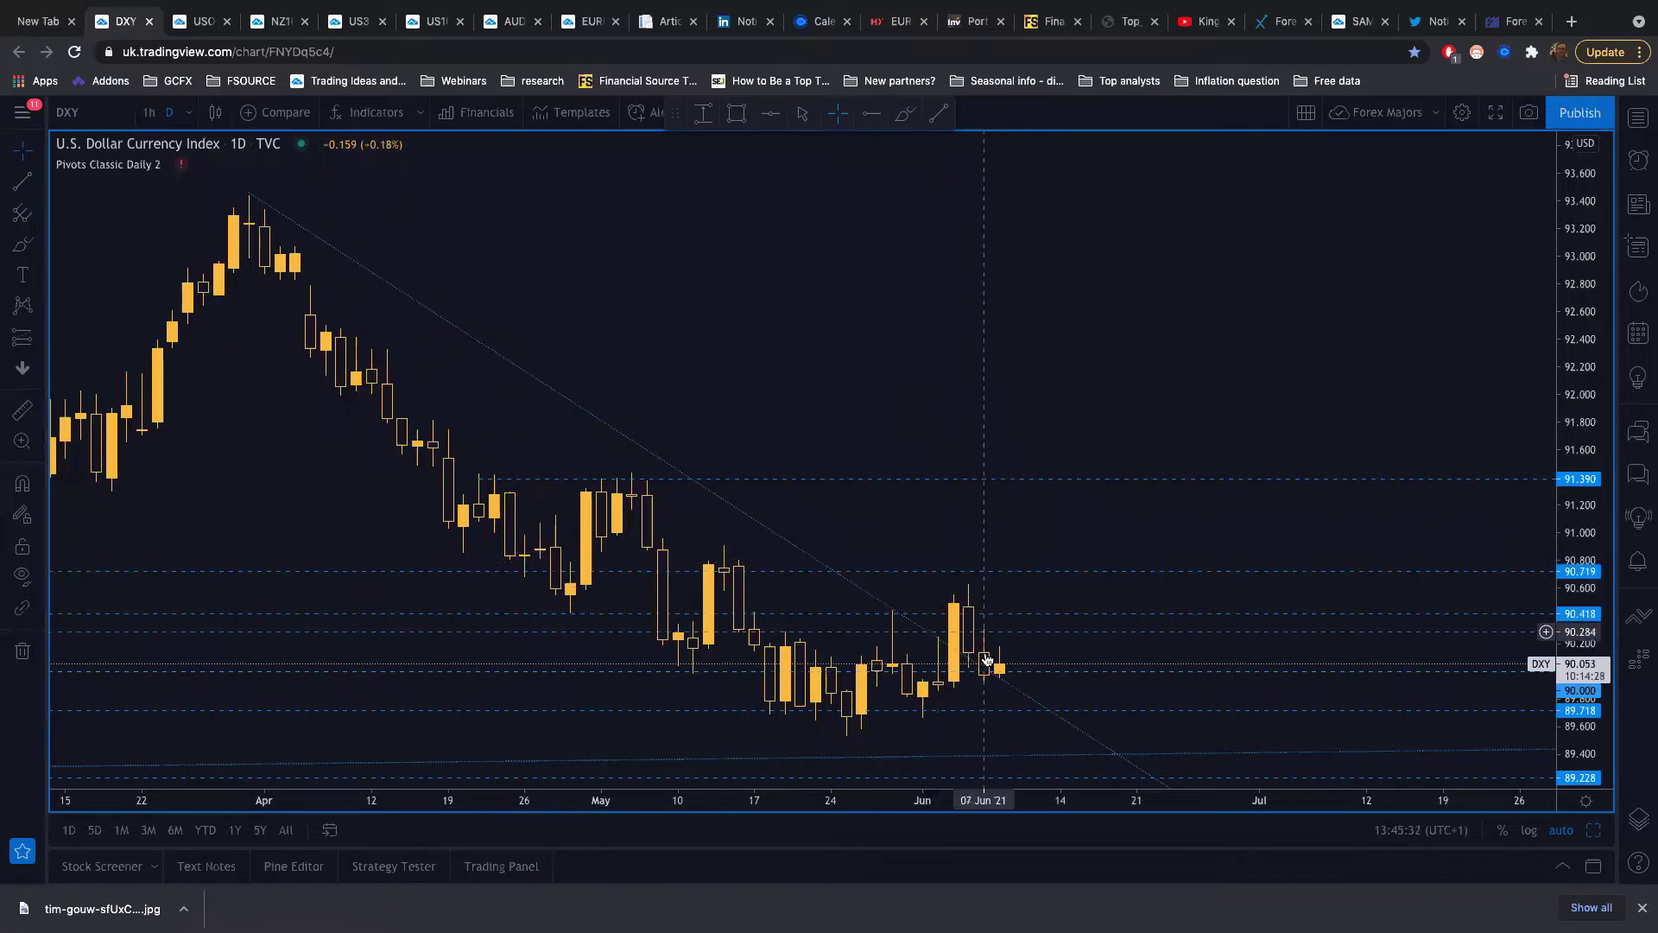
{"action": "scroll", "coordinate": [863, 673], "scroll_direction": "right", "scroll_amount": 5}
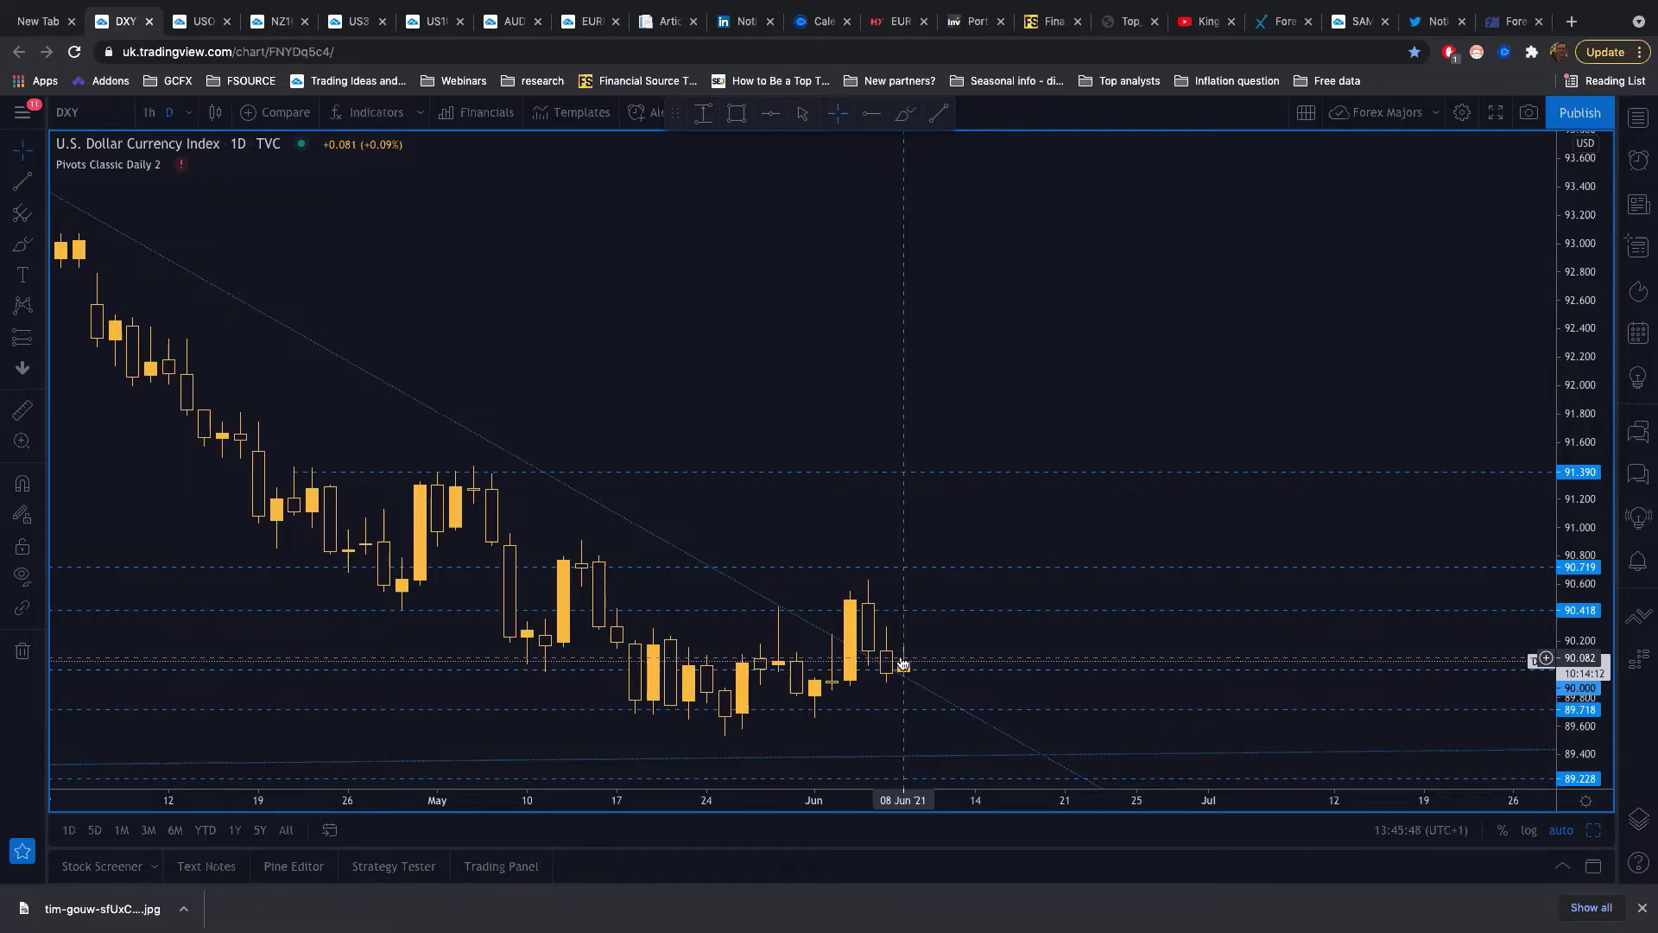
{"action": "mouse_move", "coordinate": [810, 750]}
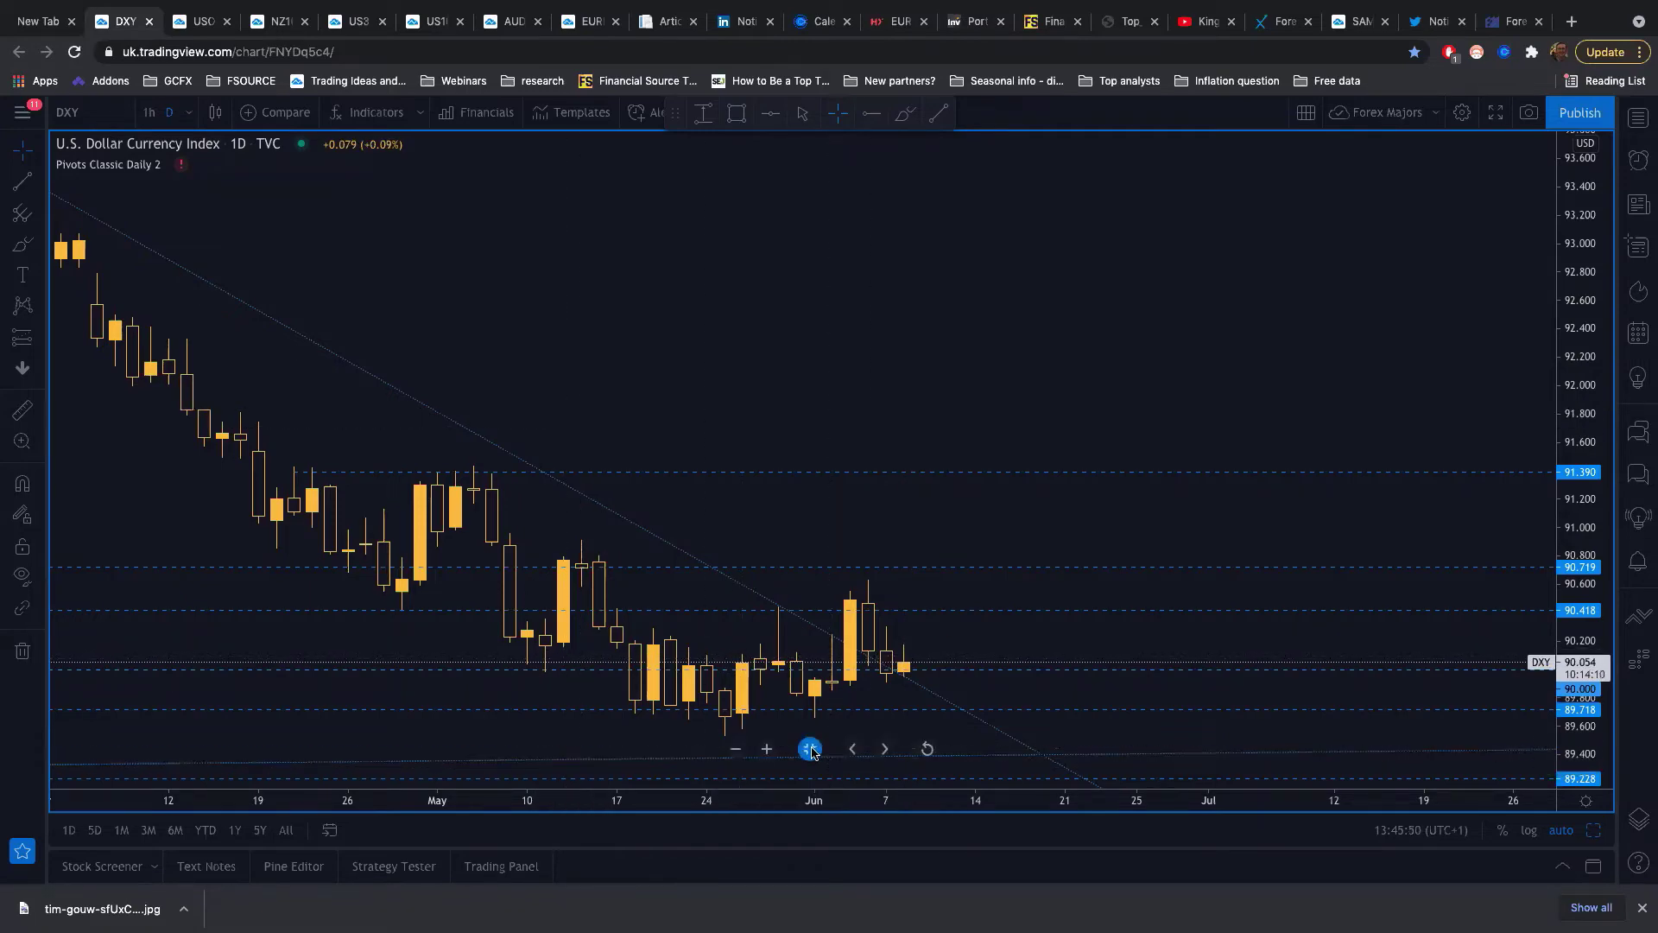
{"action": "key", "text": "alt+Enter"}
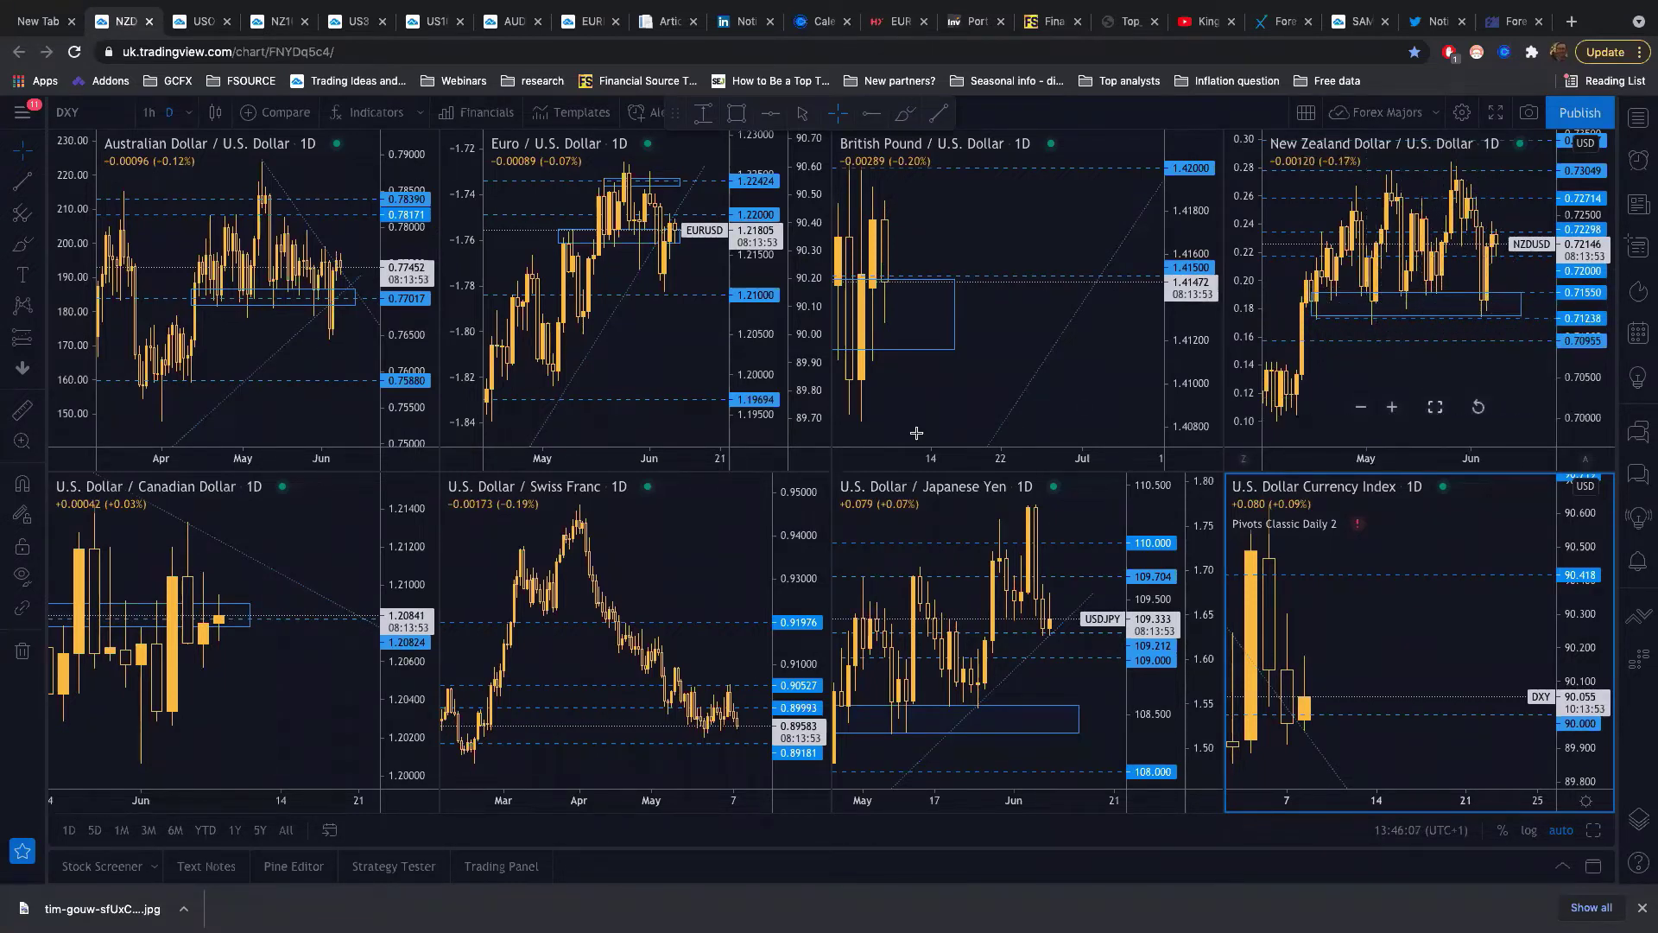
Step: Maximize the NZD/USD daily chart, zoom across 2021, then restore the eight-chart grid
{"action": "left_click", "coordinate": [1434, 407]}
{"action": "scroll", "coordinate": [1075, 488], "scroll_direction": "up", "scroll_amount": 3}
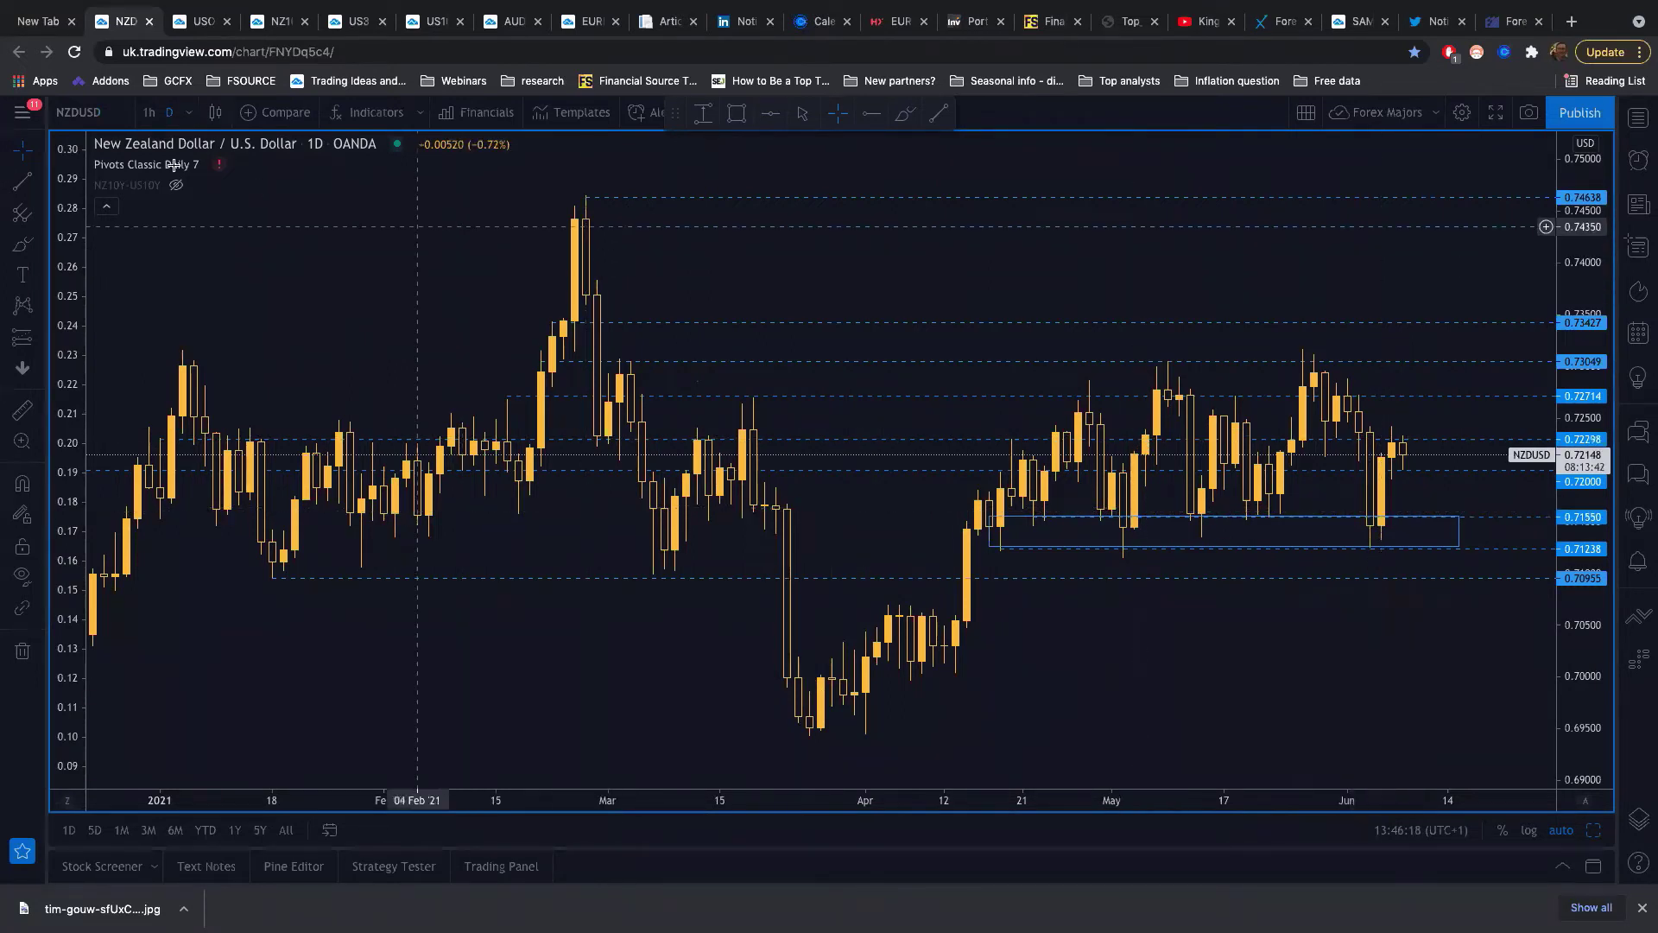
{"action": "mouse_move", "coordinate": [182, 164]}
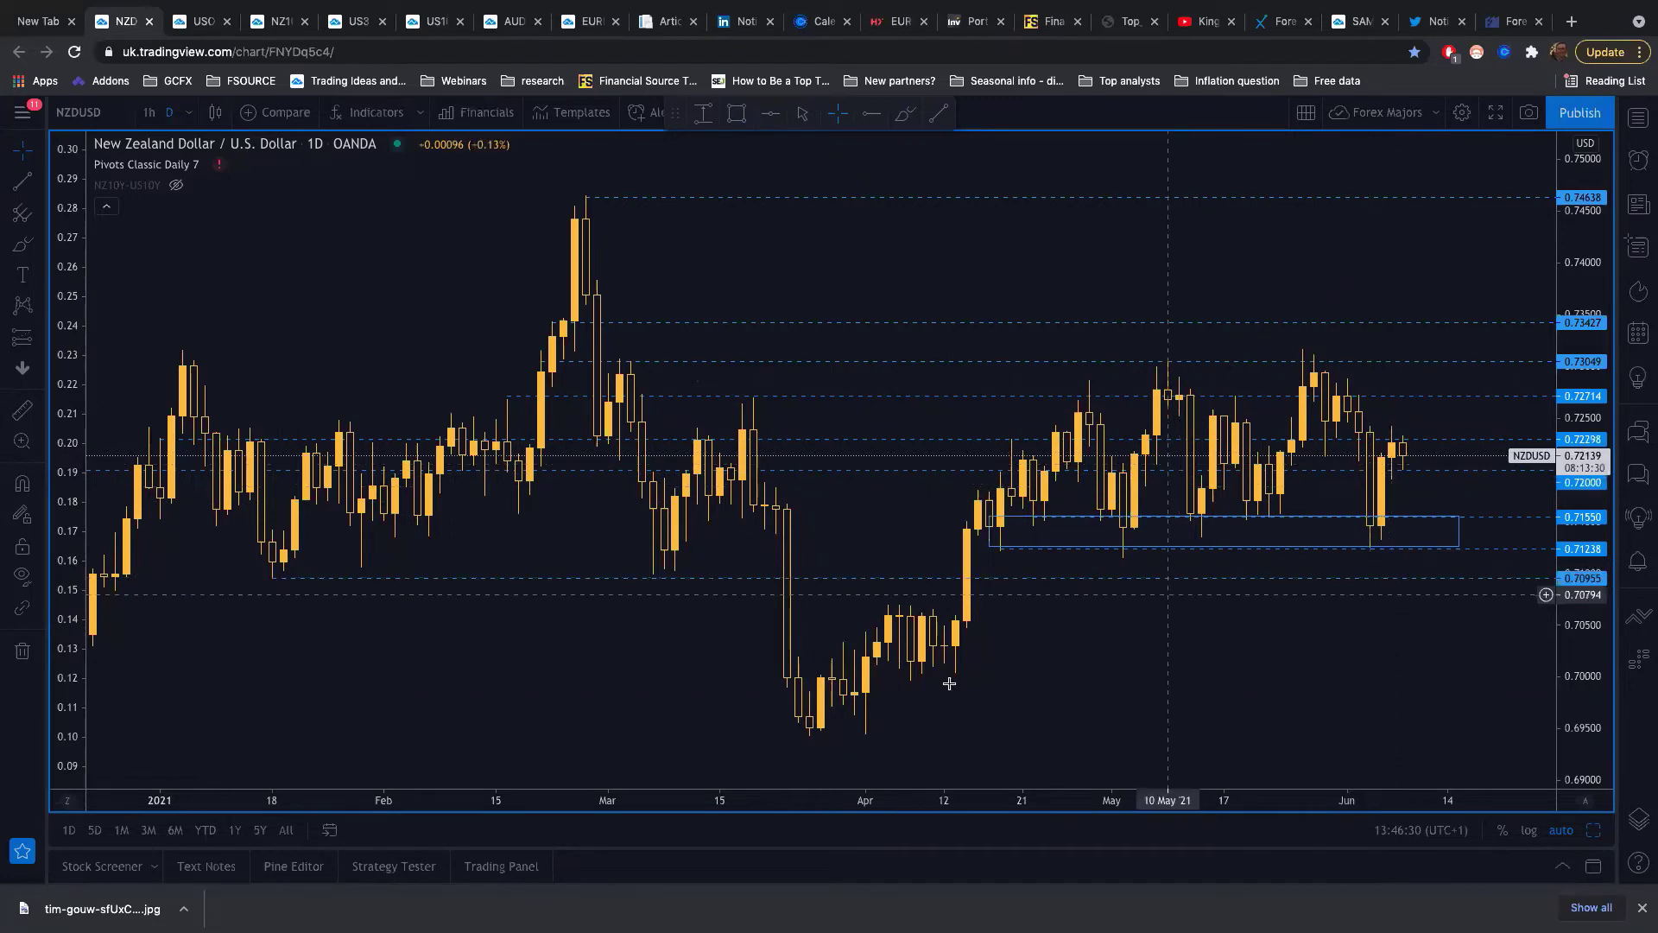
{"action": "left_click", "coordinate": [809, 749]}
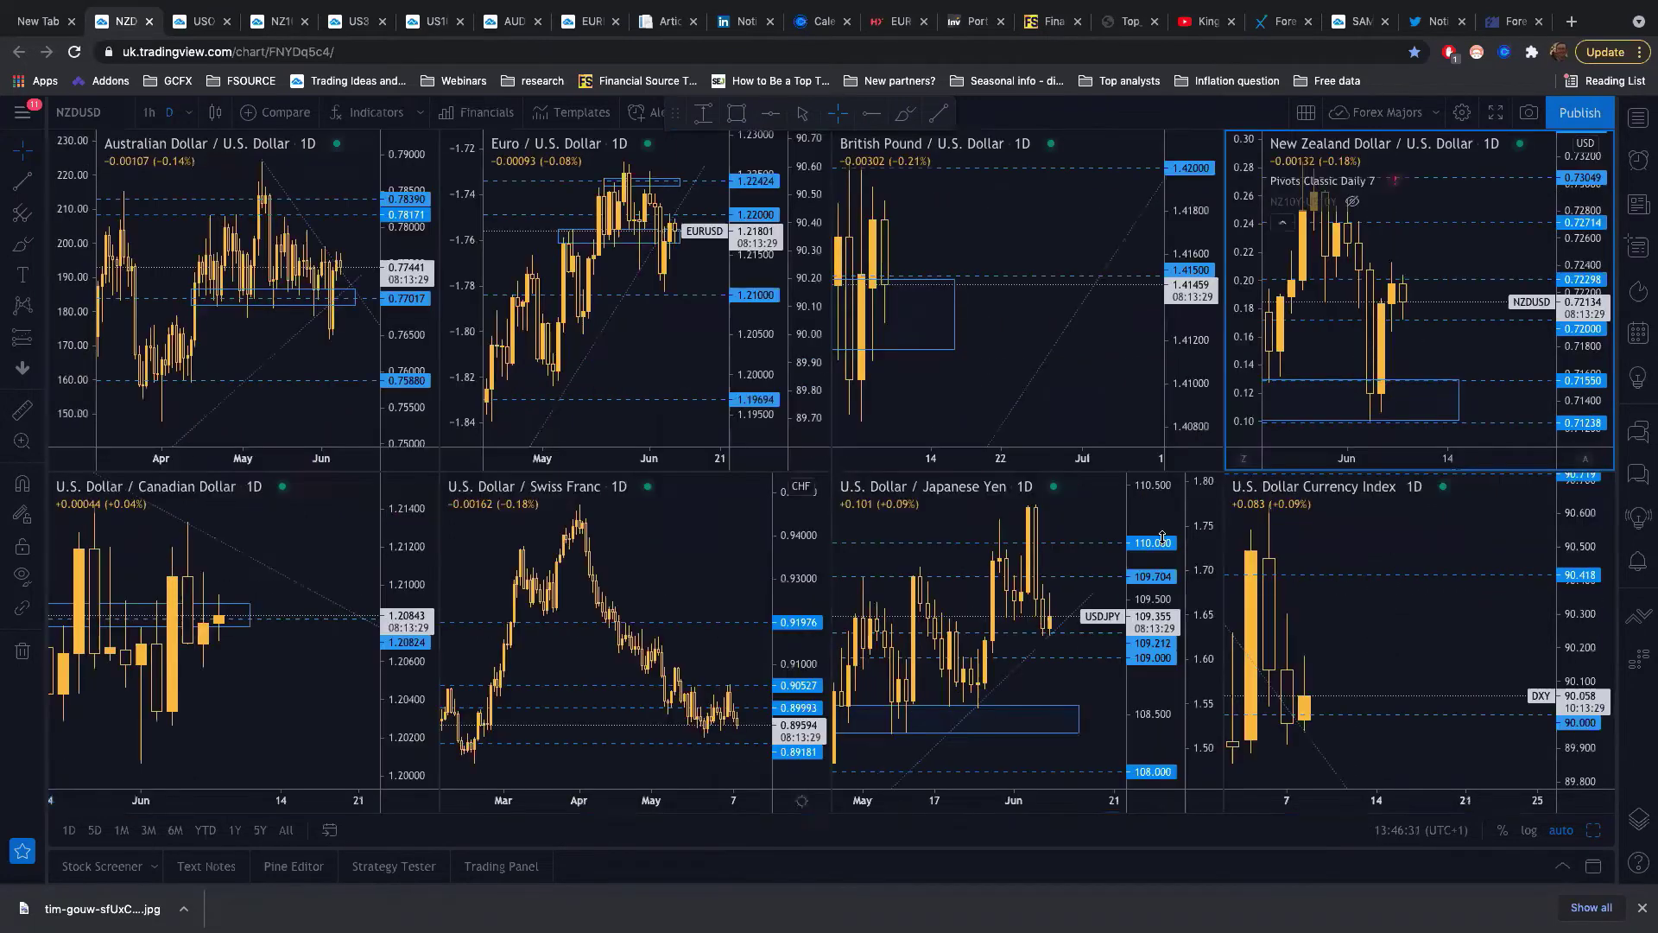
Step: Maximize the DXY chart again and zoom out to February–June 2021
{"action": "left_click", "coordinate": [1392, 749]}
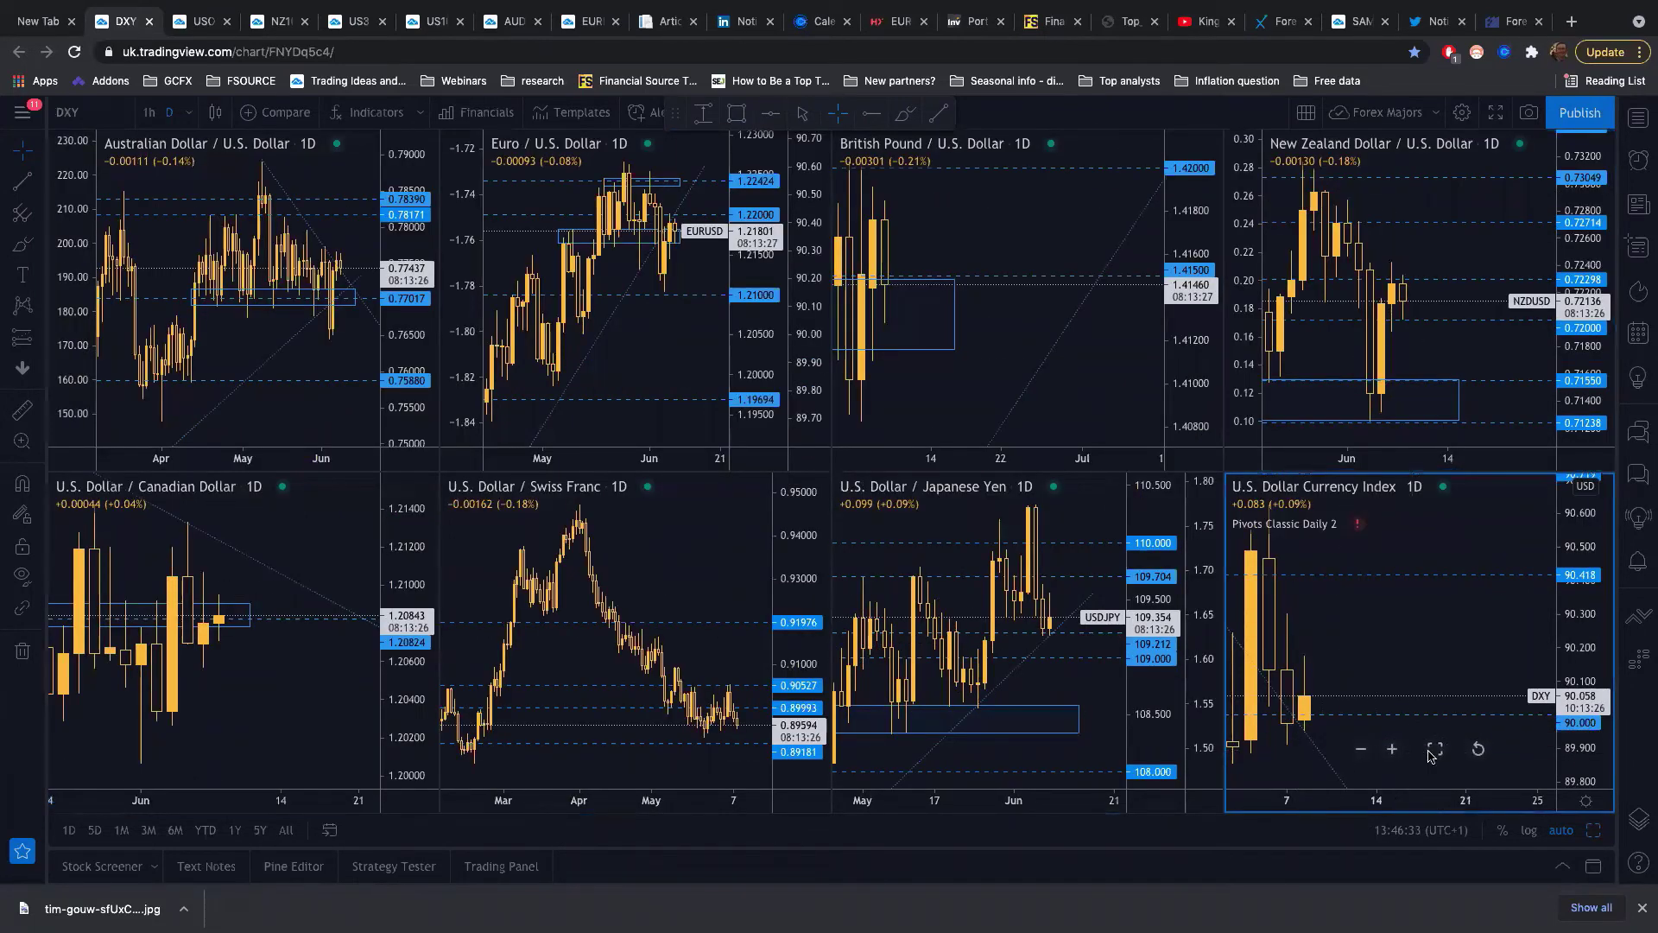
{"action": "scroll", "coordinate": [846, 602], "scroll_direction": "down", "scroll_amount": 3}
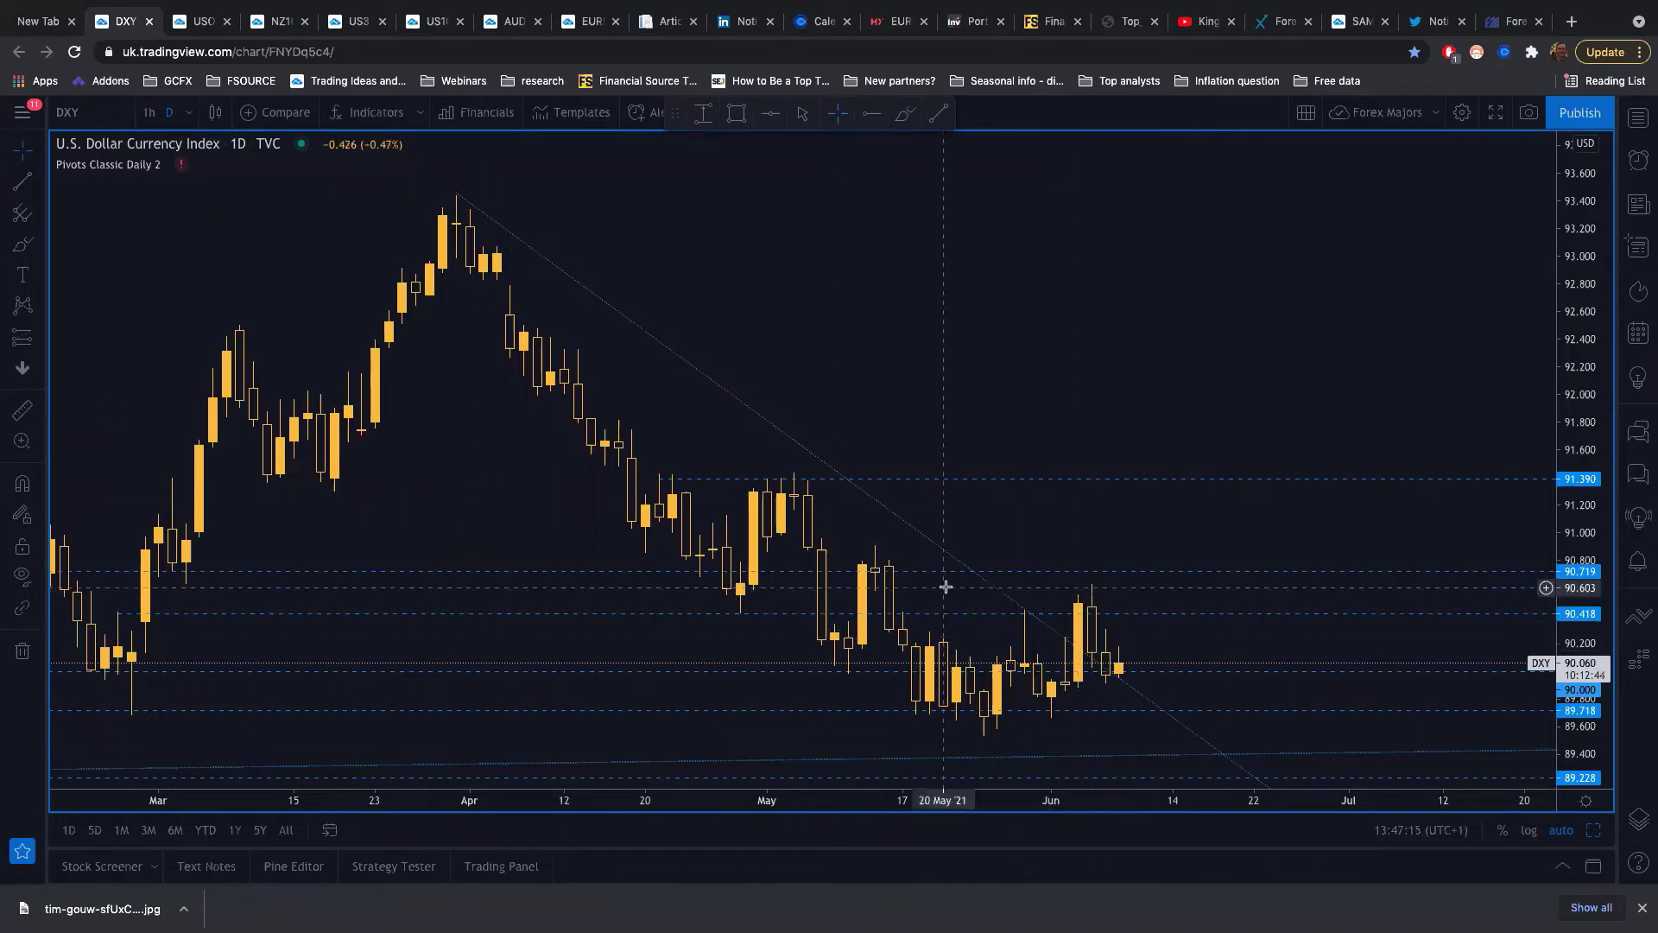
{"action": "scroll", "coordinate": [941, 587], "scroll_direction": "down", "scroll_amount": 2}
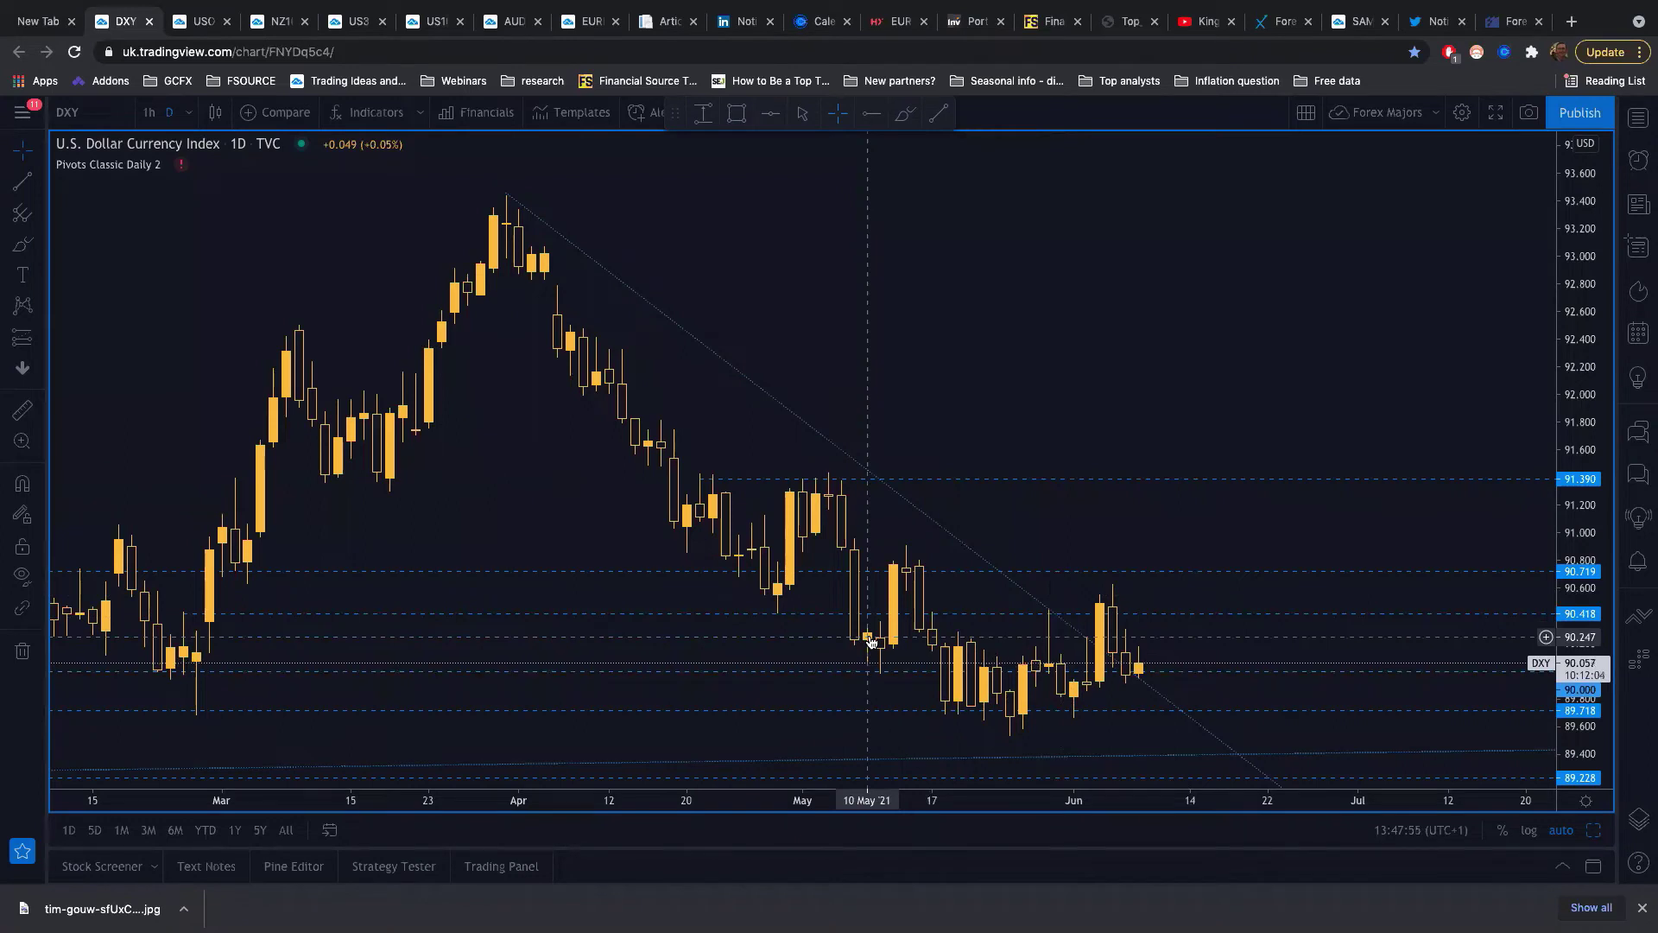
Step: Pan the DXY chart slightly later, zoom out, then restore the eight-chart grid
{"action": "left_click_drag", "start_coordinate": [962, 635], "coordinate": [884, 622]}
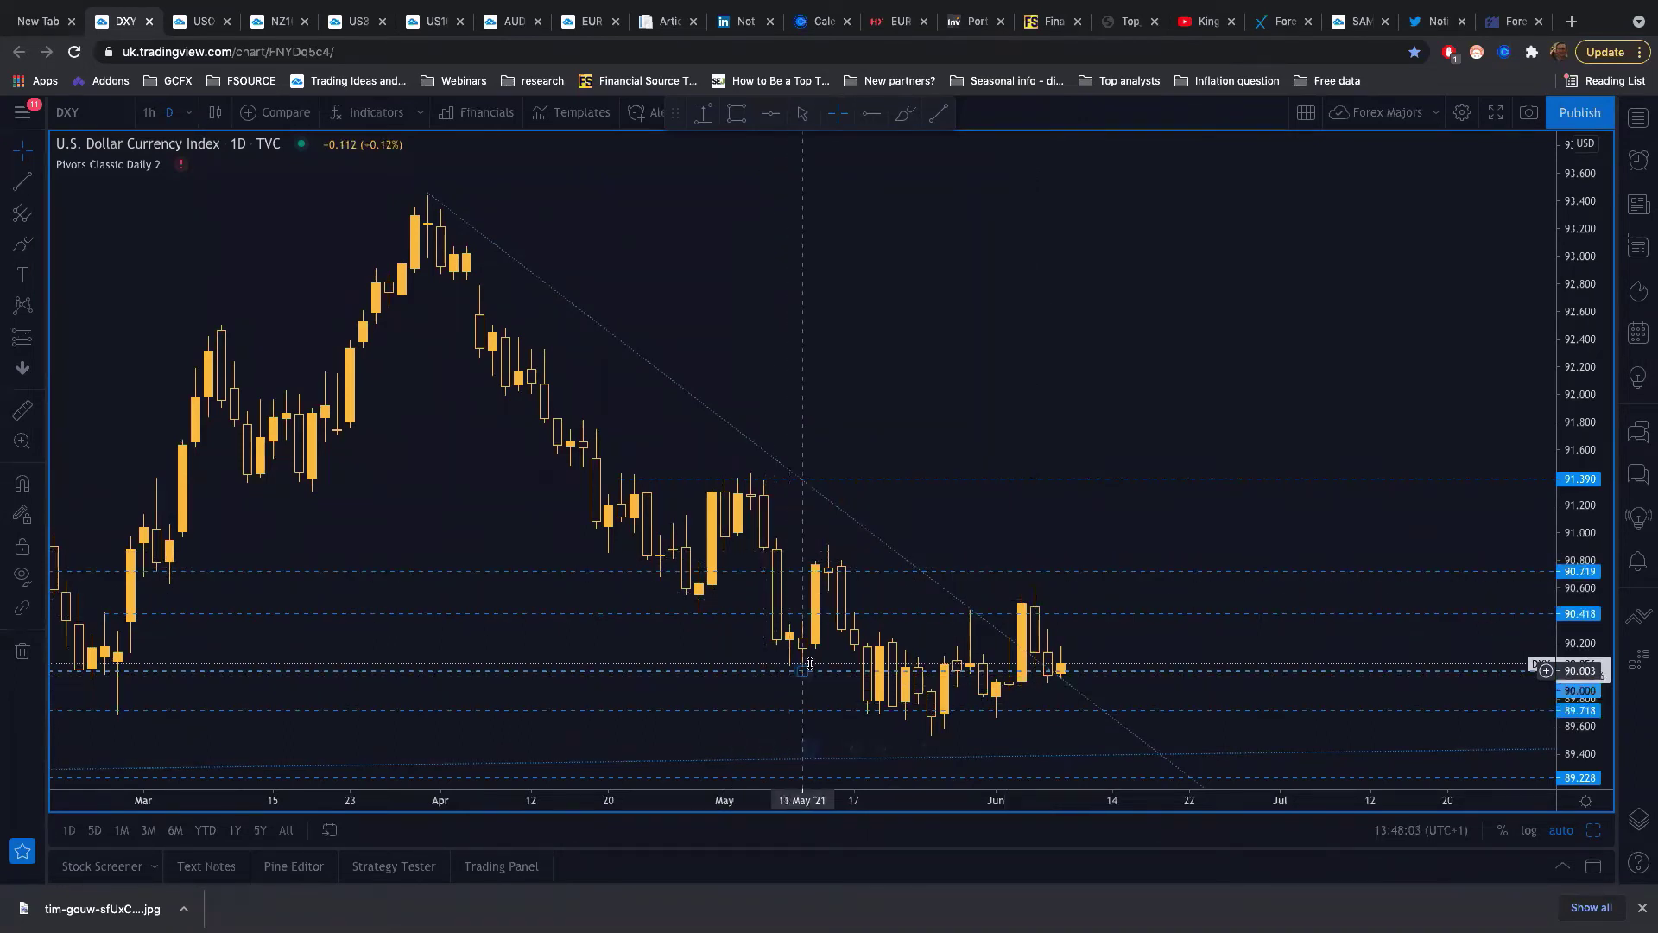
{"action": "scroll", "coordinate": [1002, 626], "scroll_direction": "down", "scroll_amount": 2}
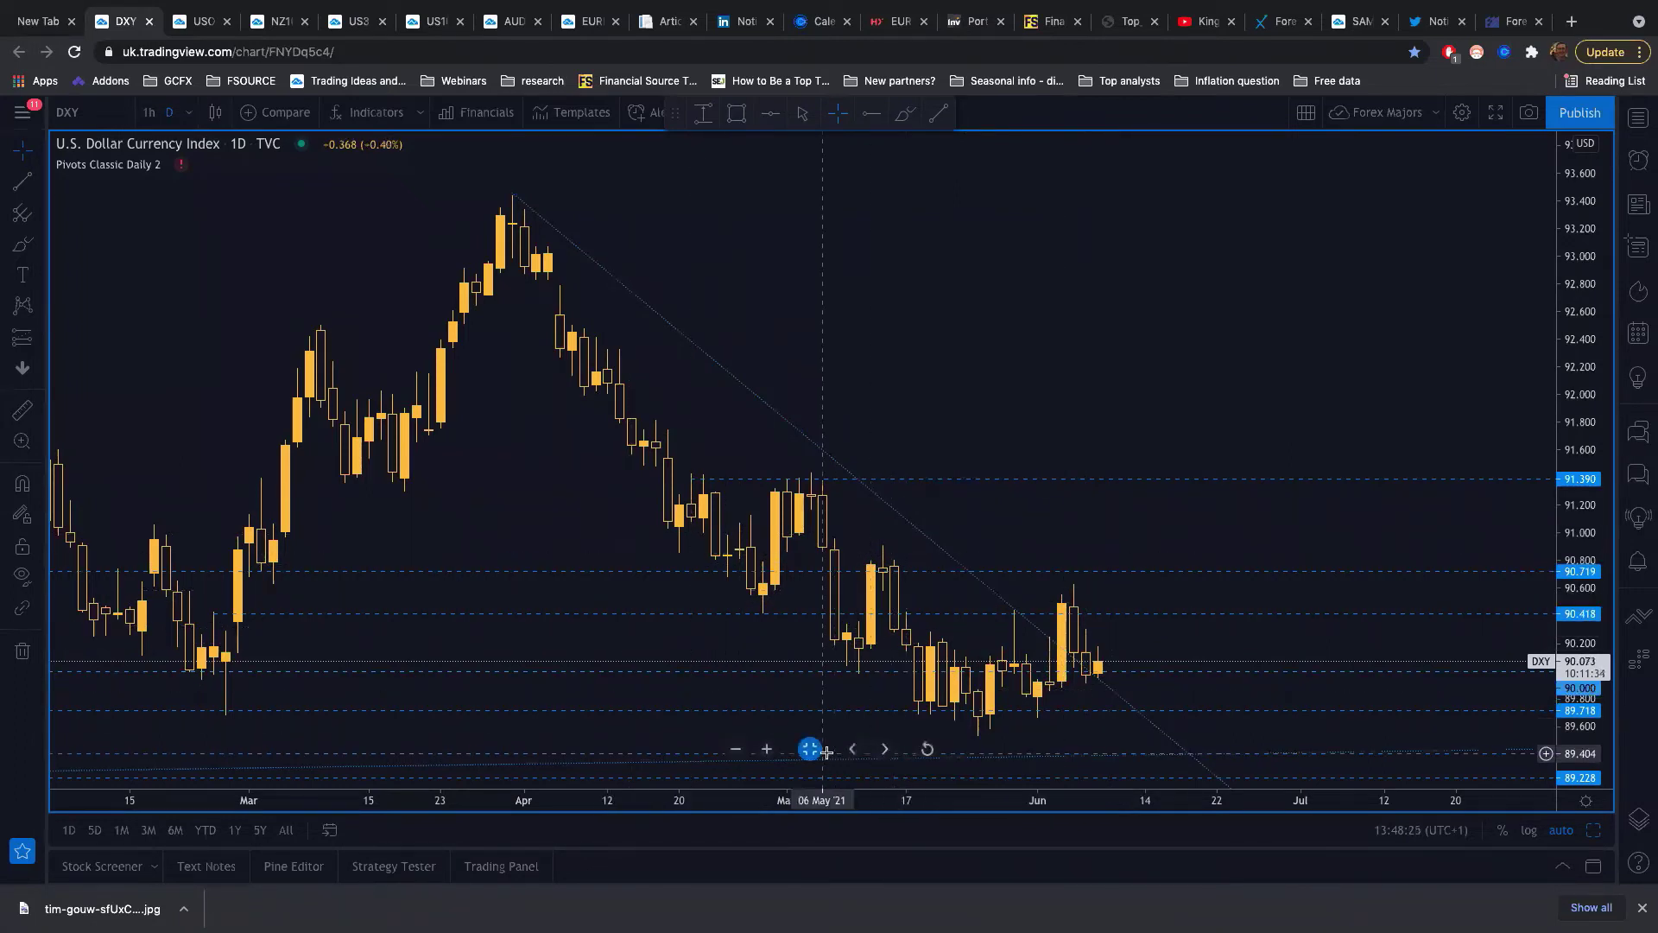
{"action": "left_click", "coordinate": [822, 749]}
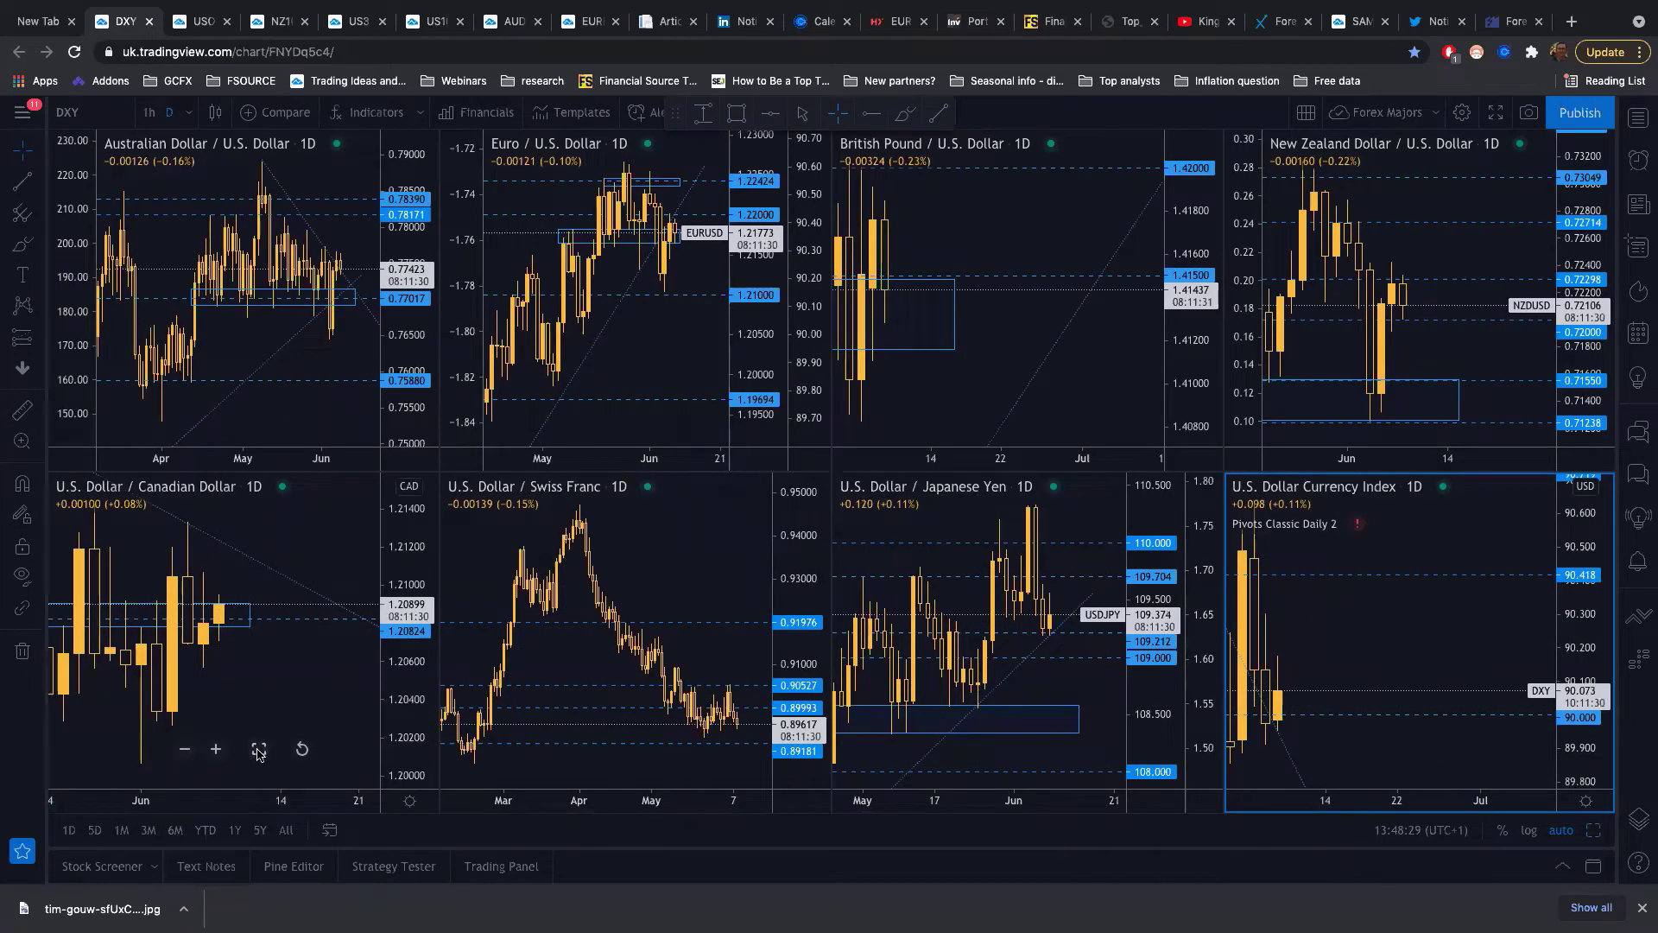
Step: Maximize the USD/CAD chart, deselect its trendline and zoom out to show history back to November
{"action": "left_click", "coordinate": [257, 751]}
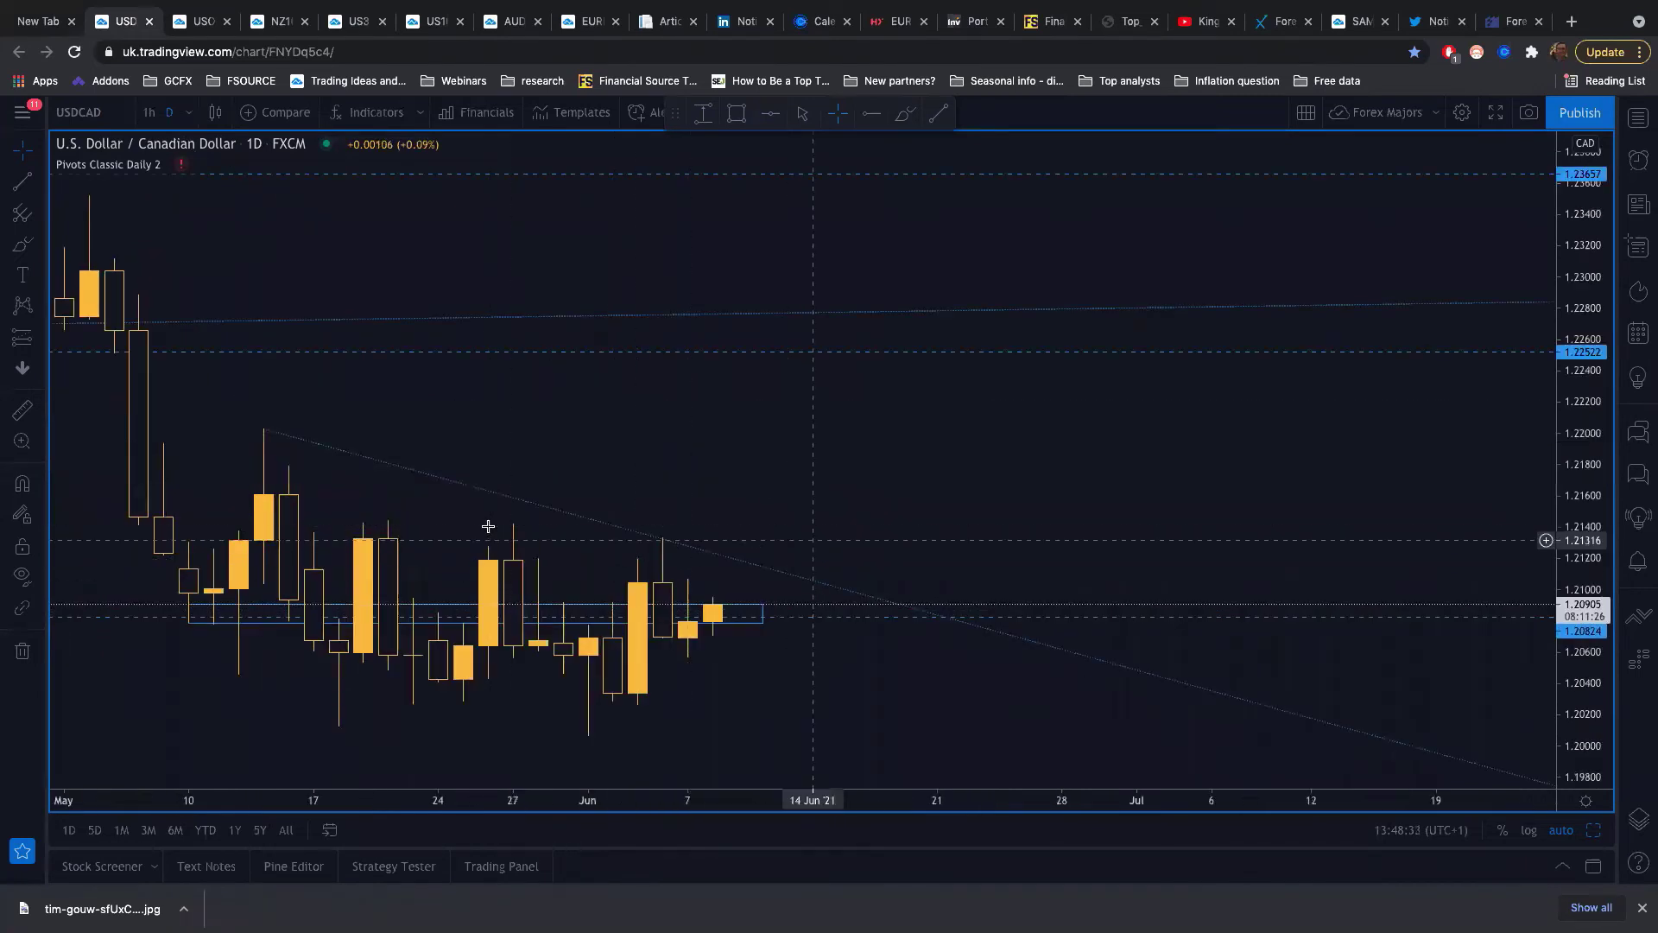
{"action": "scroll", "coordinate": [678, 594], "scroll_direction": "down", "scroll_amount": 5}
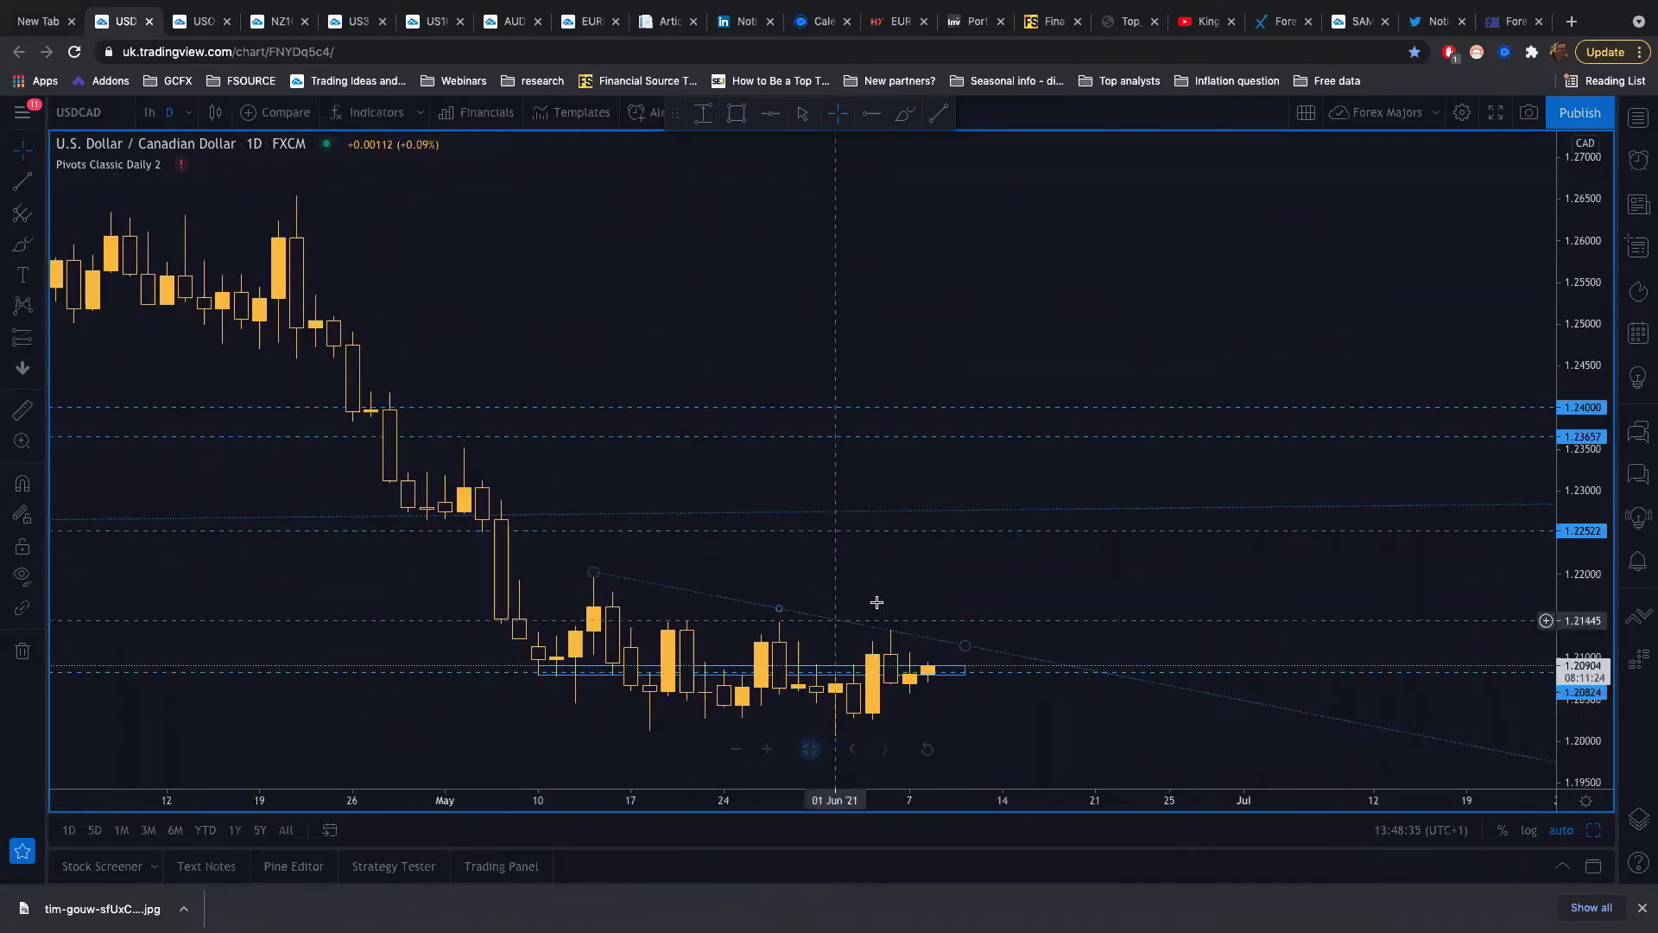
{"action": "left_click", "coordinate": [869, 617]}
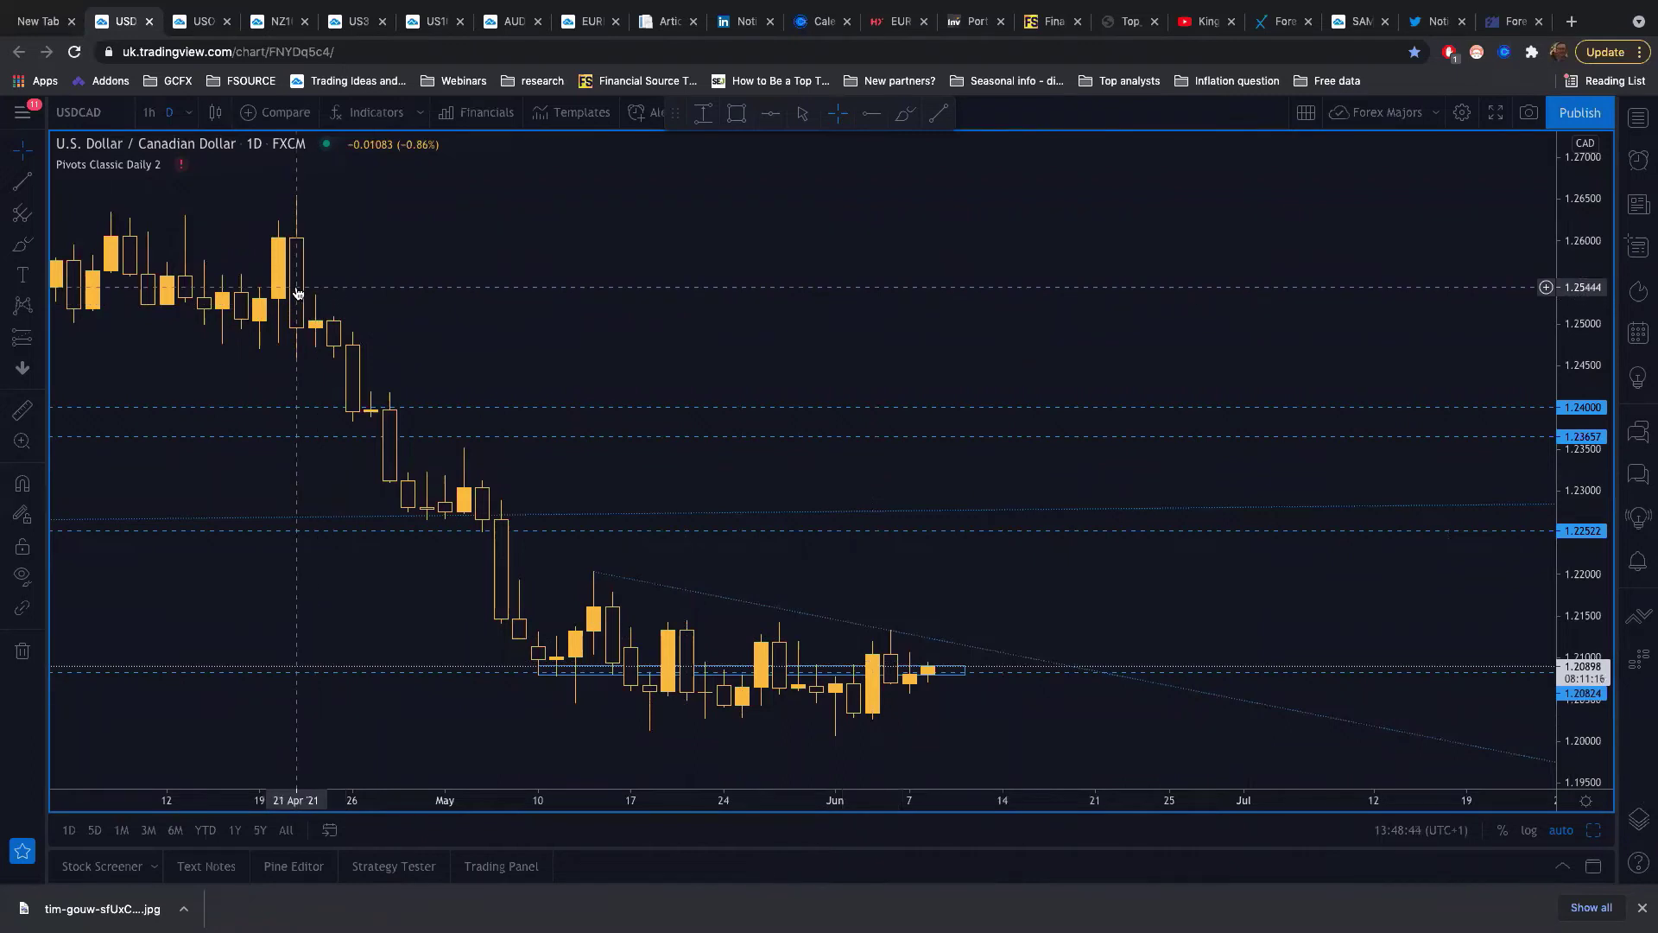
{"action": "scroll", "coordinate": [297, 293], "scroll_direction": "down", "scroll_amount": 4}
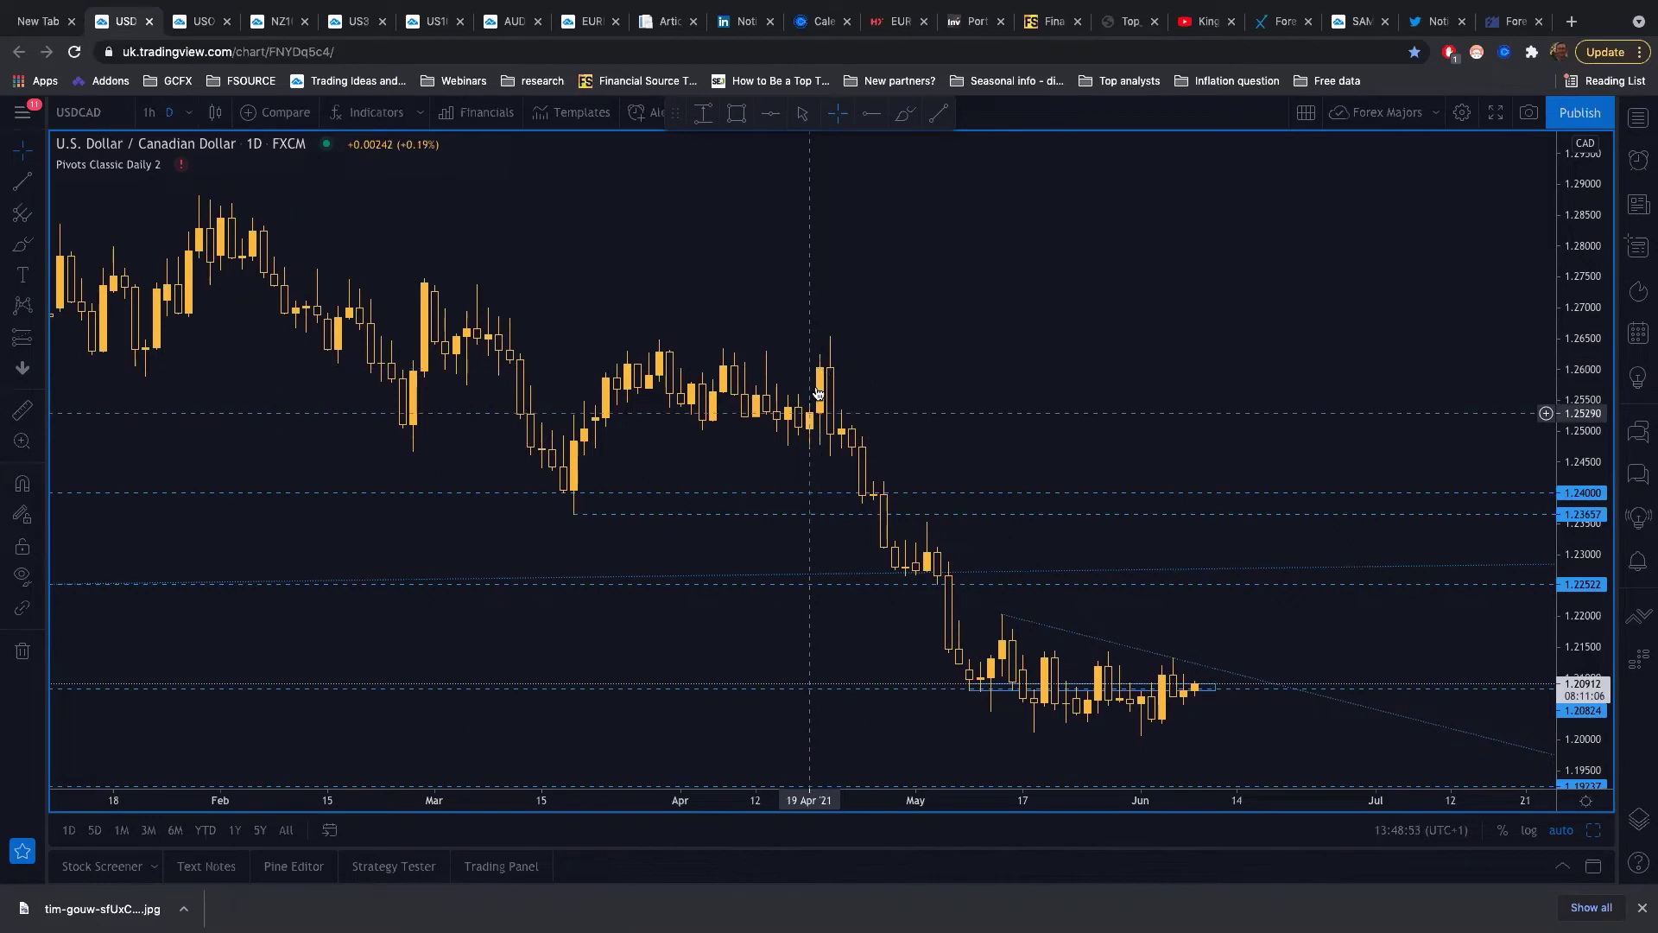
{"action": "scroll", "coordinate": [725, 382], "scroll_direction": "down", "scroll_amount": 5}
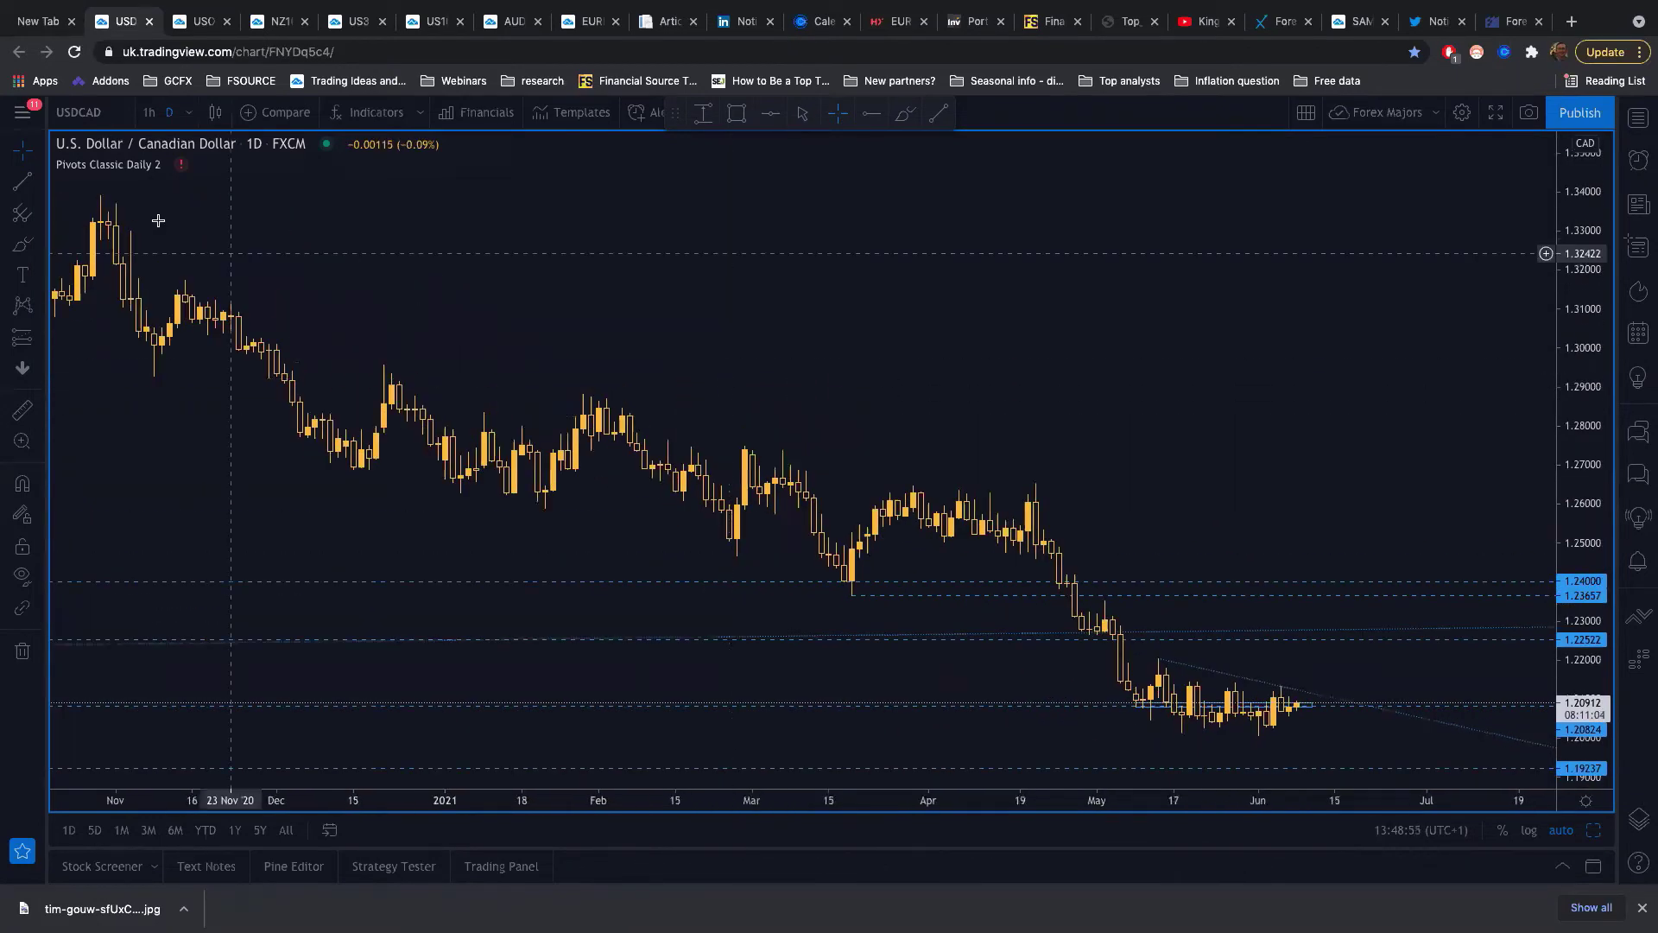
{"action": "left_click", "coordinate": [23, 189]}
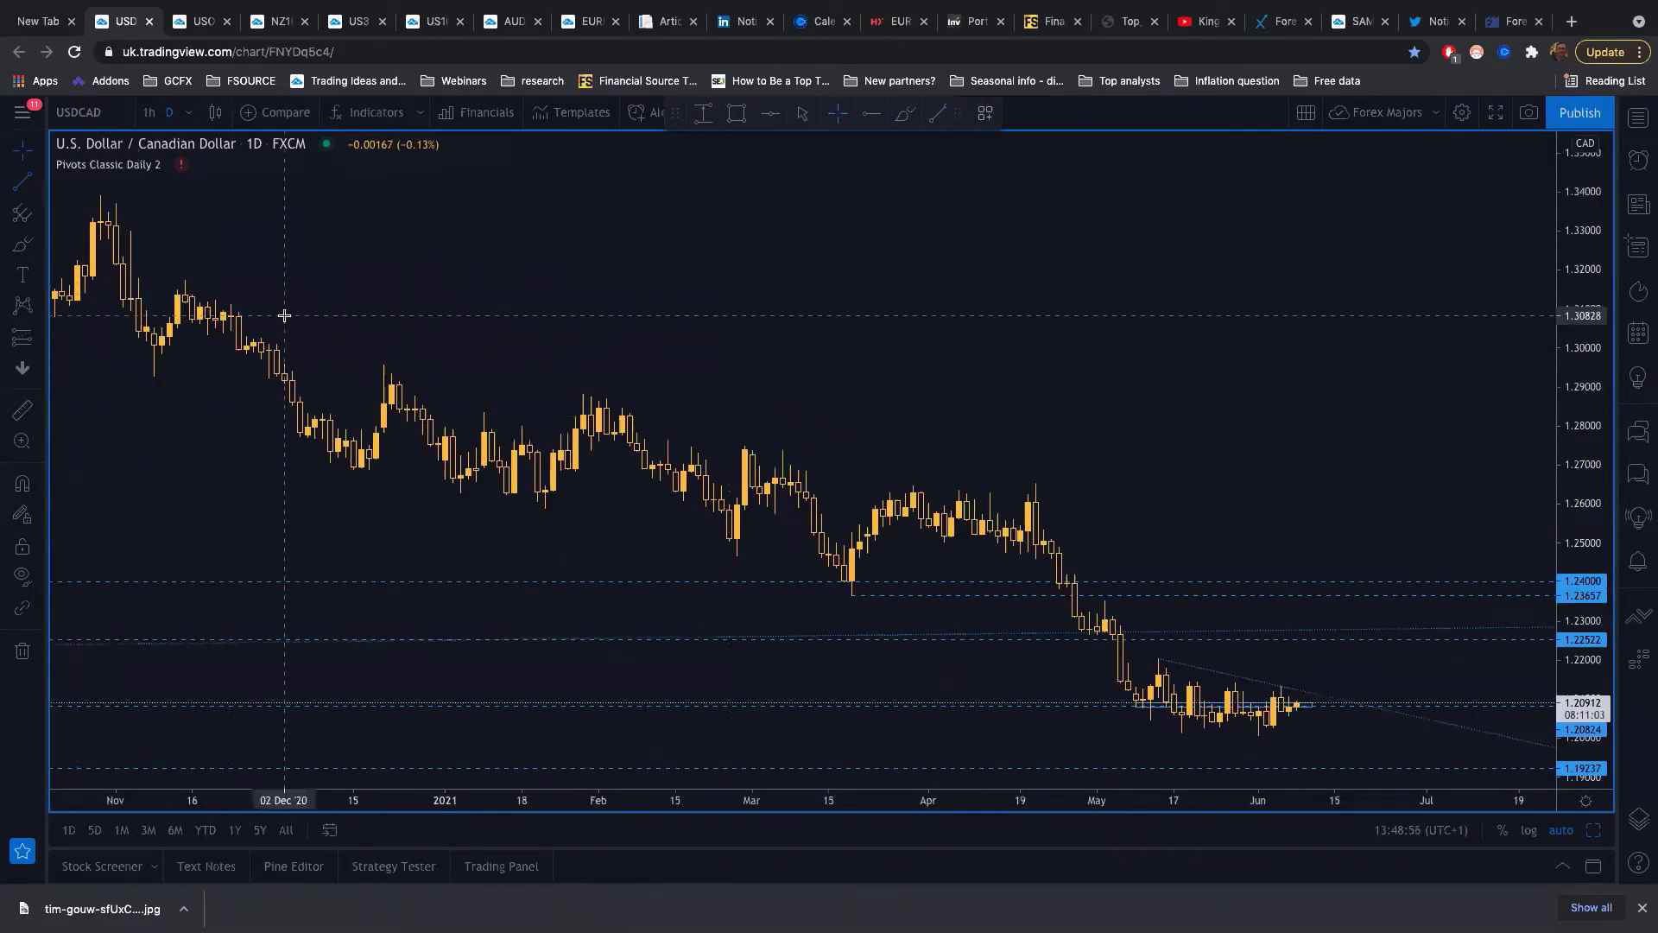
{"action": "left_click", "coordinate": [583, 393]}
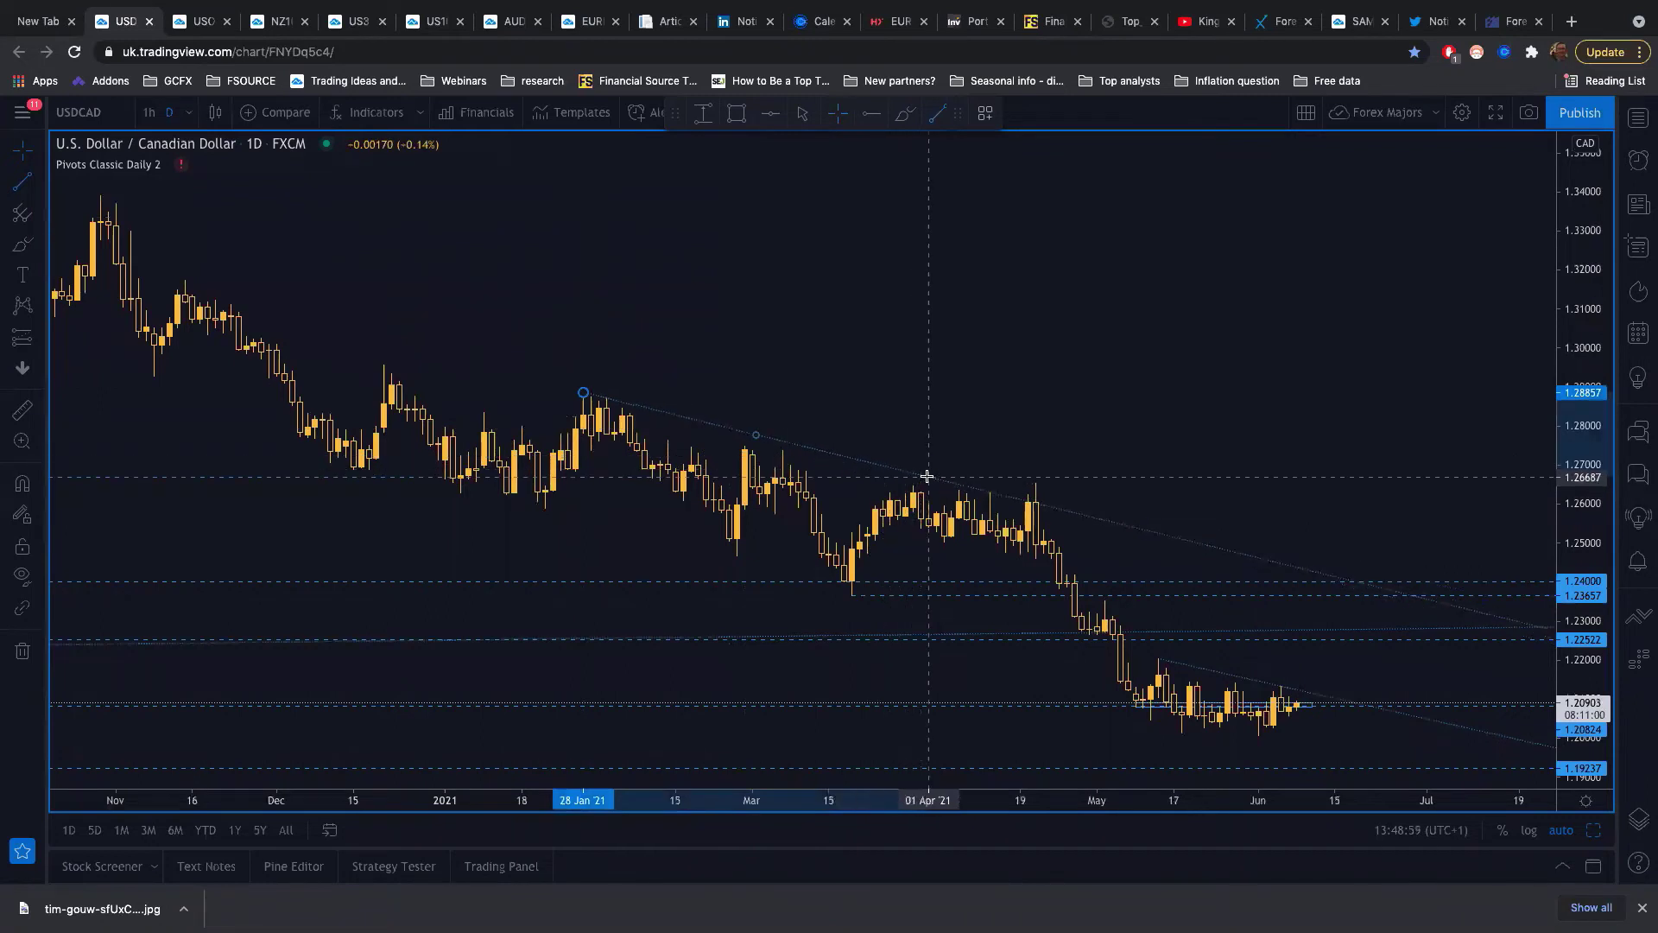
{"action": "left_click", "coordinate": [928, 477]}
{"action": "scroll", "coordinate": [1014, 502], "scroll_direction": "up", "scroll_amount": 2}
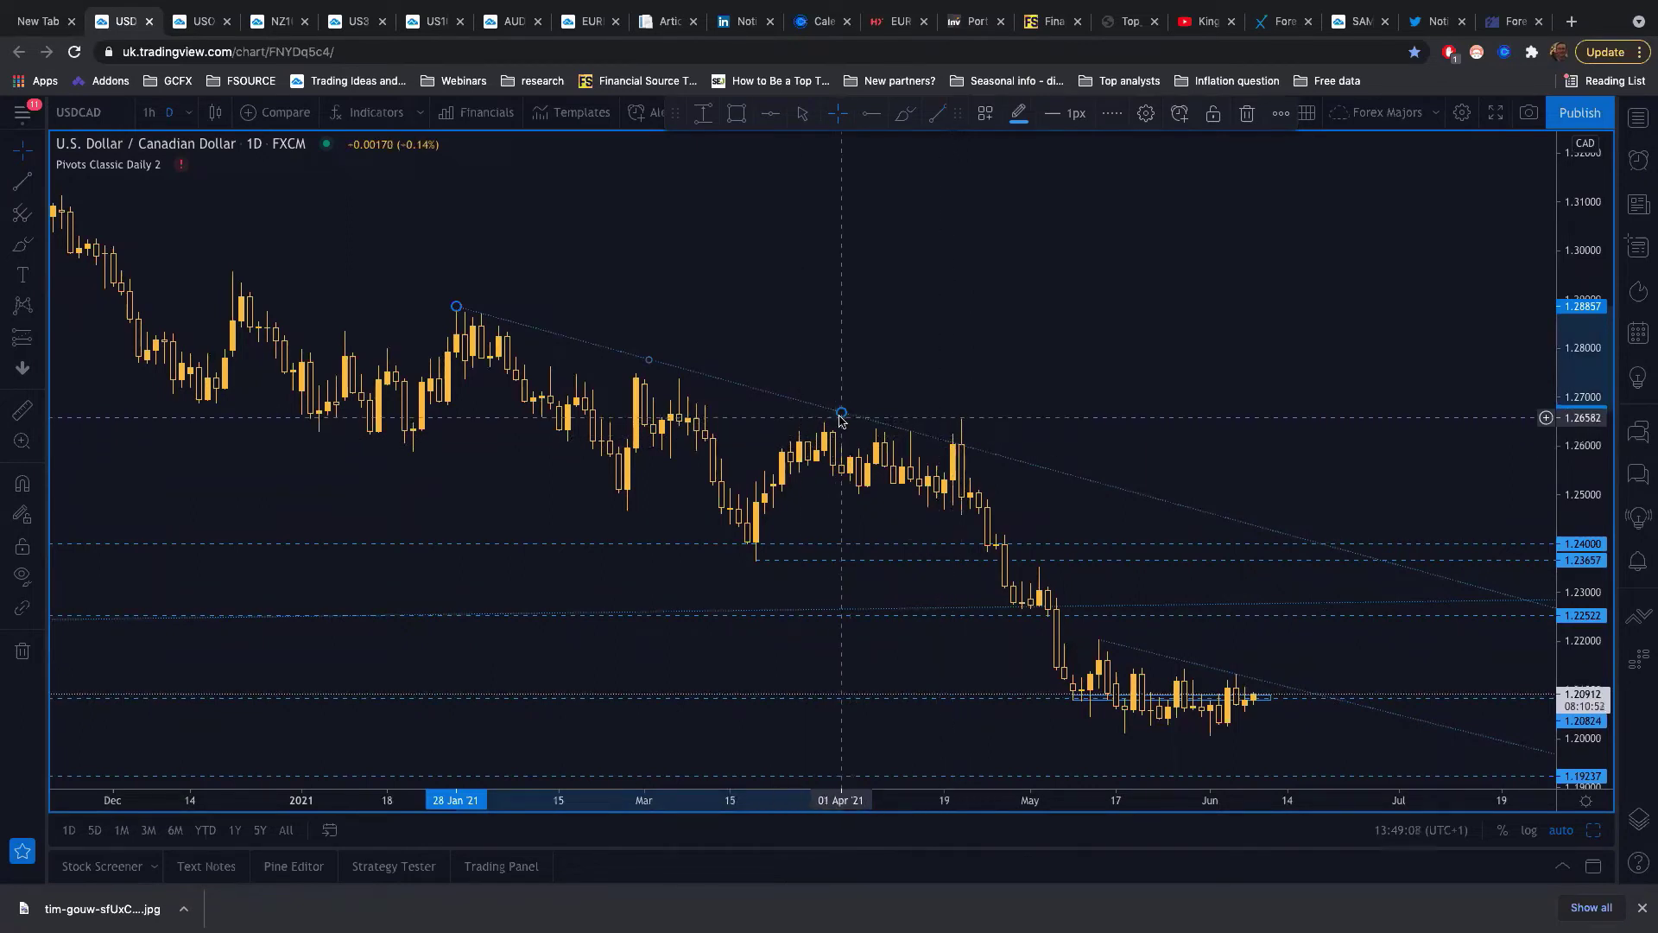
{"action": "key", "text": "Delete"}
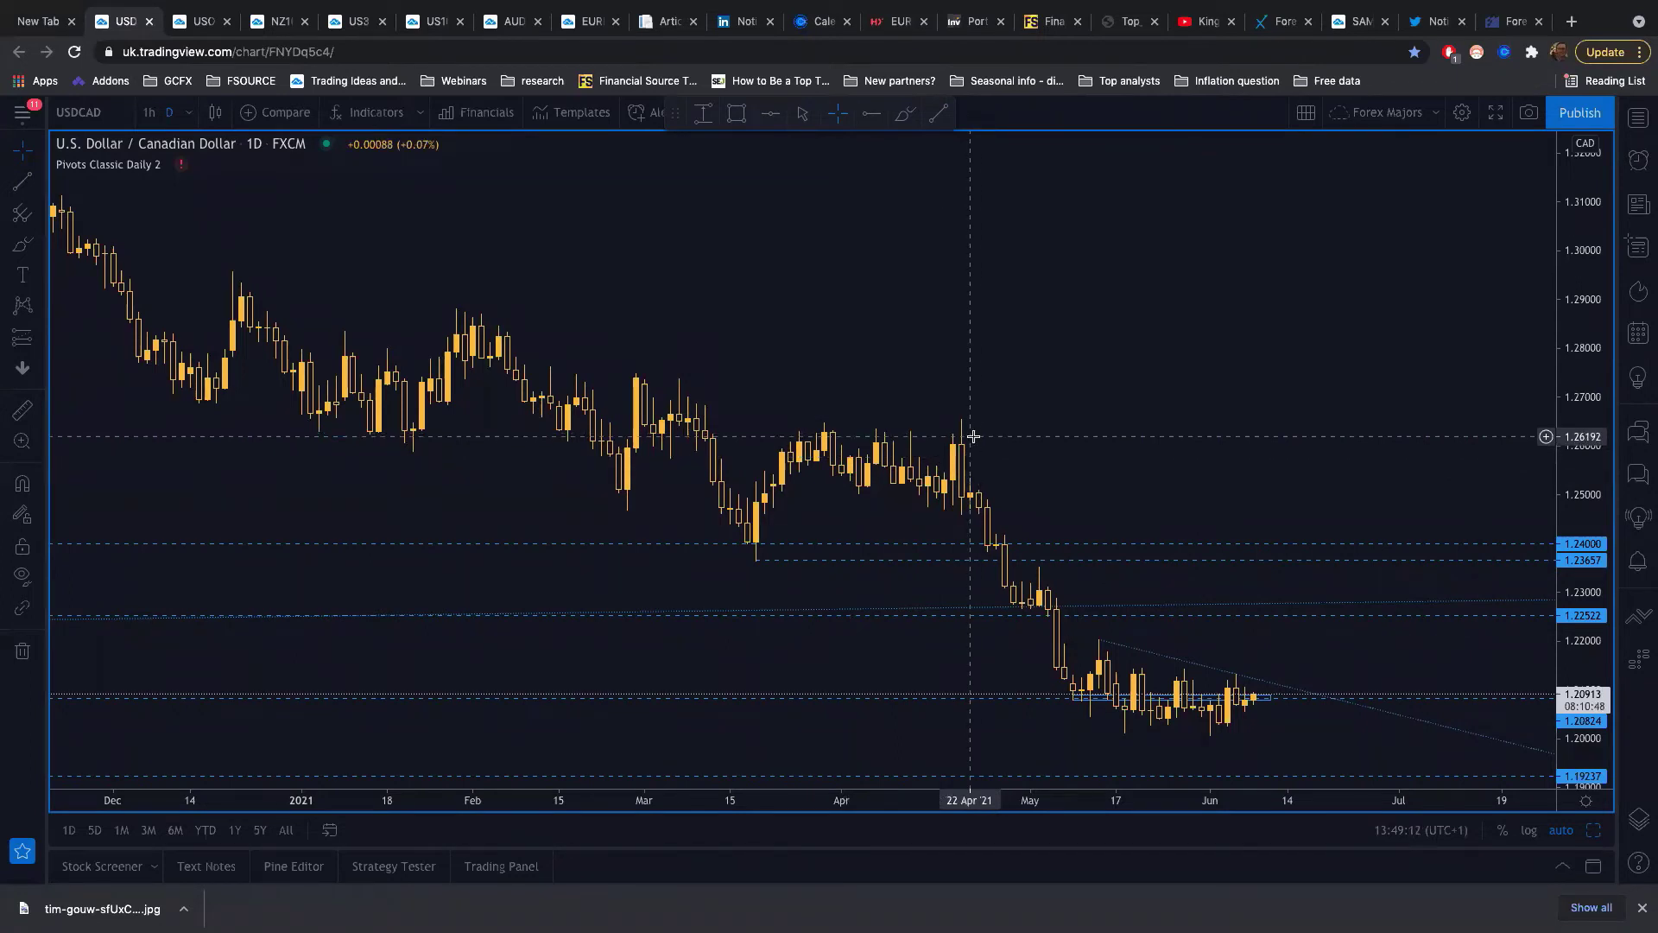
{"action": "scroll", "coordinate": [955, 437], "scroll_direction": "right", "scroll_amount": 3}
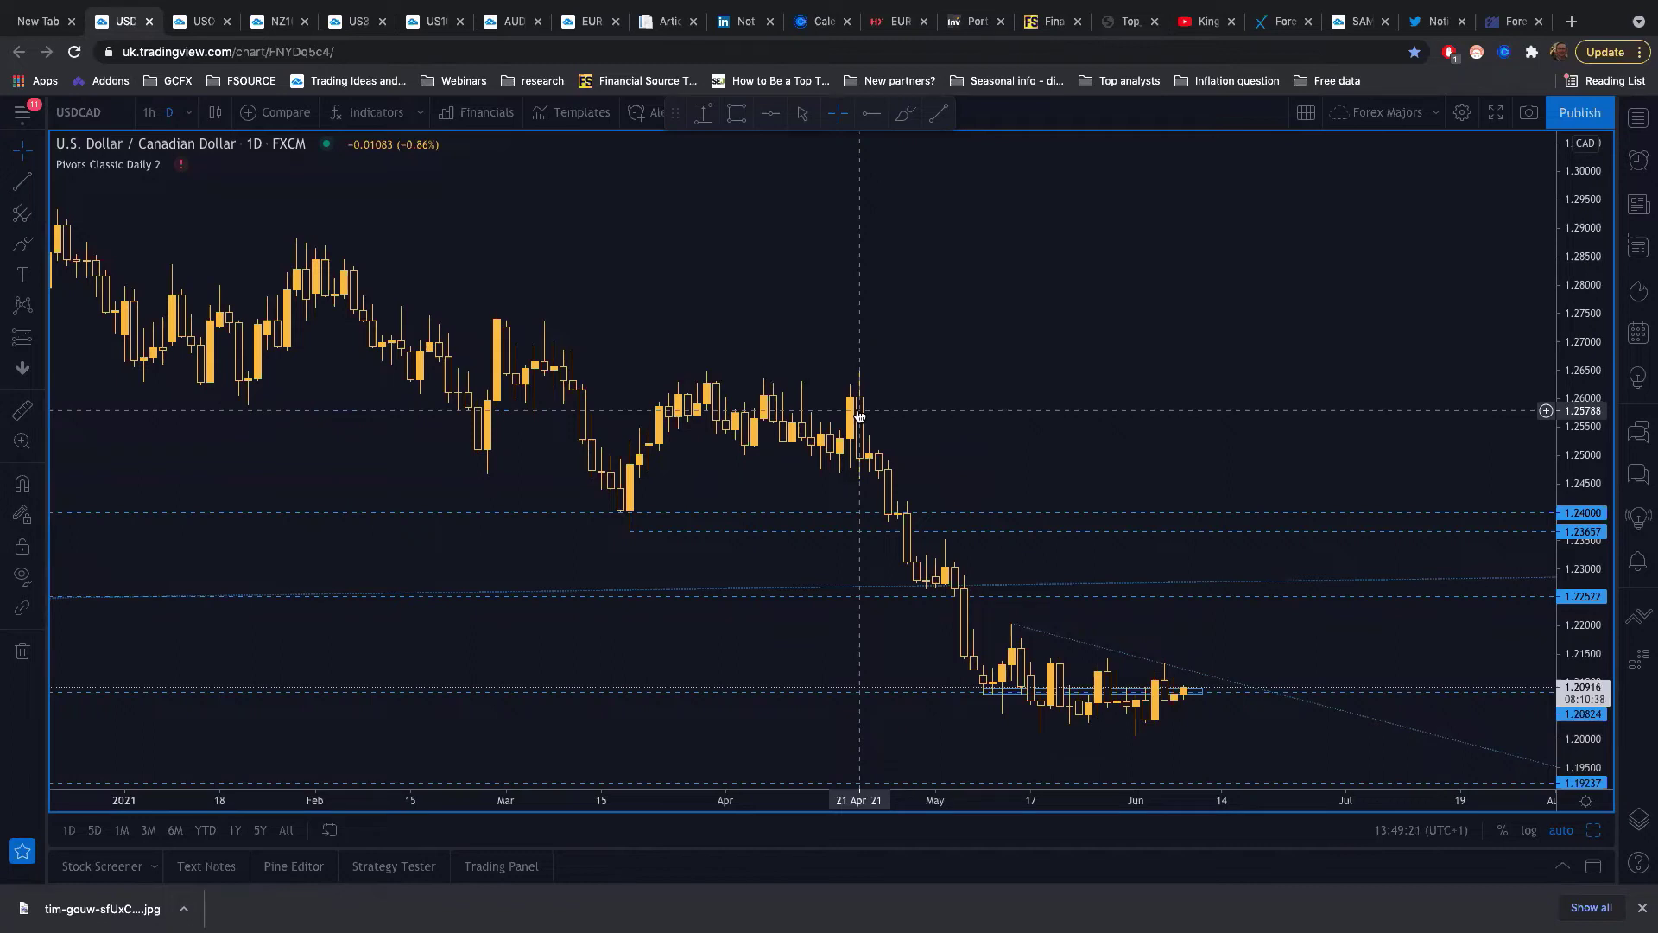
{"action": "scroll", "coordinate": [860, 417], "scroll_direction": "up", "scroll_amount": 2}
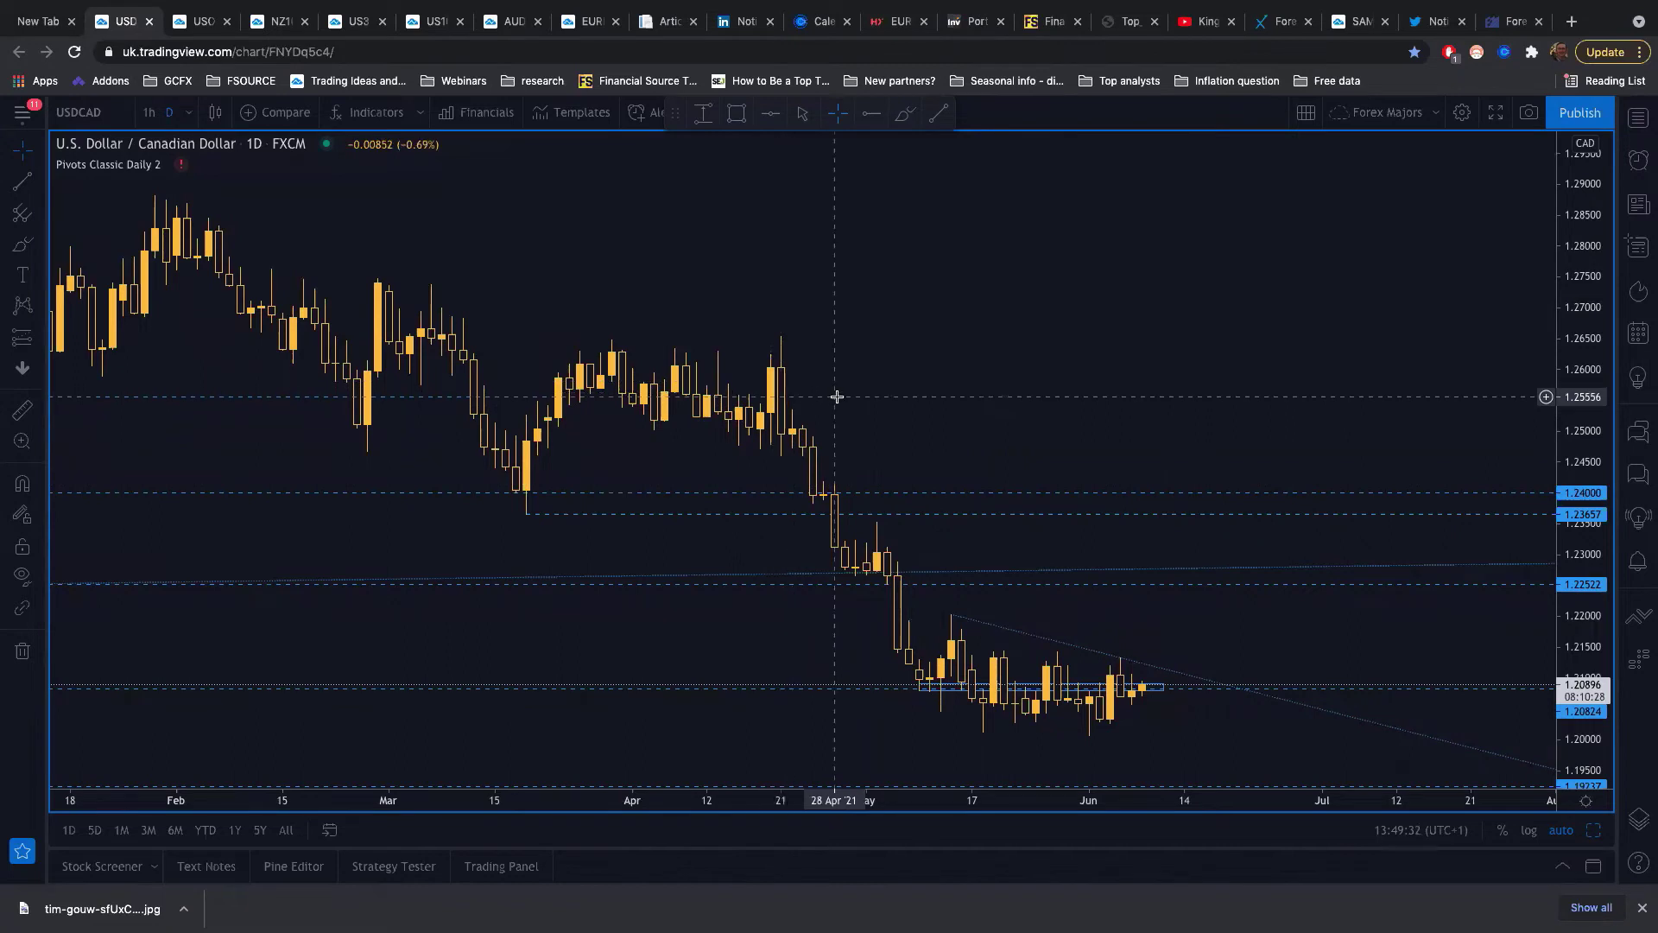
{"action": "left_click_drag", "start_coordinate": [789, 390], "coordinate": [785, 390]}
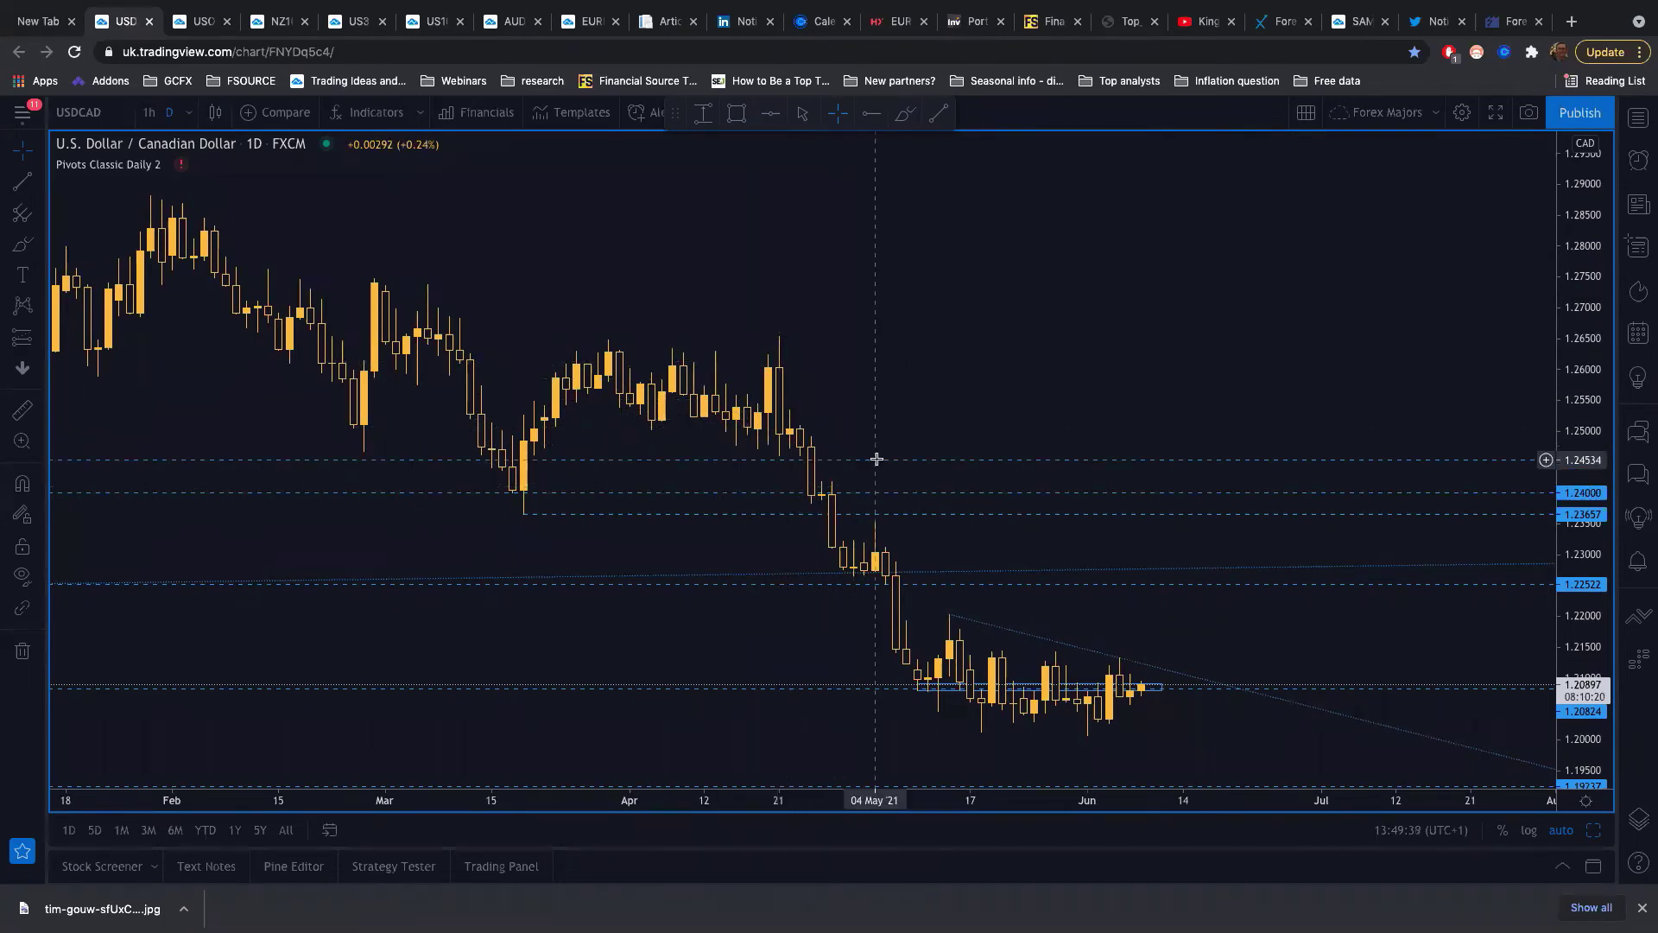
{"action": "scroll", "coordinate": [873, 518], "scroll_direction": "up", "scroll_amount": 3}
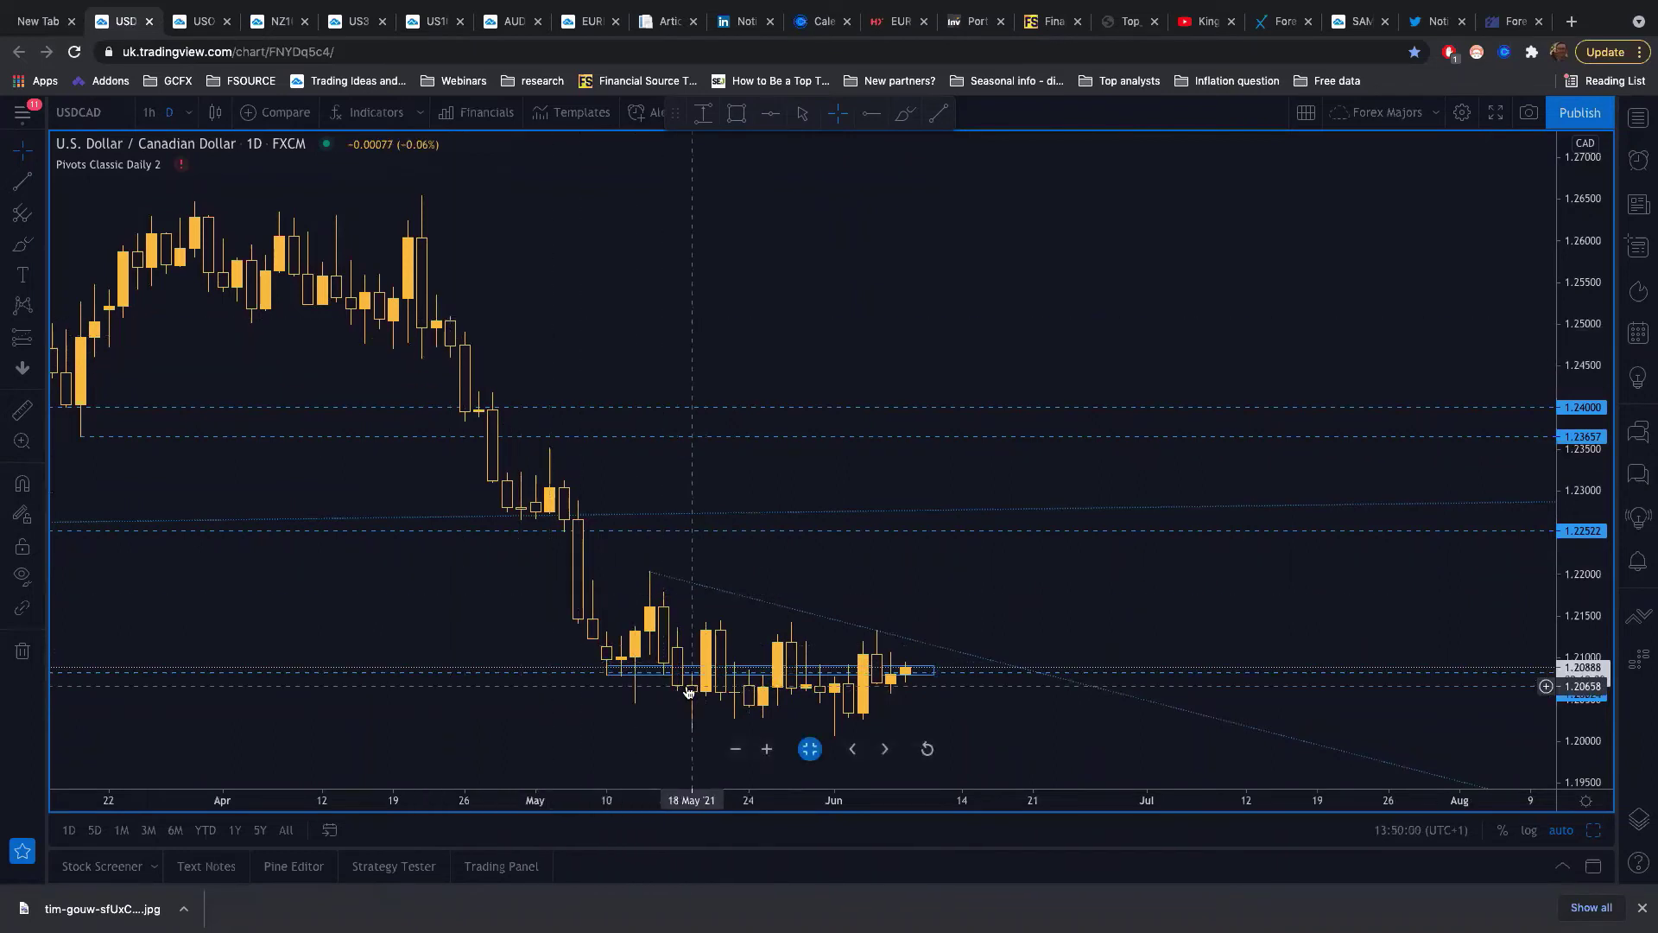
{"action": "left_click", "coordinate": [769, 667]}
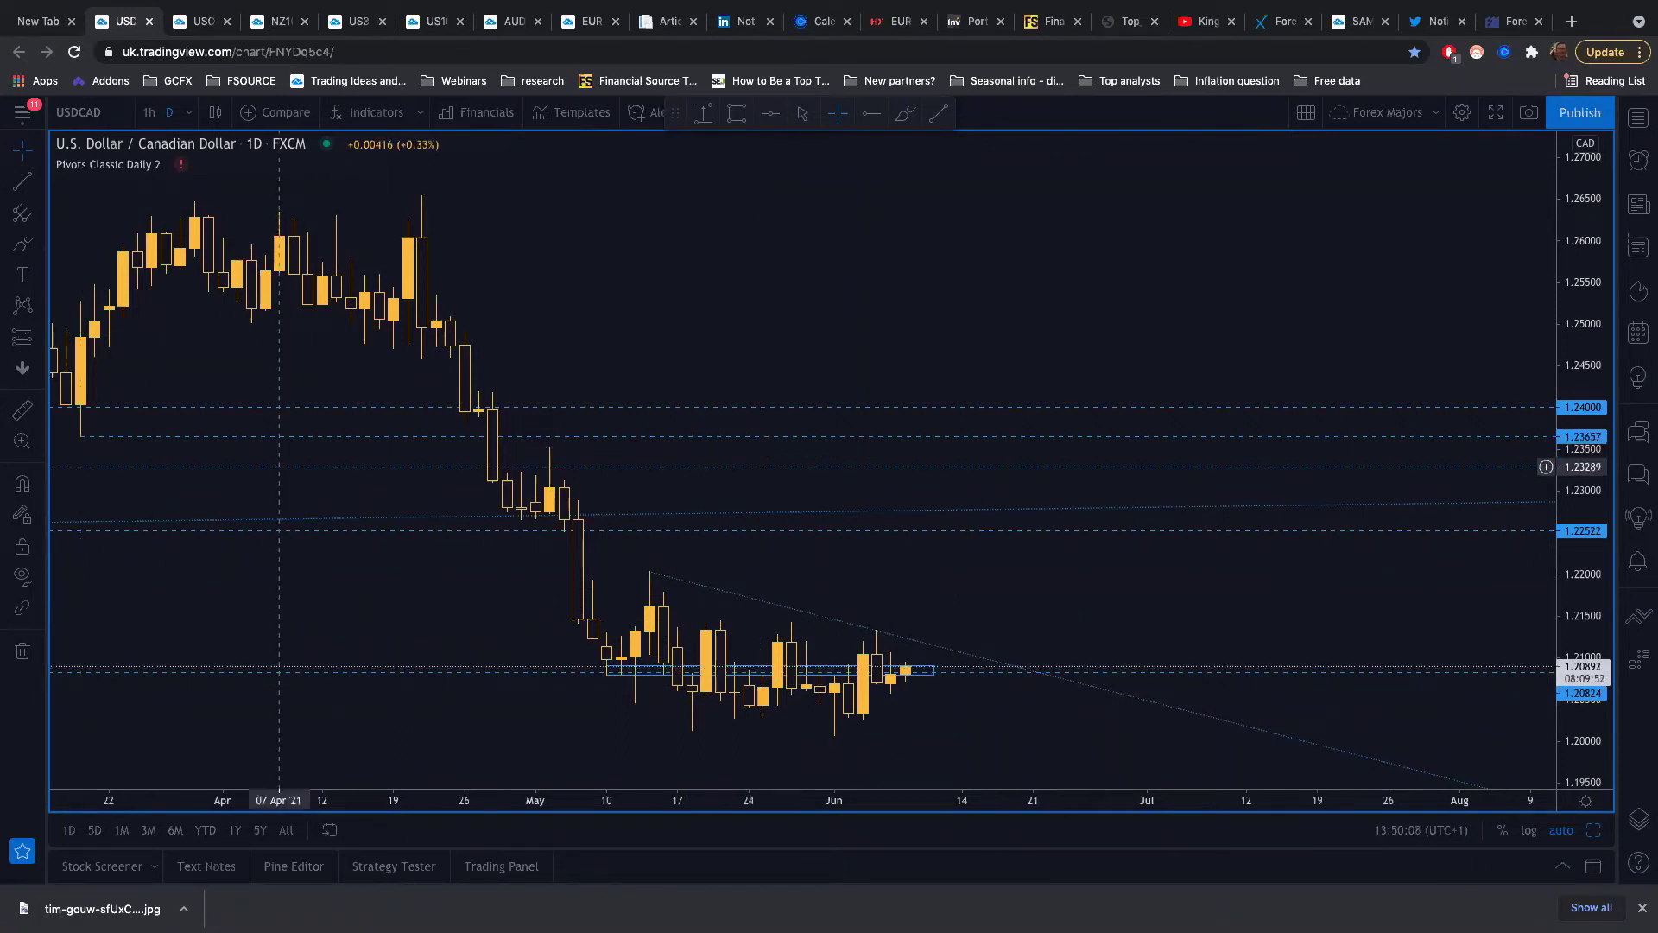
{"action": "scroll", "coordinate": [776, 586], "scroll_direction": "right", "scroll_amount": 3}
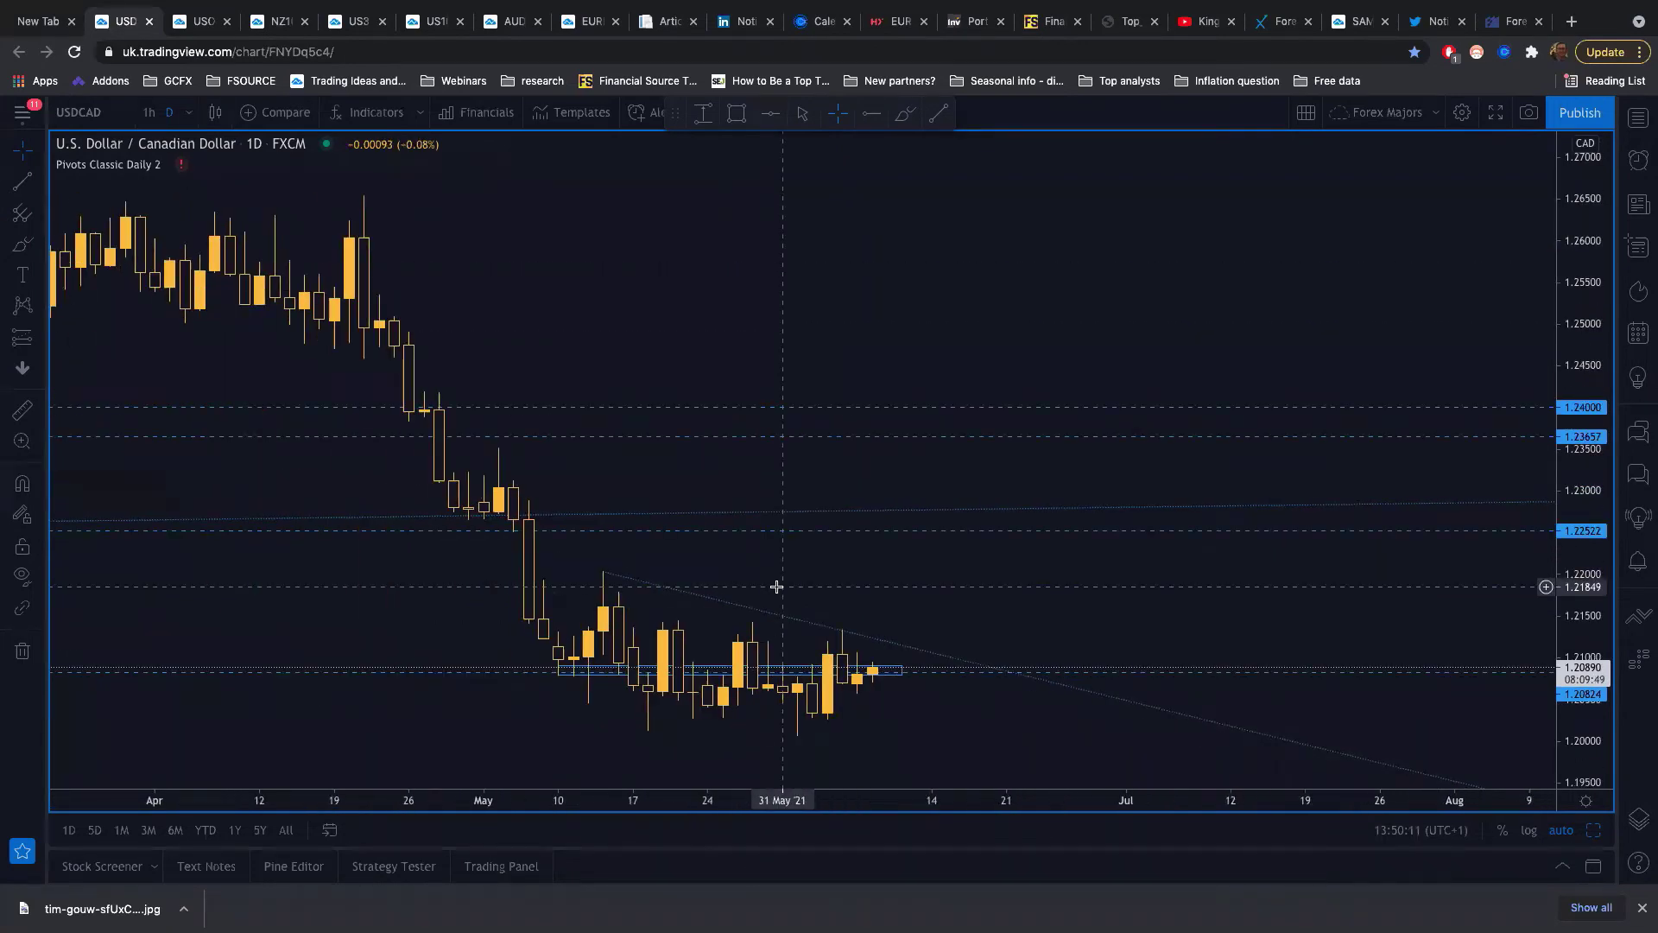
{"action": "scroll", "coordinate": [777, 586], "scroll_direction": "down", "scroll_amount": 4}
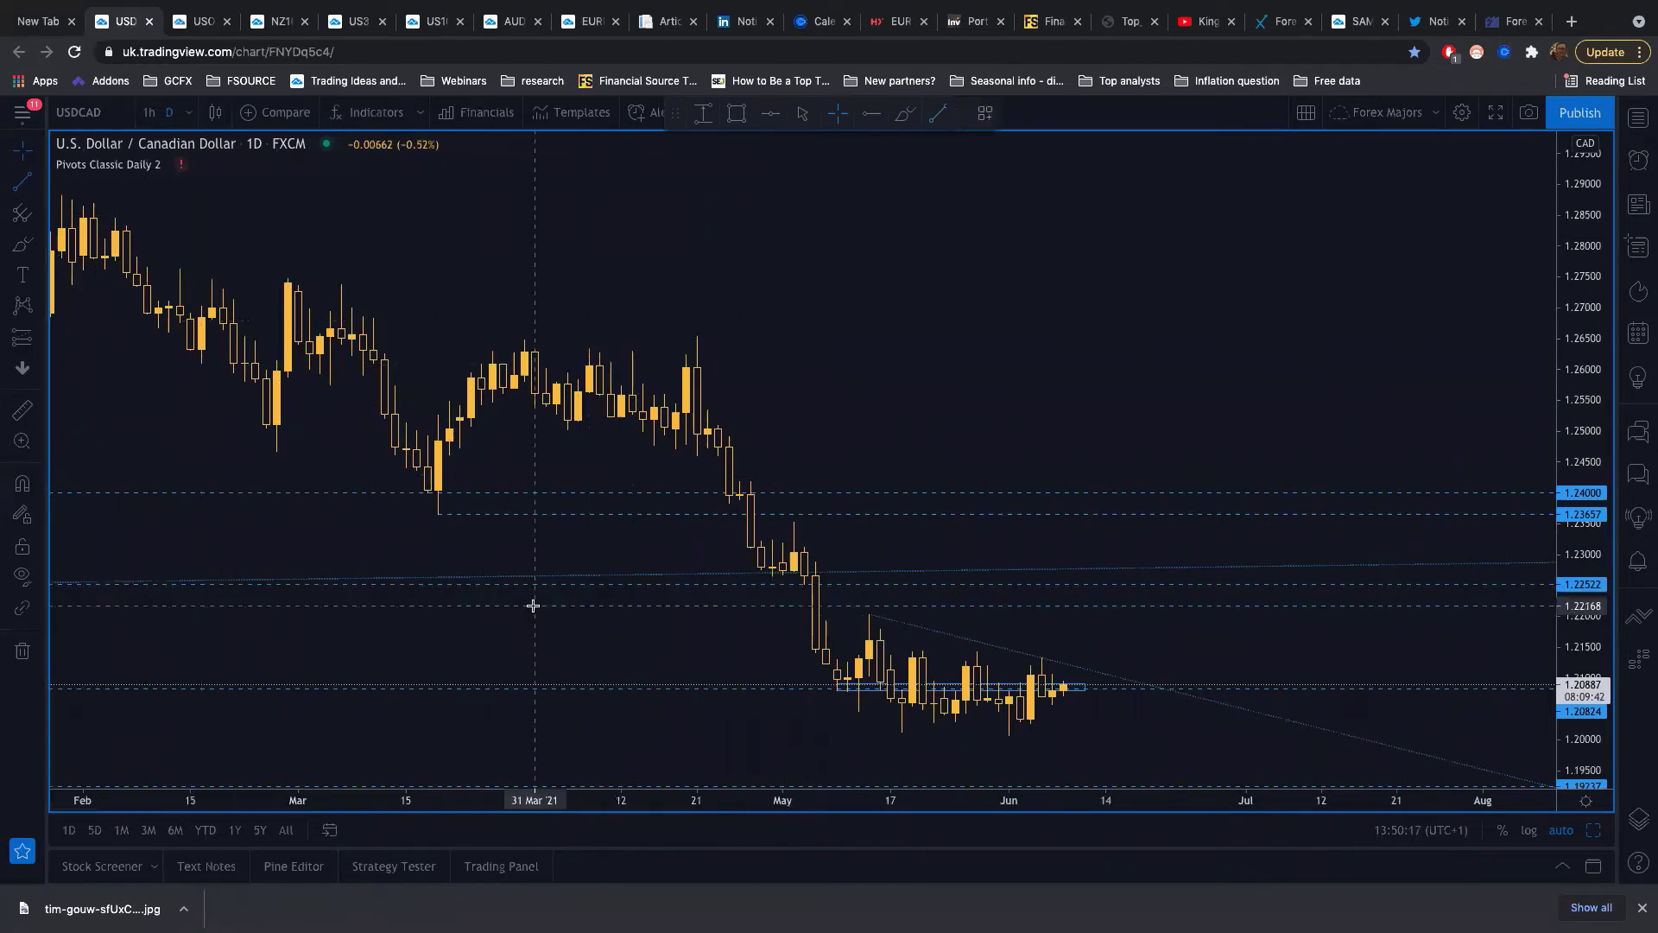
Step: Draw a trend line from the mid-May low to 28 Jun, then delete it
{"action": "left_click", "coordinate": [880, 732]}
{"action": "left_click", "coordinate": [1035, 742]}
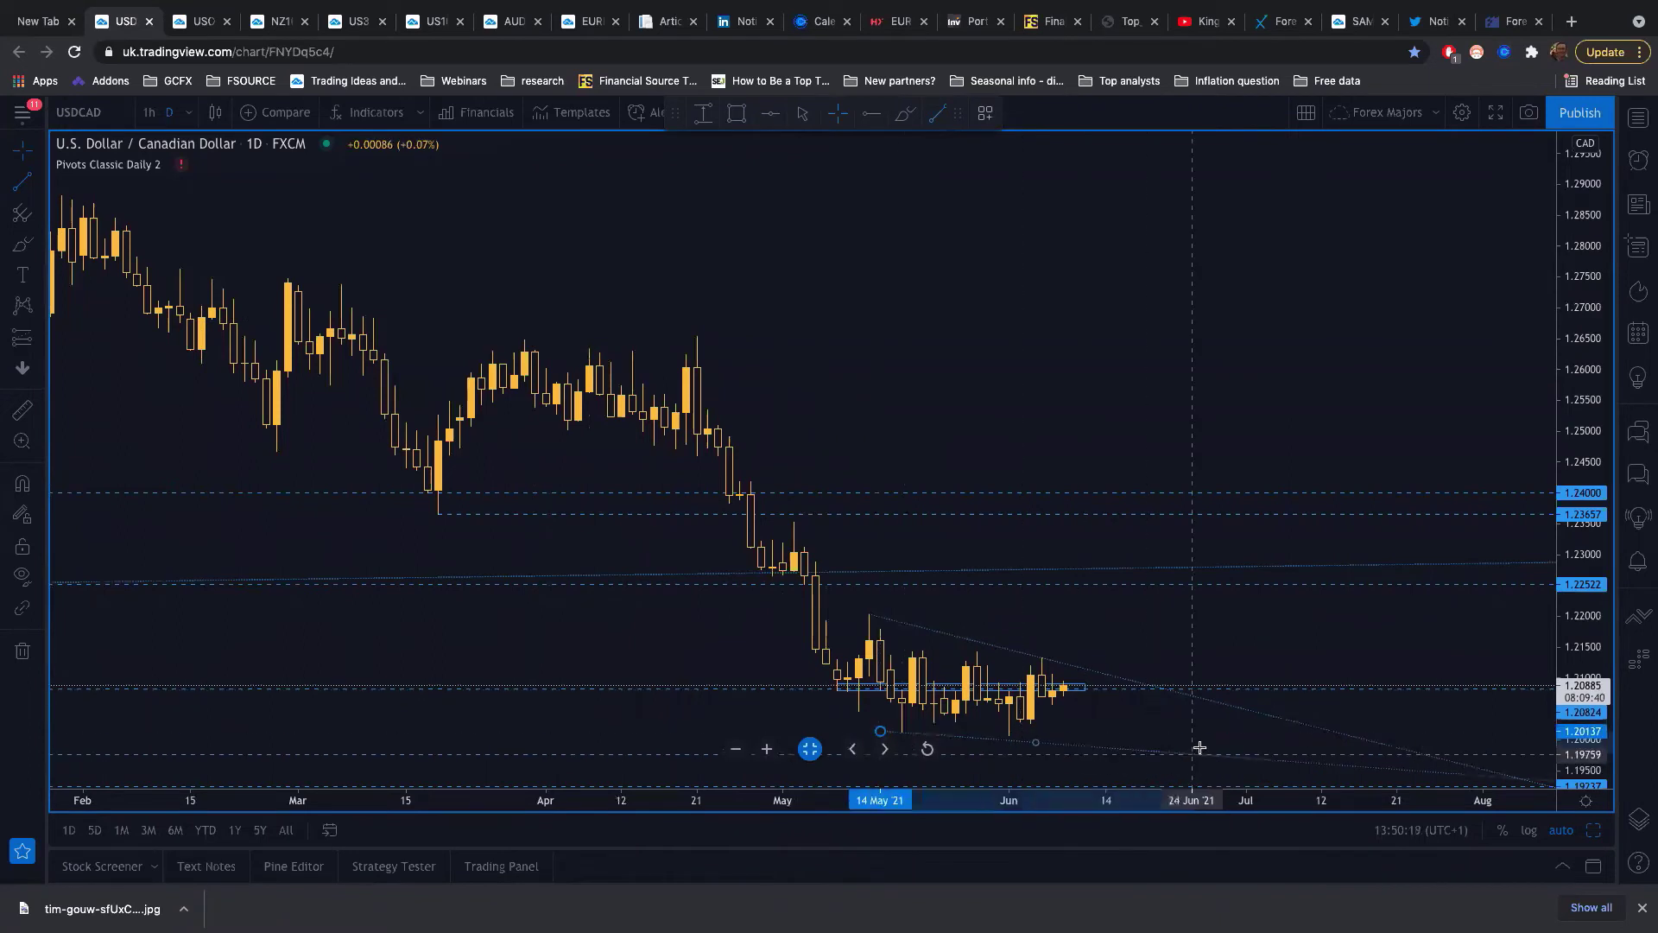
{"action": "left_click", "coordinate": [1208, 739]}
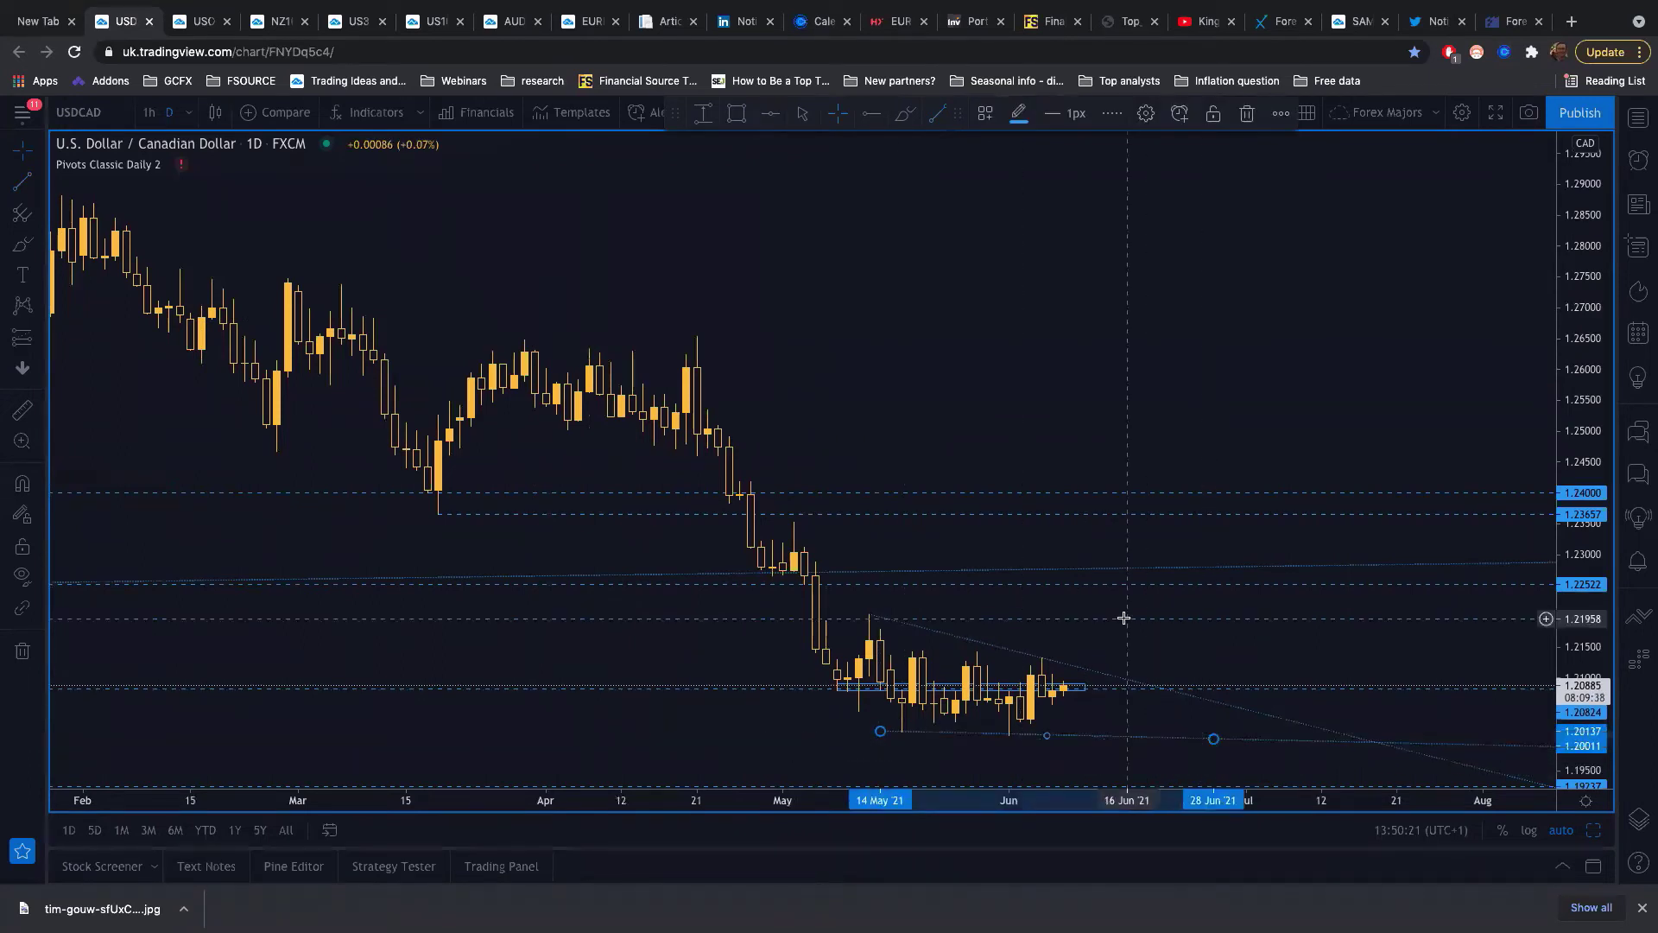
{"action": "scroll", "coordinate": [1122, 618], "scroll_direction": "right", "scroll_amount": 5}
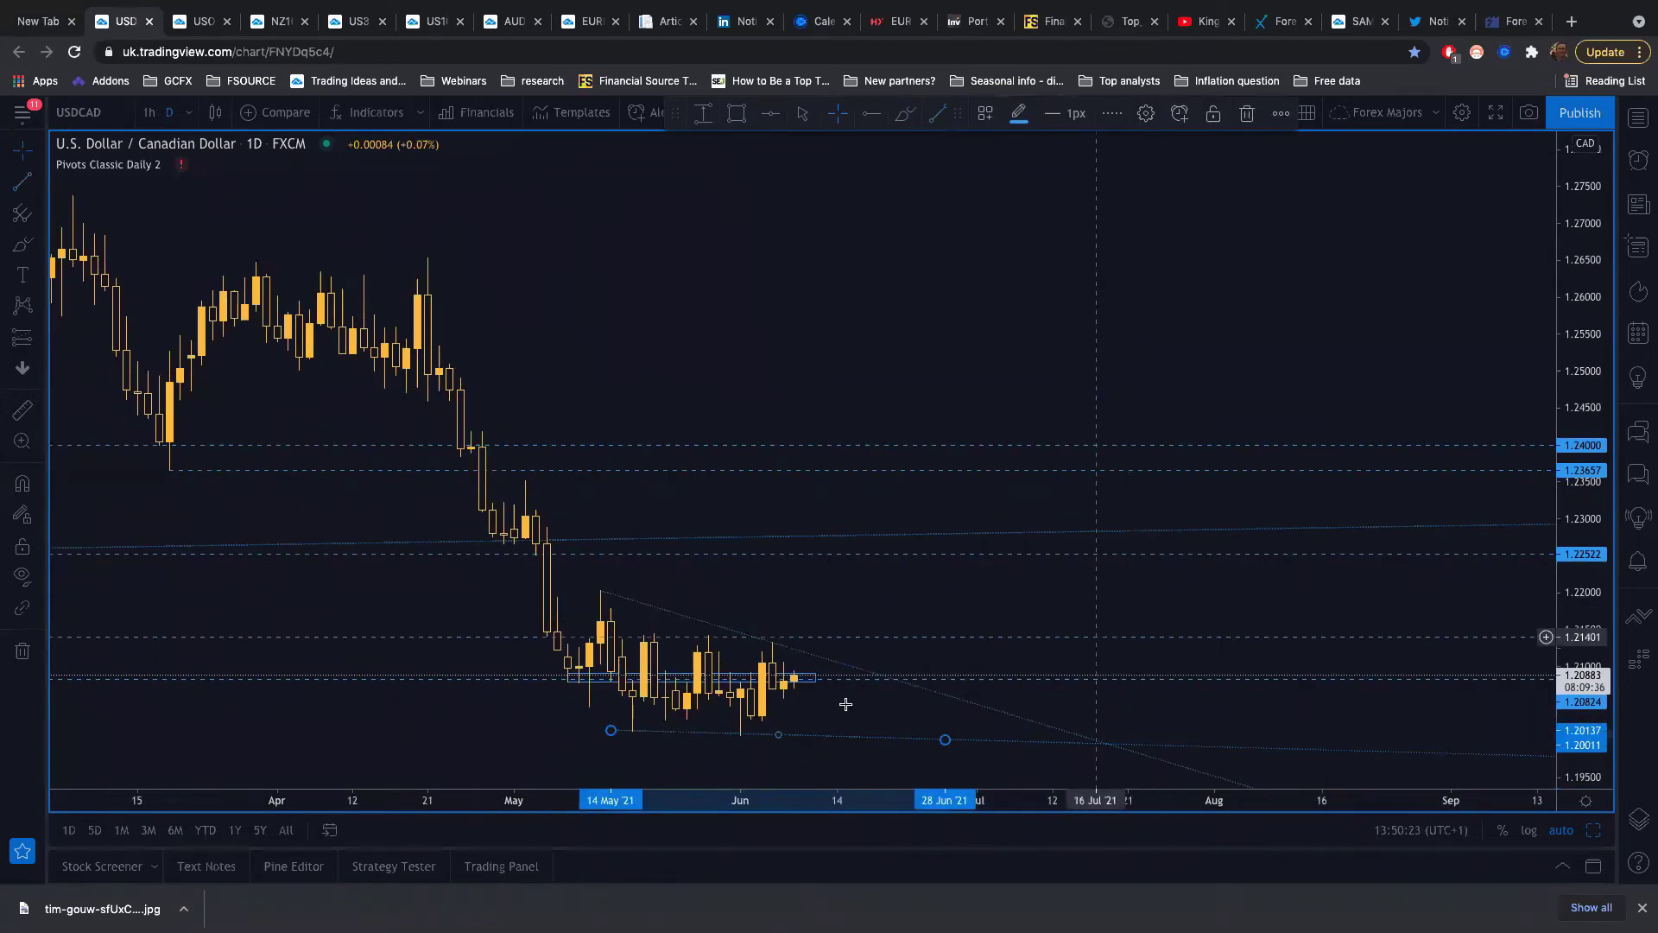
{"action": "key", "text": "Delete"}
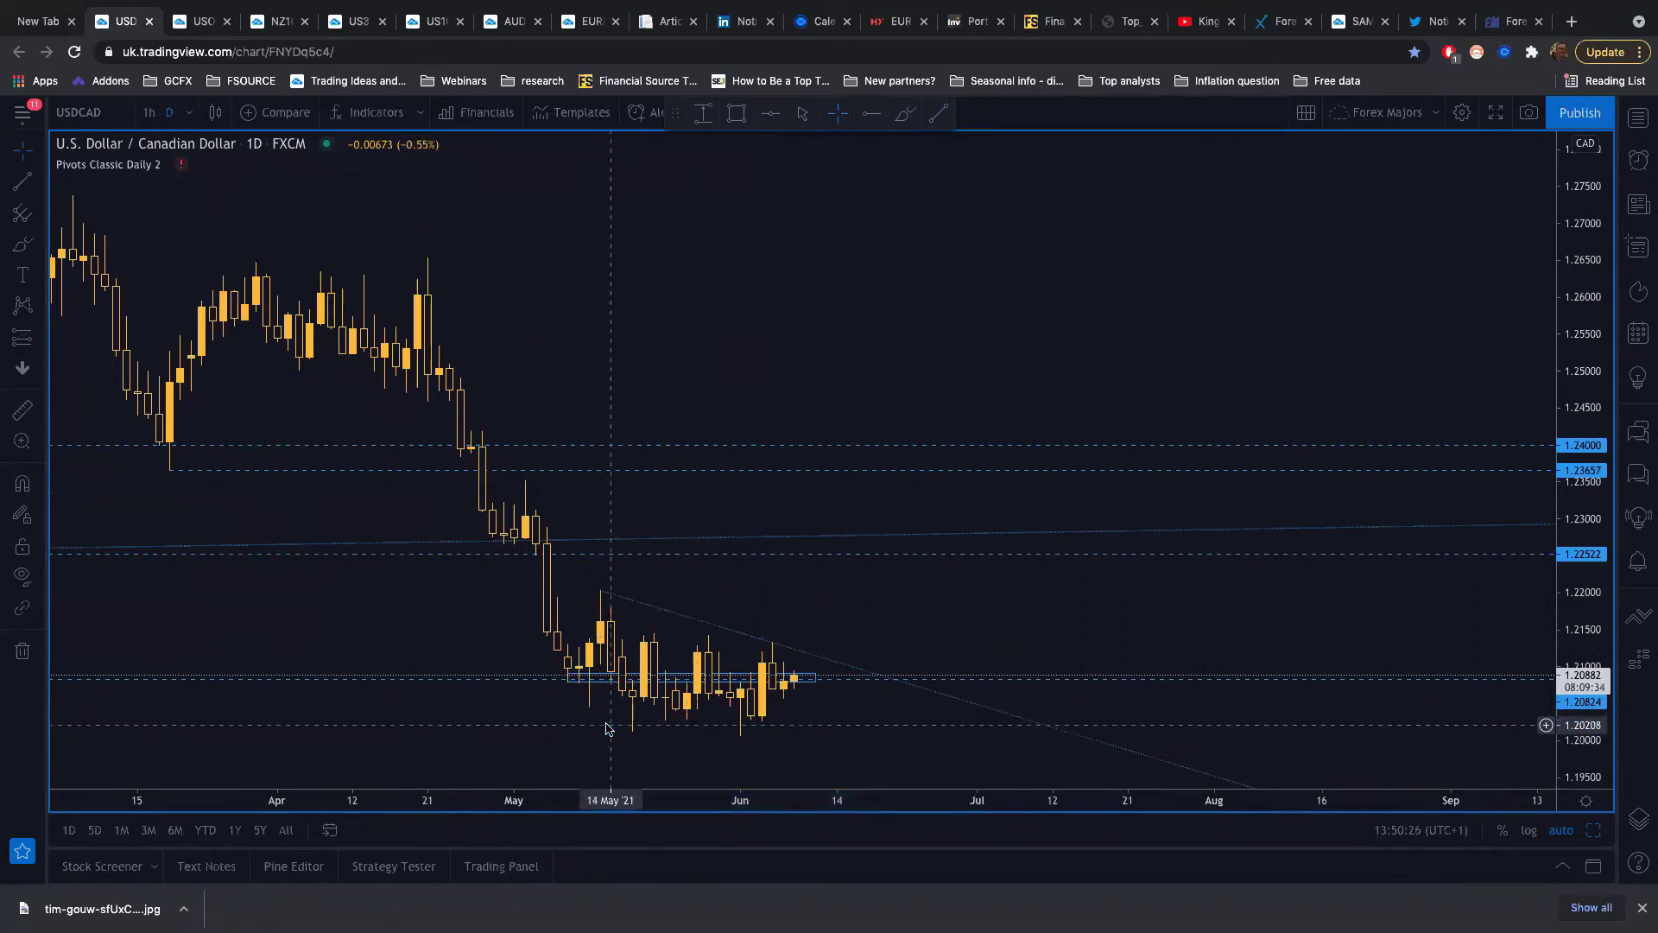
Step: Select the blue 1.208–1.209 zone and frame the May–June candles under the falling trendline
{"action": "scroll", "coordinate": [659, 692], "scroll_direction": "up", "scroll_amount": 2}
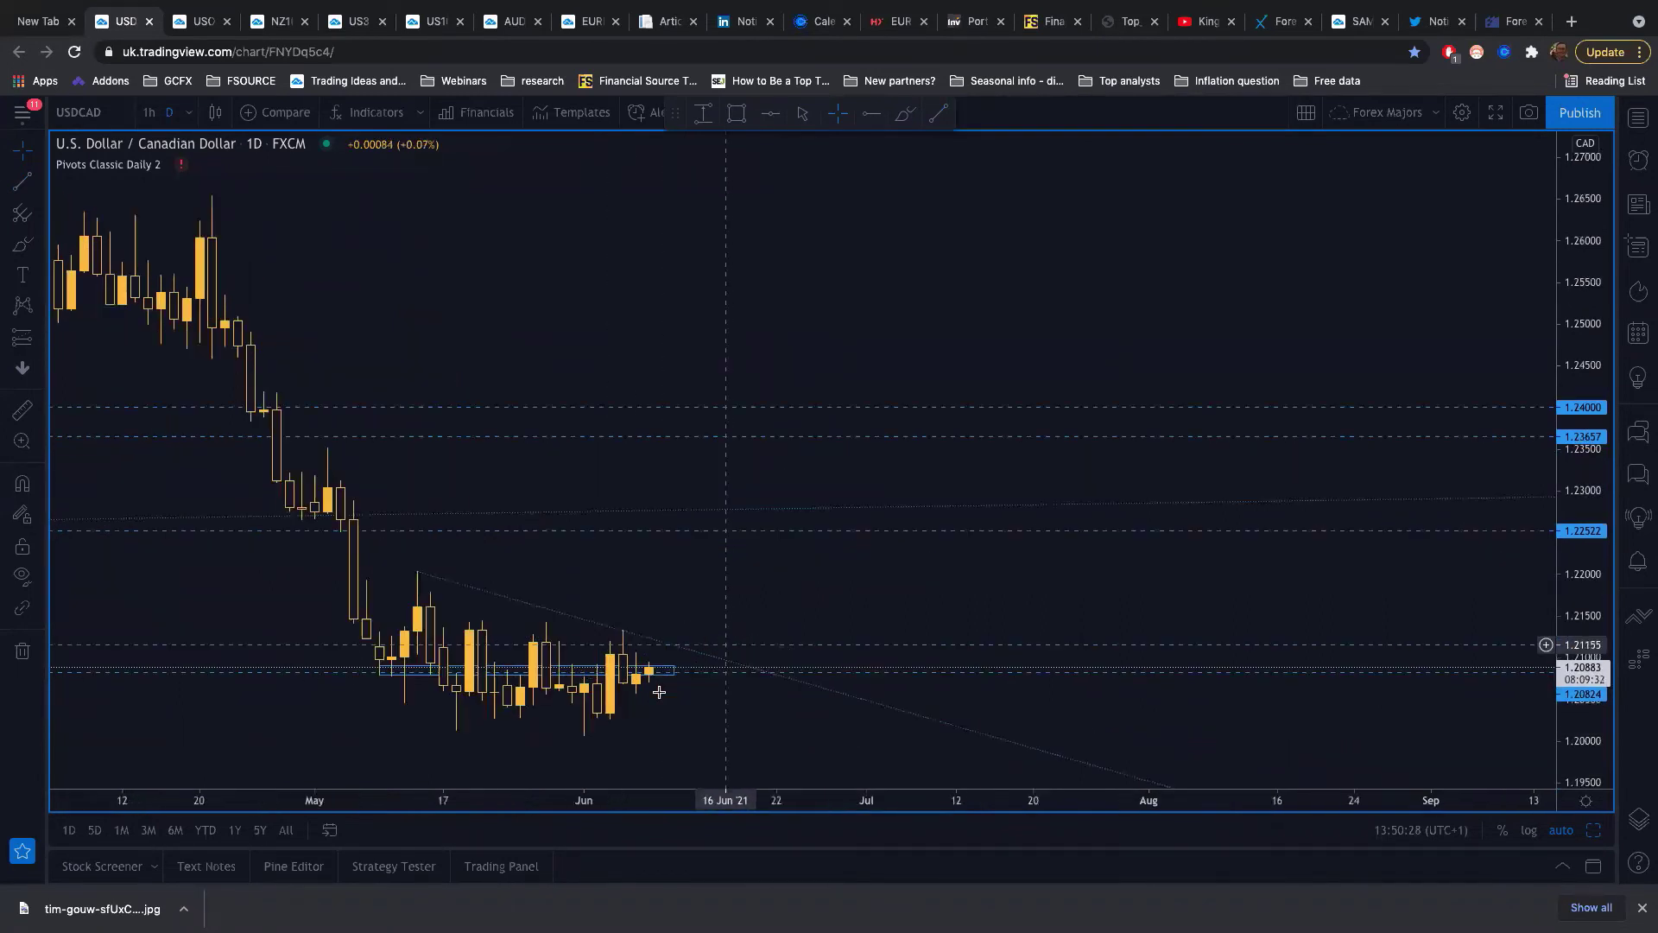
{"action": "scroll", "coordinate": [726, 643], "scroll_direction": "down", "scroll_amount": 4}
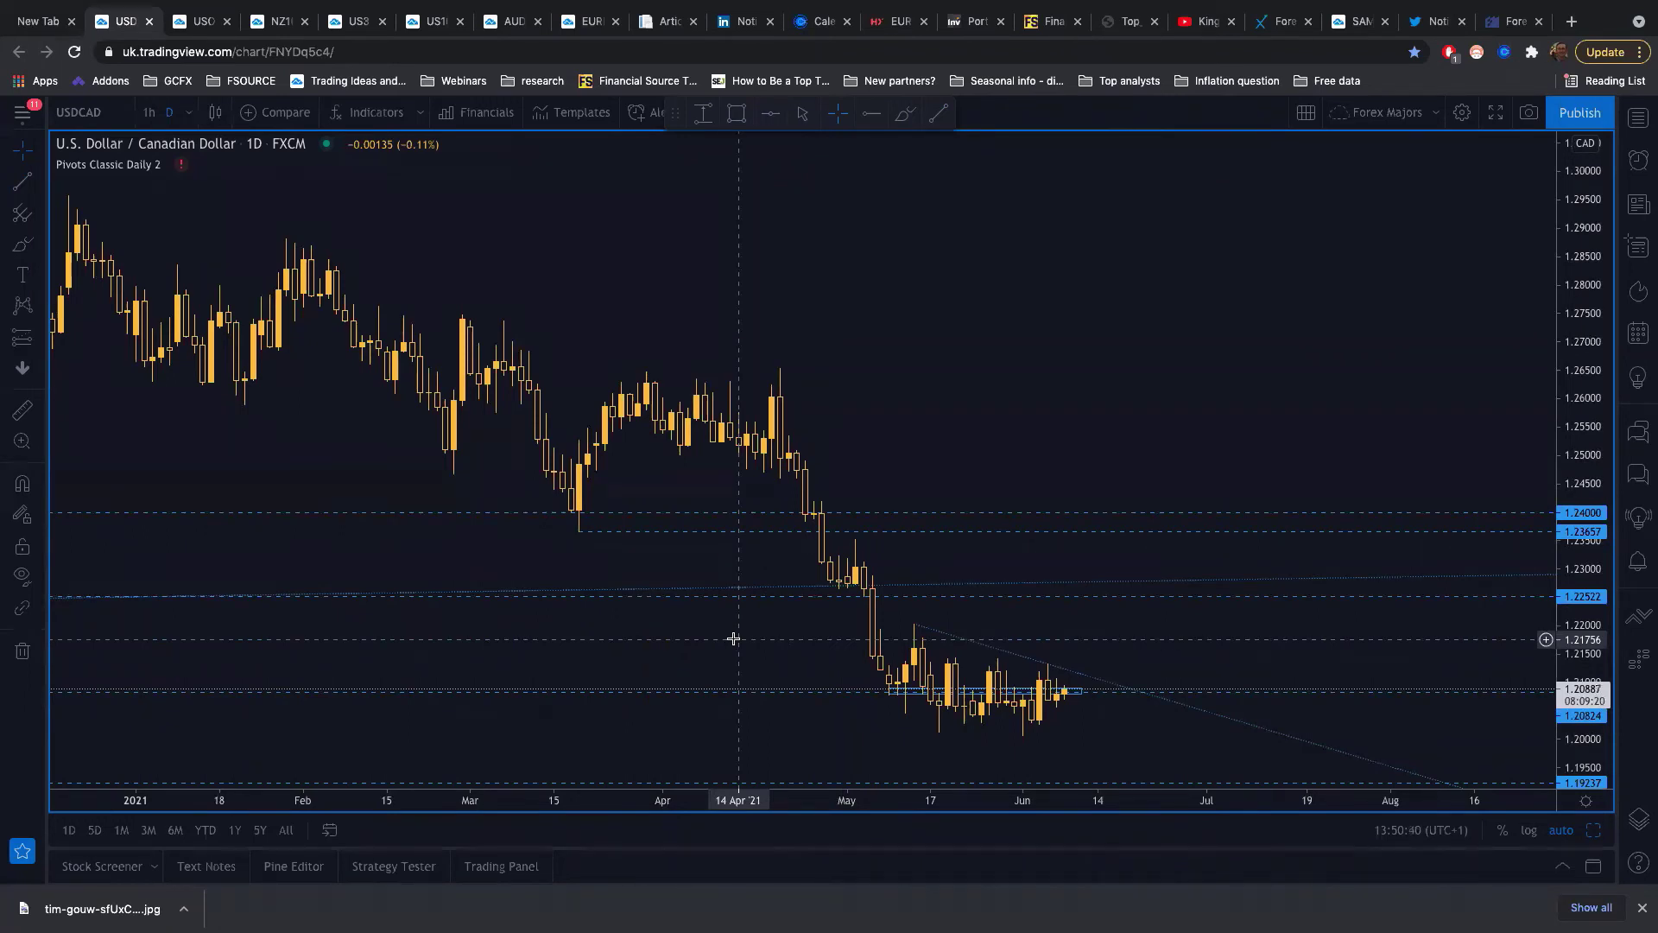
{"action": "mouse_move", "coordinate": [765, 761]}
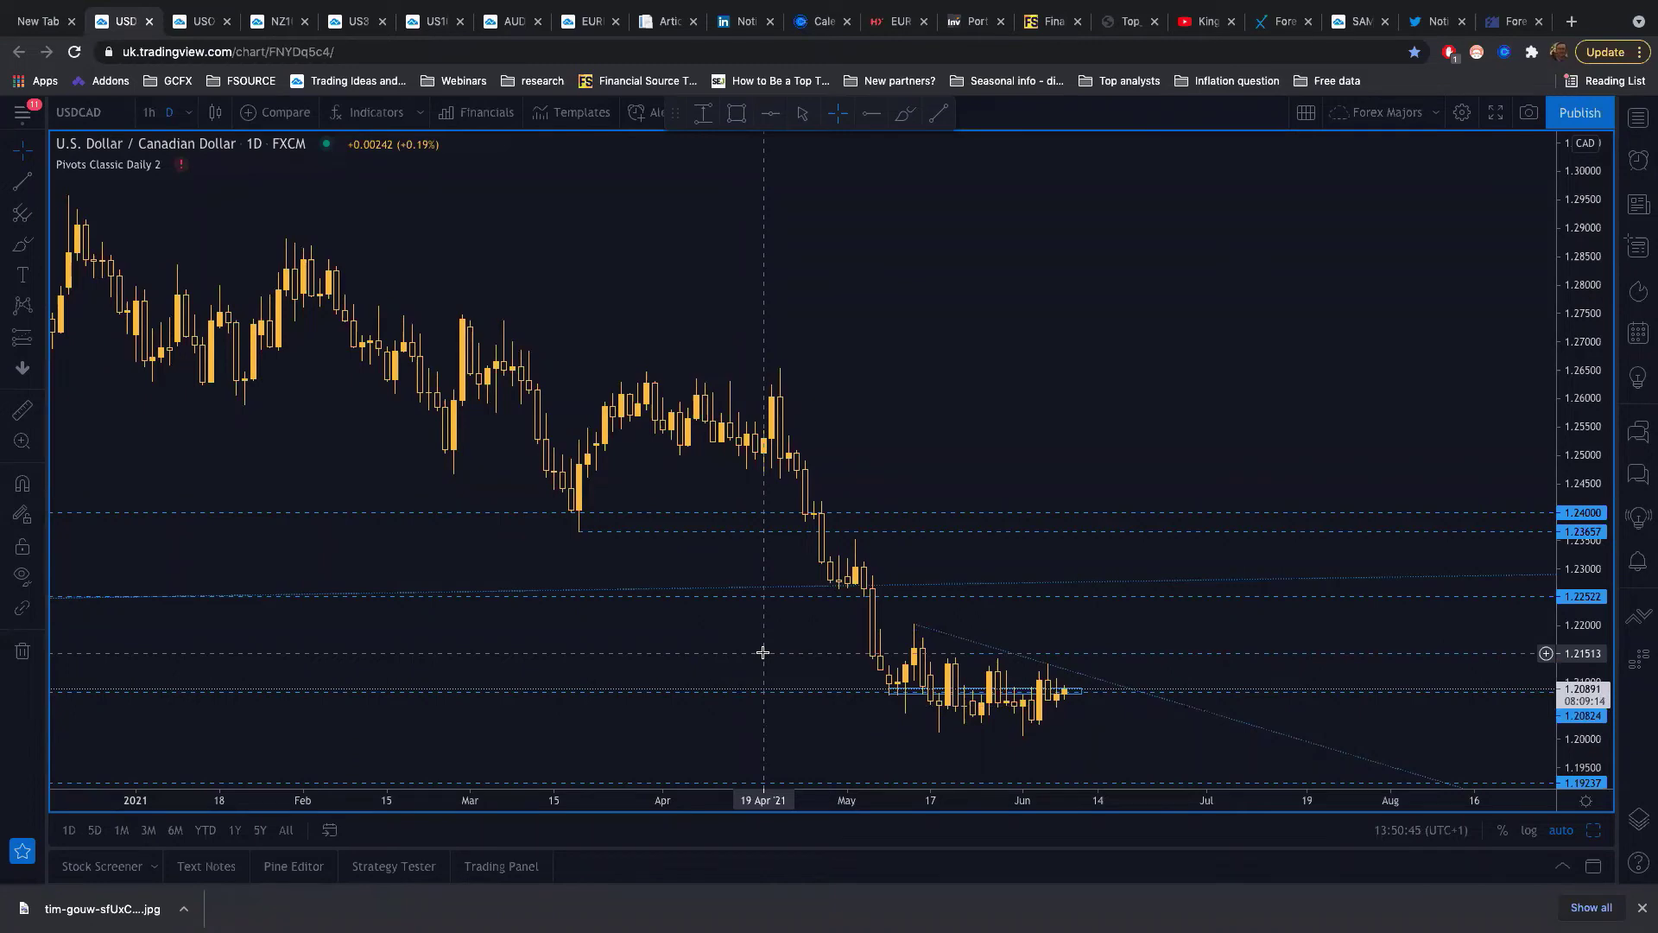
{"action": "scroll", "coordinate": [762, 651], "scroll_direction": "up", "scroll_amount": 2}
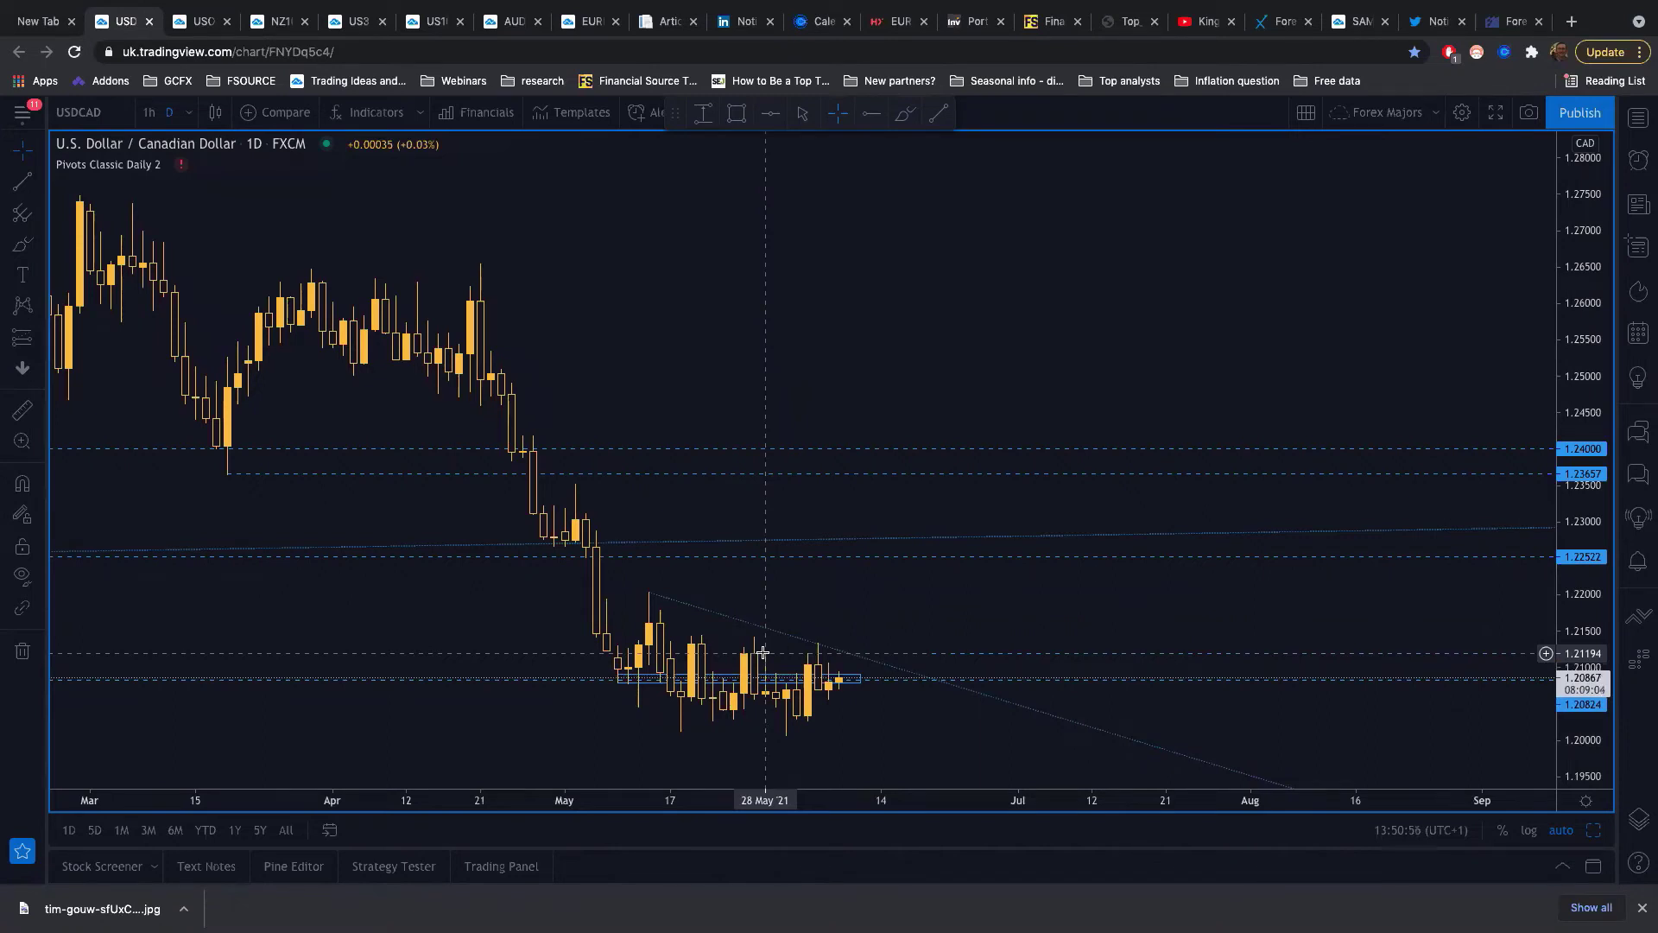
{"action": "mouse_move", "coordinate": [661, 760]}
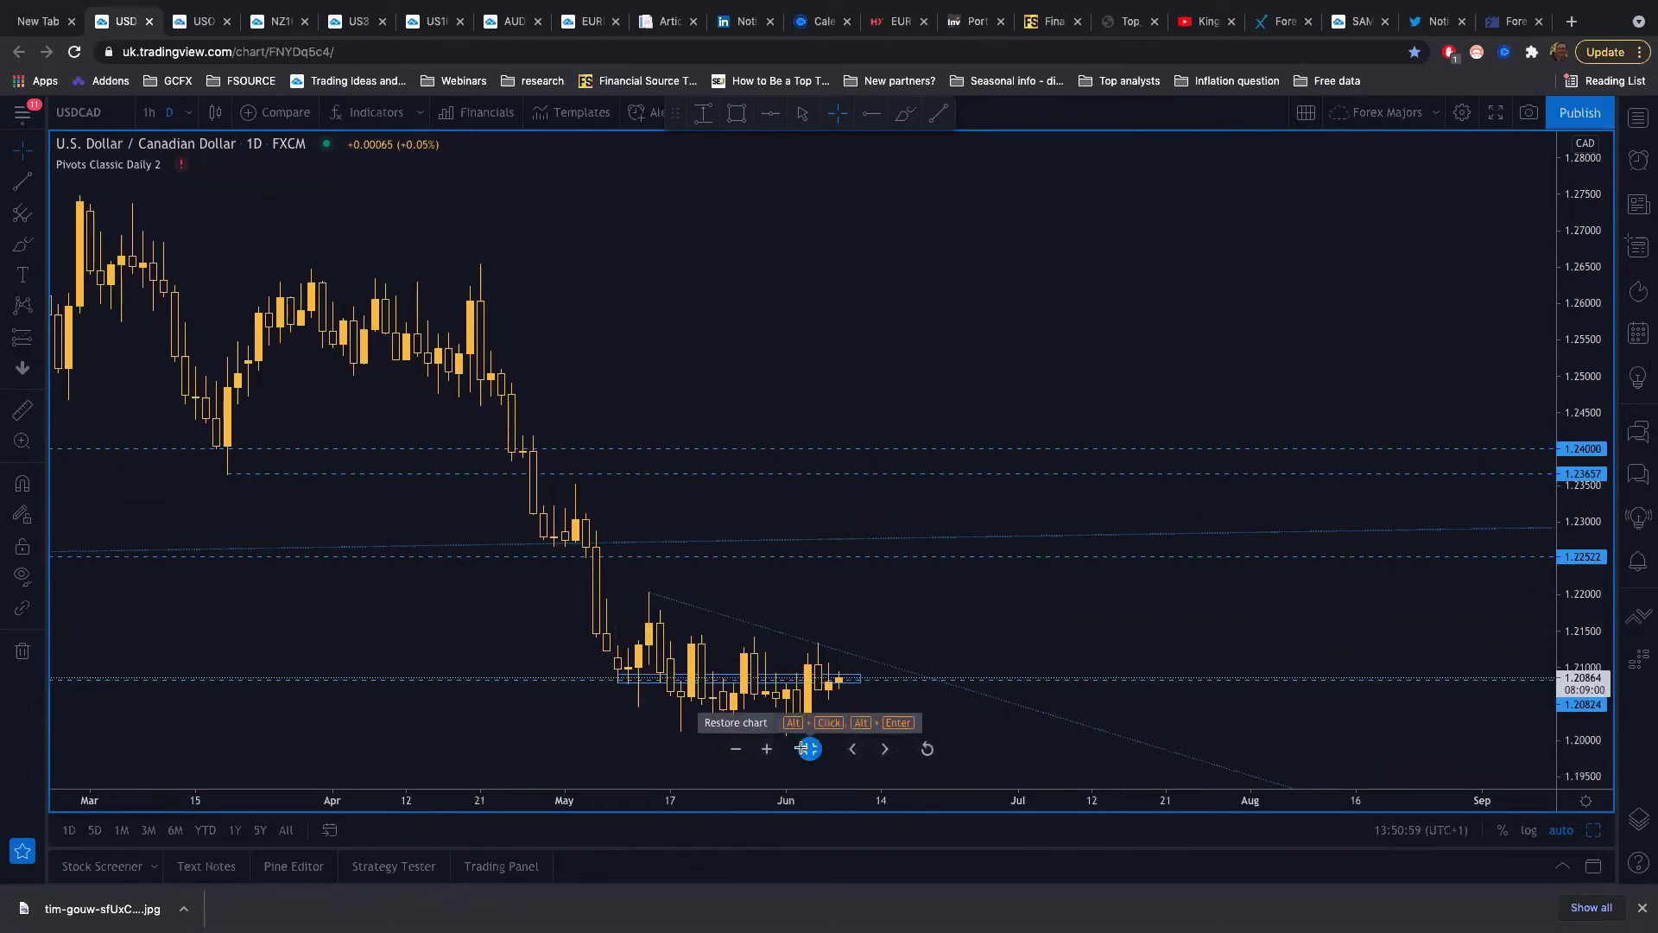
{"action": "scroll", "coordinate": [257, 643], "scroll_direction": "up", "scroll_amount": 2}
{"action": "scroll", "coordinate": [257, 643], "scroll_direction": "down", "scroll_amount": 3}
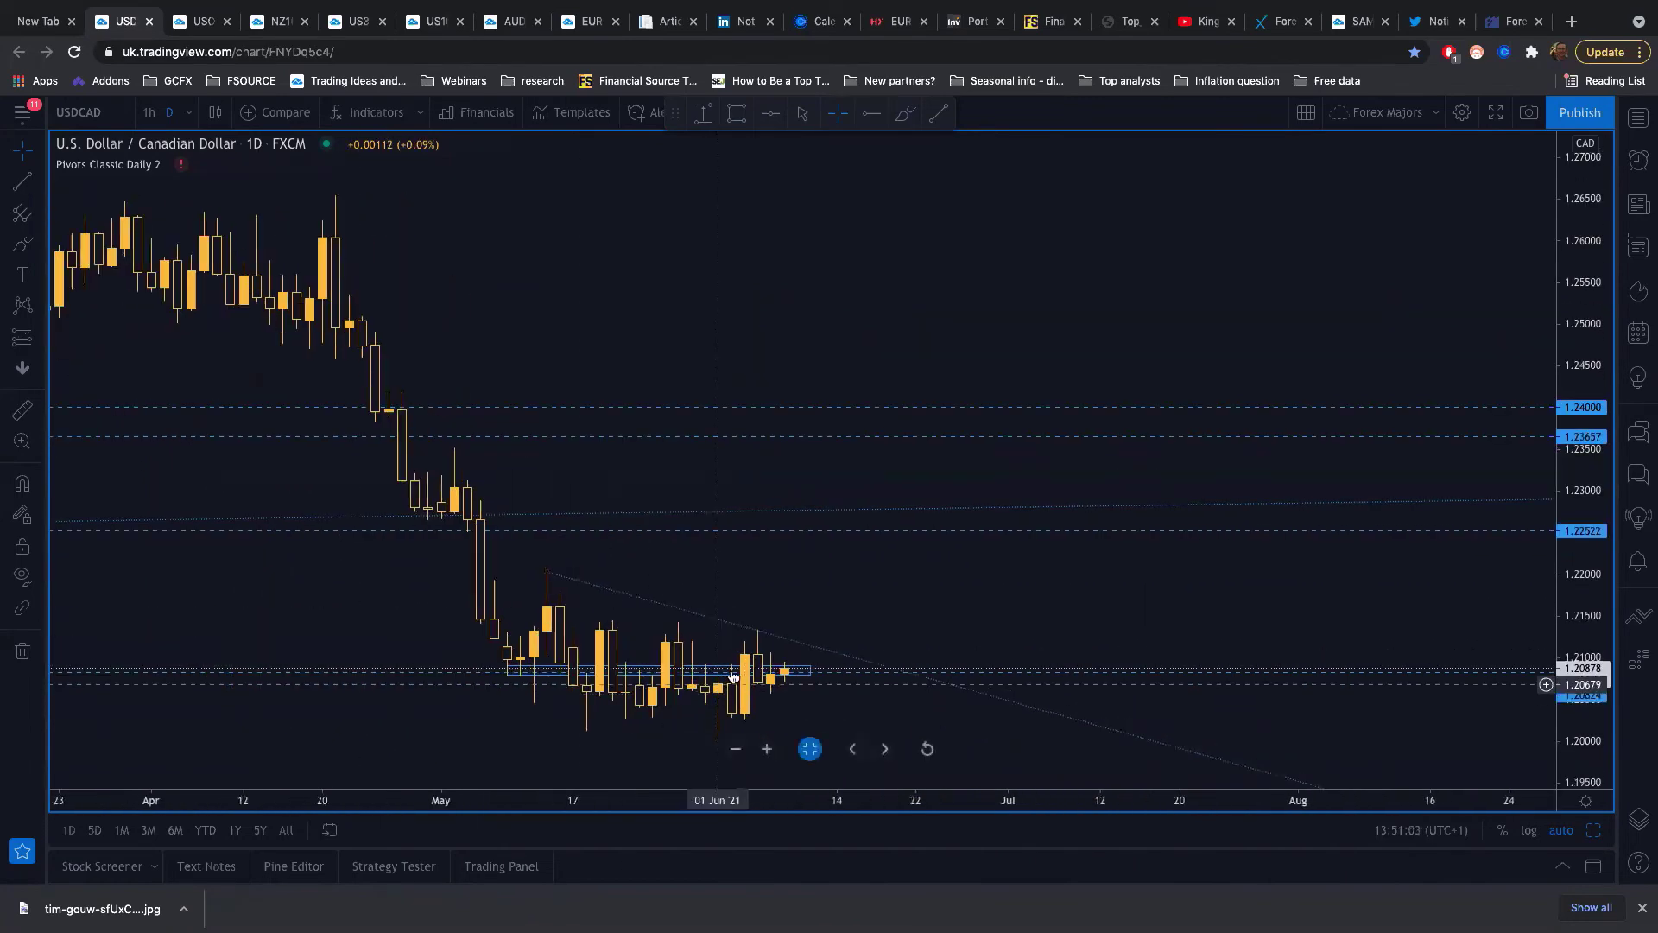
{"action": "left_click", "coordinate": [796, 669]}
{"action": "scroll", "coordinate": [883, 614], "scroll_direction": "up", "scroll_amount": 2}
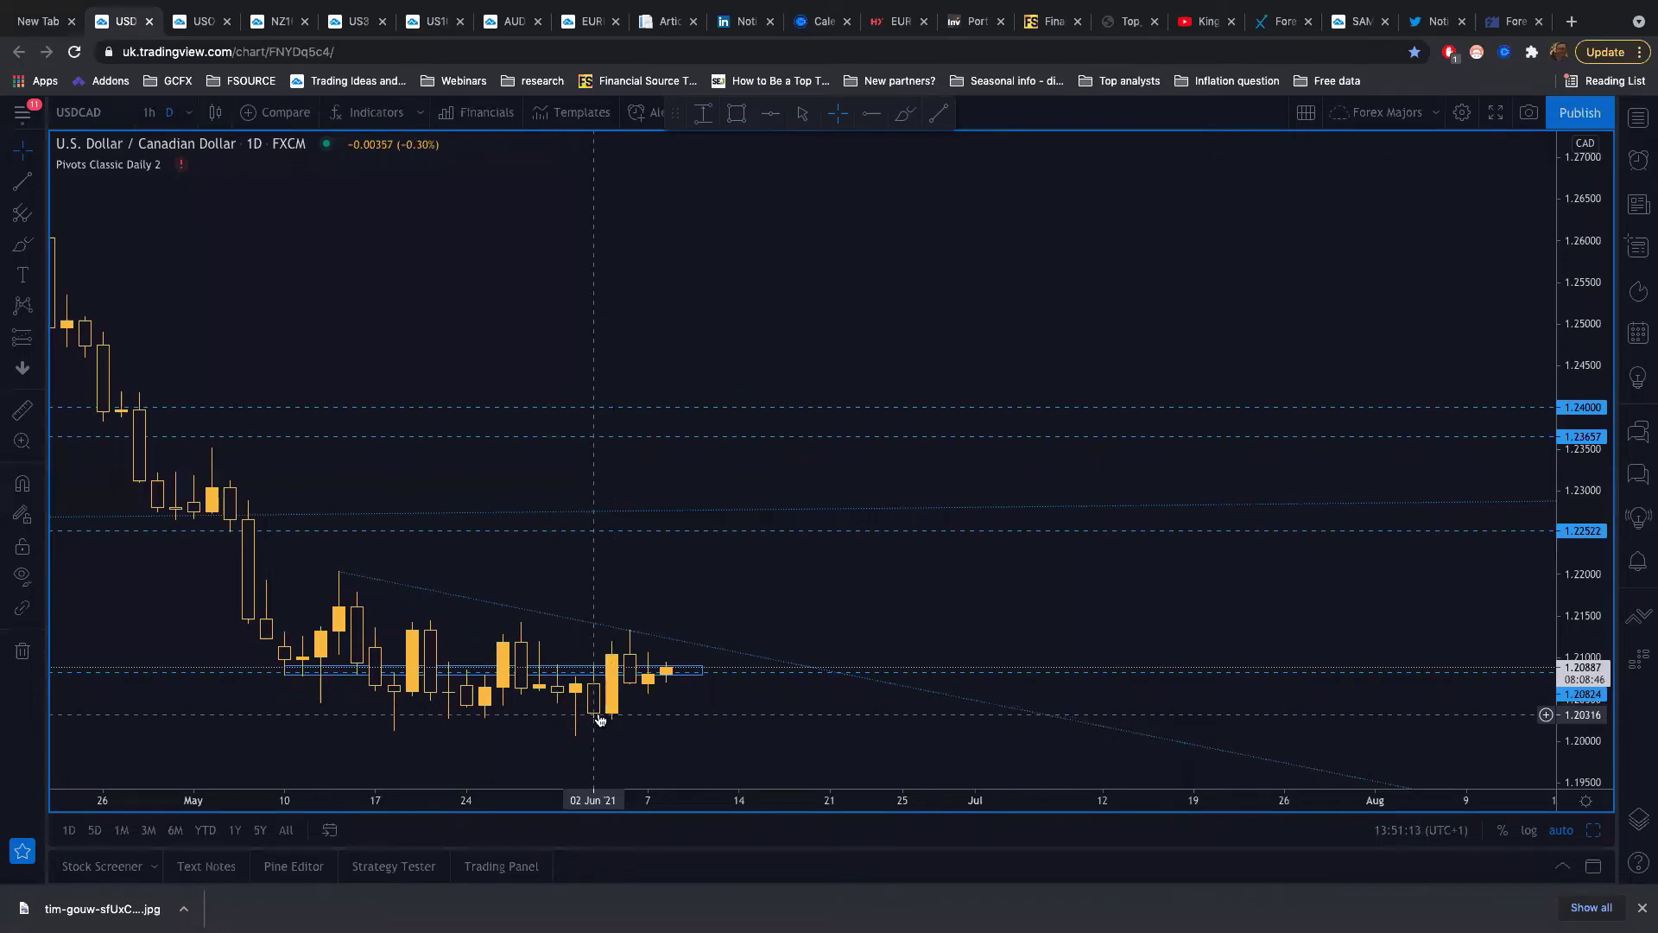
{"action": "scroll", "coordinate": [605, 713], "scroll_direction": "down", "scroll_amount": 5}
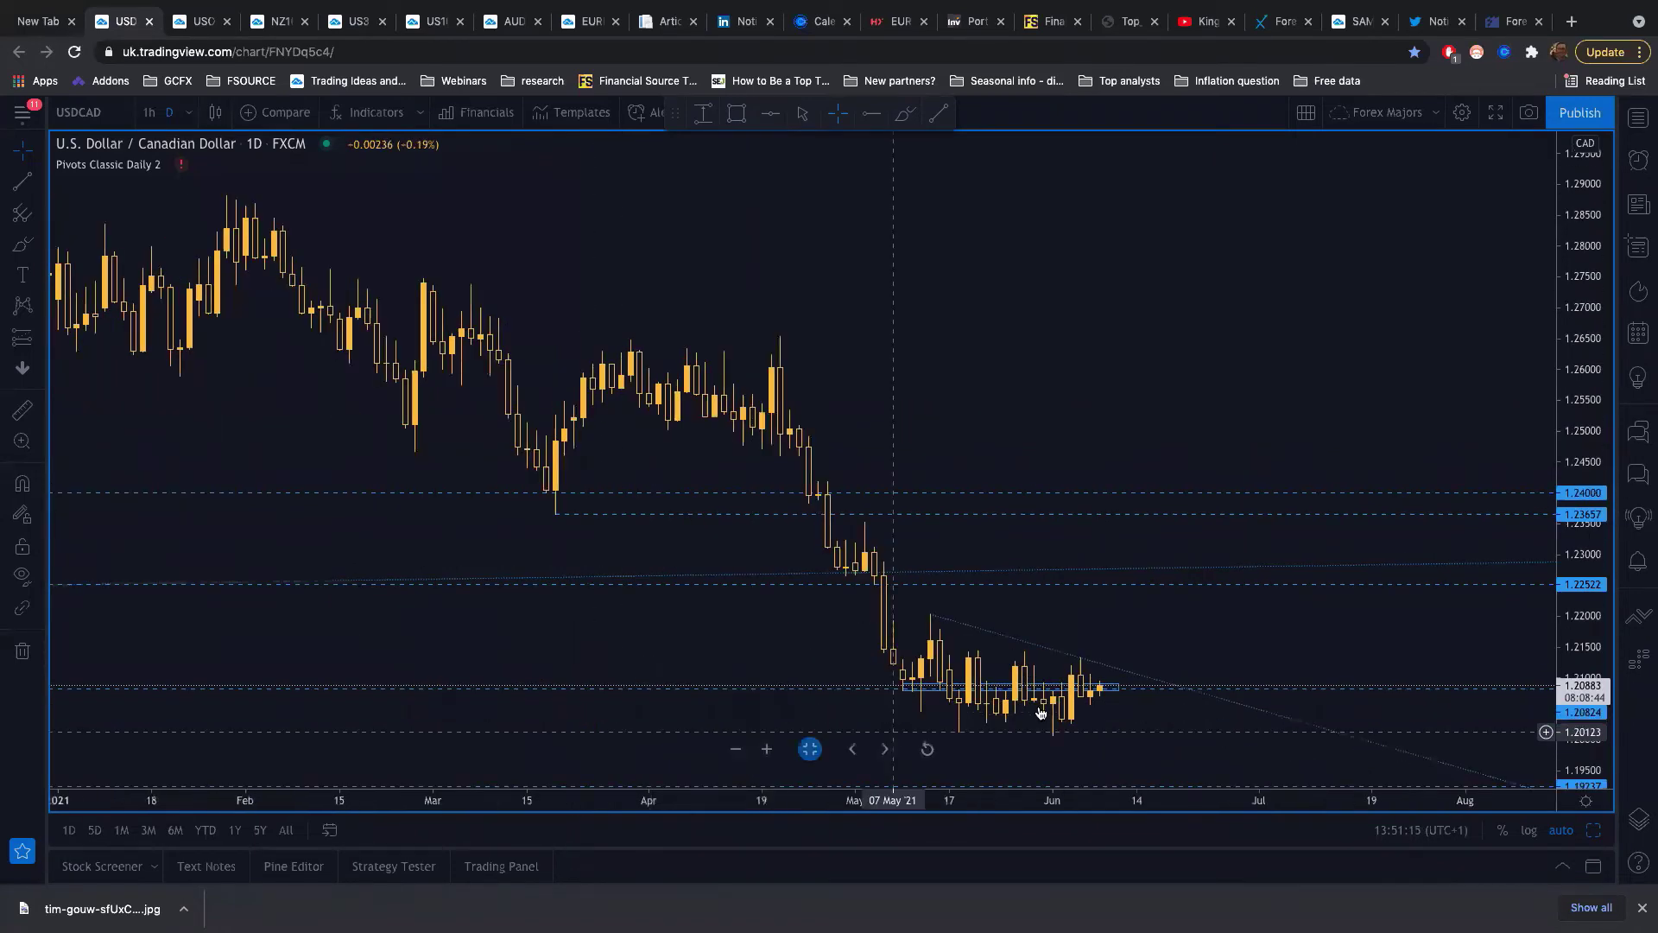
{"action": "scroll", "coordinate": [1039, 712], "scroll_direction": "up", "scroll_amount": 2}
{"action": "left_click_drag", "start_coordinate": [1039, 712], "coordinate": [778, 734]}
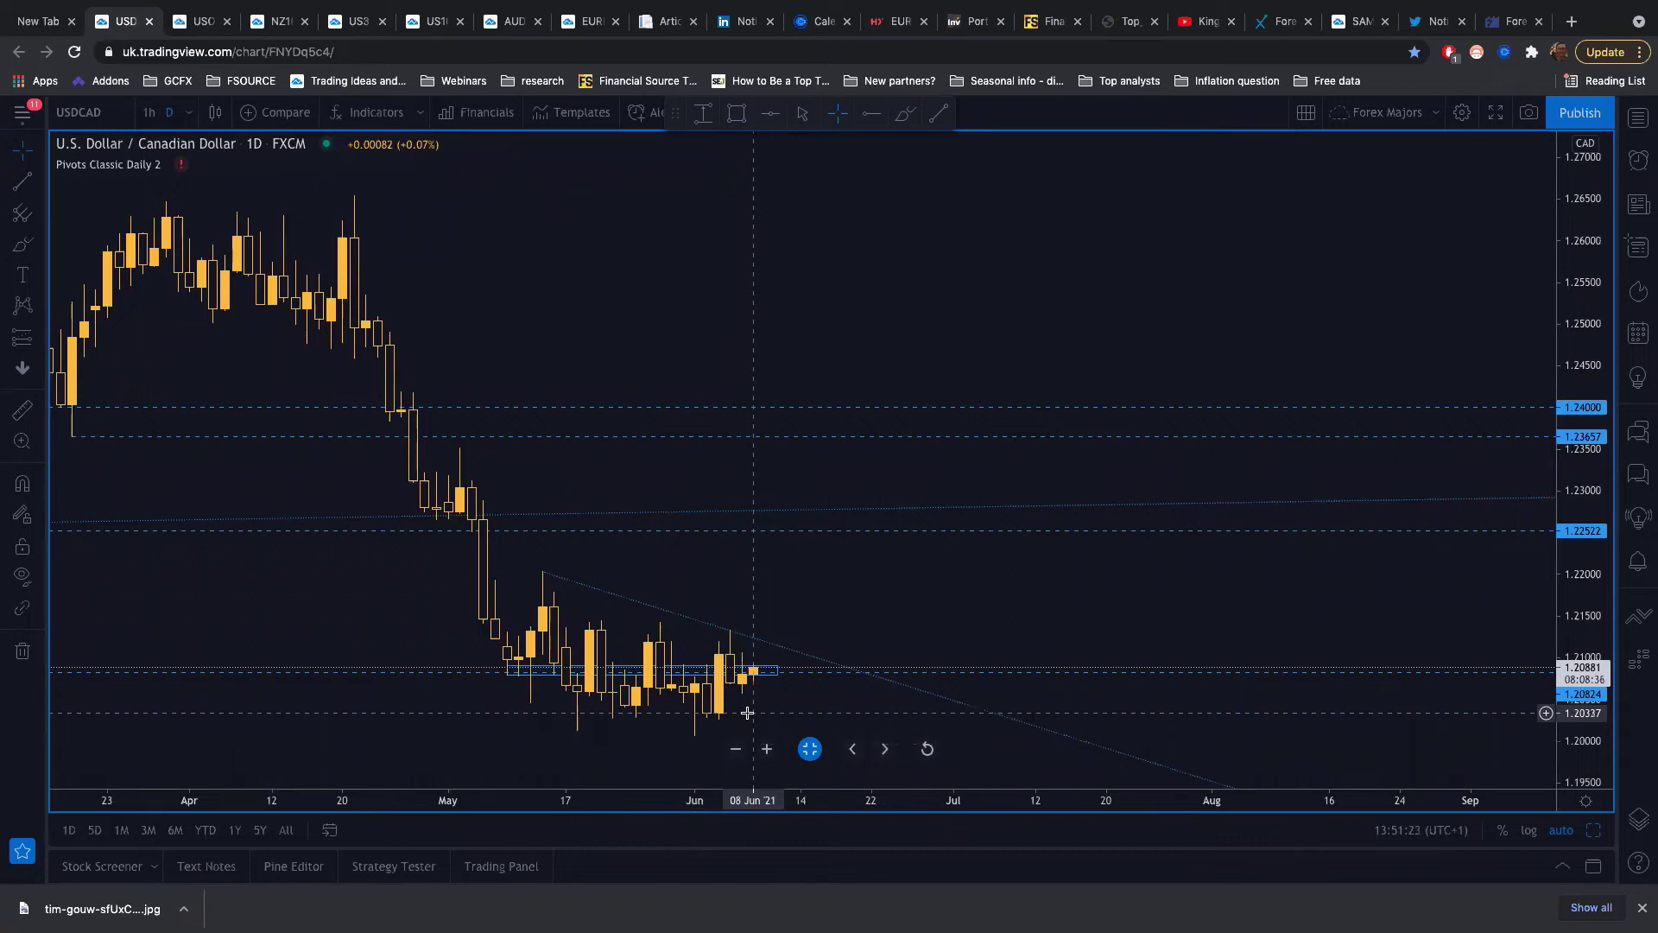
{"action": "scroll", "coordinate": [747, 712], "scroll_direction": "right", "scroll_amount": 5}
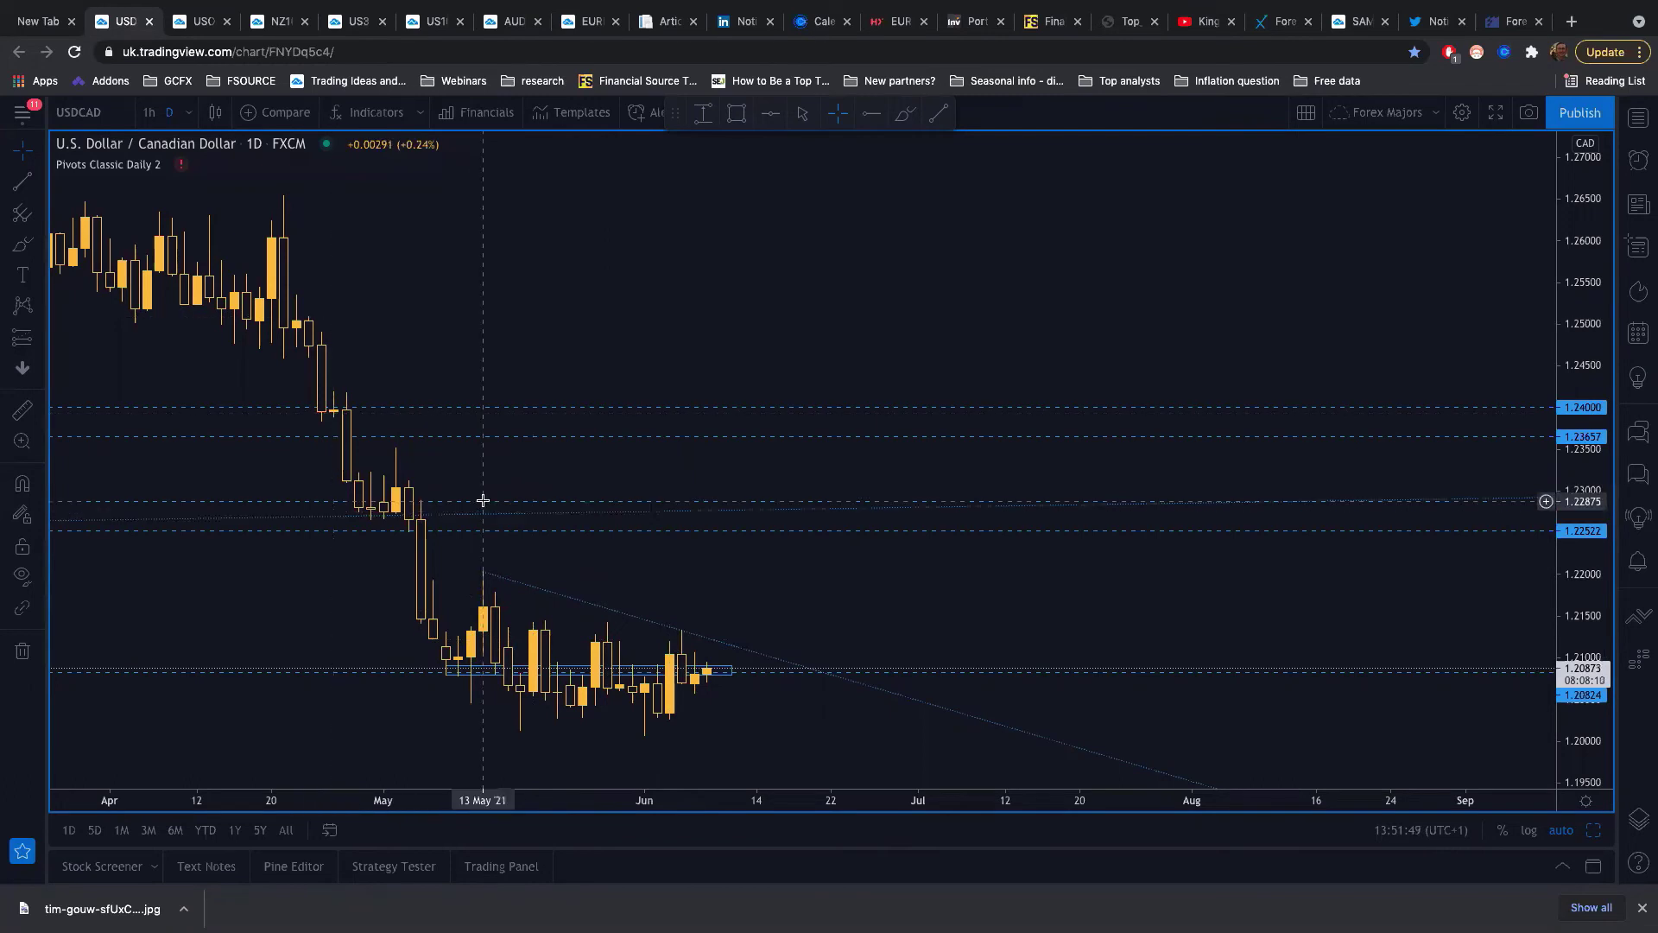
{"action": "left_click", "coordinate": [188, 113]}
{"action": "left_click", "coordinate": [211, 570]}
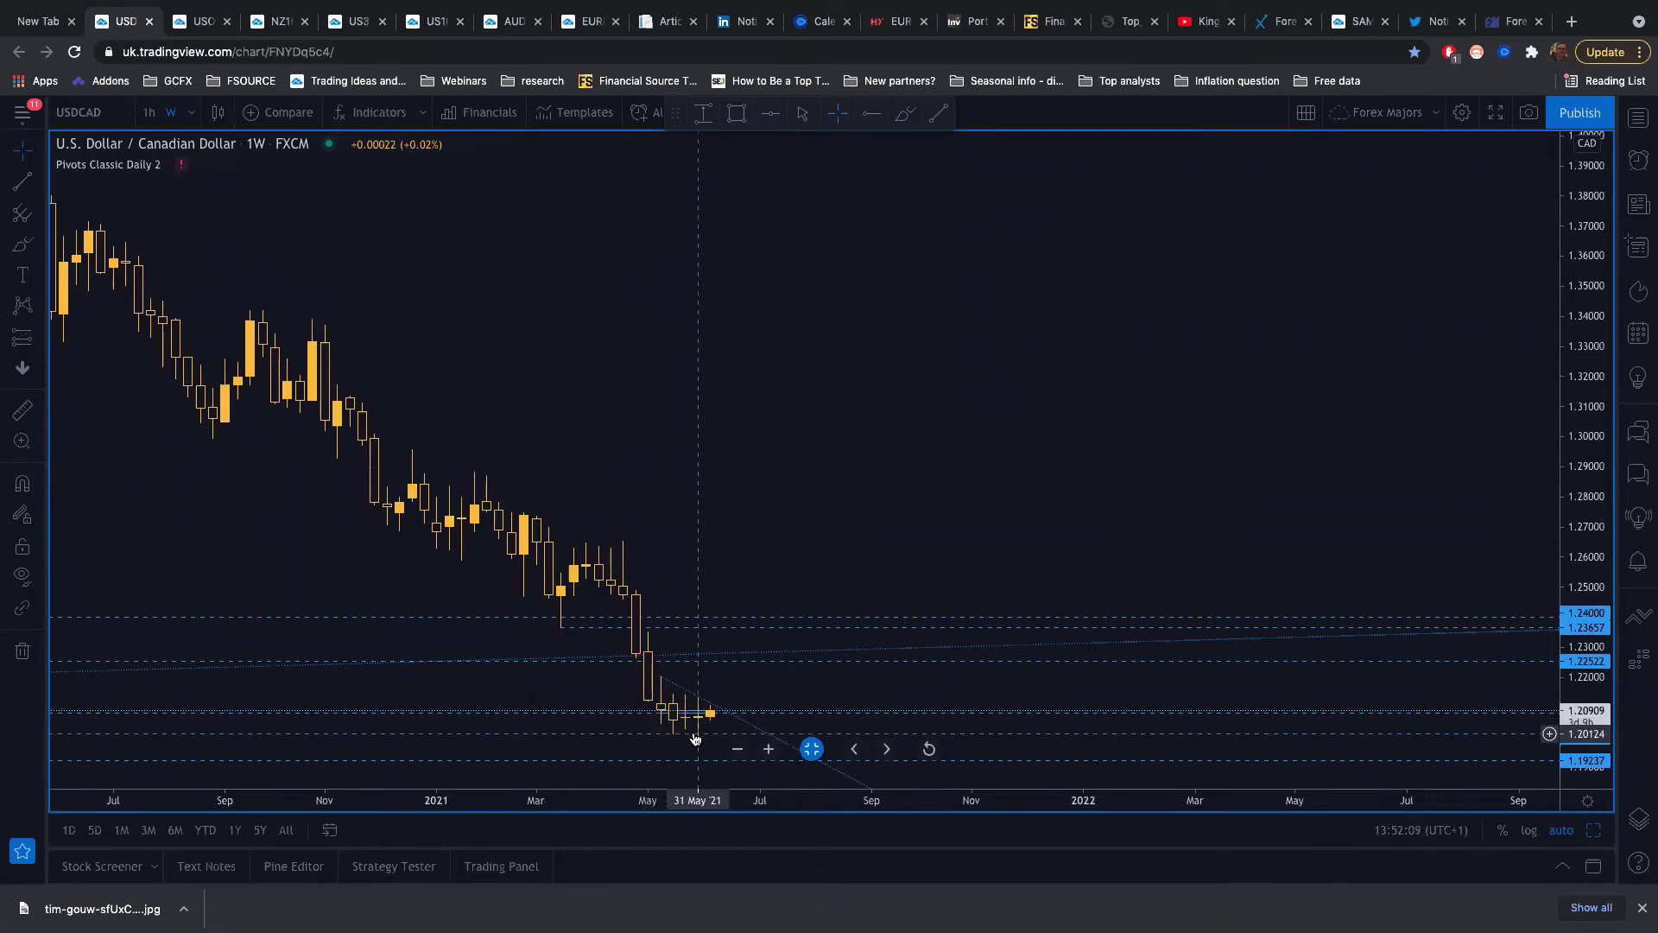
{"action": "scroll", "coordinate": [696, 738], "scroll_direction": "up", "scroll_amount": 2}
{"action": "left_click_drag", "start_coordinate": [696, 739], "coordinate": [455, 733]}
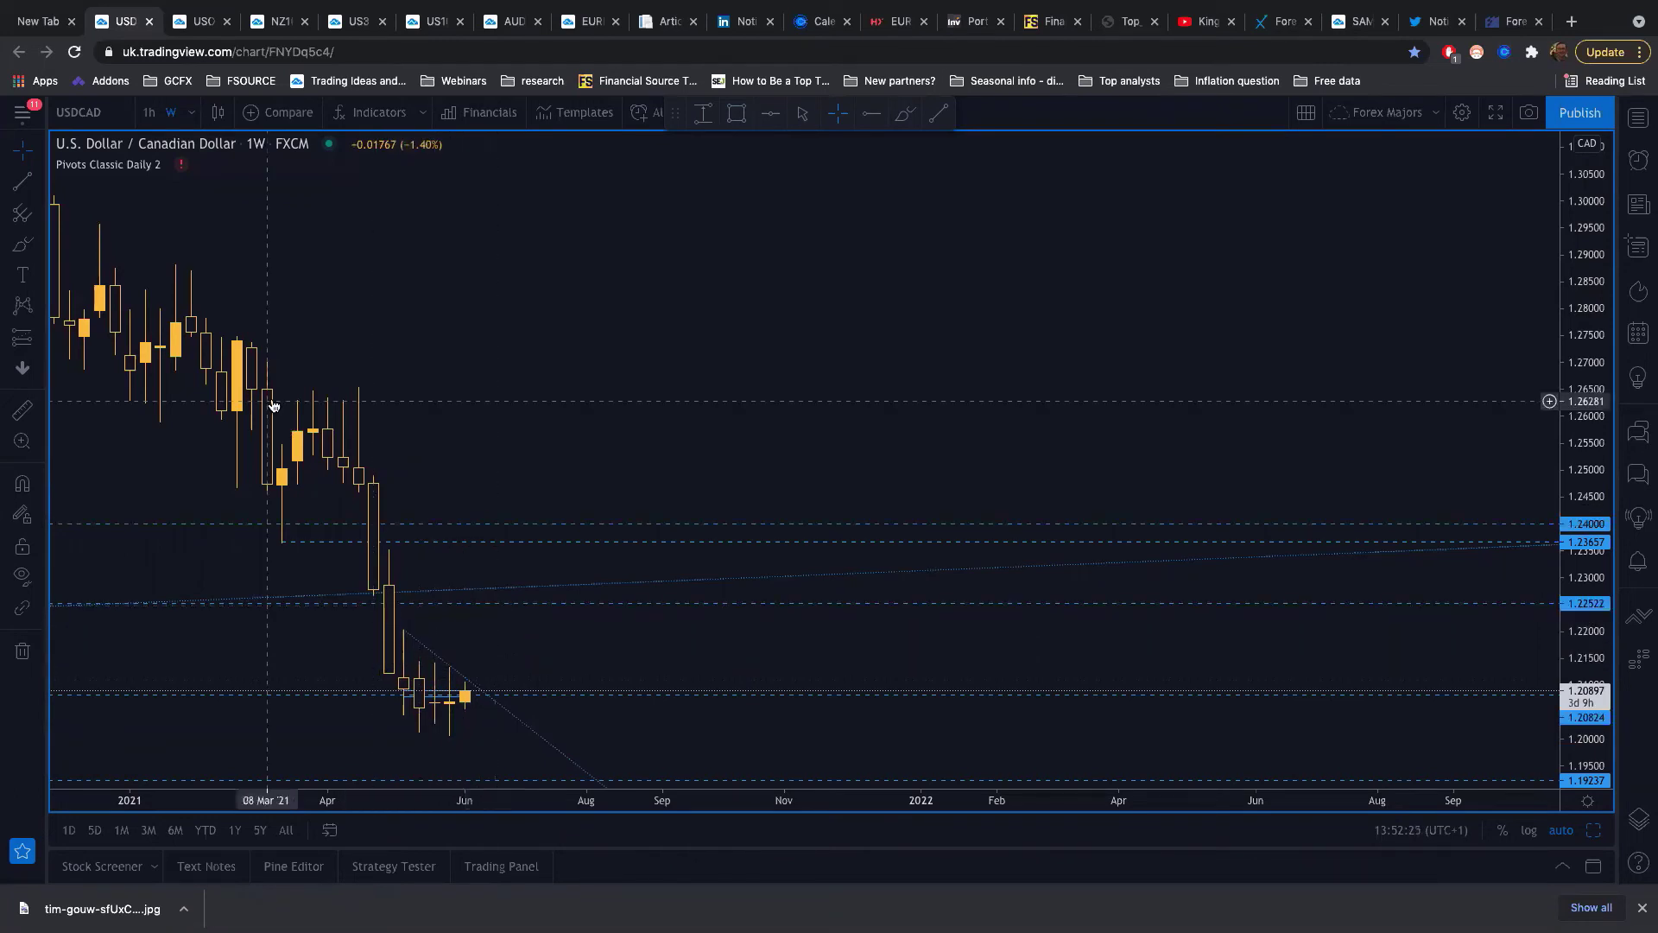
{"action": "left_click", "coordinate": [190, 112]}
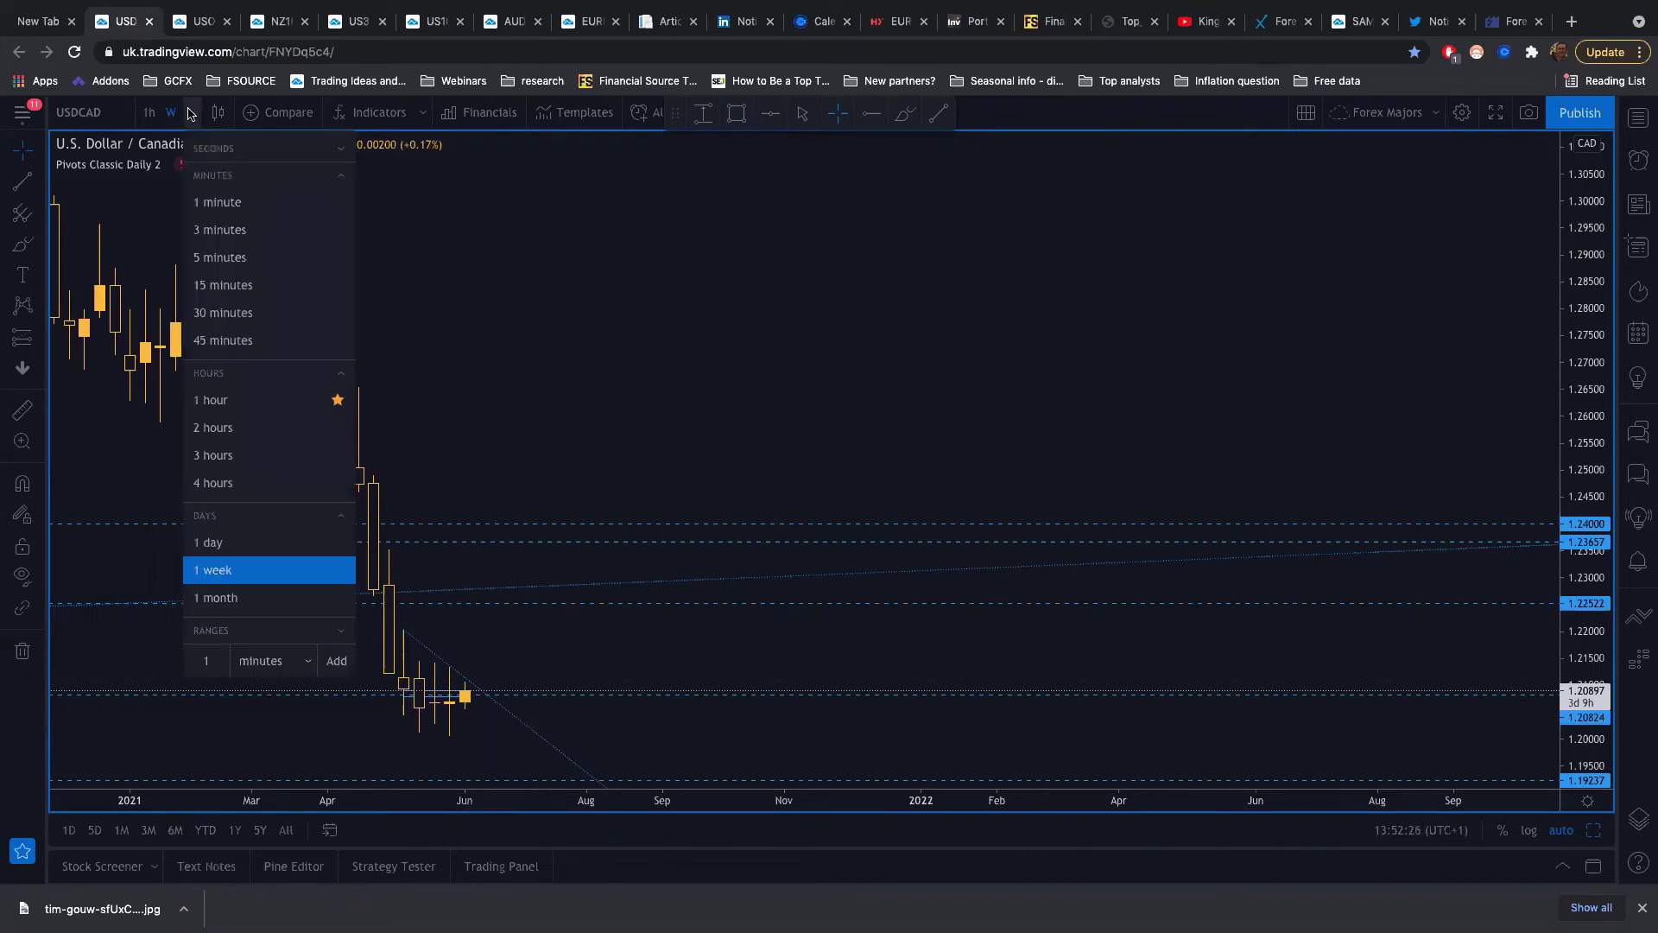
{"action": "left_click", "coordinate": [220, 543]}
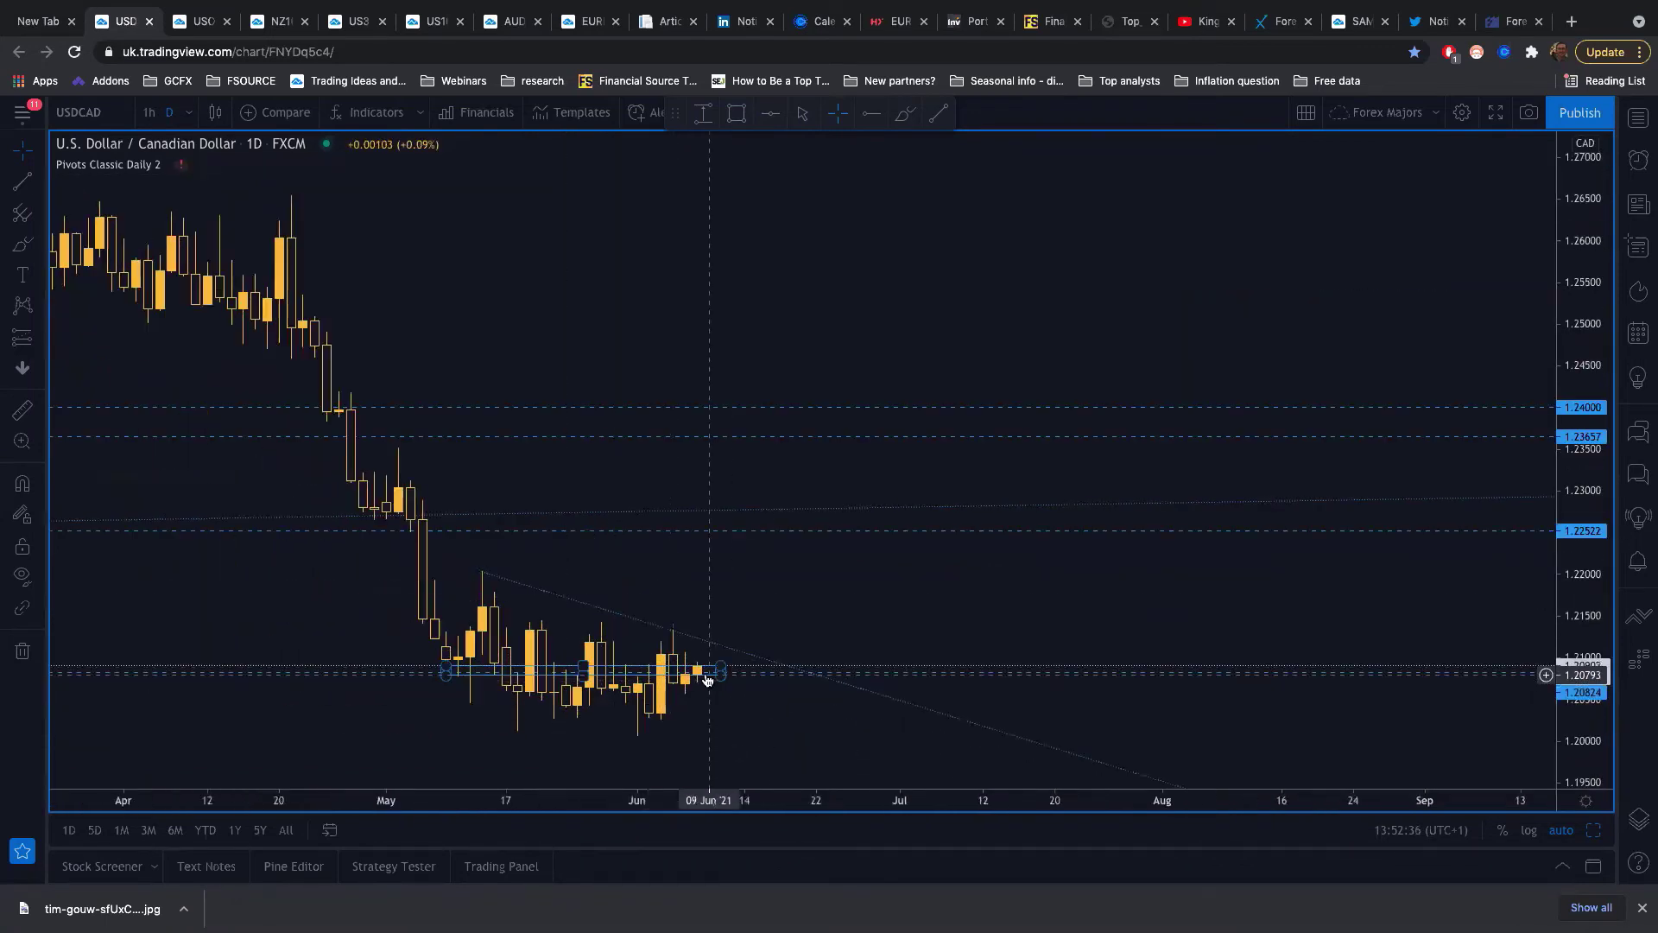
{"action": "scroll", "coordinate": [690, 668], "scroll_direction": "up", "scroll_amount": 2}
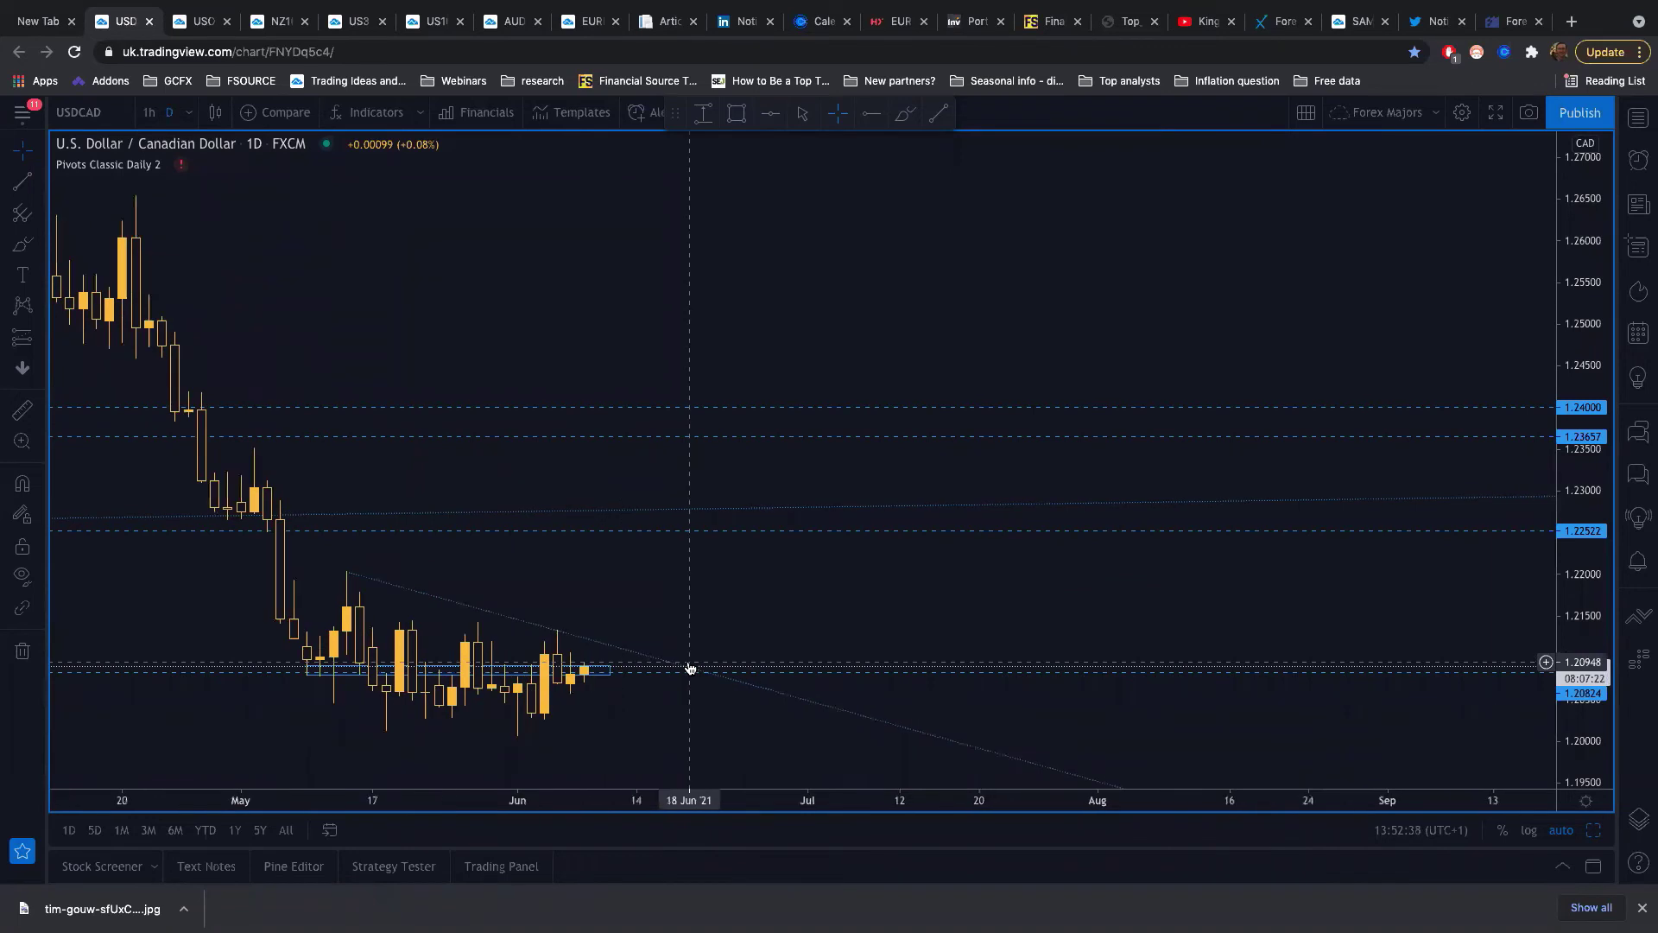
{"action": "left_click", "coordinate": [576, 667]}
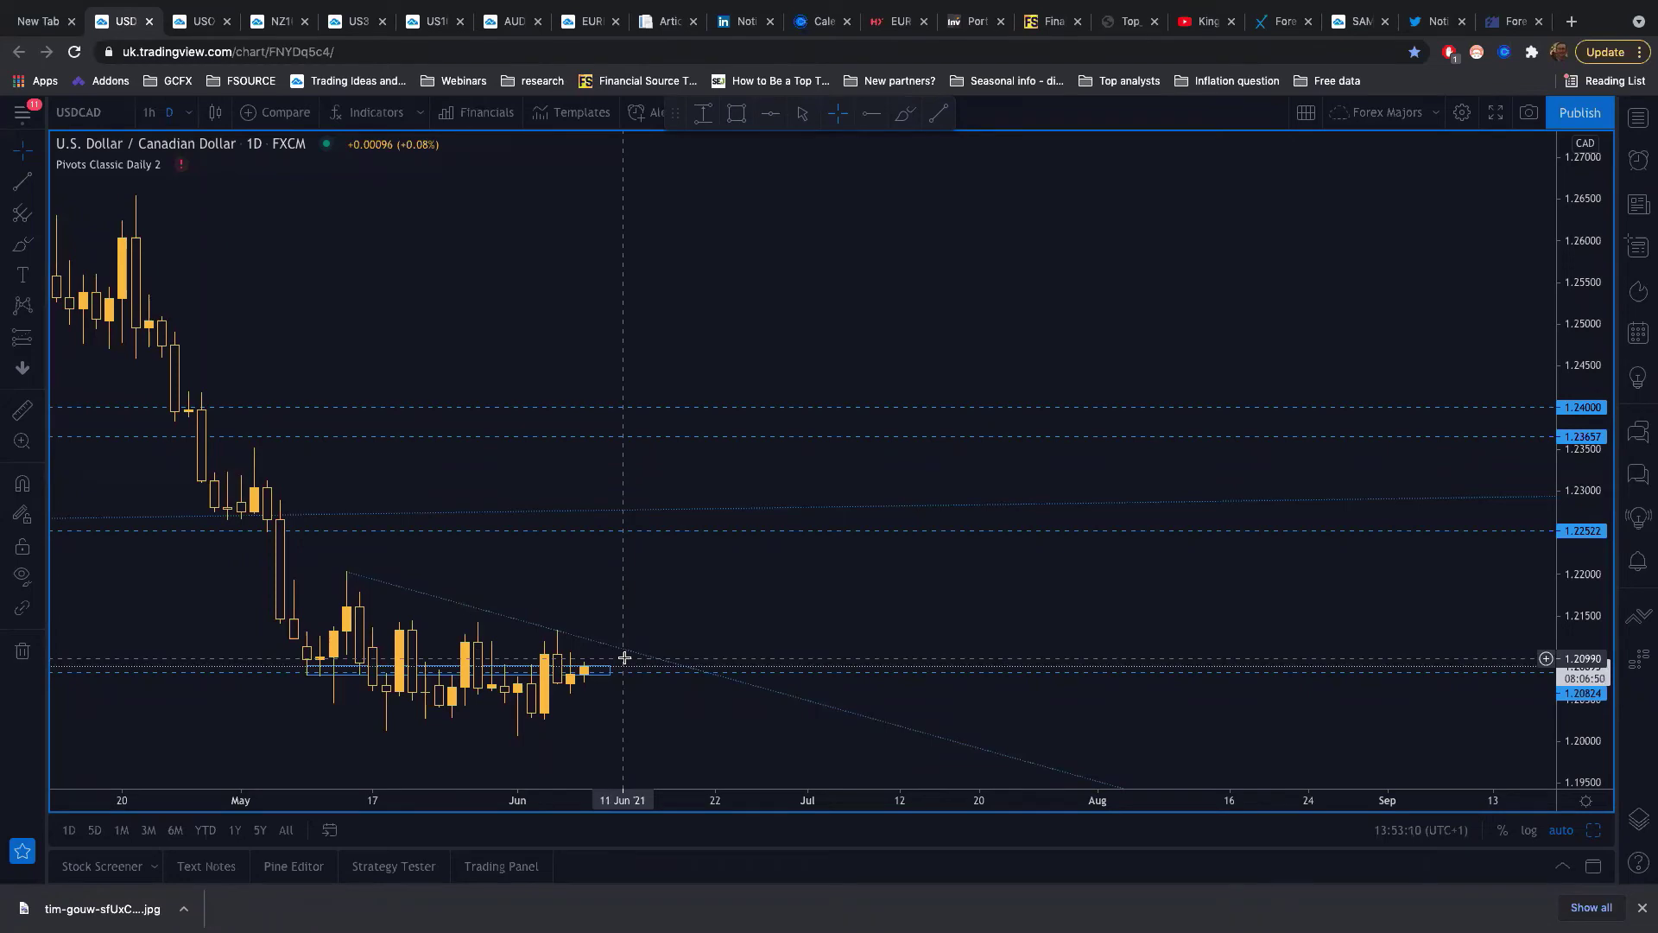
{"action": "mouse_move", "coordinate": [808, 748]}
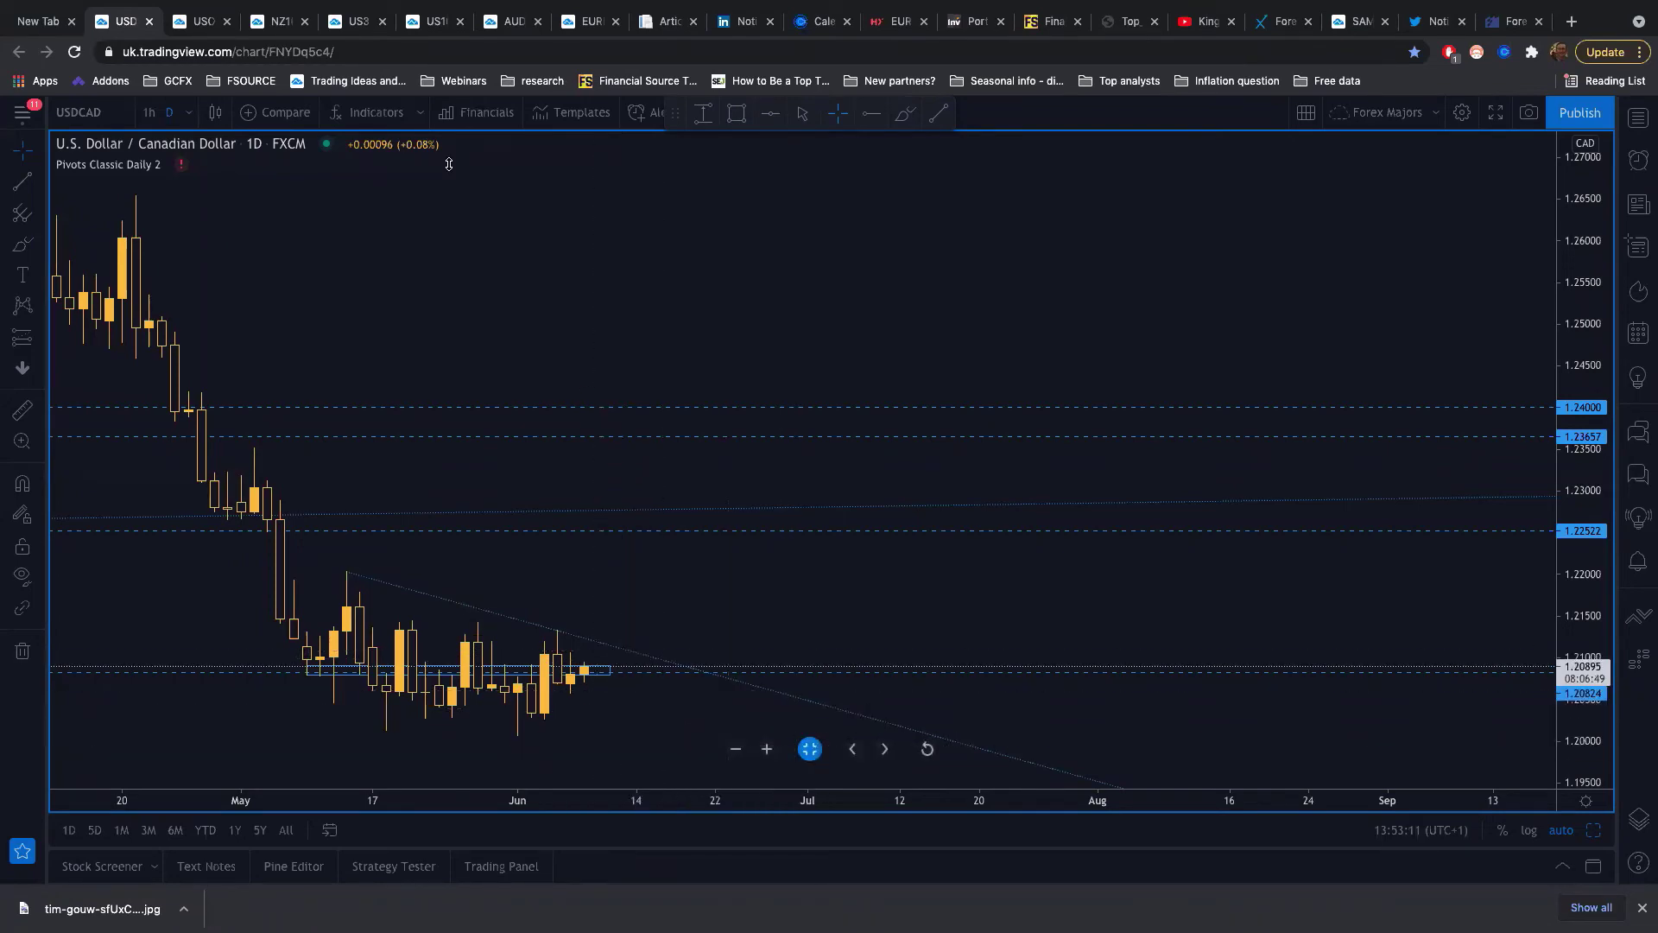
{"action": "left_click", "coordinate": [196, 22]}
Step: Switch through the AUD and EURNZD tabs and restore the four-chart layout
{"action": "left_click", "coordinate": [511, 22]}
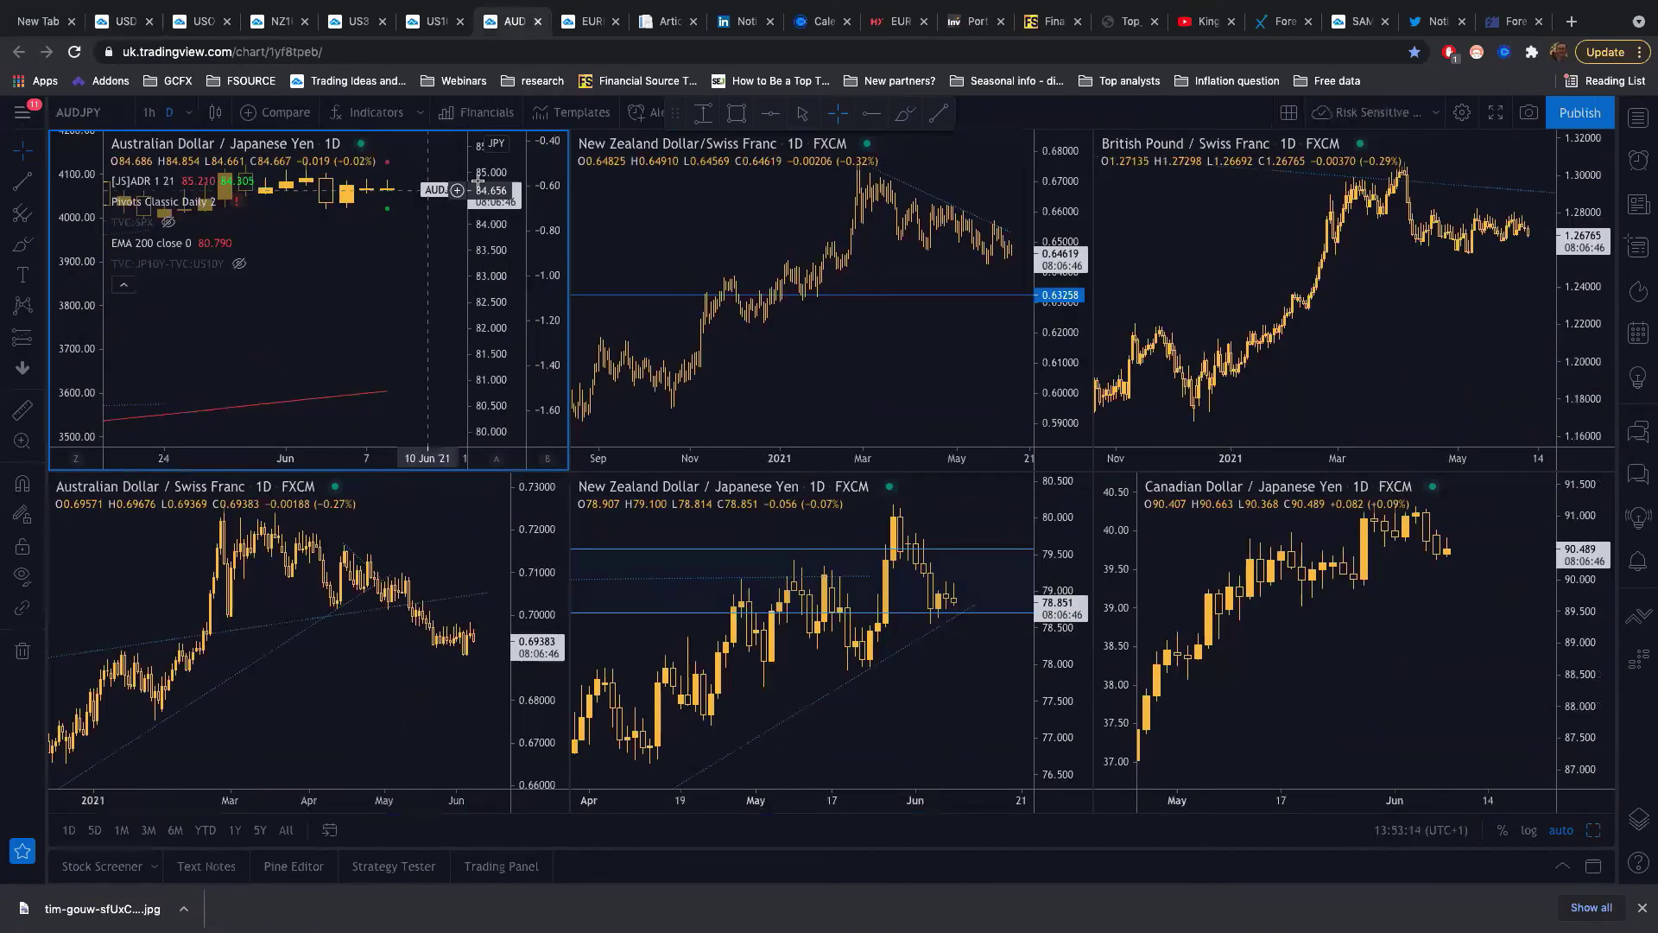
{"action": "left_click", "coordinate": [589, 21]}
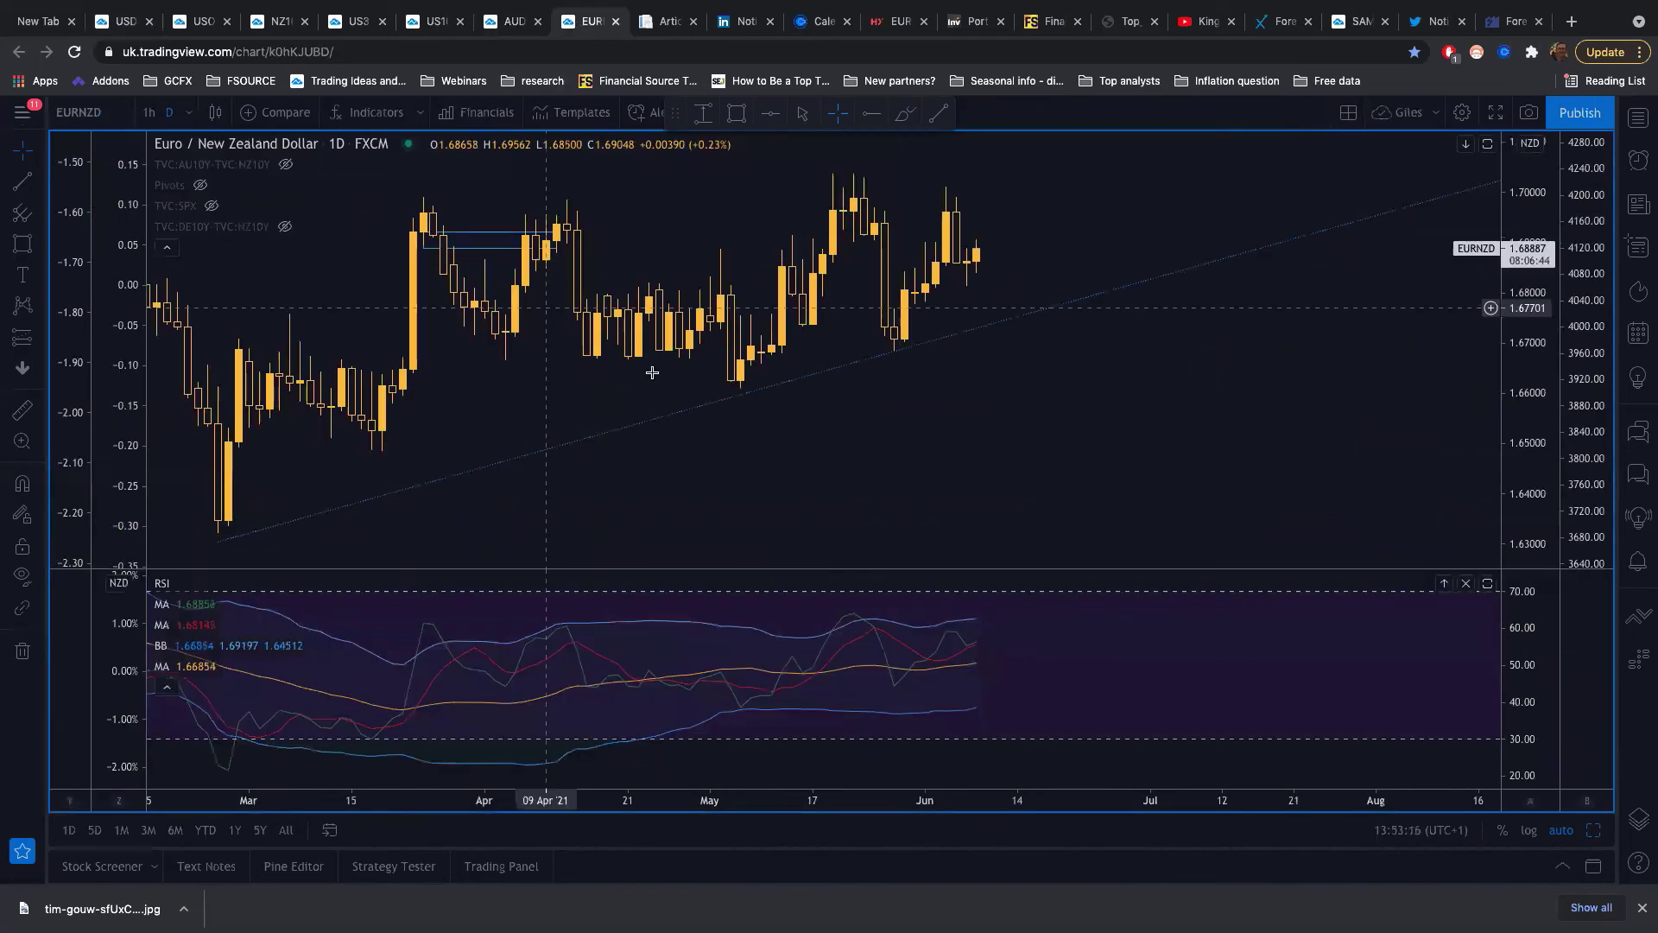
{"action": "left_click", "coordinate": [809, 772]}
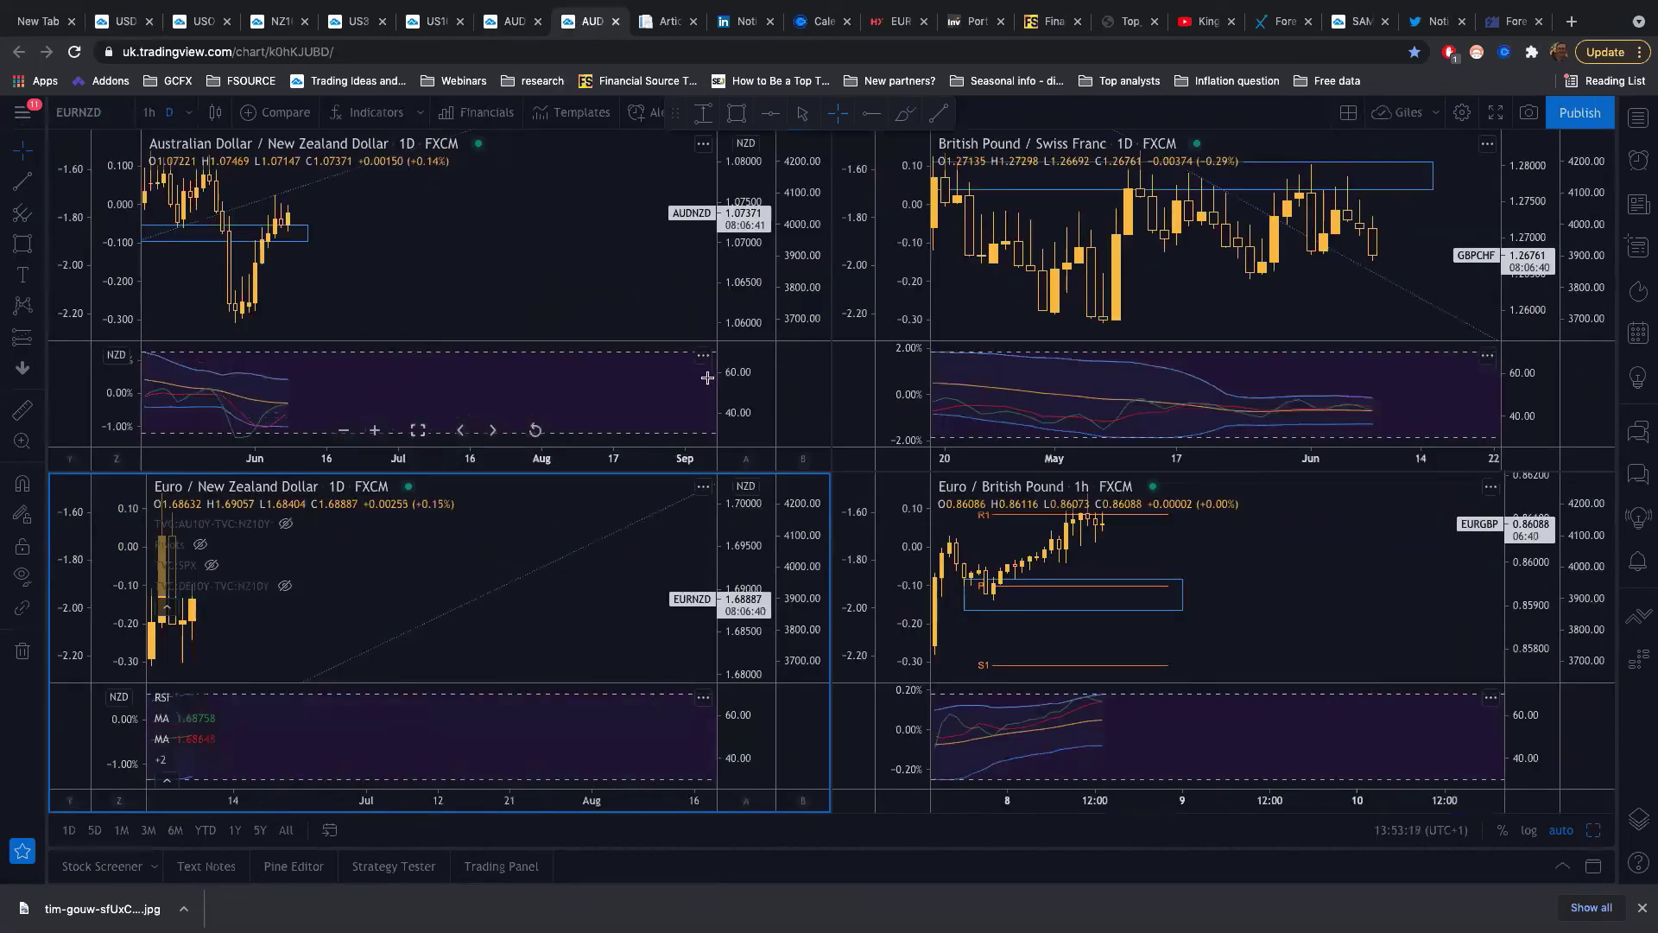
Step: Maximize the AUDNZD daily chart with its RSI and select its blue support box
{"action": "left_click", "coordinate": [417, 430]}
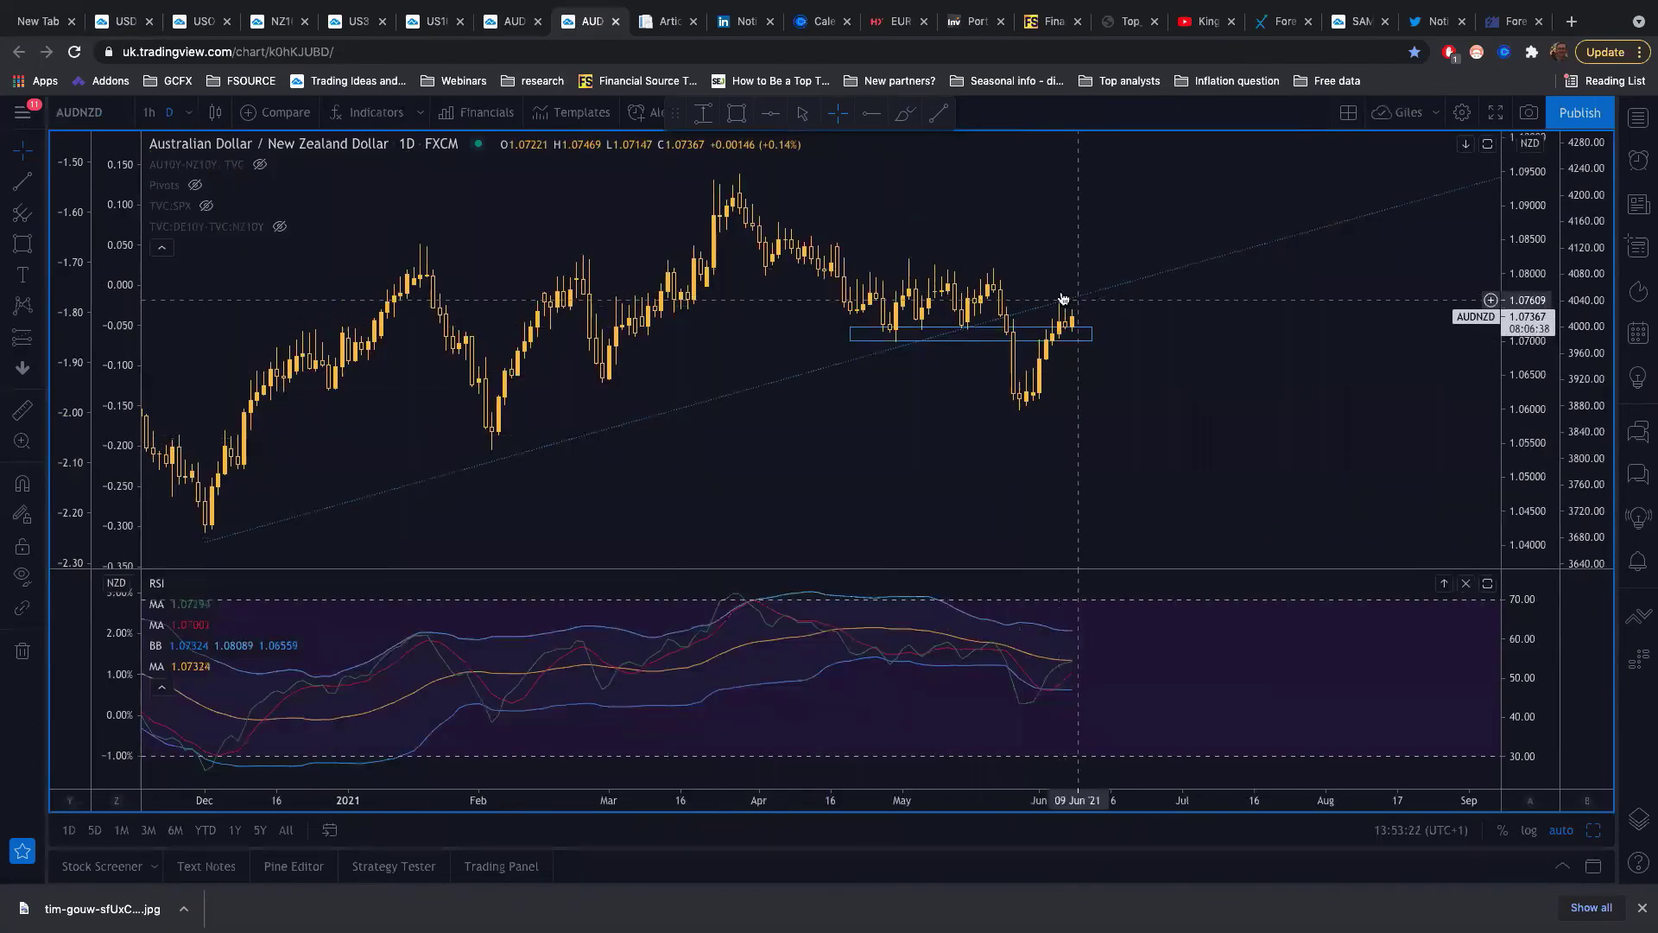
{"action": "left_click", "coordinate": [1057, 338]}
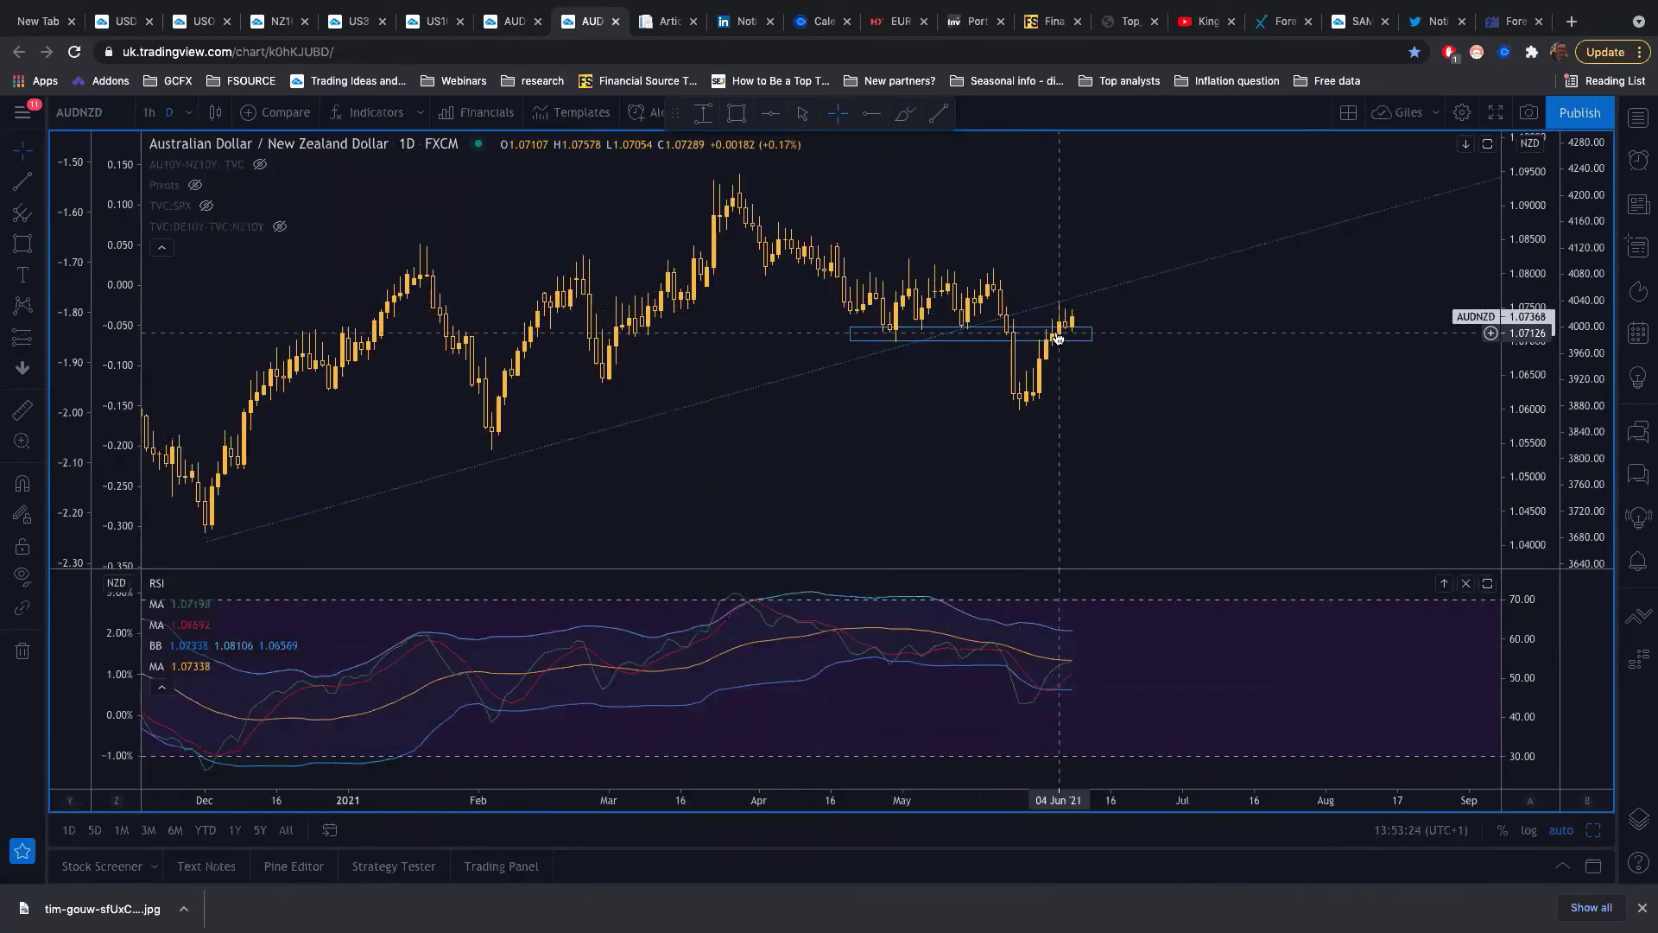
{"action": "left_click", "coordinate": [1070, 328]}
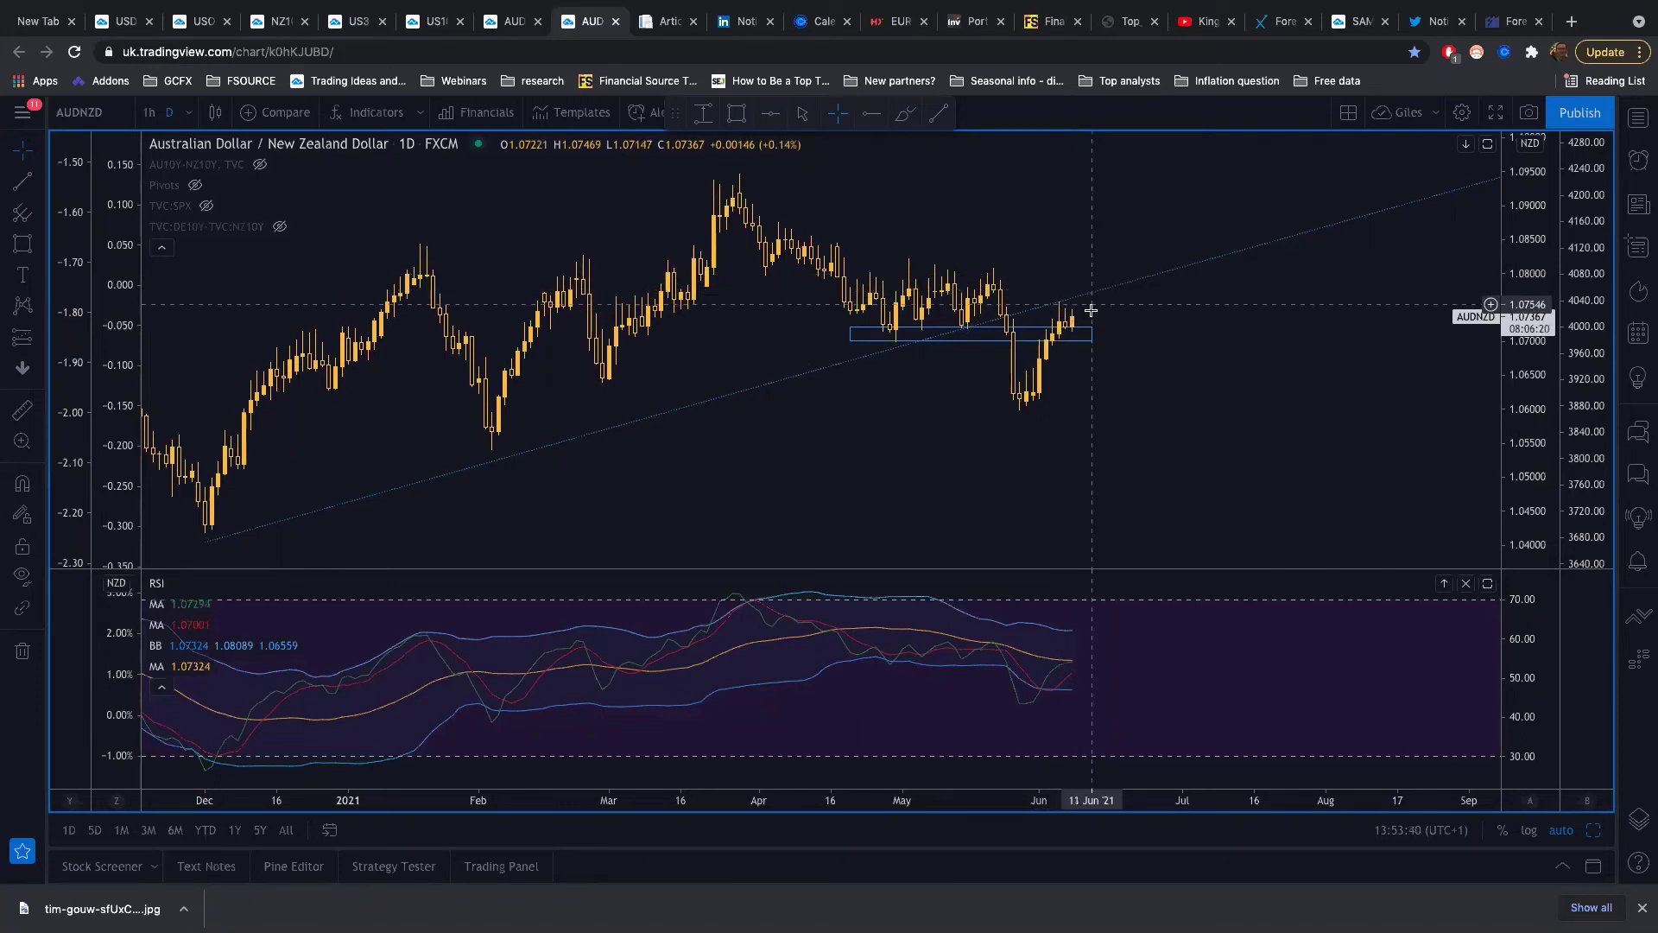
{"action": "scroll", "coordinate": [950, 363], "scroll_direction": "down", "scroll_amount": 4}
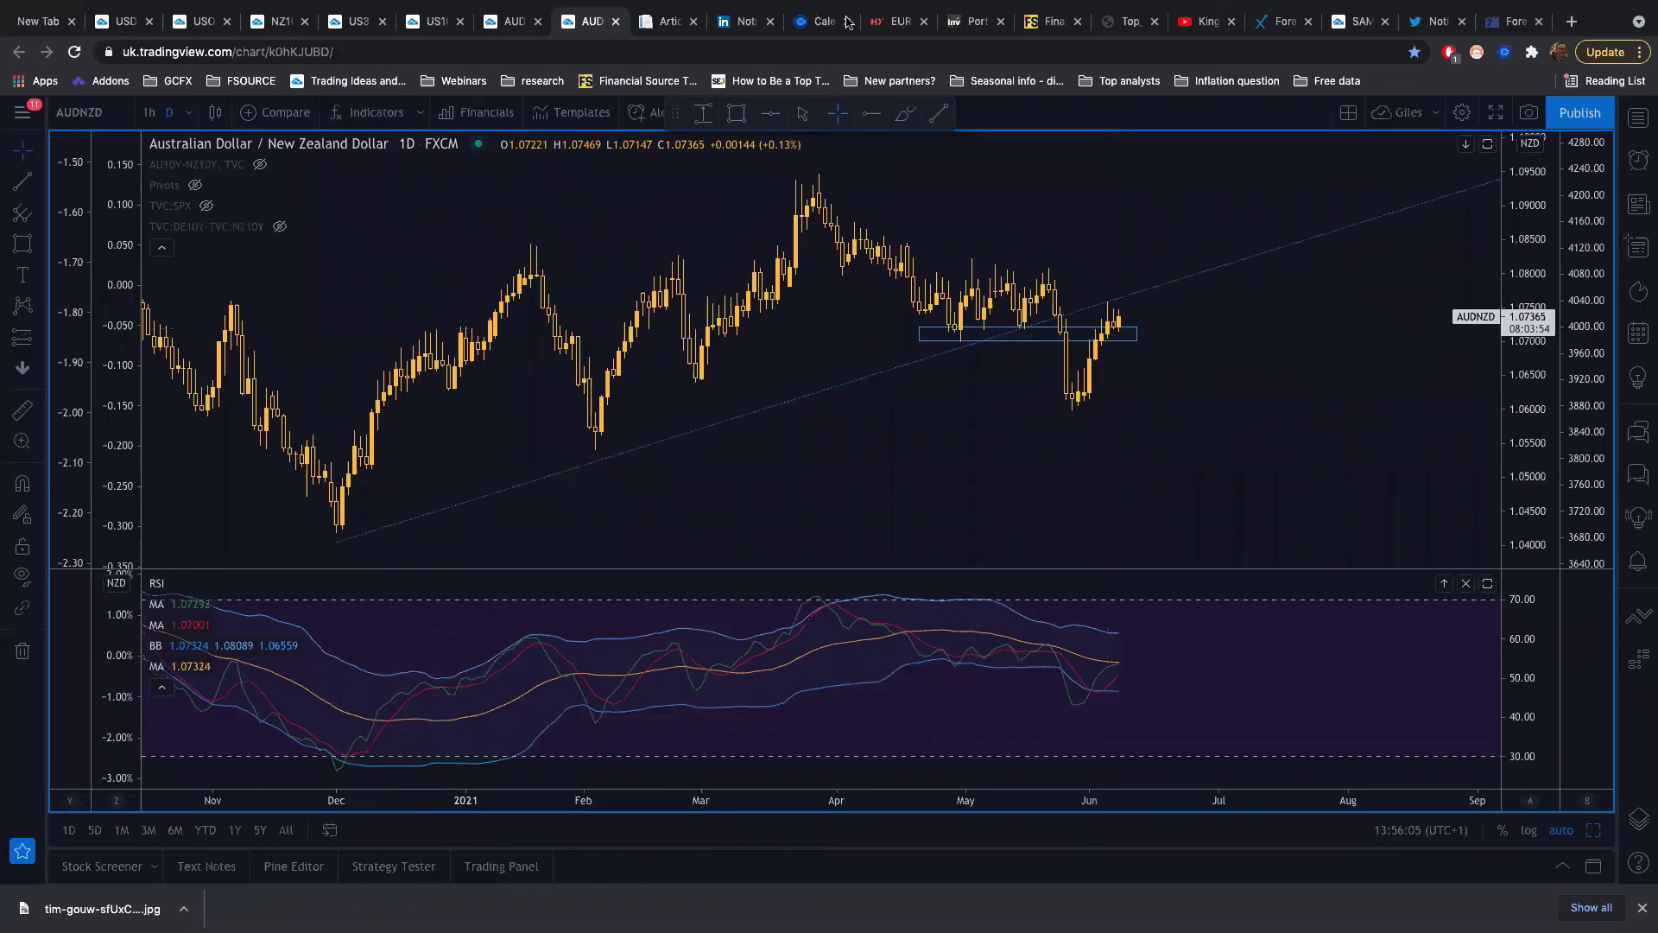
Step: Open the Trading Insights section of the HYCM Lab blog
{"action": "left_click", "coordinate": [893, 25]}
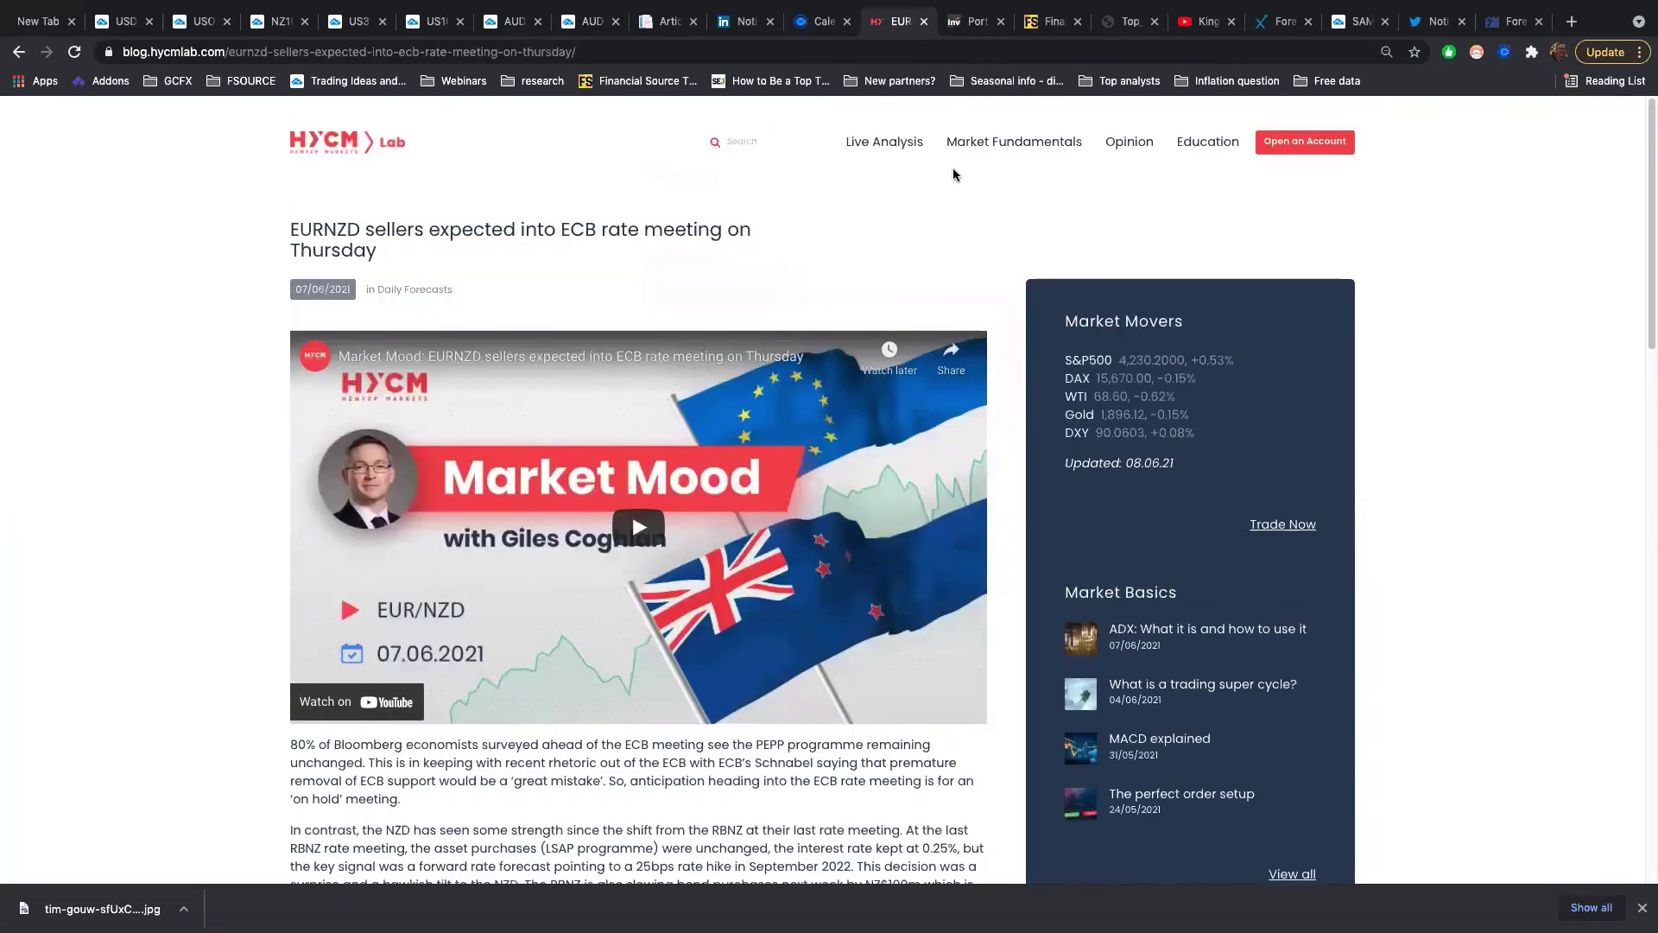
{"action": "mouse_move", "coordinate": [983, 149]}
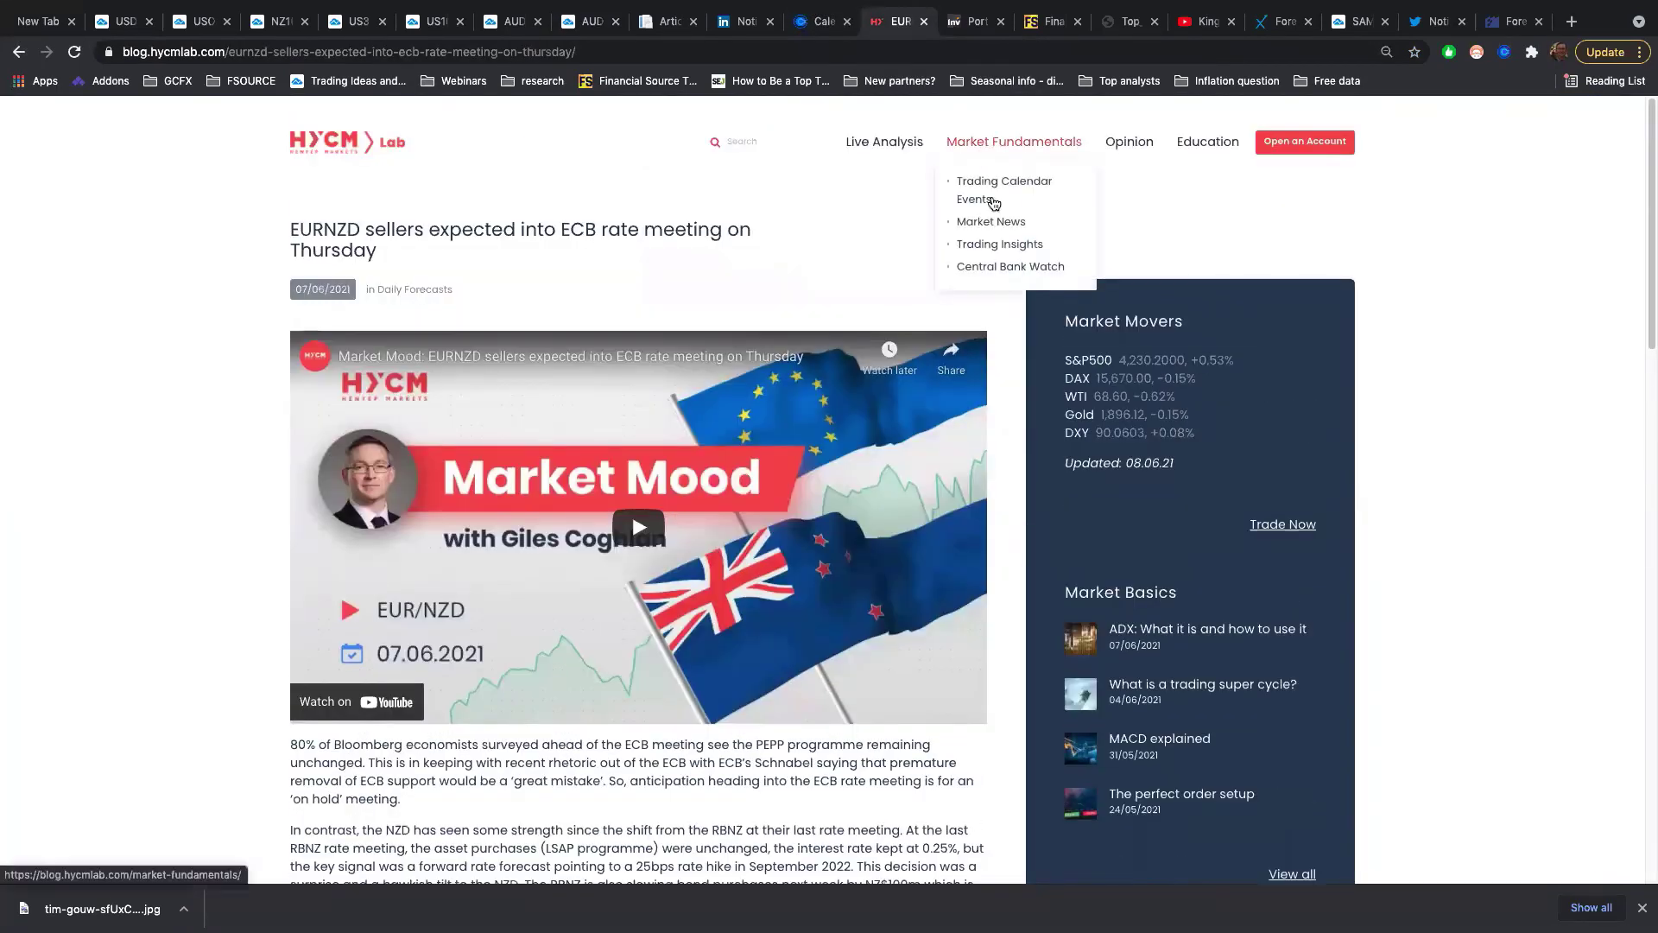
{"action": "left_click", "coordinate": [995, 241]}
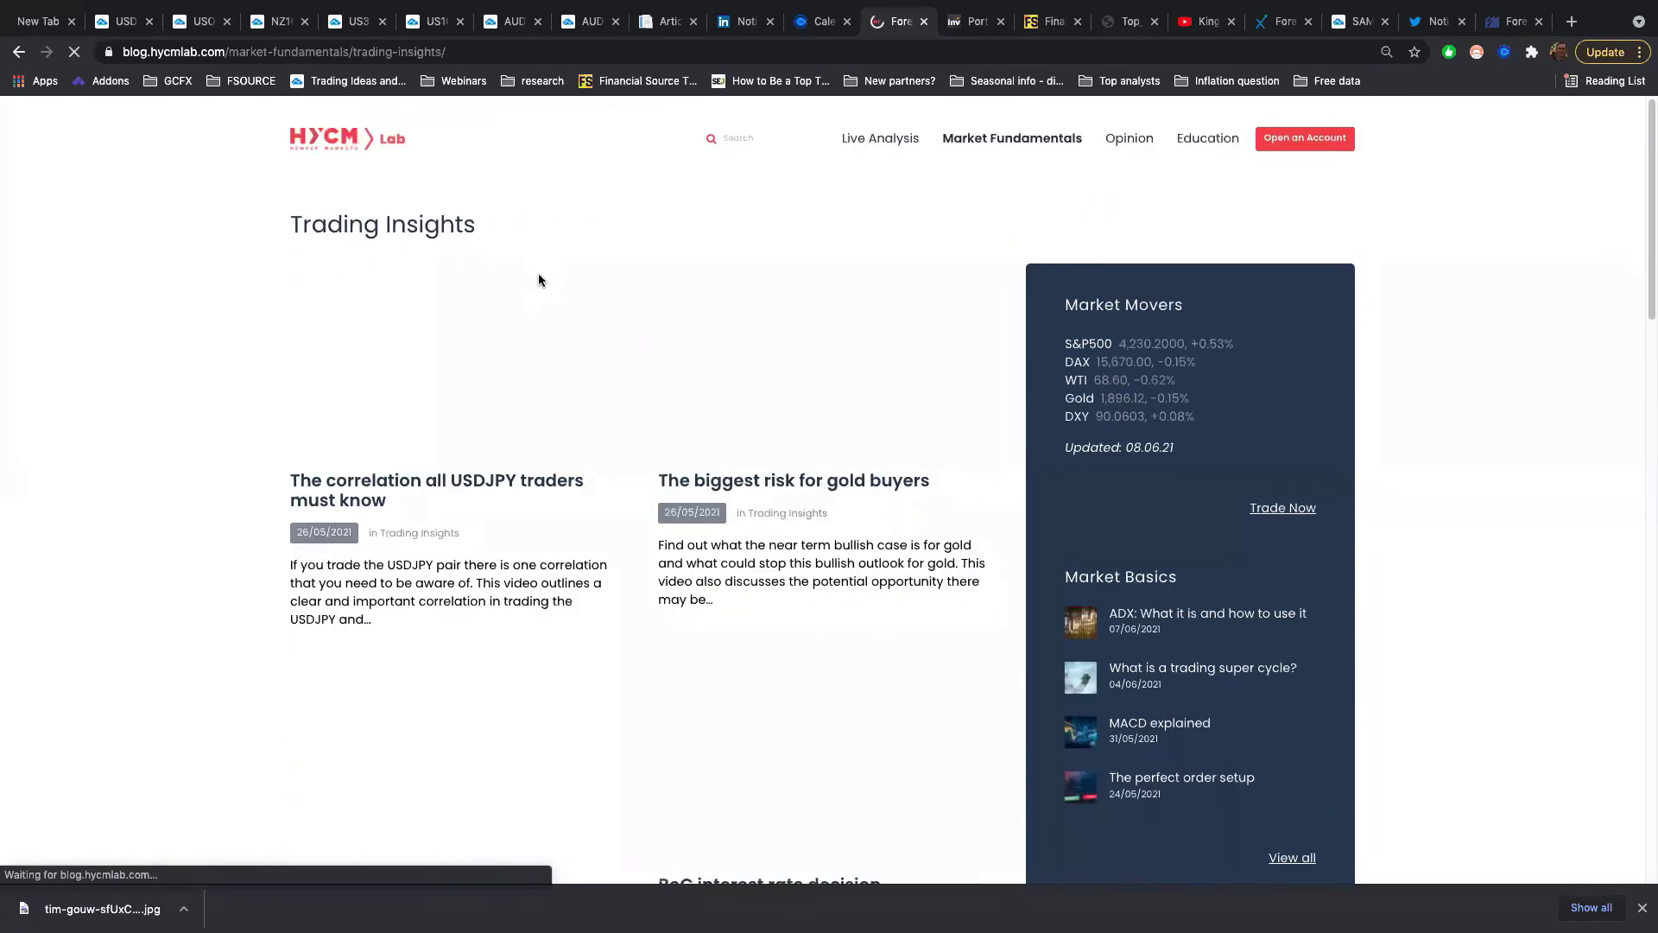
{"action": "scroll", "coordinate": [537, 276], "scroll_direction": "down", "scroll_amount": 6}
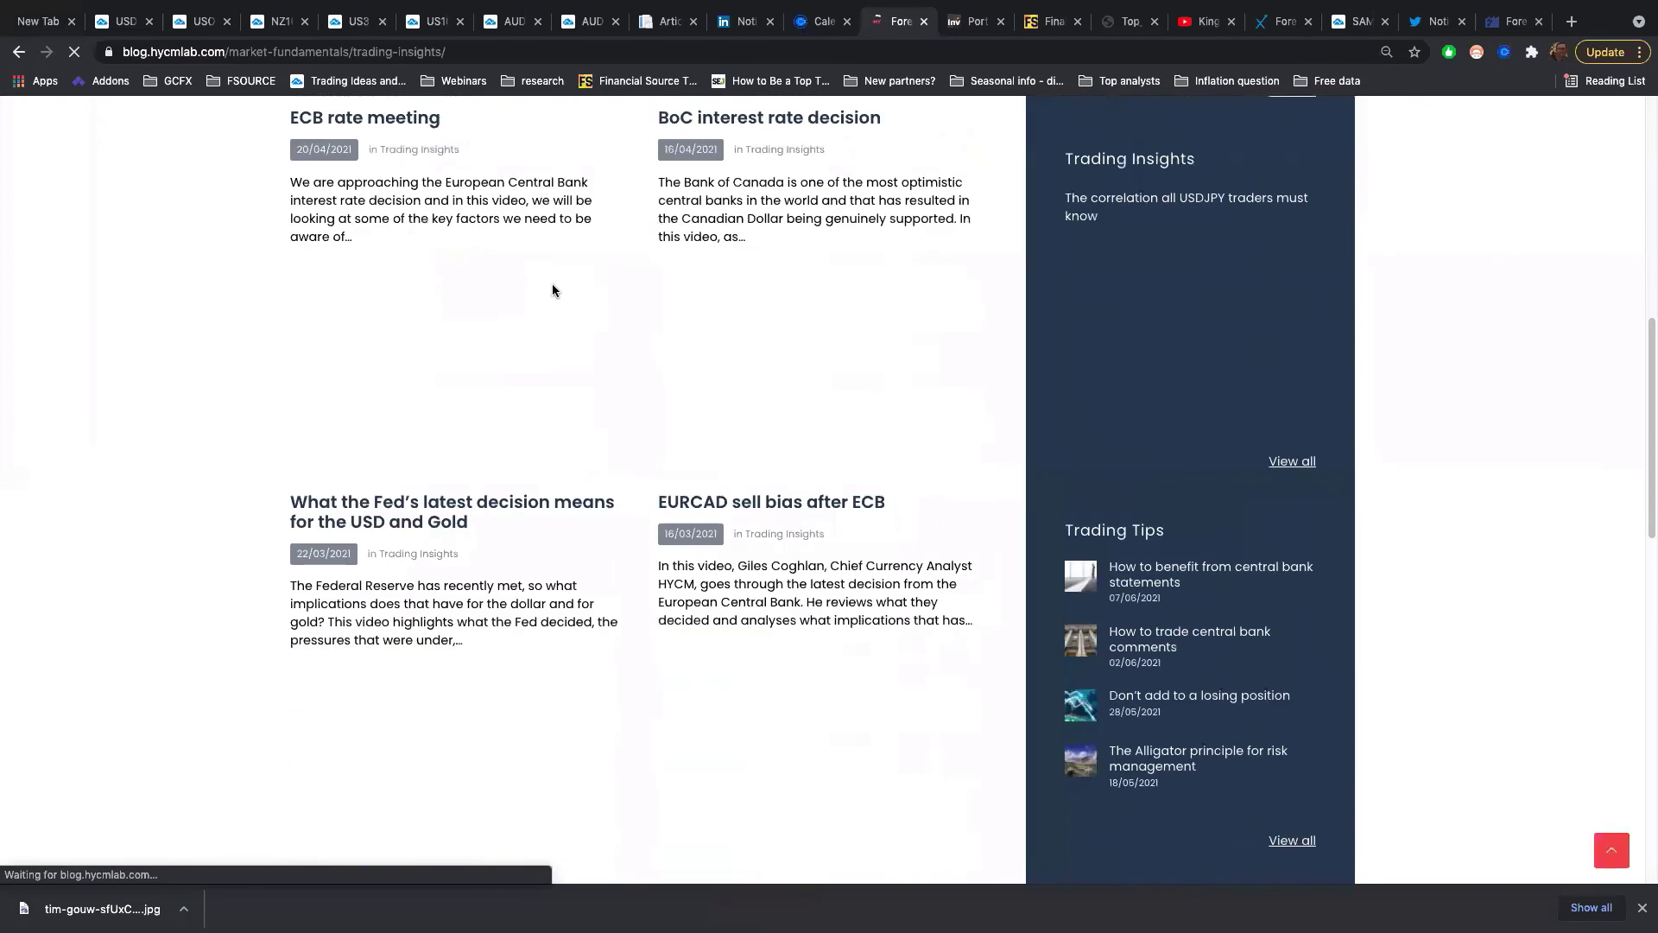
{"action": "scroll", "coordinate": [691, 276], "scroll_direction": "up", "scroll_amount": 8}
Step: Scroll through the first page of Trading Insights video posts
{"action": "mouse_move", "coordinate": [1052, 153]}
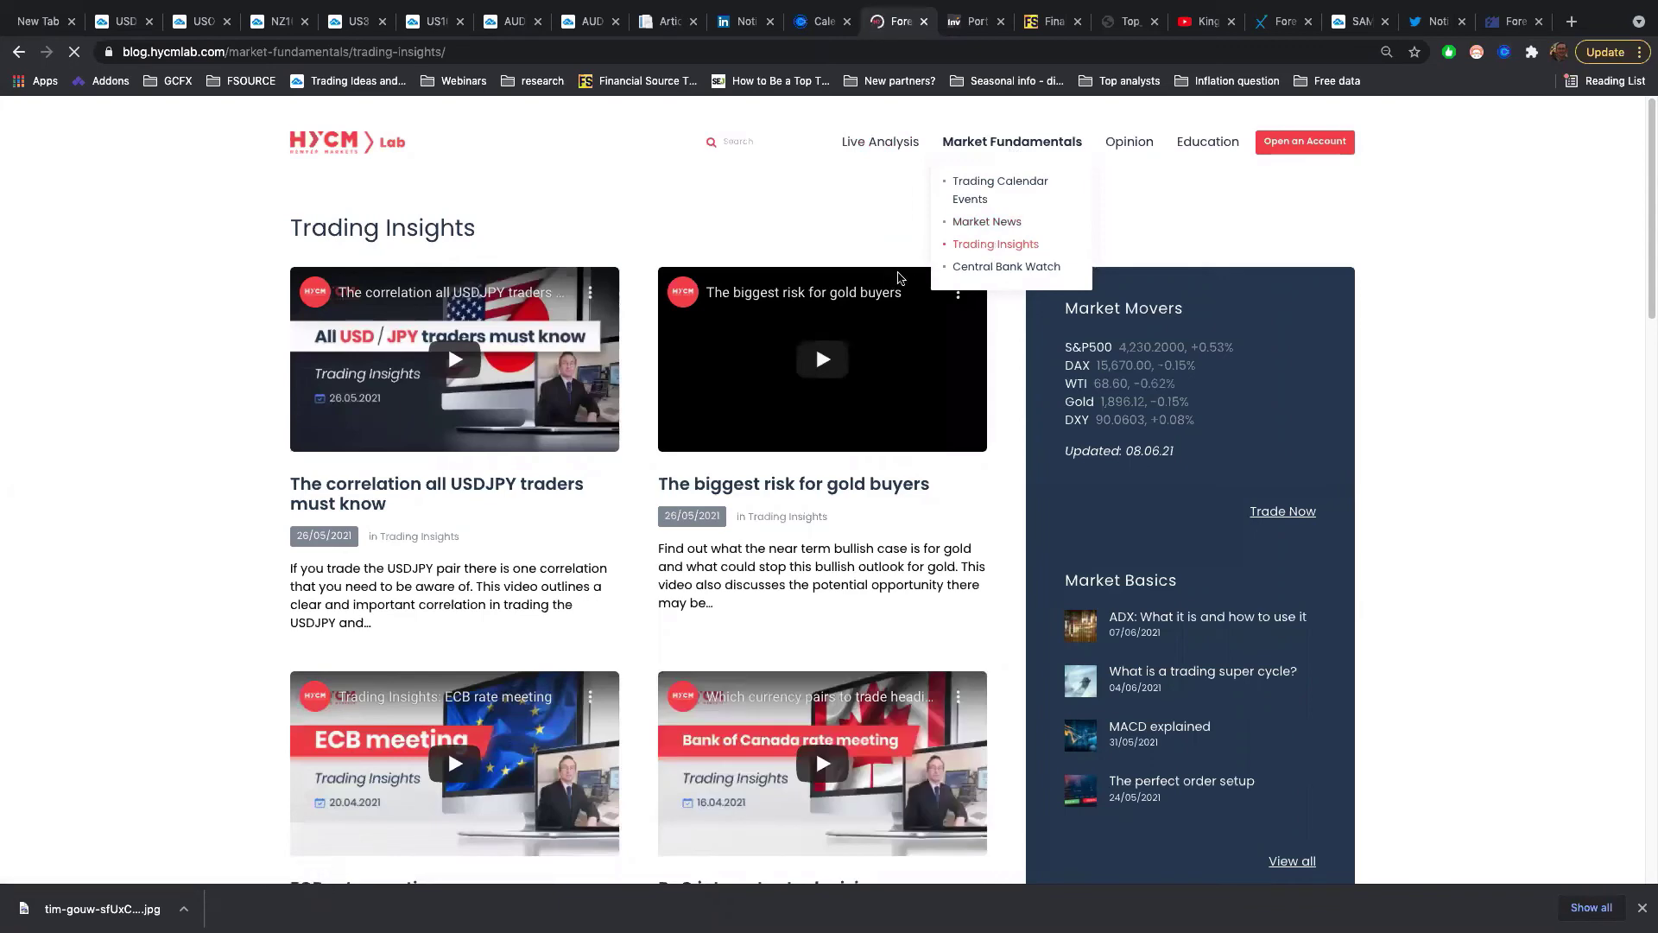
{"action": "scroll", "coordinate": [898, 278], "scroll_direction": "down", "scroll_amount": 3}
{"action": "scroll", "coordinate": [896, 274], "scroll_direction": "down", "scroll_amount": 5}
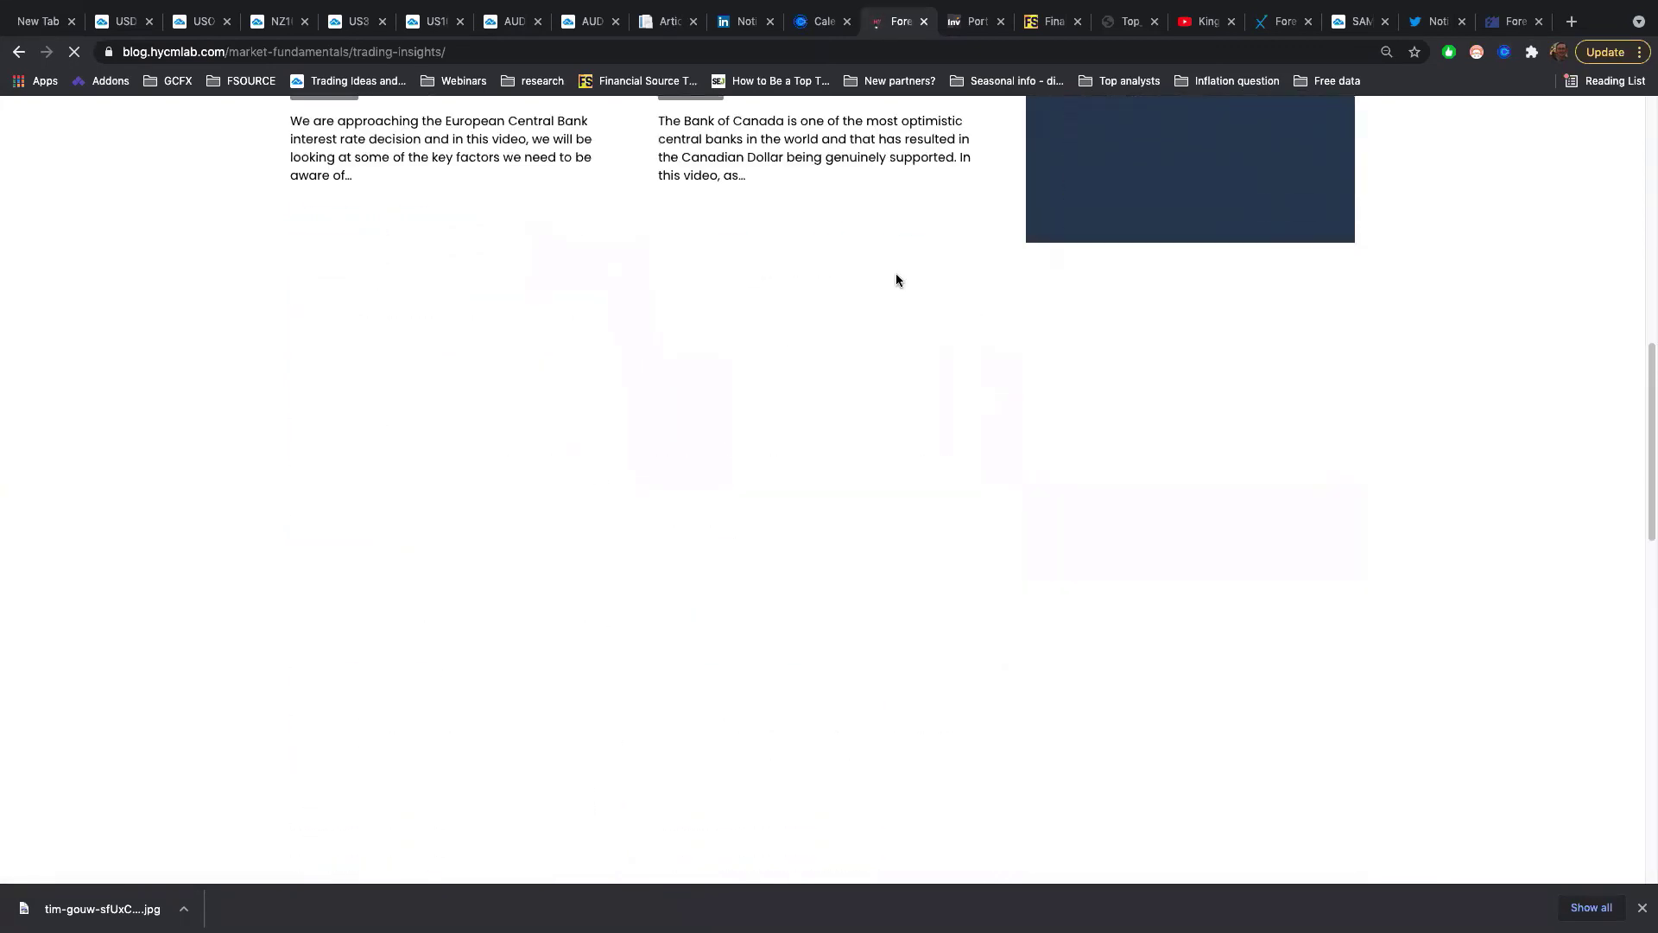
{"action": "scroll", "coordinate": [895, 280], "scroll_direction": "down", "scroll_amount": 5}
{"action": "scroll", "coordinate": [895, 272], "scroll_direction": "down", "scroll_amount": 6}
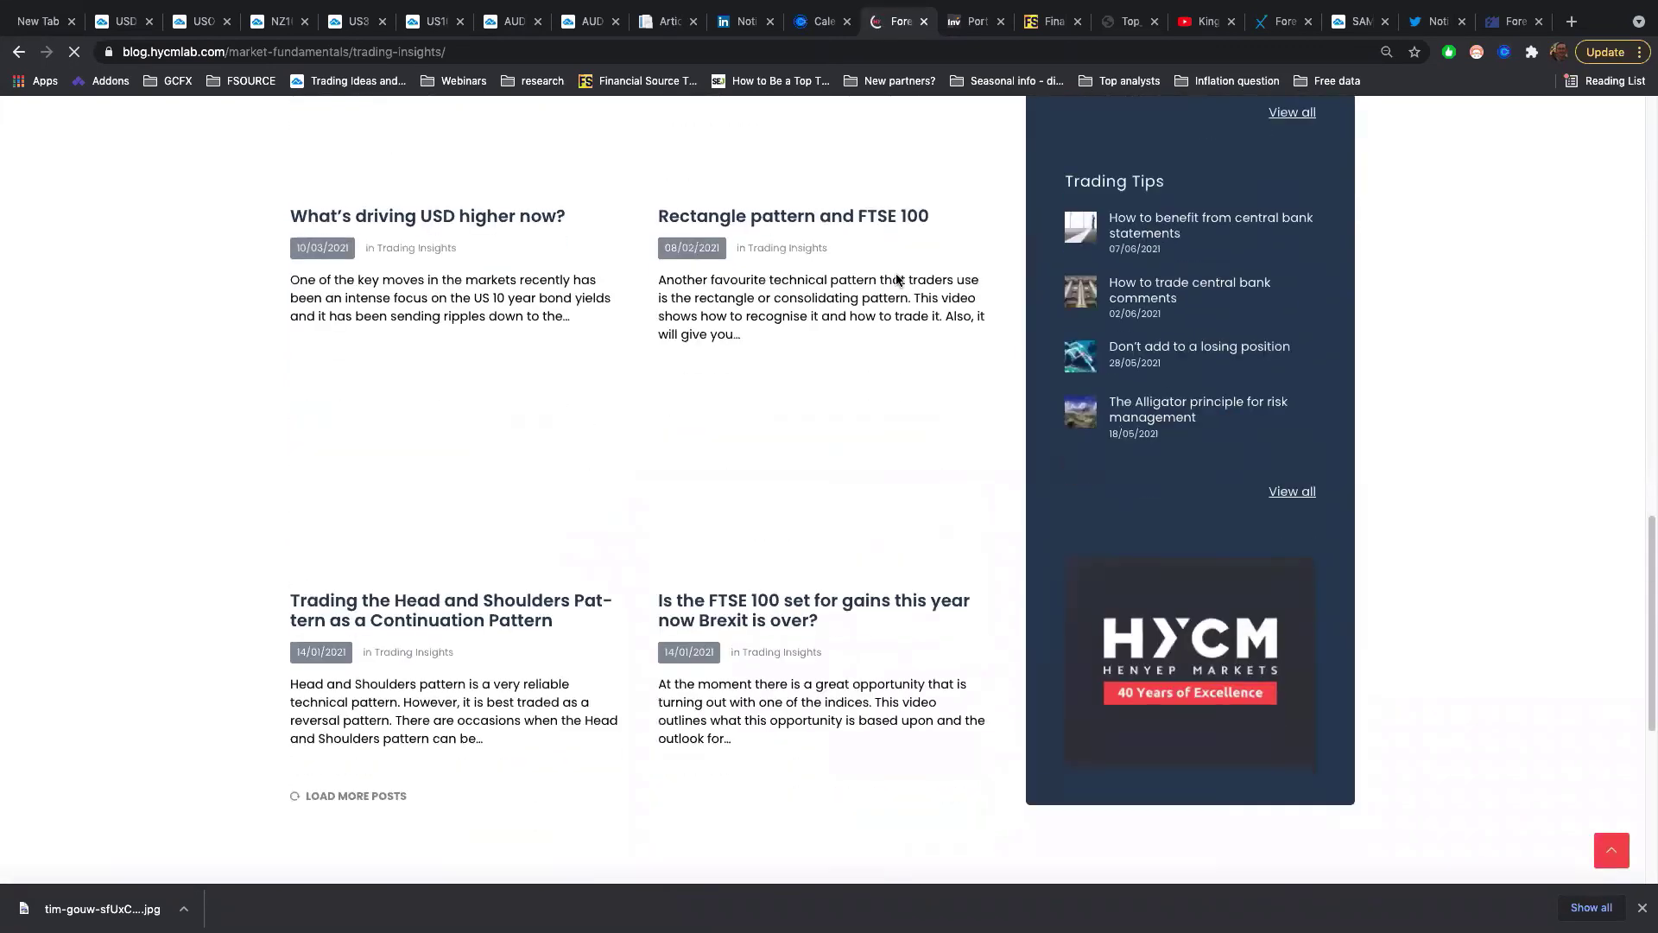
{"action": "scroll", "coordinate": [504, 535], "scroll_direction": "up", "scroll_amount": 3}
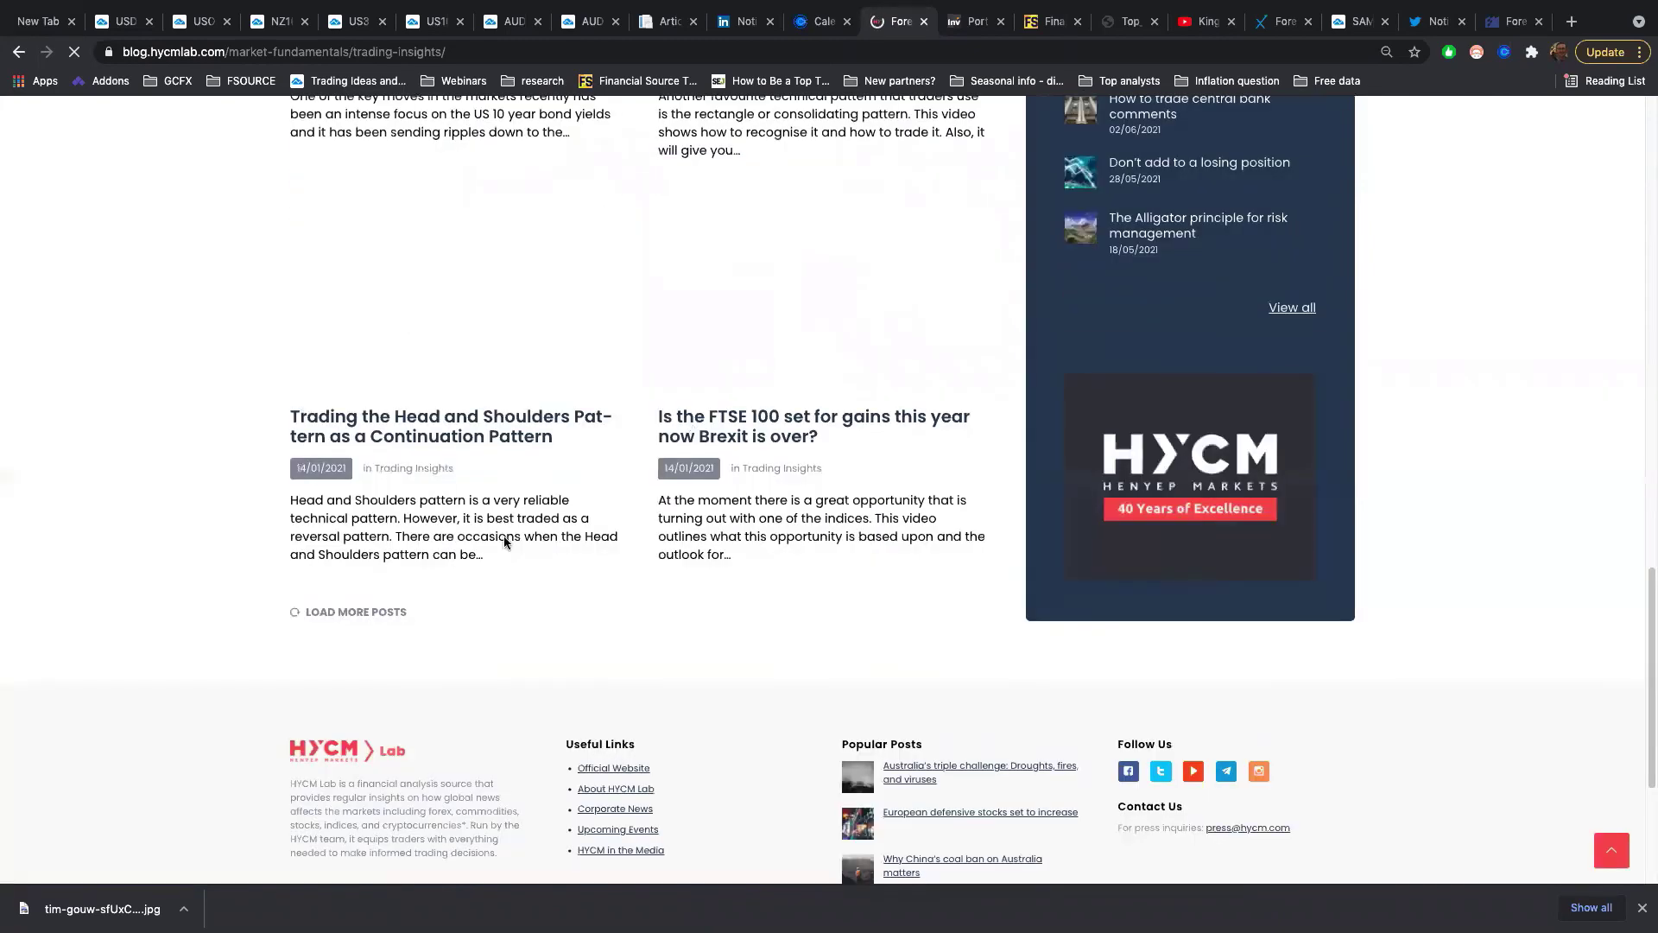
Step: Load more posts and scroll down through the older late-2020 videos
{"action": "left_click", "coordinate": [354, 612]}
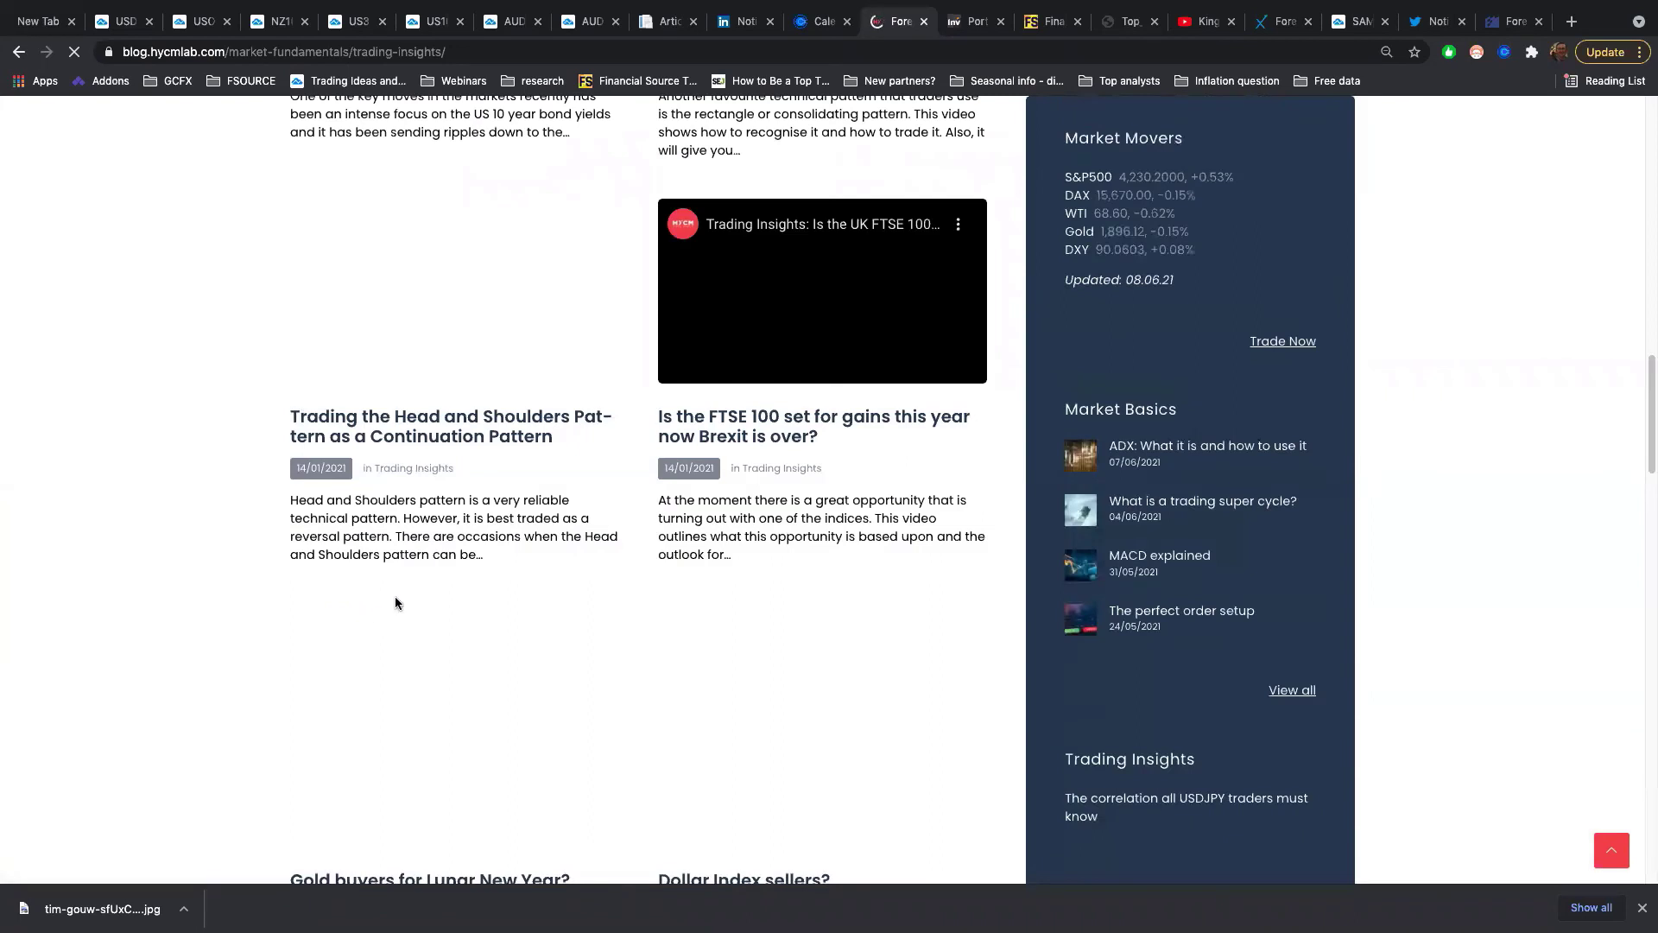
{"action": "scroll", "coordinate": [395, 603], "scroll_direction": "down", "scroll_amount": 1}
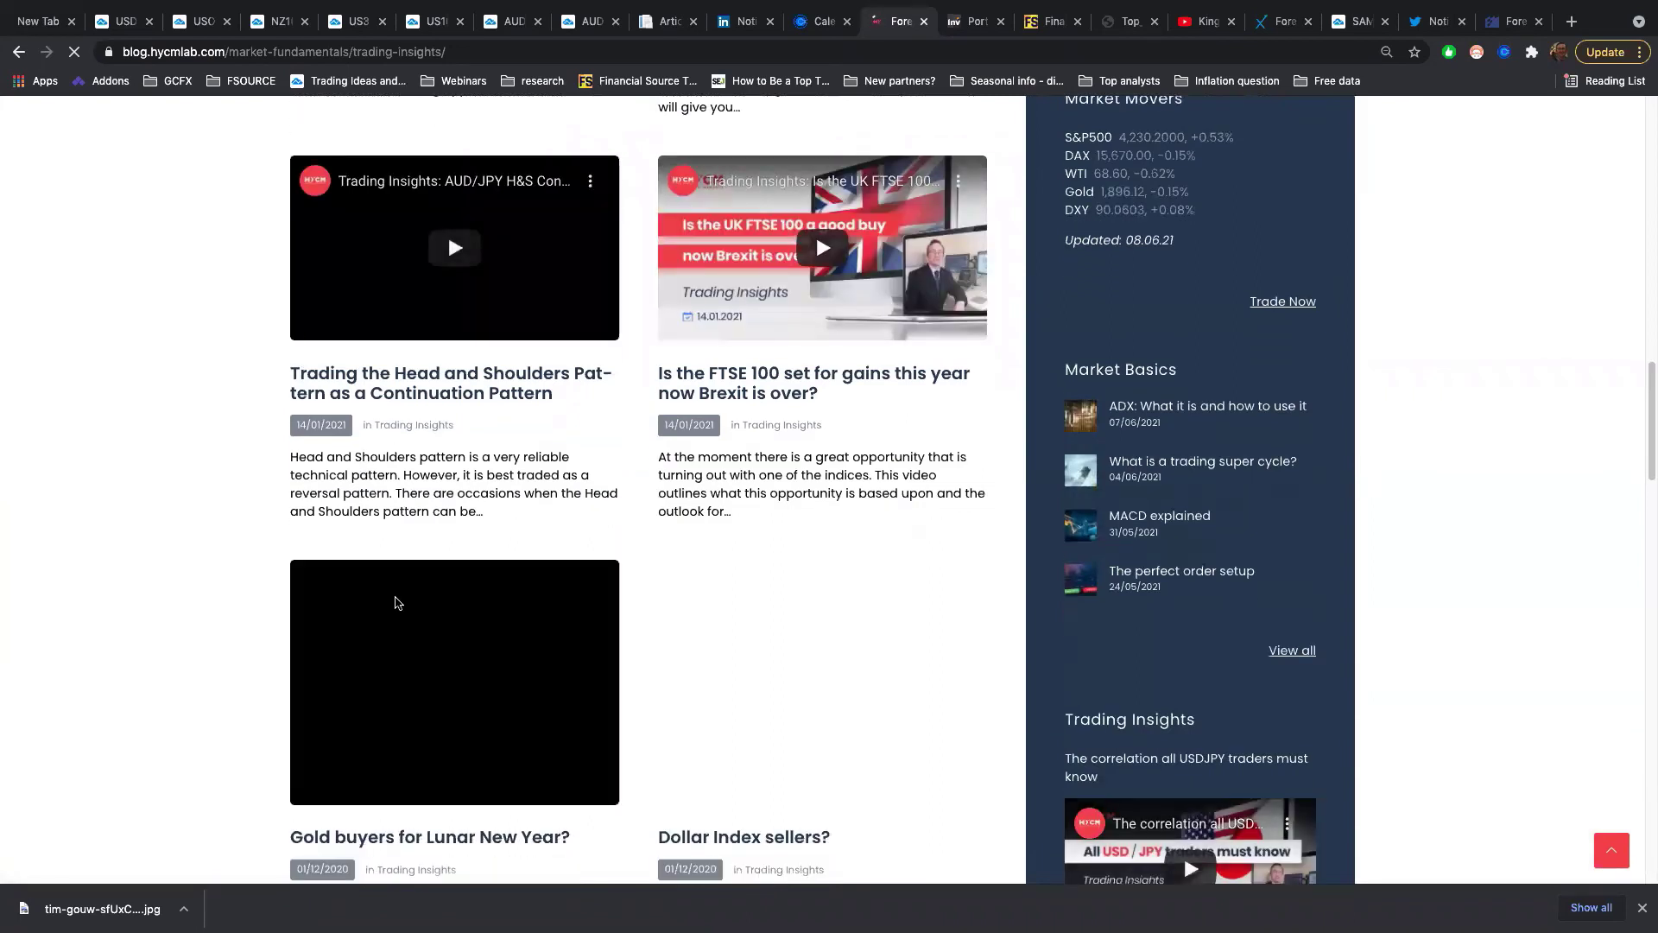
{"action": "scroll", "coordinate": [396, 603], "scroll_direction": "down", "scroll_amount": 2}
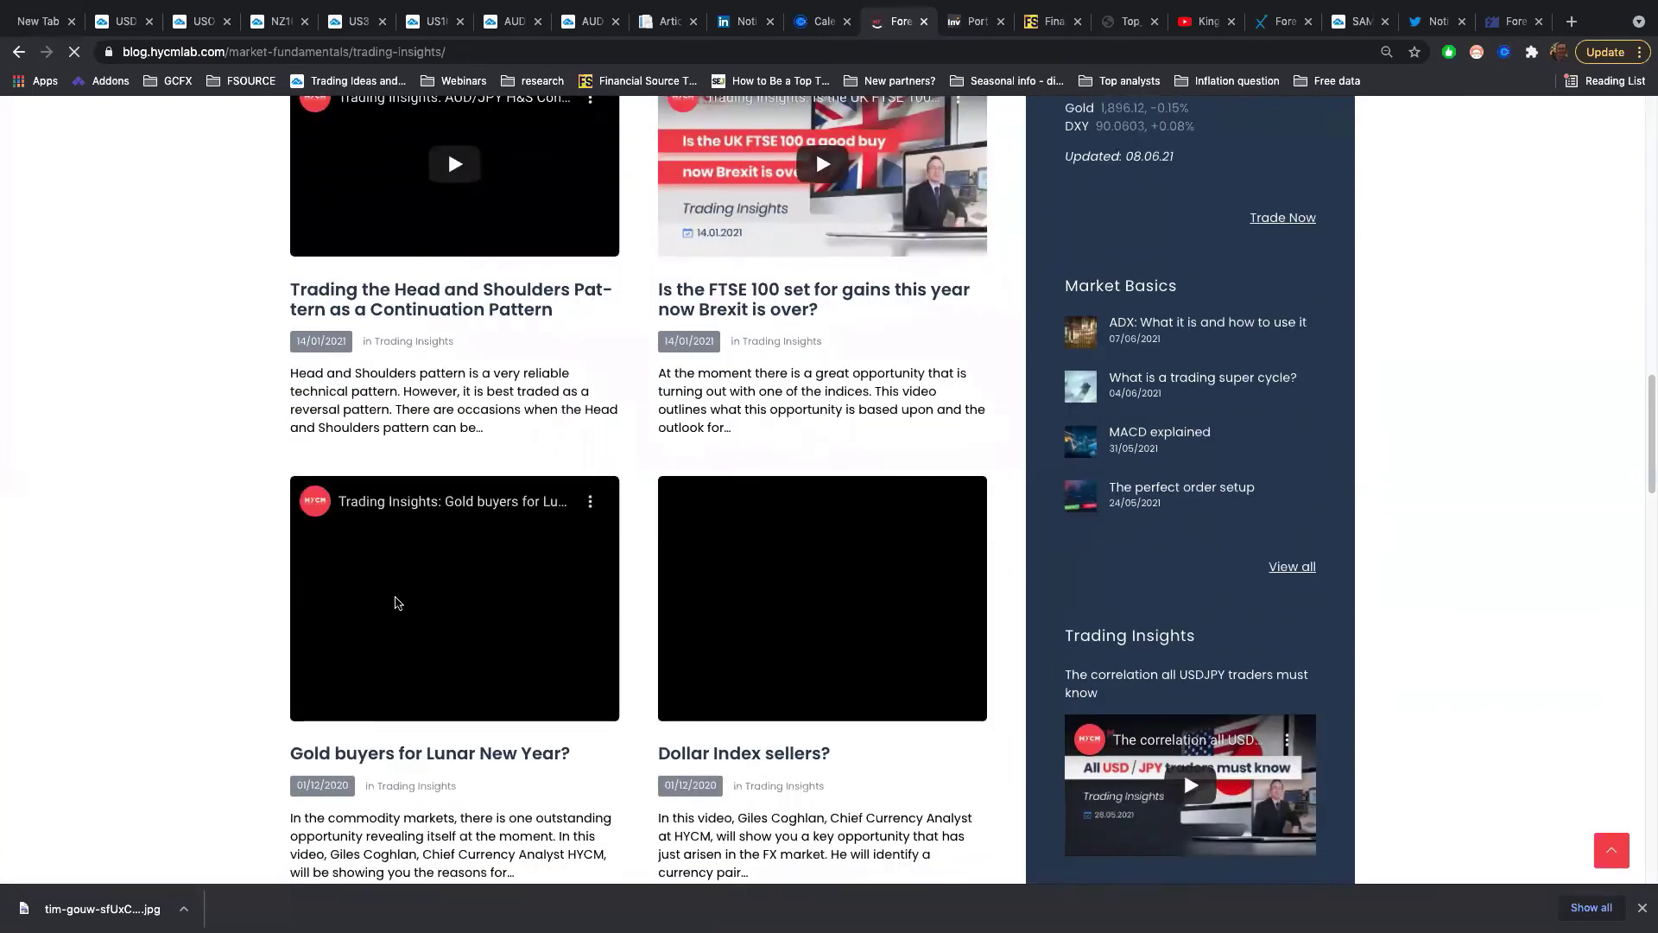
{"action": "scroll", "coordinate": [469, 481], "scroll_direction": "up", "scroll_amount": 5}
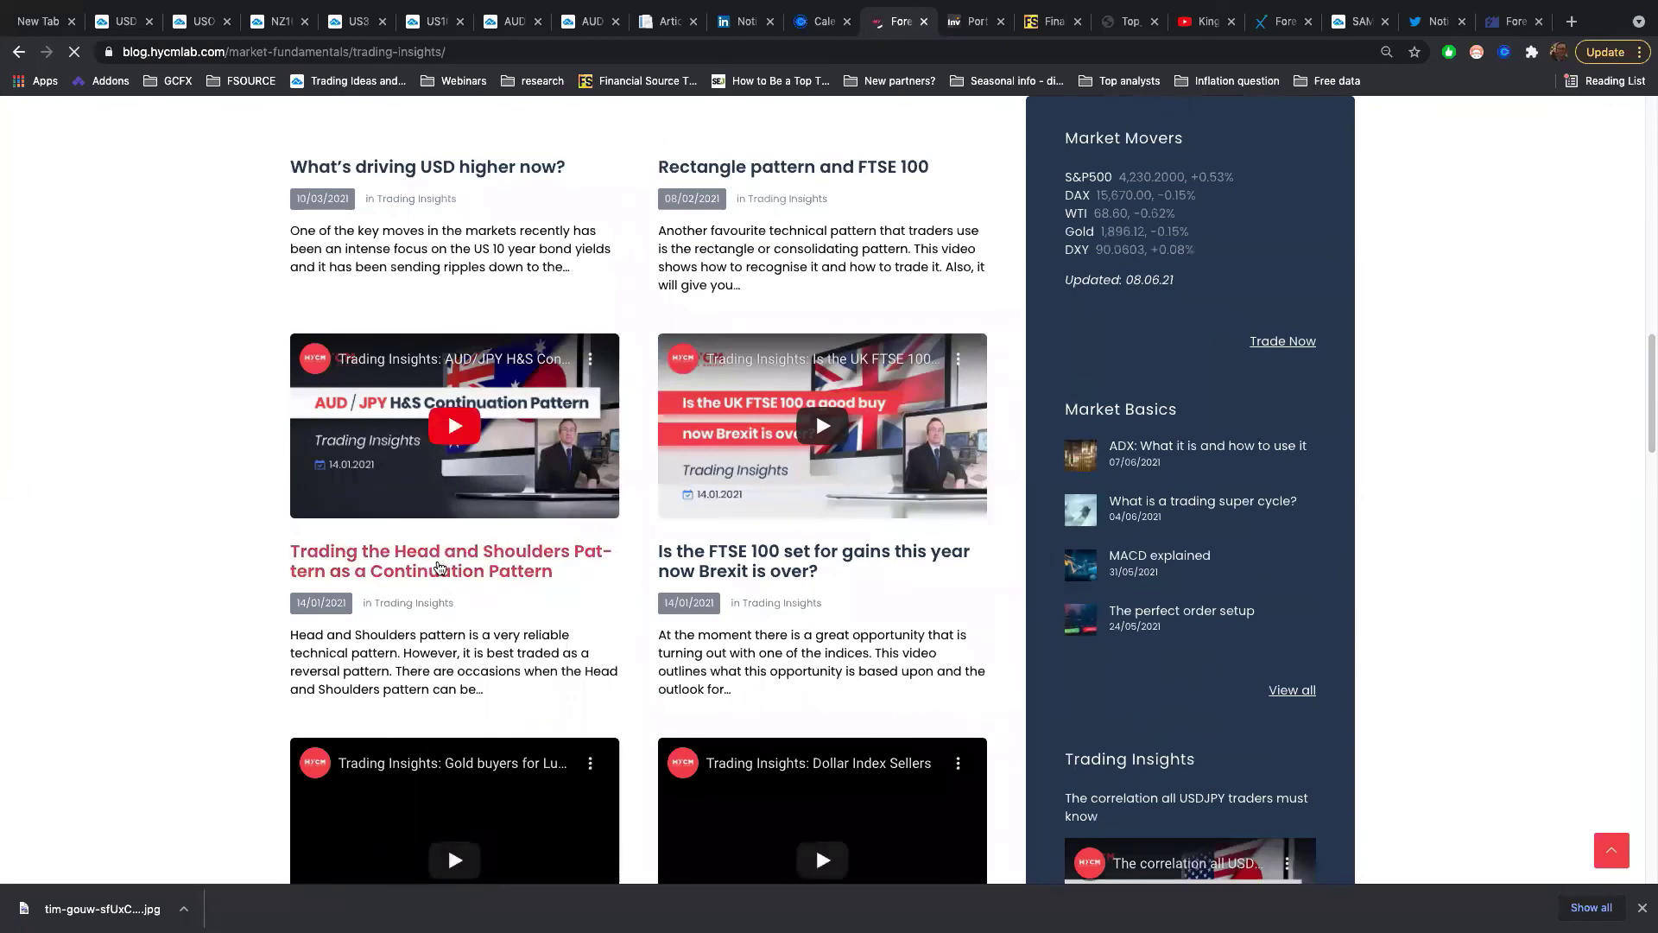
{"action": "scroll", "coordinate": [444, 567], "scroll_direction": "down", "scroll_amount": 1}
{"action": "scroll", "coordinate": [486, 545], "scroll_direction": "down", "scroll_amount": 4}
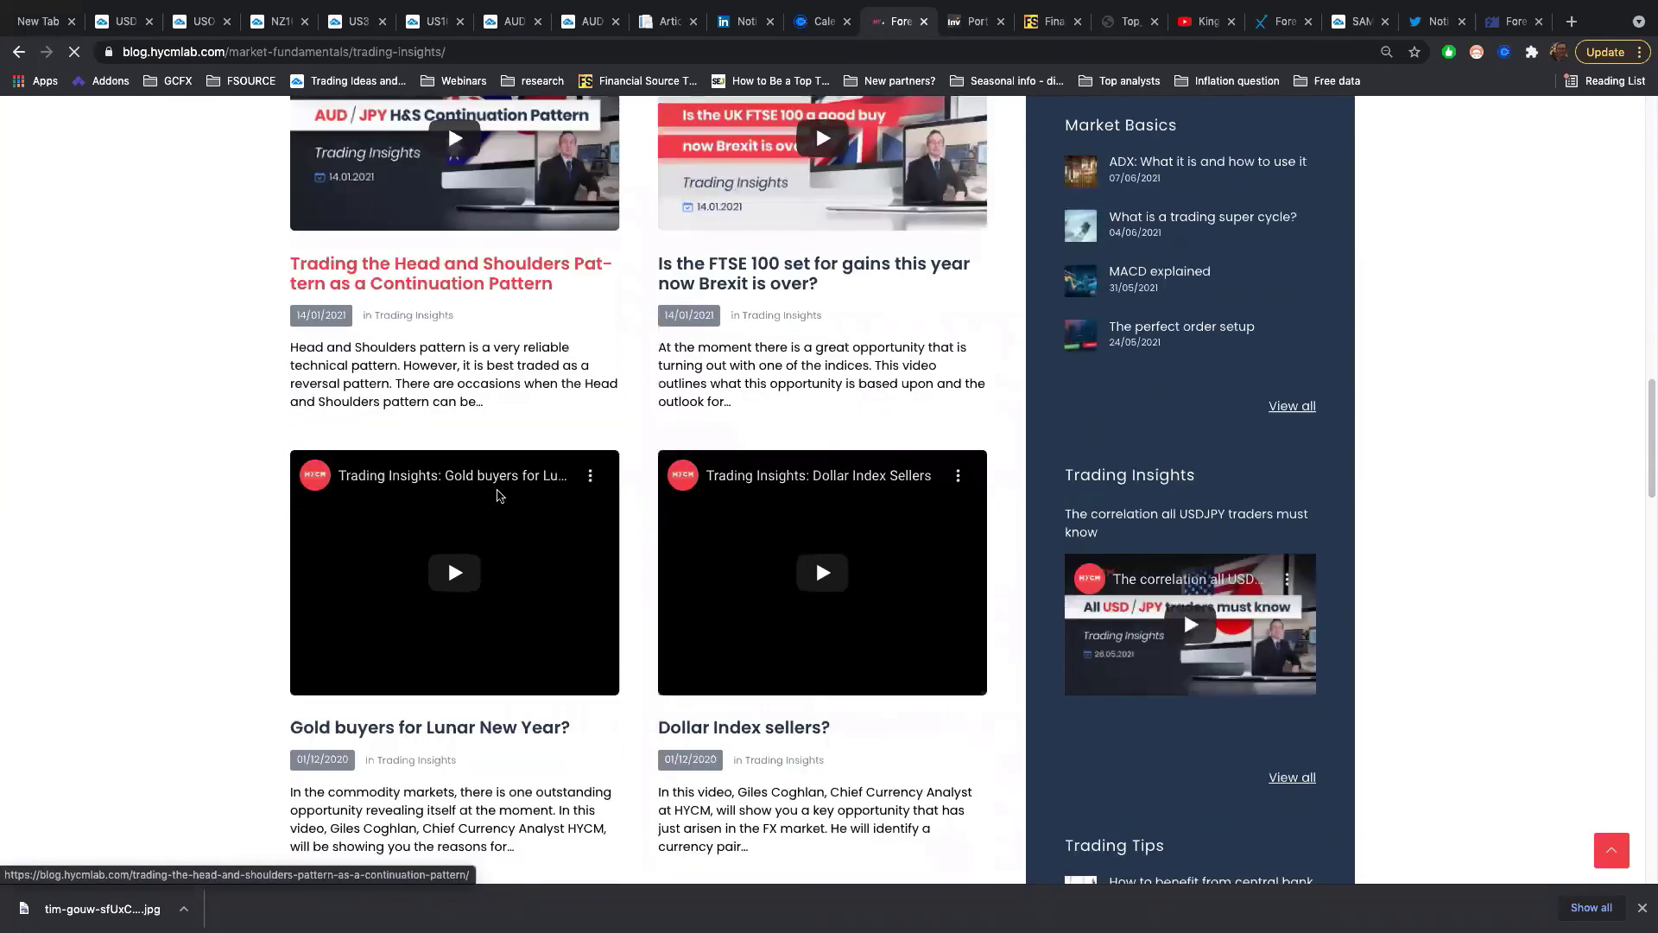
{"action": "scroll", "coordinate": [529, 438], "scroll_direction": "down", "scroll_amount": 4}
{"action": "scroll", "coordinate": [587, 526], "scroll_direction": "down", "scroll_amount": 3}
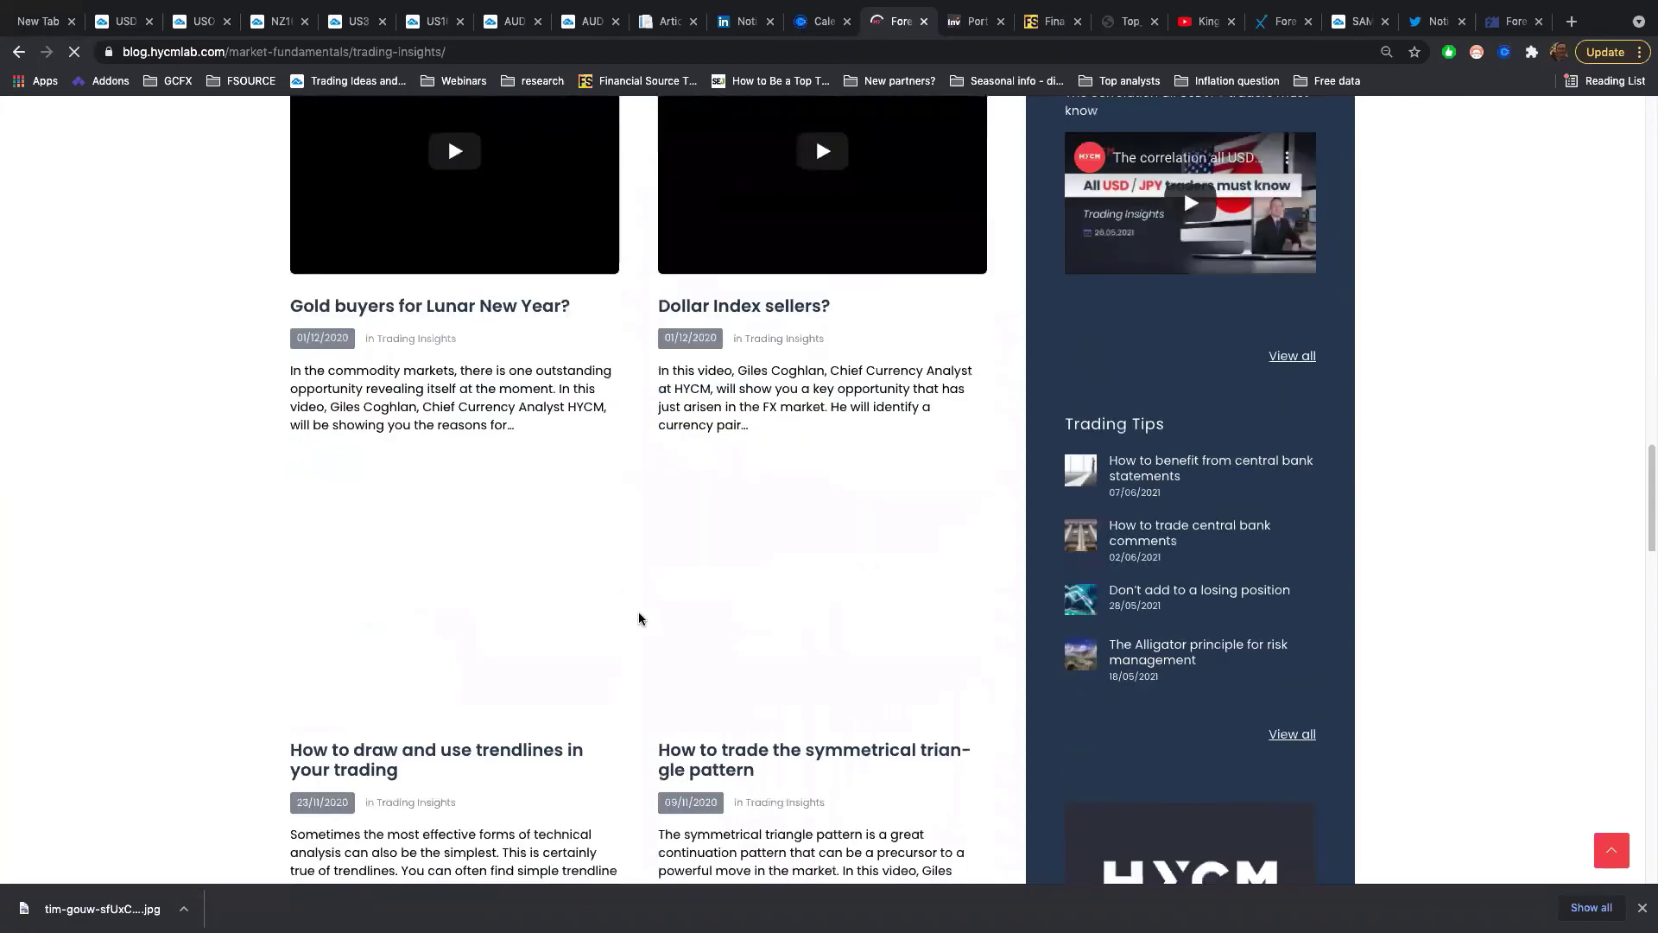
{"action": "scroll", "coordinate": [803, 726], "scroll_direction": "down", "scroll_amount": 1}
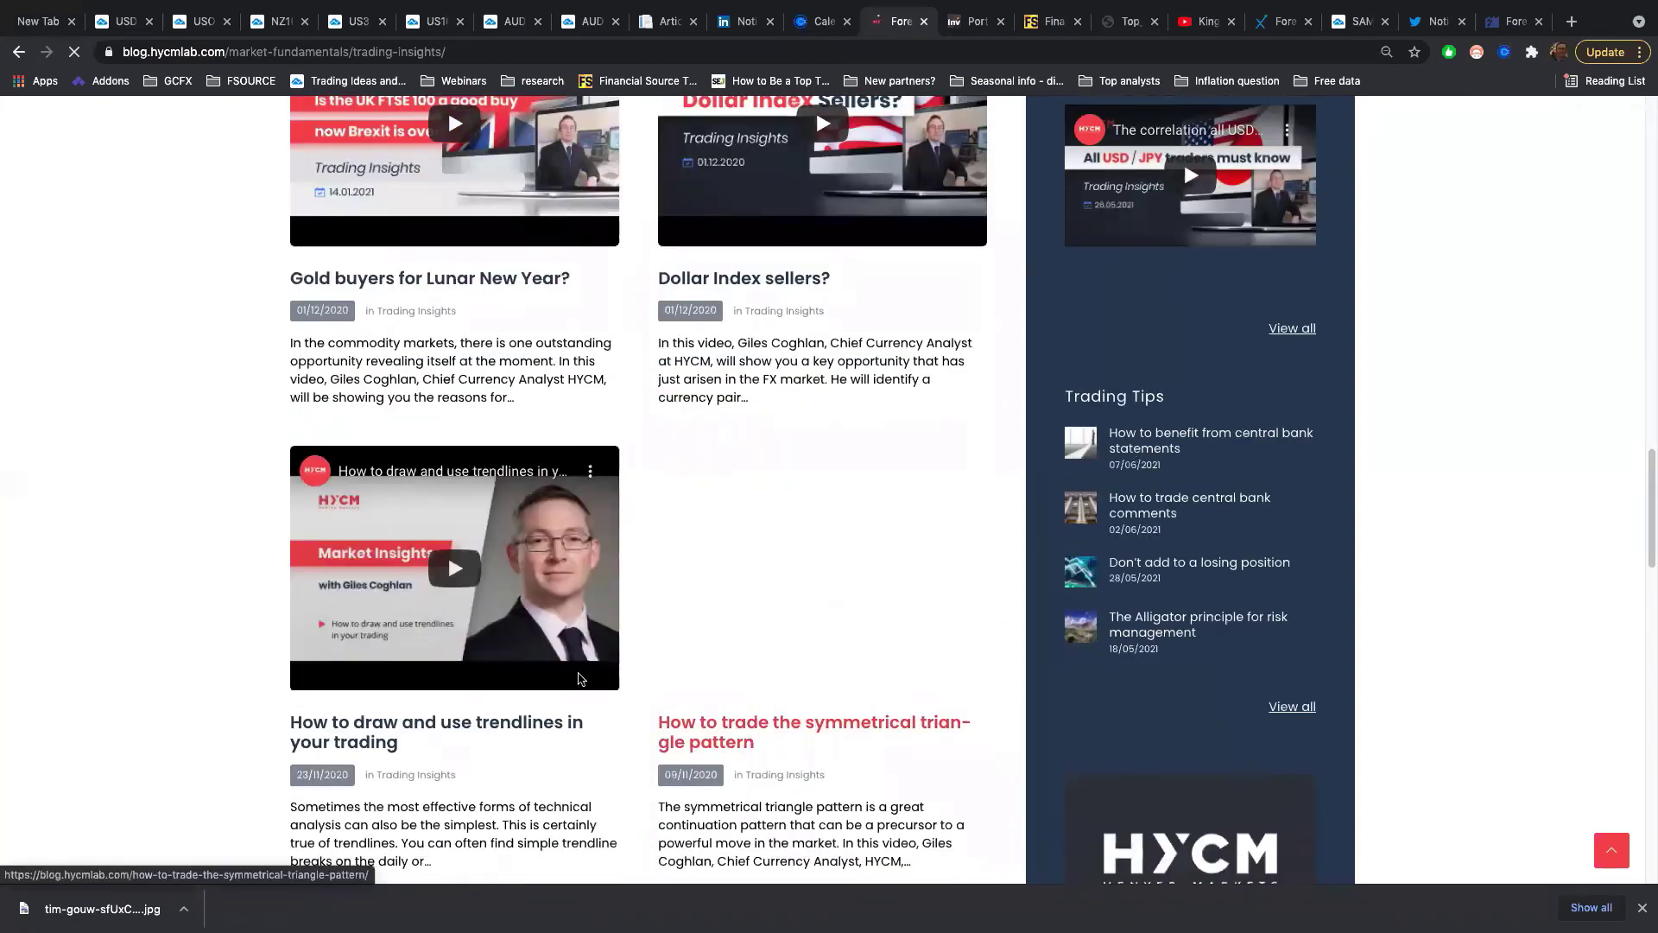
{"action": "scroll", "coordinate": [514, 562], "scroll_direction": "down", "scroll_amount": 5}
{"action": "scroll", "coordinate": [498, 519], "scroll_direction": "down", "scroll_amount": 1}
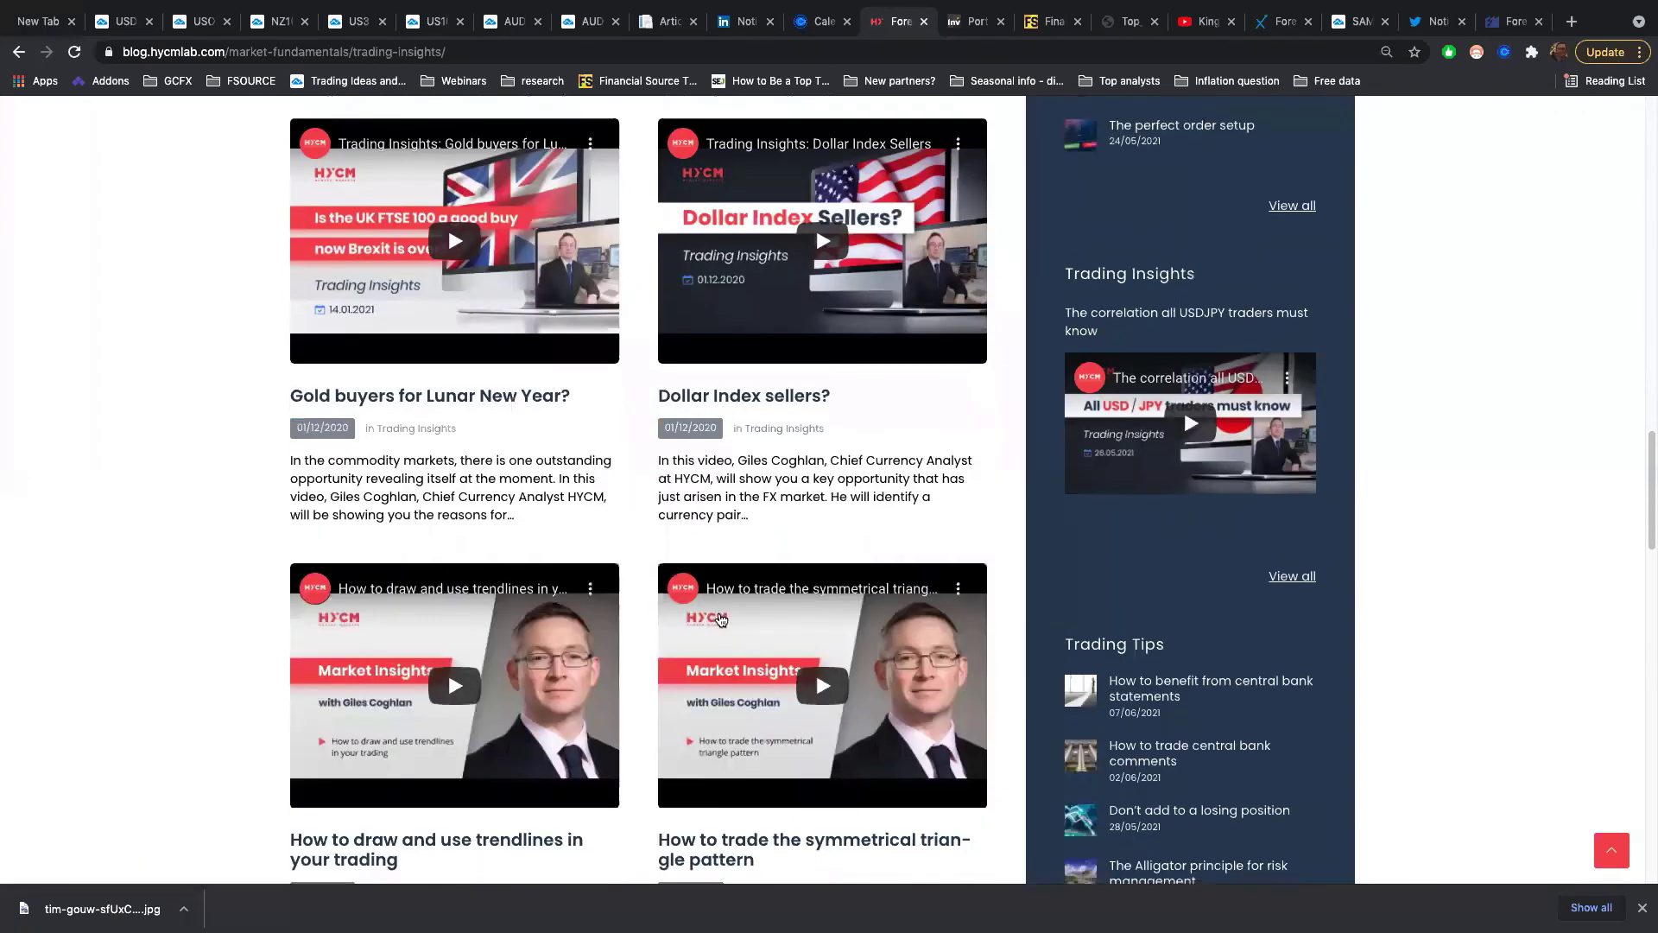
{"action": "scroll", "coordinate": [764, 669], "scroll_direction": "down", "scroll_amount": 2}
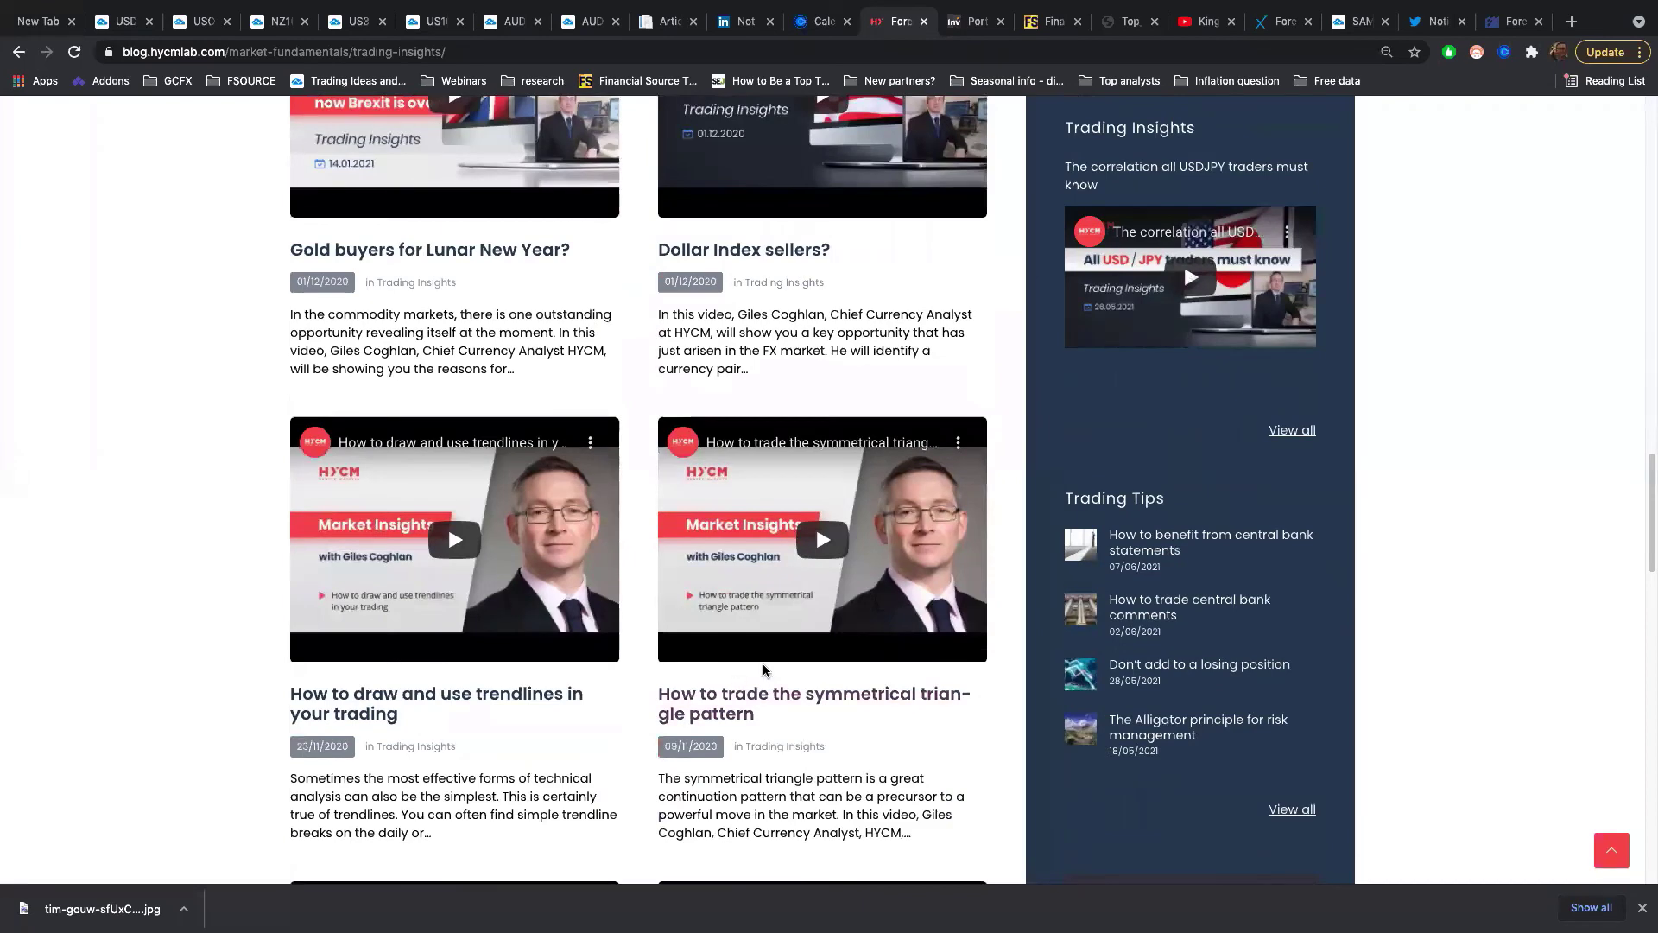
{"action": "scroll", "coordinate": [763, 666], "scroll_direction": "up", "scroll_amount": 15}
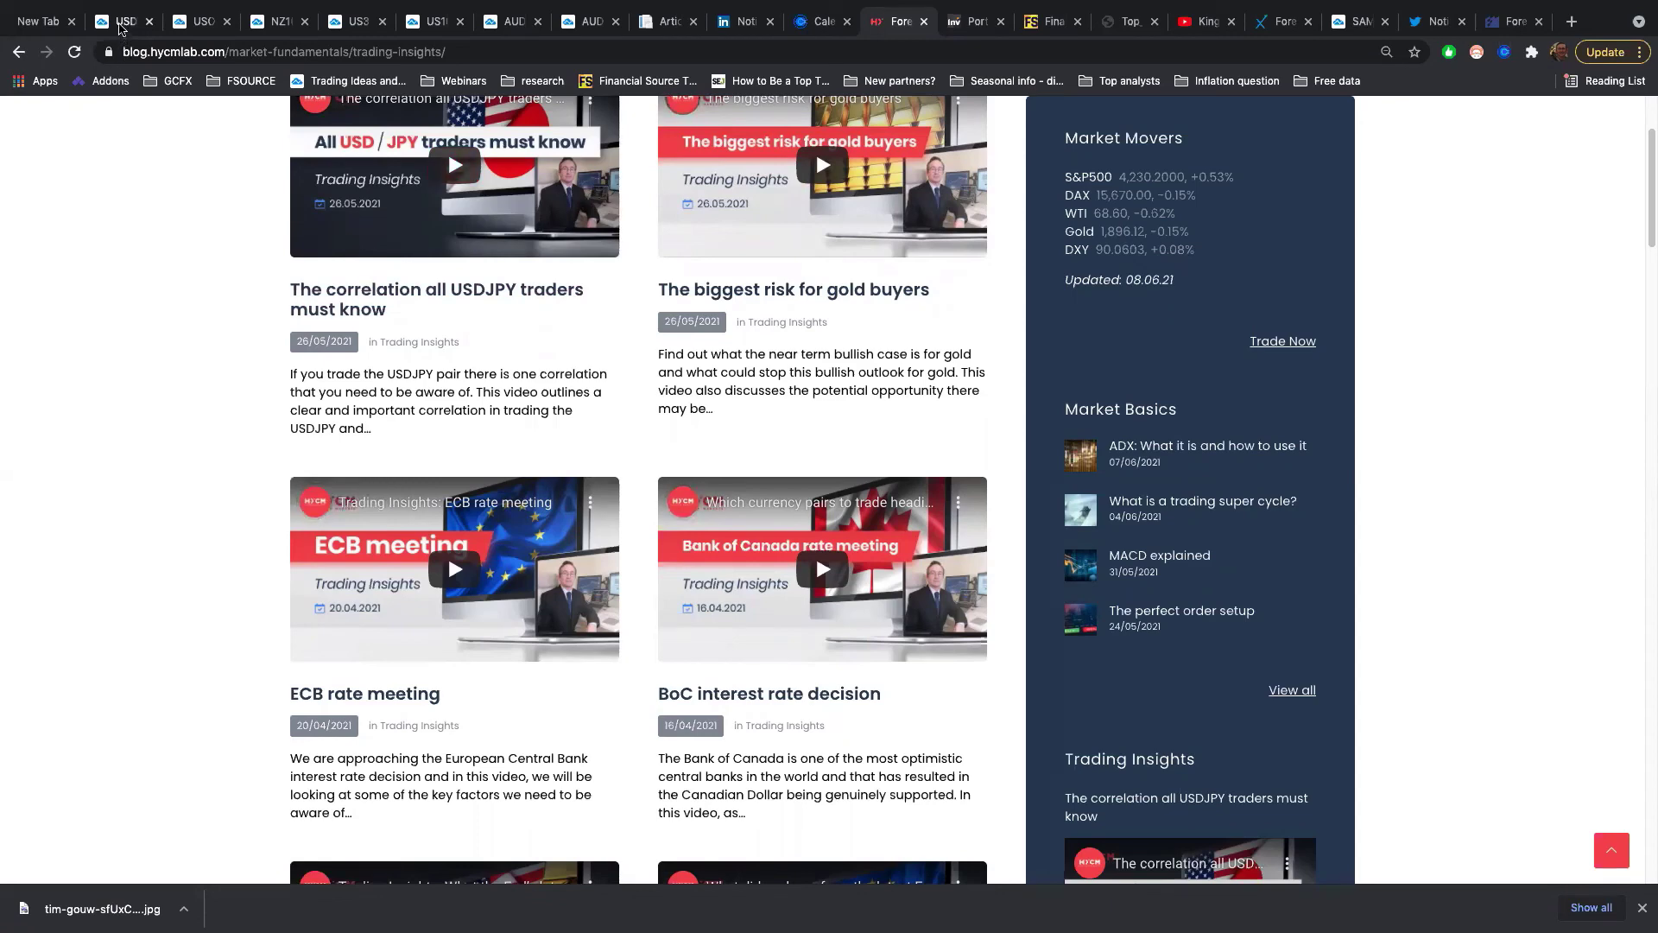
Step: Maximize the USD/JPY chart and briefly show, then hide, the US10Y comparison overlay
{"action": "left_click", "coordinate": [121, 24]}
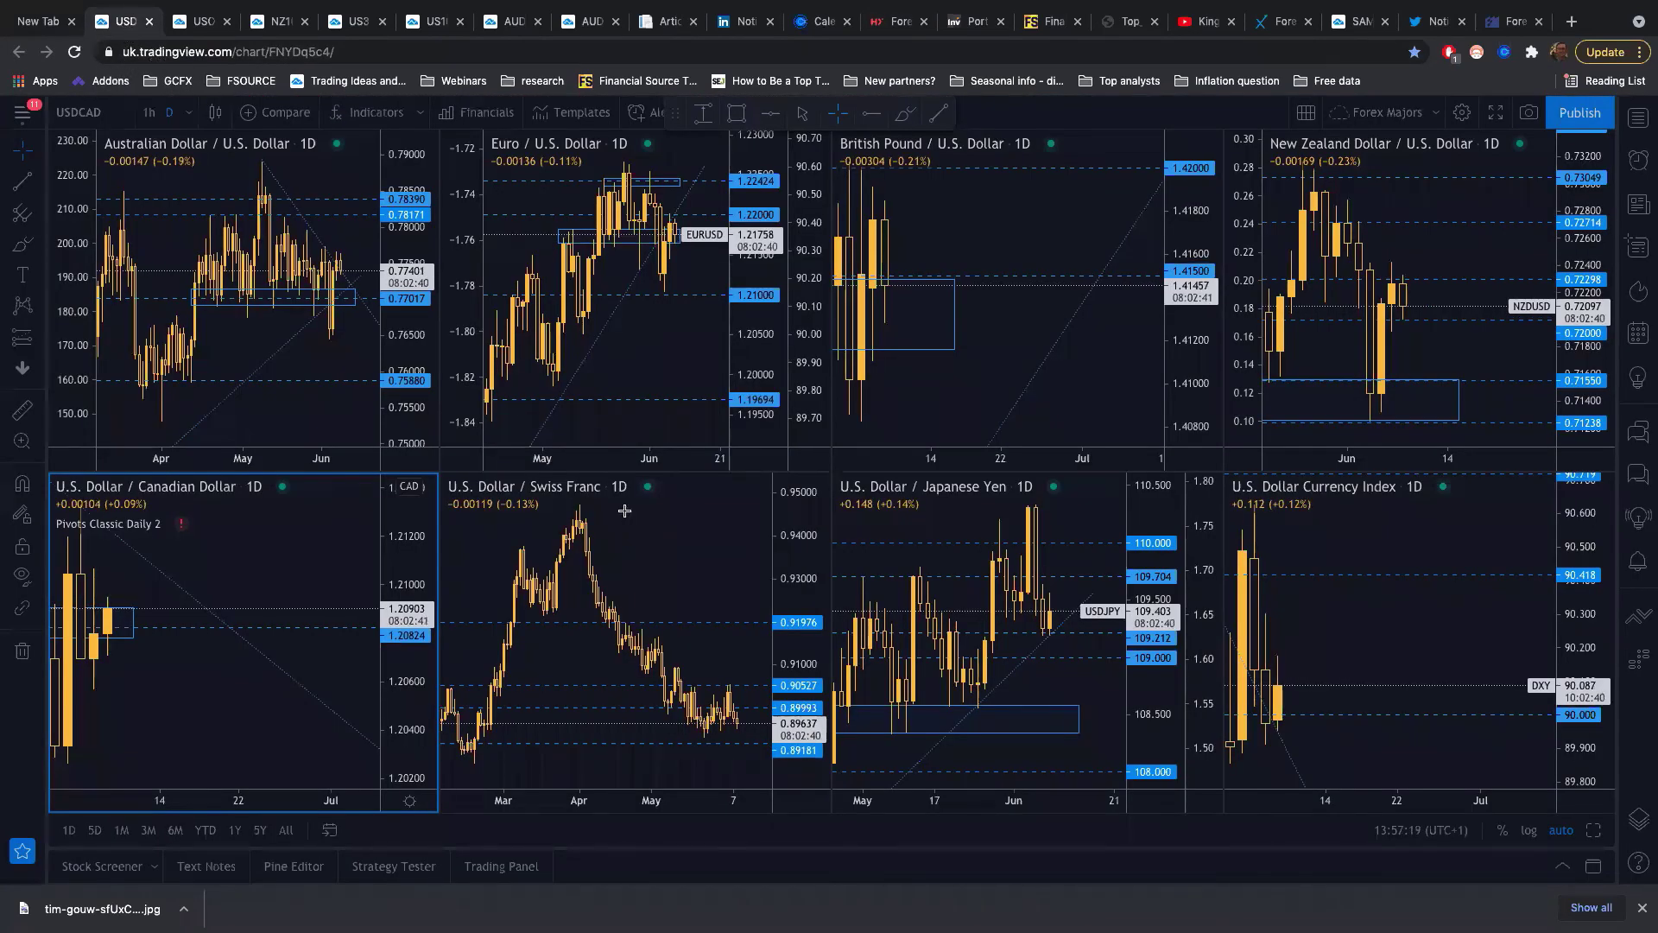
{"action": "left_click", "coordinate": [1006, 748]}
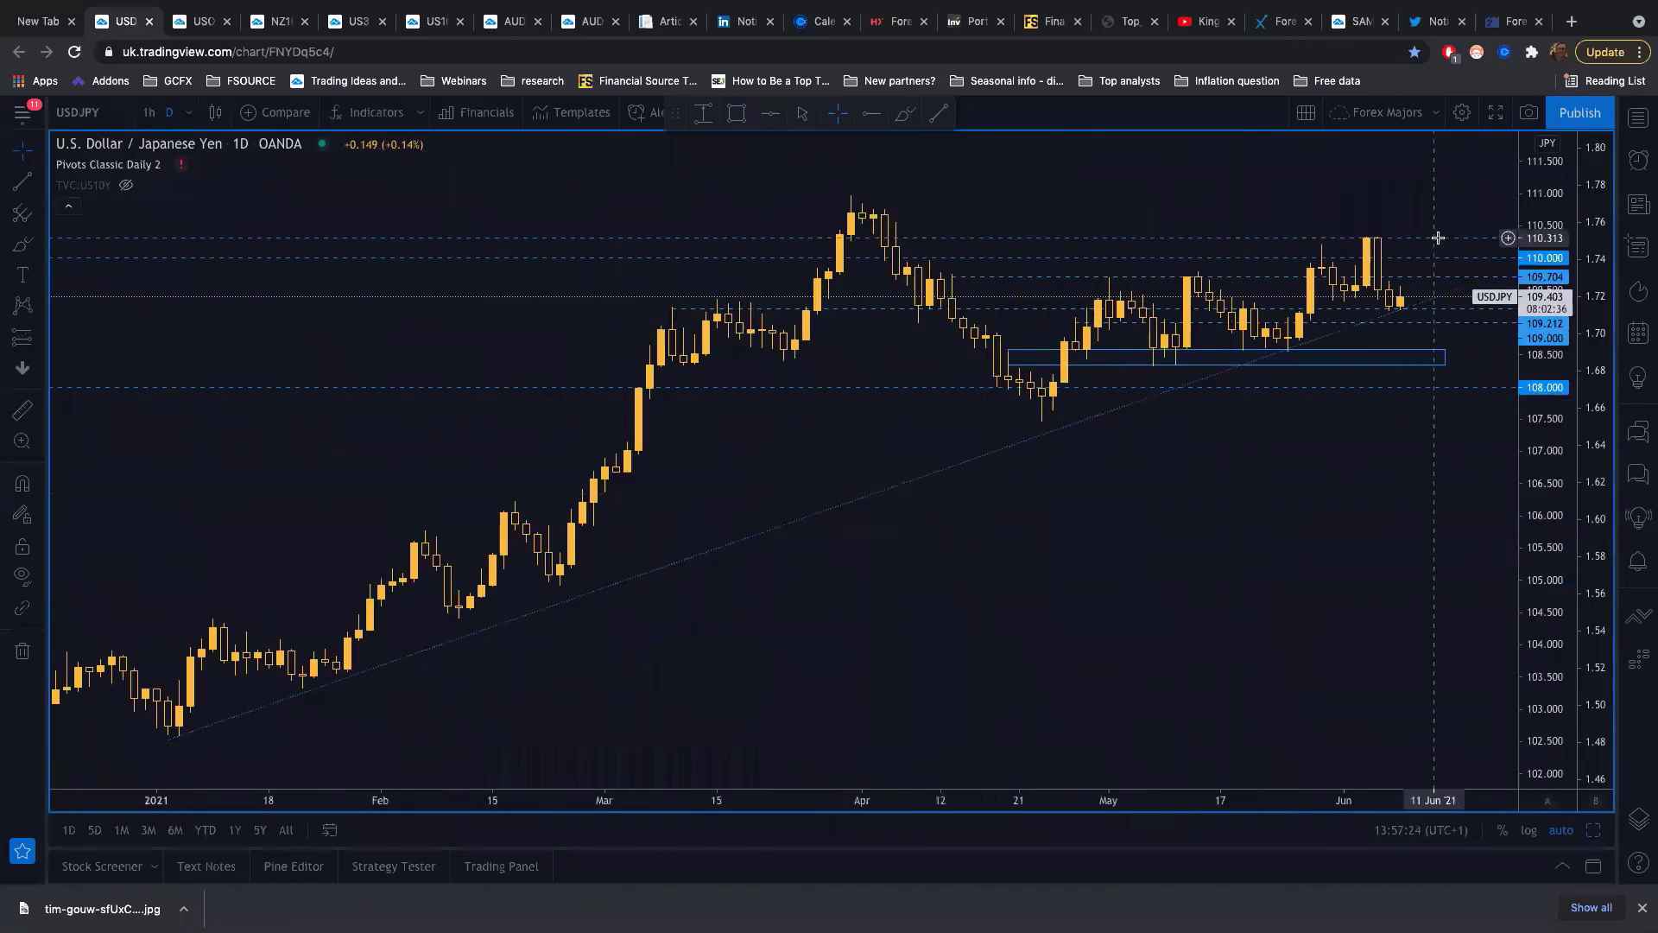
{"action": "left_click", "coordinate": [126, 184]}
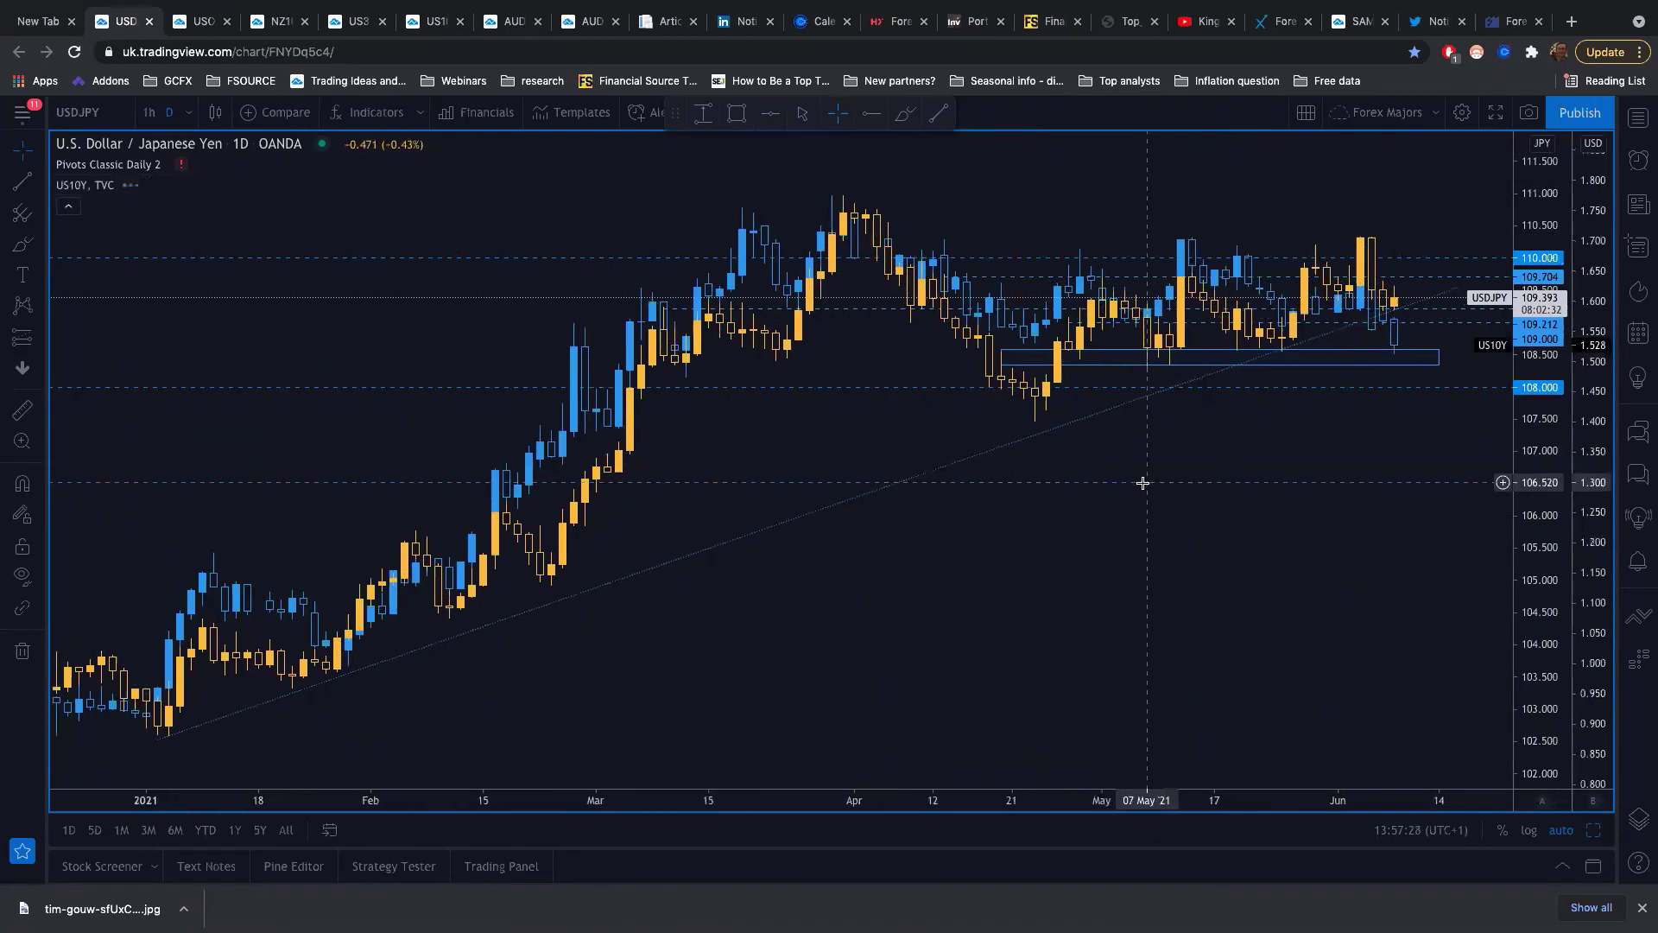
{"action": "scroll", "coordinate": [1140, 481], "scroll_direction": "up", "scroll_amount": 5}
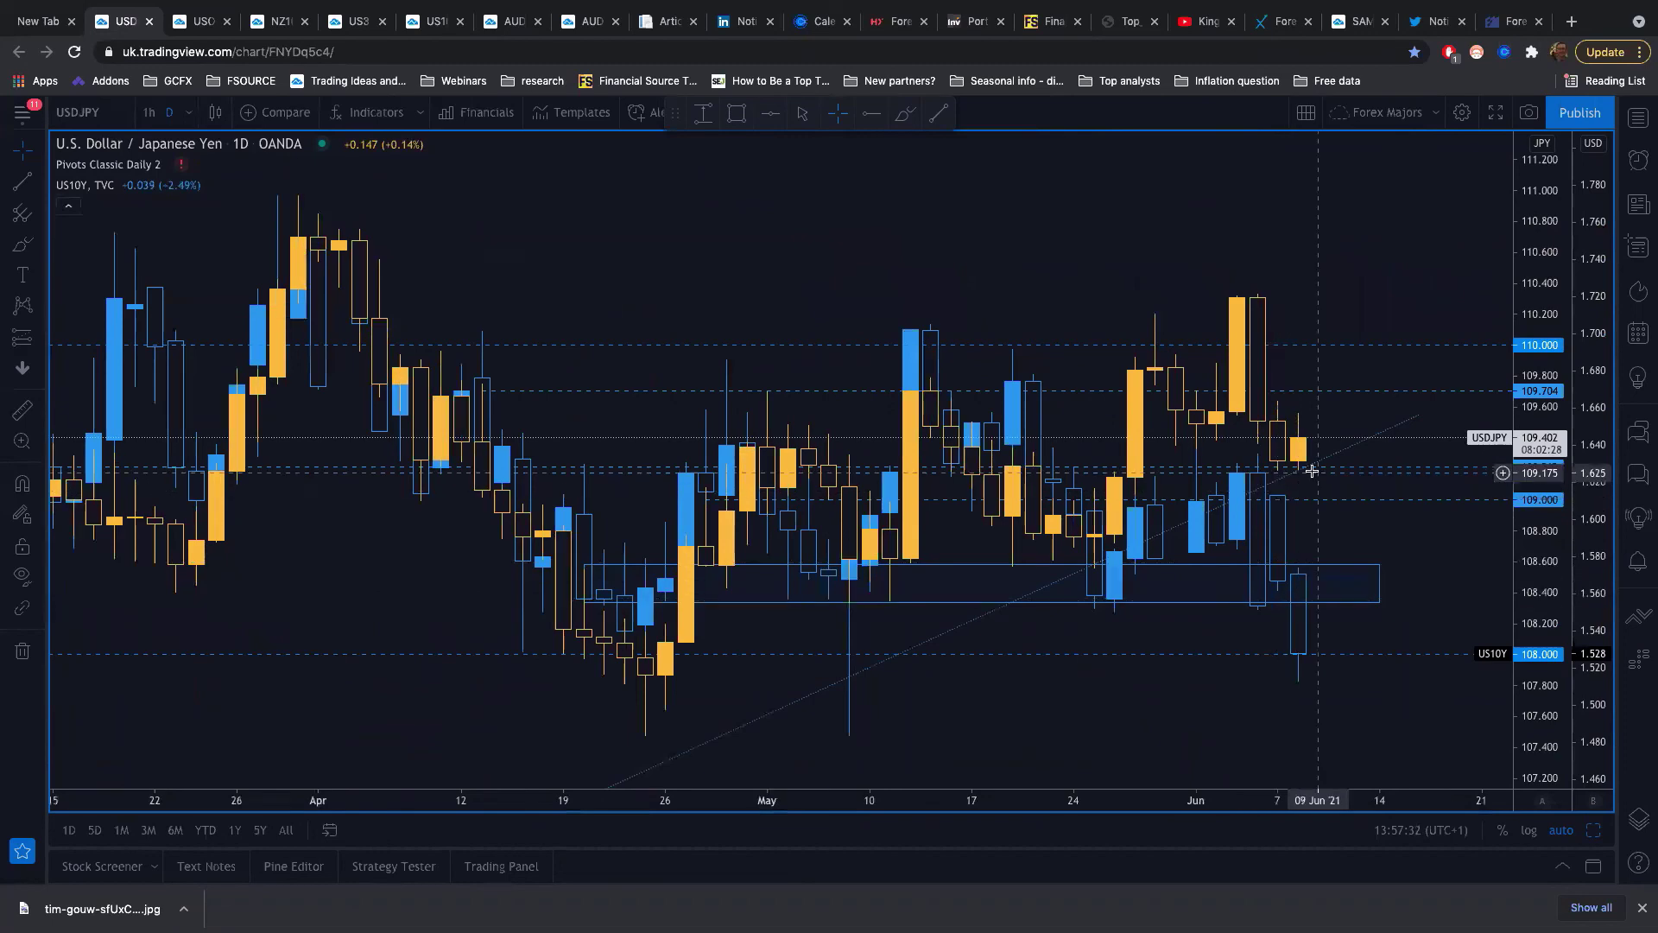
{"action": "scroll", "coordinate": [1298, 455], "scroll_direction": "down", "scroll_amount": 3}
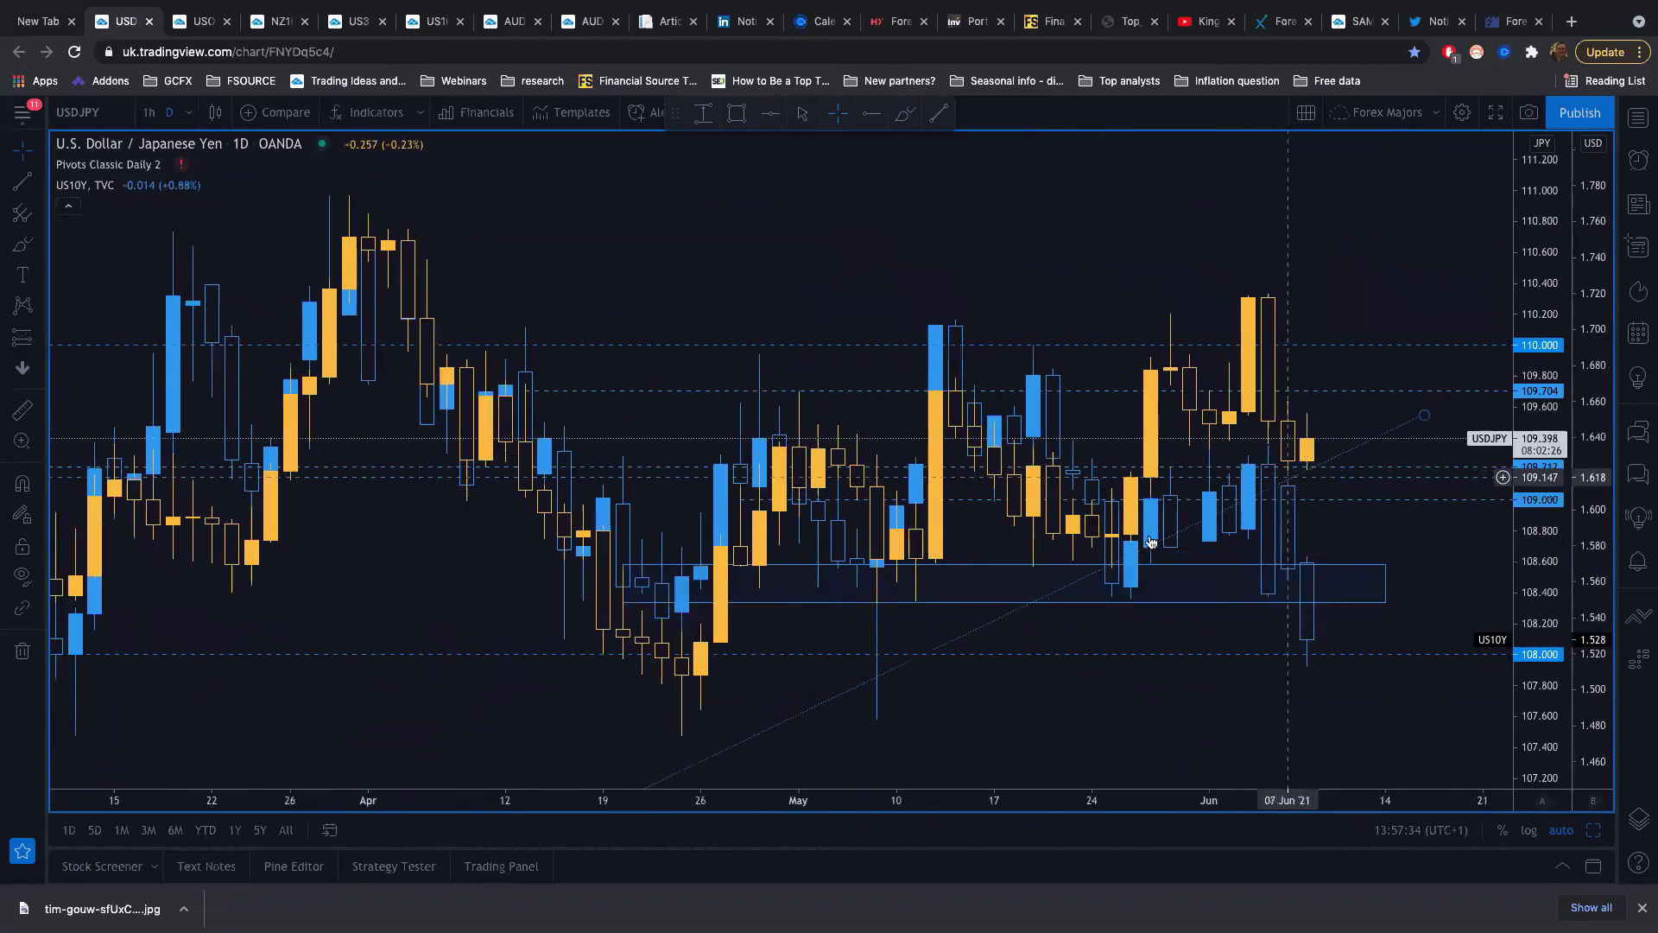
{"action": "left_click", "coordinate": [130, 184]}
{"action": "scroll", "coordinate": [827, 532], "scroll_direction": "down", "scroll_amount": 5}
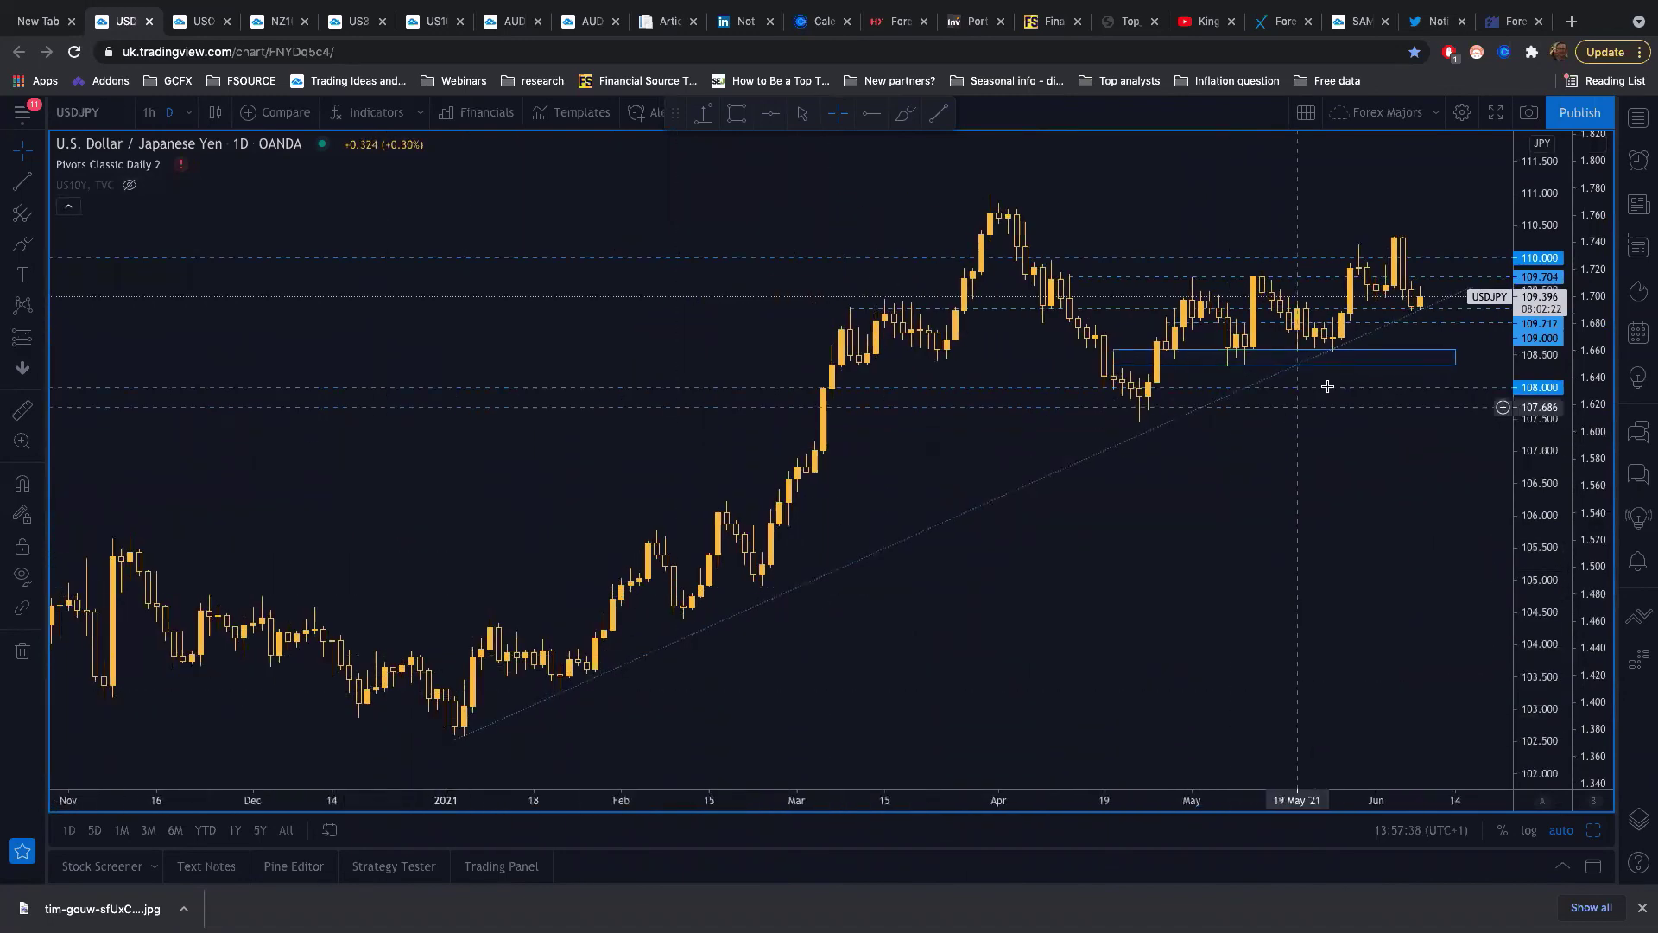
Step: Extend the USD/JPY trendline's end slightly to 16 Jun, then restore the eight-chart layout
{"action": "left_click", "coordinate": [1380, 354]}
{"action": "scroll", "coordinate": [1340, 400], "scroll_direction": "up", "scroll_amount": 5}
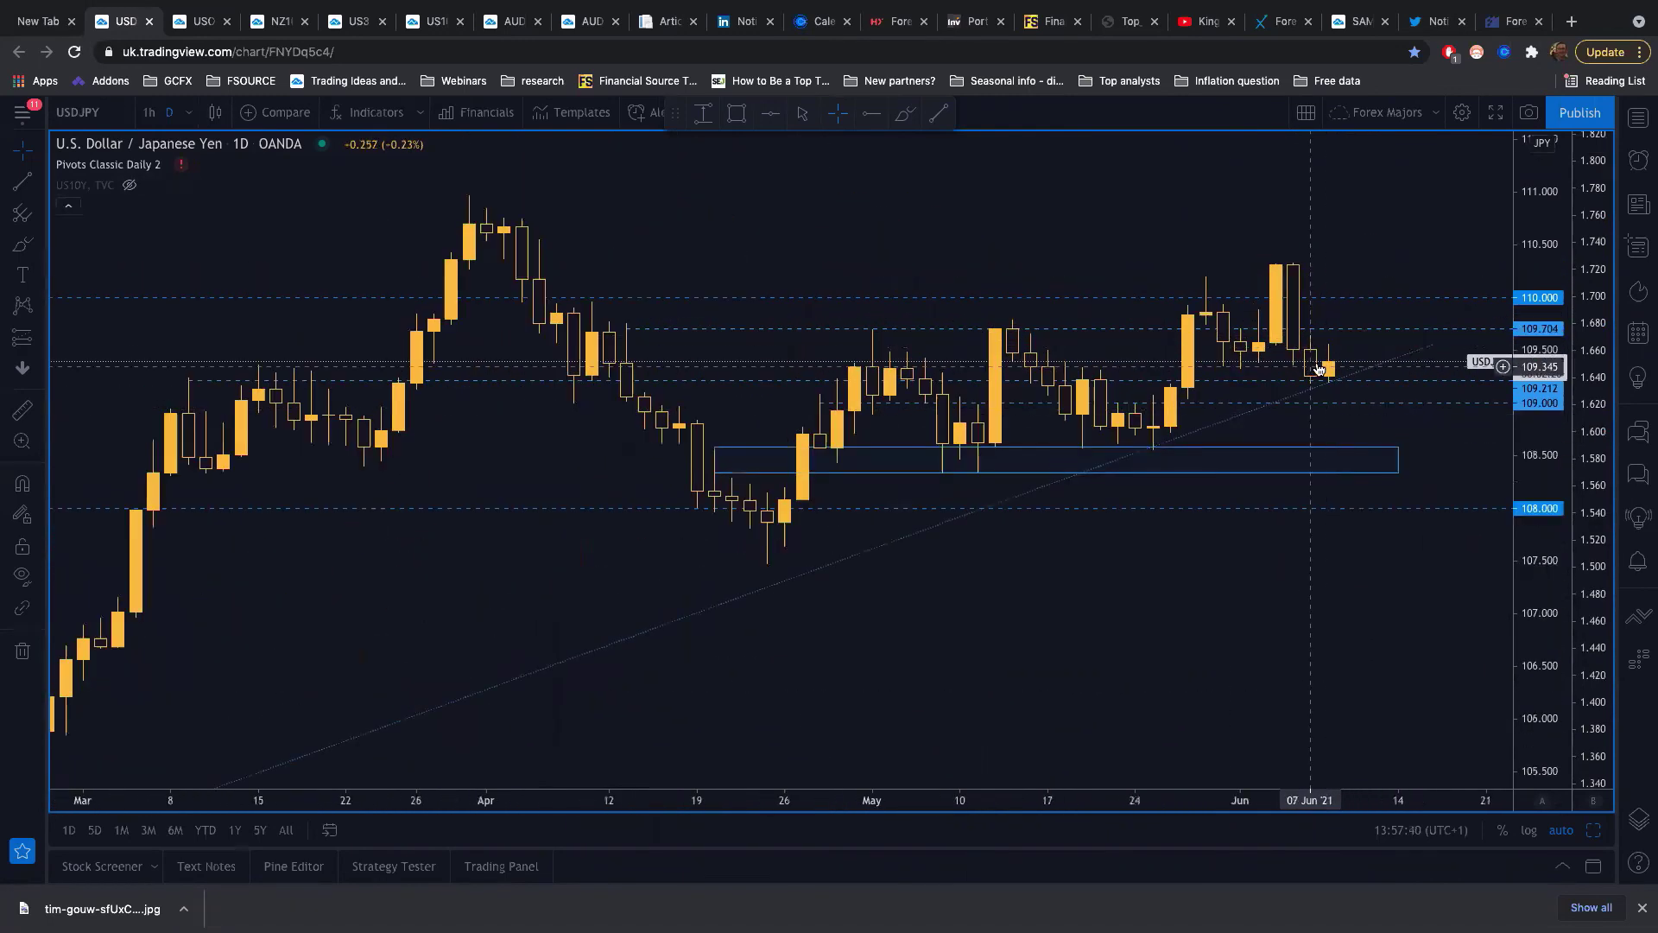
{"action": "scroll", "coordinate": [1321, 354], "scroll_direction": "up", "scroll_amount": 4}
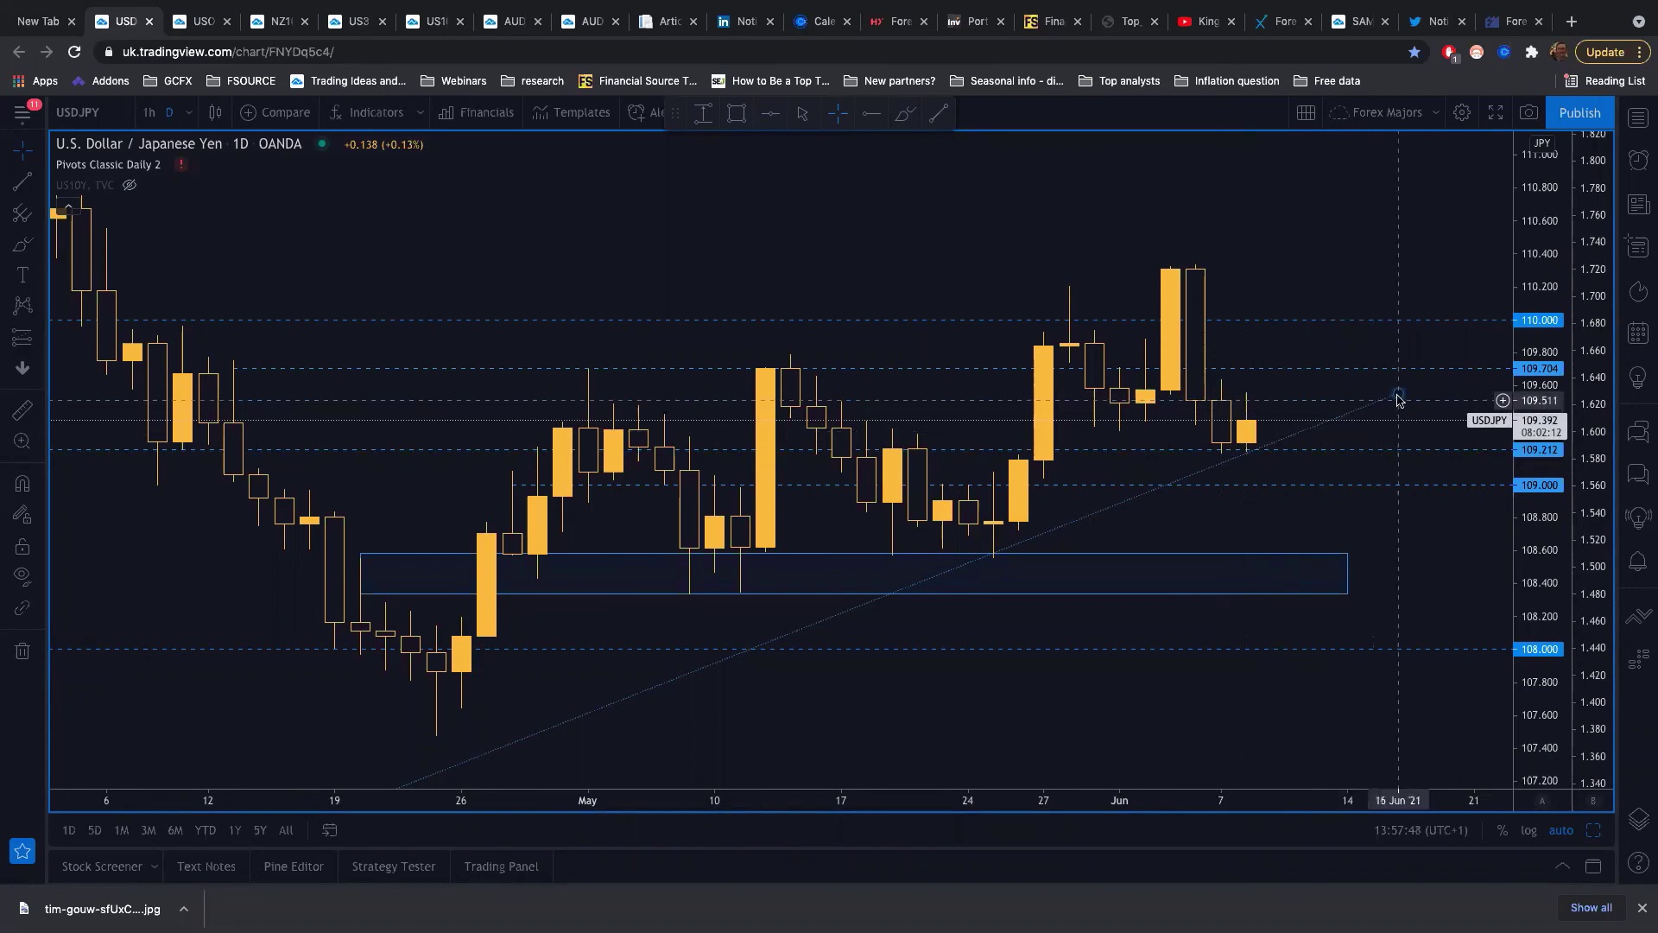
{"action": "left_click_drag", "start_coordinate": [1394, 402], "coordinate": [1398, 399]}
{"action": "scroll", "coordinate": [1382, 402], "scroll_direction": "left", "scroll_amount": 5}
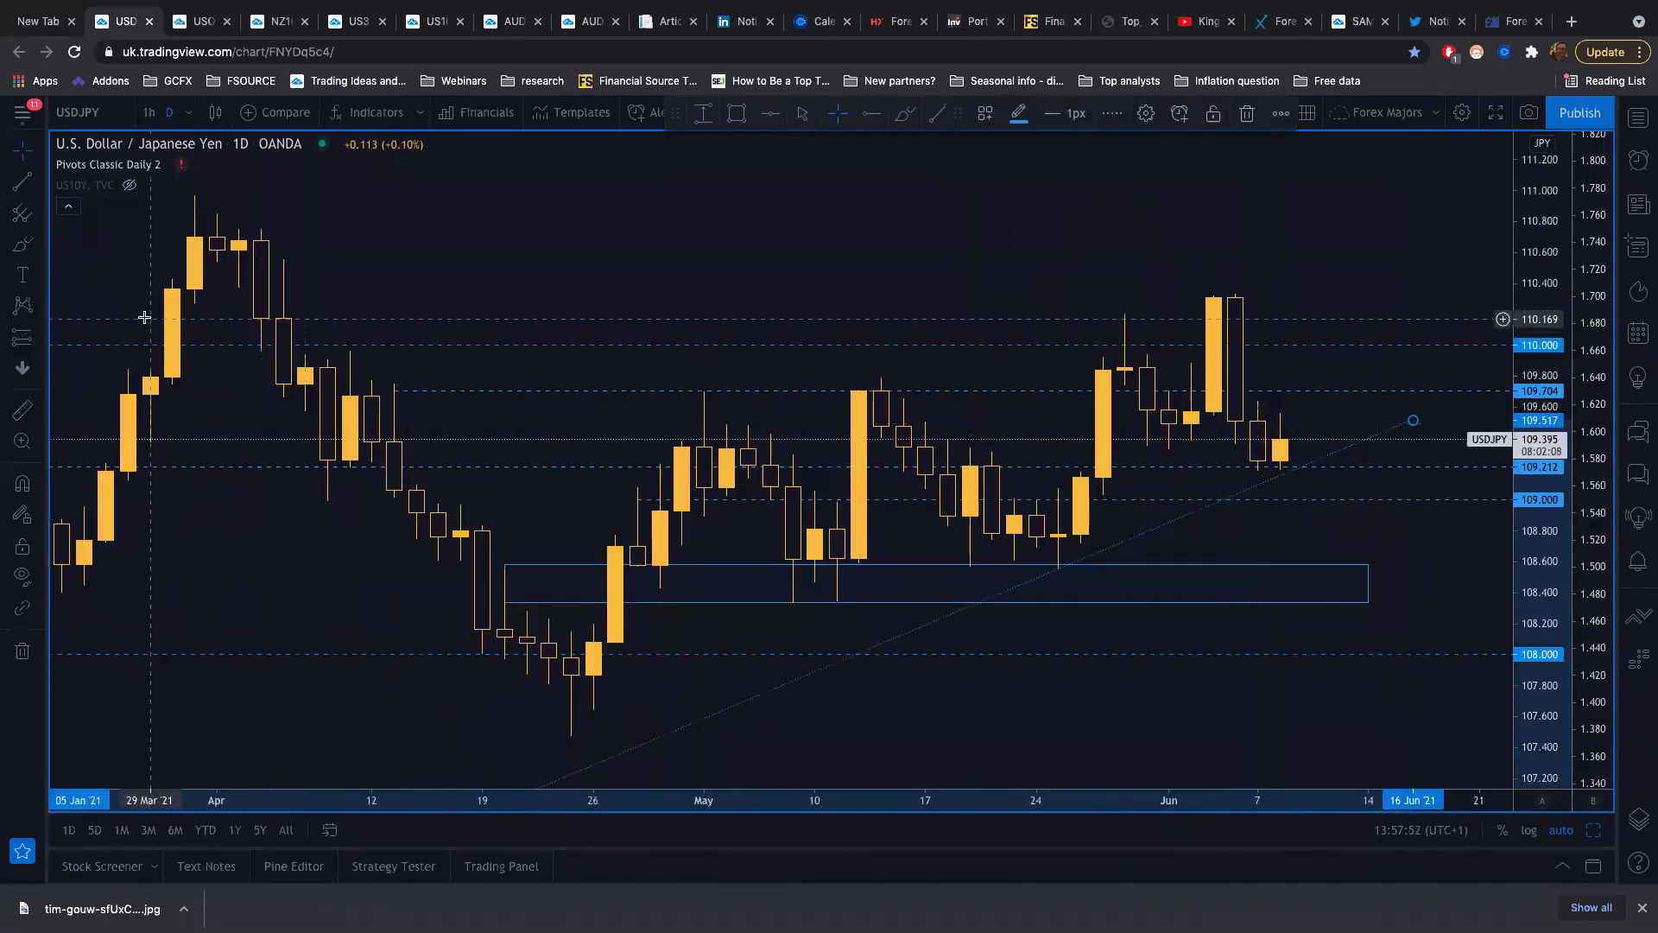
{"action": "mouse_move", "coordinate": [806, 750]}
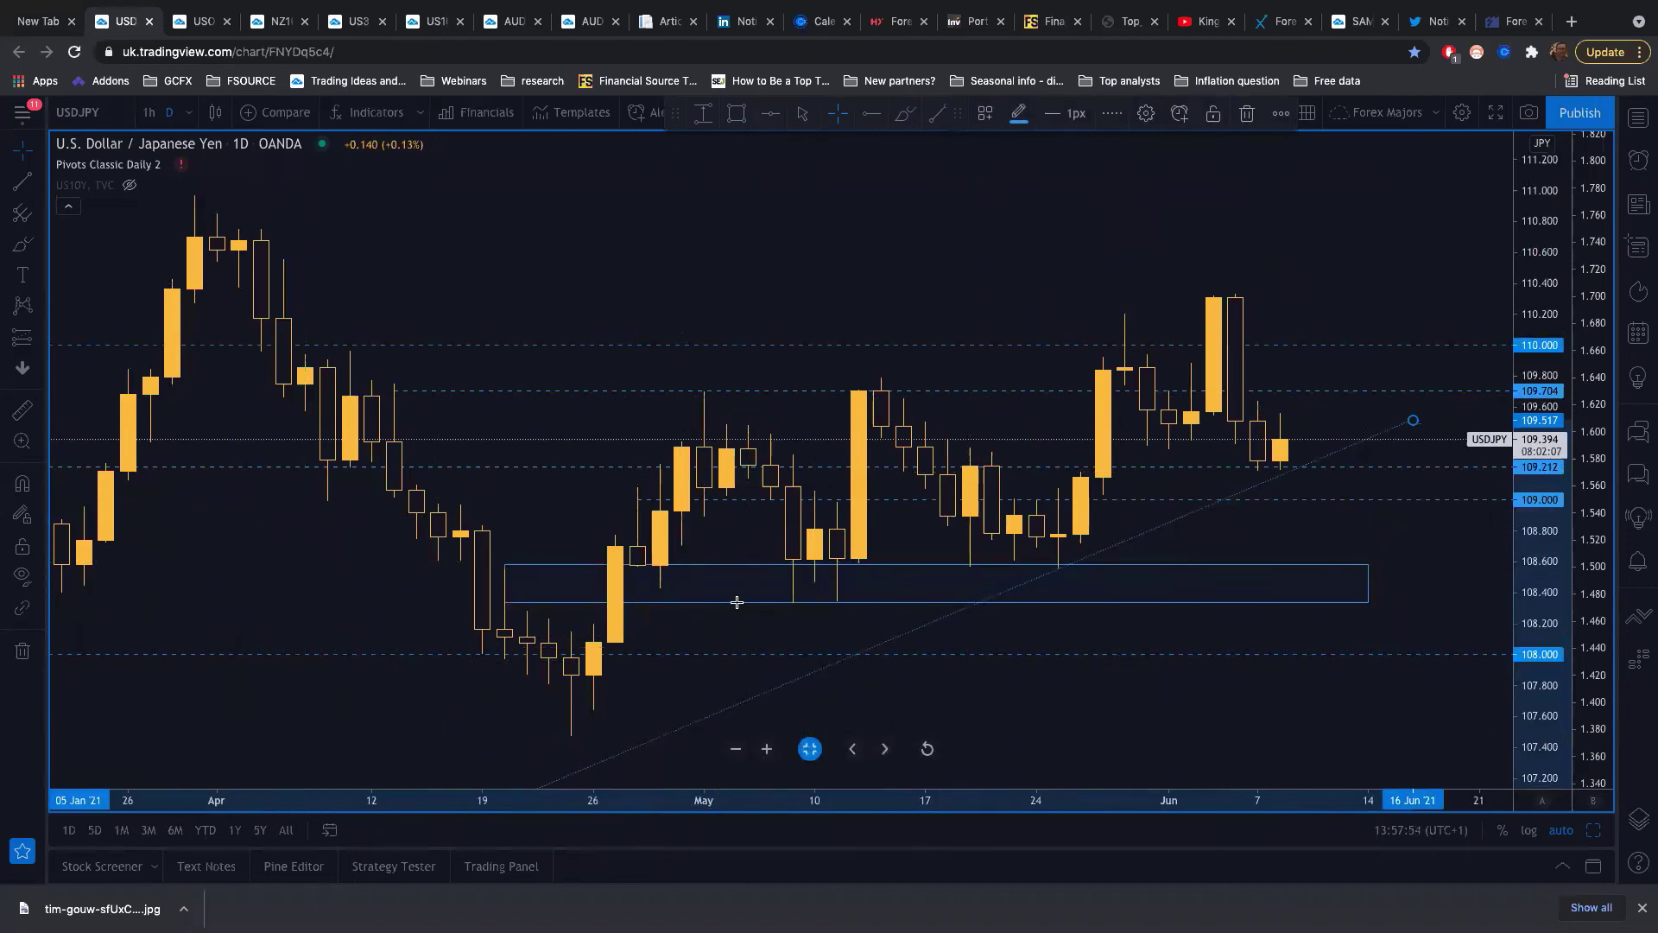
{"action": "key", "text": "alt+Return"}
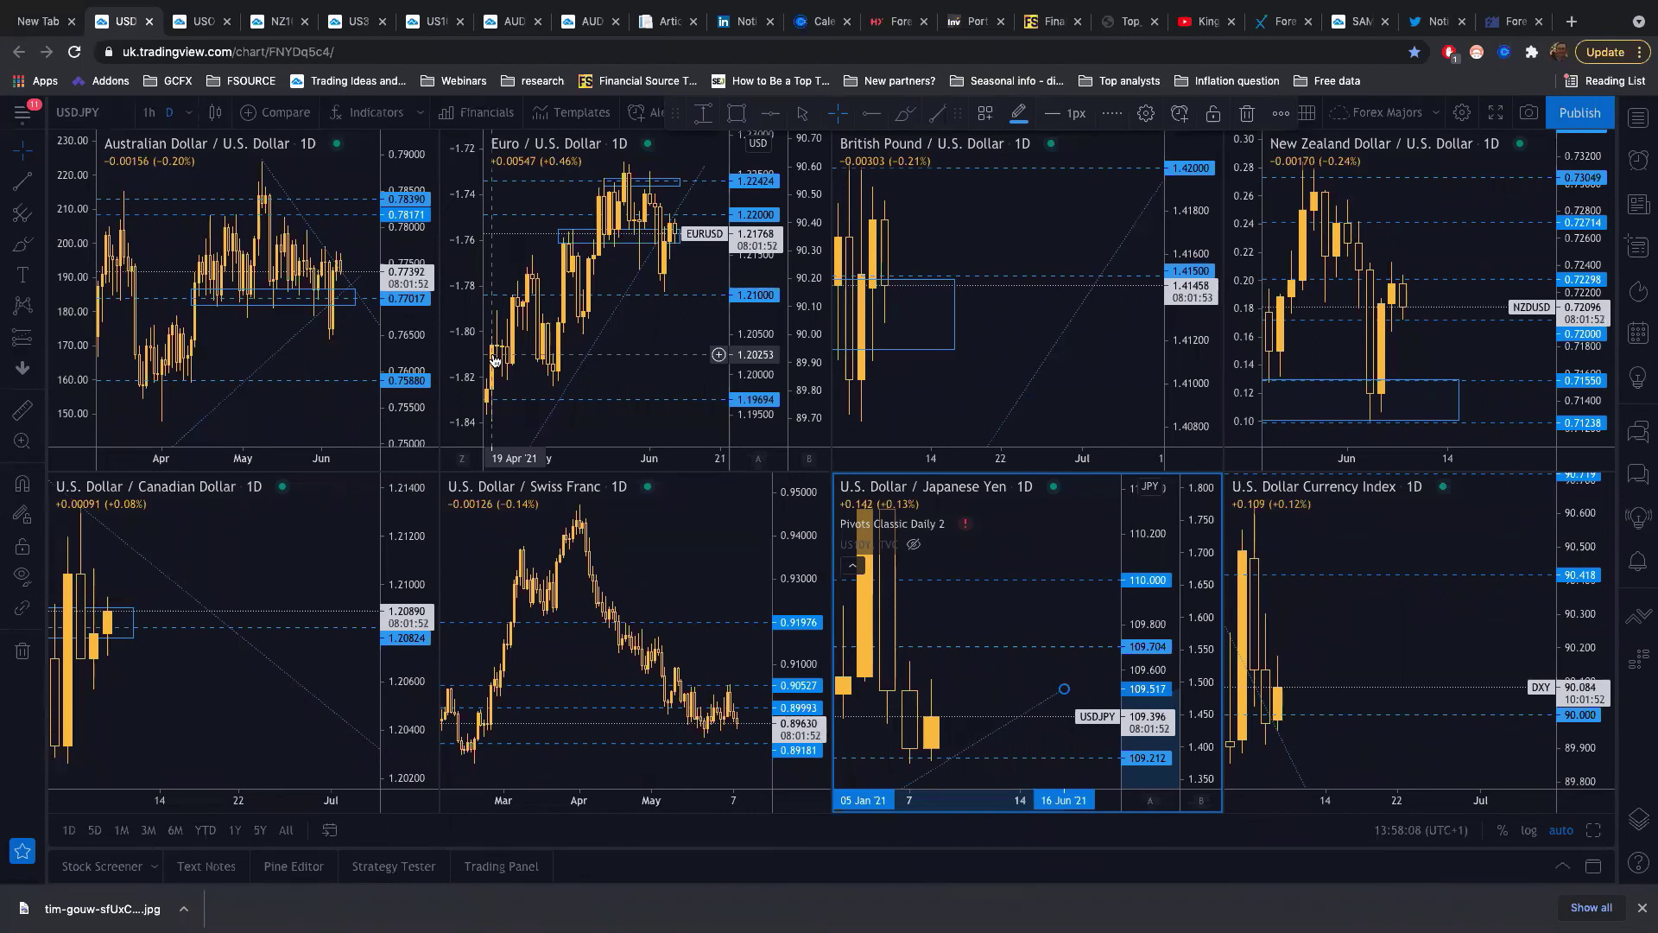
Step: Review the Twitter notifications feed, then scroll back to the top of the HYCM Lab Trading Insights page
{"action": "left_click", "coordinate": [1436, 23]}
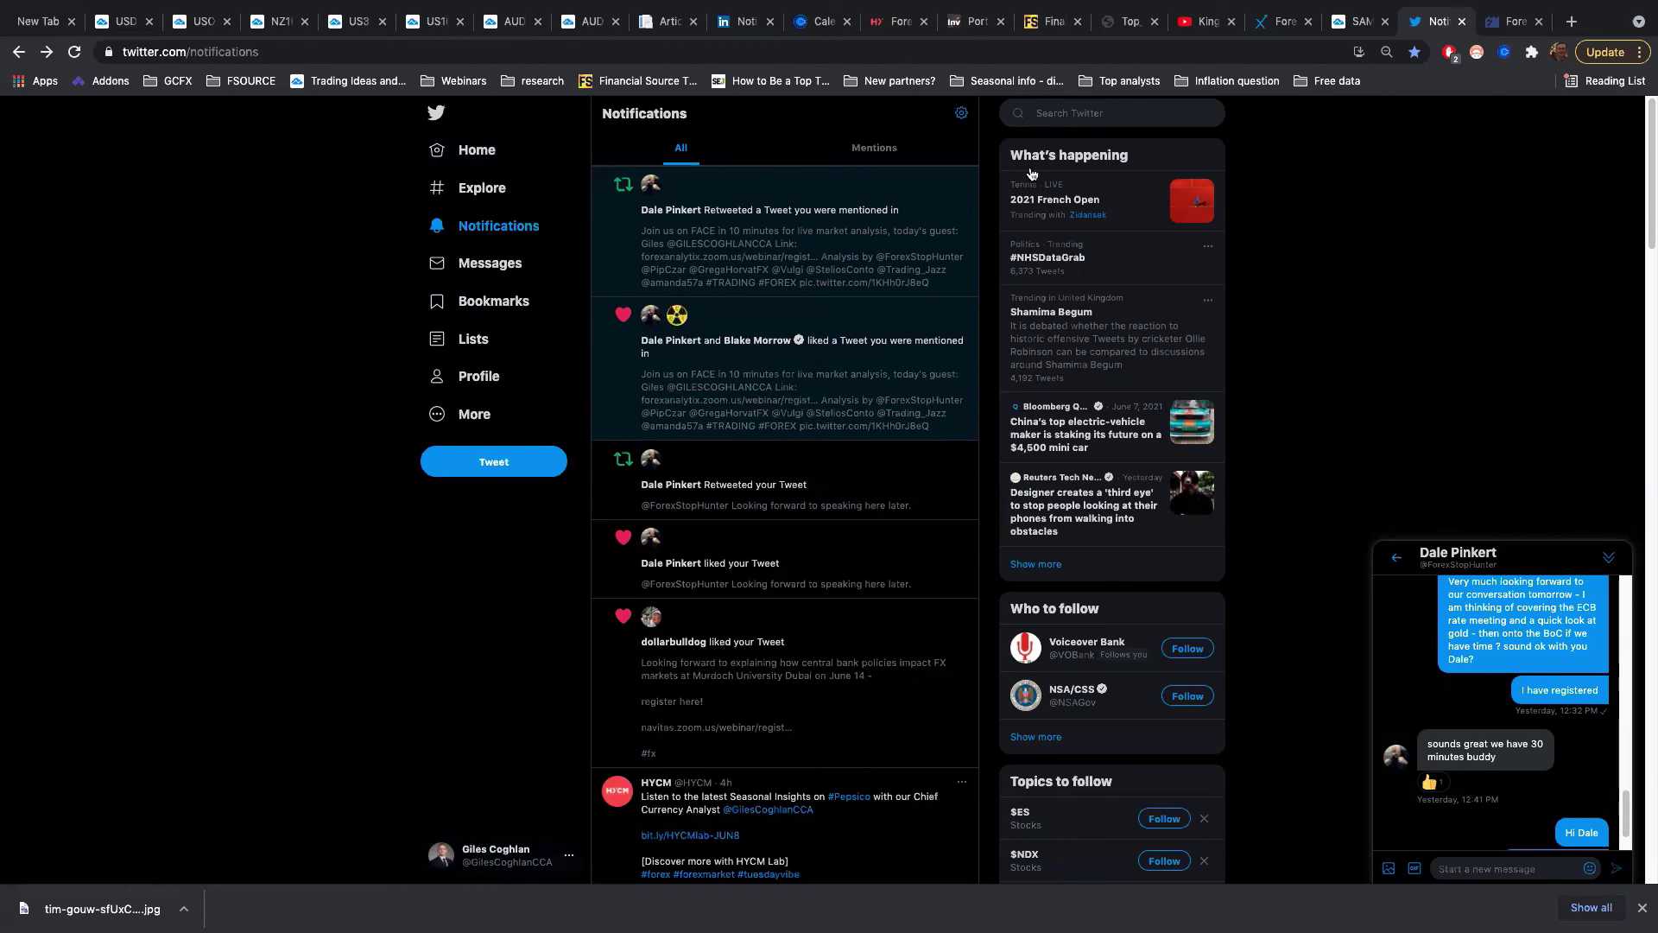
{"action": "left_click", "coordinate": [899, 27]}
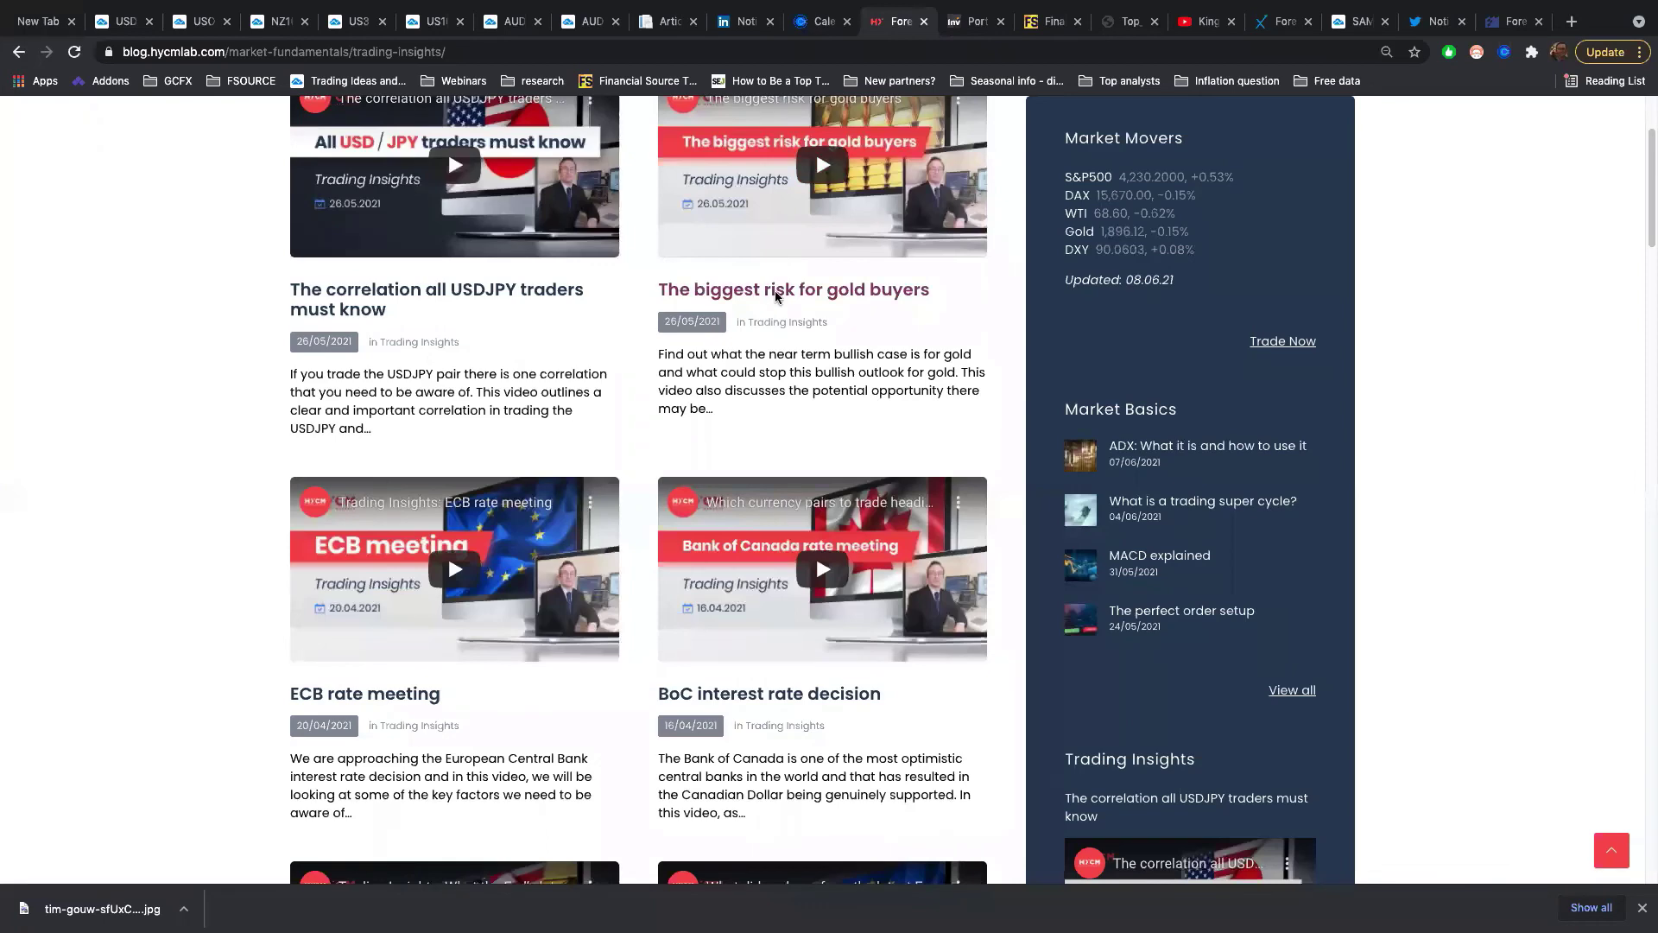
{"action": "scroll", "coordinate": [815, 552], "scroll_direction": "up", "scroll_amount": 3}
{"action": "mouse_move", "coordinate": [855, 151]}
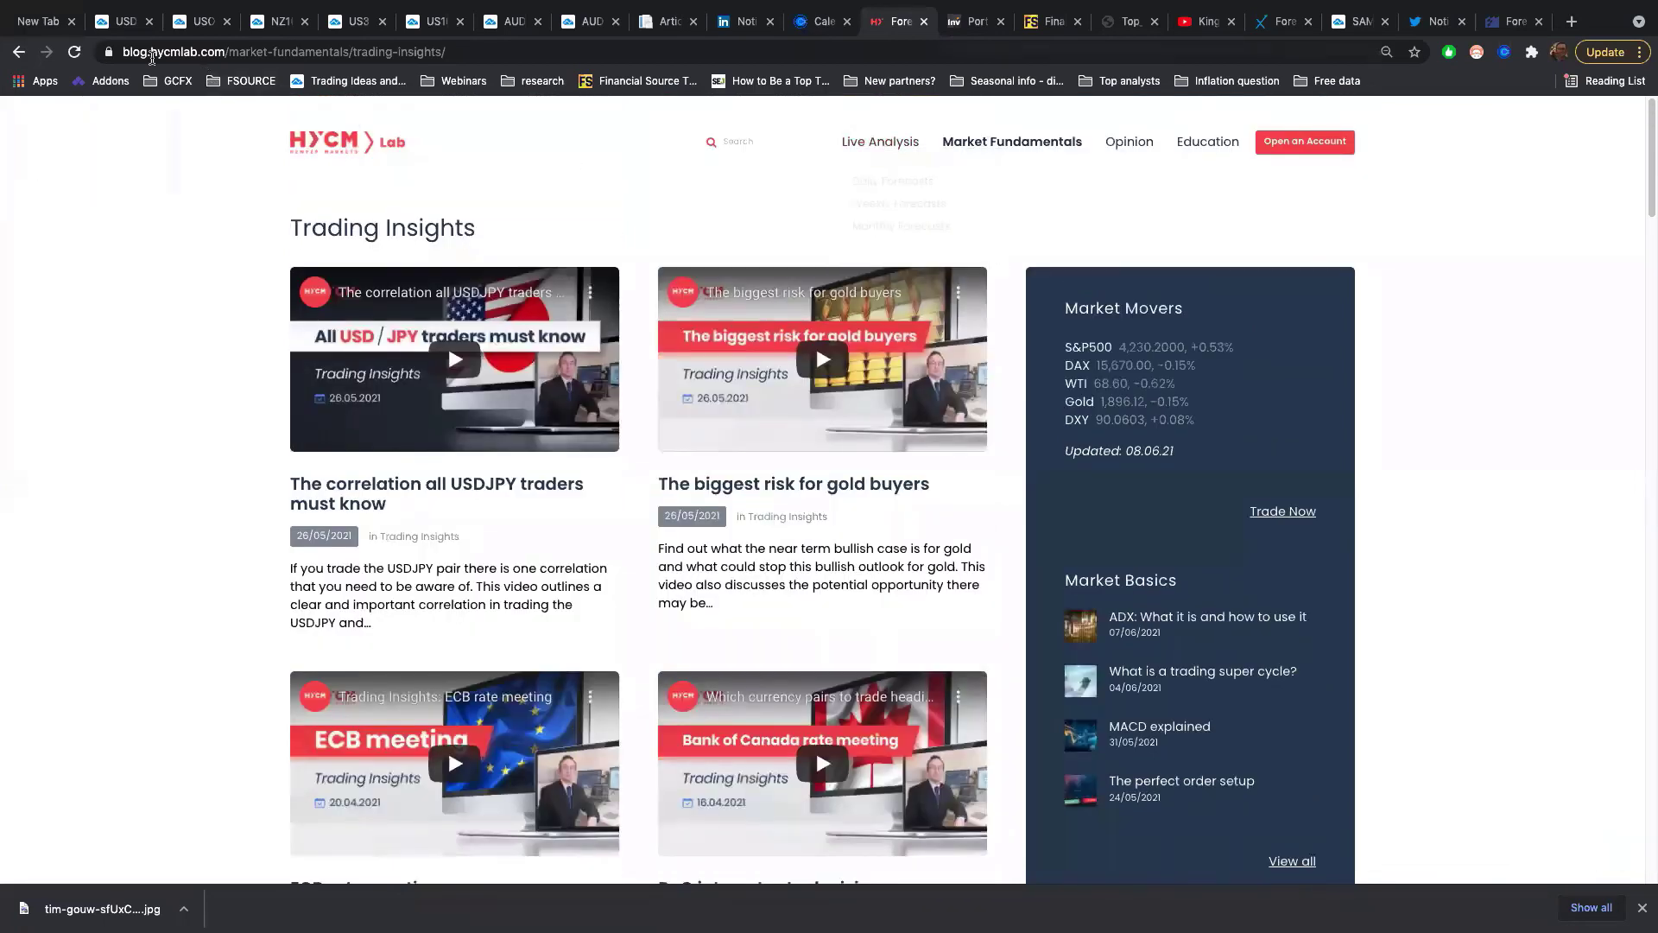